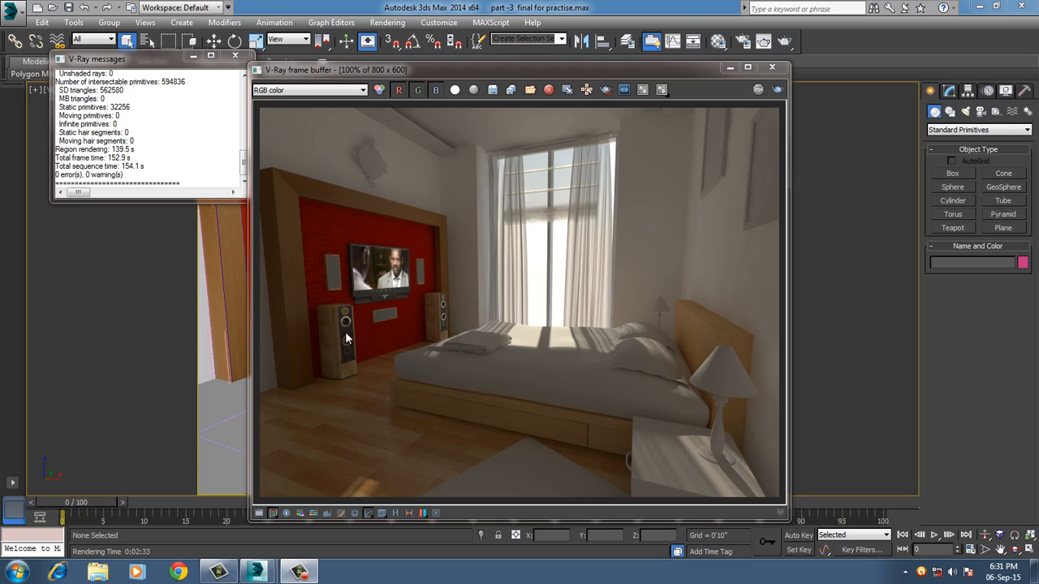
Inspect the bedroom render up close around the TV wall speakers, then clear away the V-Ray messages and frame buffer windows.
{"action": "scroll", "coordinate": [344, 340], "scroll_direction": "up", "scroll_amount": 2}
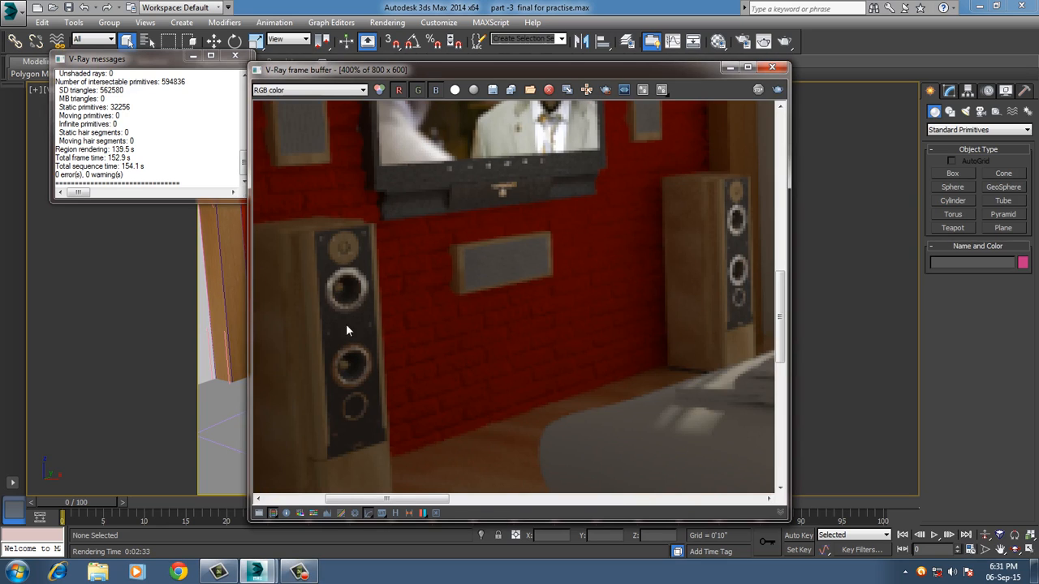
{"action": "scroll", "coordinate": [353, 327], "scroll_direction": "down", "scroll_amount": 2}
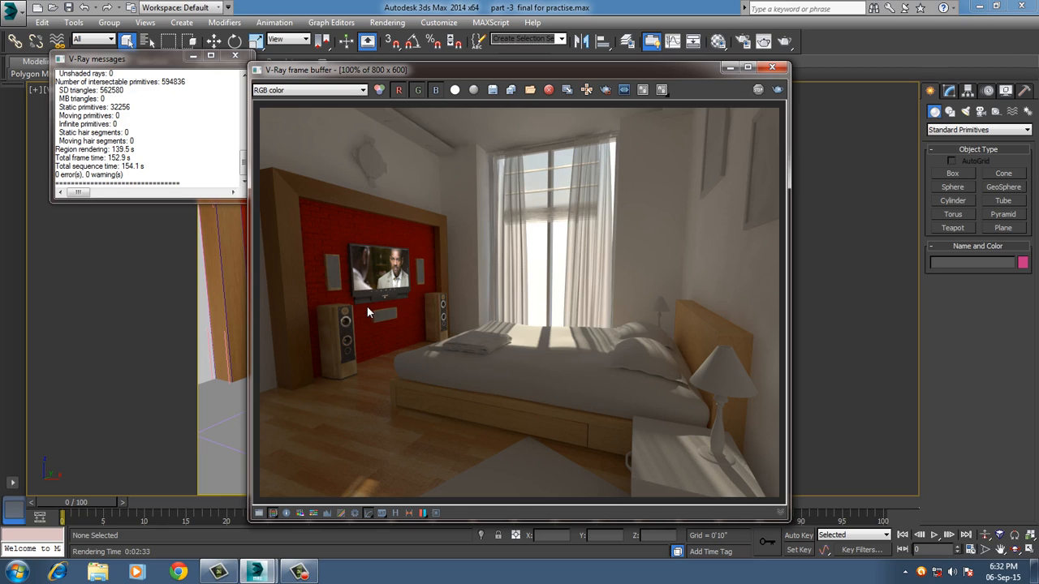
{"action": "left_click", "coordinate": [193, 55]}
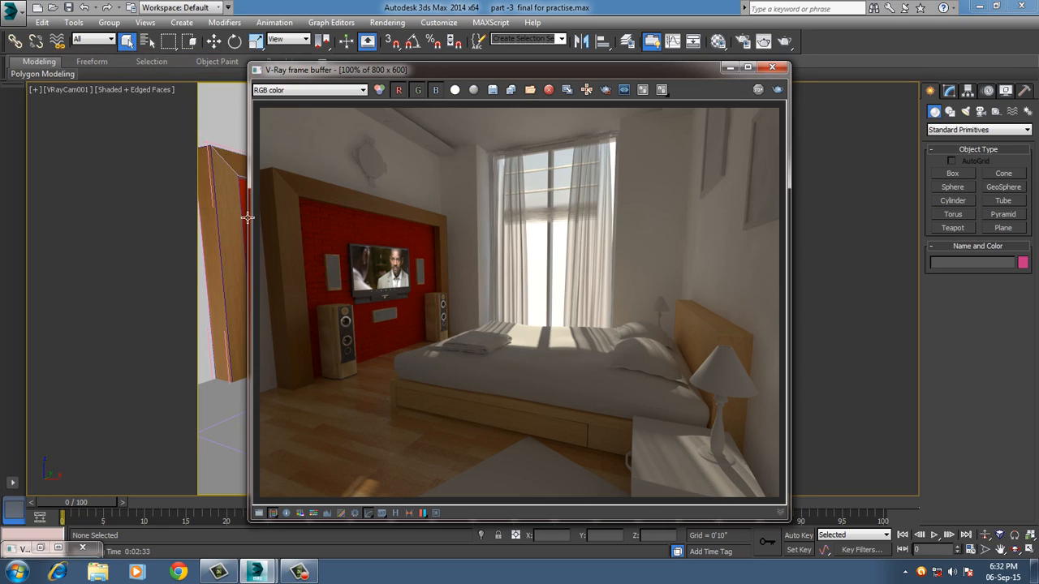
{"action": "left_click_drag", "start_coordinate": [256, 236], "coordinate": [165, 238]}
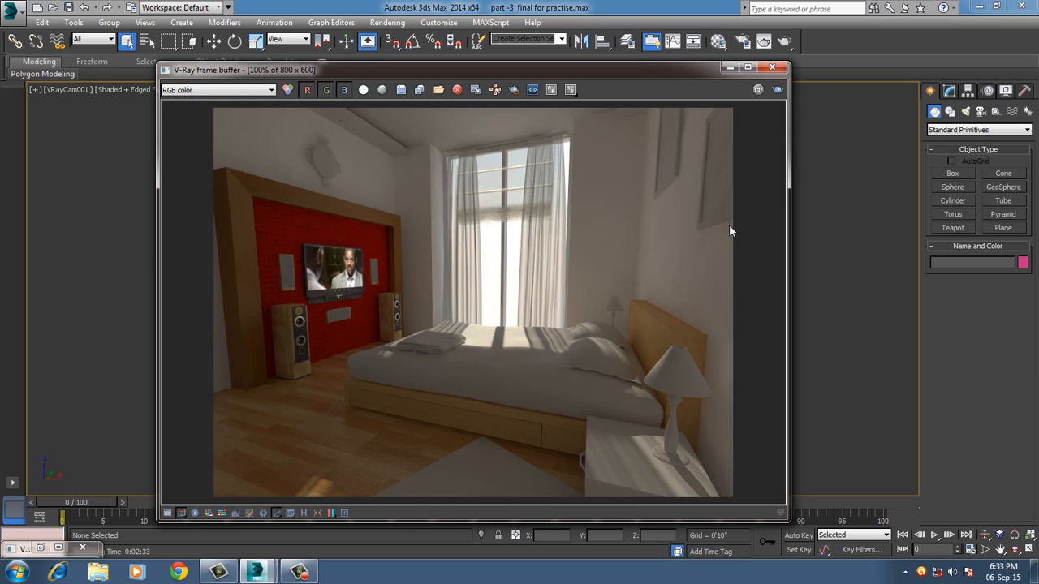
{"action": "left_click", "coordinate": [773, 69]}
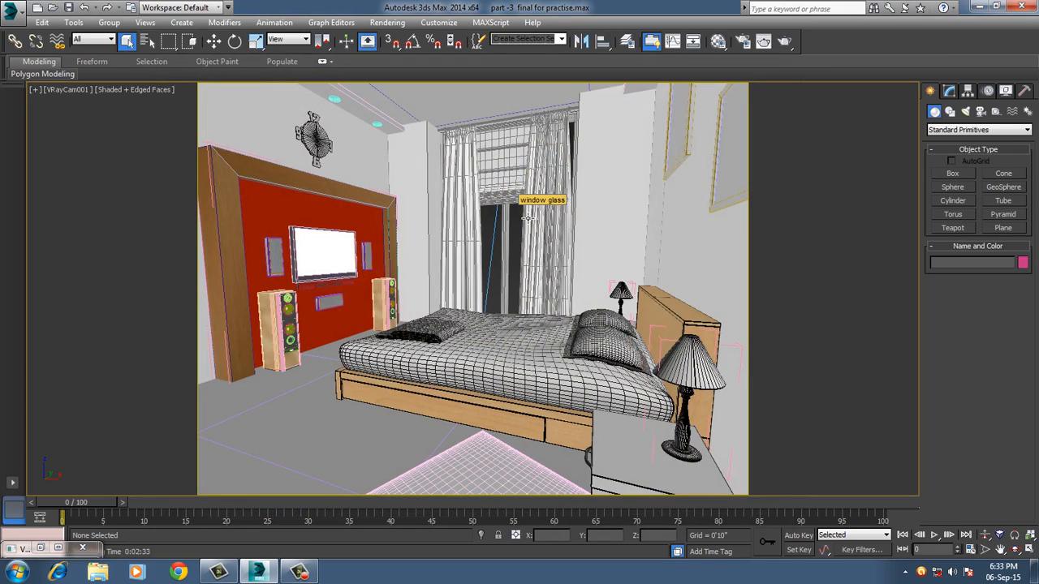
Draw a plane VRayLight over the whole window in the Front wireframe view, half-length about 3'4" and half-width about 4'10".
{"action": "key", "text": "f"}
{"action": "left_click", "coordinate": [522, 271]}
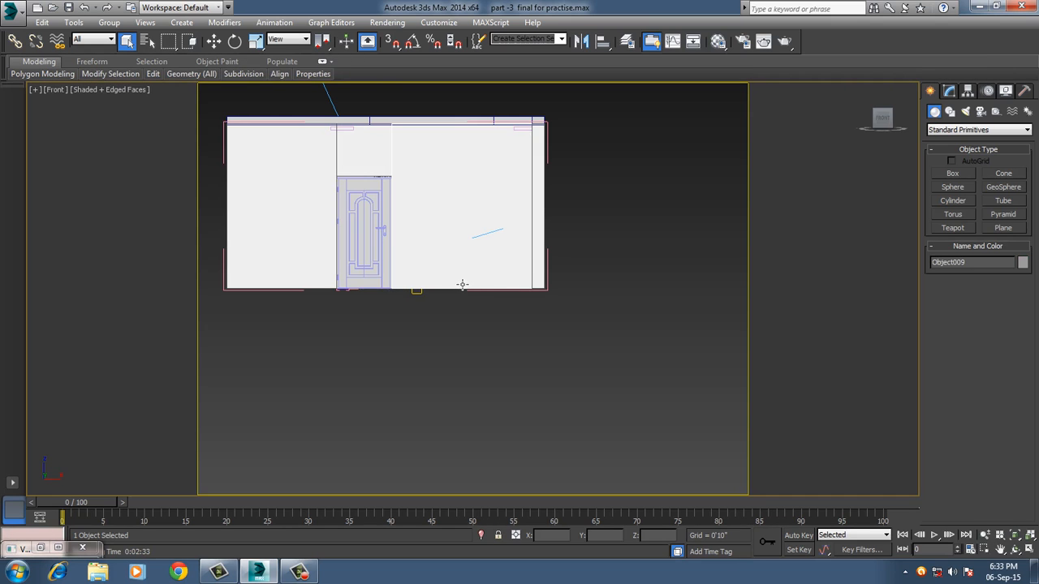
{"action": "key", "text": "F3"}
{"action": "scroll", "coordinate": [448, 261], "scroll_direction": "up", "scroll_amount": 8}
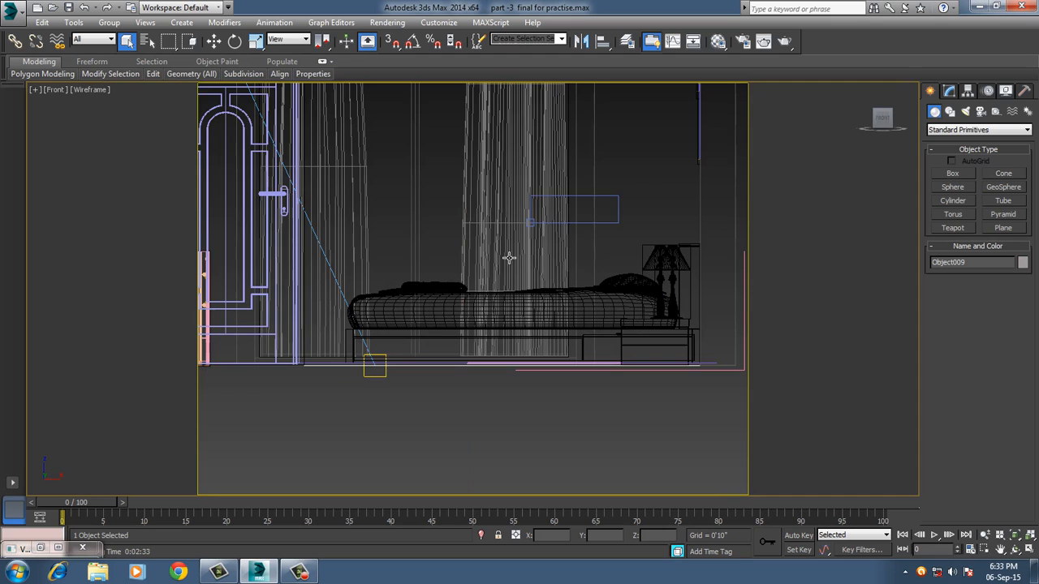
{"action": "middle_click_drag", "start_coordinate": [509, 259], "coordinate": [543, 371]}
{"action": "scroll", "coordinate": [517, 297], "scroll_direction": "down", "scroll_amount": 3}
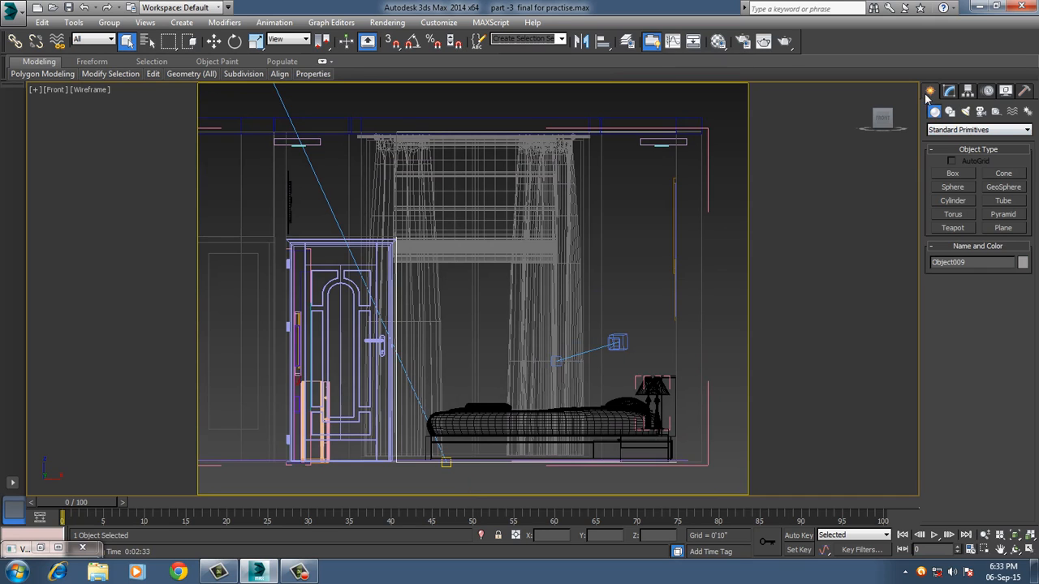
{"action": "left_click", "coordinate": [965, 112]}
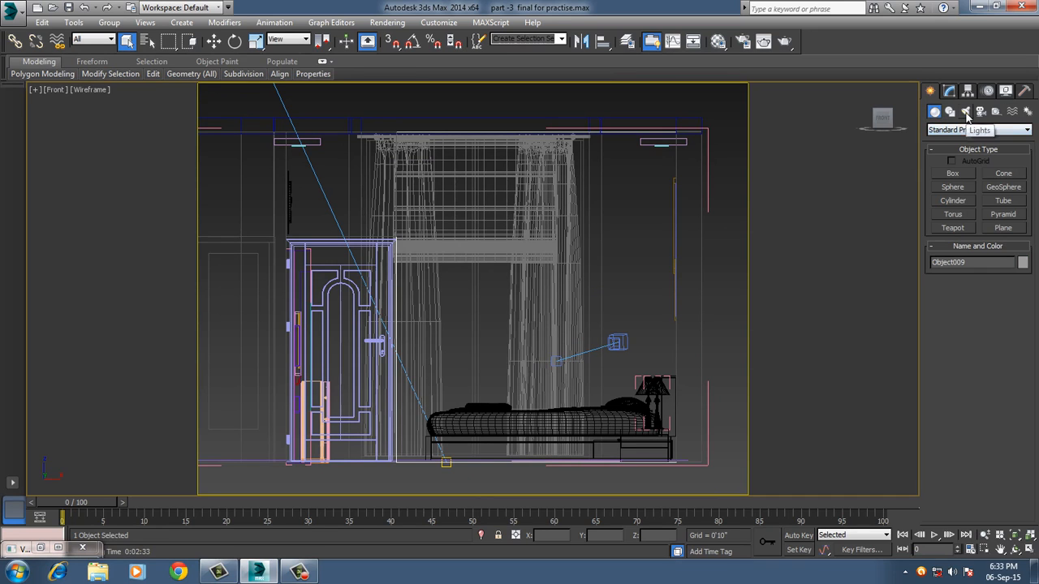
{"action": "left_click", "coordinate": [964, 130]}
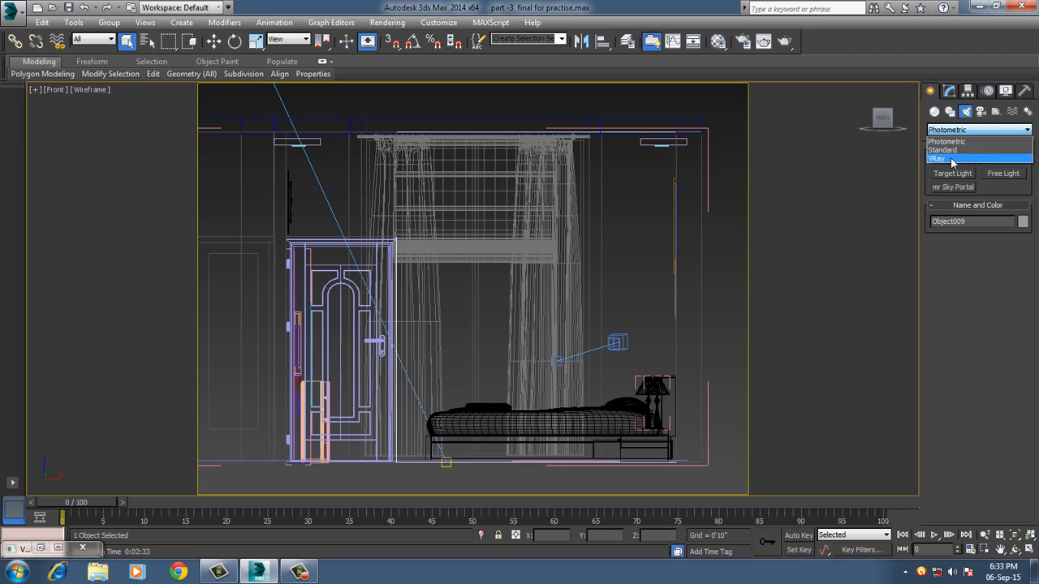
{"action": "left_click", "coordinate": [954, 159]}
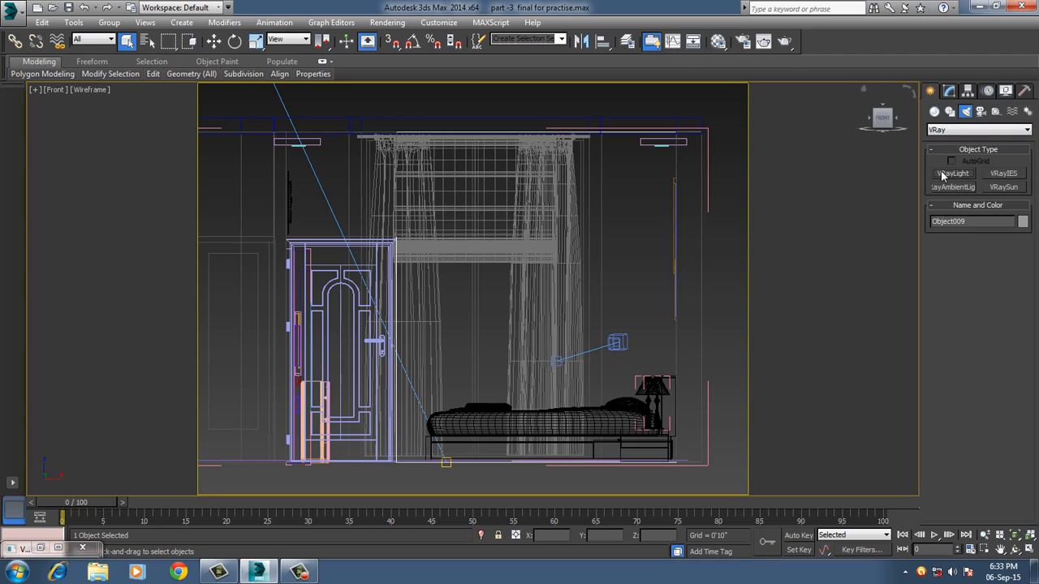
{"action": "left_click", "coordinate": [942, 175]}
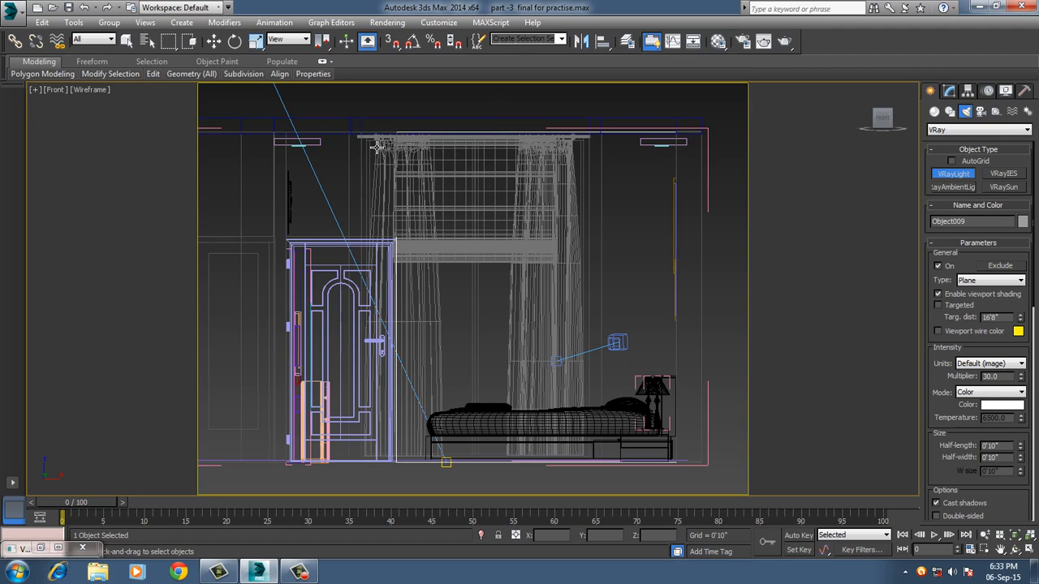
{"action": "left_click_drag", "start_coordinate": [367, 136], "coordinate": [594, 458]}
{"action": "key", "text": "w"}
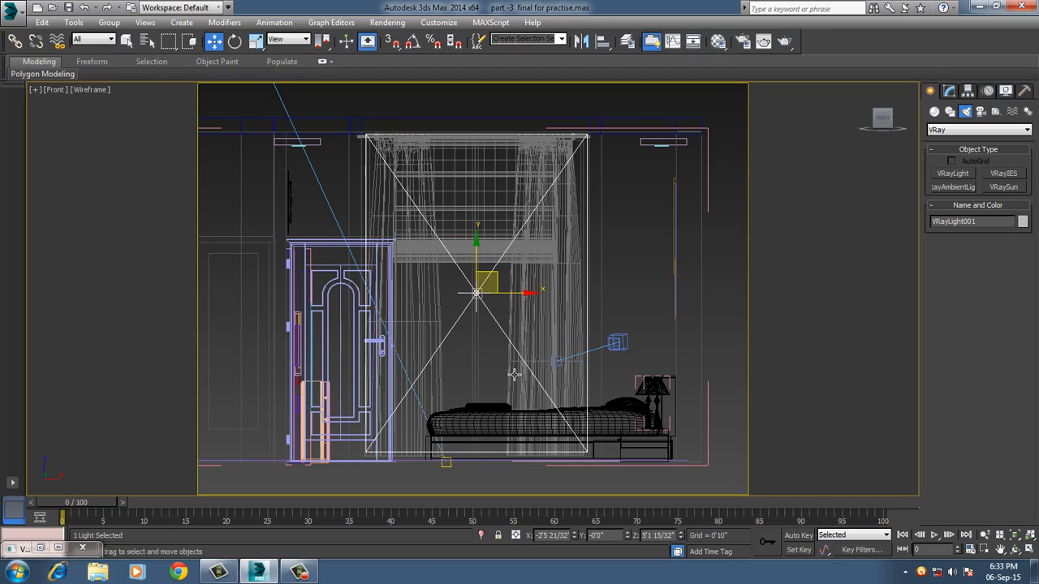
Mirror the window light about the Y axis without cloning, working in the shaded Perspective view.
{"action": "key", "text": "p"}
{"action": "mouse_move", "coordinate": [516, 341]}
{"action": "middle_mouse_down", "text": "alt"}
{"action": "mouse_move", "coordinate": [493, 361]}
{"action": "mouse_move", "coordinate": [516, 325]}
{"action": "middle_mouse_up", "text": "alt"}
{"action": "key", "text": "F3"}
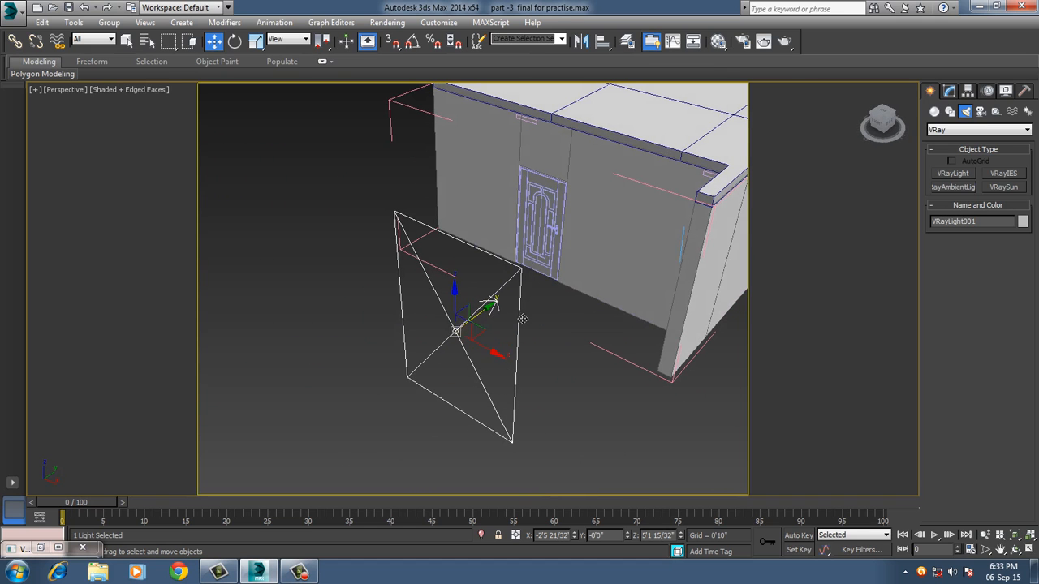
{"action": "left_click", "coordinate": [582, 44]}
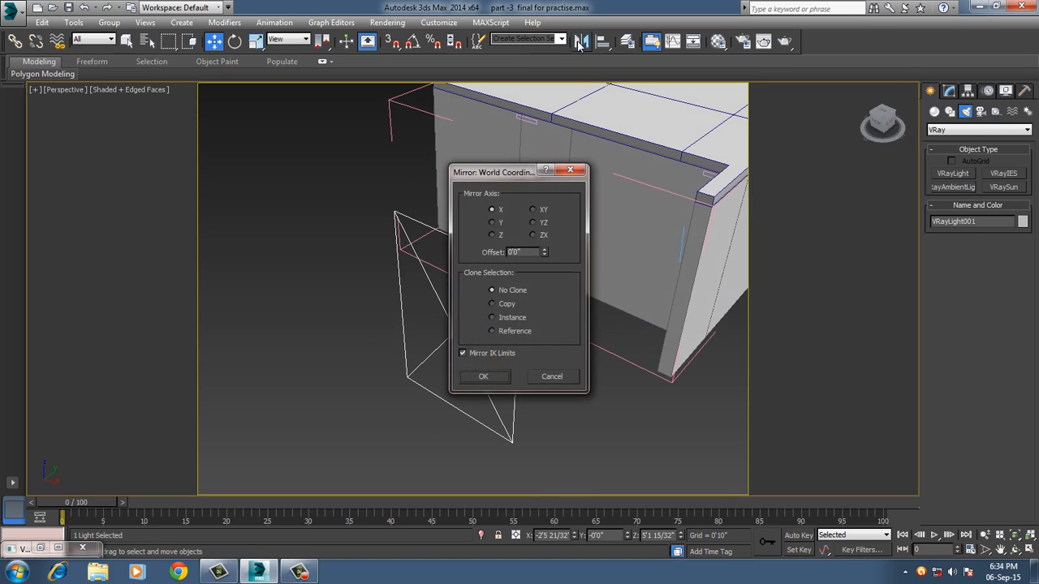
{"action": "left_click", "coordinate": [495, 223]}
{"action": "left_click_drag", "start_coordinate": [487, 172], "coordinate": [581, 159]}
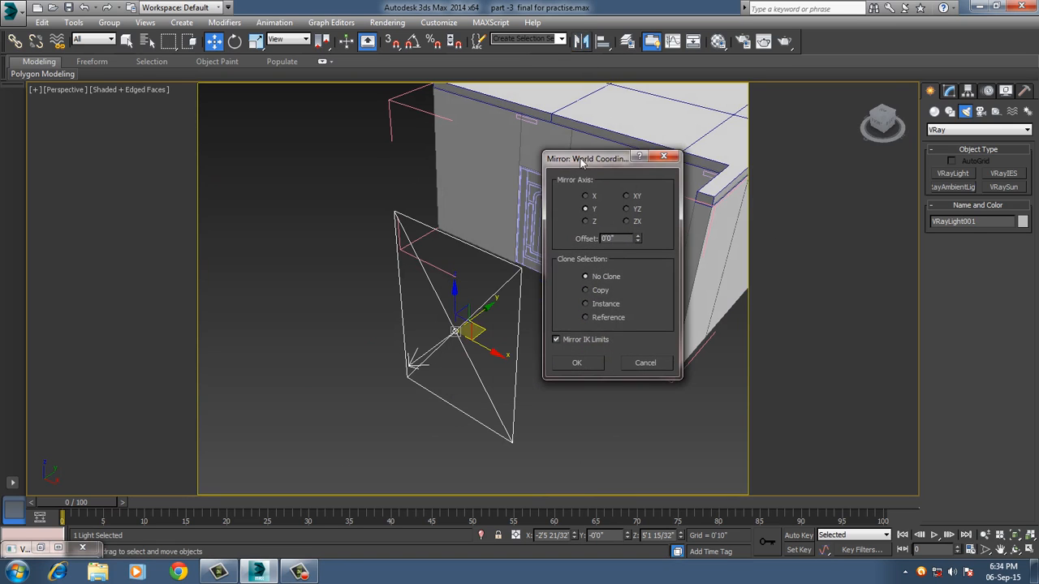
{"action": "left_click", "coordinate": [577, 363]}
Move the plane light along Y to the outer face of the window opening, at about Y 29'10".
{"action": "middle_click_drag", "start_coordinate": [591, 328], "coordinate": [445, 313], "text": "alt"}
{"action": "left_click_drag", "start_coordinate": [476, 319], "coordinate": [783, 330]}
{"action": "middle_click_drag", "start_coordinate": [784, 329], "coordinate": [538, 347], "text": "alt"}
{"action": "middle_click_drag", "start_coordinate": [538, 346], "coordinate": [378, 343]}
{"action": "scroll", "coordinate": [480, 344], "scroll_direction": "up", "scroll_amount": 3}
{"action": "middle_click_drag", "start_coordinate": [493, 347], "coordinate": [535, 372], "text": "alt"}
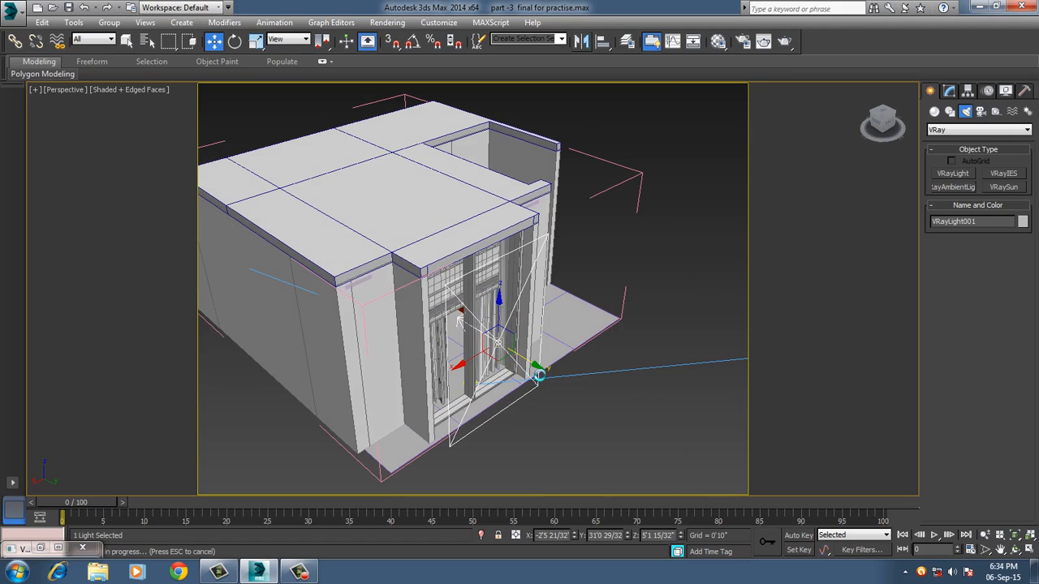
{"action": "left_click_drag", "start_coordinate": [539, 367], "coordinate": [518, 355]}
{"action": "middle_click_drag", "start_coordinate": [545, 351], "coordinate": [548, 340], "text": "alt"}
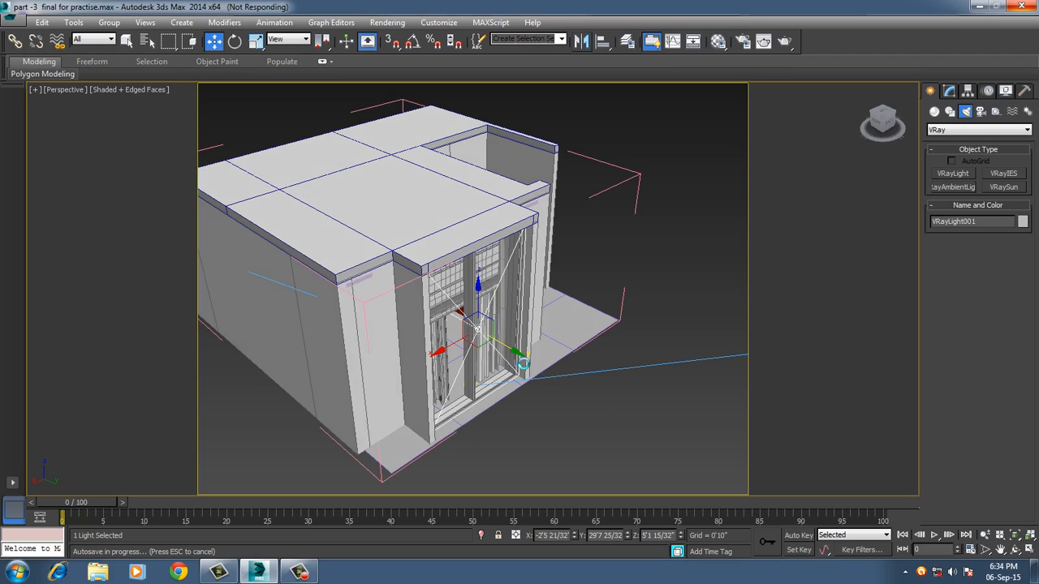
{"action": "left_click_drag", "start_coordinate": [524, 365], "coordinate": [526, 363]}
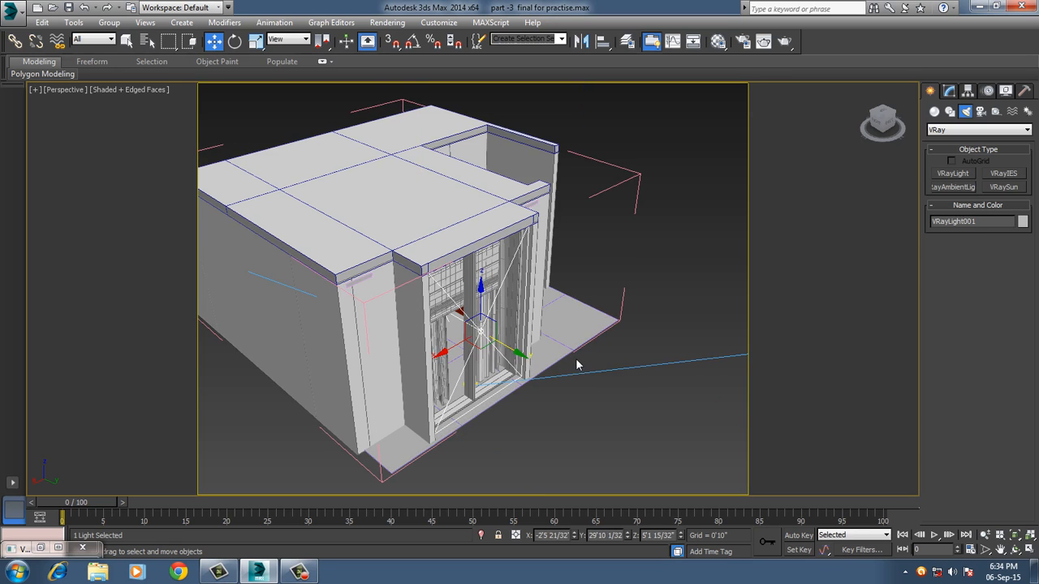
{"action": "middle_click_drag", "start_coordinate": [577, 384], "coordinate": [541, 377], "text": "alt"}
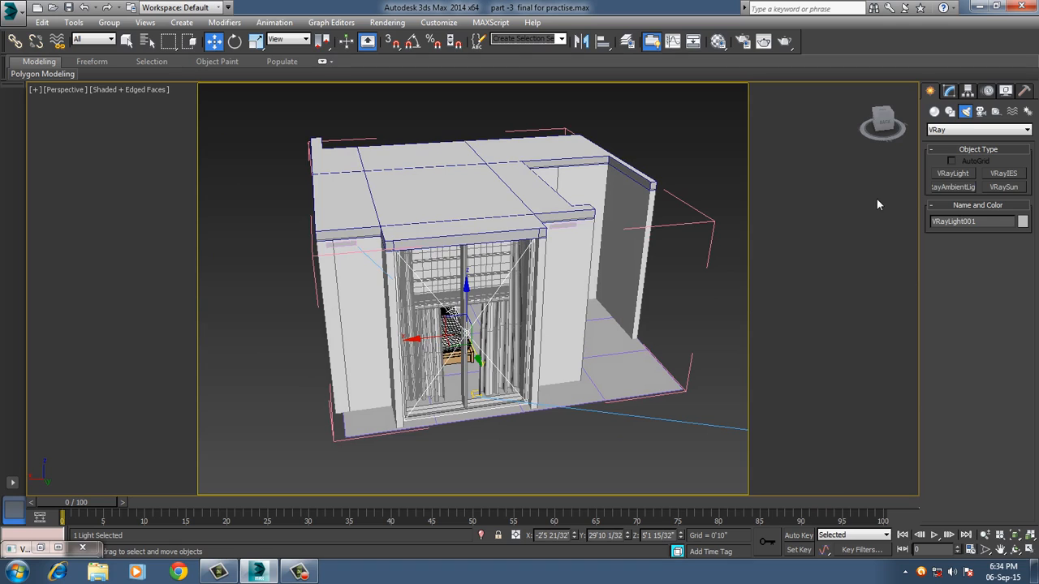
Enable the Skylight portal option for the window's VRayLight.
{"action": "left_click", "coordinate": [949, 91]}
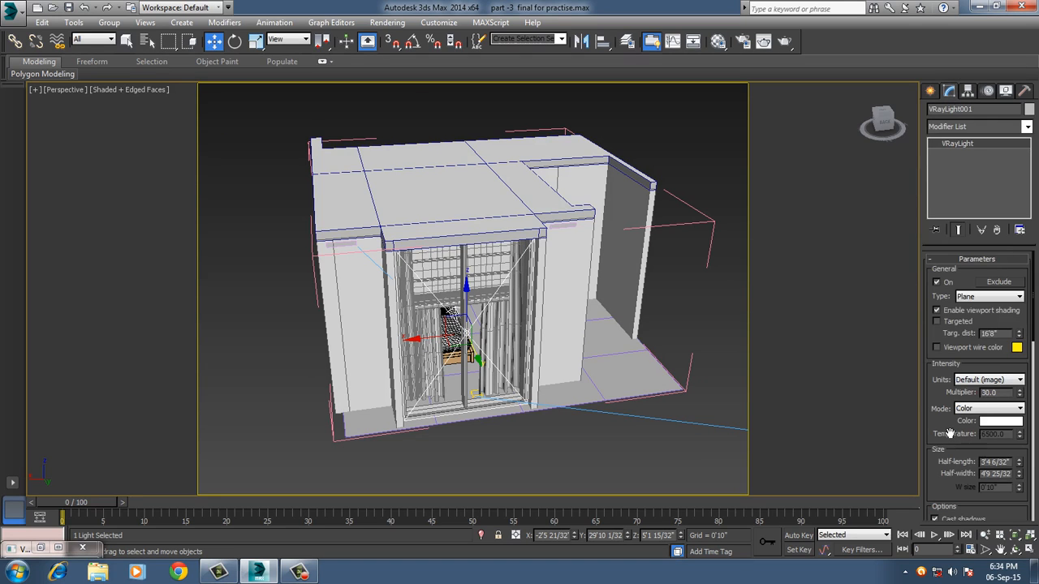
{"action": "scroll", "coordinate": [941, 424], "scroll_direction": "down", "scroll_amount": 2}
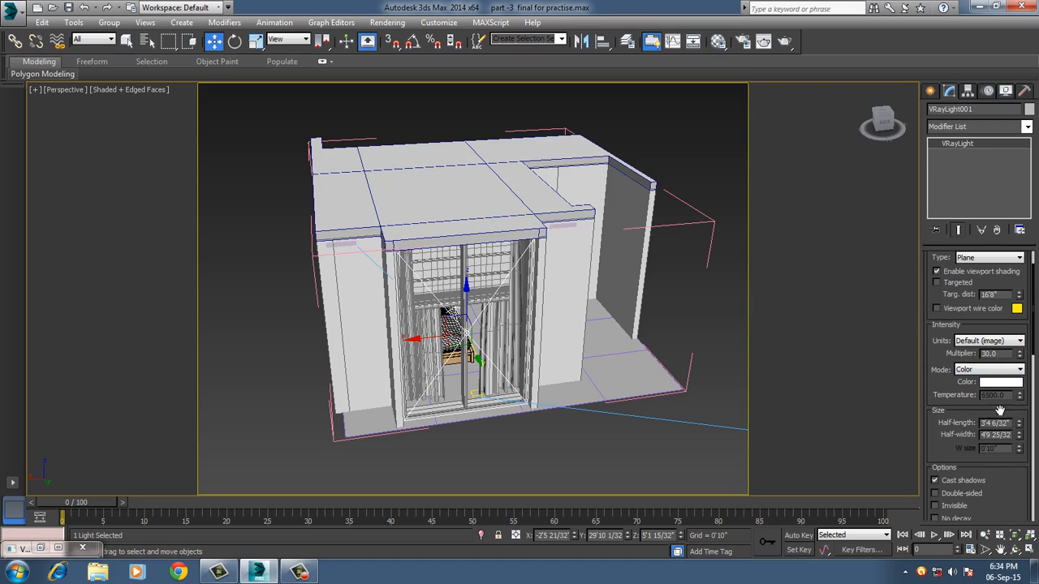
{"action": "scroll", "coordinate": [964, 482], "scroll_direction": "down", "scroll_amount": 2}
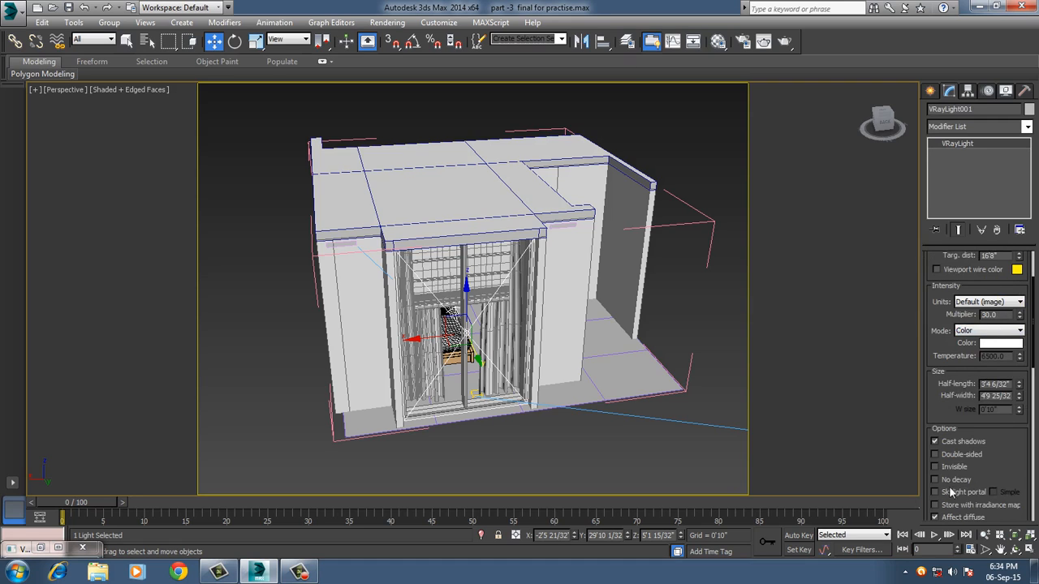
{"action": "scroll", "coordinate": [1008, 471], "scroll_direction": "up", "scroll_amount": 2}
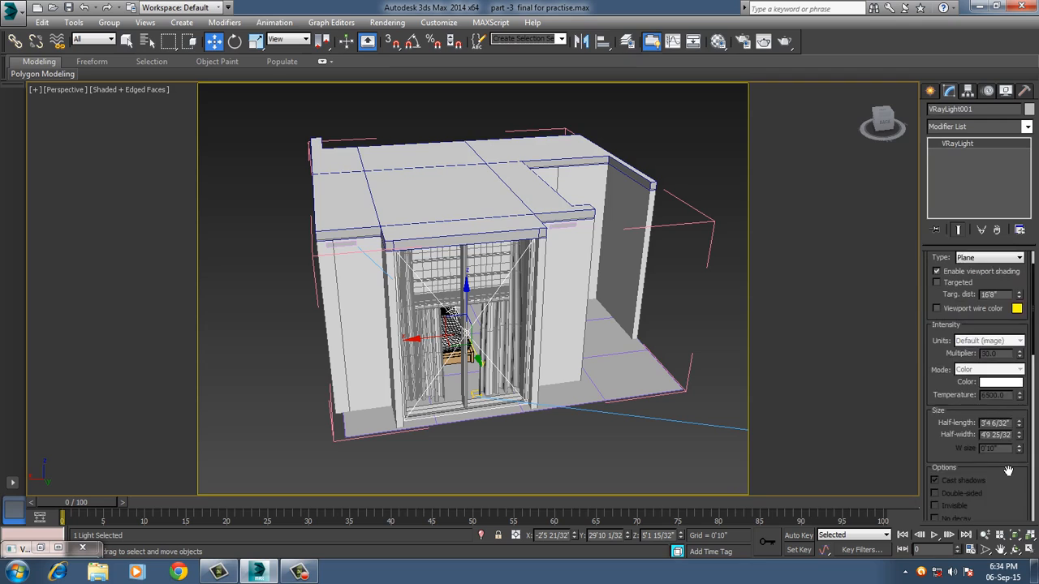
{"action": "scroll", "coordinate": [1008, 470], "scroll_direction": "up", "scroll_amount": 2}
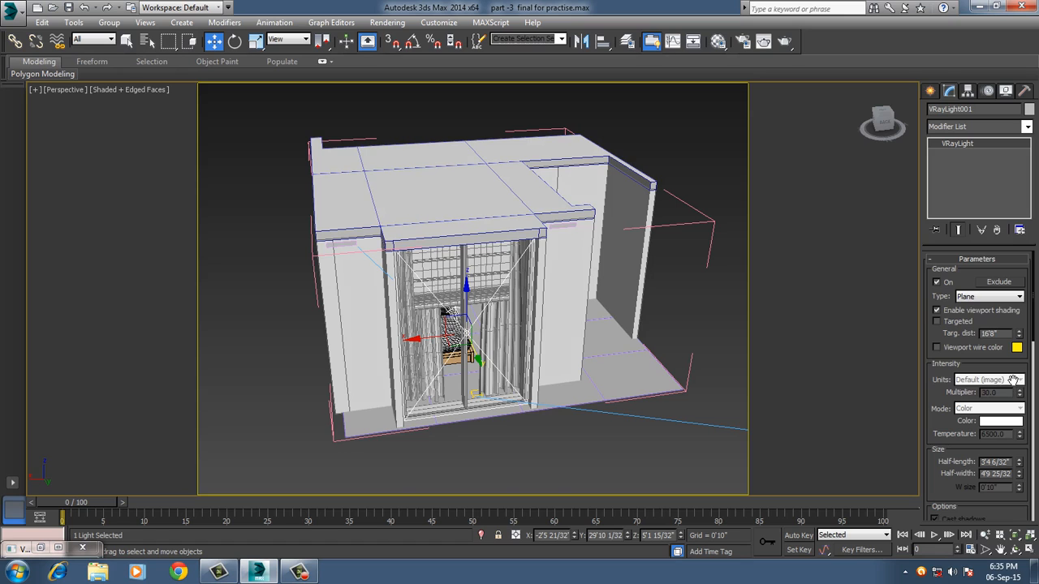
Render the bedroom from the VRayCam001 camera view and close the frame buffer.
{"action": "key", "text": "c"}
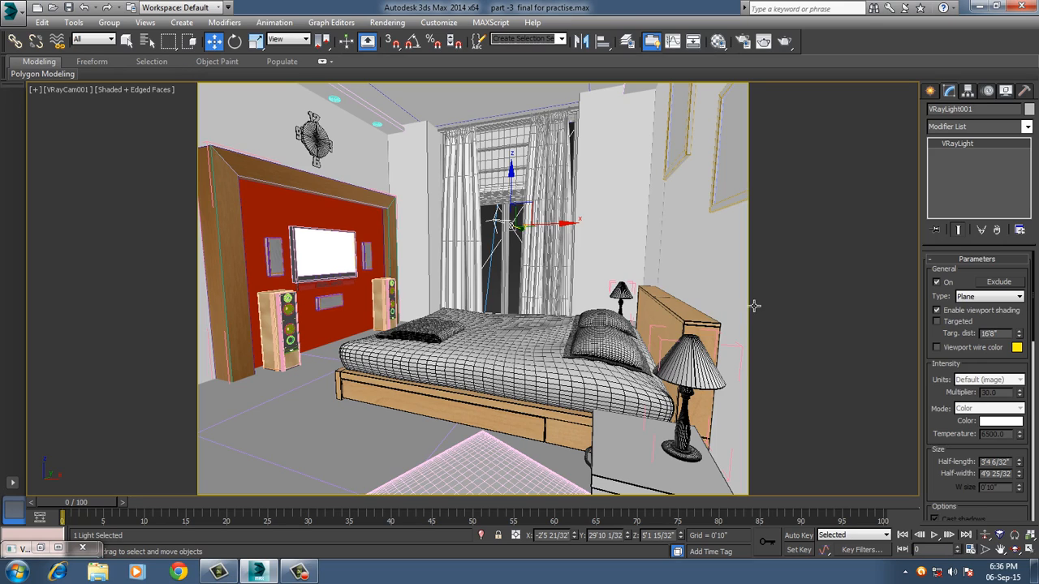
{"action": "left_click", "coordinate": [783, 42]}
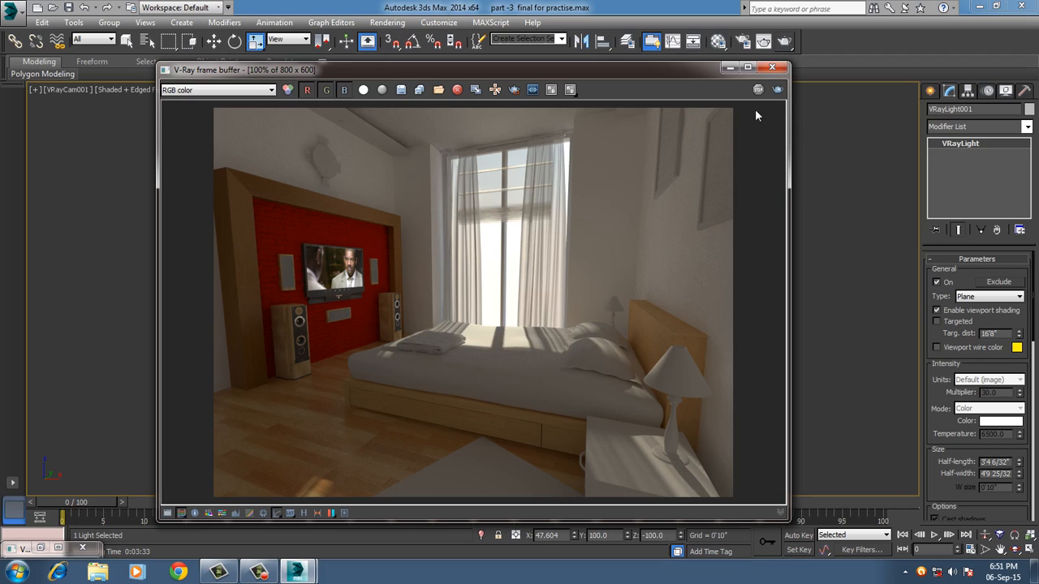
{"action": "left_click", "coordinate": [773, 68]}
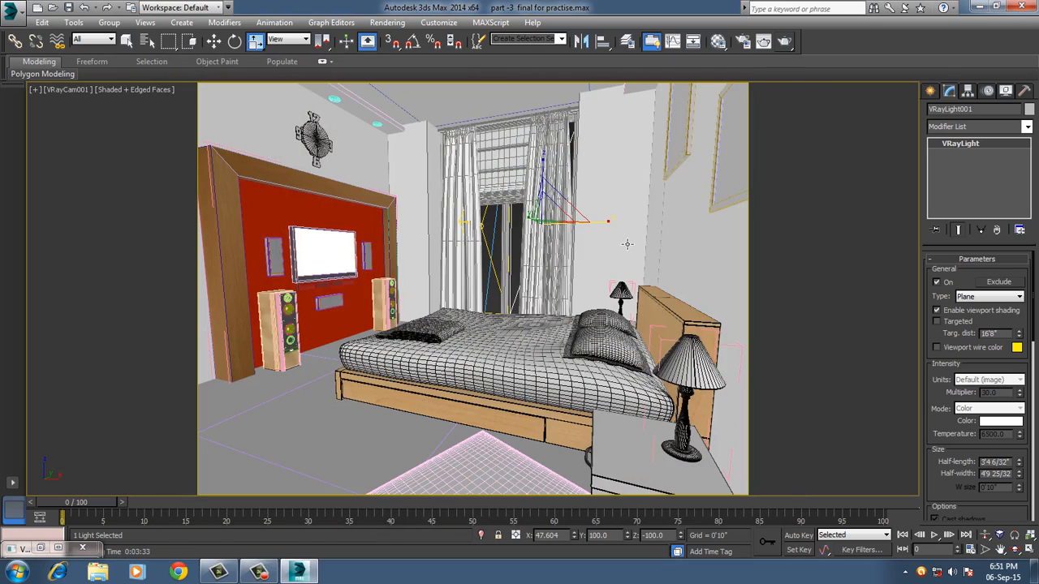
Set the sampling subdivs of the window's VRayLight to 16 and deselect the light.
{"action": "key", "text": "p"}
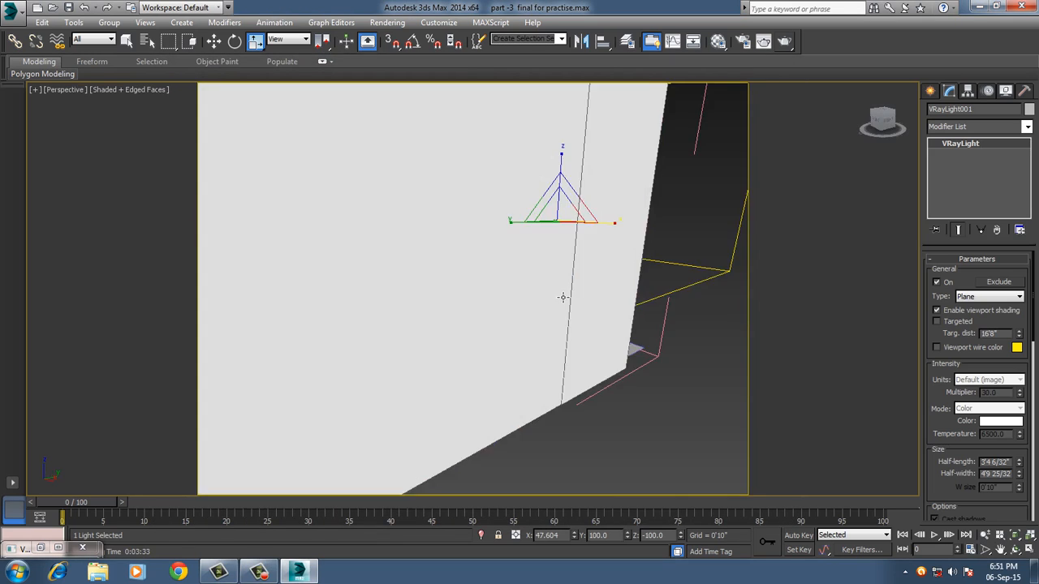
{"action": "scroll", "coordinate": [497, 300], "scroll_direction": "down", "scroll_amount": 5}
{"action": "middle_click_drag", "start_coordinate": [669, 279], "coordinate": [564, 306], "text": "alt"}
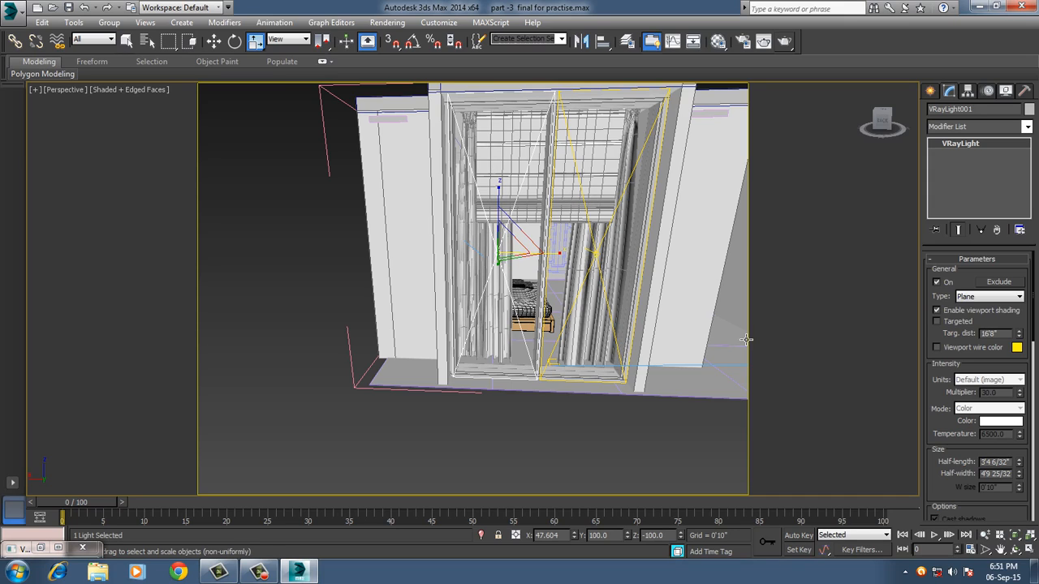
{"action": "scroll", "coordinate": [947, 431], "scroll_direction": "down", "scroll_amount": 5}
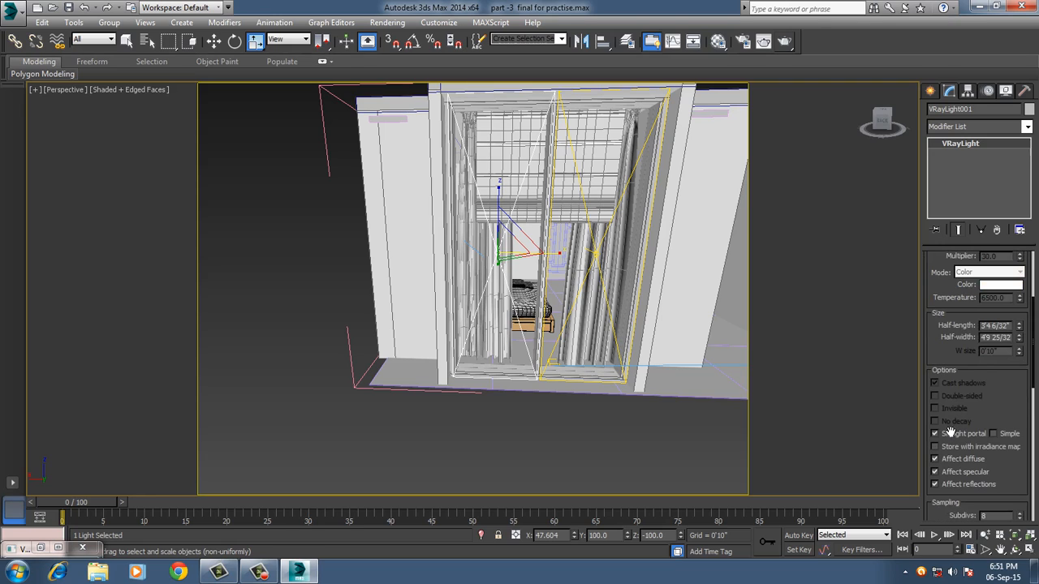
{"action": "scroll", "coordinate": [982, 430], "scroll_direction": "down", "scroll_amount": 2}
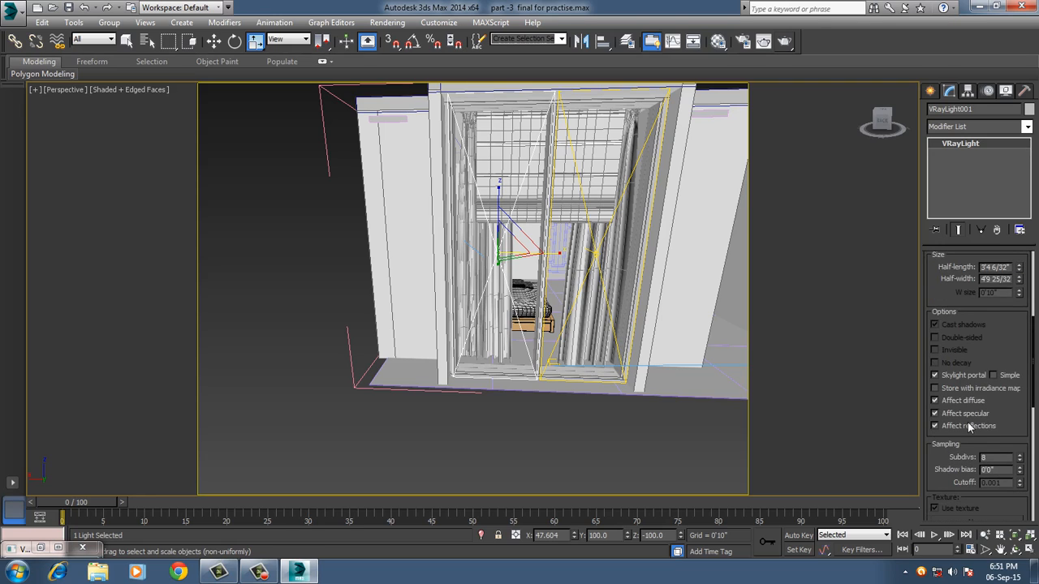
{"action": "double_click", "coordinate": [985, 458]}
{"action": "type", "text": "16"}
{"action": "left_click", "coordinate": [590, 452]}
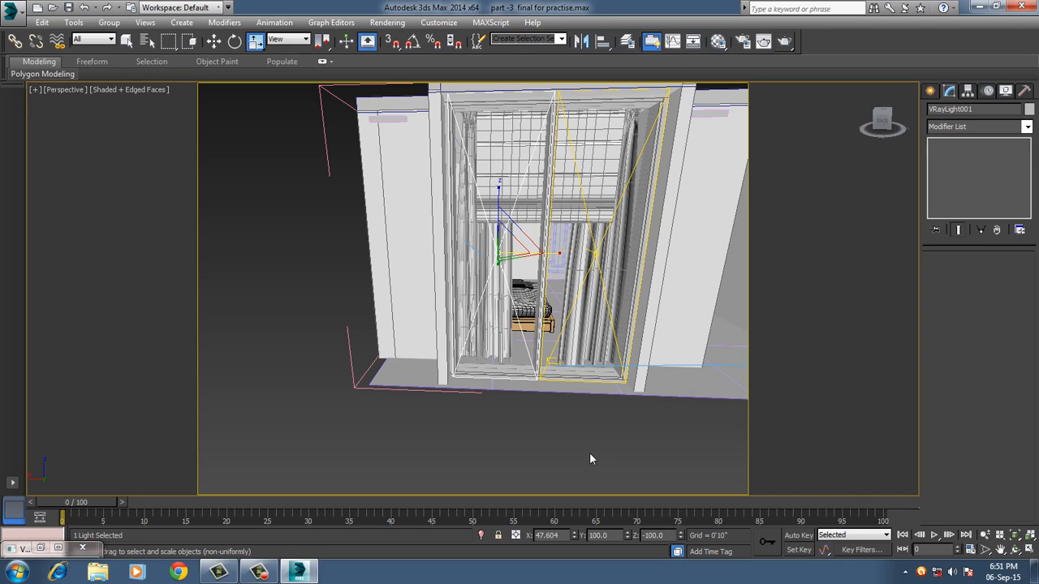
Switch to the VRayCam001 camera view and open the RAM Player for comparing media.
{"action": "key", "text": "c"}
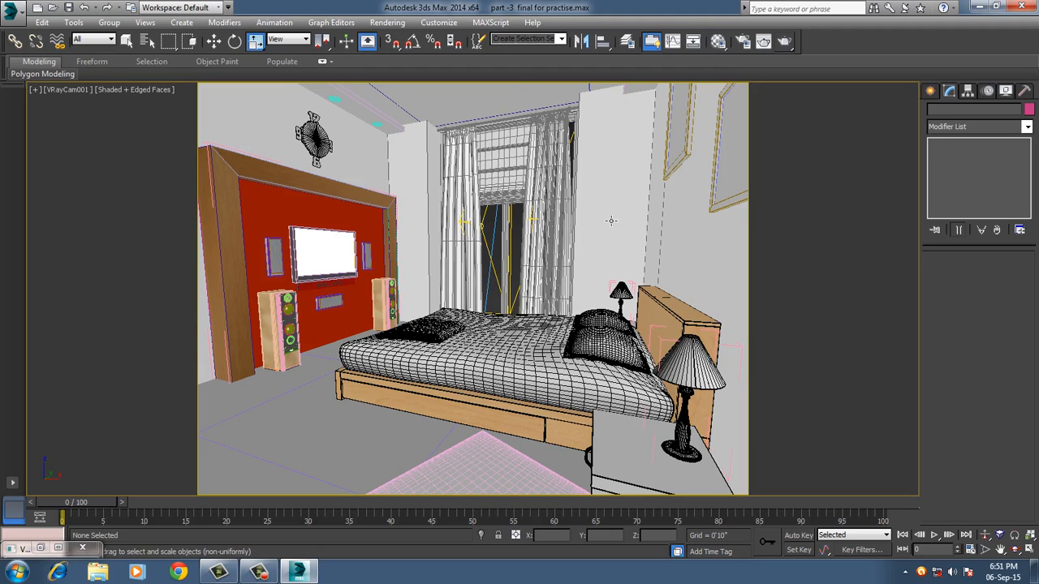
{"action": "left_click", "coordinate": [387, 23]}
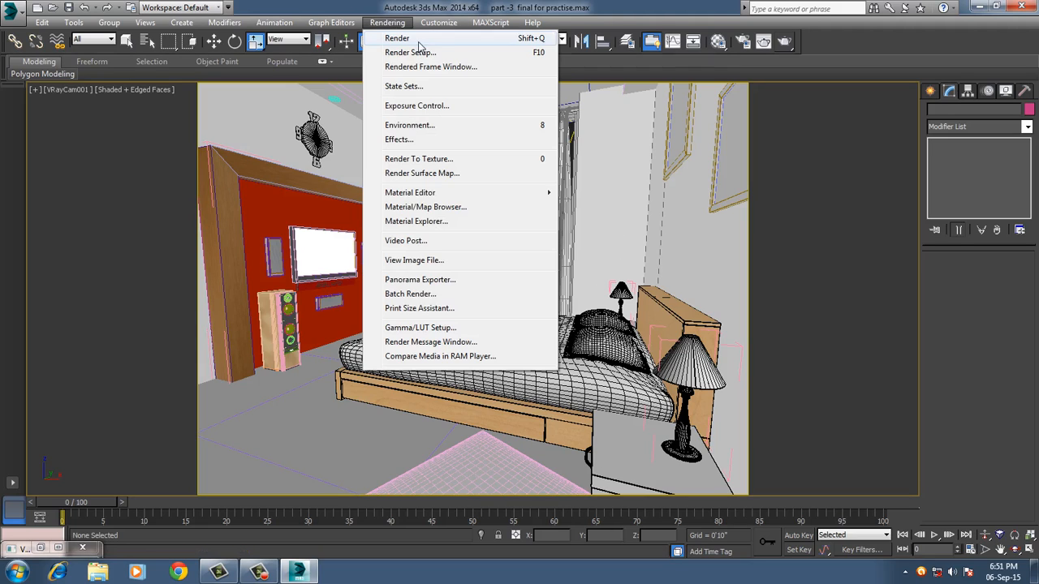
{"action": "left_click", "coordinate": [430, 357]}
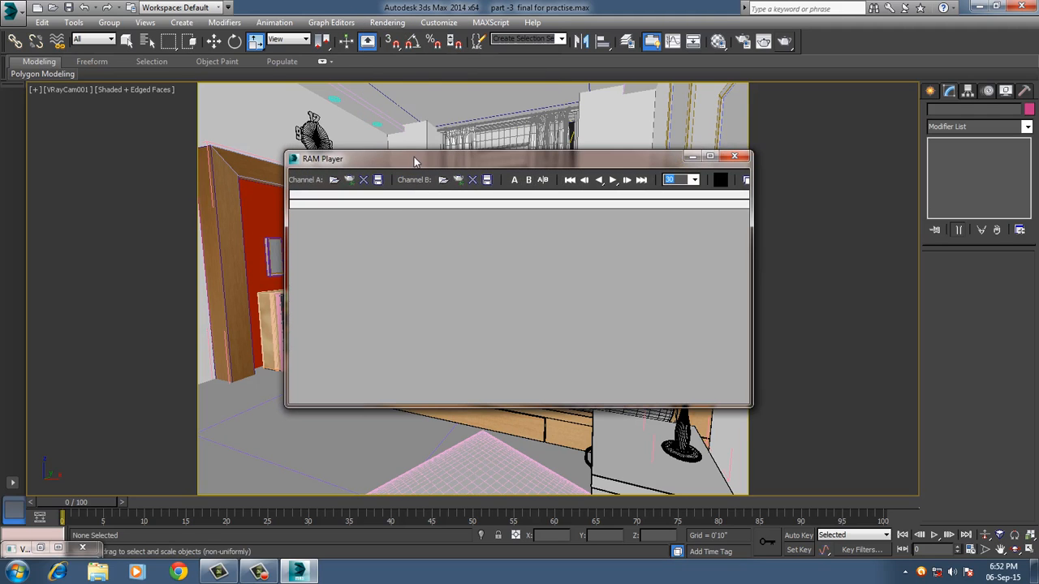
{"action": "left_click_drag", "start_coordinate": [414, 157], "coordinate": [338, 41]}
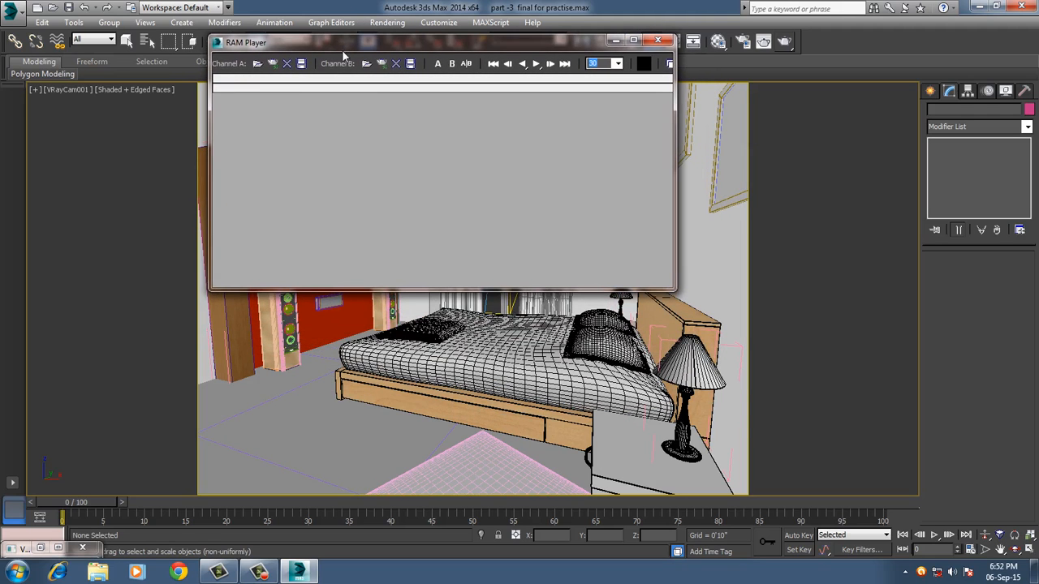
Load the "with portal" JPEG from the Desktop into RAM Player channel A at 800x600.
{"action": "left_click", "coordinate": [256, 64]}
{"action": "left_click", "coordinate": [260, 177]}
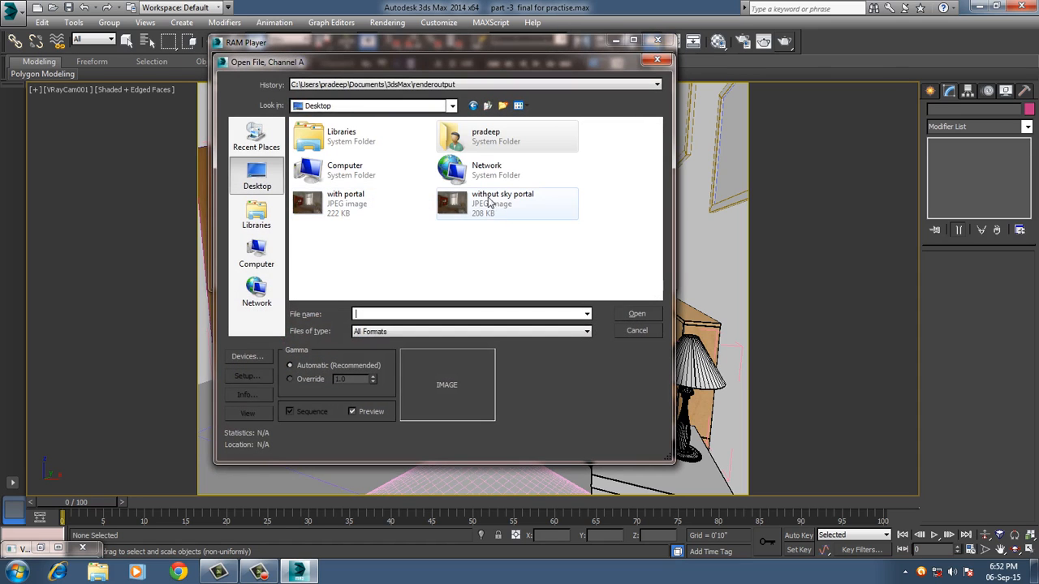
{"action": "left_click", "coordinate": [352, 205]}
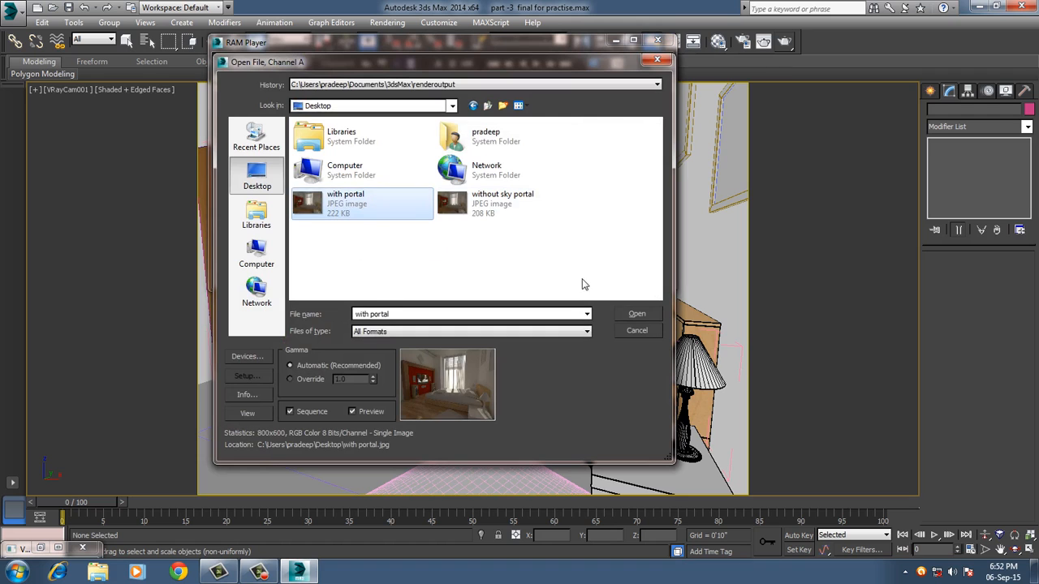
{"action": "left_click", "coordinate": [636, 315]}
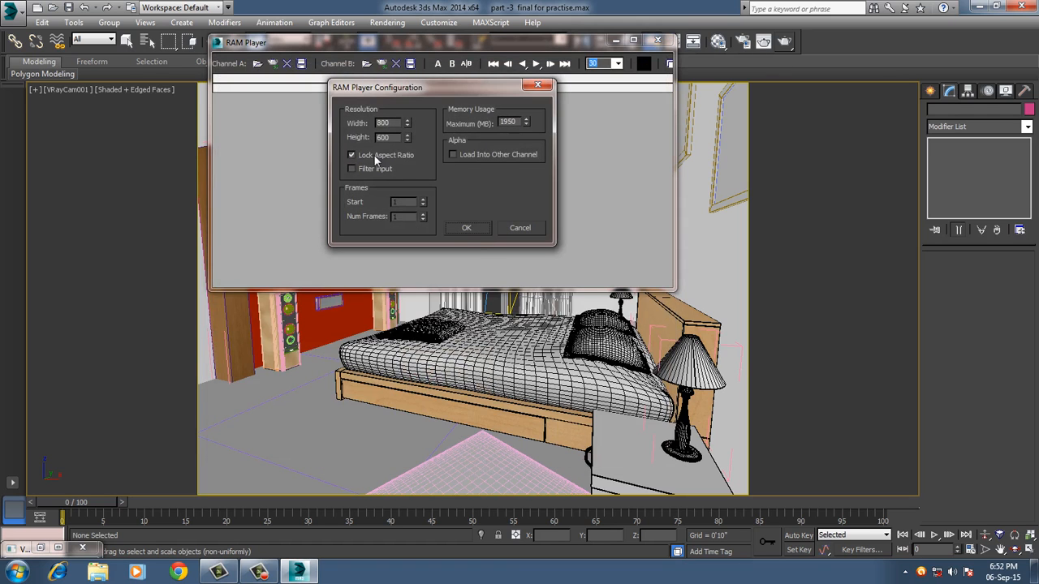
{"action": "left_click", "coordinate": [464, 230]}
{"action": "left_click", "coordinate": [466, 228]}
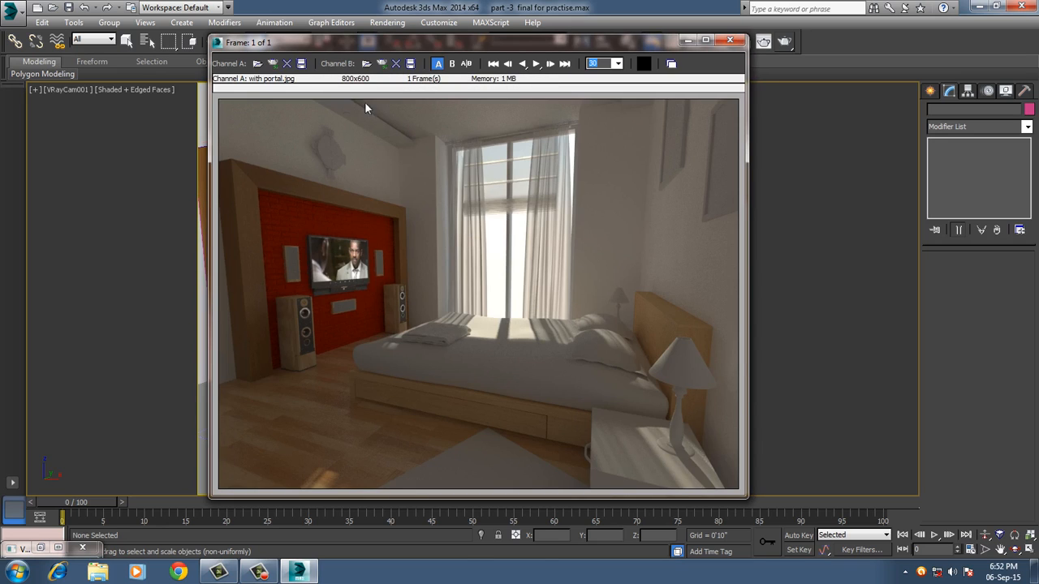
Load the "without sky portal" JPEG from the Desktop into RAM Player channel B.
{"action": "left_click", "coordinate": [366, 65]}
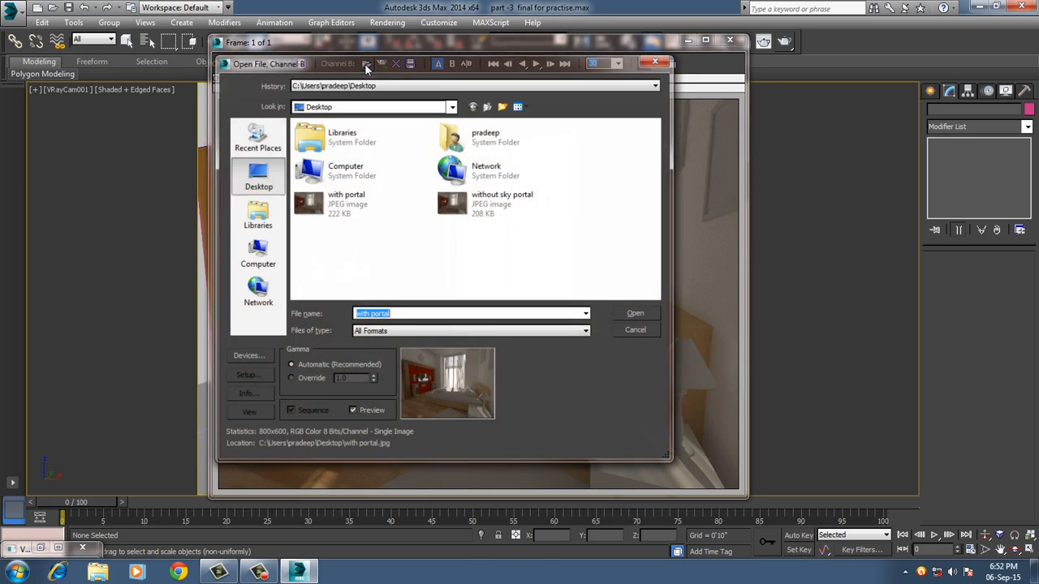
{"action": "left_click", "coordinate": [507, 197]}
{"action": "left_click", "coordinate": [636, 313]}
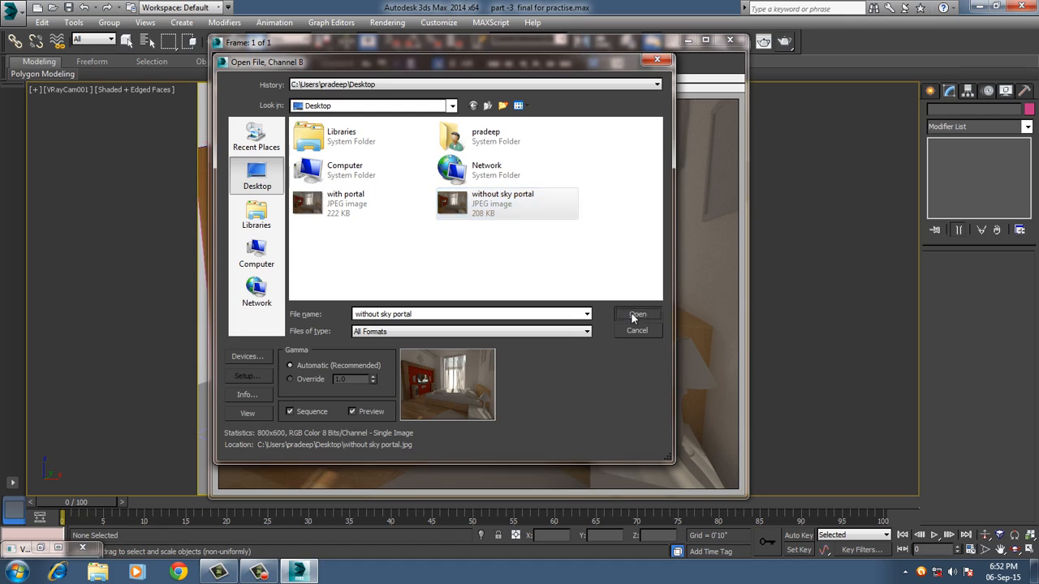
{"action": "left_click", "coordinate": [509, 331]}
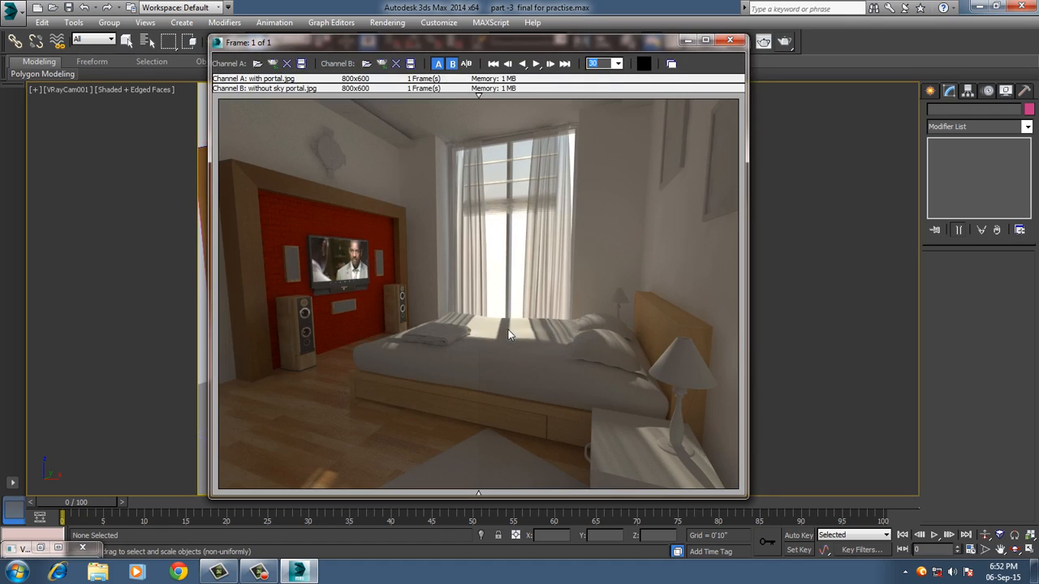
Compare the renders with and without the sky portal by sweeping the divider across the image, and close the RAM Player.
{"action": "left_click_drag", "start_coordinate": [480, 98], "coordinate": [331, 127]}
{"action": "left_click_drag", "start_coordinate": [393, 132], "coordinate": [556, 125]}
{"action": "left_click_drag", "start_coordinate": [629, 120], "coordinate": [487, 123]}
{"action": "left_click_drag", "start_coordinate": [373, 119], "coordinate": [517, 121]}
{"action": "mouse_move", "coordinate": [419, 121]}
{"action": "left_mouse_down"}
{"action": "mouse_move", "coordinate": [482, 120]}
{"action": "mouse_move", "coordinate": [420, 119]}
{"action": "left_mouse_up"}
{"action": "left_click_drag", "start_coordinate": [507, 123], "coordinate": [491, 147]}
{"action": "left_click_drag", "start_coordinate": [489, 98], "coordinate": [434, 100]}
{"action": "left_click_drag", "start_coordinate": [428, 93], "coordinate": [516, 95]}
{"action": "mouse_move", "coordinate": [519, 94]}
{"action": "left_mouse_down"}
{"action": "mouse_move", "coordinate": [678, 103]}
{"action": "mouse_move", "coordinate": [522, 109]}
{"action": "left_mouse_up"}
{"action": "left_click_drag", "start_coordinate": [522, 98], "coordinate": [644, 103]}
{"action": "left_click_drag", "start_coordinate": [552, 98], "coordinate": [616, 98]}
{"action": "left_click_drag", "start_coordinate": [559, 97], "coordinate": [542, 99]}
{"action": "left_click_drag", "start_coordinate": [610, 104], "coordinate": [318, 97]}
{"action": "left_click_drag", "start_coordinate": [255, 92], "coordinate": [388, 98]}
{"action": "left_click_drag", "start_coordinate": [277, 106], "coordinate": [536, 109]}
{"action": "left_click_drag", "start_coordinate": [625, 114], "coordinate": [541, 129]}
{"action": "mouse_move", "coordinate": [612, 95]}
{"action": "left_mouse_down"}
{"action": "mouse_move", "coordinate": [441, 118]}
{"action": "mouse_move", "coordinate": [519, 120]}
{"action": "left_mouse_up"}
{"action": "left_click", "coordinate": [732, 41]}
{"action": "left_click", "coordinate": [434, 297]}
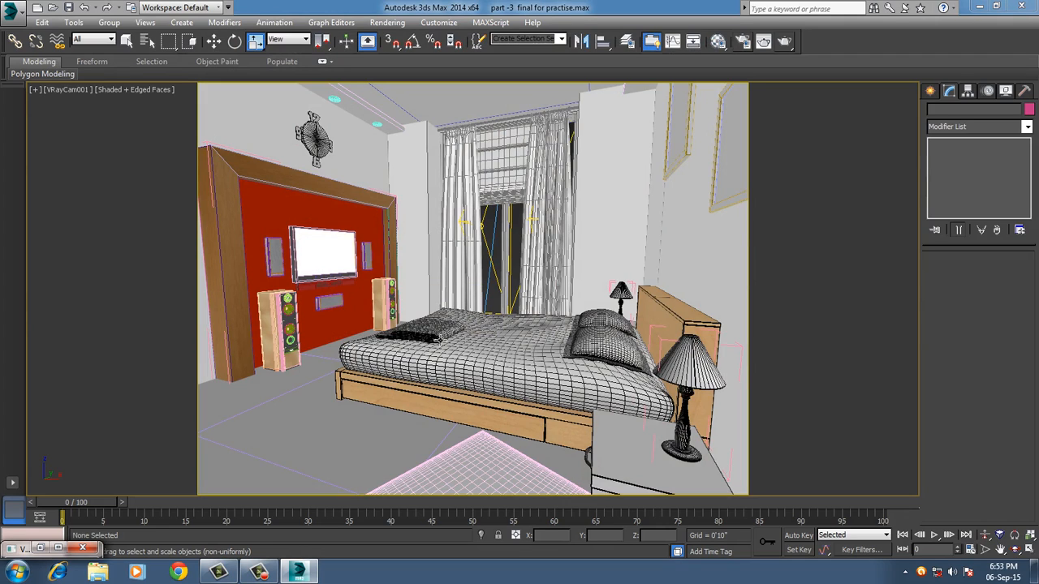
Unhide all hidden objects in the bedroom scene.
{"action": "right_click", "coordinate": [418, 381]}
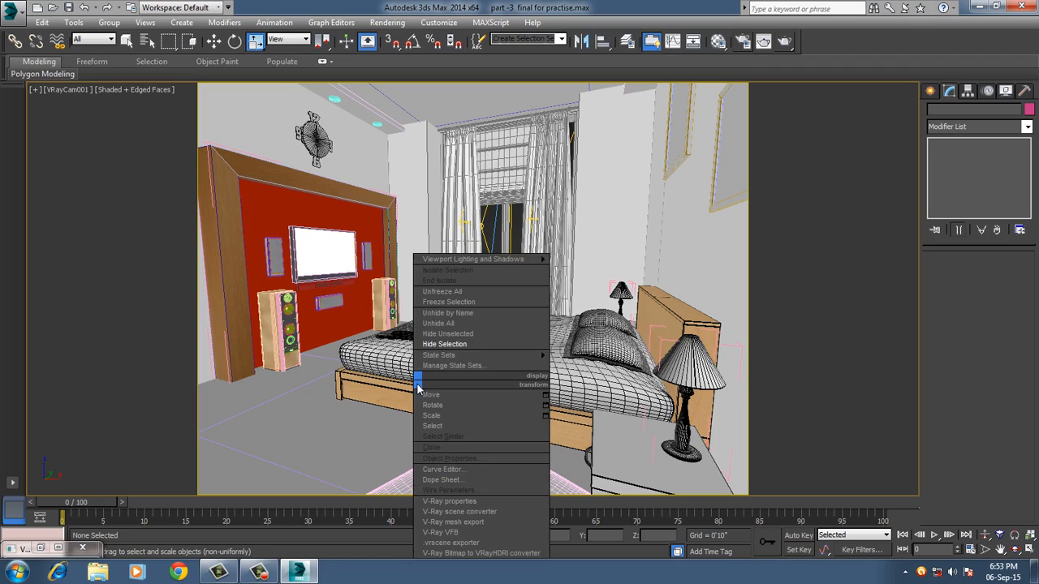
{"action": "left_click", "coordinate": [443, 333]}
{"action": "right_click", "coordinate": [438, 360]}
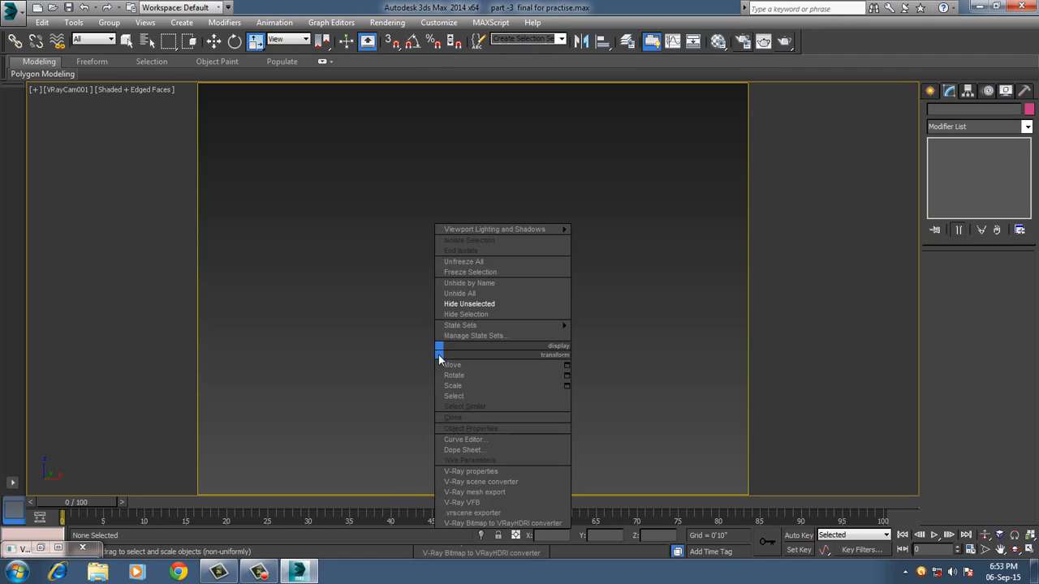
{"action": "left_click", "coordinate": [466, 301]}
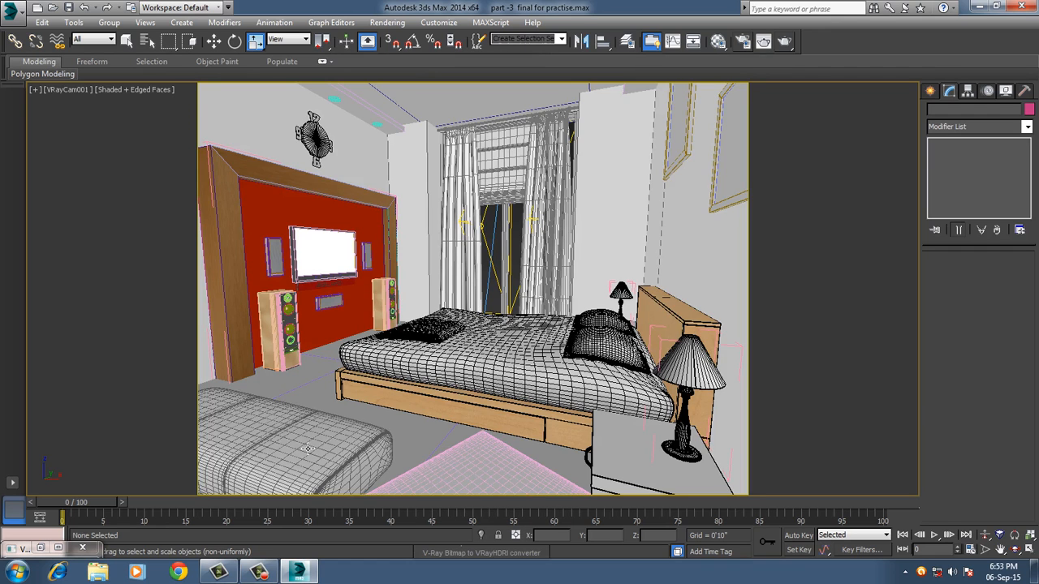
Select the mattress on the bed and activate the Move tool.
{"action": "left_click", "coordinate": [317, 441]}
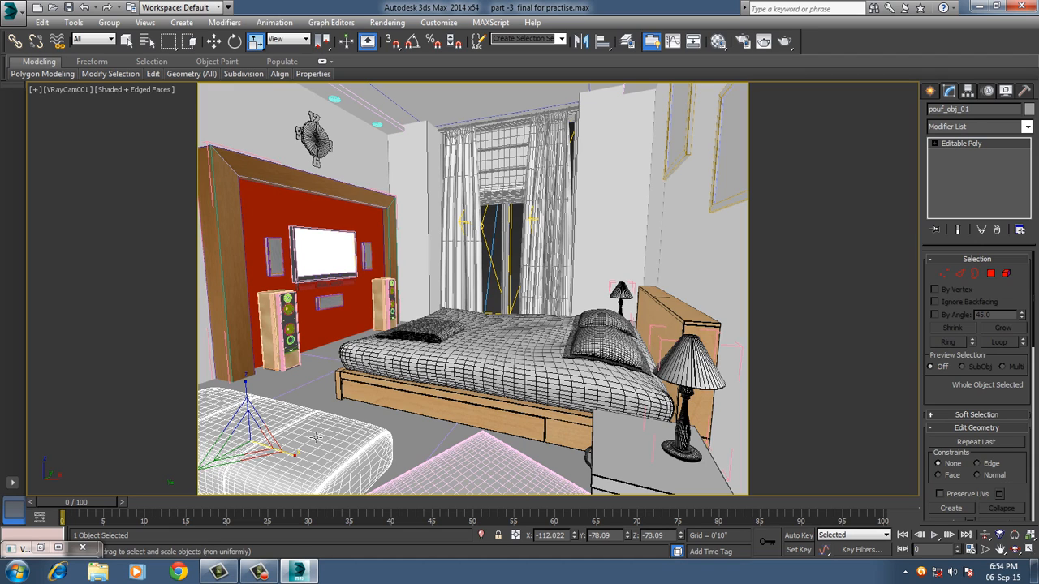
{"action": "left_click", "coordinate": [506, 380]}
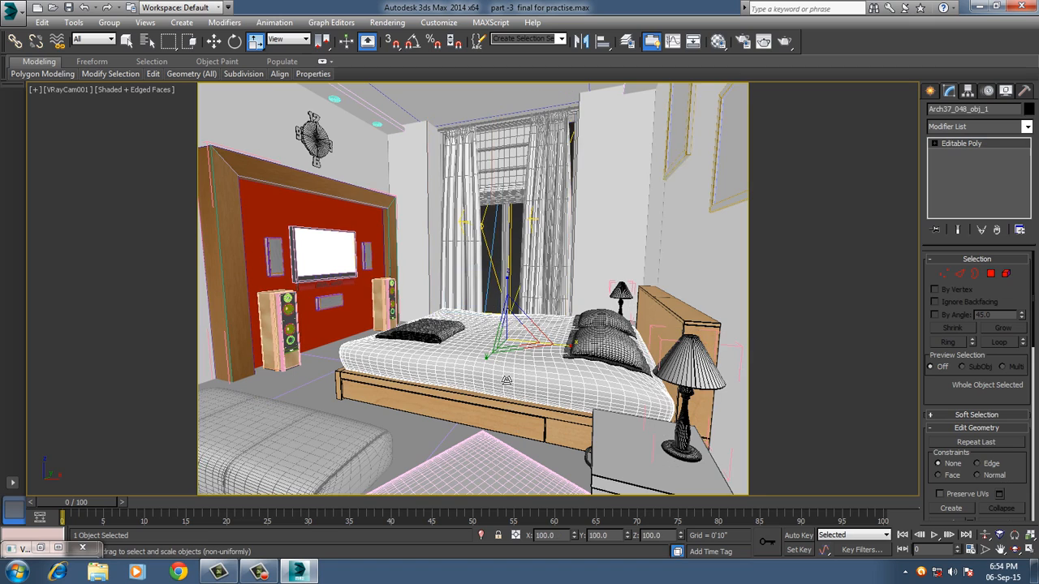
{"action": "key", "text": "w"}
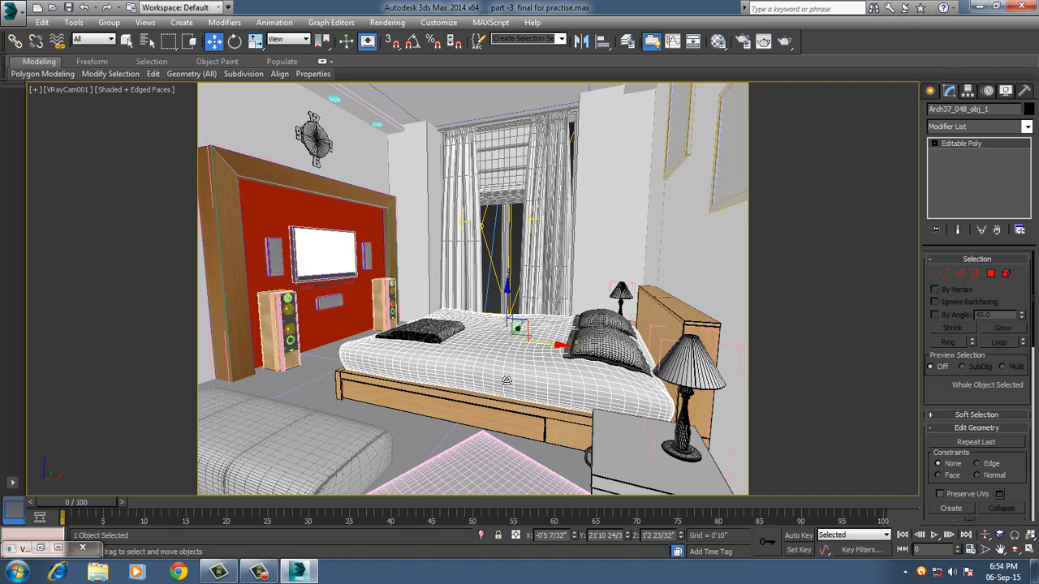
Open the Material Editor and reset all of its sample slots.
{"action": "key", "text": "m"}
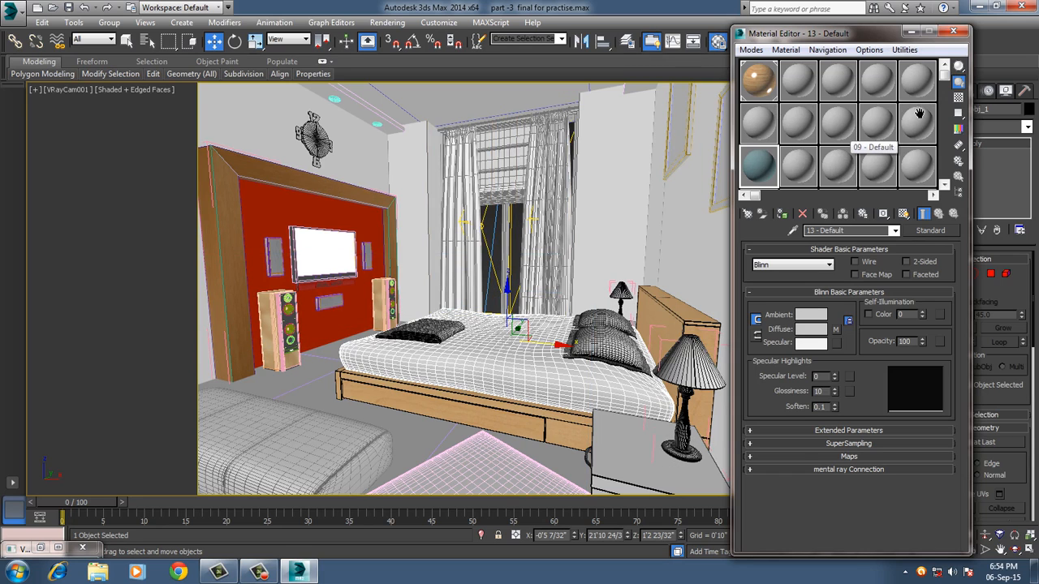
{"action": "left_click", "coordinate": [901, 50]}
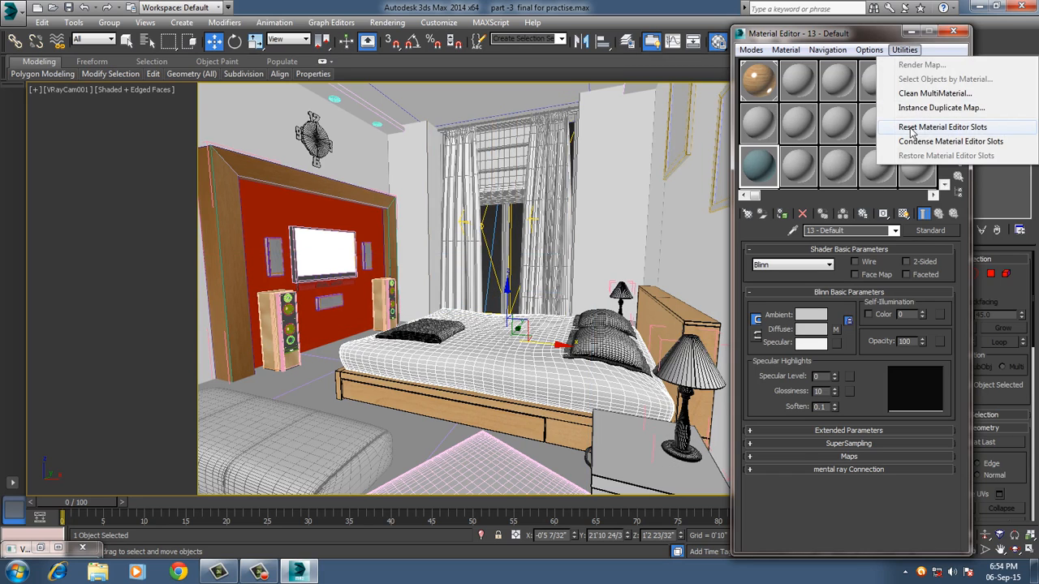
{"action": "left_click", "coordinate": [909, 127]}
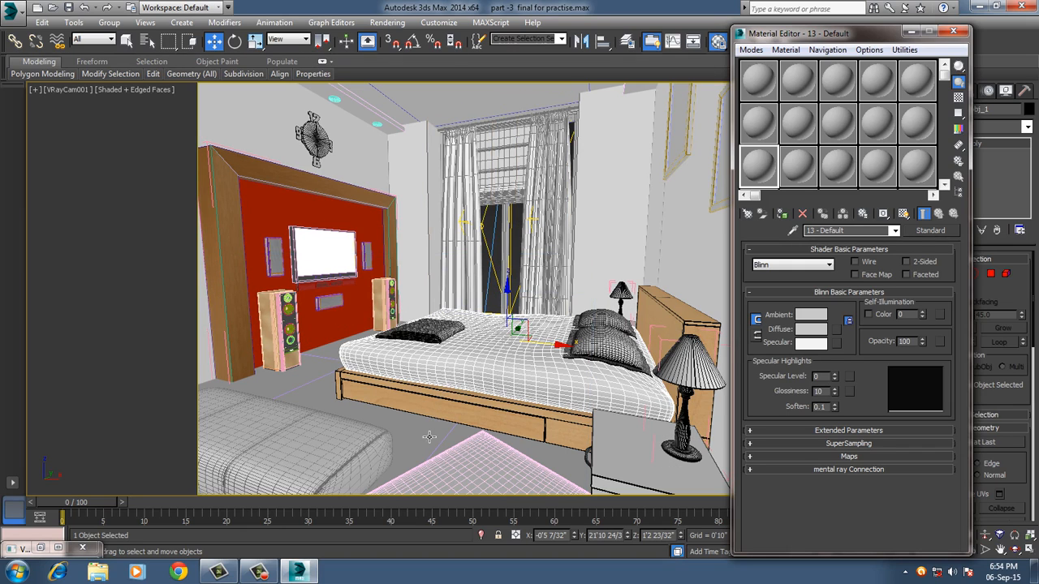
Pick the floor's material from the scene into the first sample slot.
{"action": "left_click", "coordinate": [757, 82]}
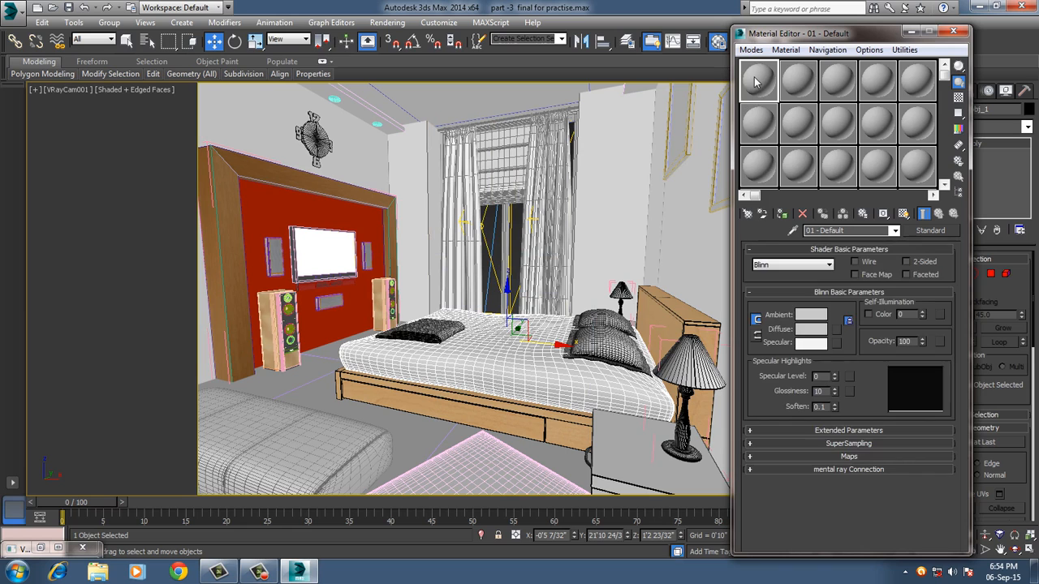
{"action": "left_click", "coordinate": [786, 51]}
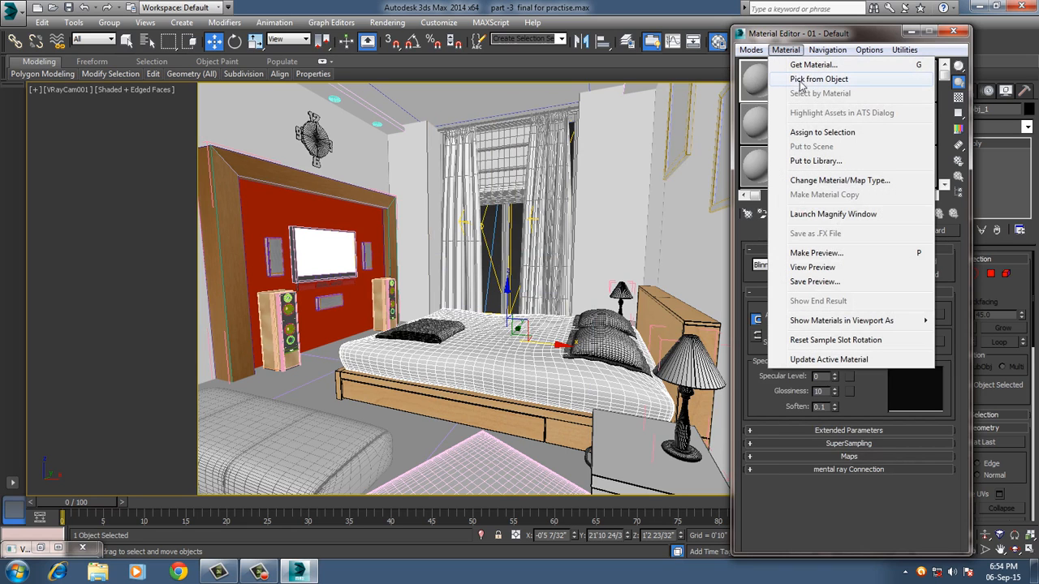
{"action": "left_click", "coordinate": [804, 80]}
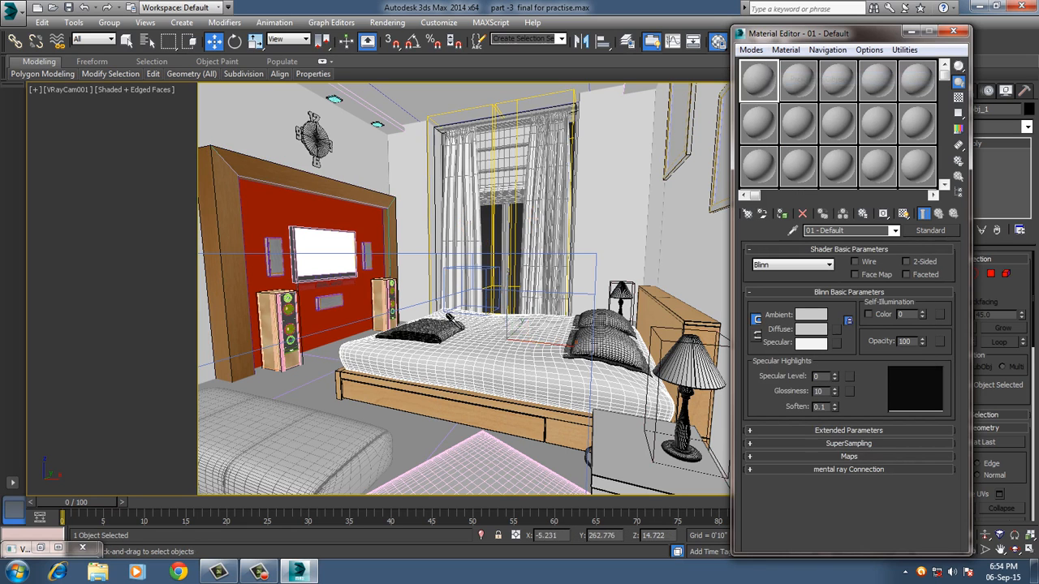
{"action": "left_click", "coordinate": [424, 438]}
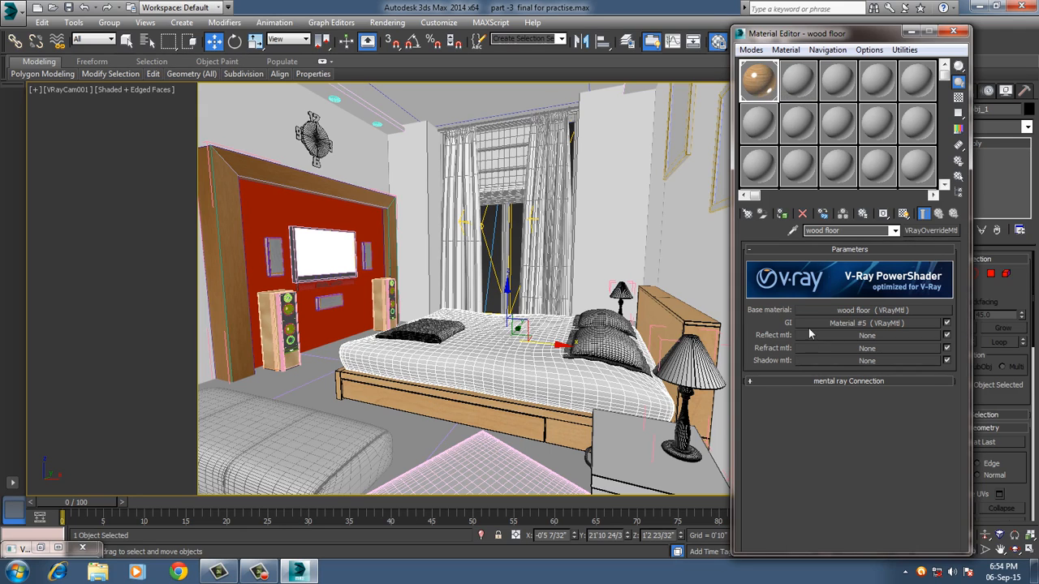
Open the wood floor material's base VRayMtl and show its texture on the floor in the viewport.
{"action": "left_click", "coordinate": [838, 314]}
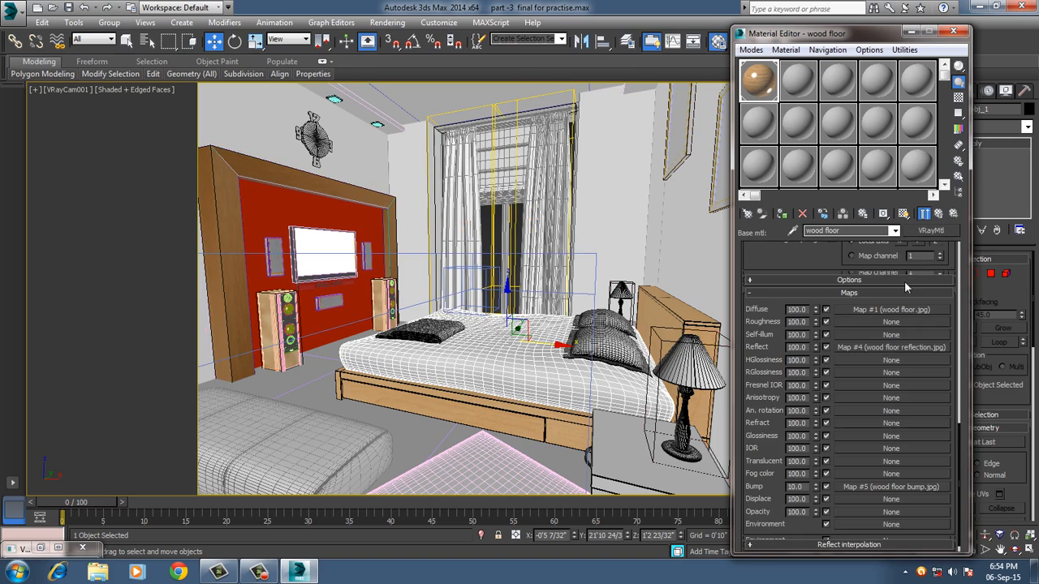
{"action": "left_click", "coordinate": [903, 214]}
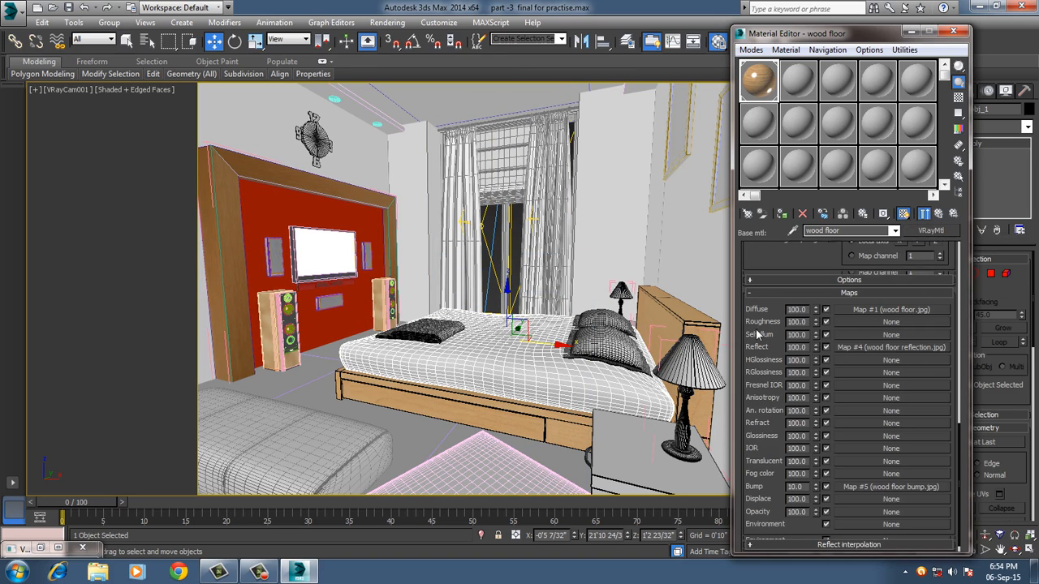
{"action": "left_click", "coordinate": [316, 408]}
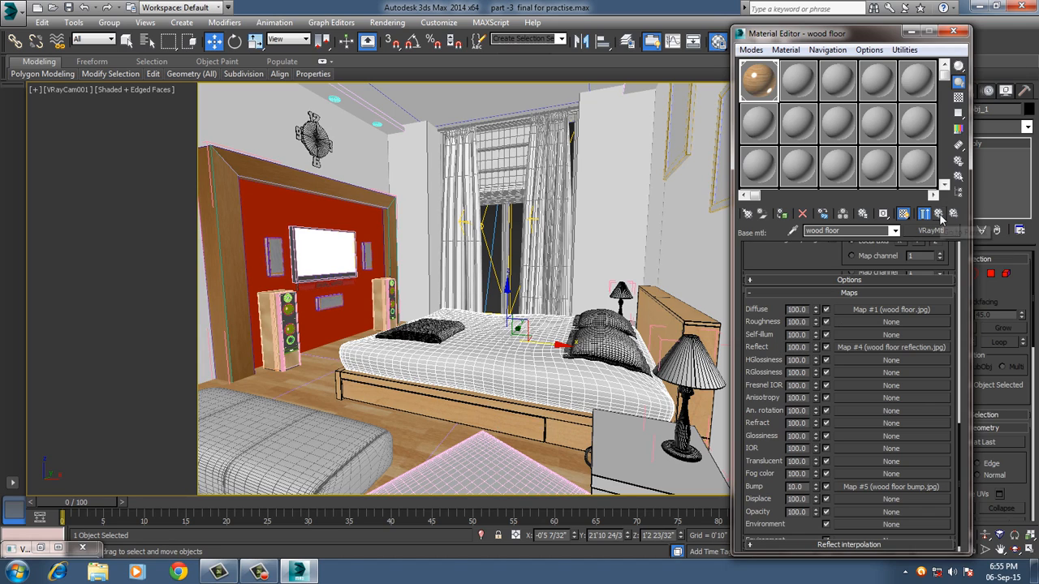
Change the 07 - Default material to a VRayMtl and open its enlarged sample preview beside the Material Editor.
{"action": "left_click", "coordinate": [756, 127]}
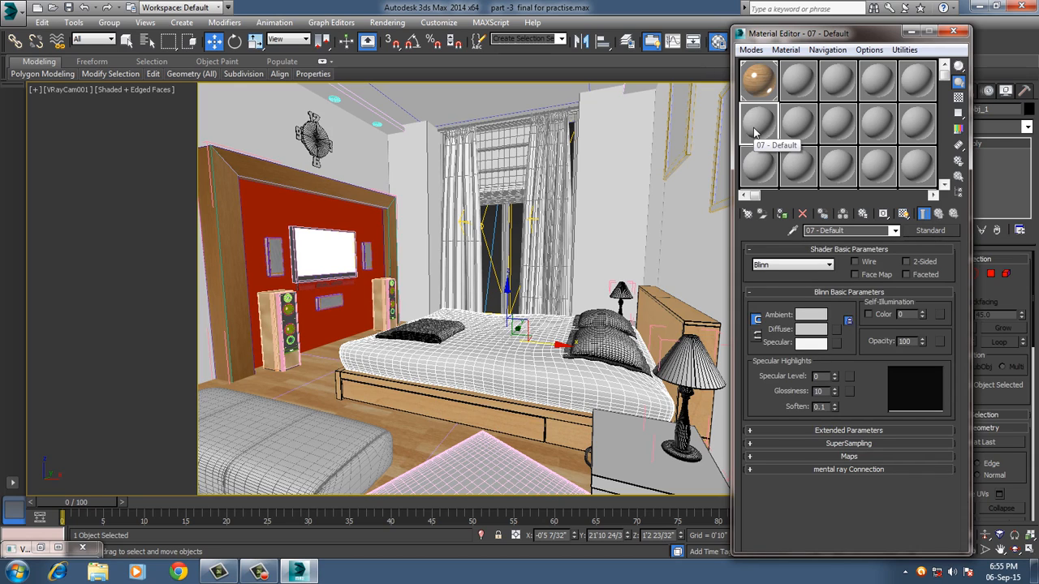
{"action": "left_click", "coordinate": [921, 230]}
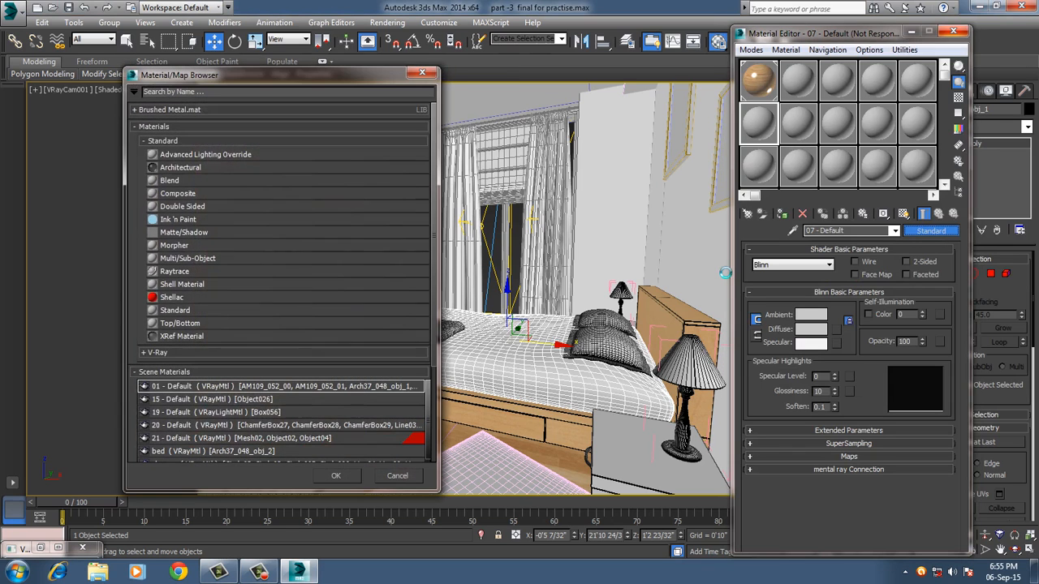
{"action": "left_click", "coordinate": [157, 354]}
{"action": "scroll", "coordinate": [232, 383], "scroll_direction": "down", "scroll_amount": 2}
{"action": "scroll", "coordinate": [233, 385], "scroll_direction": "down", "scroll_amount": 3}
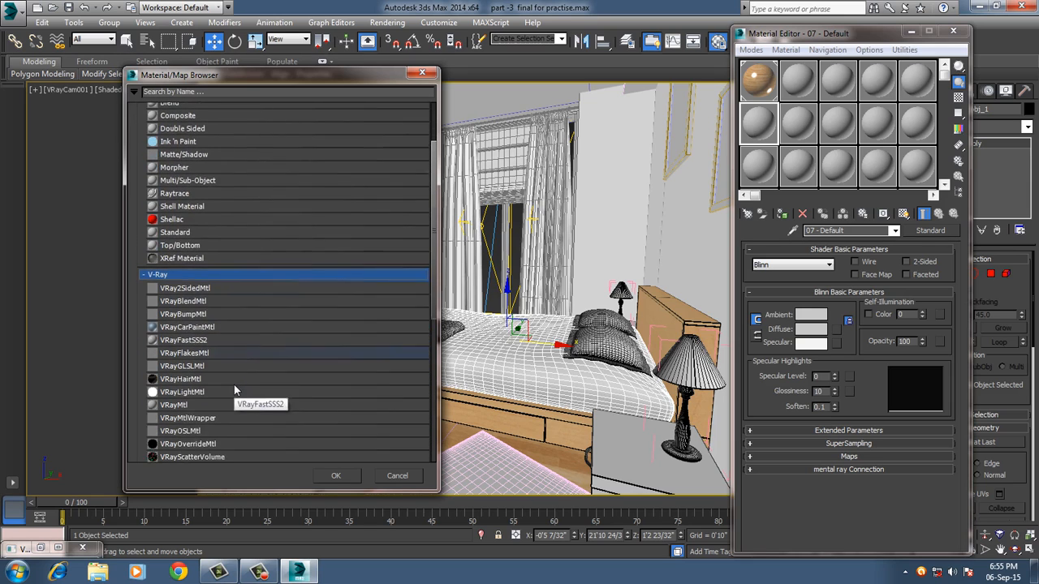
{"action": "double_click", "coordinate": [199, 373]}
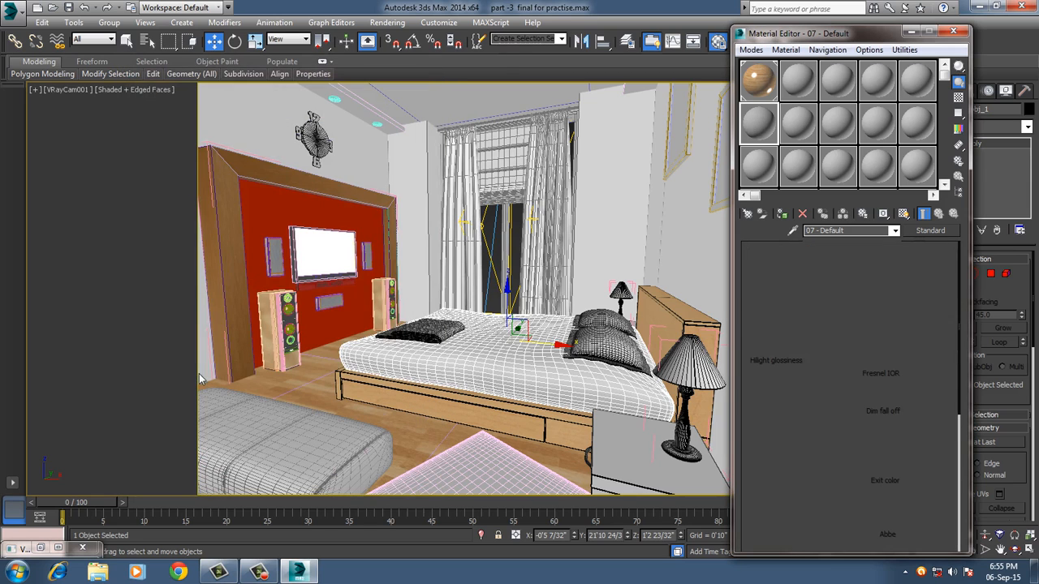
{"action": "double_click", "coordinate": [763, 123]}
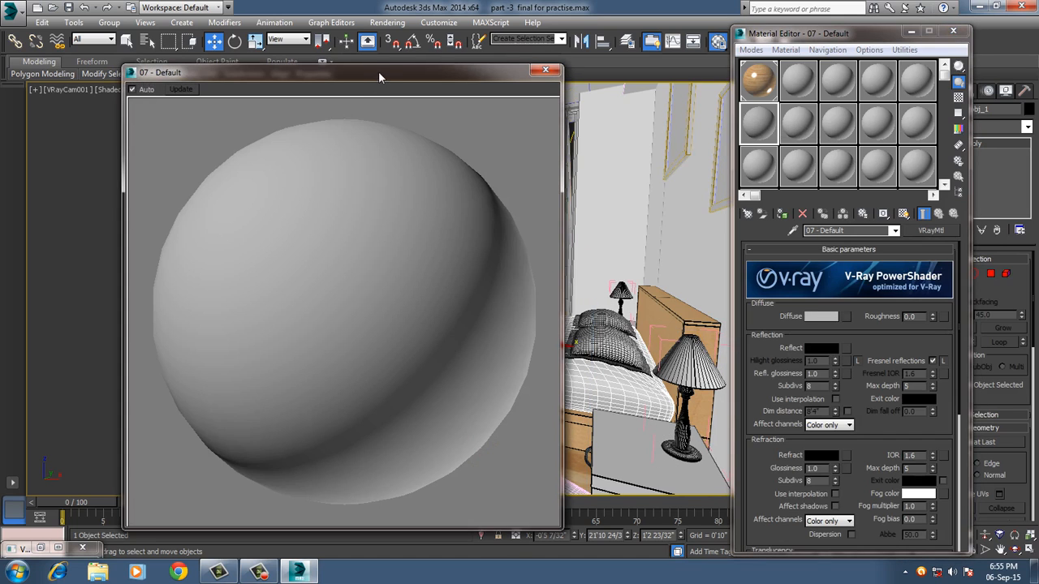
{"action": "left_click_drag", "start_coordinate": [378, 71], "coordinate": [355, 30]}
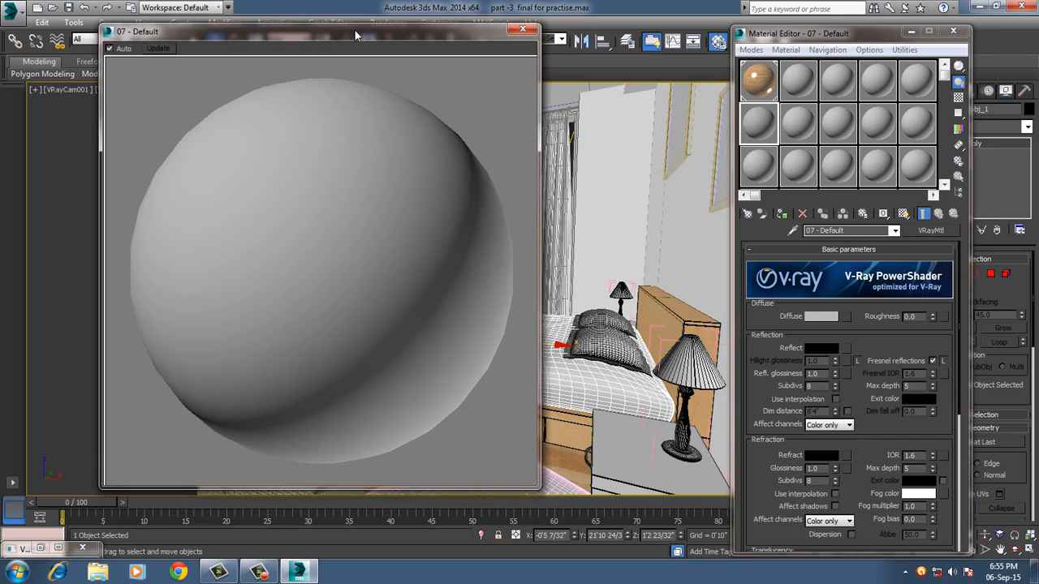
Load the 19475917-Pastime-things-baby-bunny-tea-pattern bitmap from the room textures folder on drive F as the 07 - Default material's diffuse map.
{"action": "left_click", "coordinate": [846, 316]}
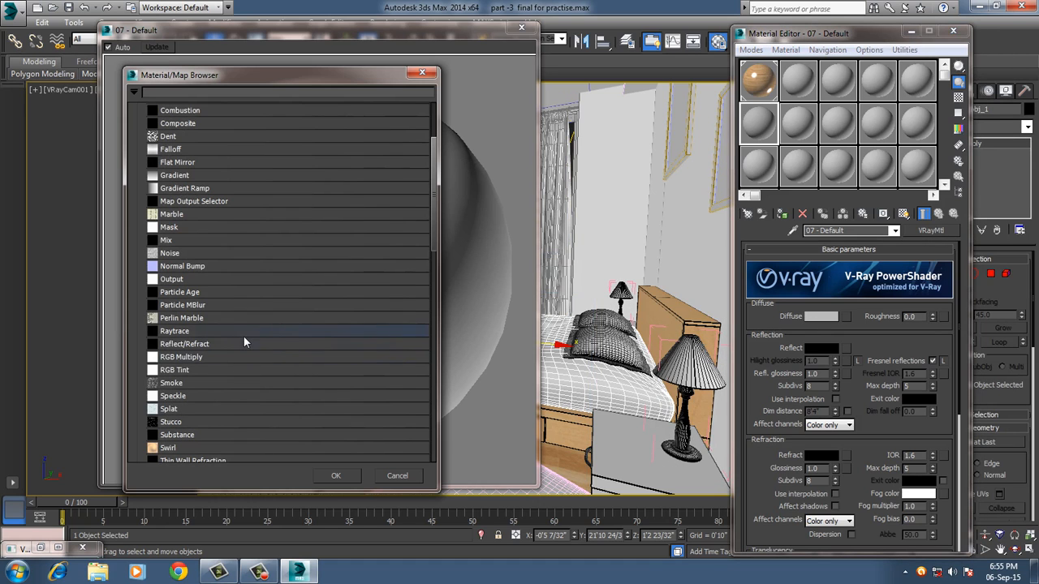
{"action": "scroll", "coordinate": [243, 336], "scroll_direction": "up", "scroll_amount": 3}
{"action": "double_click", "coordinate": [188, 156]}
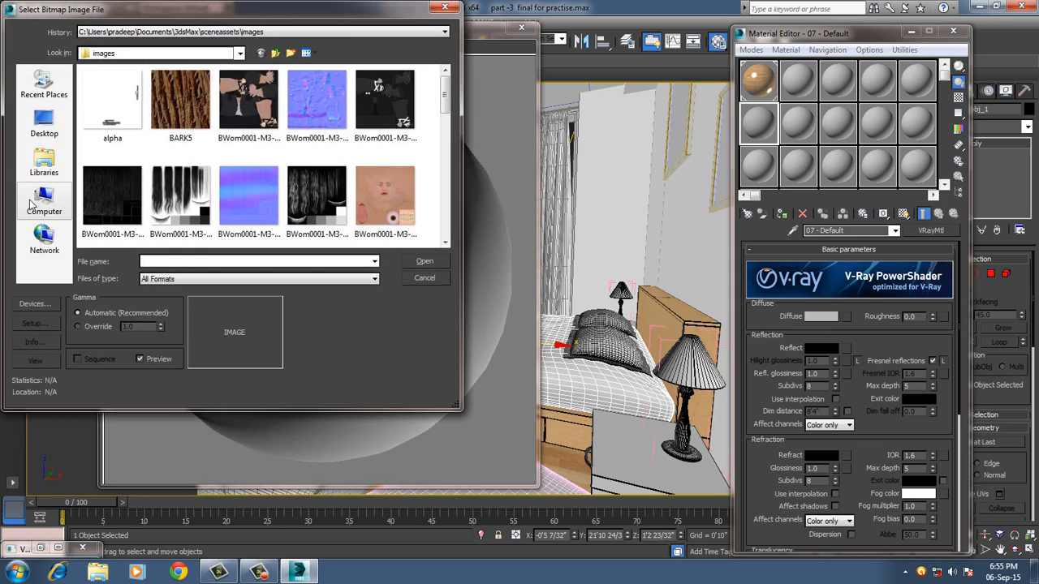
{"action": "left_click", "coordinate": [44, 201]}
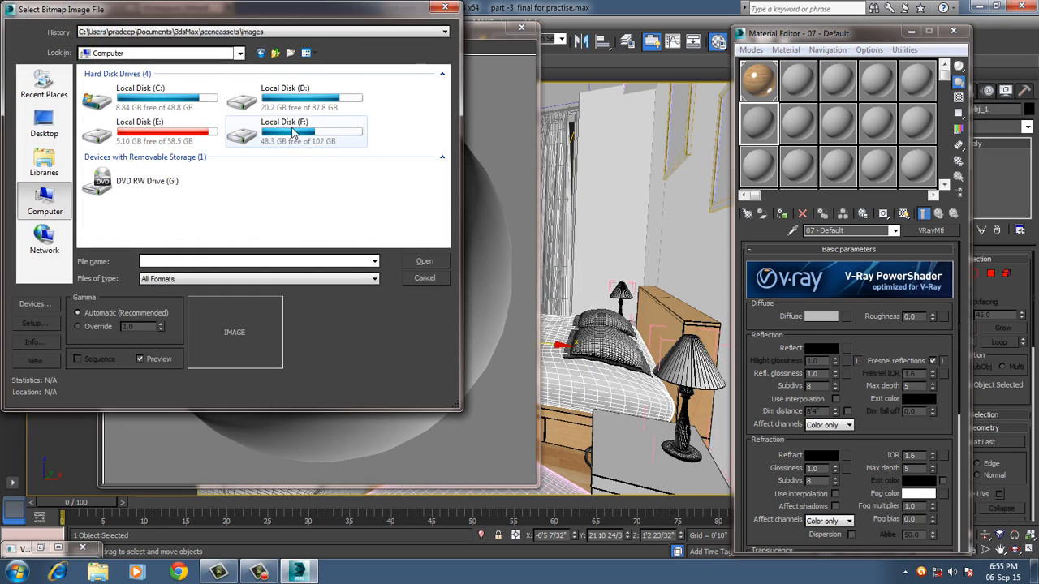
{"action": "double_click", "coordinate": [274, 122]}
{"action": "scroll", "coordinate": [167, 167], "scroll_direction": "down", "scroll_amount": 2}
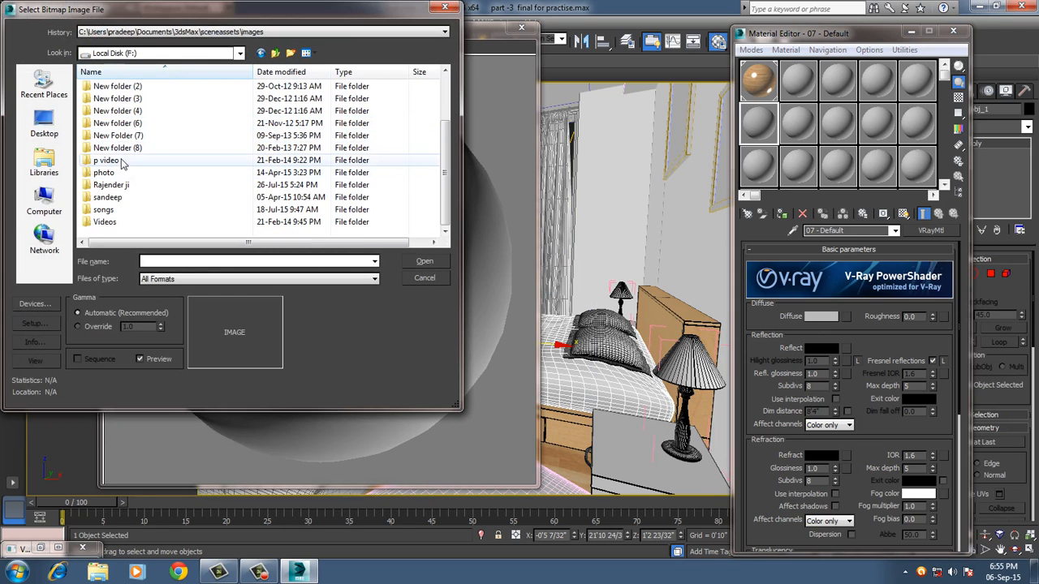
{"action": "scroll", "coordinate": [138, 167], "scroll_direction": "up", "scroll_amount": 3}
{"action": "double_click", "coordinate": [122, 99]}
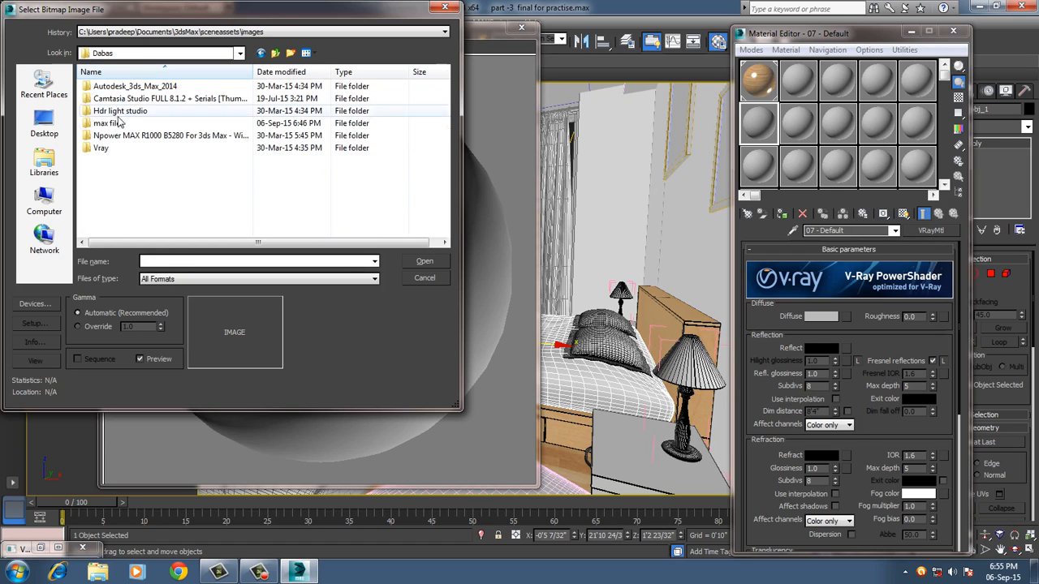
{"action": "double_click", "coordinate": [114, 123]}
{"action": "double_click", "coordinate": [113, 87]}
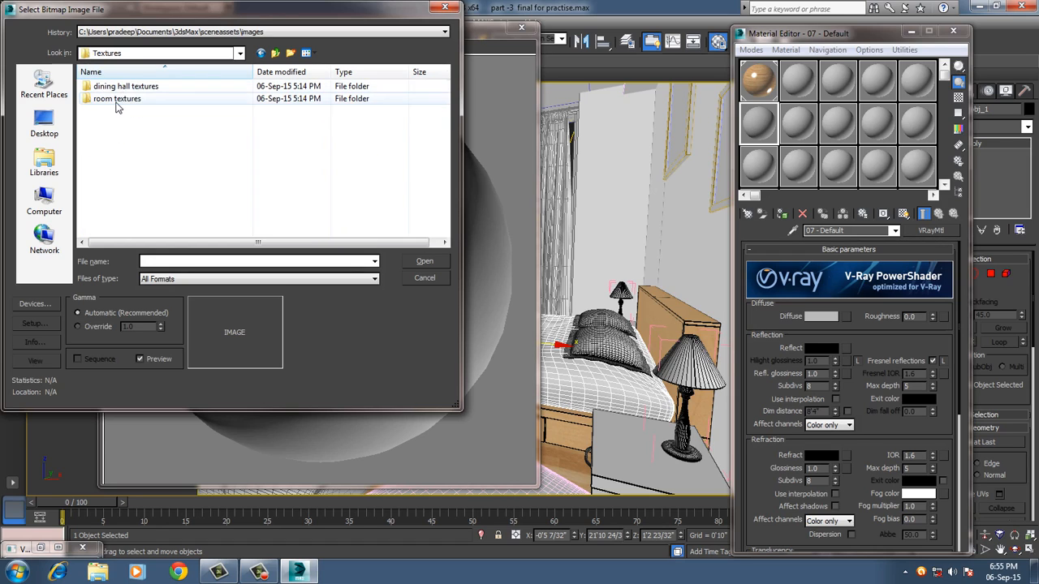
{"action": "double_click", "coordinate": [116, 99]}
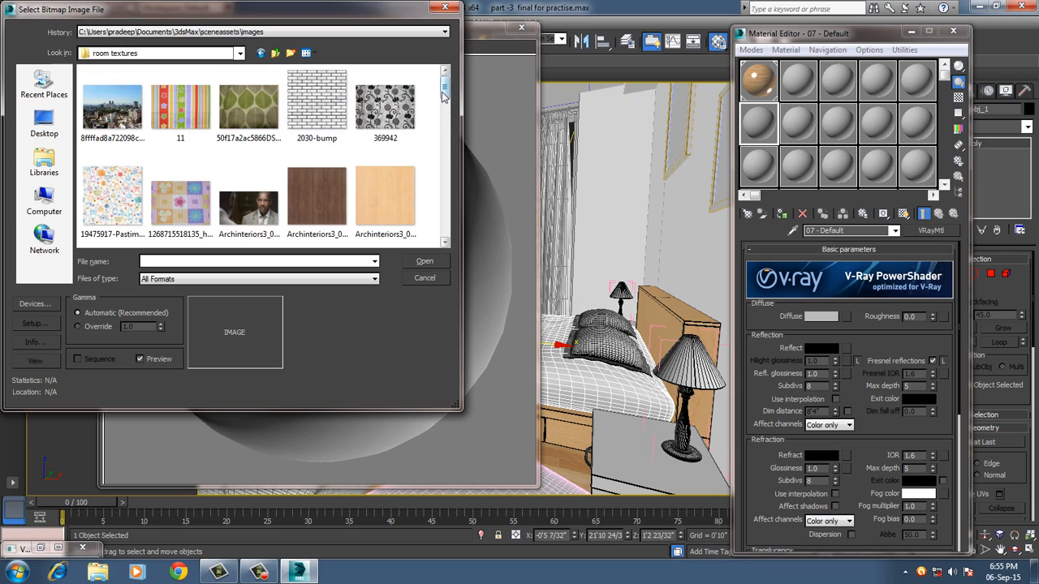
{"action": "scroll", "coordinate": [444, 91], "scroll_direction": "down", "scroll_amount": 1}
{"action": "double_click", "coordinate": [120, 149]}
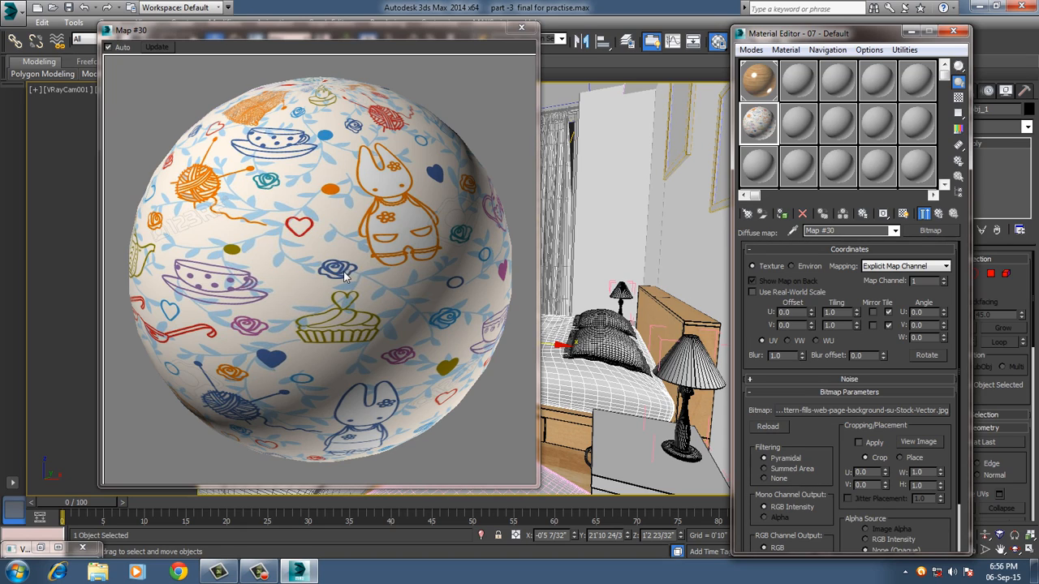
Return to the 07 - Default material's base level and clear the bitmap from its diffuse slot.
{"action": "left_click", "coordinate": [939, 214]}
{"action": "right_click", "coordinate": [846, 318]}
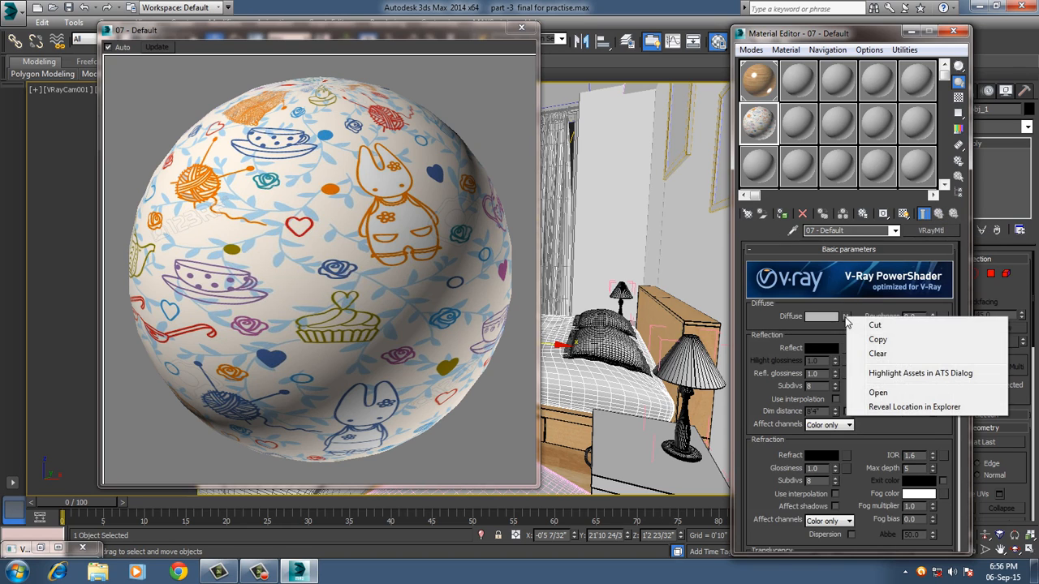
{"action": "left_click", "coordinate": [899, 357]}
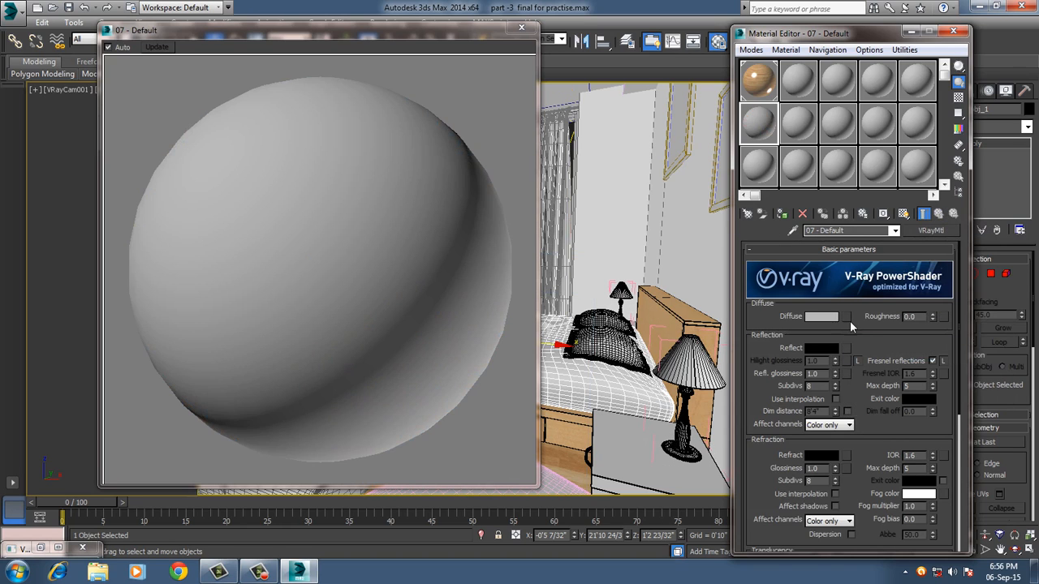
Assign a Falloff map to the diffuse channel and load the baby bunny tea-pattern bitmap into its front slot.
{"action": "left_click", "coordinate": [848, 315]}
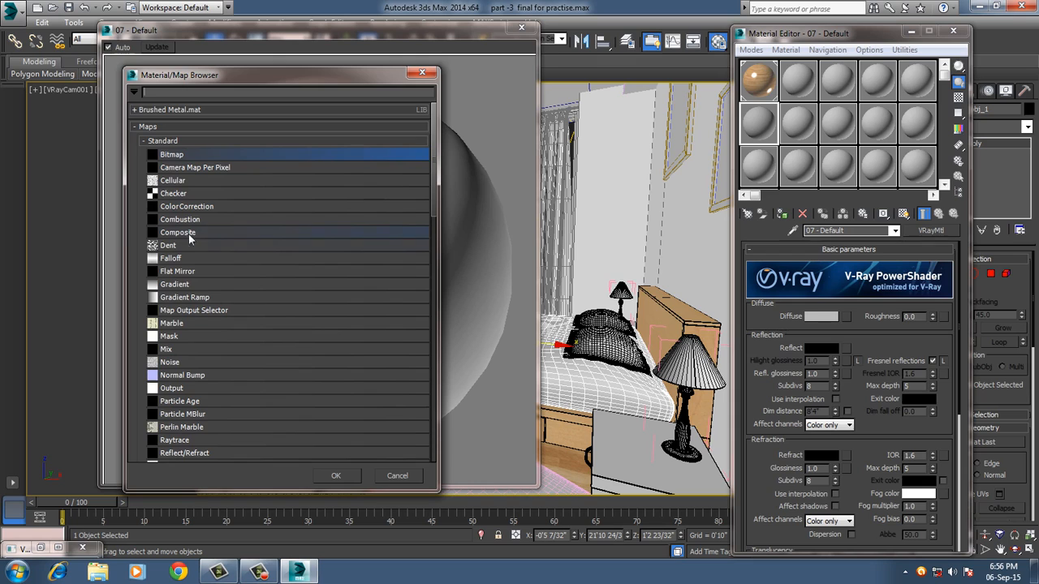
{"action": "double_click", "coordinate": [187, 258]}
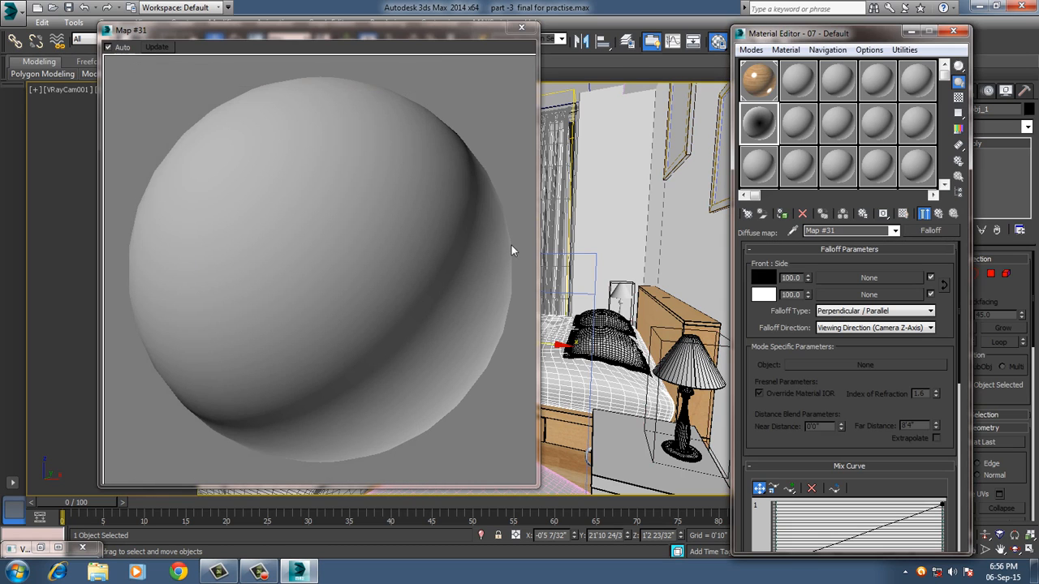
{"action": "left_click", "coordinate": [833, 276]}
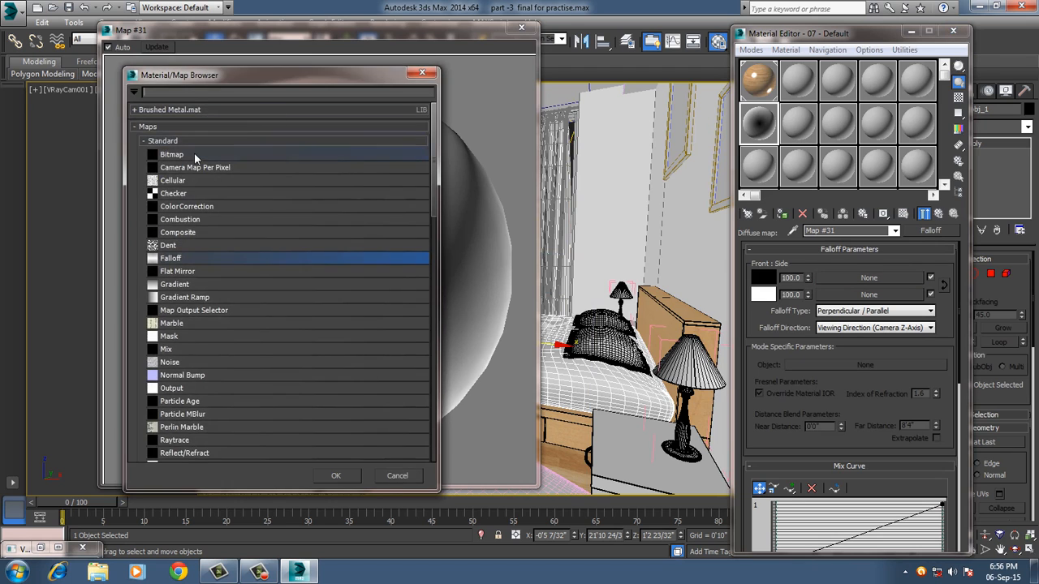
{"action": "double_click", "coordinate": [194, 152]}
{"action": "double_click", "coordinate": [112, 185]}
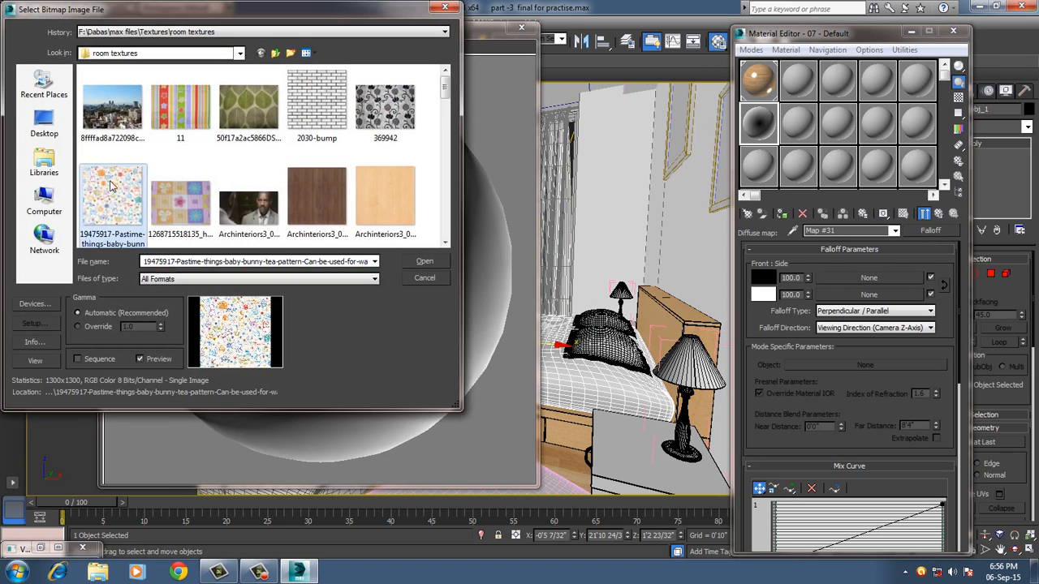
{"action": "left_click", "coordinate": [938, 215]}
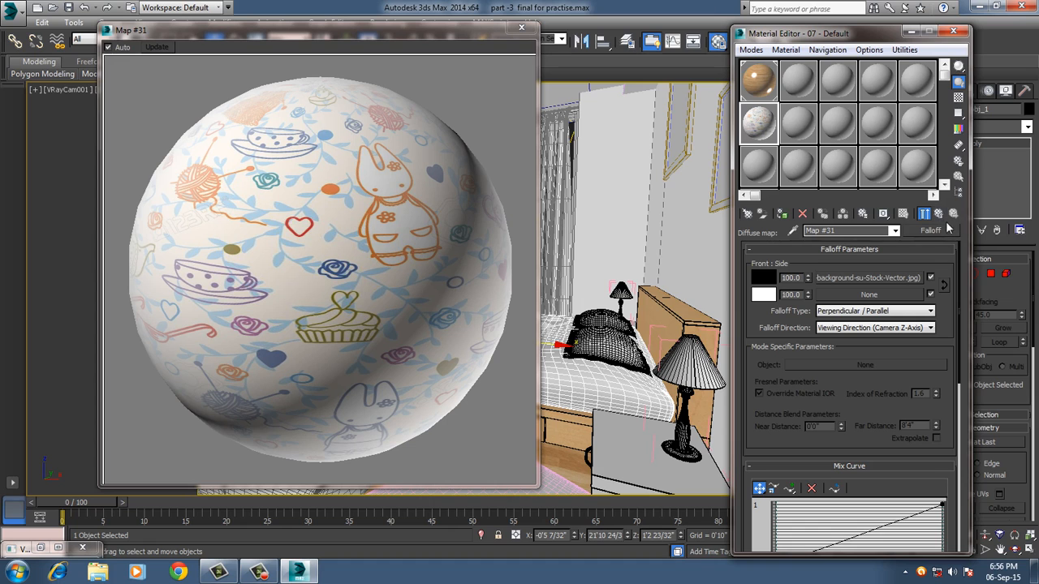
Load the same baby bunny tea-pattern bitmap into the Falloff map's side slot.
{"action": "left_click", "coordinate": [860, 296]}
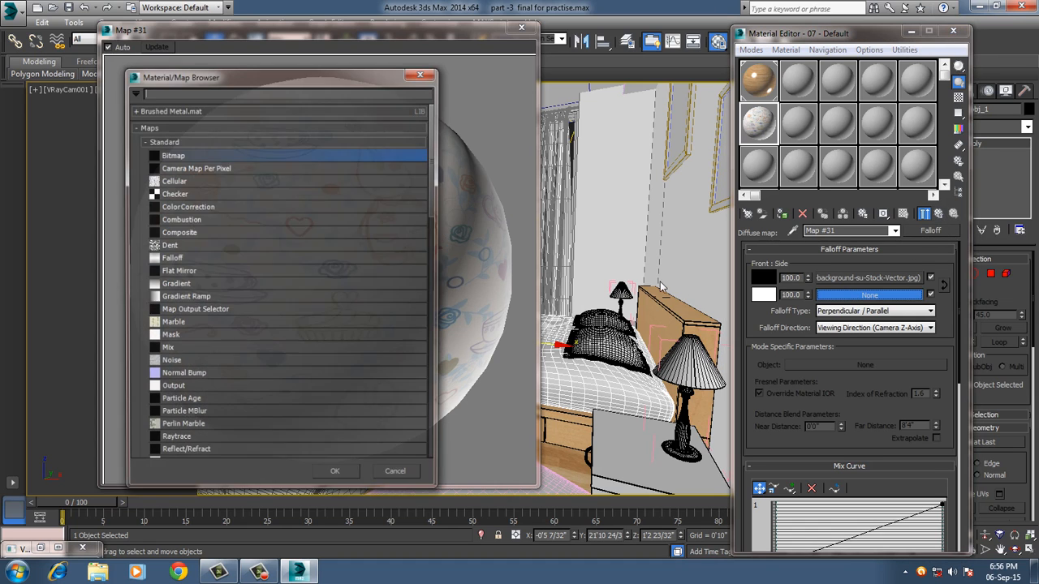
{"action": "double_click", "coordinate": [294, 154]}
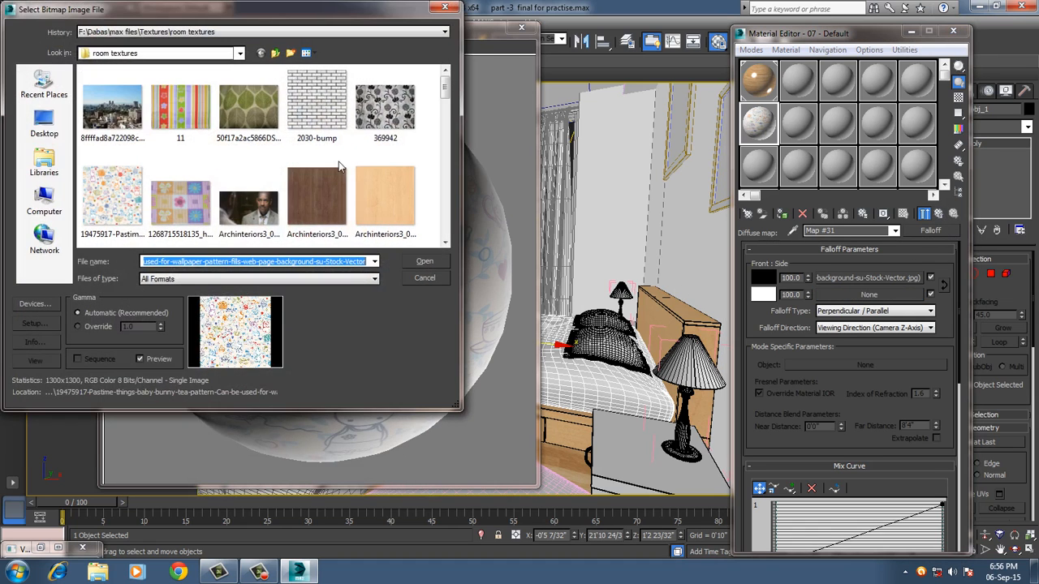
{"action": "left_click", "coordinate": [114, 191]}
{"action": "double_click", "coordinate": [114, 189]}
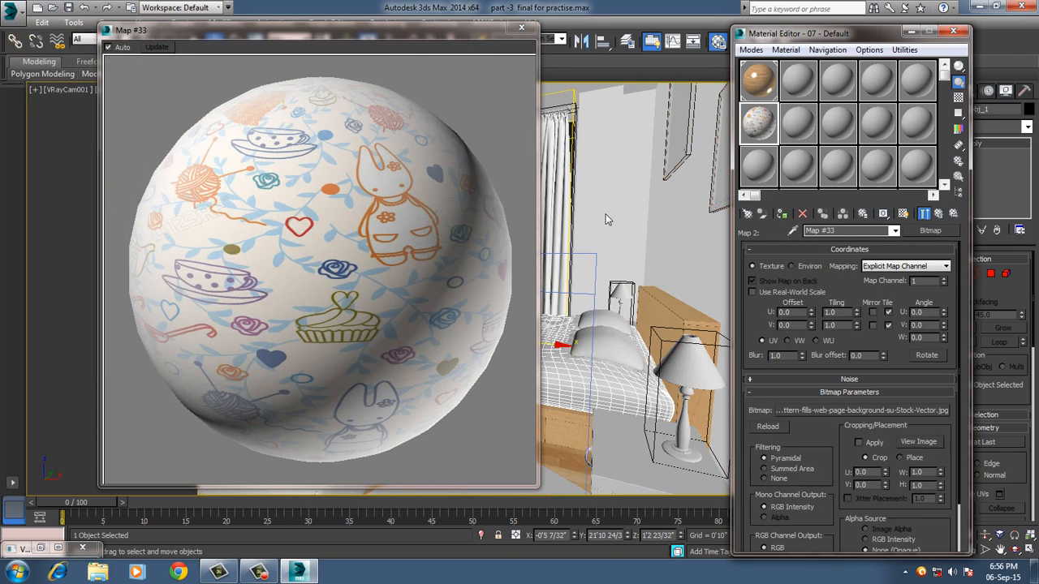
{"action": "left_click", "coordinate": [884, 213]}
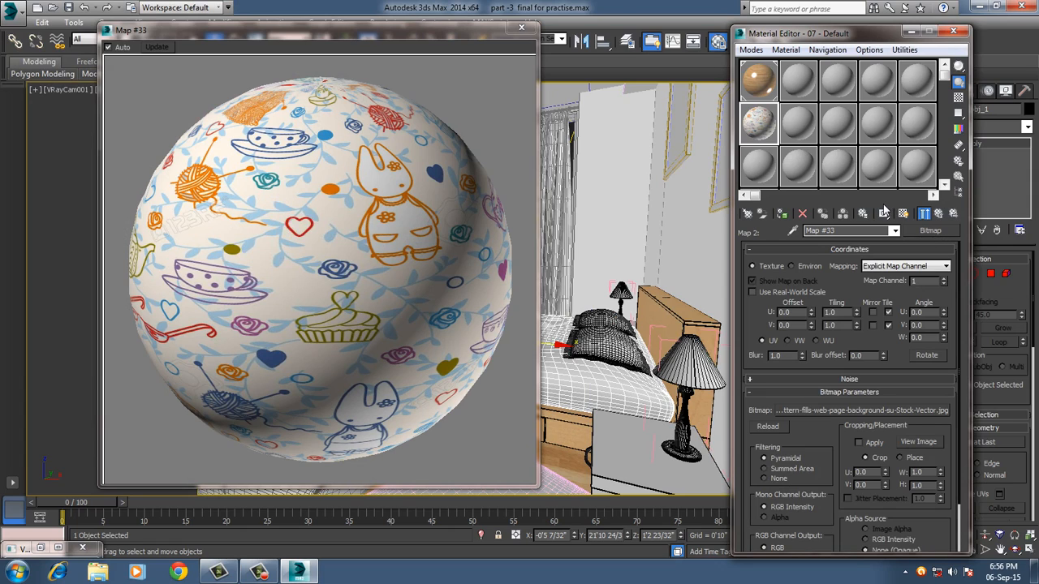
Wrap the Falloff's side bitmap in a ColorCorrection map, keeping the old map as a sub-map.
{"action": "left_click", "coordinate": [941, 233]}
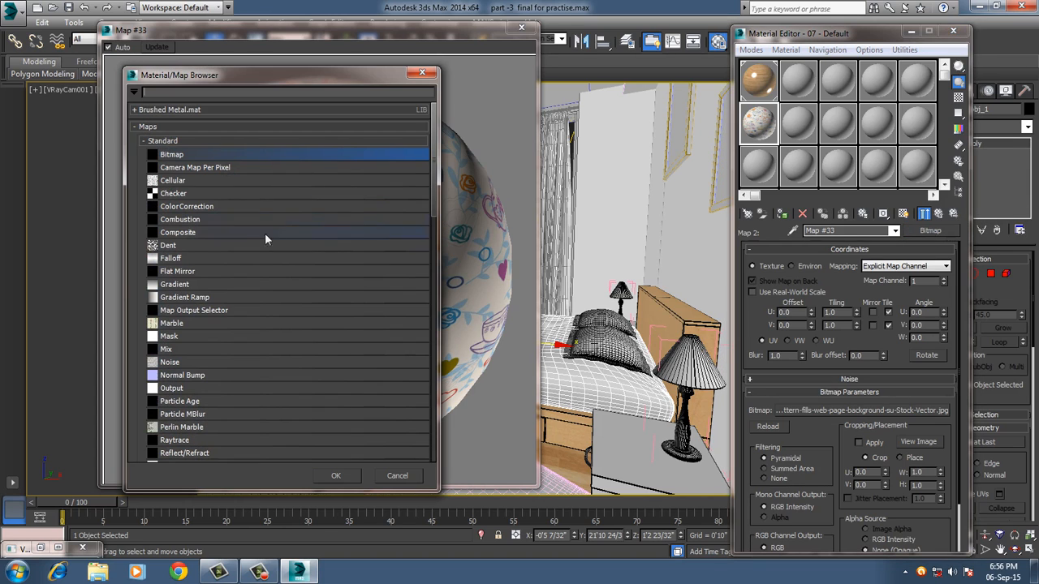
{"action": "double_click", "coordinate": [179, 207]}
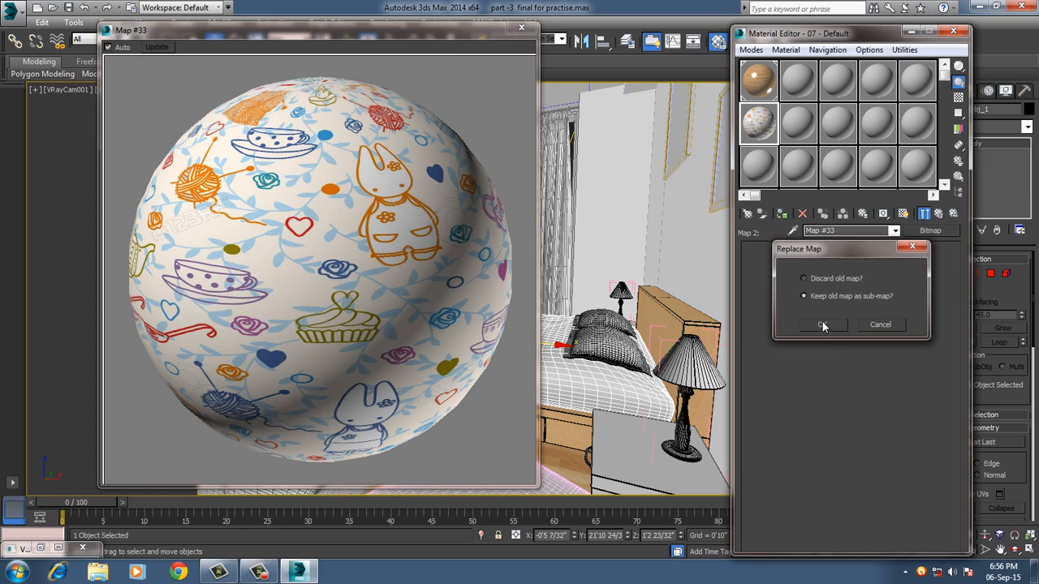
{"action": "left_click", "coordinate": [822, 324]}
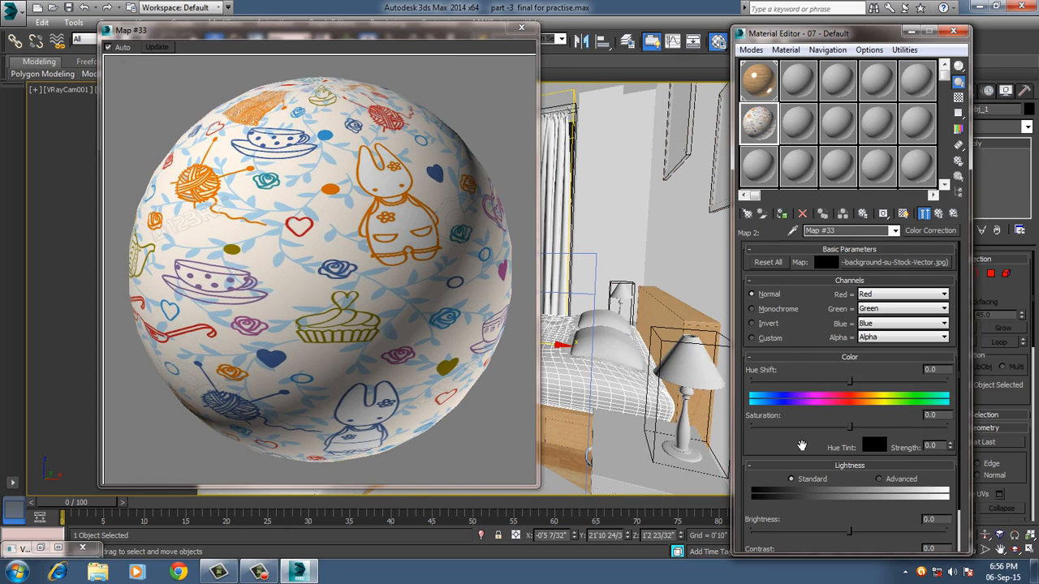
Raise the Color Correction map's brightness to about 12.957, close the enlarged preview and return to the base VRayMtl.
{"action": "scroll", "coordinate": [795, 443], "scroll_direction": "down", "scroll_amount": 2}
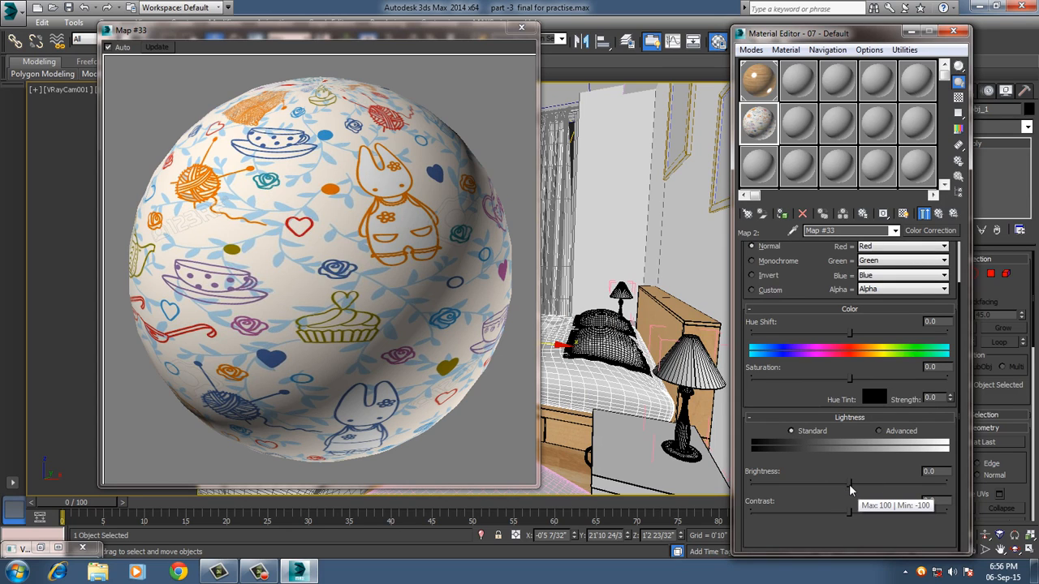
{"action": "left_click_drag", "start_coordinate": [848, 483], "coordinate": [872, 486]}
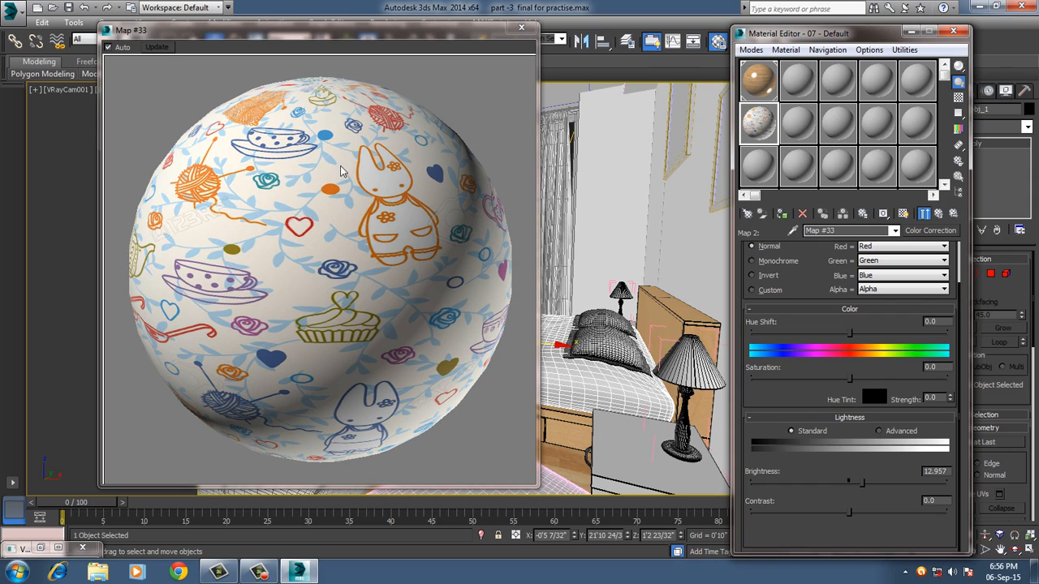
{"action": "left_click", "coordinate": [522, 30]}
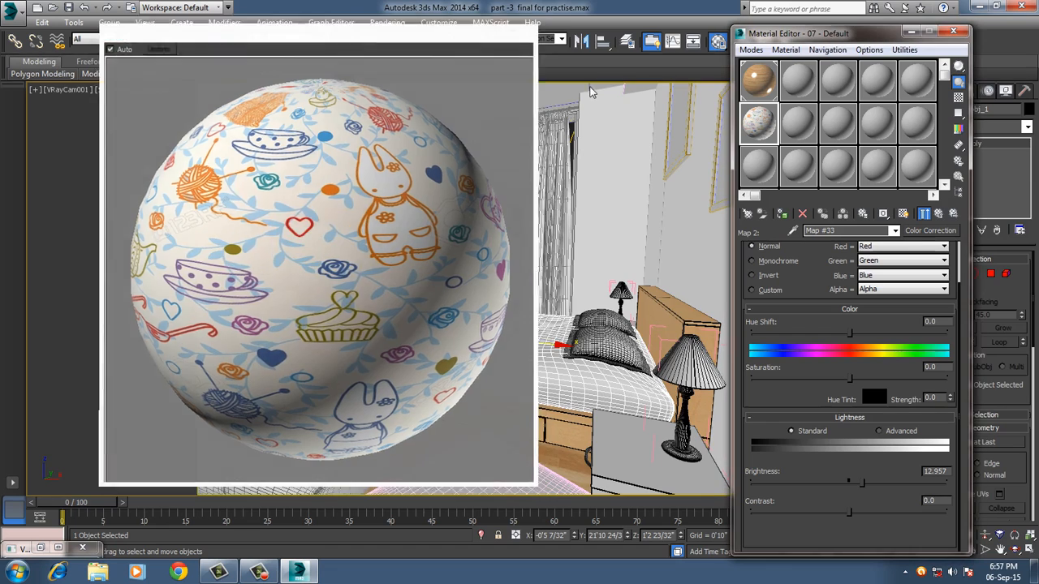
{"action": "left_click", "coordinate": [939, 216]}
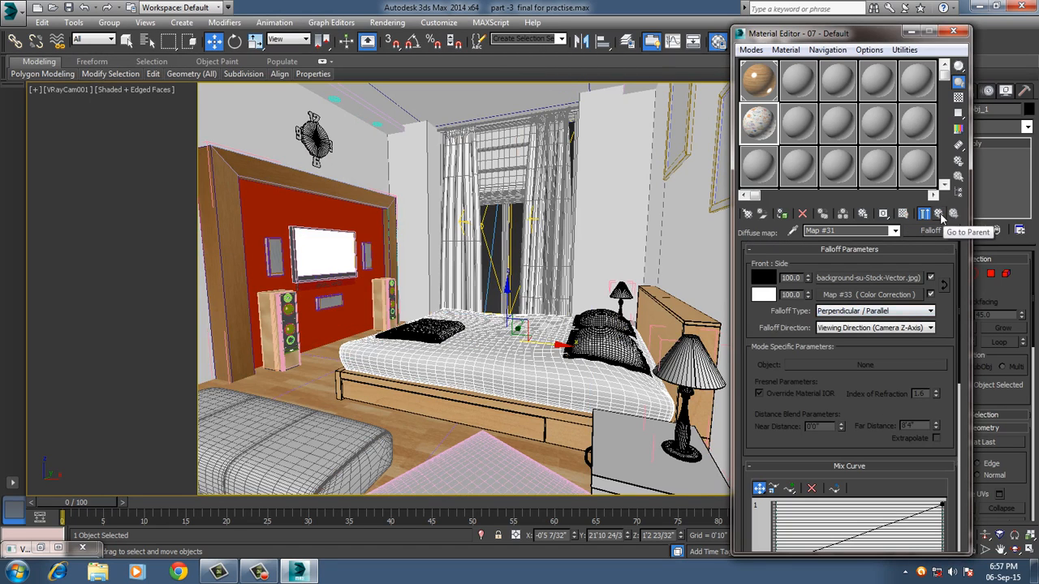
{"action": "left_click", "coordinate": [939, 214]}
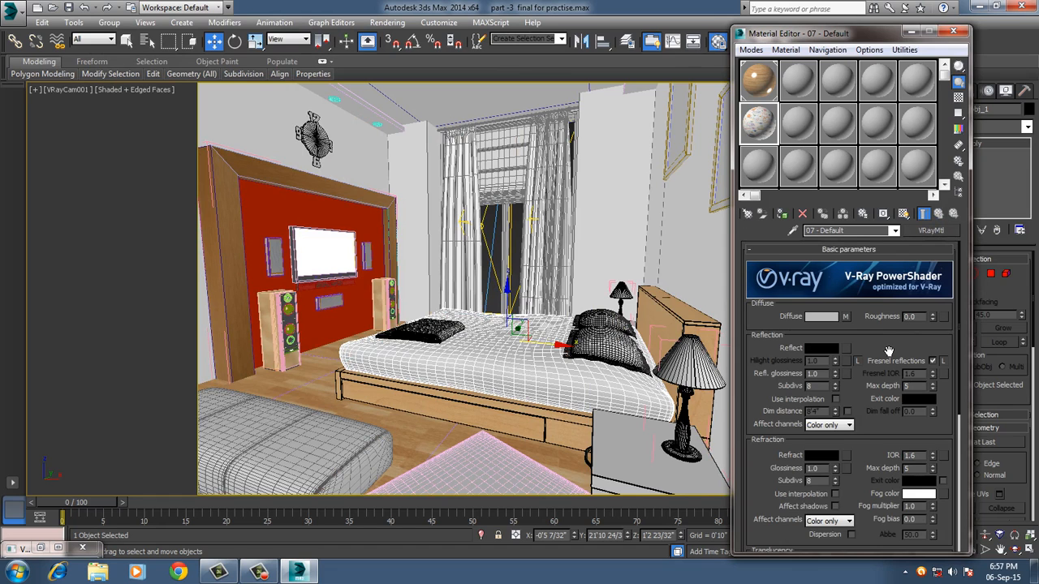
Reopen the 07 - Default material's enlarged sample preview and assign a Cellular map to its Bump channel.
{"action": "double_click", "coordinate": [765, 125]}
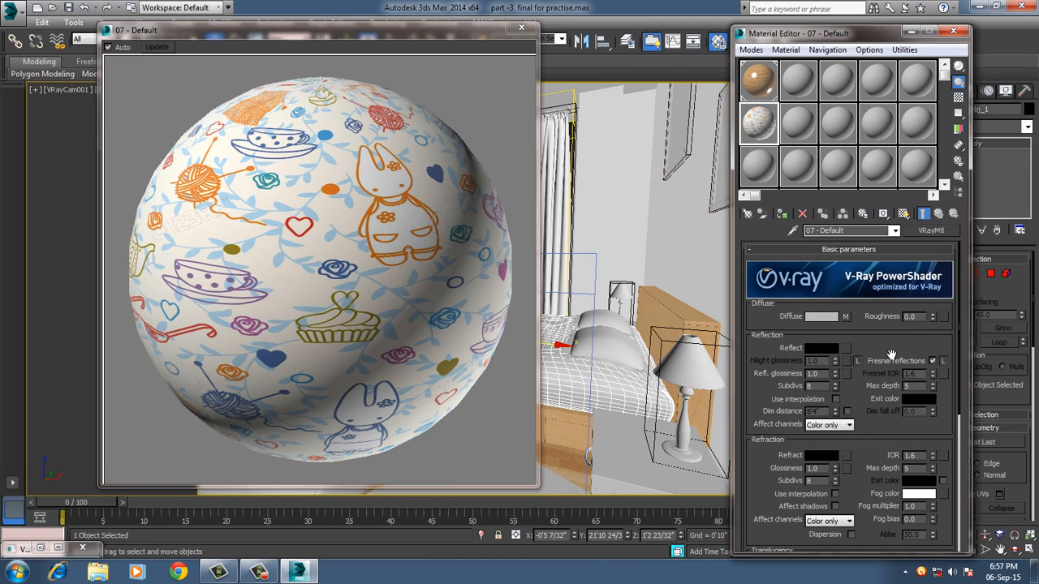
{"action": "scroll", "coordinate": [890, 354], "scroll_direction": "down", "scroll_amount": 3}
{"action": "scroll", "coordinate": [890, 354], "scroll_direction": "down", "scroll_amount": 10}
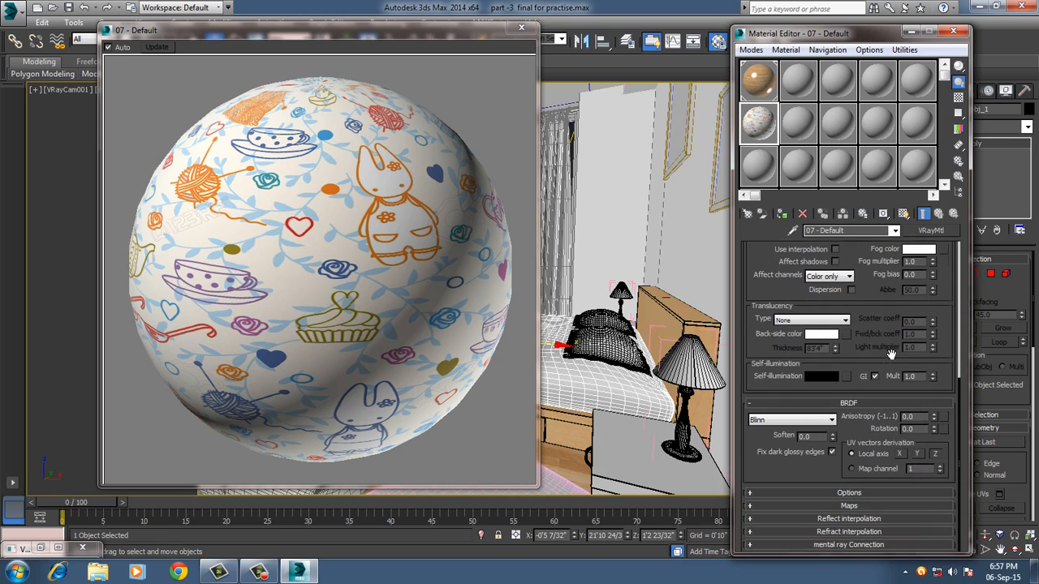
{"action": "left_click", "coordinate": [809, 505]}
{"action": "scroll", "coordinate": [805, 440], "scroll_direction": "down", "scroll_amount": 2}
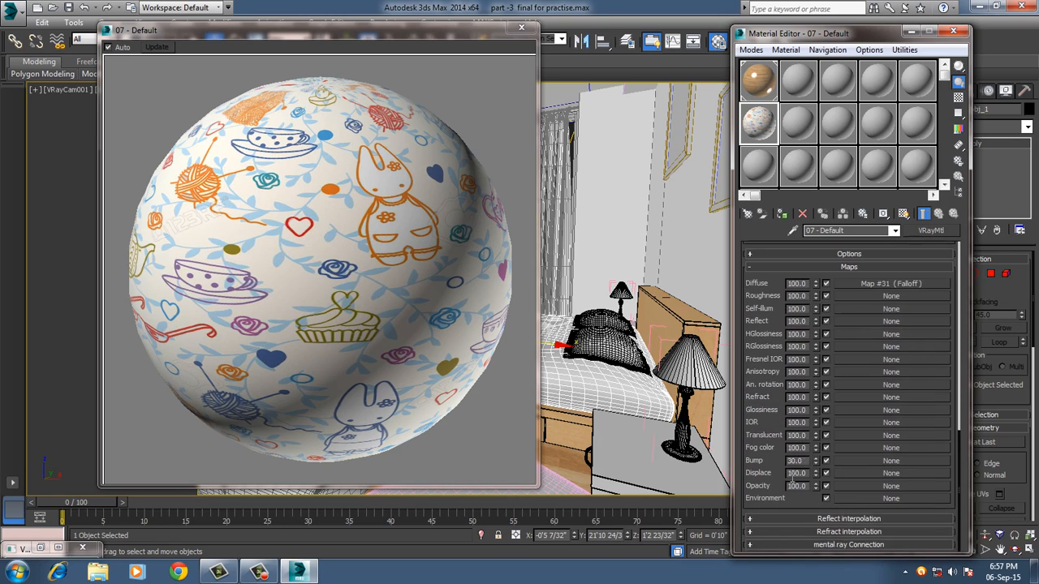
{"action": "left_click", "coordinate": [859, 461]}
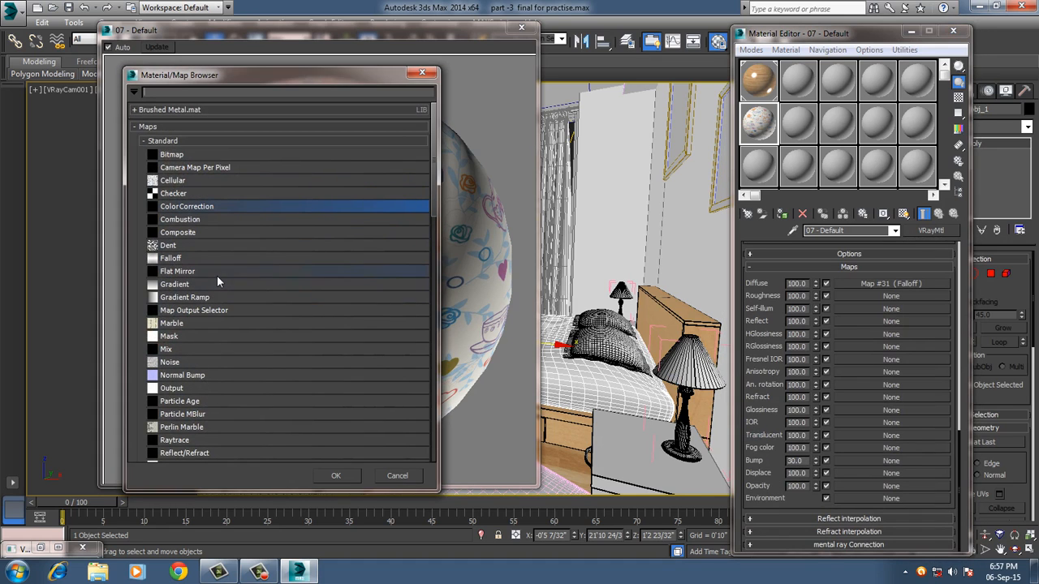
{"action": "double_click", "coordinate": [171, 180]}
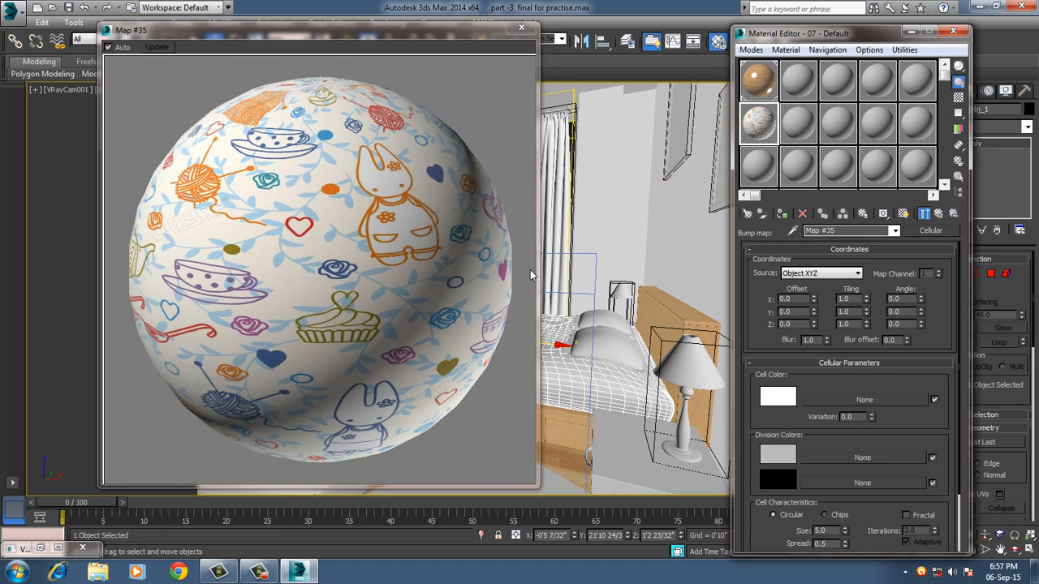
Set the Cellular map's first division color to black.
{"action": "left_click", "coordinate": [789, 456]}
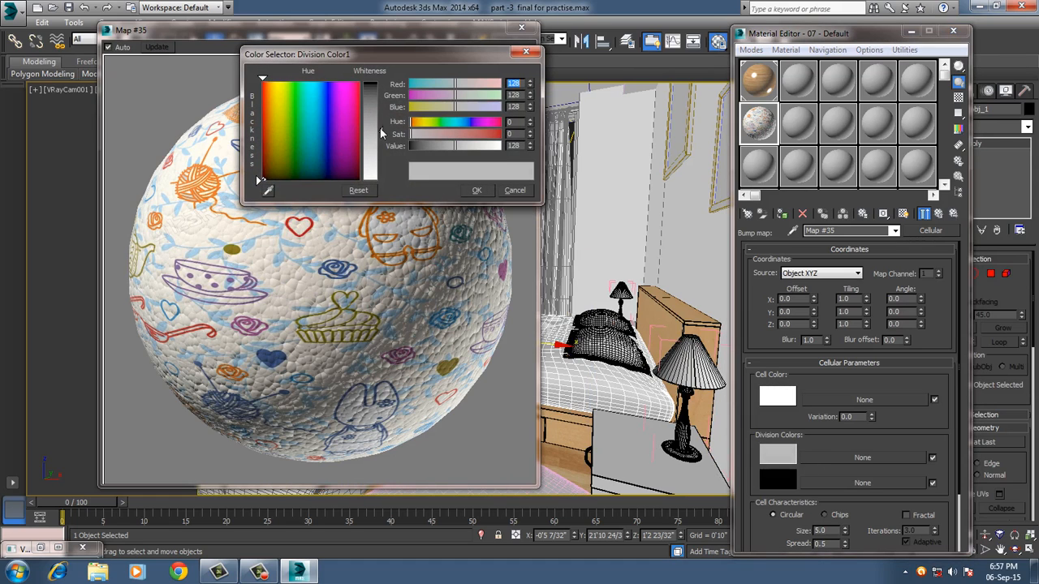
{"action": "left_click_drag", "start_coordinate": [372, 125], "coordinate": [373, 81]}
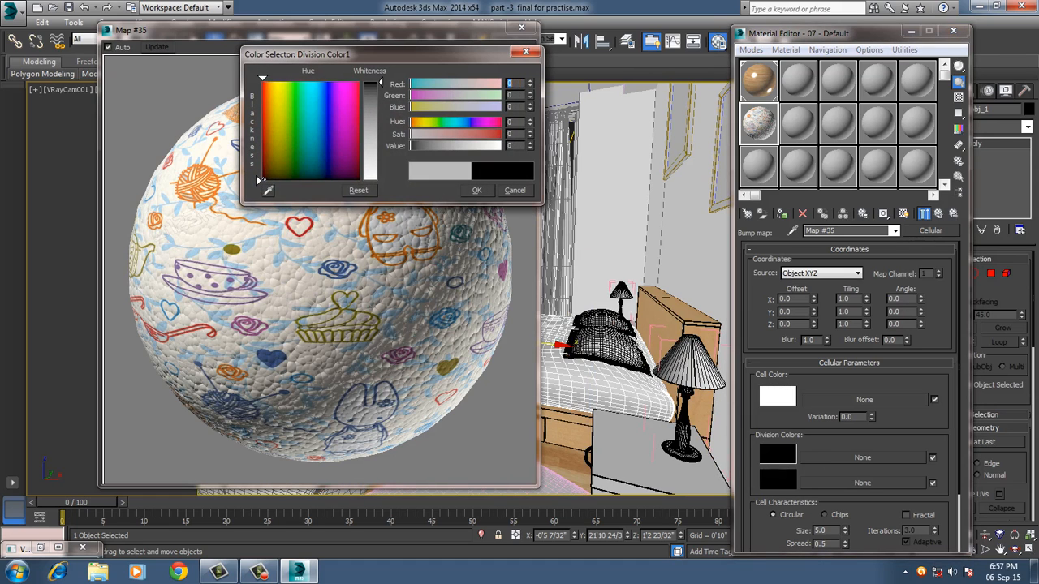
{"action": "left_click", "coordinate": [478, 190]}
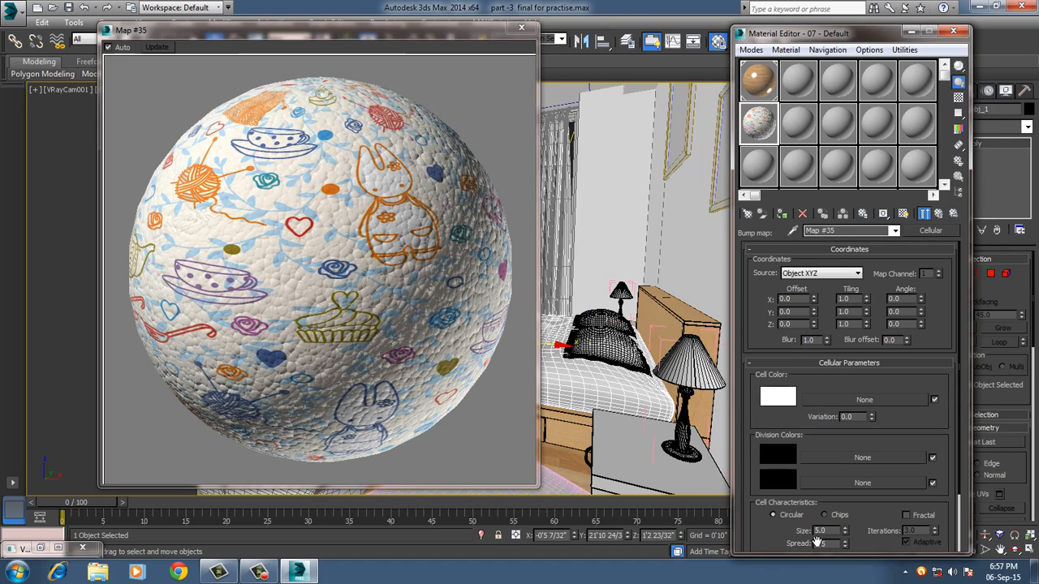
Set the Cellular map's size and spread both to 0.4 and close the enlarged sample preview.
{"action": "scroll", "coordinate": [817, 542], "scroll_direction": "down", "scroll_amount": 2}
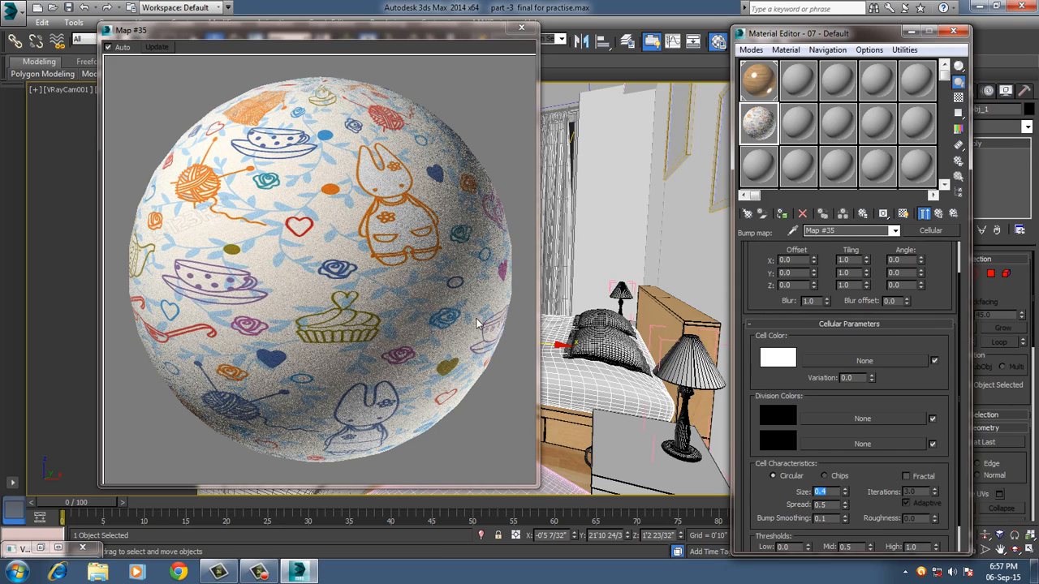
{"action": "double_click", "coordinate": [821, 504]}
{"action": "type", "text": "0.4"}
{"action": "key", "text": "Return"}
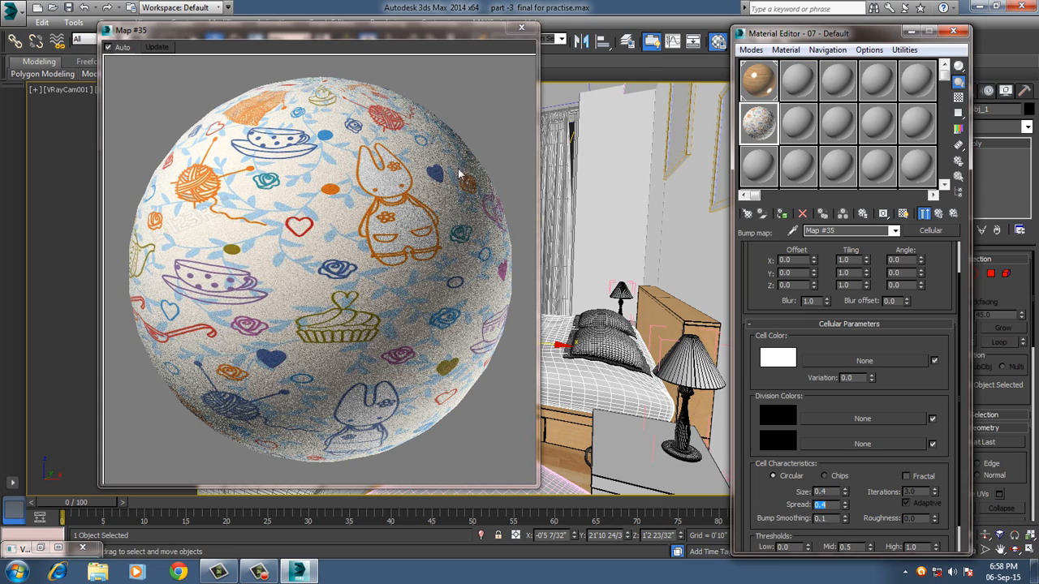
{"action": "left_click", "coordinate": [521, 30]}
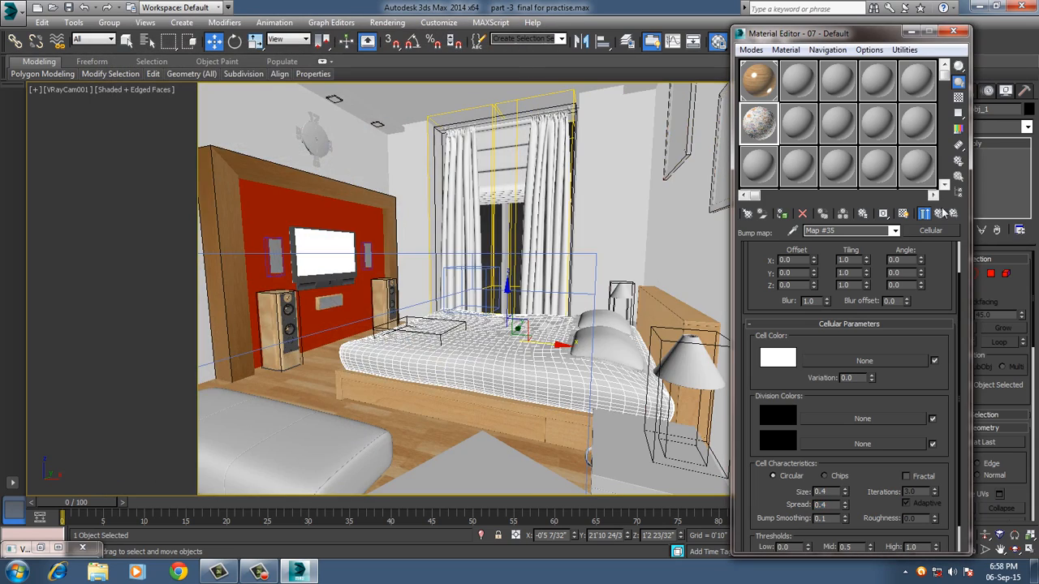
Return to the 07 - Default base material, assign it to the selected bed cover and show its pattern in the viewport.
{"action": "left_click", "coordinate": [938, 215]}
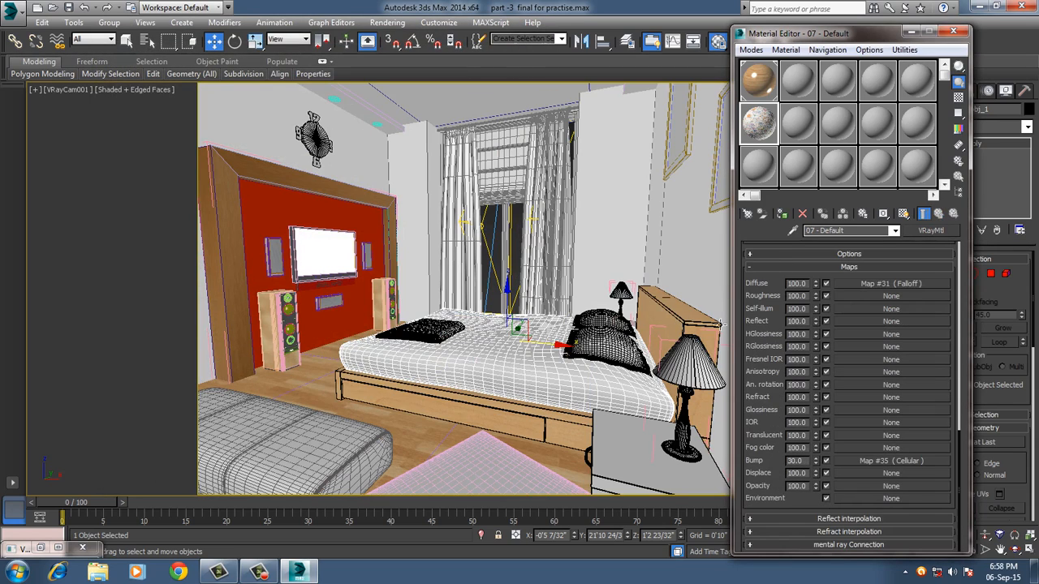
{"action": "left_click", "coordinate": [781, 214]}
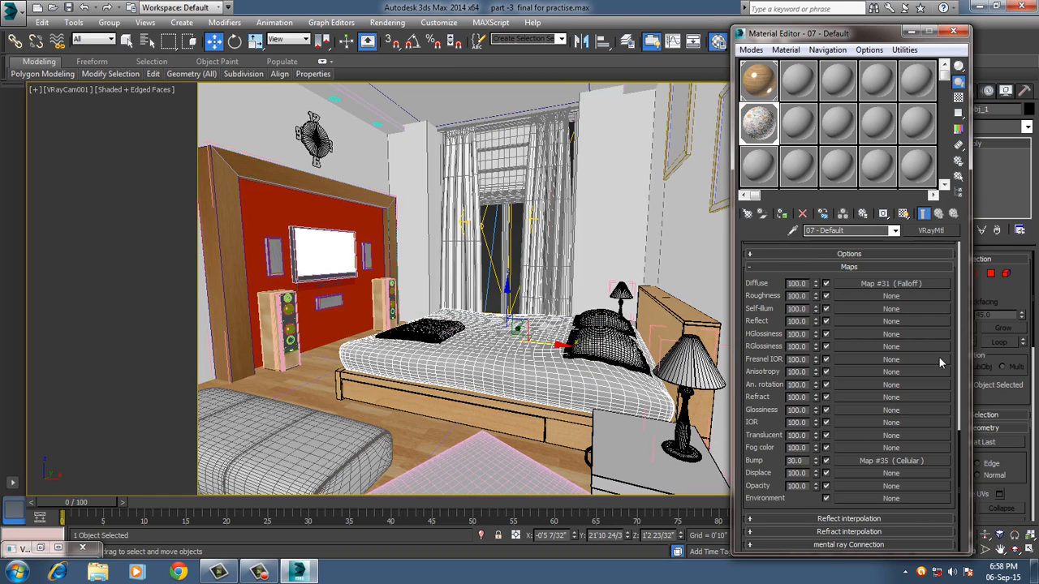
{"action": "left_click", "coordinate": [903, 214]}
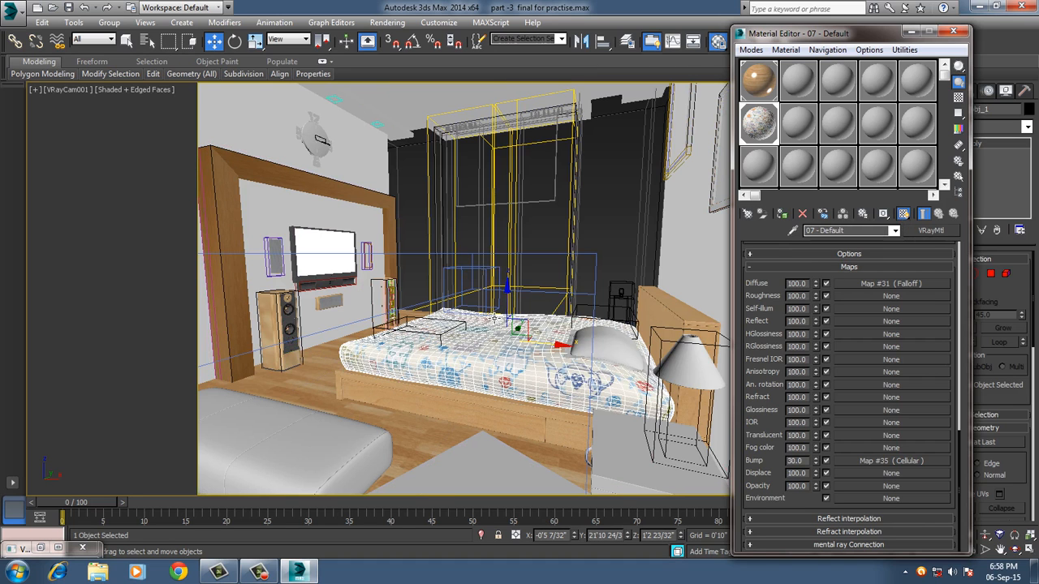
Select the flat cushion lying on the far side of the bed and convert the 13 - Default material to a VRayMtl.
{"action": "left_click_drag", "start_coordinate": [523, 351], "coordinate": [437, 334]}
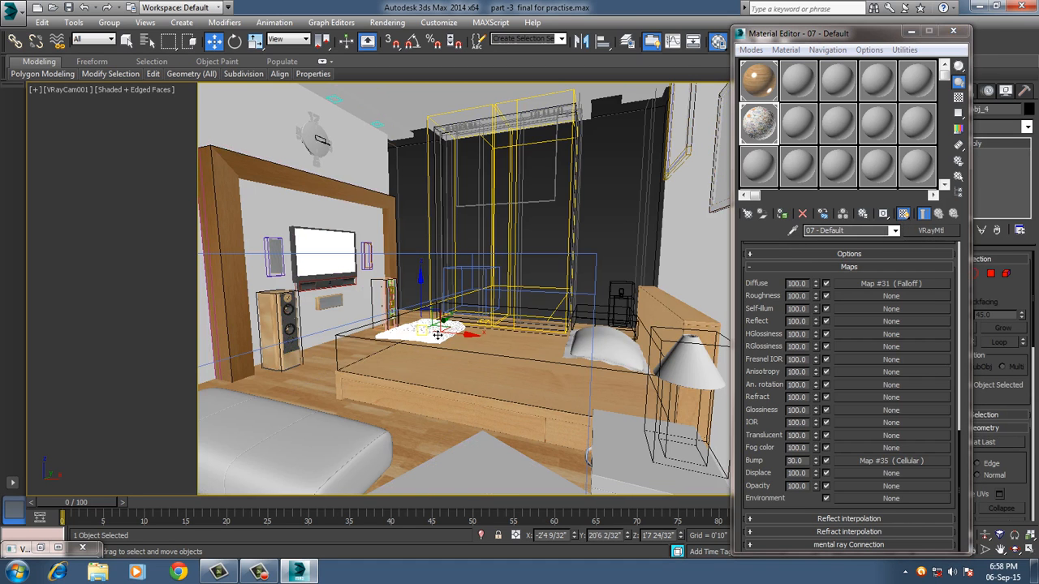
{"action": "left_click", "coordinate": [759, 165]}
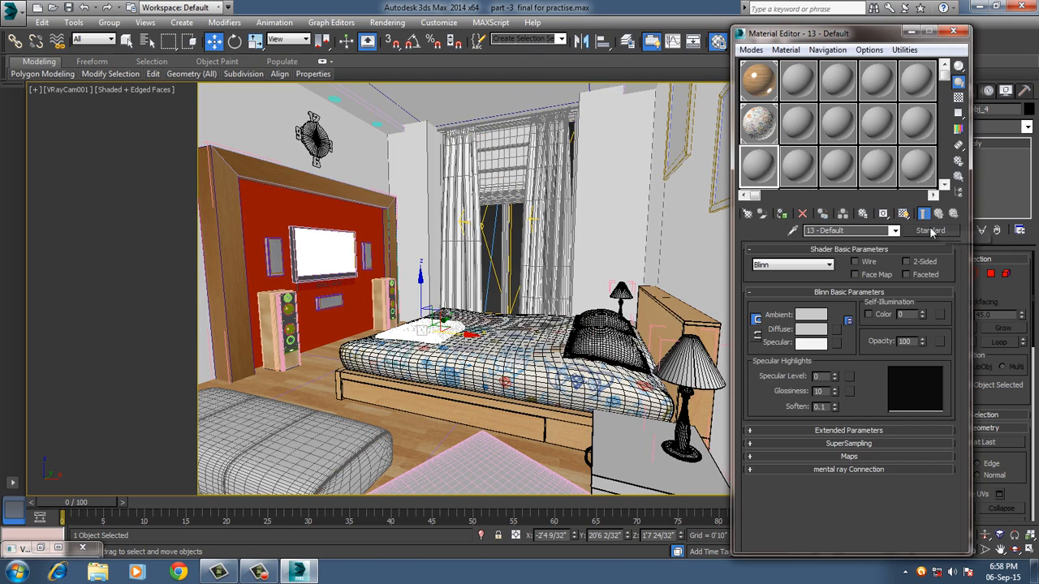
{"action": "left_click", "coordinate": [929, 231]}
{"action": "scroll", "coordinate": [228, 242], "scroll_direction": "down", "scroll_amount": 3}
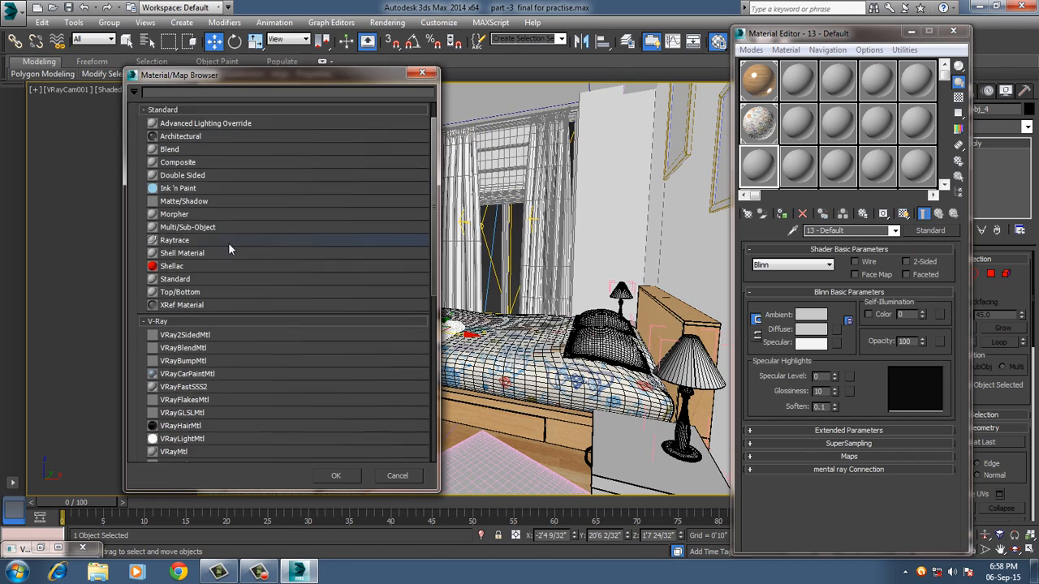
{"action": "double_click", "coordinate": [195, 375]}
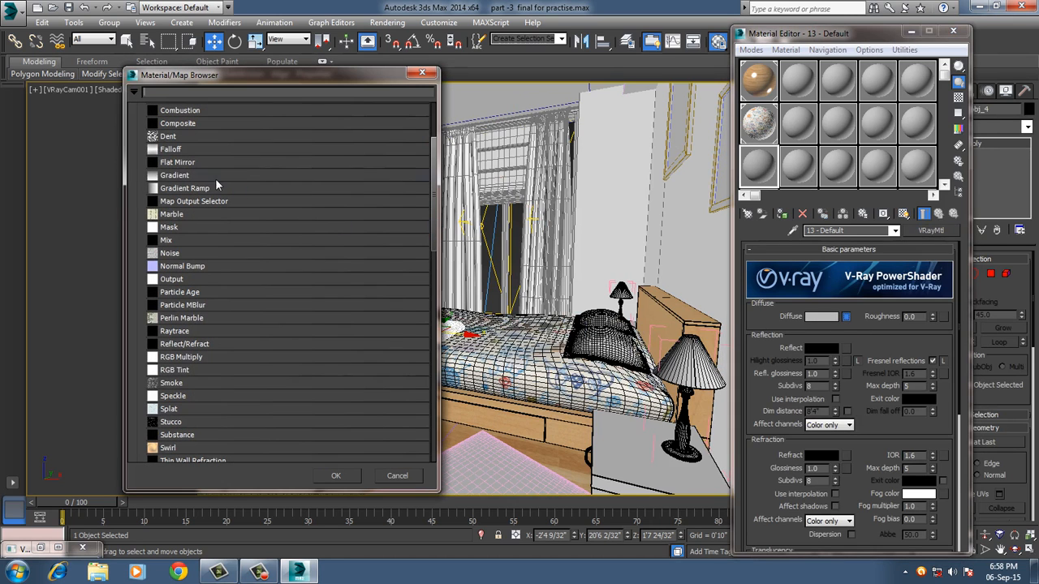
Assign a Falloff map to the 13 - Default material's Diffuse channel and set its front color to a deep blue.
{"action": "double_click", "coordinate": [172, 150]}
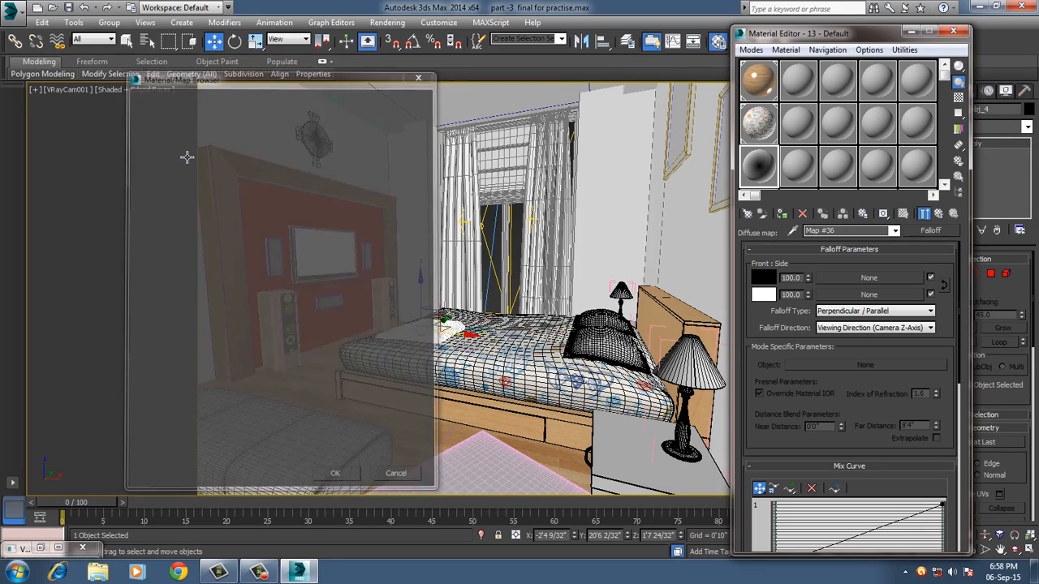
{"action": "left_click", "coordinate": [763, 278]}
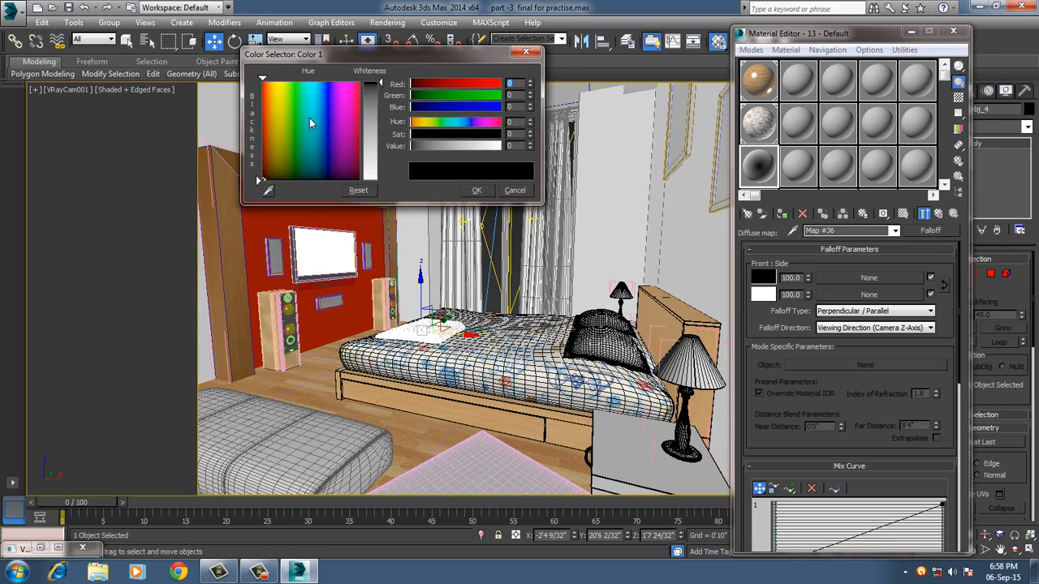
{"action": "left_click", "coordinate": [307, 104]}
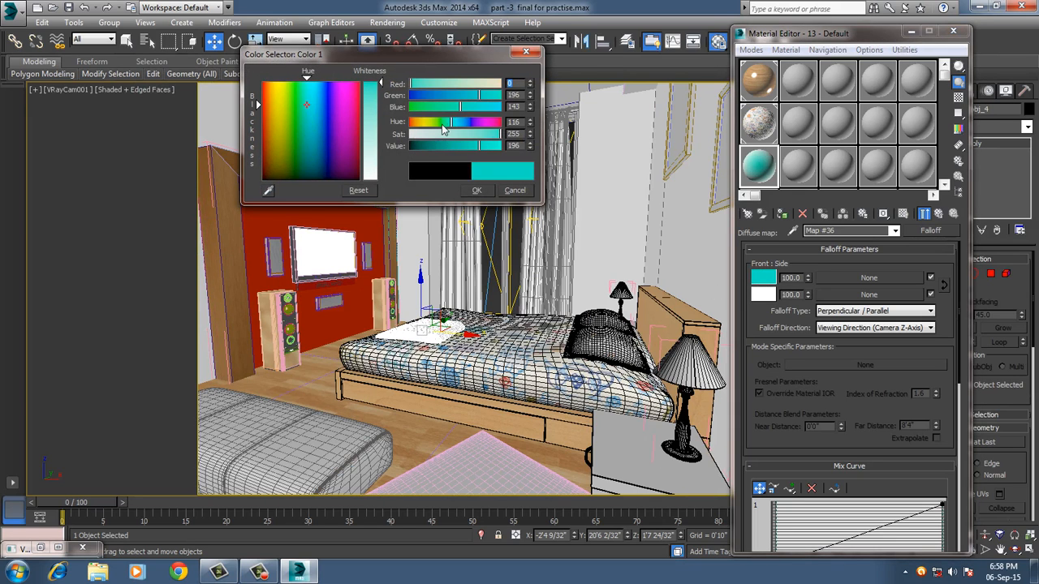
{"action": "left_click", "coordinate": [441, 96]}
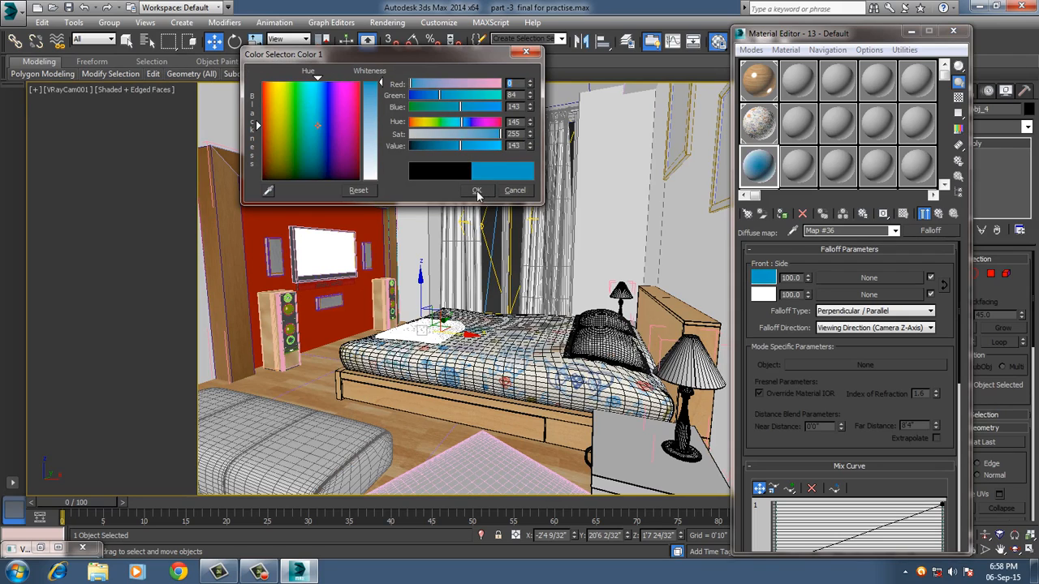
{"action": "left_click_drag", "start_coordinate": [460, 146], "coordinate": [445, 145]}
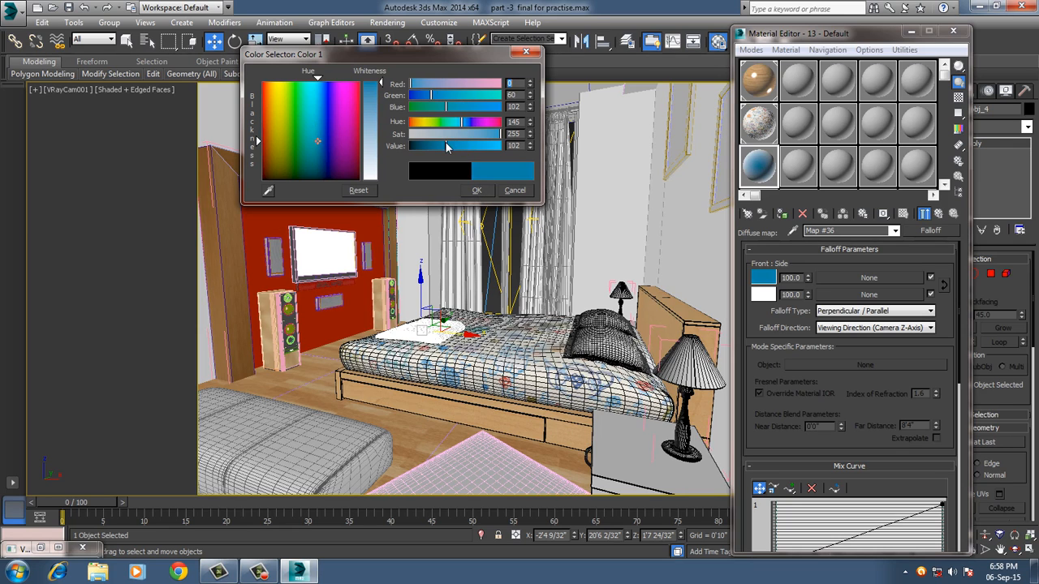
{"action": "left_click", "coordinate": [474, 192]}
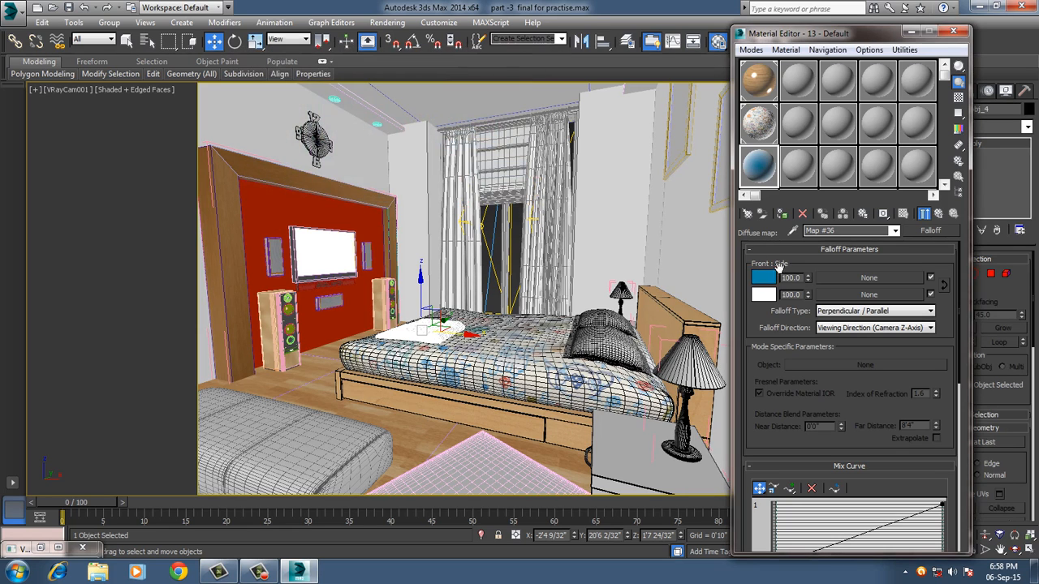
Sample the Falloff's front blue for the side color and lighten it to RGB 37, 91, 128.
{"action": "left_click", "coordinate": [763, 295]}
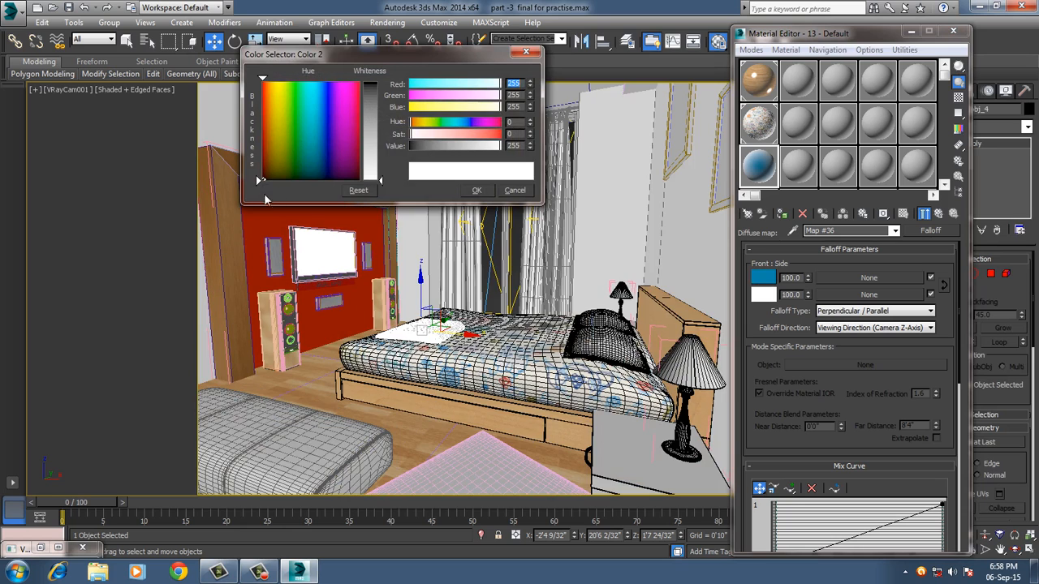
{"action": "left_click", "coordinate": [269, 193]}
{"action": "left_click", "coordinate": [766, 281]}
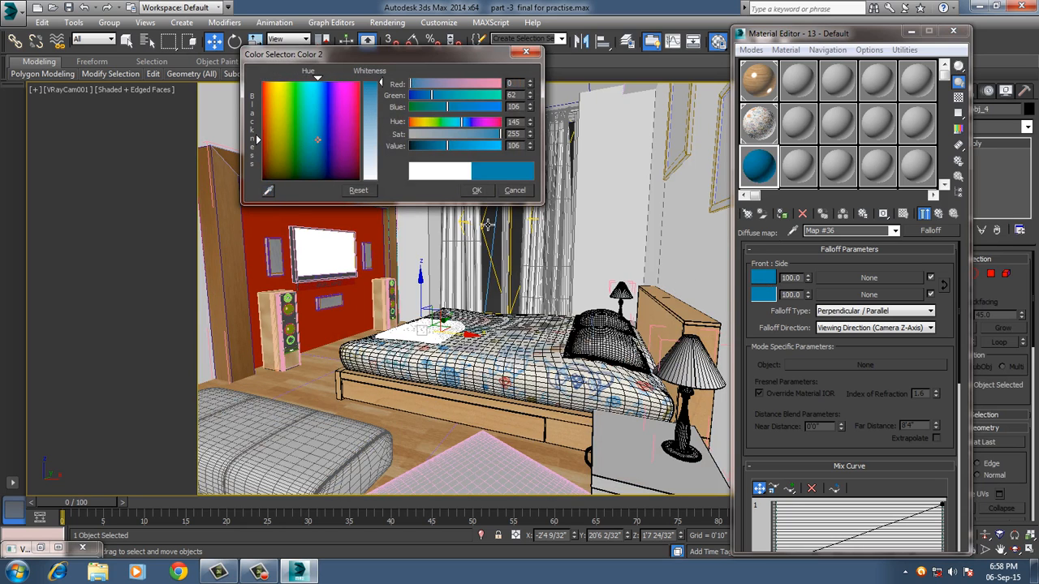
{"action": "left_click_drag", "start_coordinate": [381, 84], "coordinate": [381, 97]}
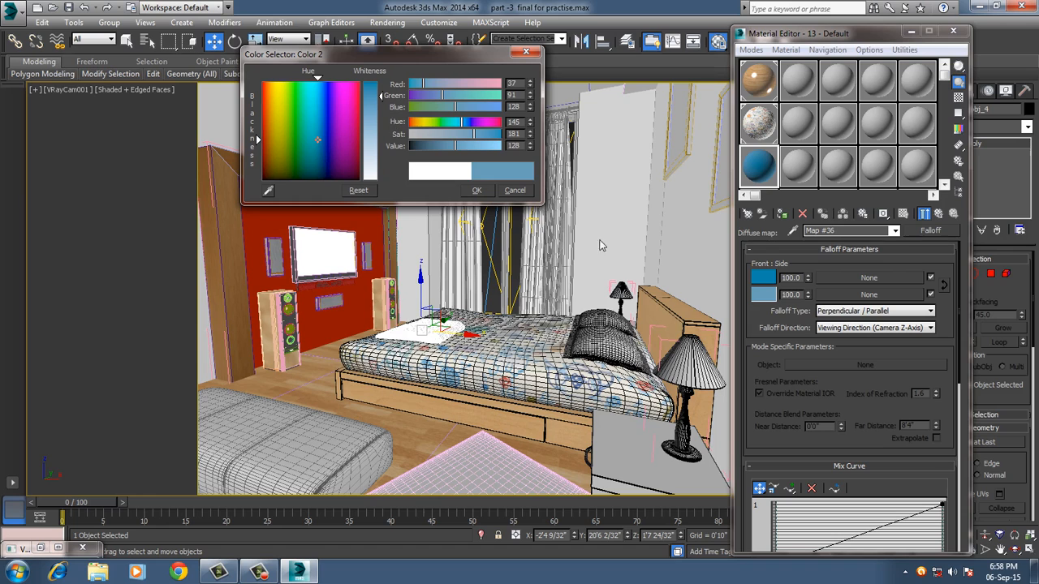
{"action": "left_click", "coordinate": [477, 191]}
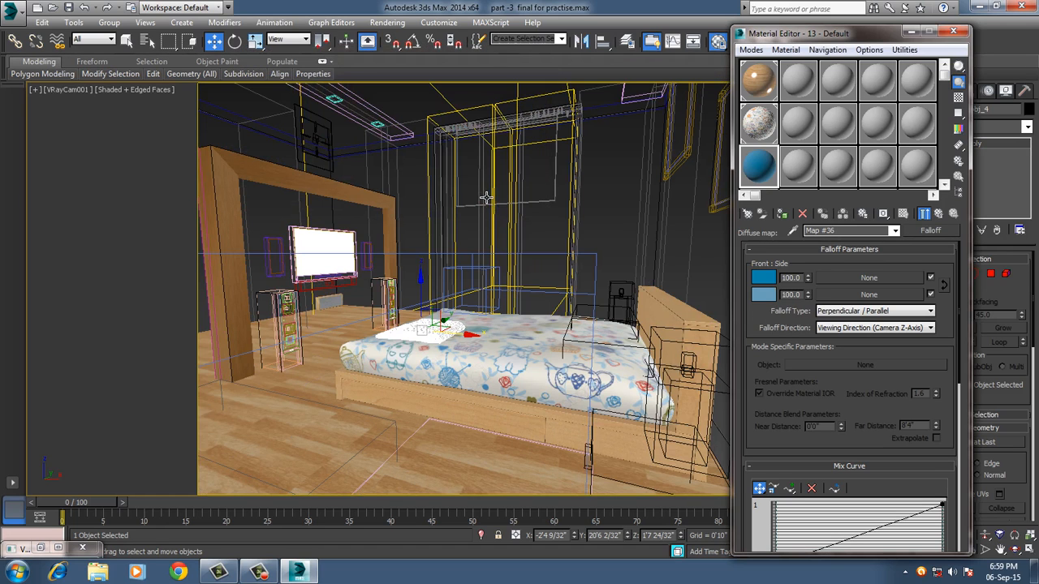
Return to the base VRayMtl of 13 - Default and assign a Cellular map to its Bump channel.
{"action": "left_click", "coordinate": [939, 214]}
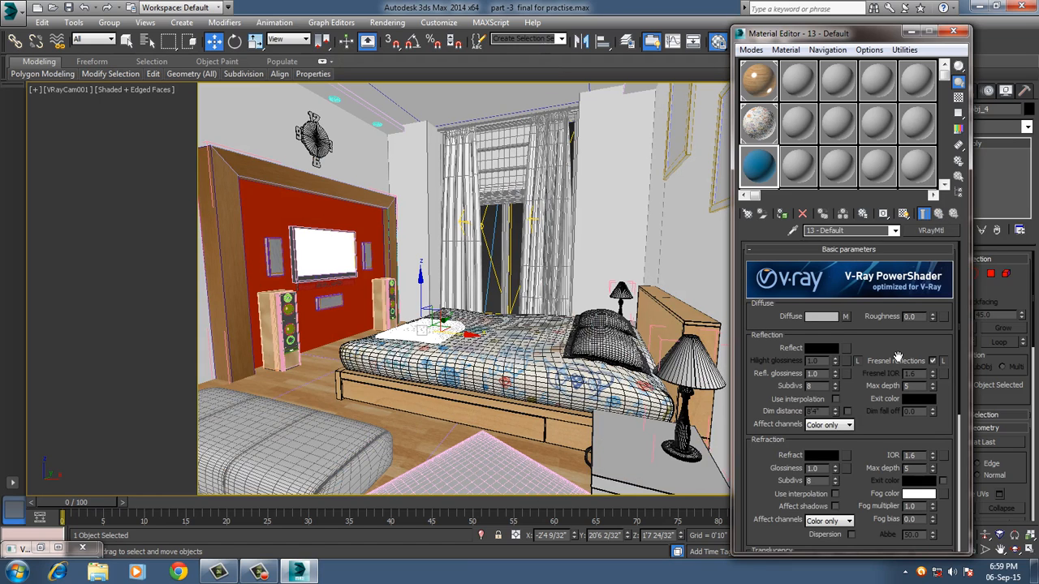
{"action": "scroll", "coordinate": [892, 359], "scroll_direction": "down", "scroll_amount": 6}
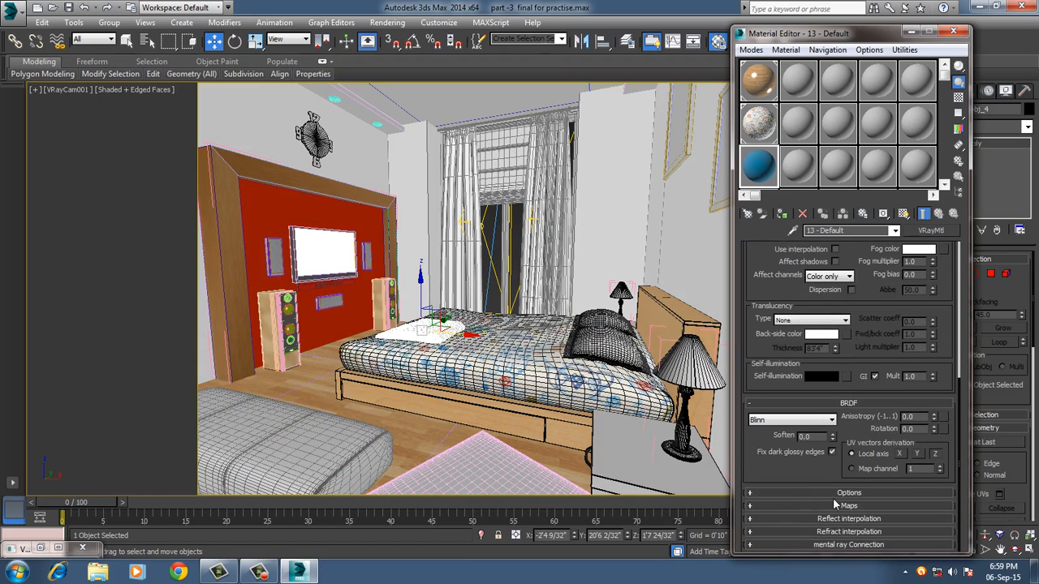
{"action": "left_click", "coordinate": [830, 502]}
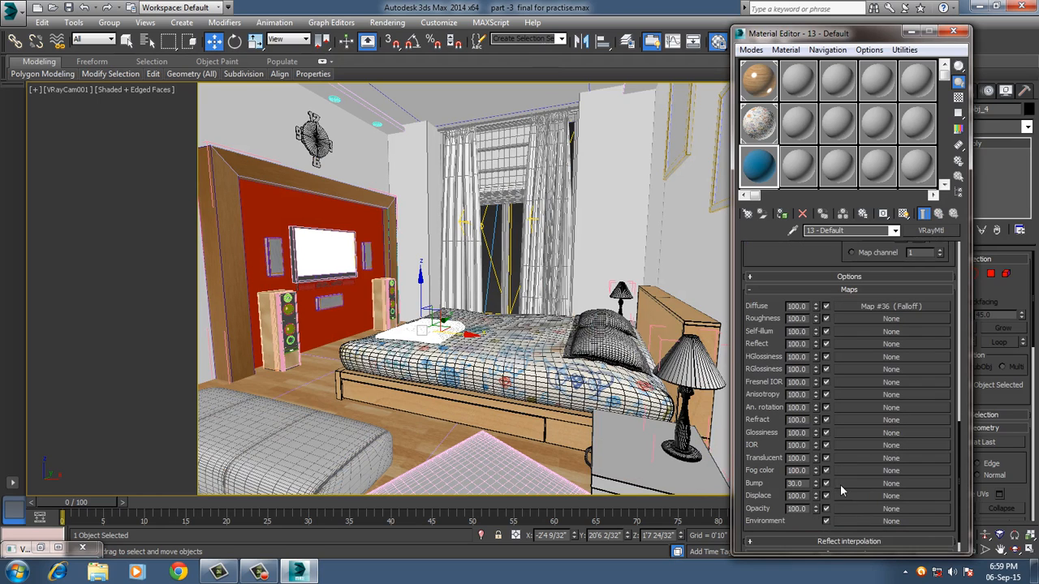
{"action": "left_click", "coordinate": [847, 483]}
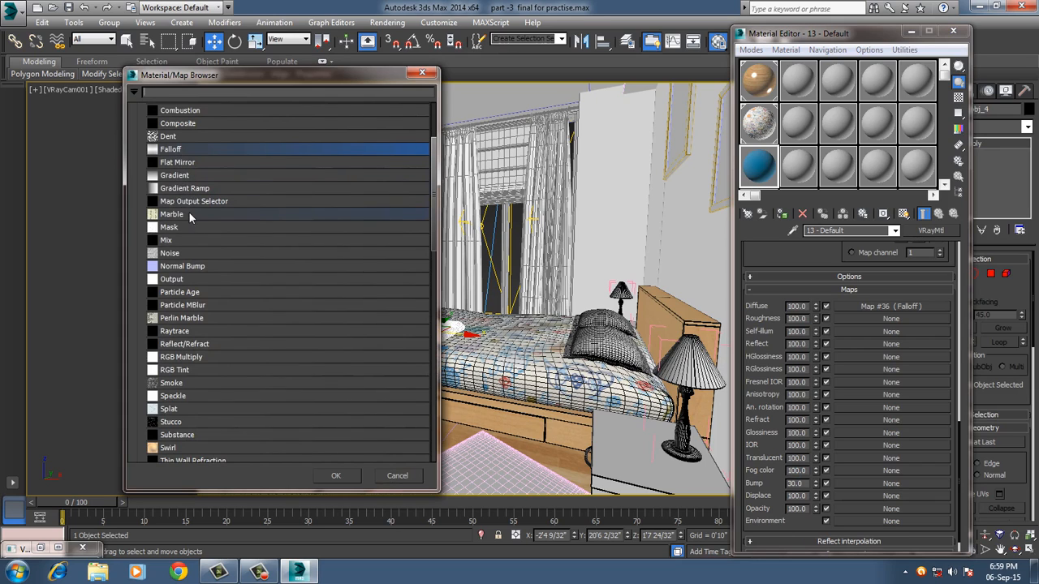
{"action": "scroll", "coordinate": [200, 244], "scroll_direction": "up", "scroll_amount": 3}
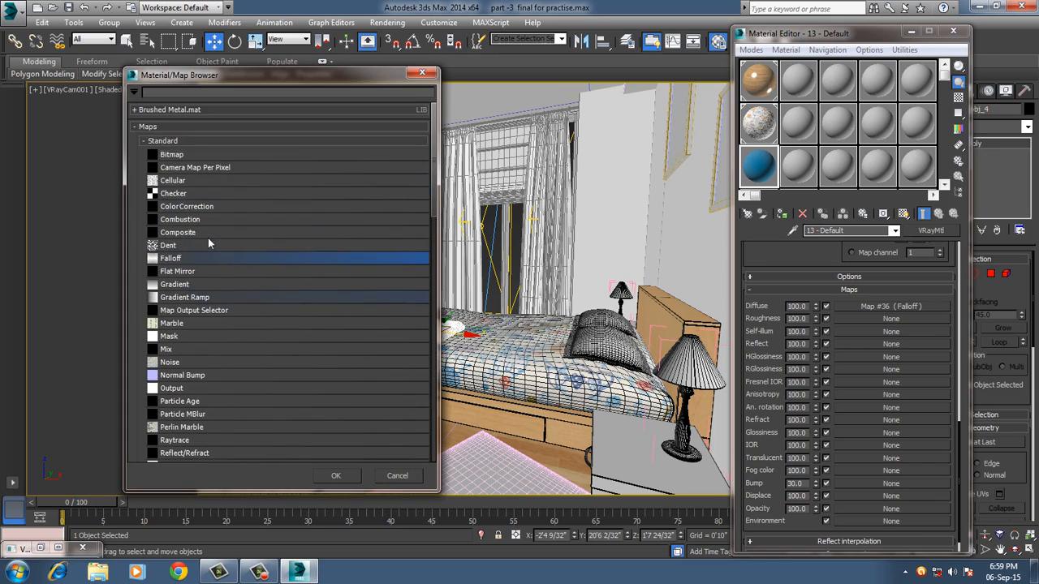
{"action": "double_click", "coordinate": [173, 180]}
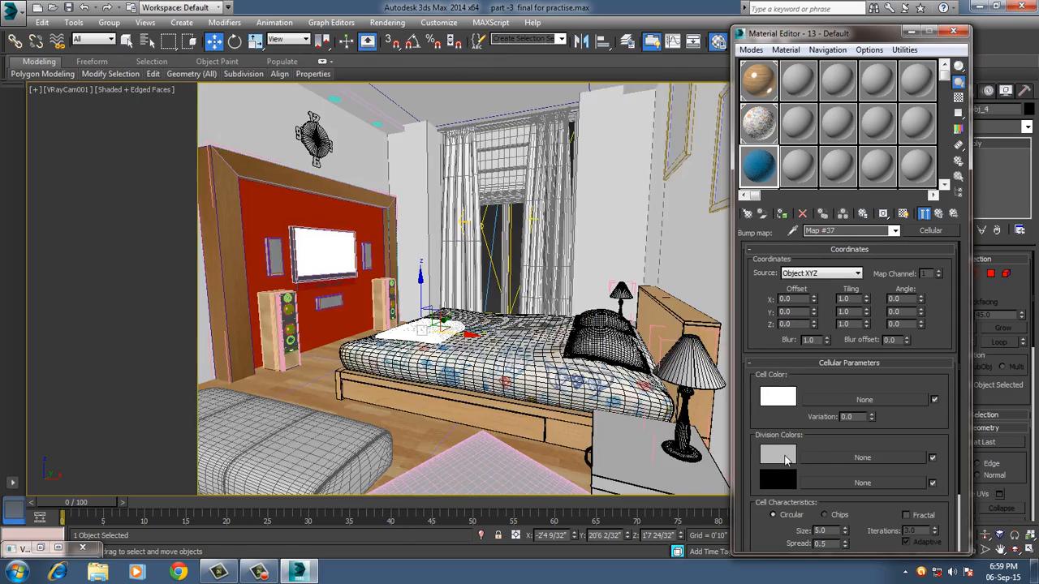
Set the first division color of the blue material's Cellular map to black.
{"action": "left_click", "coordinate": [787, 457]}
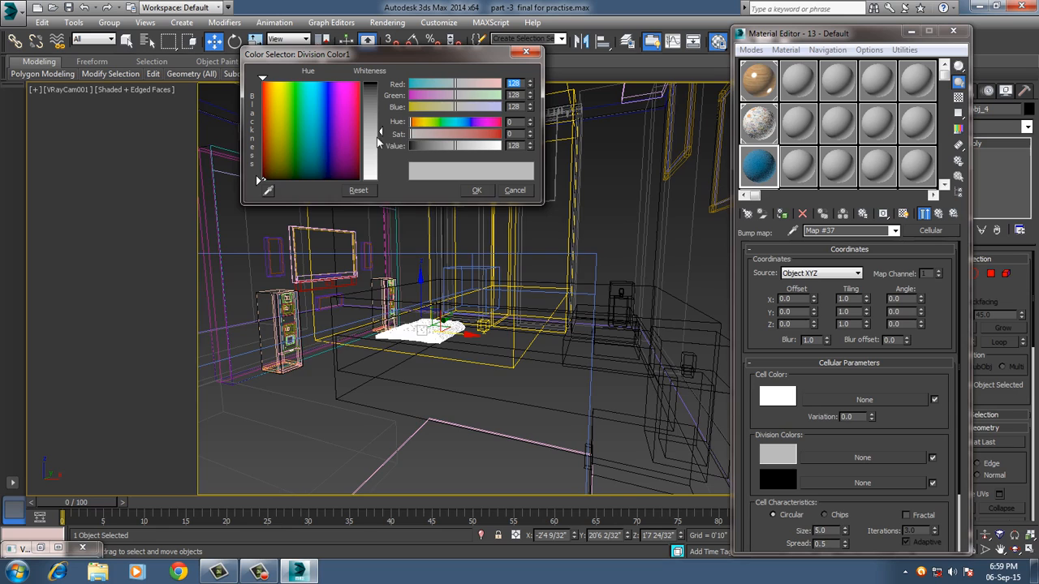
{"action": "left_click", "coordinate": [412, 146]}
{"action": "left_click", "coordinate": [476, 189]}
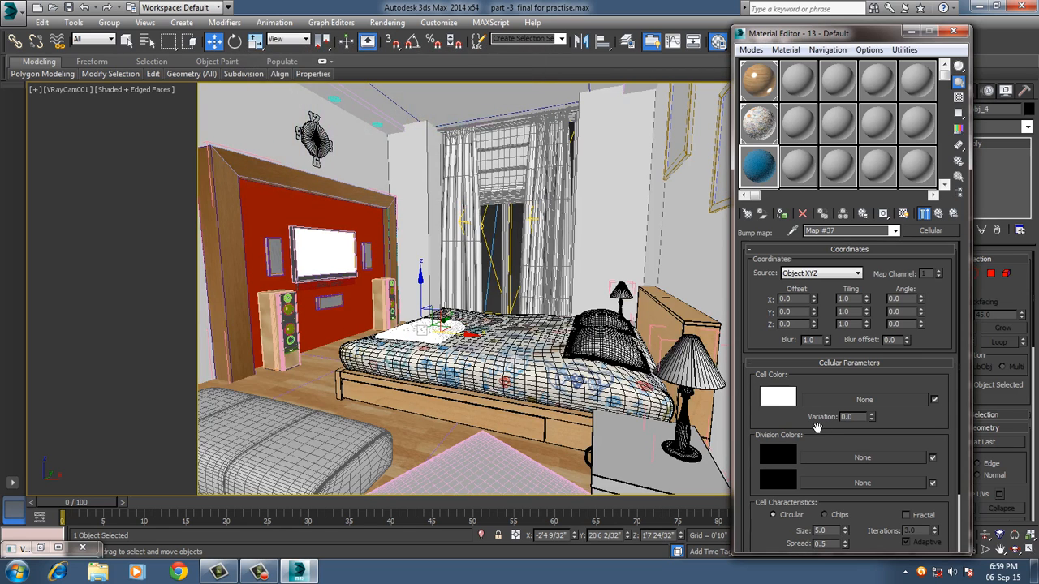
Set the cell size of the blue material's Cellular bump map to 0.3.
{"action": "scroll", "coordinate": [783, 426], "scroll_direction": "down", "scroll_amount": 2}
{"action": "scroll", "coordinate": [782, 422], "scroll_direction": "down", "scroll_amount": 1}
{"action": "left_click_drag", "start_coordinate": [833, 463], "coordinate": [784, 460]}
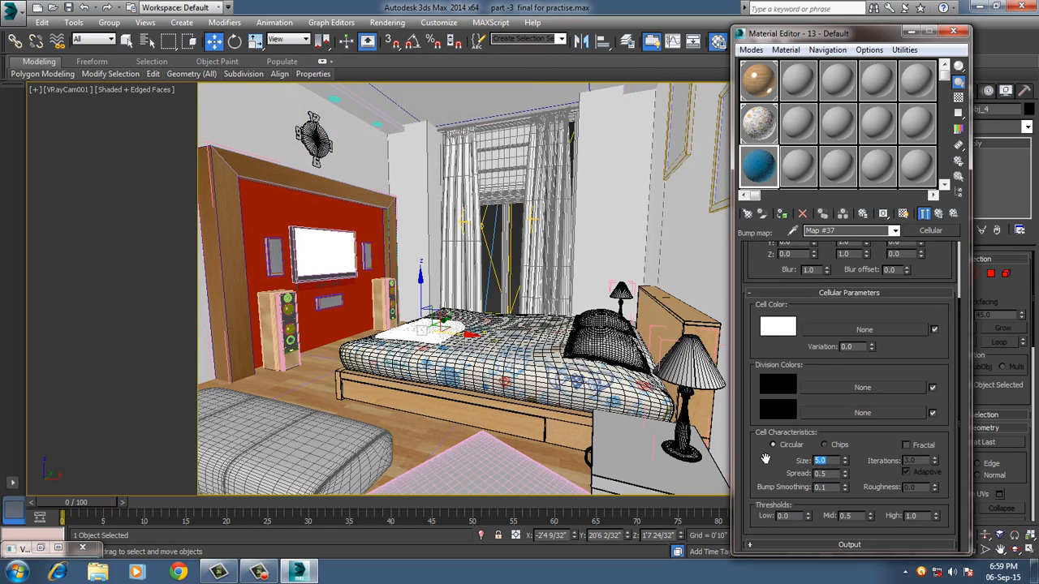
{"action": "type", "text": "0."}
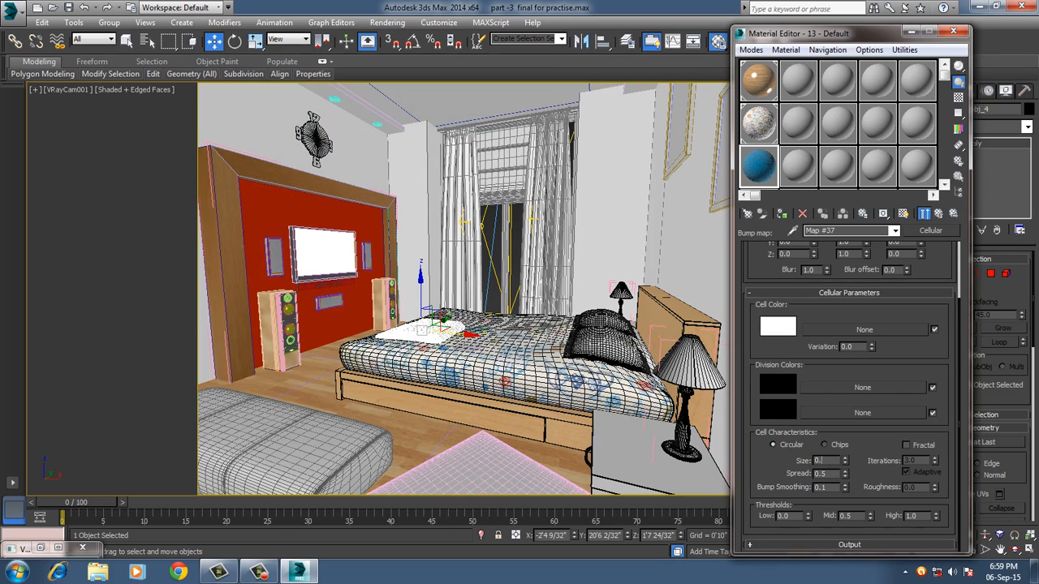
{"action": "type", "text": "3"}
{"action": "key", "text": "Return"}
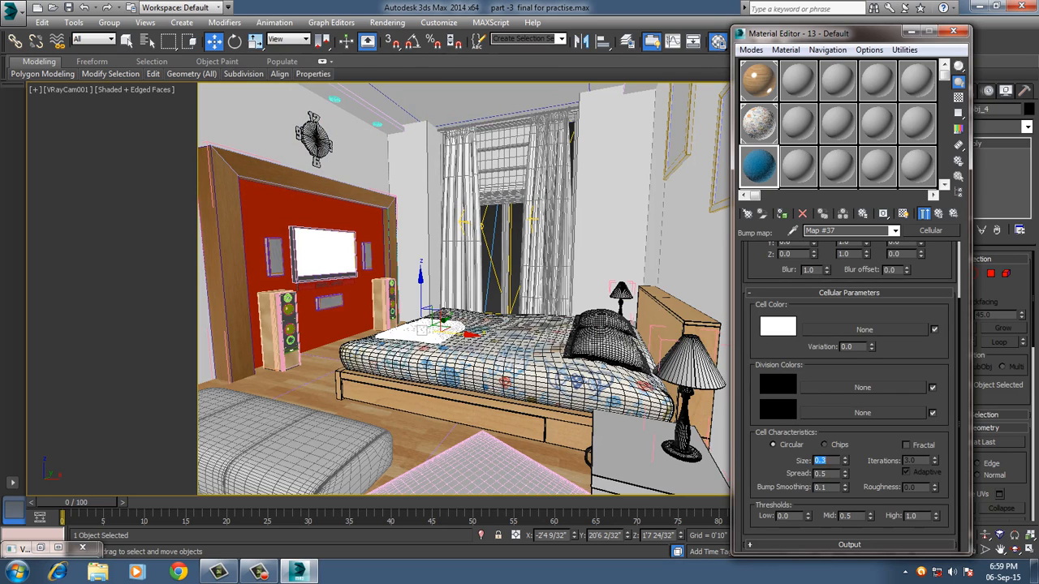
Close the Material Editor, start a production render of the camera view and close the frame buffer.
{"action": "left_click", "coordinate": [955, 33]}
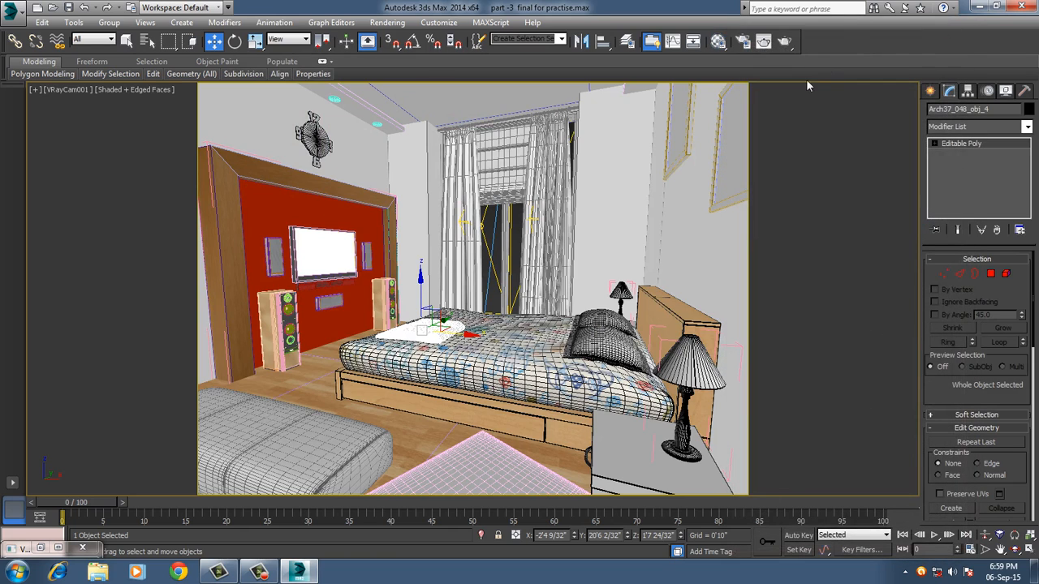
{"action": "left_click", "coordinate": [785, 42]}
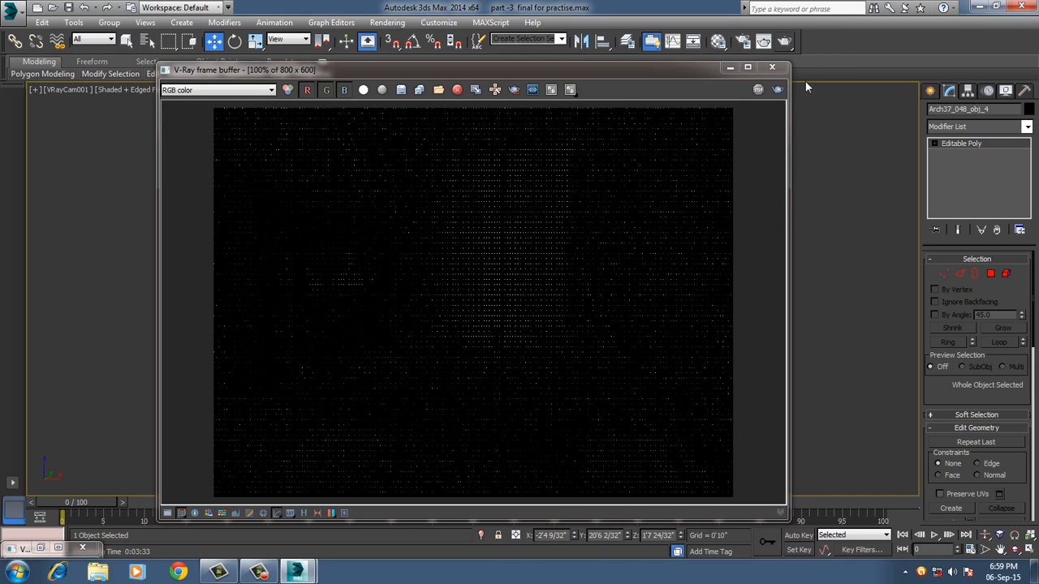
{"action": "left_click", "coordinate": [773, 69]}
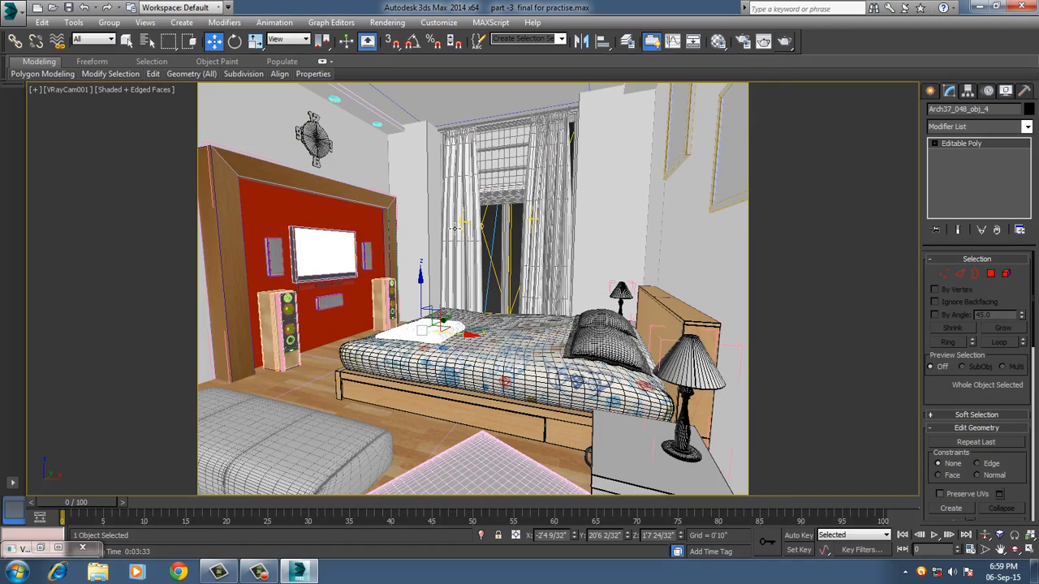
Select the view's V-Ray physical camera and set its film speed (ISO) to 200 and shutter speed to 180.
{"action": "left_click", "coordinate": [62, 88]}
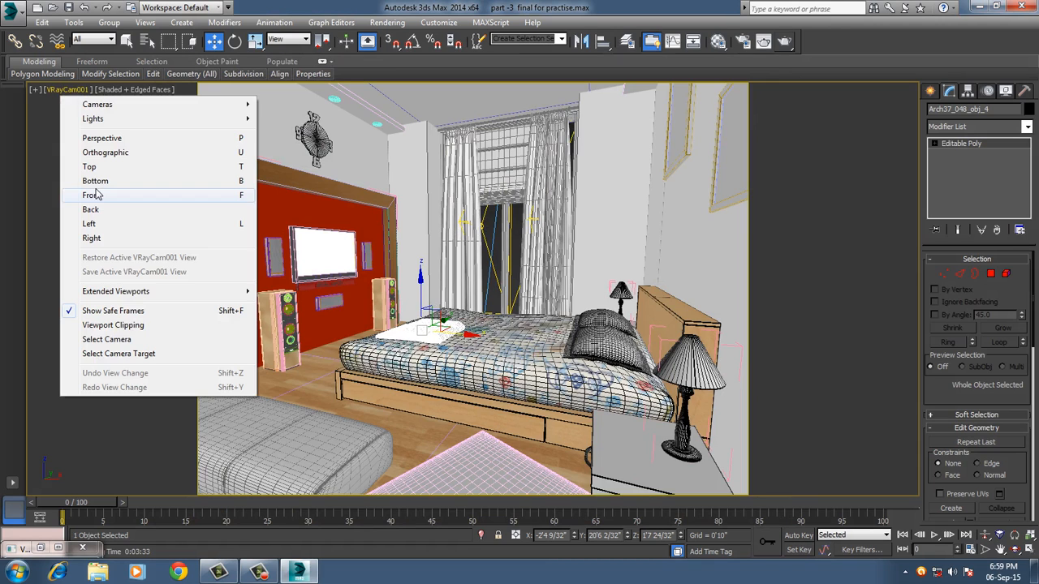
{"action": "left_click", "coordinate": [106, 340]}
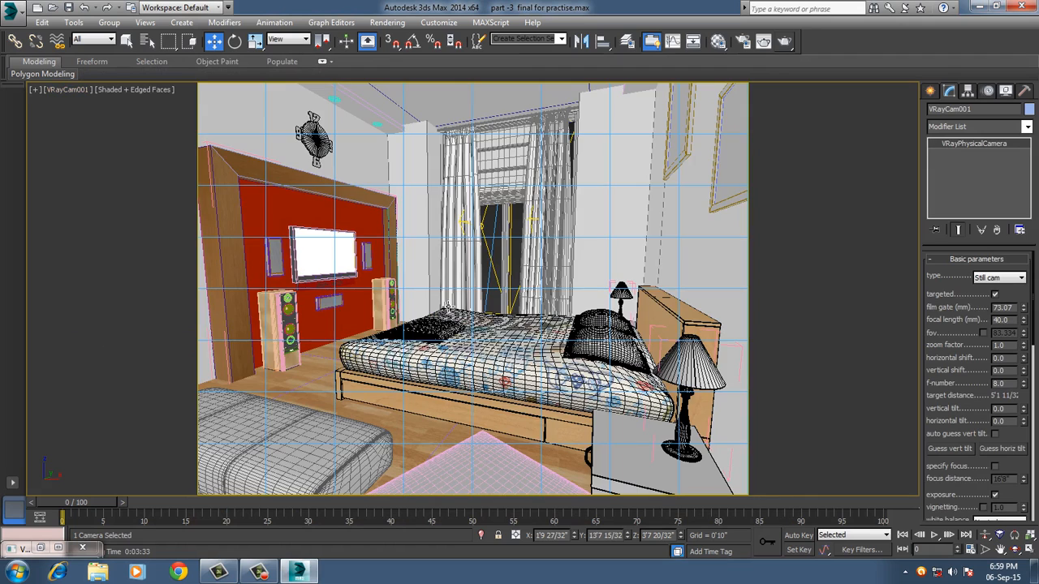
{"action": "scroll", "coordinate": [963, 351], "scroll_direction": "down", "scroll_amount": 1}
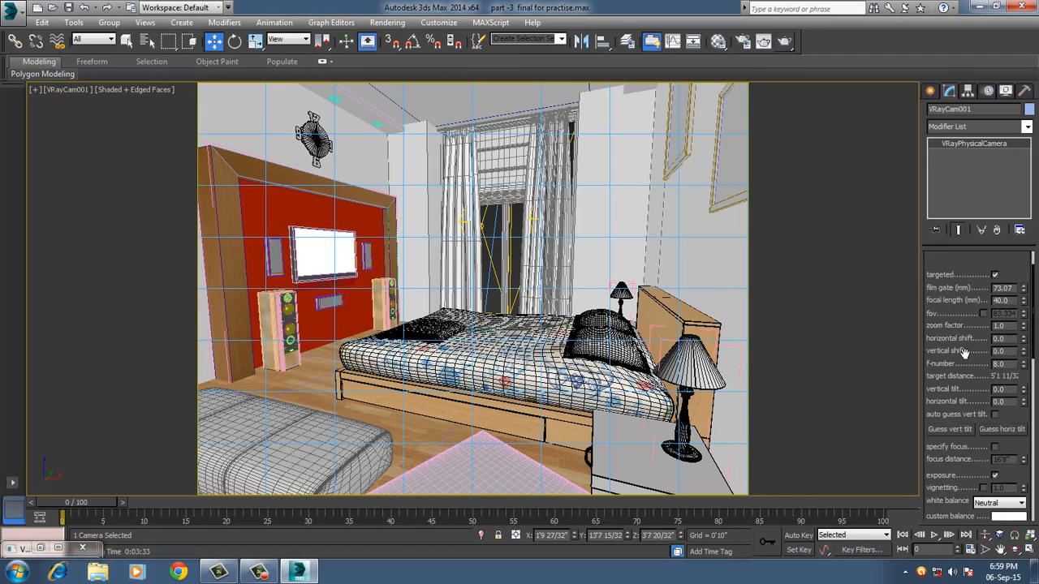
{"action": "scroll", "coordinate": [963, 352], "scroll_direction": "down", "scroll_amount": 9}
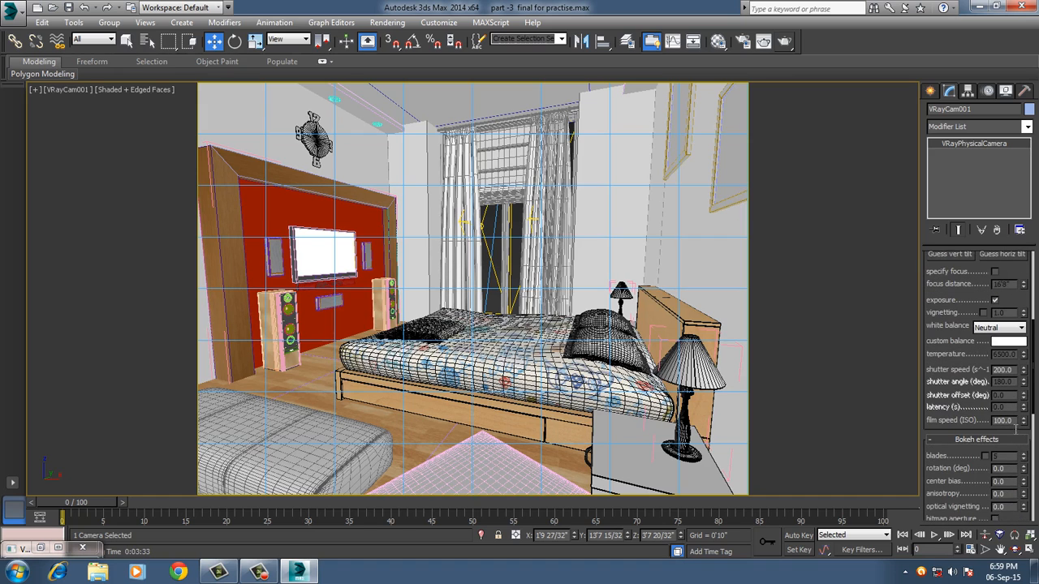
{"action": "left_click_drag", "start_coordinate": [1014, 426], "coordinate": [978, 427]}
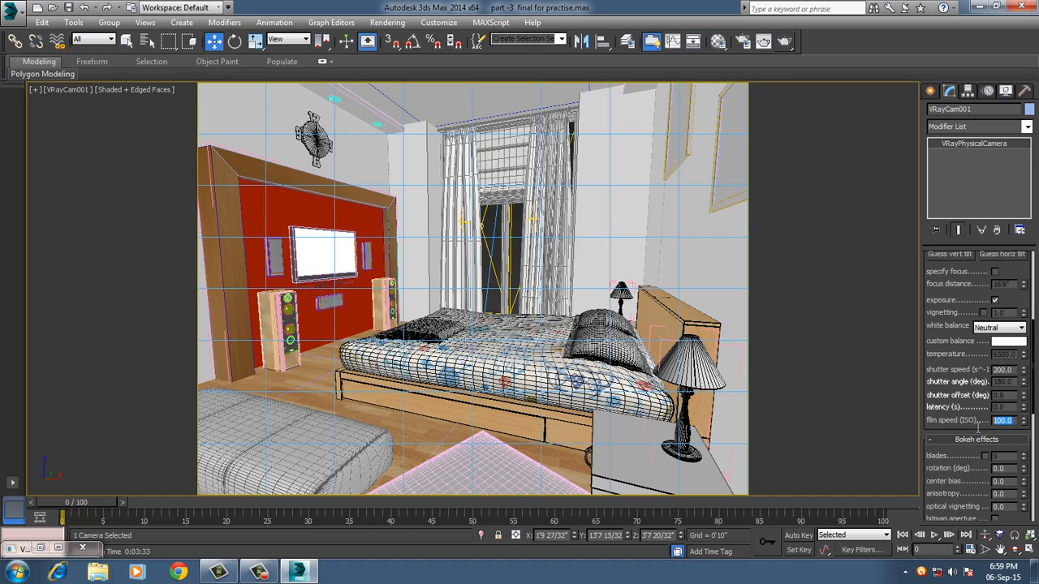
{"action": "type", "text": "200"}
{"action": "key", "text": "Return"}
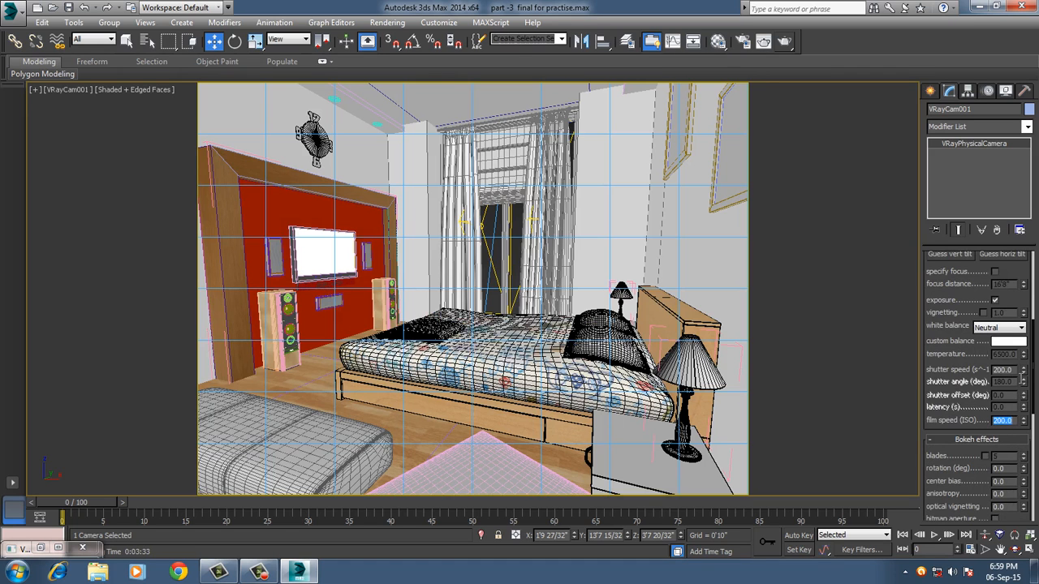
{"action": "left_click_drag", "start_coordinate": [1015, 371], "coordinate": [991, 378]}
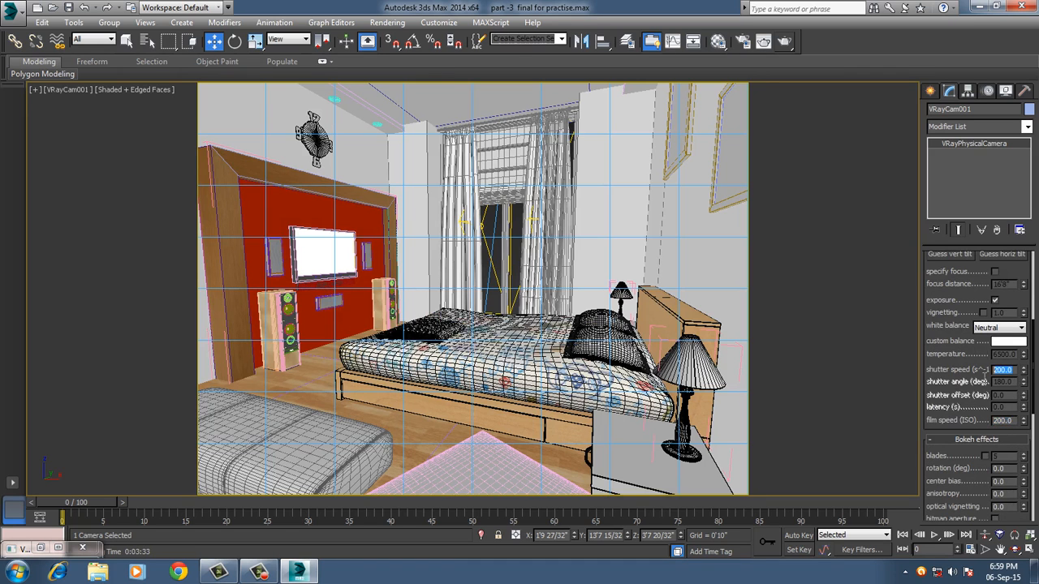
{"action": "type", "text": "180"}
{"action": "key", "text": "Return"}
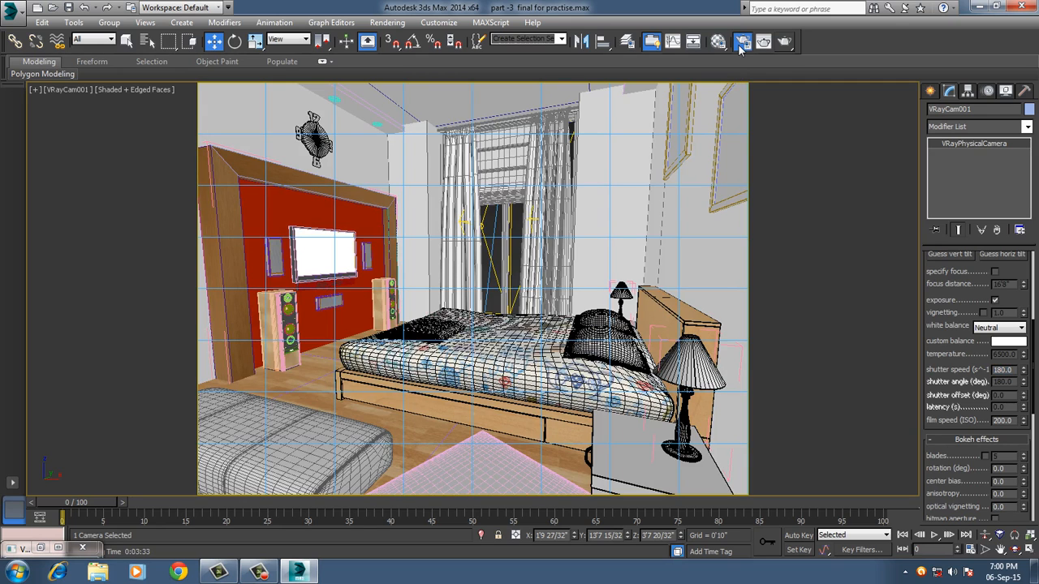
Open the render setup and enable Hidden lights in the V-Ray global switches.
{"action": "left_click", "coordinate": [741, 43]}
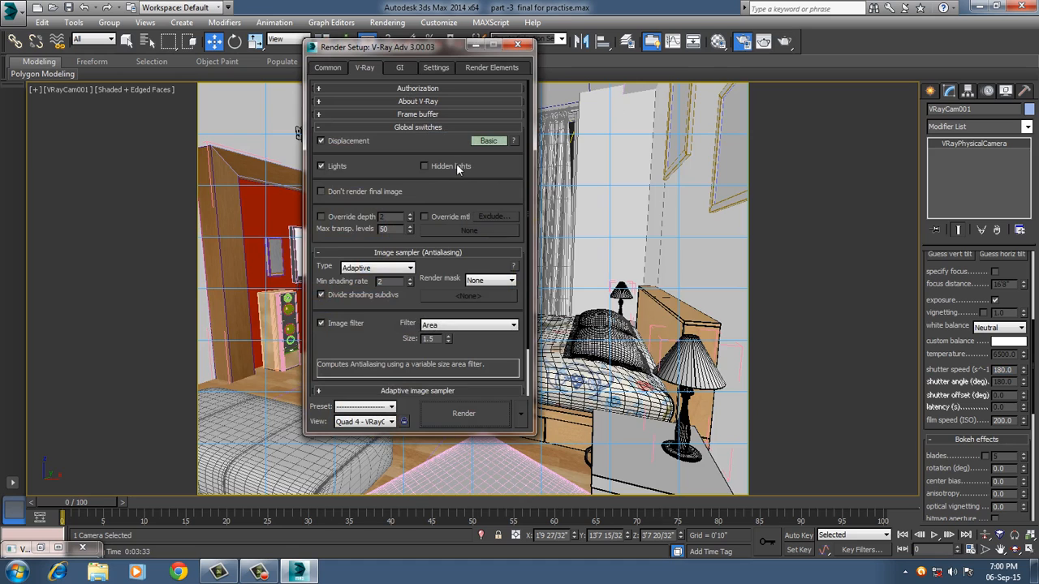
{"action": "left_click", "coordinate": [424, 168]}
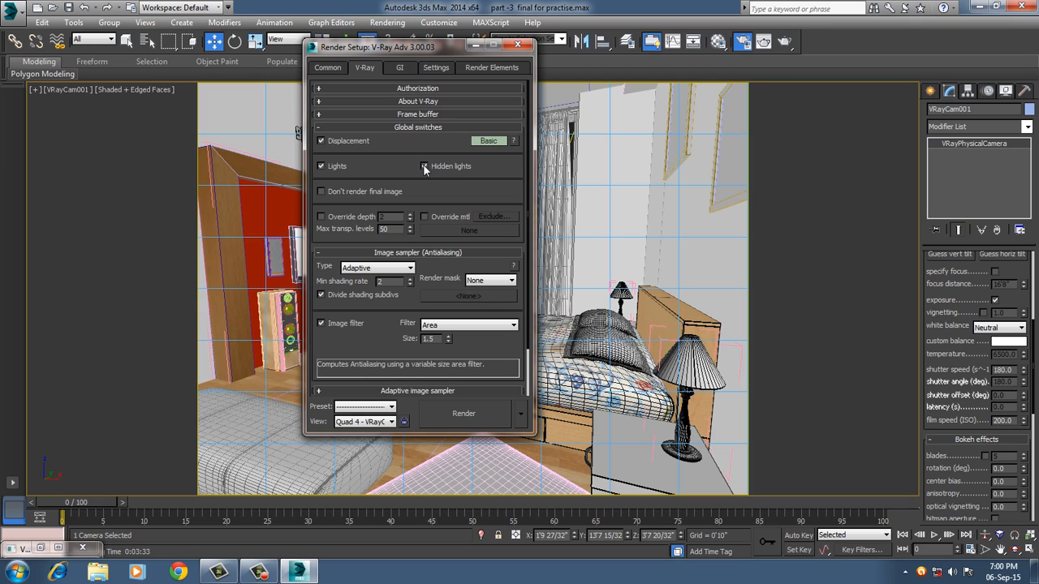
{"action": "left_click", "coordinate": [424, 167]}
Set the V-Ray color mapping type to Reinhard.
{"action": "scroll", "coordinate": [373, 342], "scroll_direction": "down", "scroll_amount": 3}
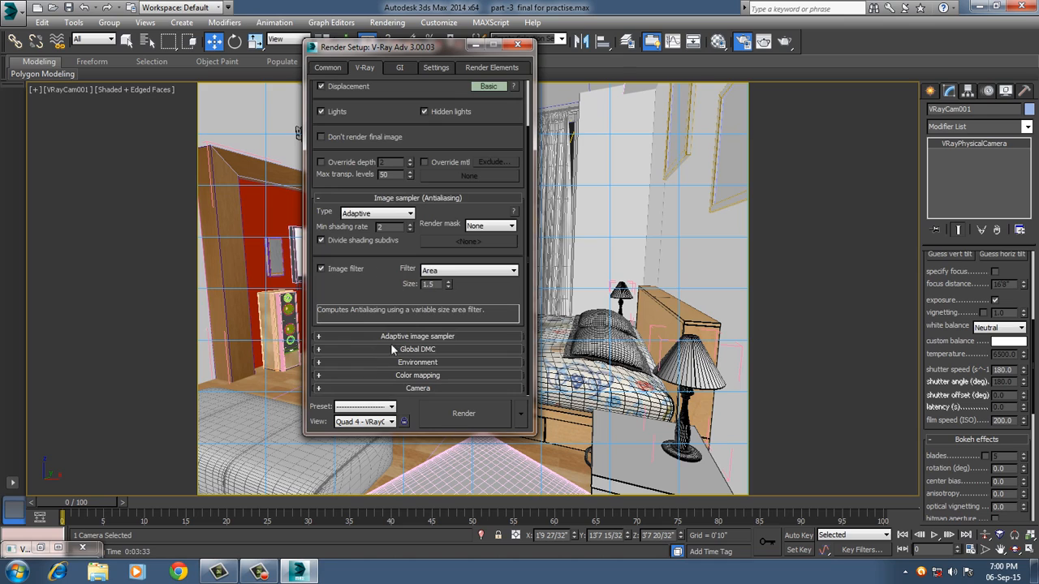
{"action": "left_click", "coordinate": [398, 376]}
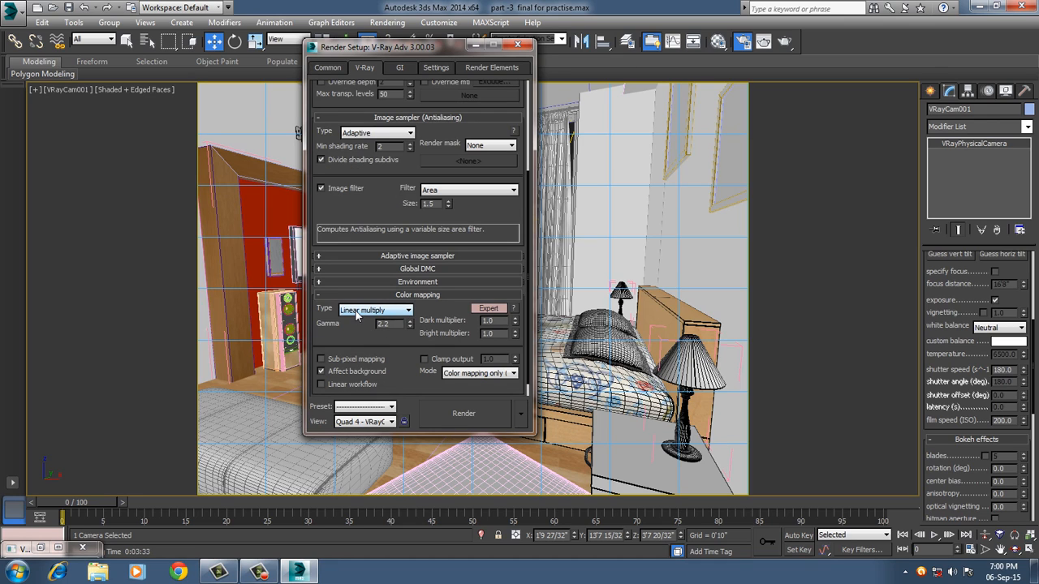
{"action": "left_click", "coordinate": [357, 311]}
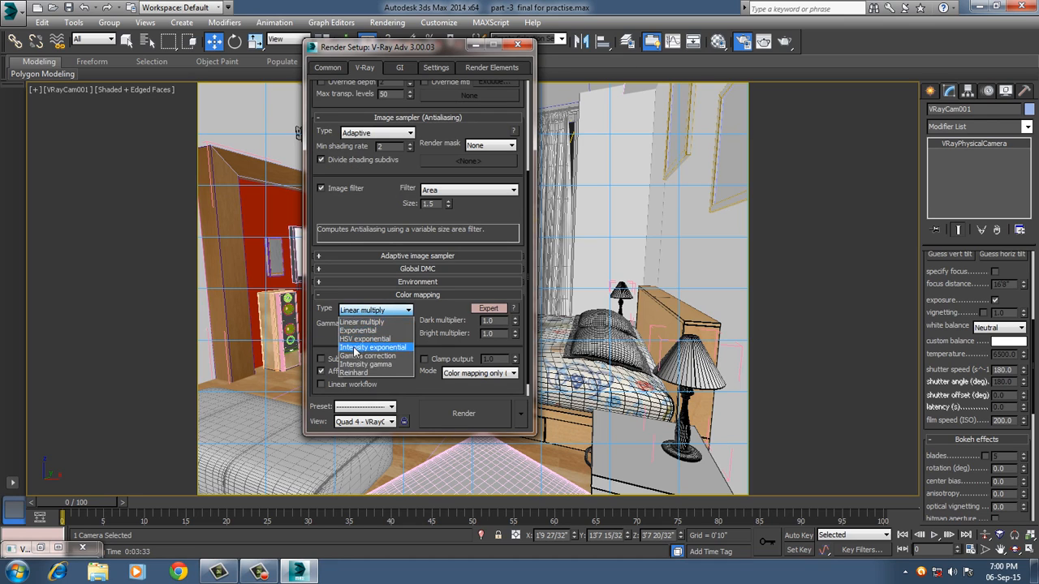
{"action": "left_click", "coordinate": [353, 371]}
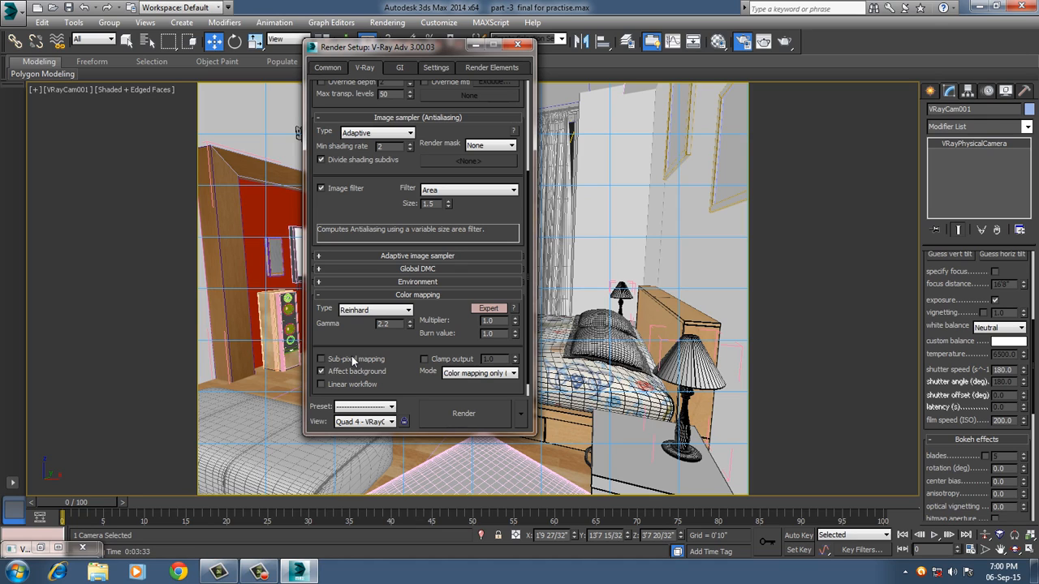
Try the Exponential color mapping type and switch back to Reinhard.
{"action": "left_click", "coordinate": [394, 311]}
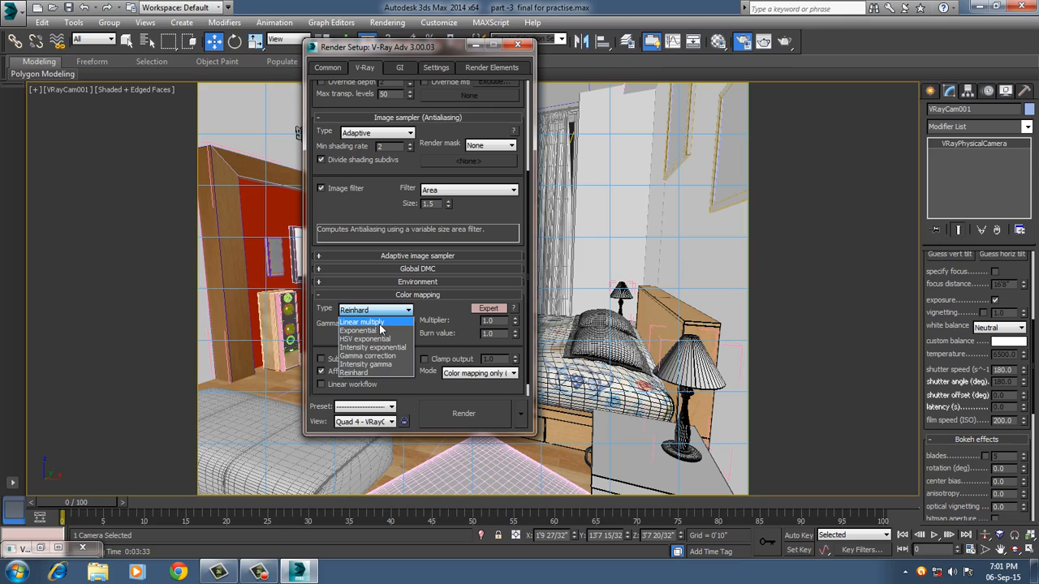
{"action": "left_click", "coordinate": [359, 330]}
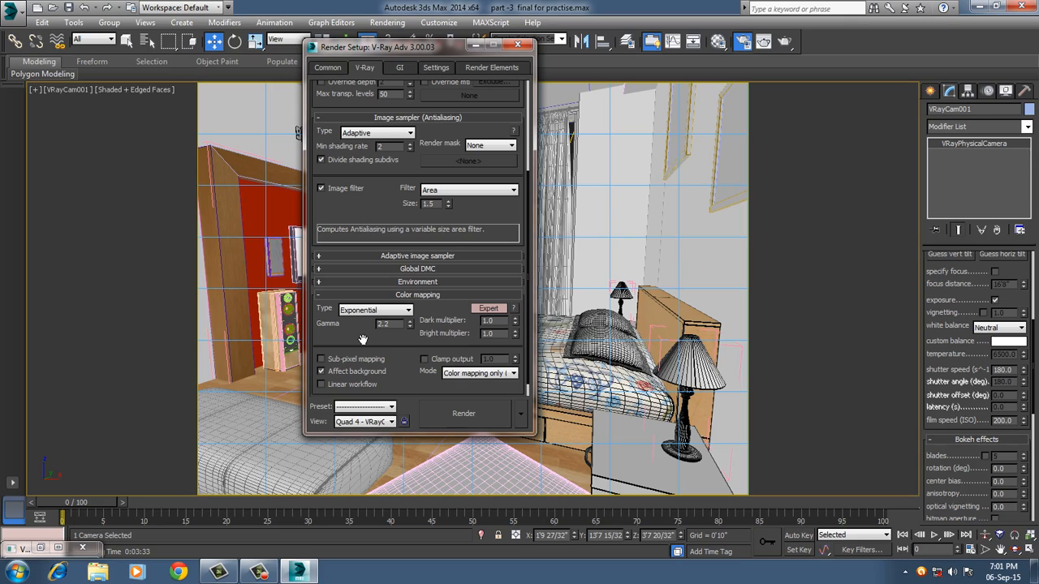
{"action": "left_click", "coordinate": [361, 313]}
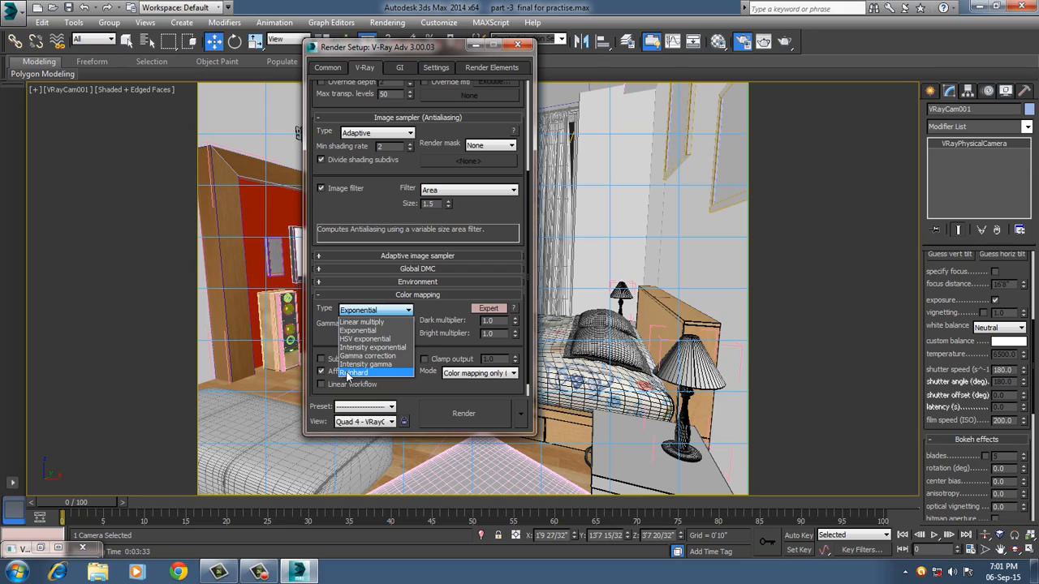
{"action": "left_click", "coordinate": [348, 374]}
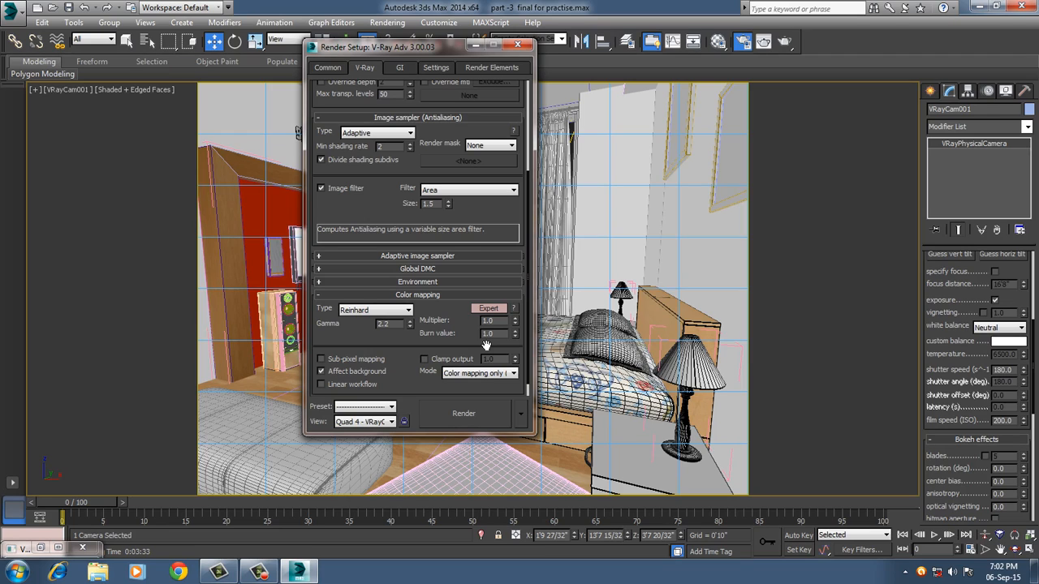
Set the Reinhard burn value to 0.5, close the render setup and start a production render of the camera view.
{"action": "left_click_drag", "start_coordinate": [498, 335], "coordinate": [466, 337]}
{"action": "type", "text": "0"}
{"action": "key", "text": "Return"}
{"action": "type", "text": "0.5"}
{"action": "key", "text": "Return"}
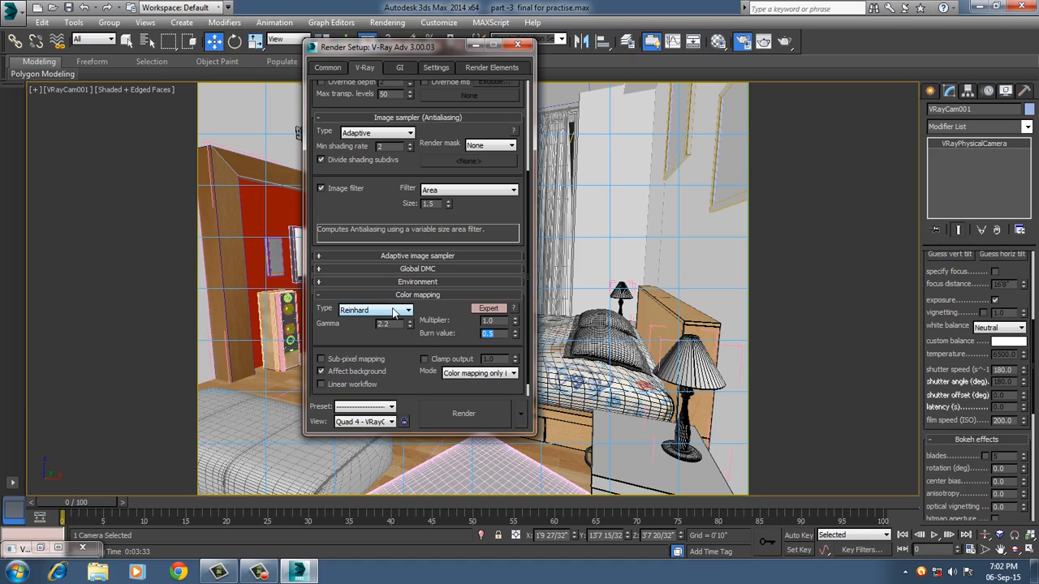
{"action": "left_click", "coordinate": [518, 45]}
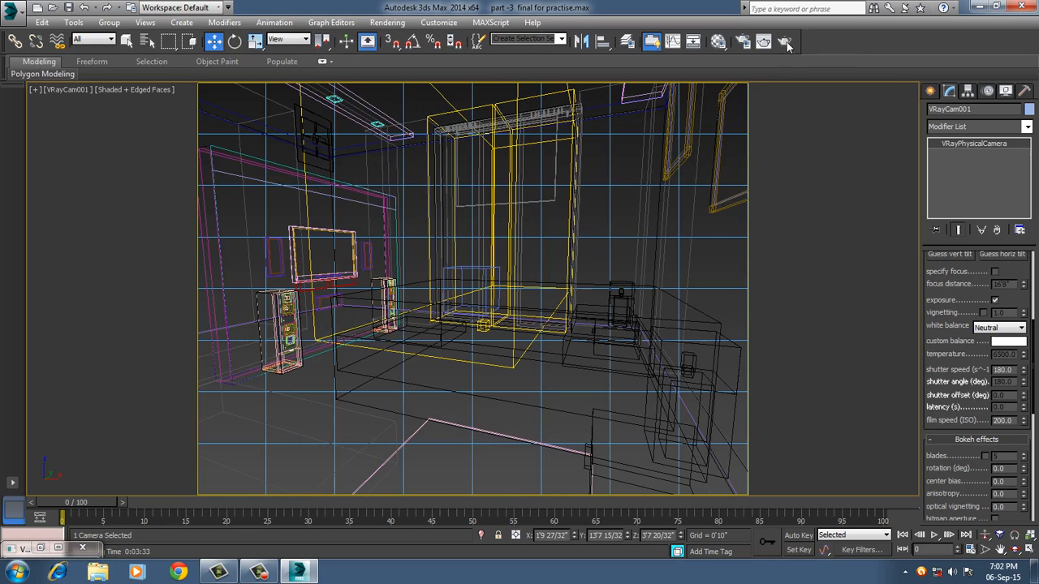
{"action": "left_click", "coordinate": [785, 43]}
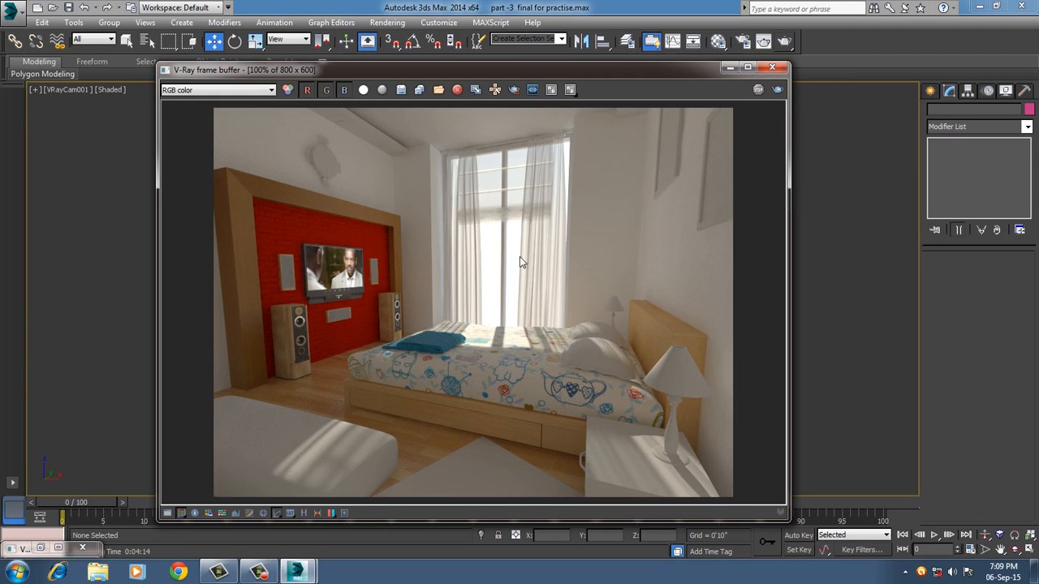
Examine the rendered bed up close, checking the patterned bedspread, the folded blue cloth and the sunlight on them.
{"action": "scroll", "coordinate": [480, 347], "scroll_direction": "up", "scroll_amount": 1}
{"action": "scroll", "coordinate": [517, 379], "scroll_direction": "up", "scroll_amount": 1}
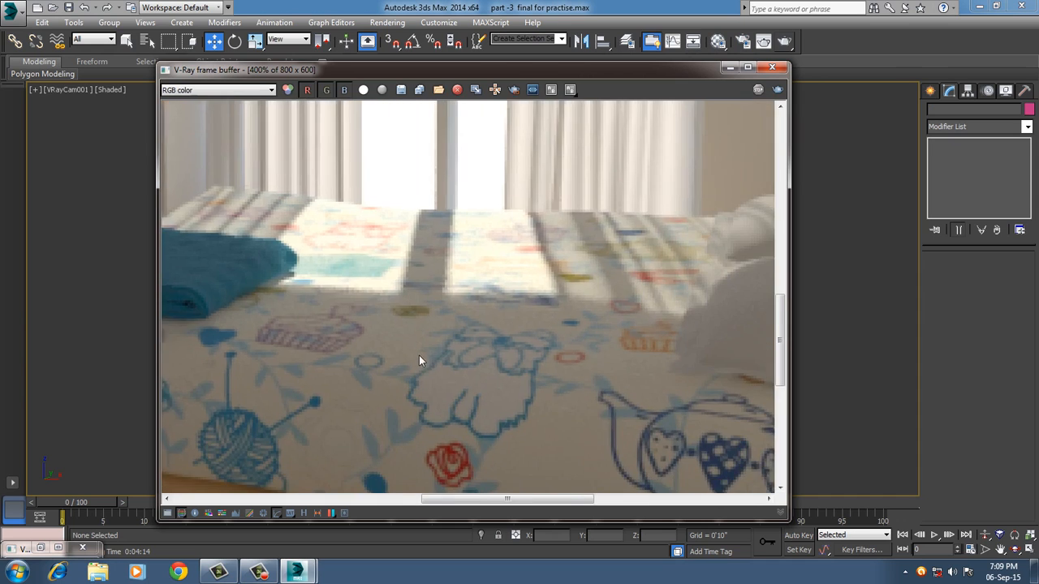
{"action": "scroll", "coordinate": [419, 355], "scroll_direction": "down", "scroll_amount": 1}
{"action": "middle_click_drag", "start_coordinate": [505, 368], "coordinate": [457, 329]}
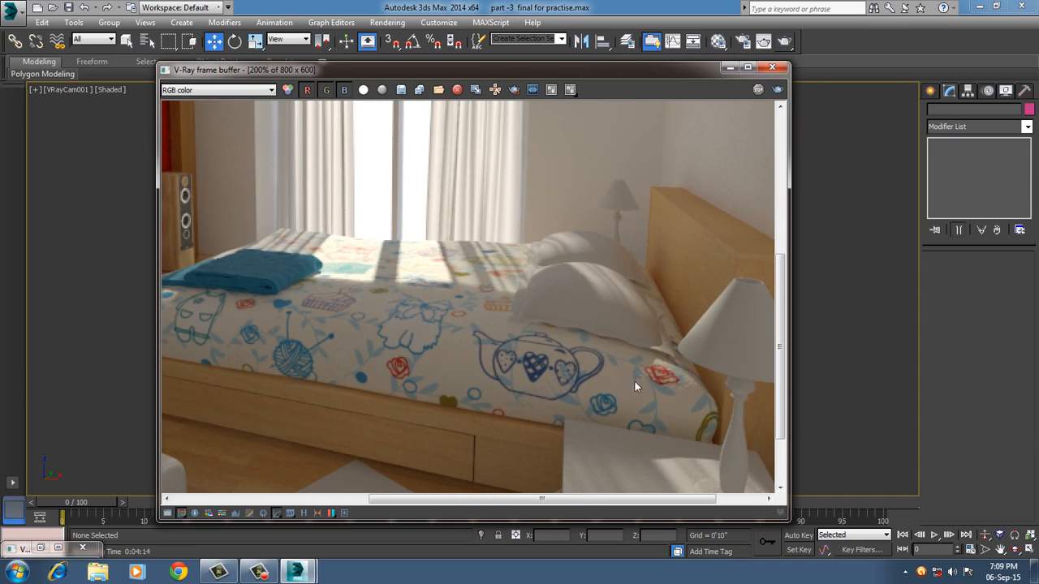
{"action": "scroll", "coordinate": [532, 361], "scroll_direction": "down", "scroll_amount": 1}
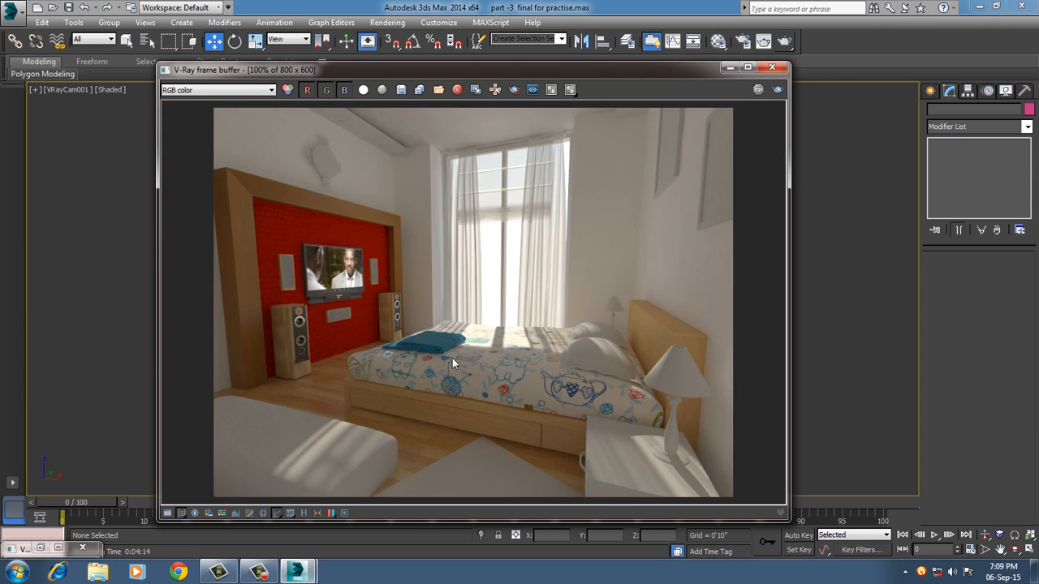
{"action": "scroll", "coordinate": [452, 358], "scroll_direction": "up", "scroll_amount": 2}
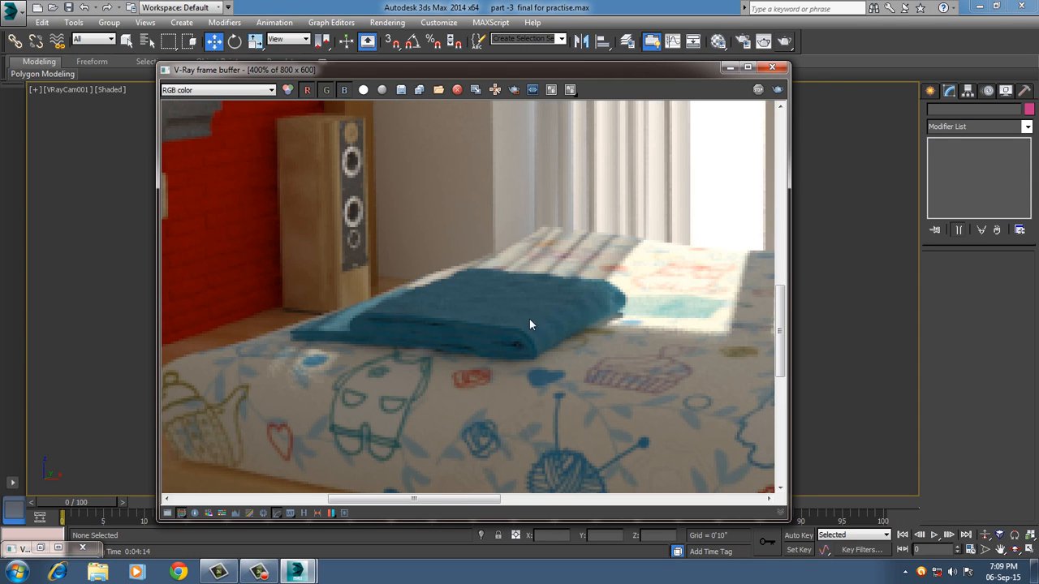
{"action": "scroll", "coordinate": [486, 261], "scroll_direction": "down", "scroll_amount": 1}
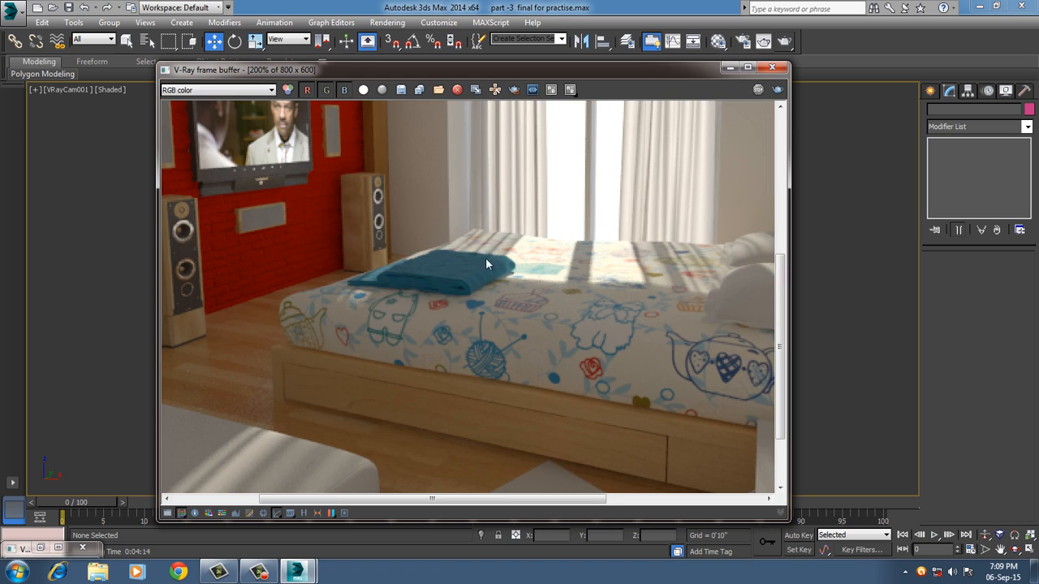
{"action": "middle_click_drag", "start_coordinate": [587, 322], "coordinate": [555, 313]}
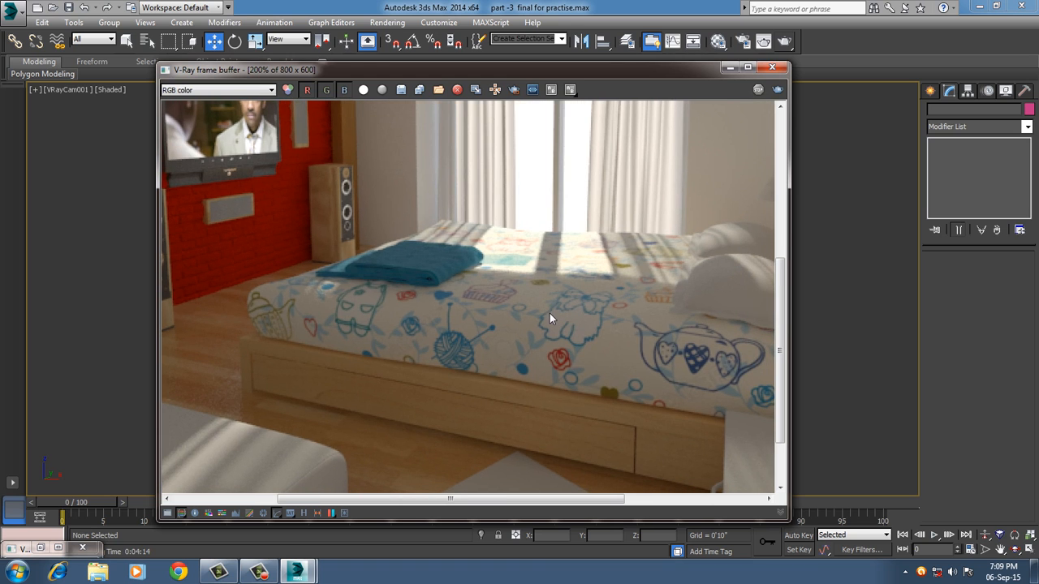
{"action": "scroll", "coordinate": [548, 313], "scroll_direction": "down", "scroll_amount": 1}
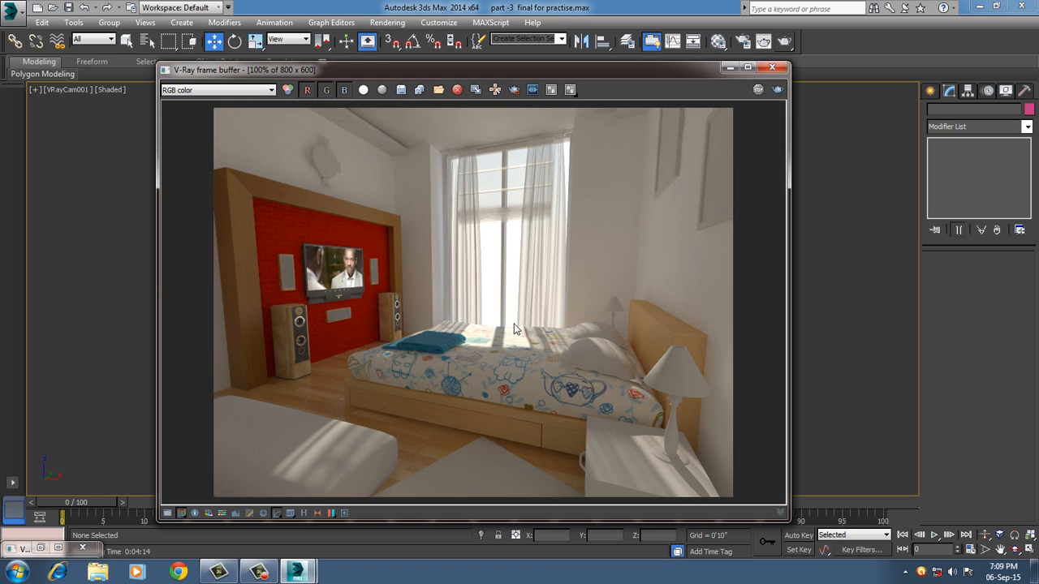
Examine the rendered TV wall, its brick displacement and the speakers up close, and close the frame buffer.
{"action": "scroll", "coordinate": [319, 299], "scroll_direction": "up", "scroll_amount": 2}
{"action": "scroll", "coordinate": [326, 294], "scroll_direction": "down", "scroll_amount": 2}
{"action": "scroll", "coordinate": [315, 286], "scroll_direction": "up", "scroll_amount": 3}
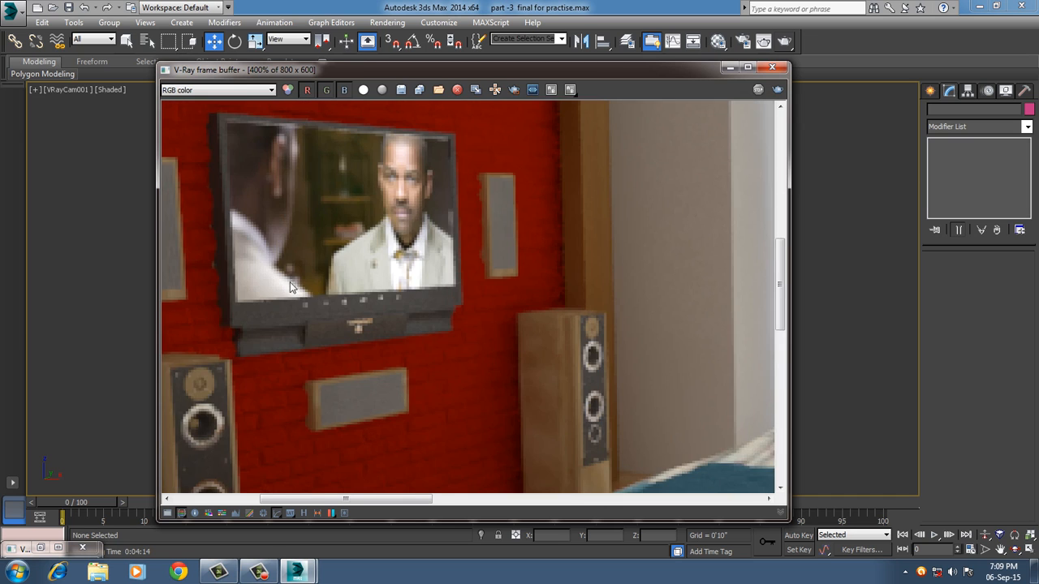
{"action": "scroll", "coordinate": [421, 313], "scroll_direction": "down", "scroll_amount": 1}
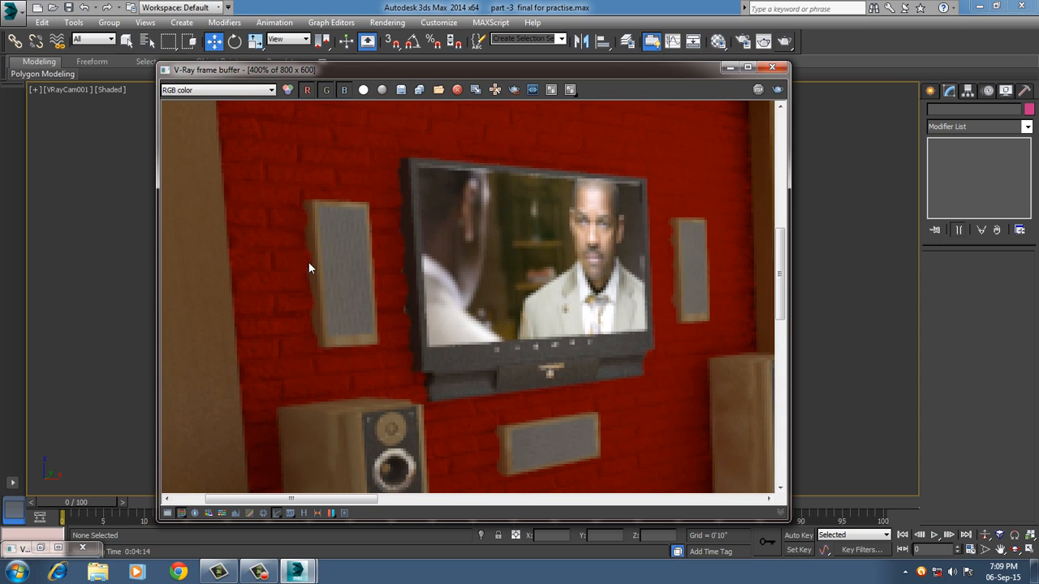
{"action": "scroll", "coordinate": [352, 277], "scroll_direction": "down", "scroll_amount": 1}
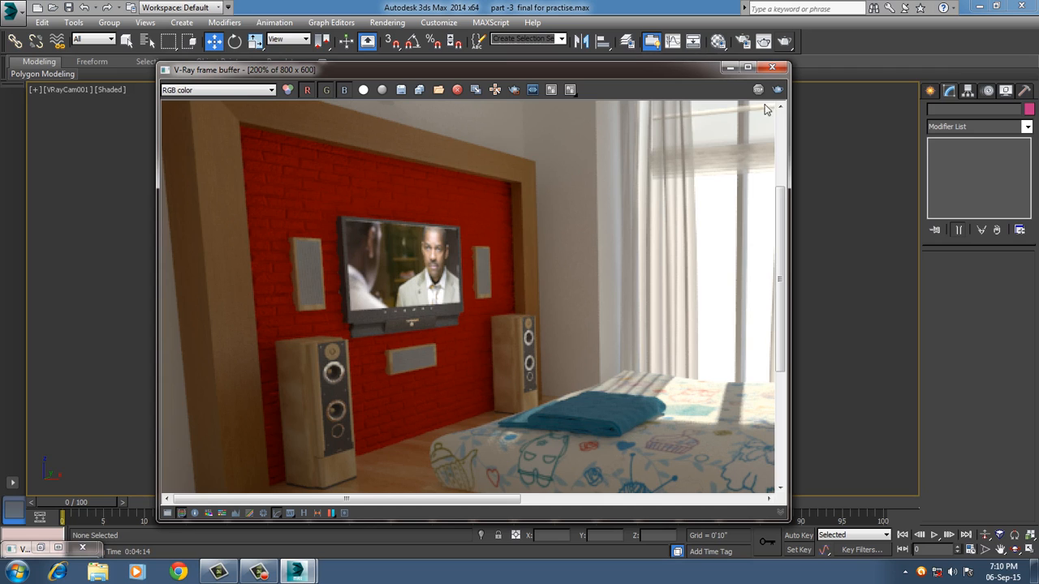
{"action": "left_click", "coordinate": [771, 67]}
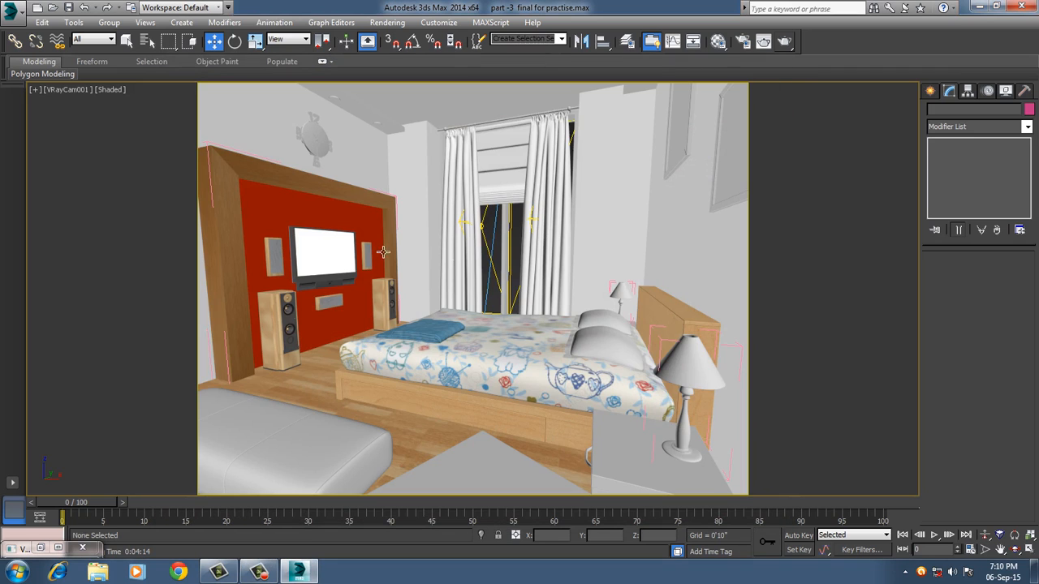
Move the red TV wall panel about 1.7 inches back along X and return to the camera view.
{"action": "left_click", "coordinate": [277, 234]}
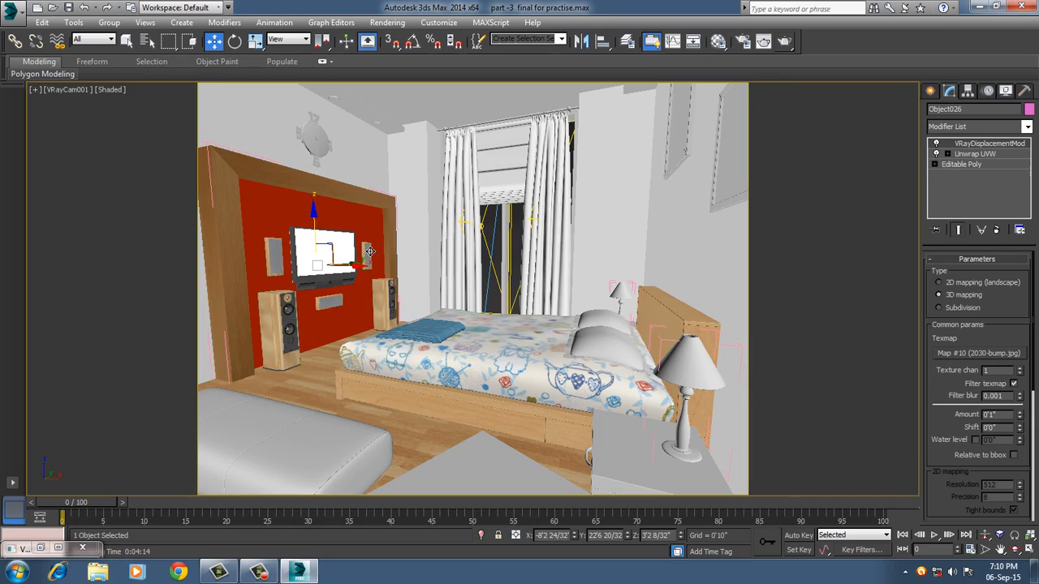
{"action": "key", "text": "equal"}
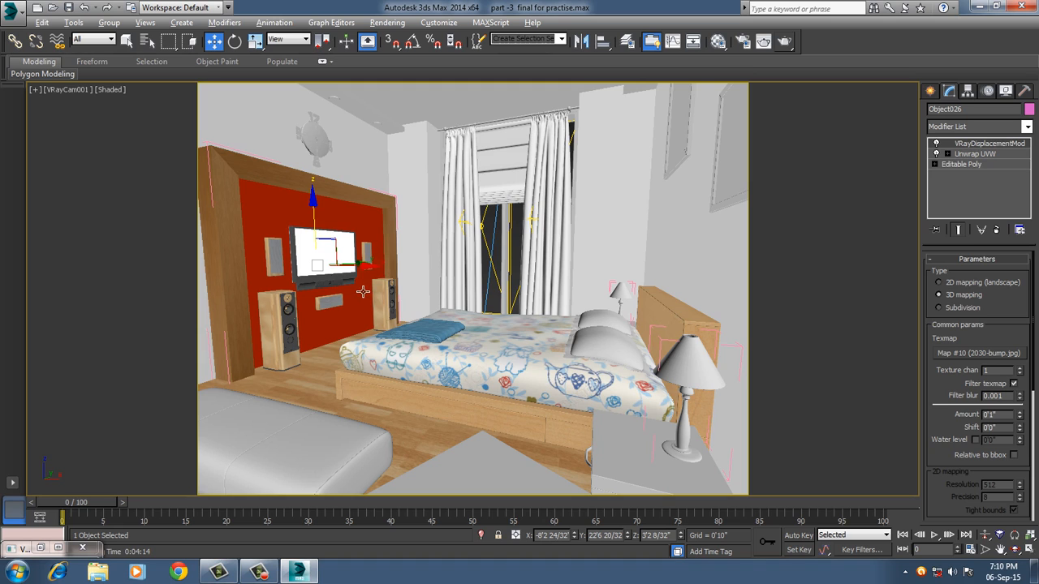
{"action": "key", "text": "p"}
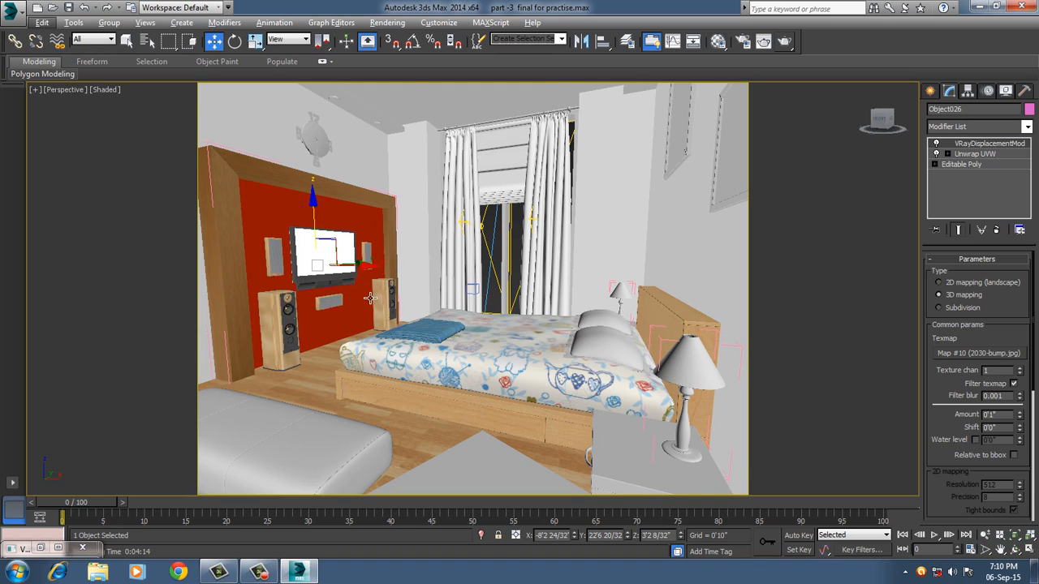
{"action": "key", "text": "z"}
{"action": "middle_click_drag", "start_coordinate": [359, 297], "coordinate": [422, 308], "text": "alt"}
{"action": "scroll", "coordinate": [421, 306], "scroll_direction": "up", "scroll_amount": 2}
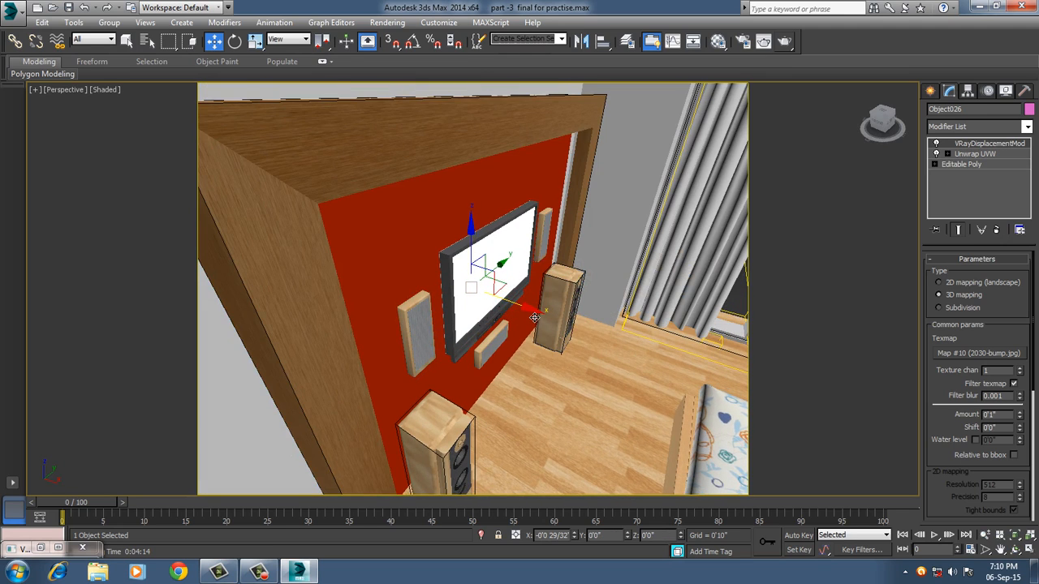
{"action": "left_click_drag", "start_coordinate": [534, 317], "coordinate": [531, 316]}
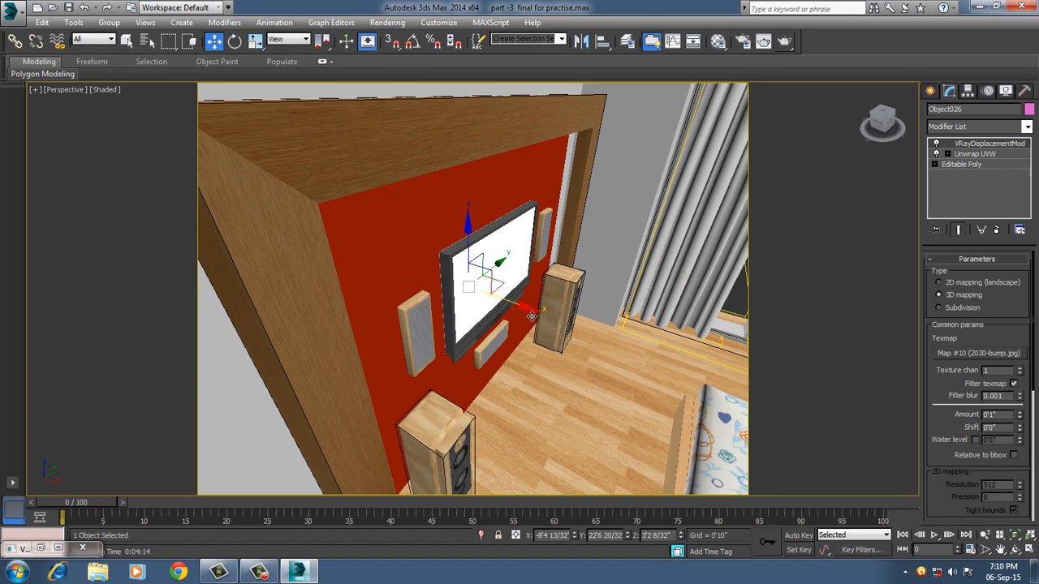
{"action": "scroll", "coordinate": [532, 316], "scroll_direction": "down", "scroll_amount": 2}
{"action": "key", "text": "c"}
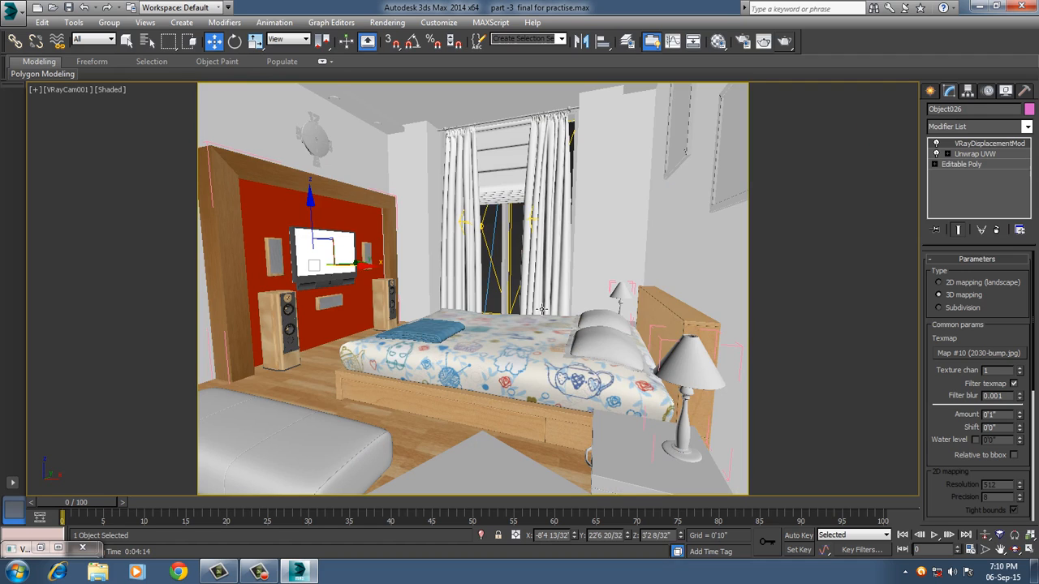
Show edged faces in the camera view and assign the patterned bedspread material to both pillows on the bed.
{"action": "key", "text": "m"}
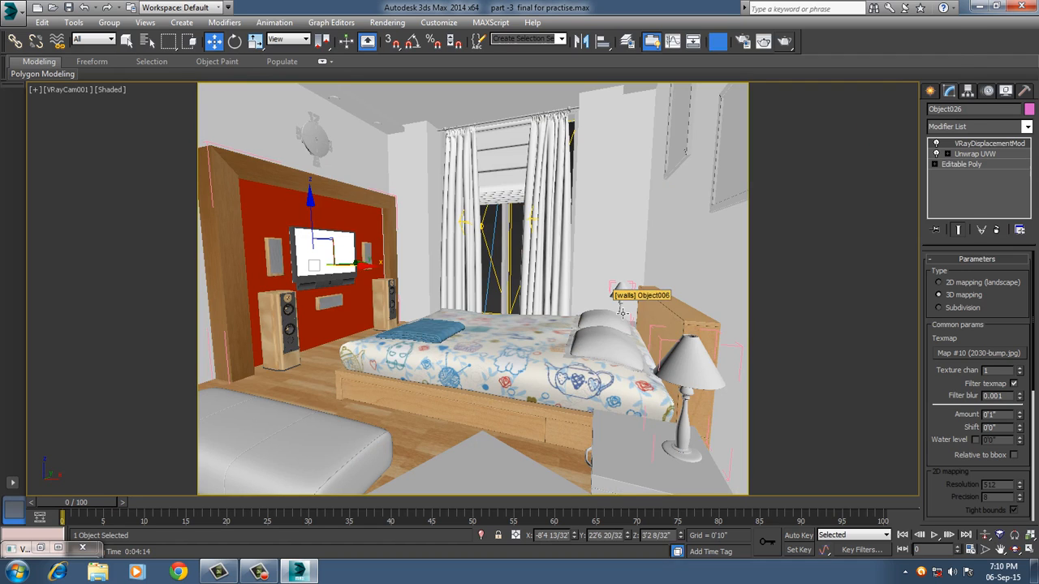
{"action": "left_click", "coordinate": [759, 132]}
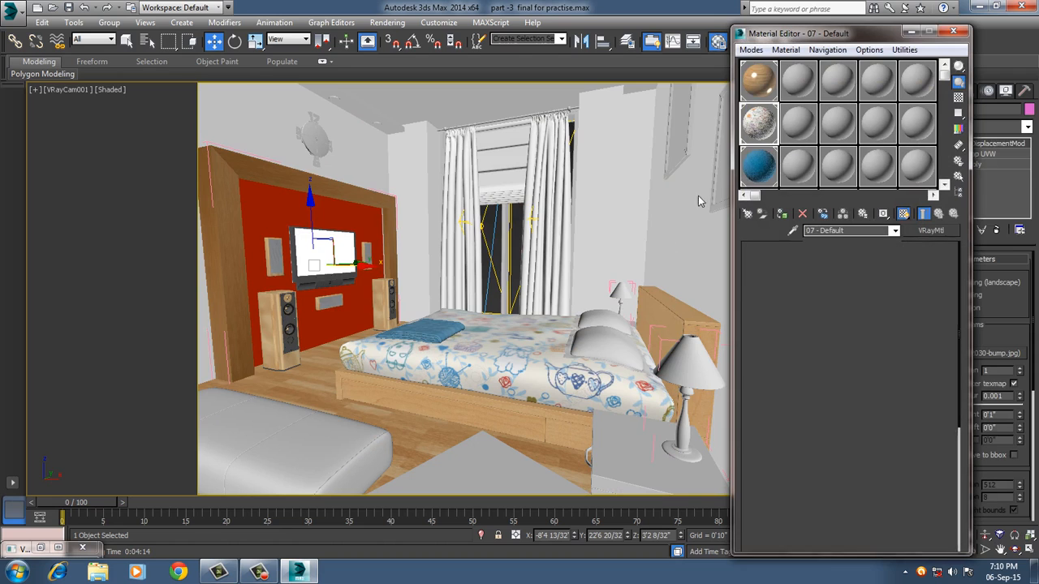
{"action": "left_click", "coordinate": [608, 350]}
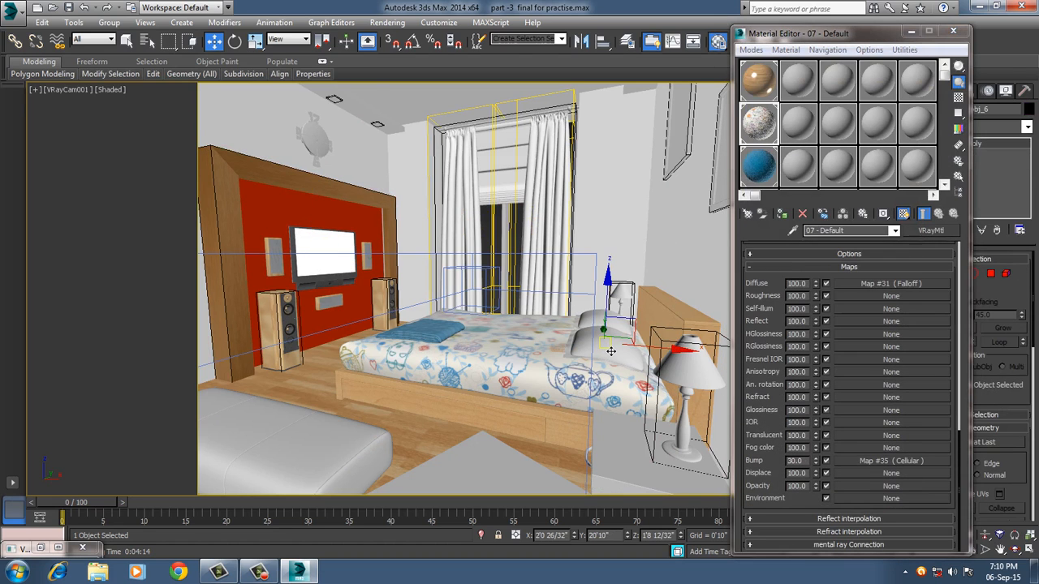
{"action": "key", "text": "F4"}
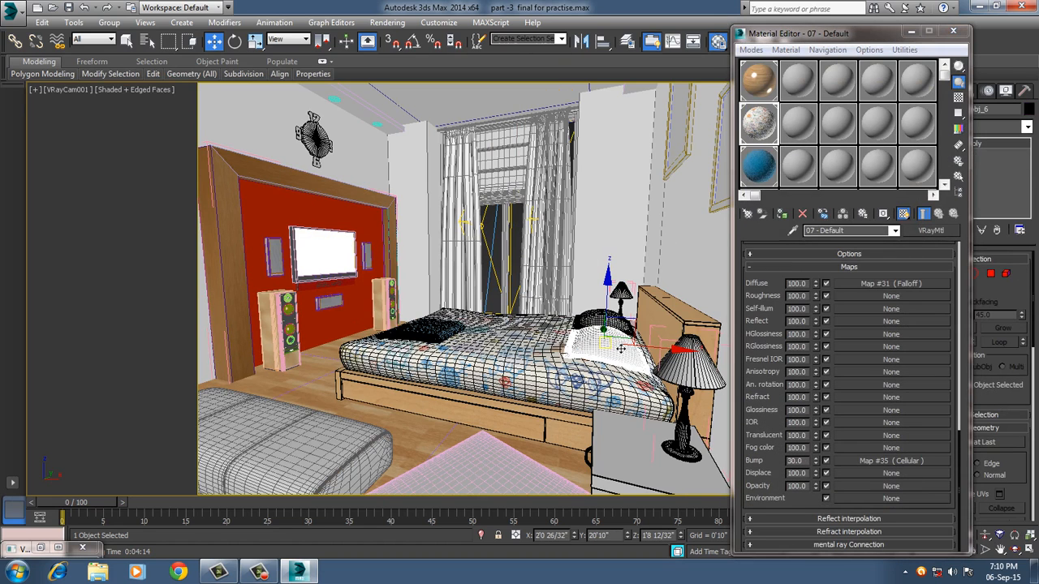
{"action": "left_click", "coordinate": [783, 214]}
{"action": "left_click", "coordinate": [603, 343]}
{"action": "left_click", "coordinate": [620, 293]}
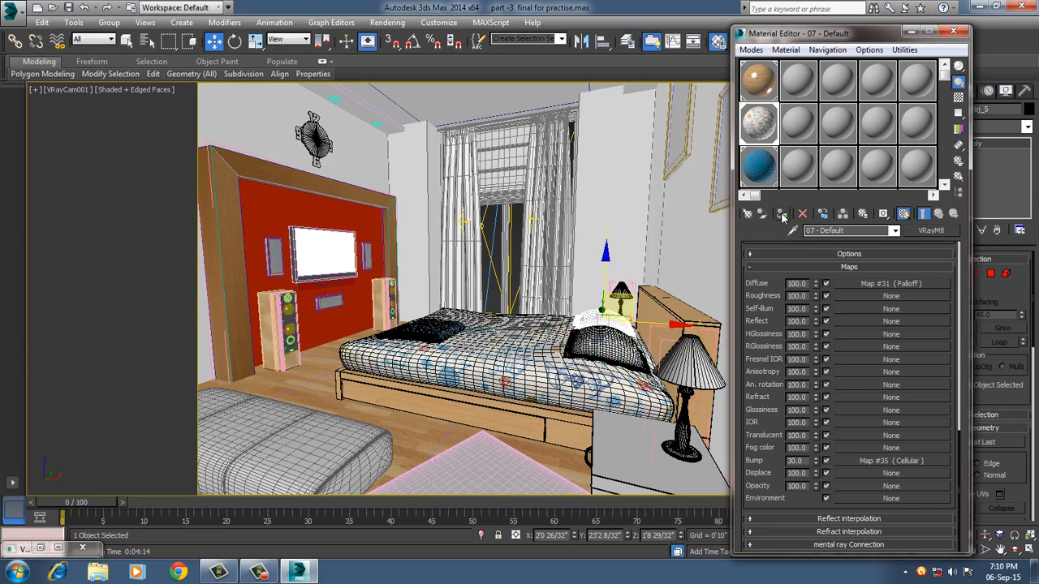
{"action": "left_click", "coordinate": [782, 214]}
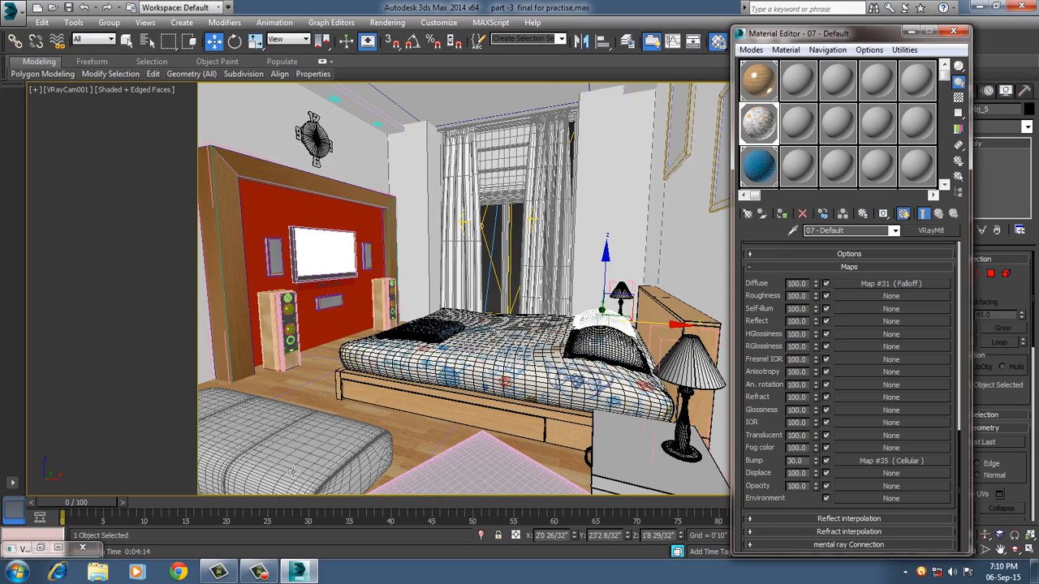
Select the pouf, reopen the last render to examine the whole bedroom, and close the frame buffer and render setup.
{"action": "left_click", "coordinate": [319, 461]}
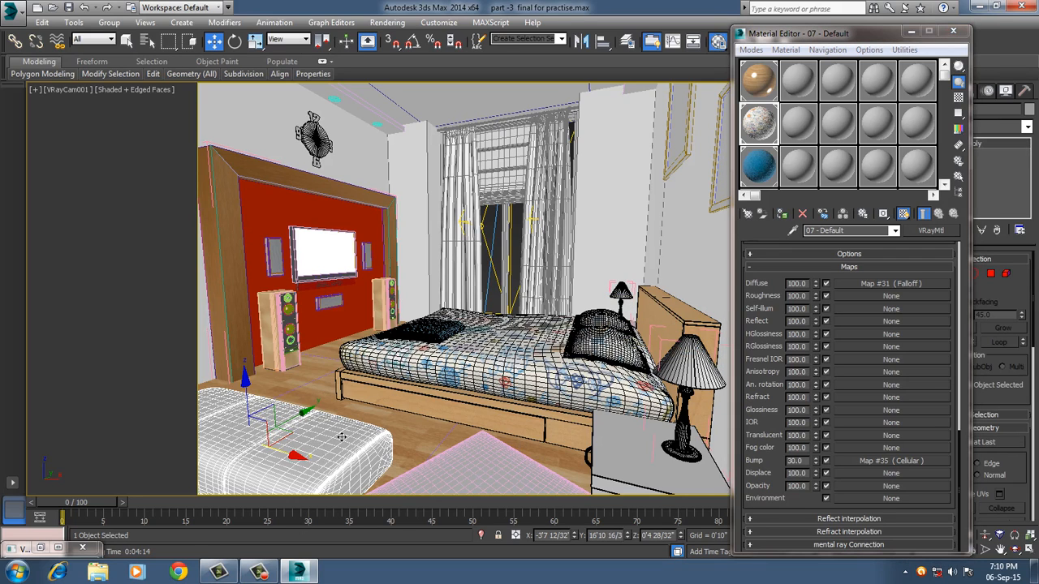
{"action": "left_click", "coordinate": [952, 31]}
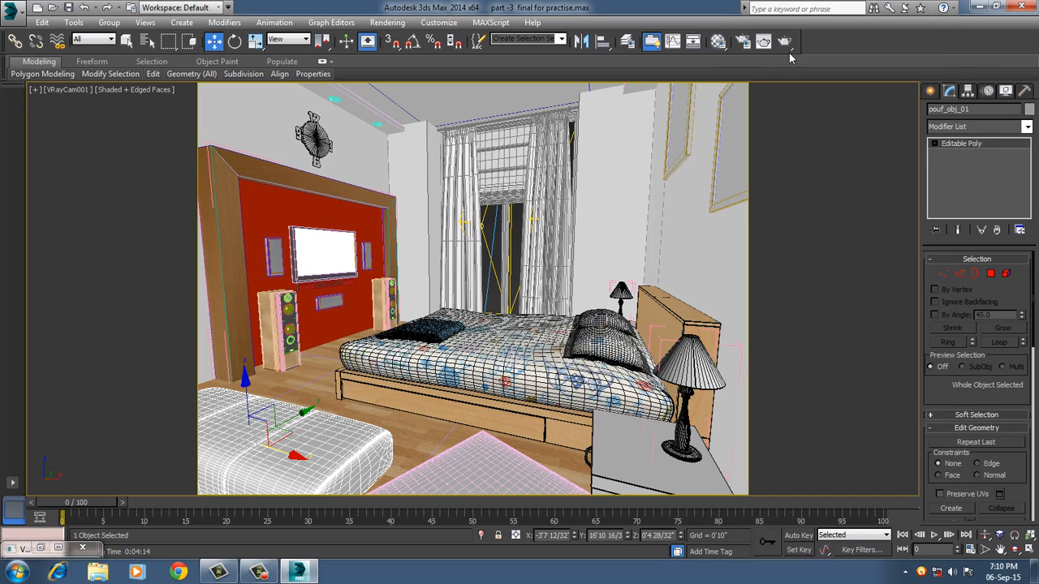
{"action": "left_click", "coordinate": [743, 42]}
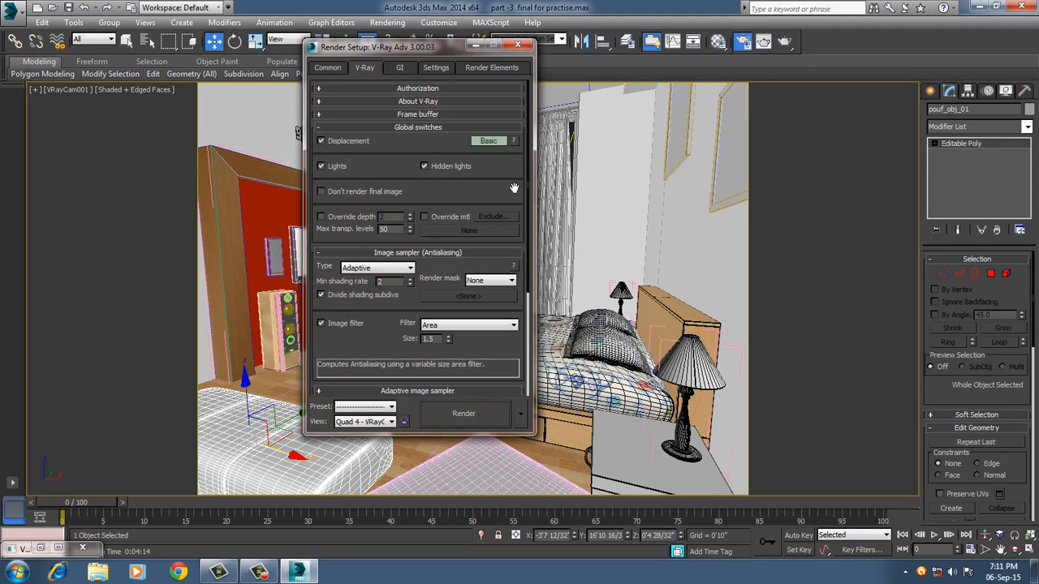
{"action": "left_click", "coordinate": [417, 115]}
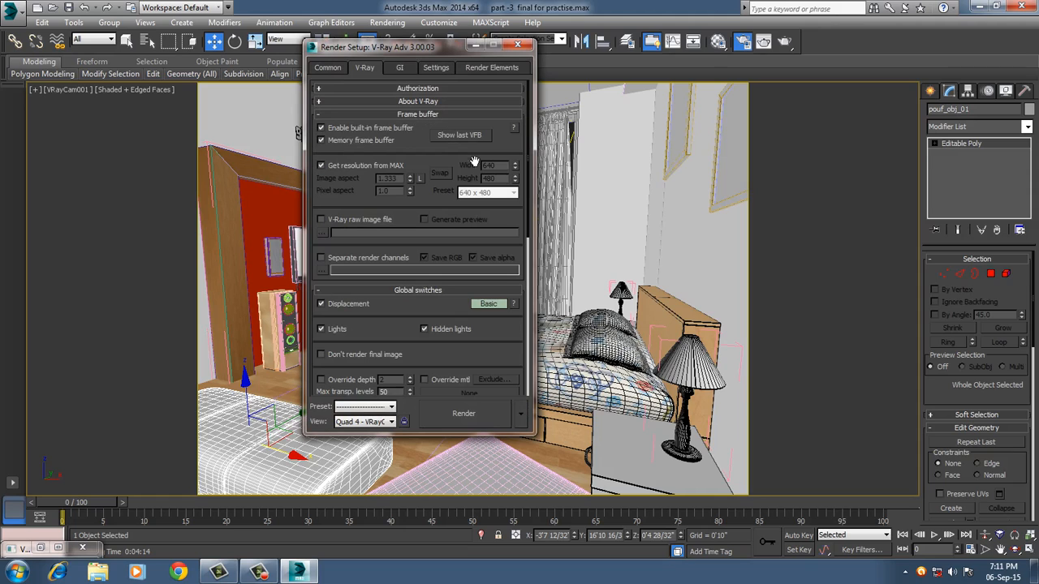
{"action": "left_click", "coordinate": [465, 135]}
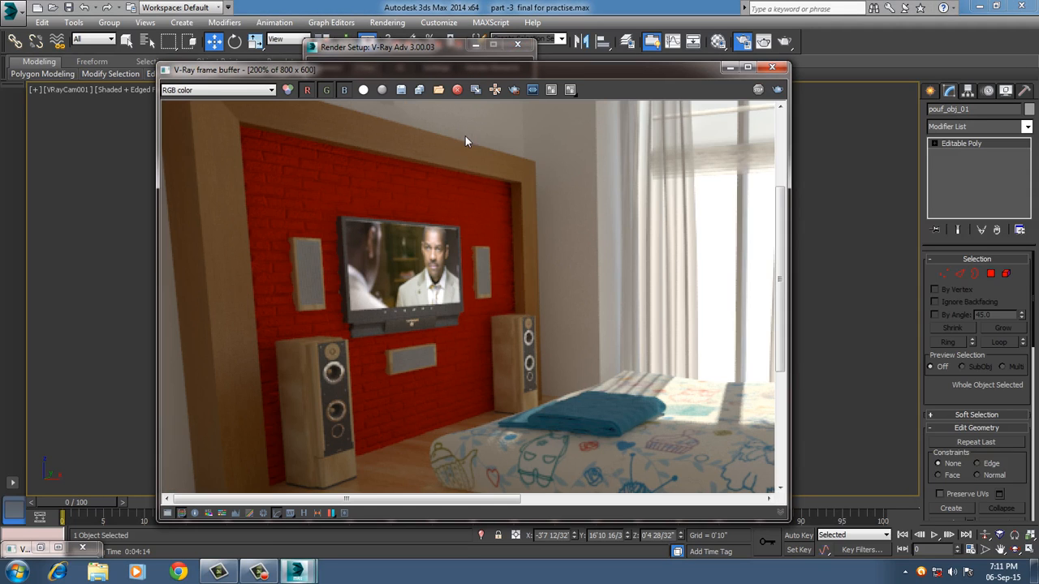
{"action": "scroll", "coordinate": [603, 374], "scroll_direction": "down", "scroll_amount": 2}
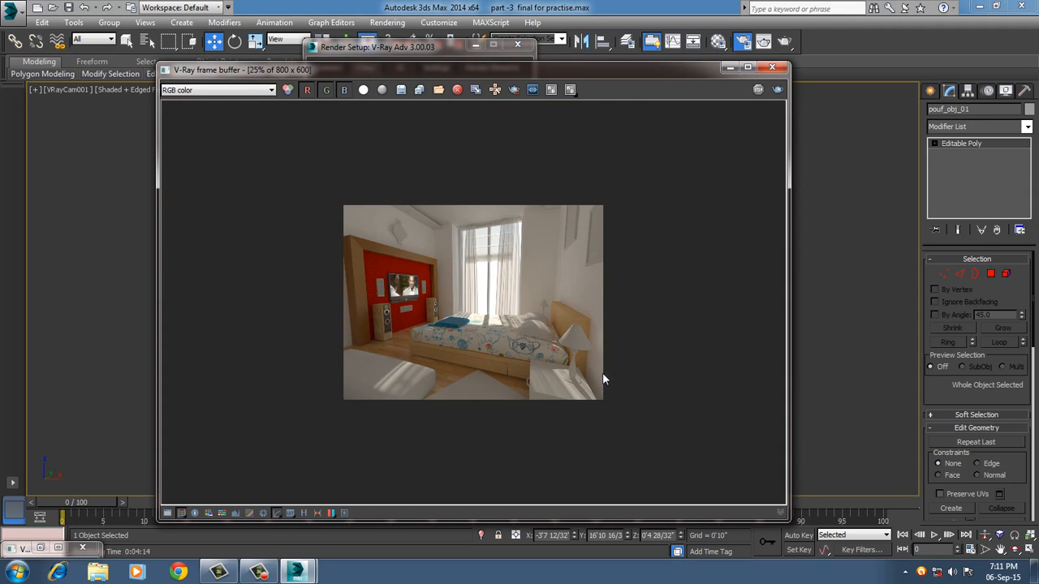
{"action": "scroll", "coordinate": [603, 374], "scroll_direction": "up", "scroll_amount": 1}
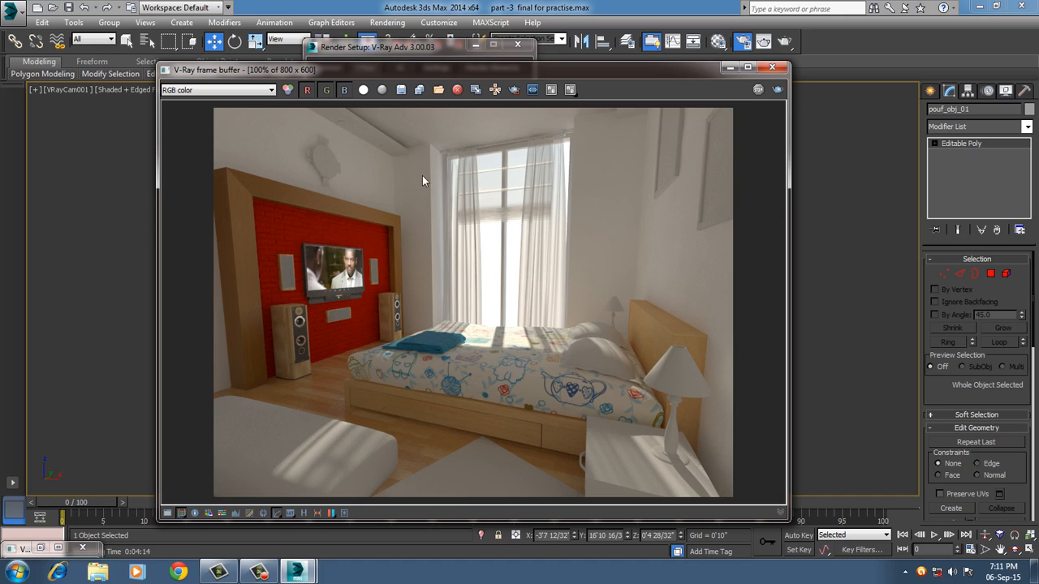
{"action": "left_click", "coordinate": [772, 67]}
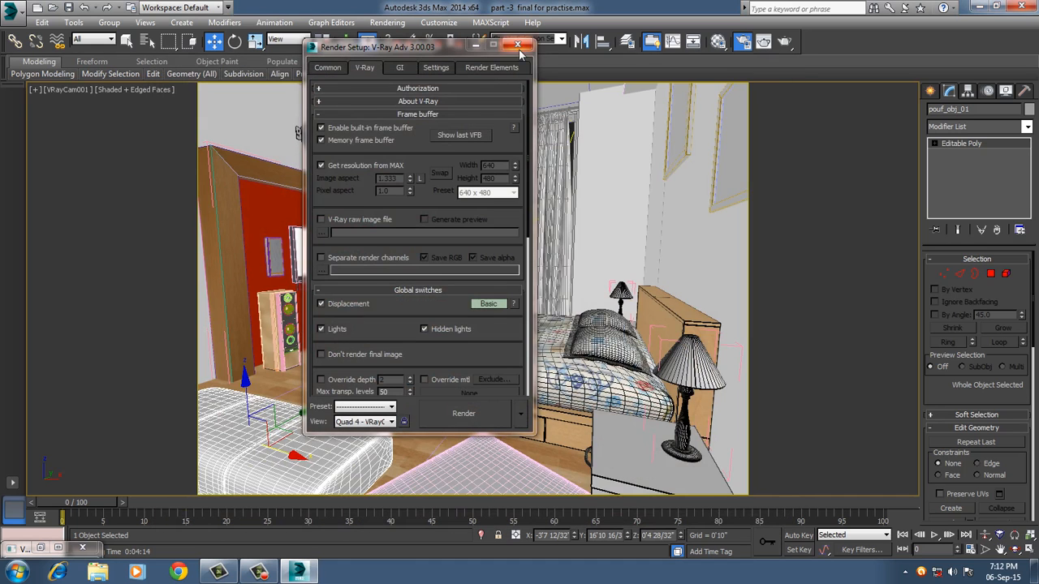
{"action": "left_click", "coordinate": [516, 45]}
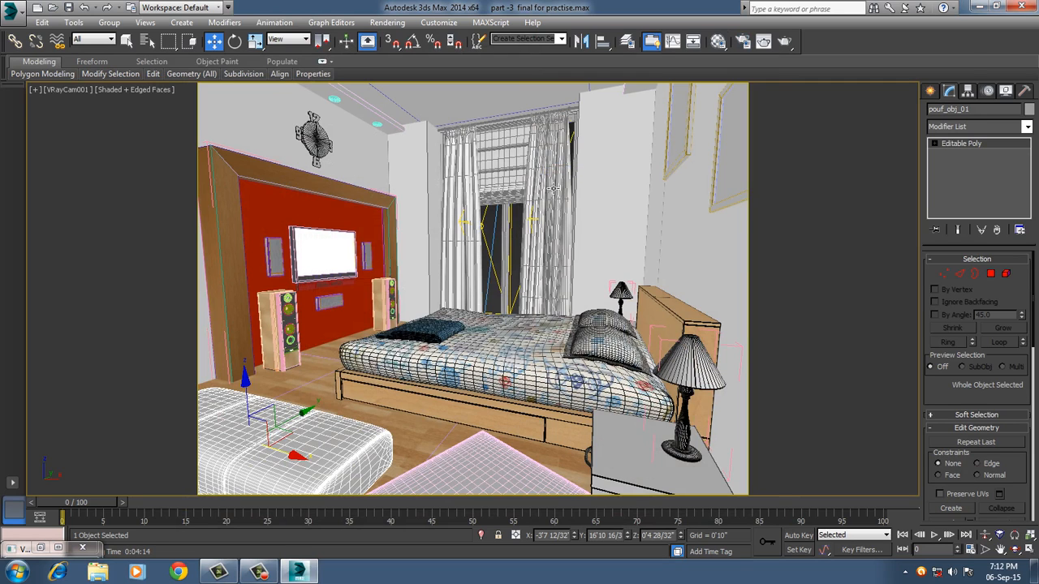
Load the room wall's material from the scene into an empty sample slot of the Material Editor.
{"action": "left_click", "coordinate": [717, 41]}
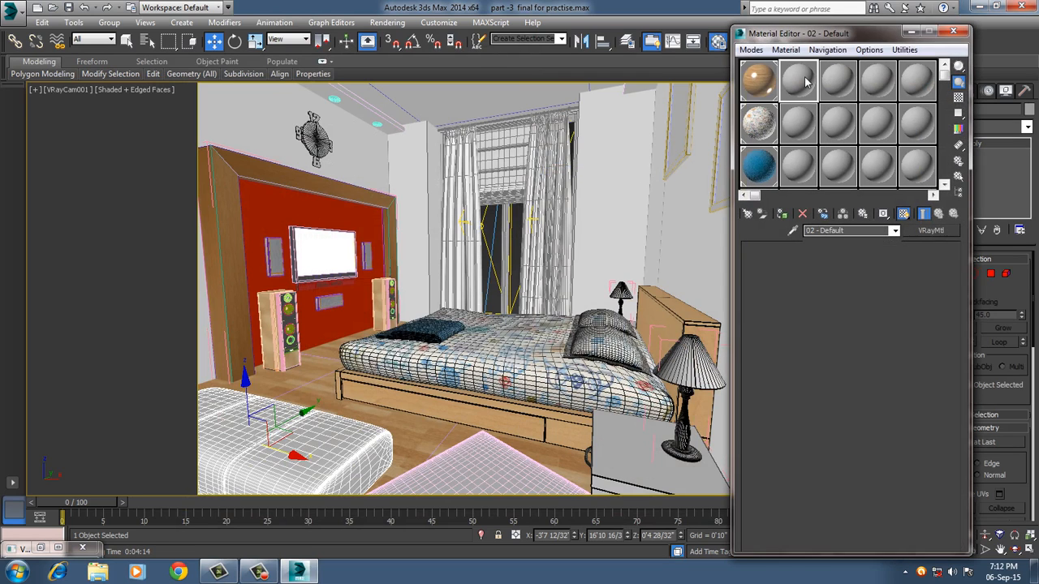
{"action": "left_click", "coordinate": [785, 50]}
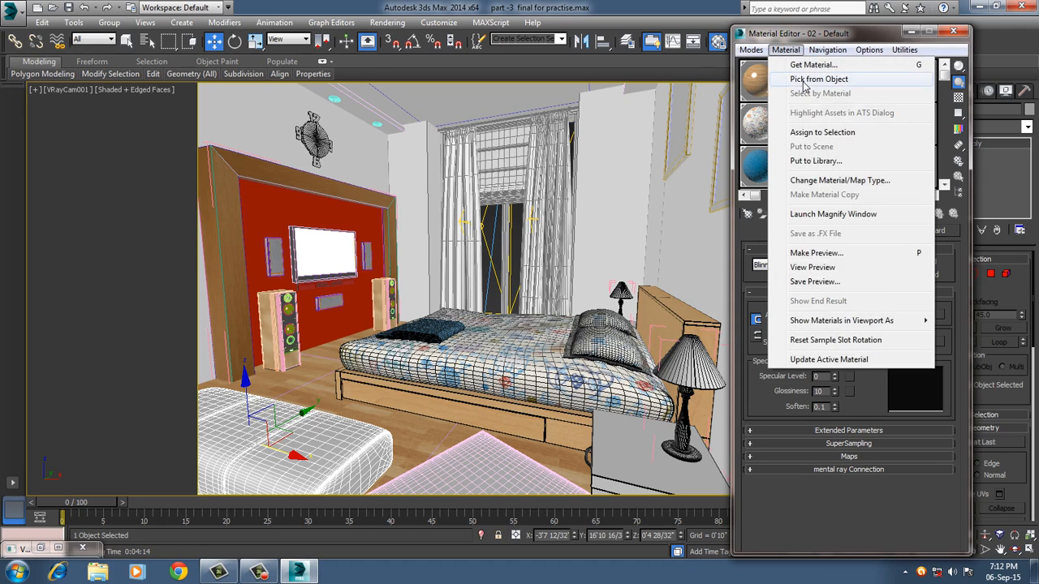
{"action": "left_click", "coordinate": [805, 79]}
{"action": "left_click", "coordinate": [270, 131]}
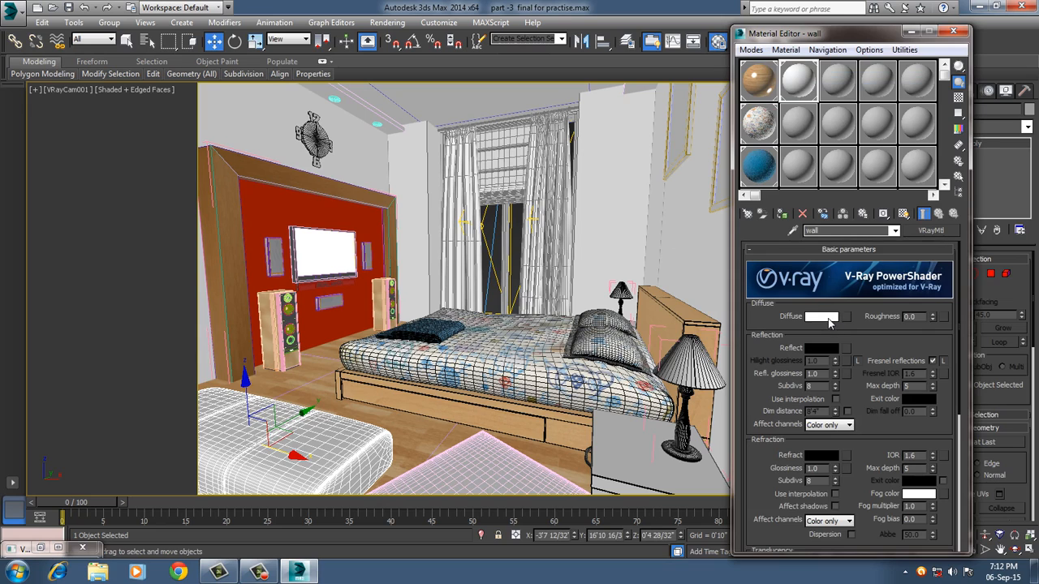
Set the wall material's diffuse to a blue sampled from the bedspread (RGB 19, 68, 124) and its roughness to 0.5.
{"action": "left_click", "coordinate": [821, 316]}
{"action": "left_click", "coordinate": [268, 190]}
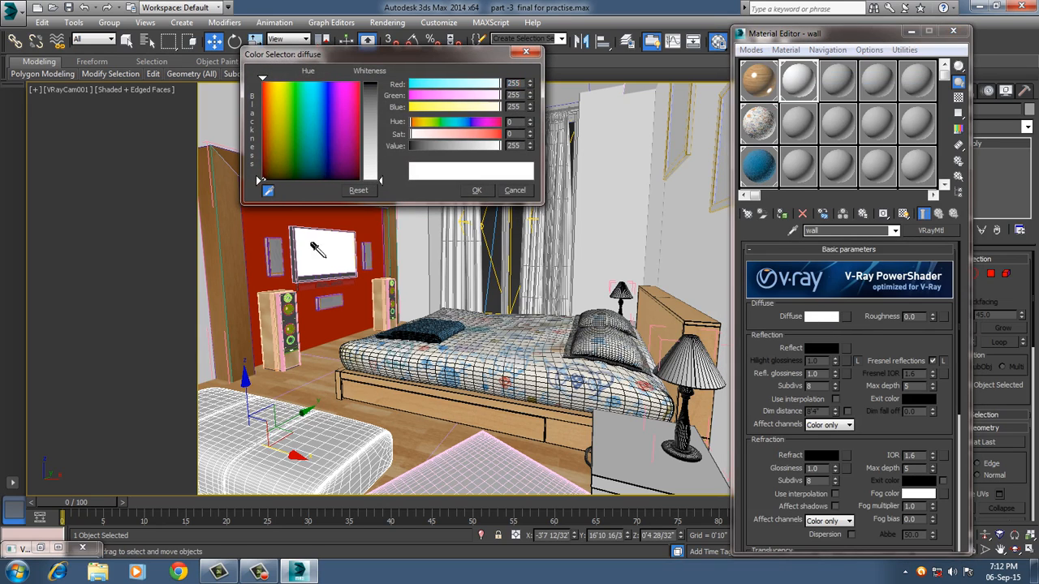
{"action": "left_click", "coordinate": [447, 351]}
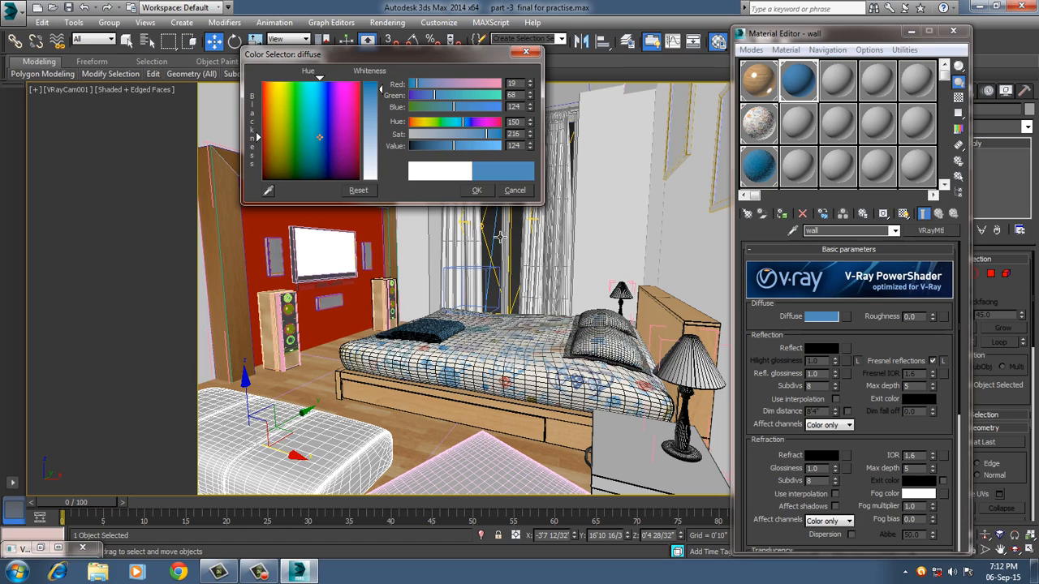
{"action": "left_click", "coordinate": [476, 190]}
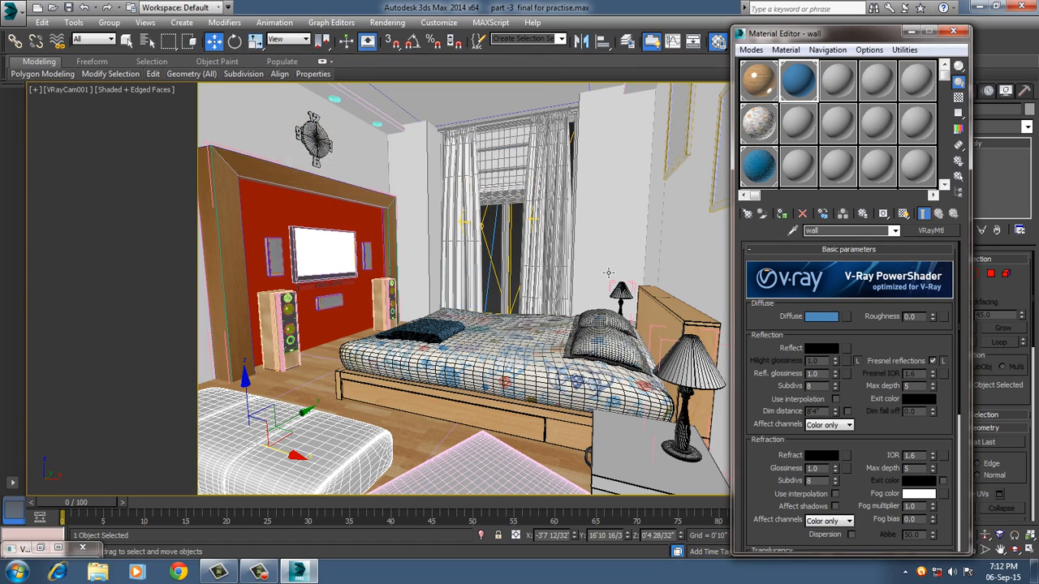
{"action": "double_click", "coordinate": [910, 316]}
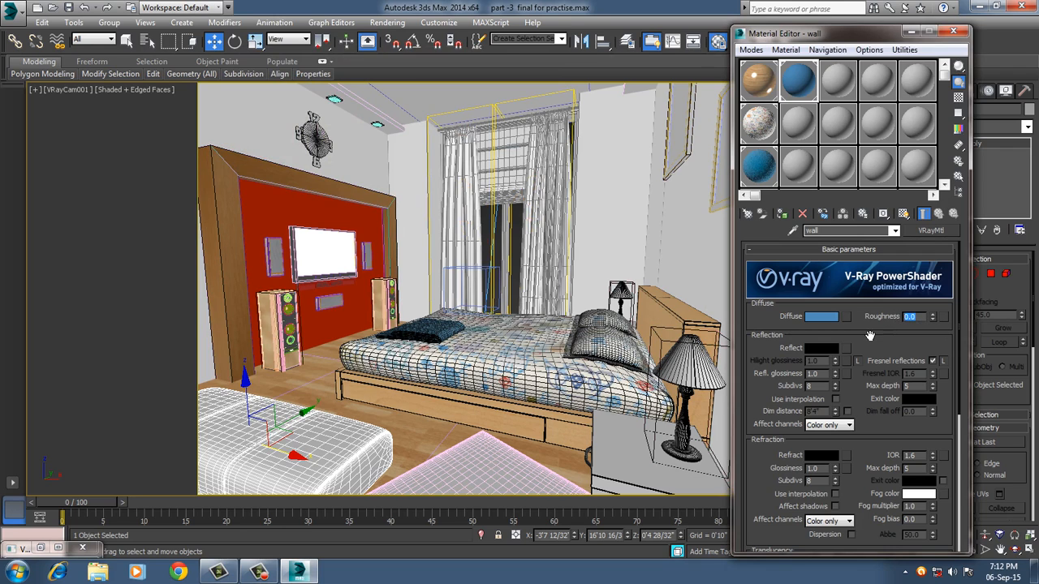
{"action": "type", "text": "0.5"}
{"action": "key", "text": "Return"}
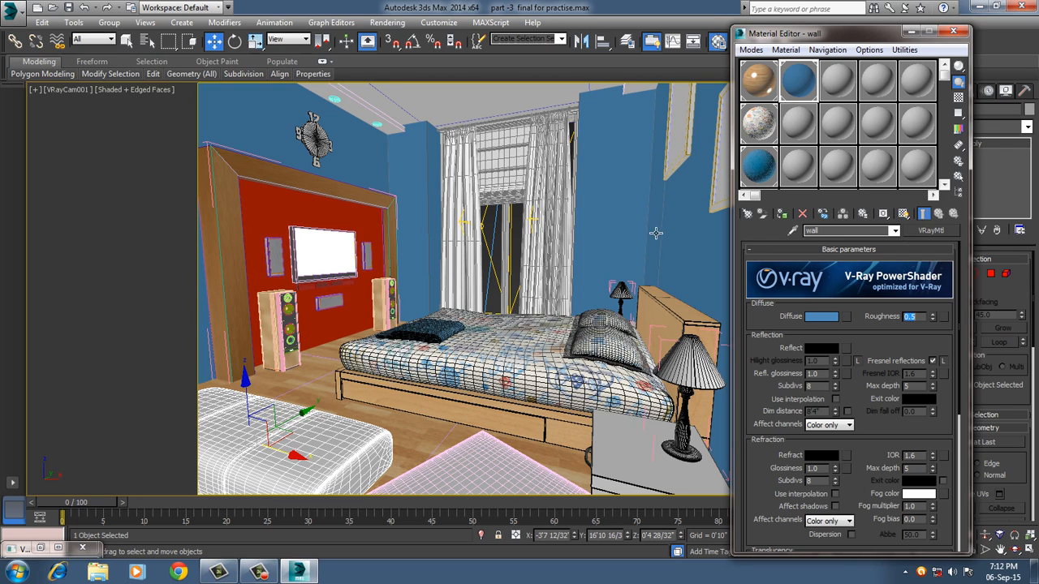
Load the TV wall panel's red material into another empty sample slot and set its diffuse color to white (RGB 255, 255, 255).
{"action": "left_click", "coordinate": [797, 166]}
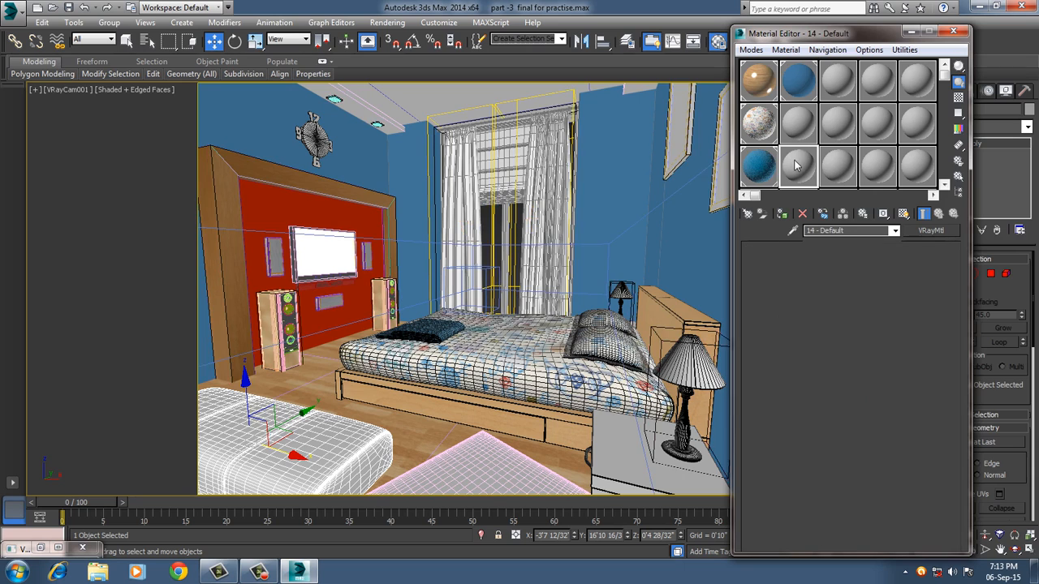
{"action": "left_click", "coordinate": [786, 50]}
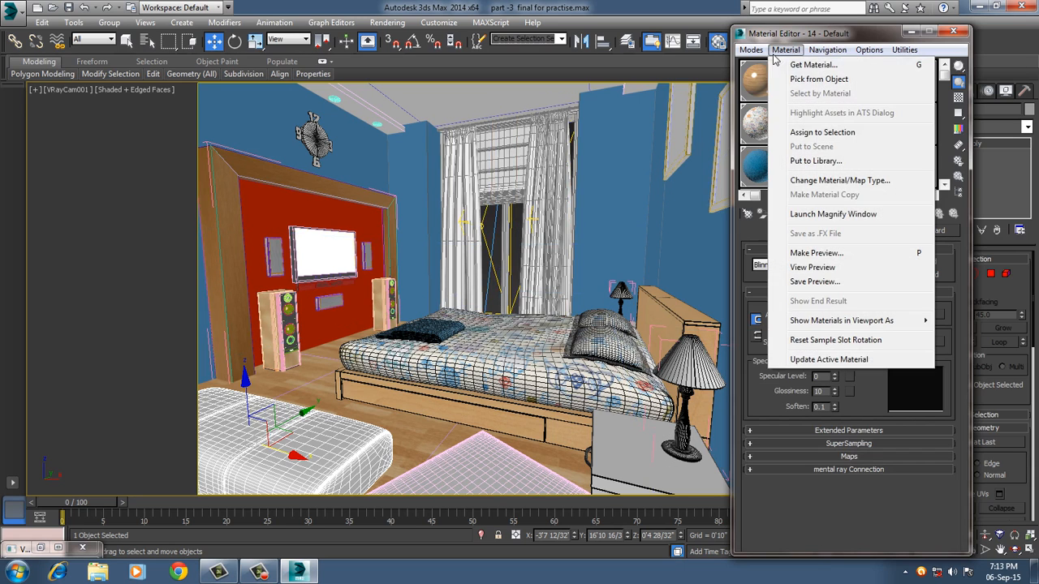
{"action": "left_click", "coordinate": [807, 81]}
{"action": "left_click", "coordinate": [278, 213]}
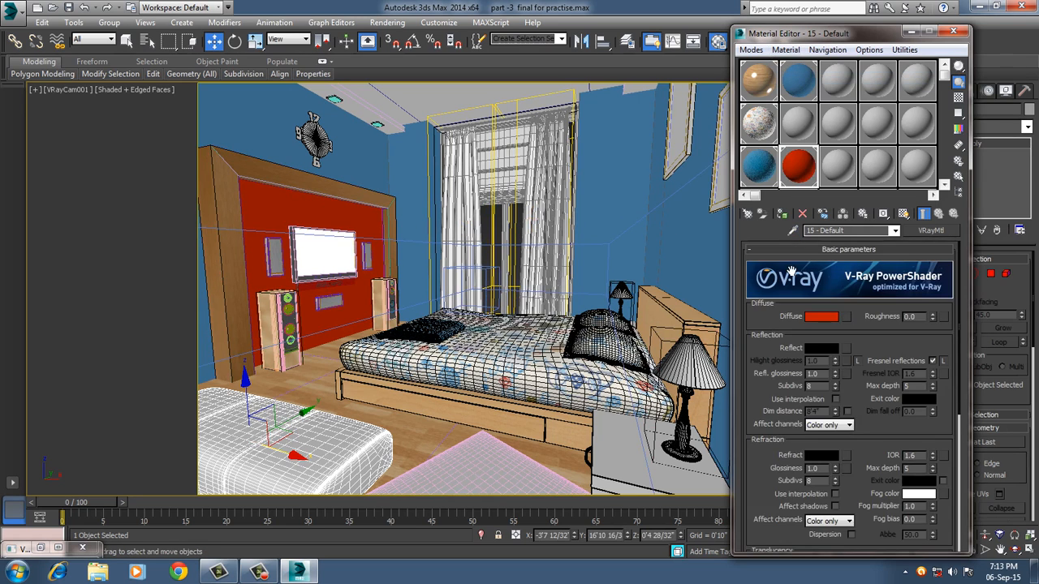
{"action": "left_click", "coordinate": [813, 319]}
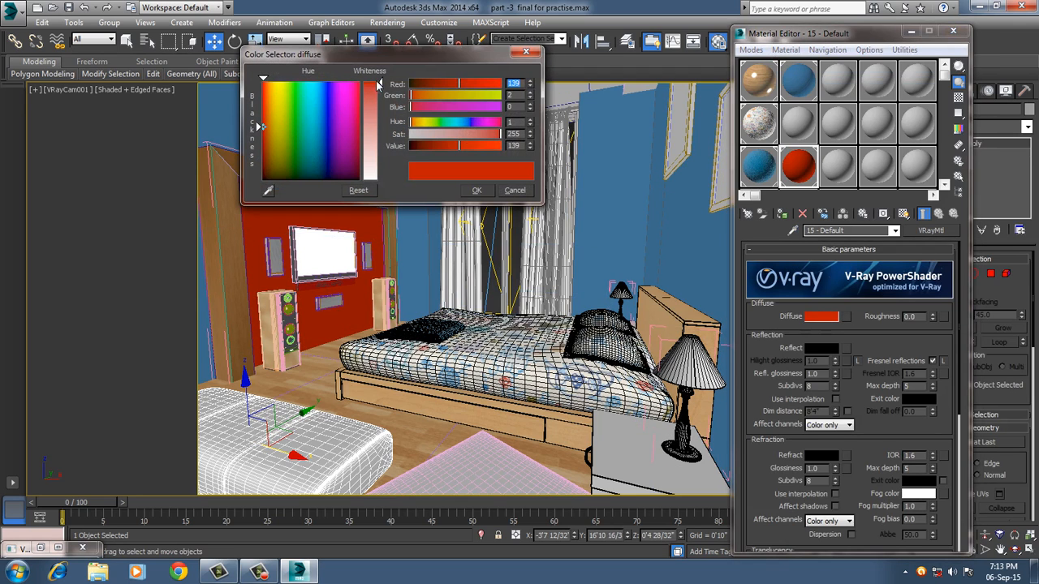
{"action": "left_click_drag", "start_coordinate": [379, 85], "coordinate": [369, 187]}
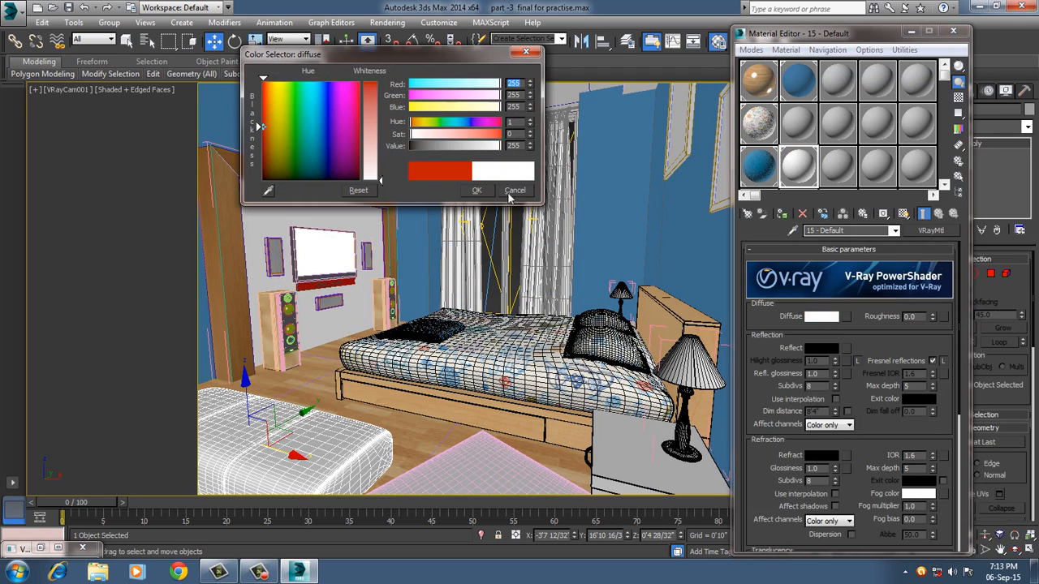
{"action": "left_click", "coordinate": [477, 190]}
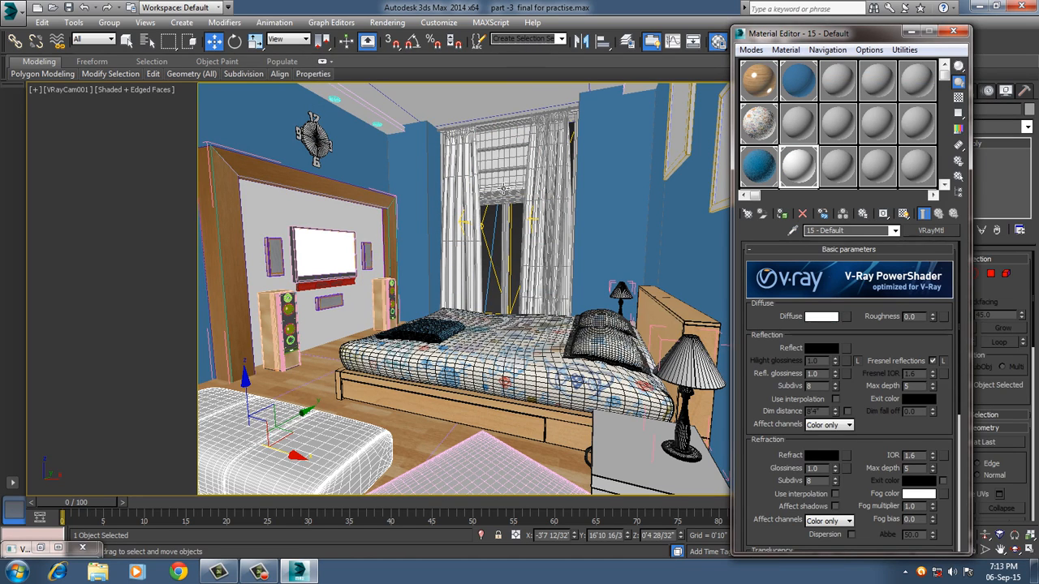
Select the ceiling, load its material from the scene into an empty sample slot, and close the Material Editor.
{"action": "left_click", "coordinate": [451, 111]}
{"action": "left_click", "coordinate": [452, 111]}
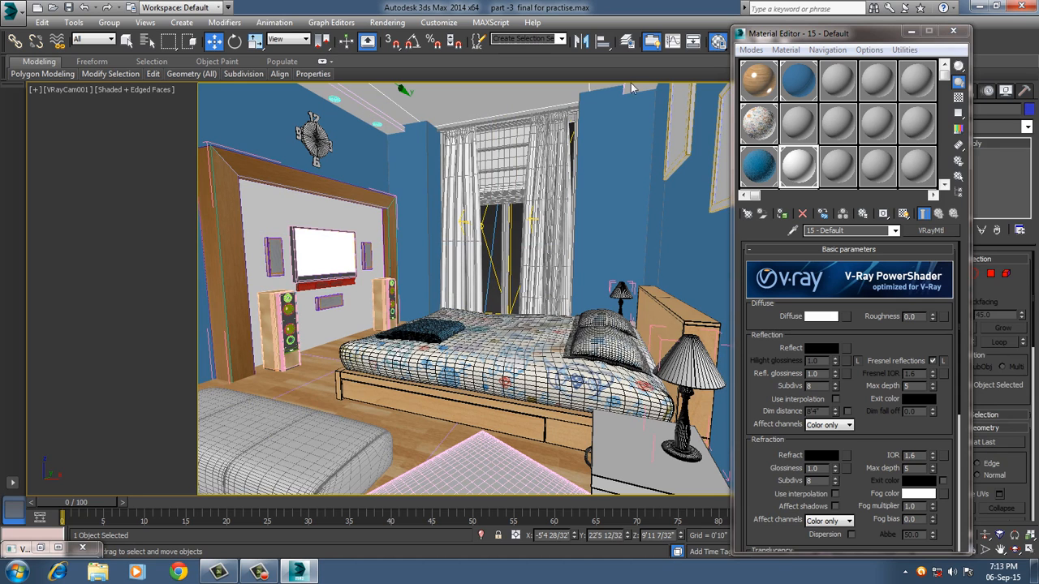
{"action": "left_click", "coordinate": [798, 78]}
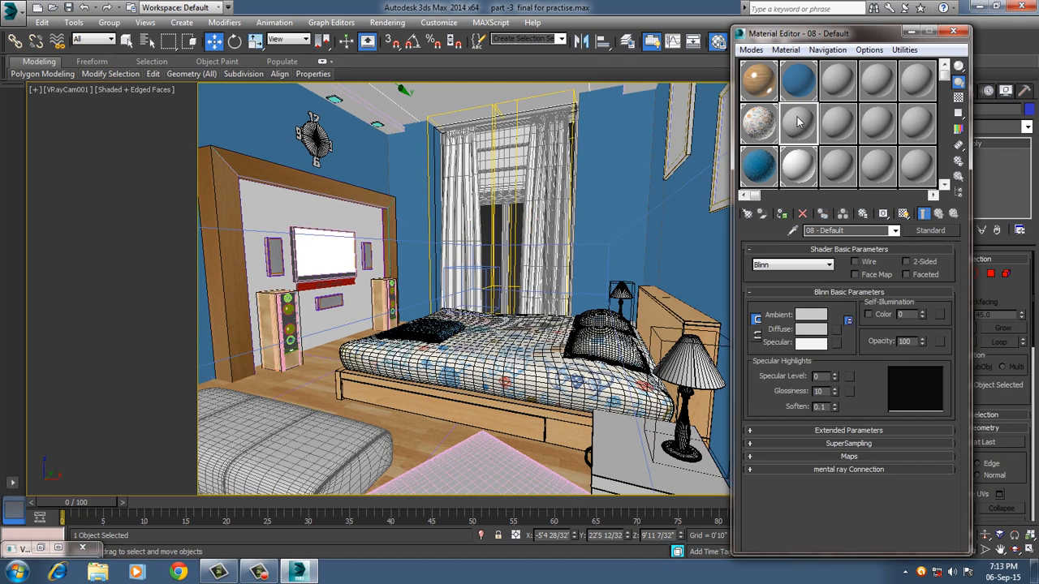
{"action": "left_click", "coordinate": [785, 50]}
{"action": "left_click", "coordinate": [824, 77]}
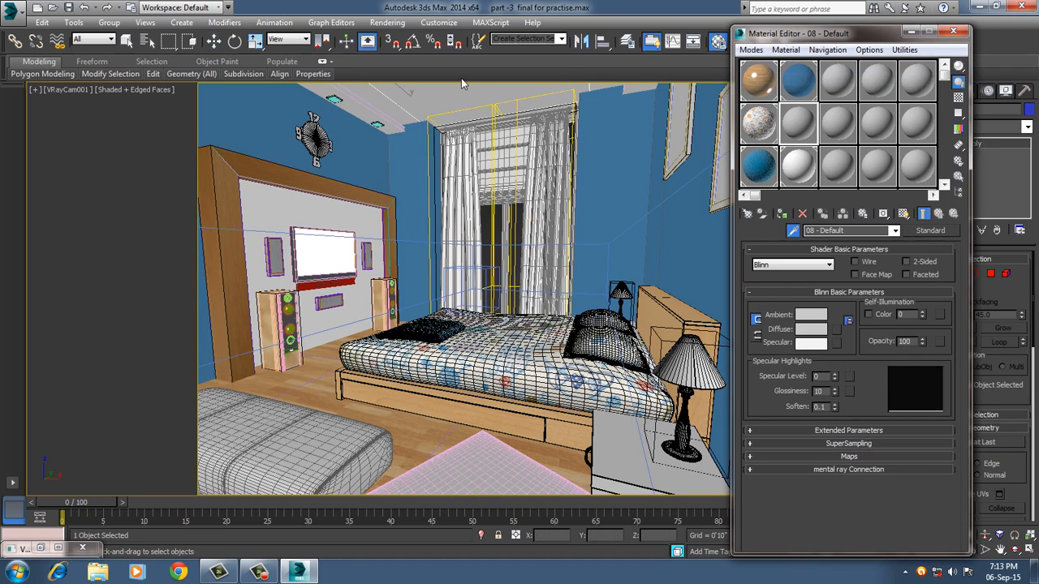
{"action": "left_click", "coordinate": [444, 107]}
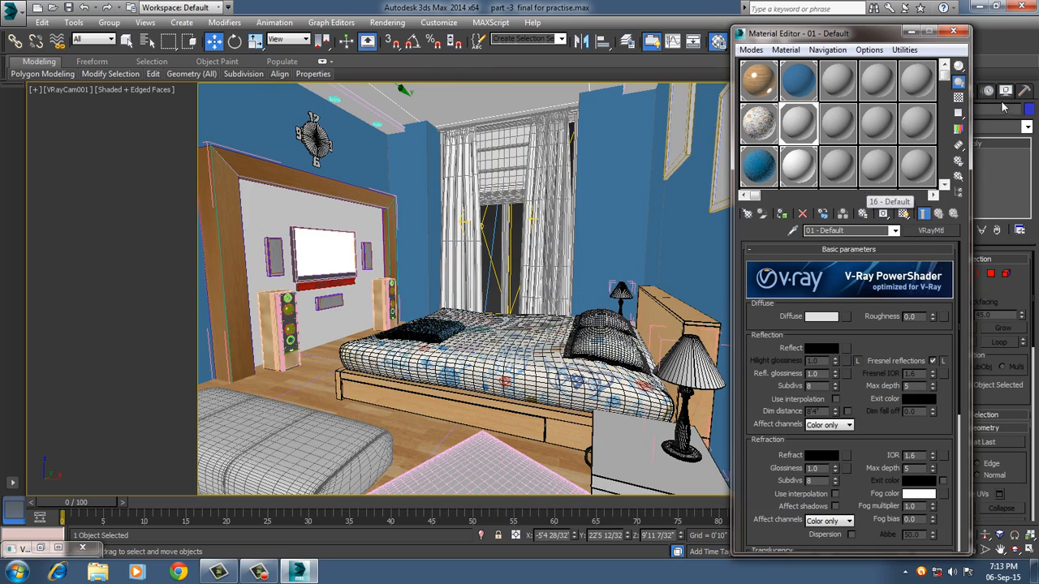
{"action": "left_click", "coordinate": [960, 34]}
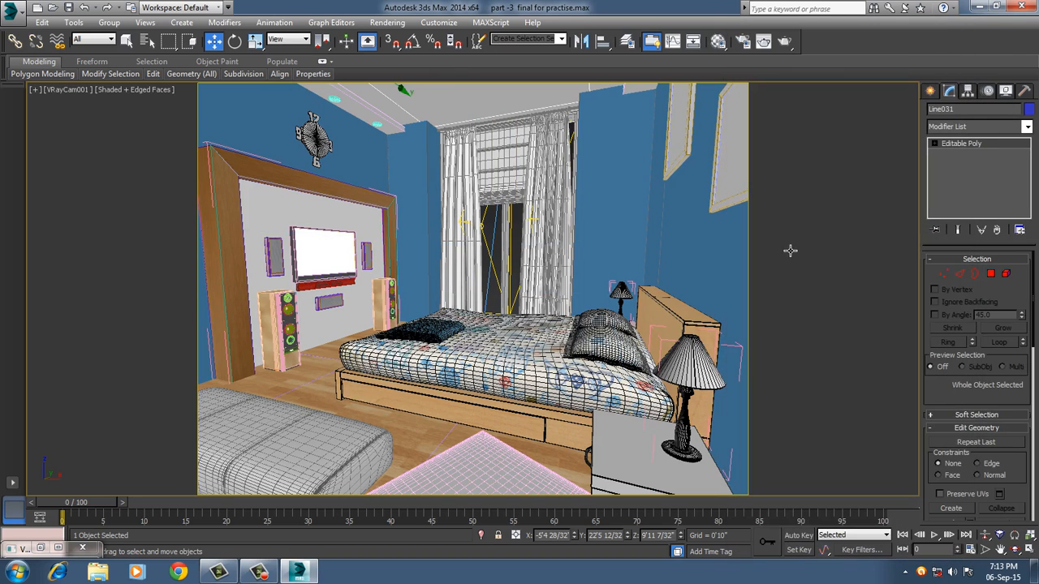
Select the pouf and change an empty Material Editor sample slot to a VRayMtl material.
{"action": "left_click", "coordinate": [339, 464]}
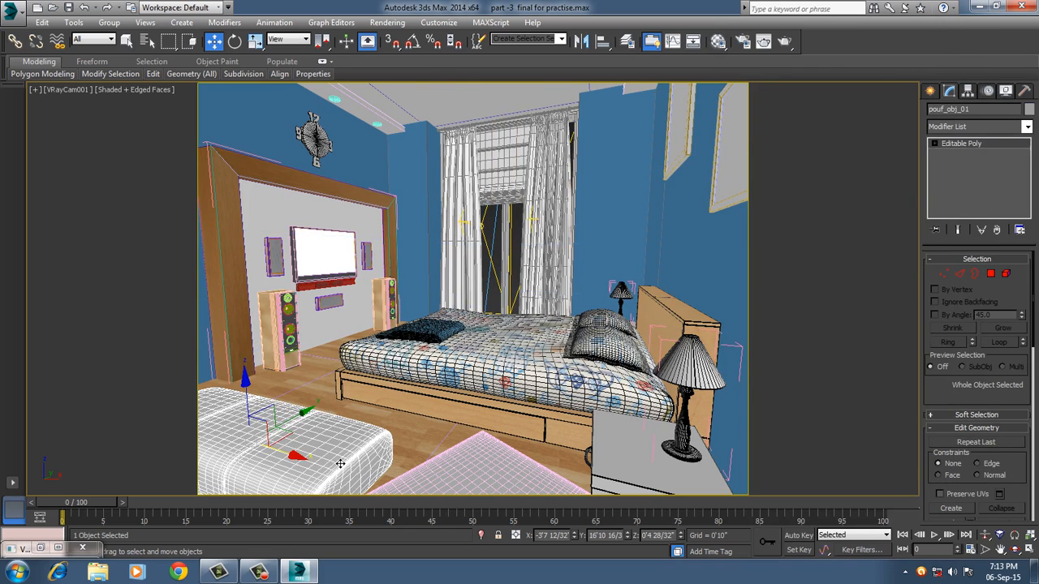
{"action": "left_click", "coordinate": [718, 40]}
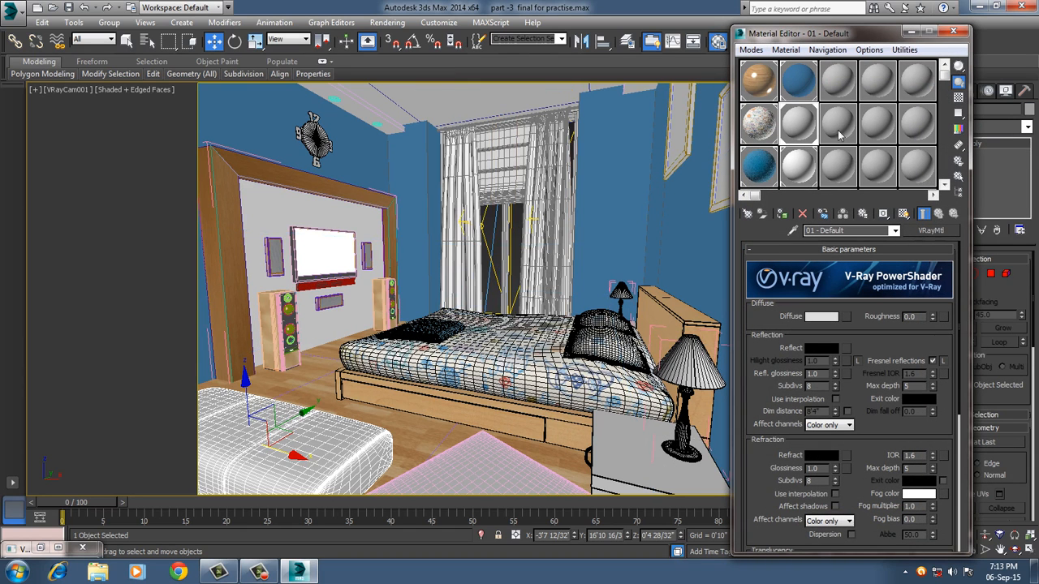
{"action": "left_click", "coordinate": [840, 126]}
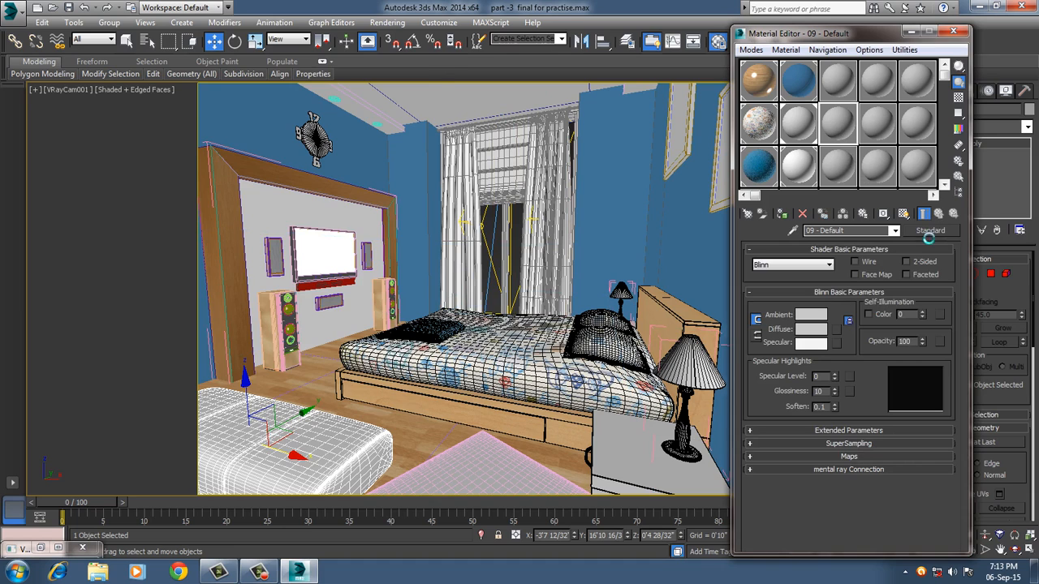
{"action": "left_click", "coordinate": [928, 230]}
{"action": "scroll", "coordinate": [236, 336], "scroll_direction": "down", "scroll_amount": 3}
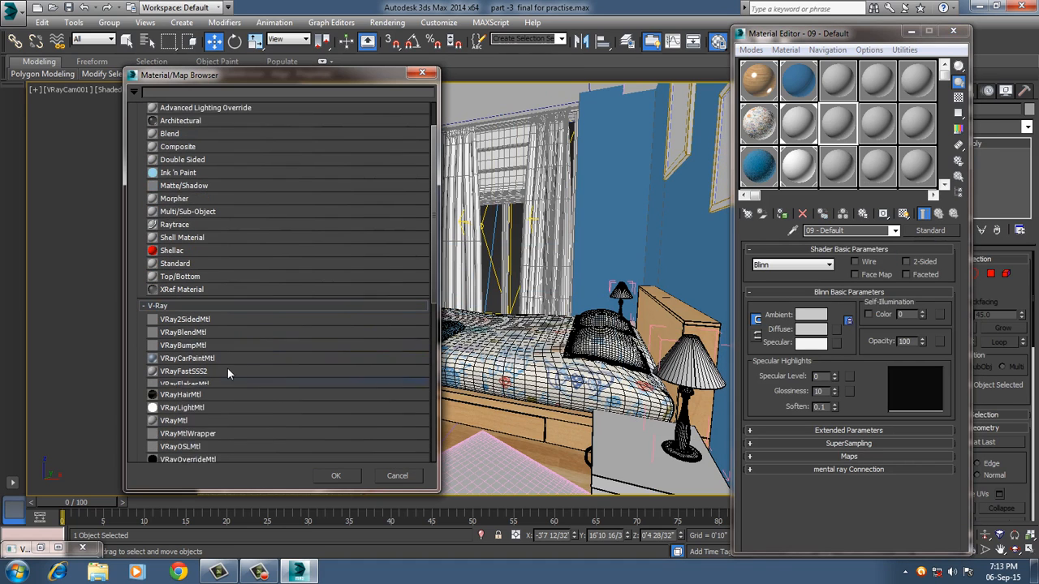
{"action": "scroll", "coordinate": [213, 383], "scroll_direction": "down", "scroll_amount": 1}
{"action": "double_click", "coordinate": [196, 401]}
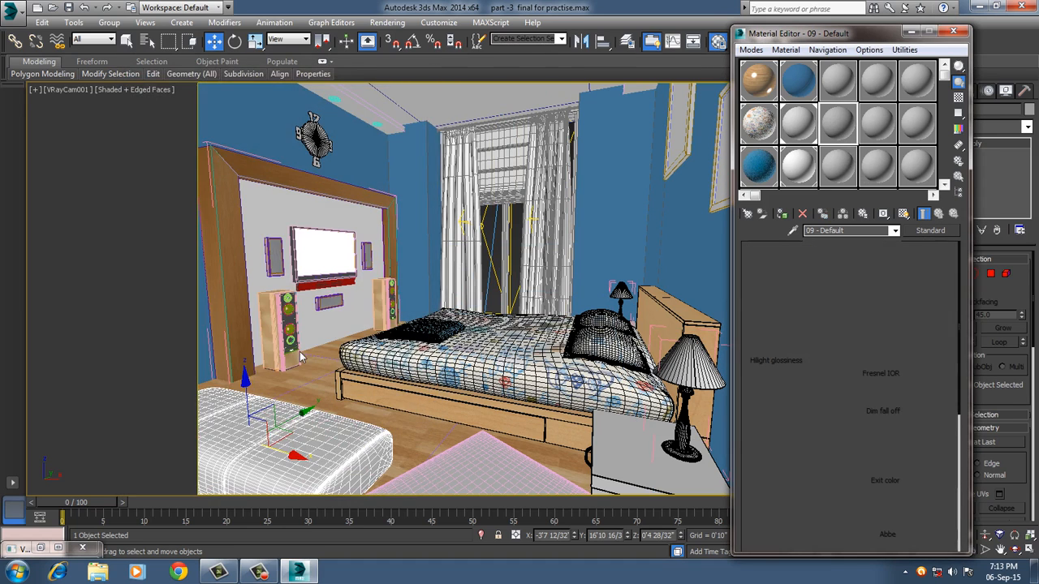
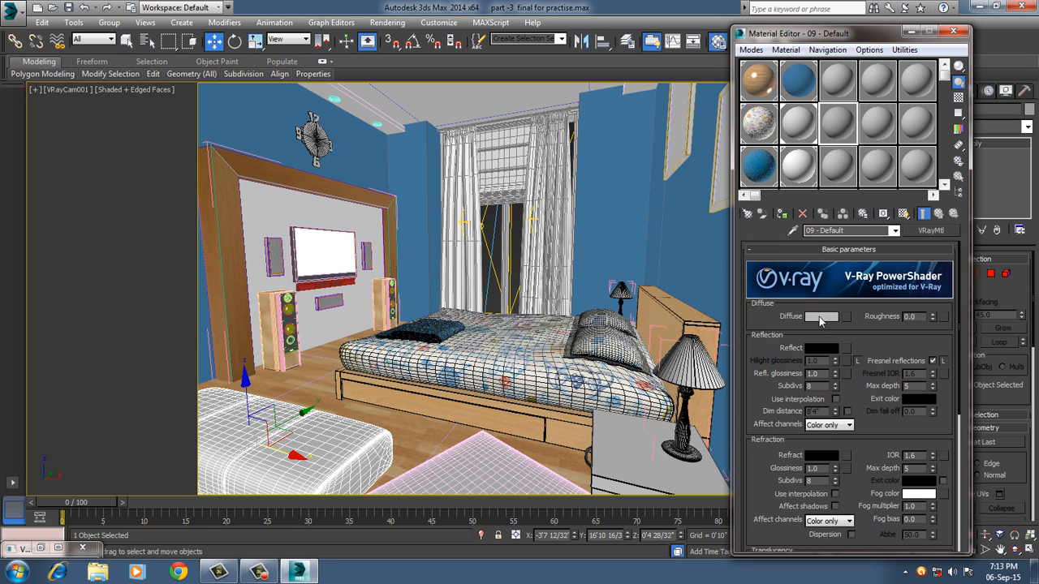
Set the pouf material's diffuse color to orange (RGB 195, 78, 32) and assign the material to the selected pouf.
{"action": "left_click", "coordinate": [820, 318]}
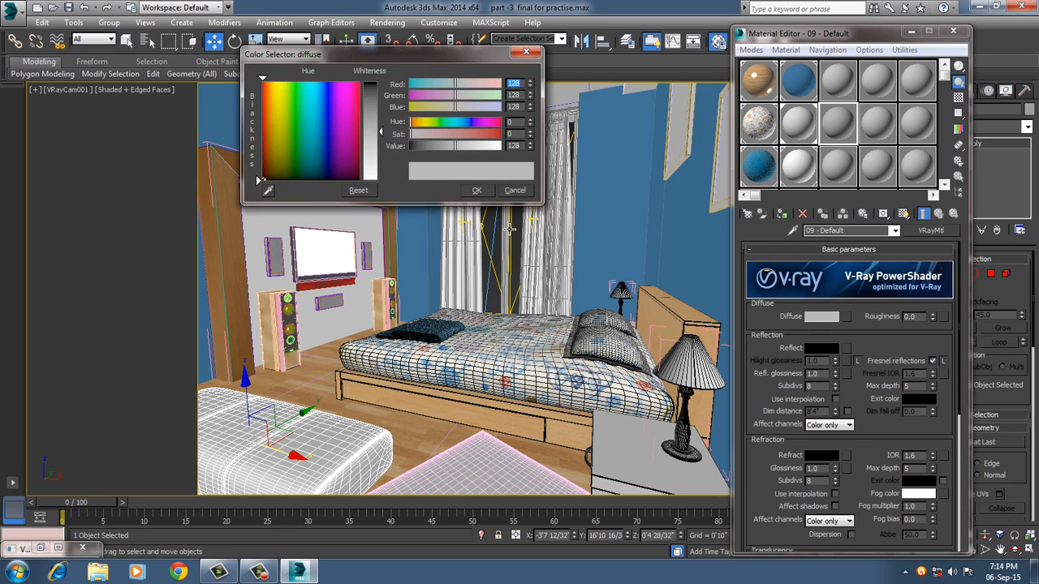
{"action": "left_click", "coordinate": [269, 190]}
{"action": "left_click", "coordinate": [272, 112]}
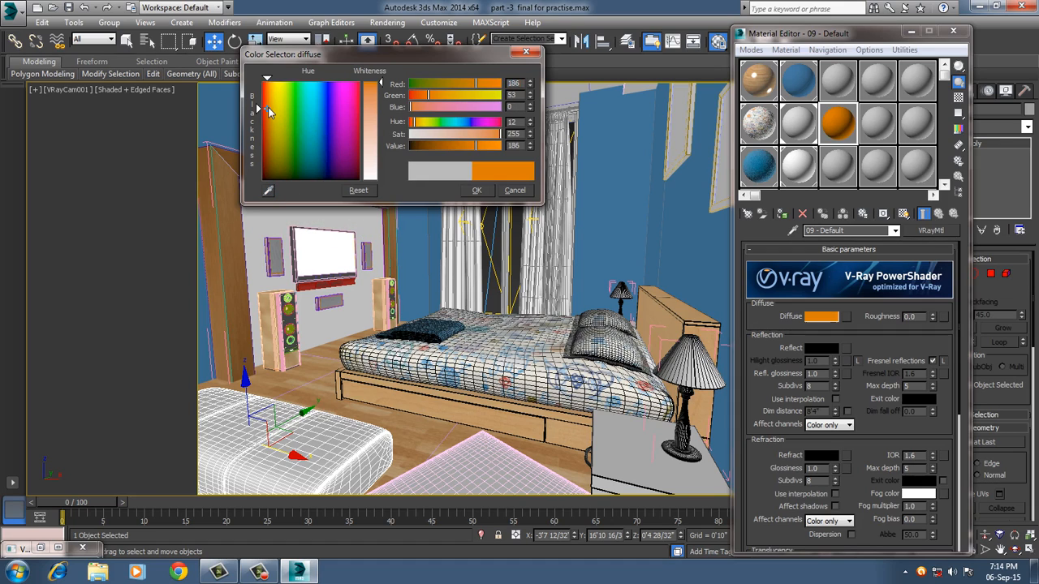
{"action": "left_click", "coordinate": [372, 101]}
{"action": "left_click_drag", "start_coordinate": [372, 101], "coordinate": [370, 95]}
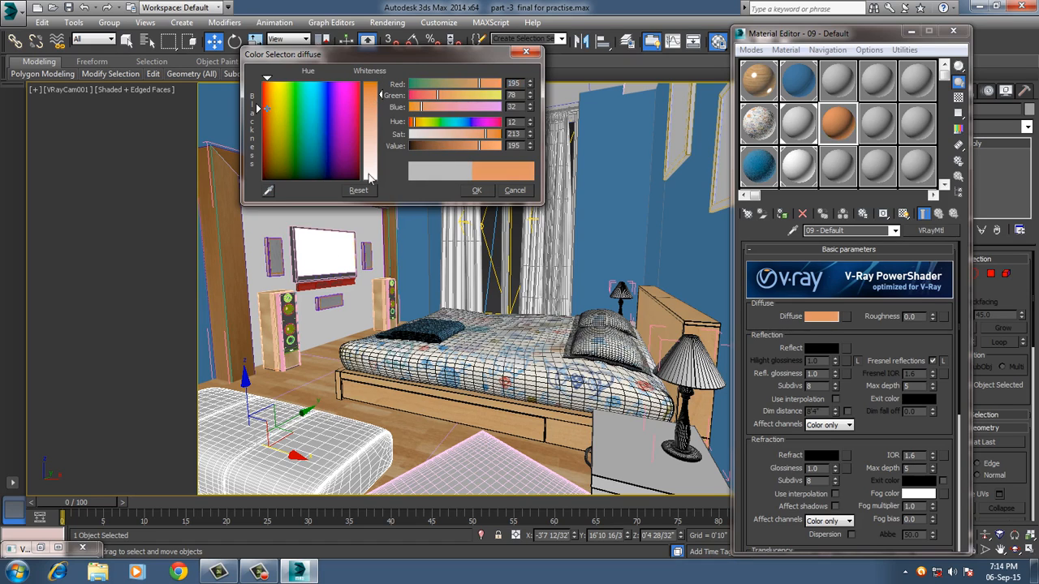
{"action": "left_click", "coordinate": [477, 191]}
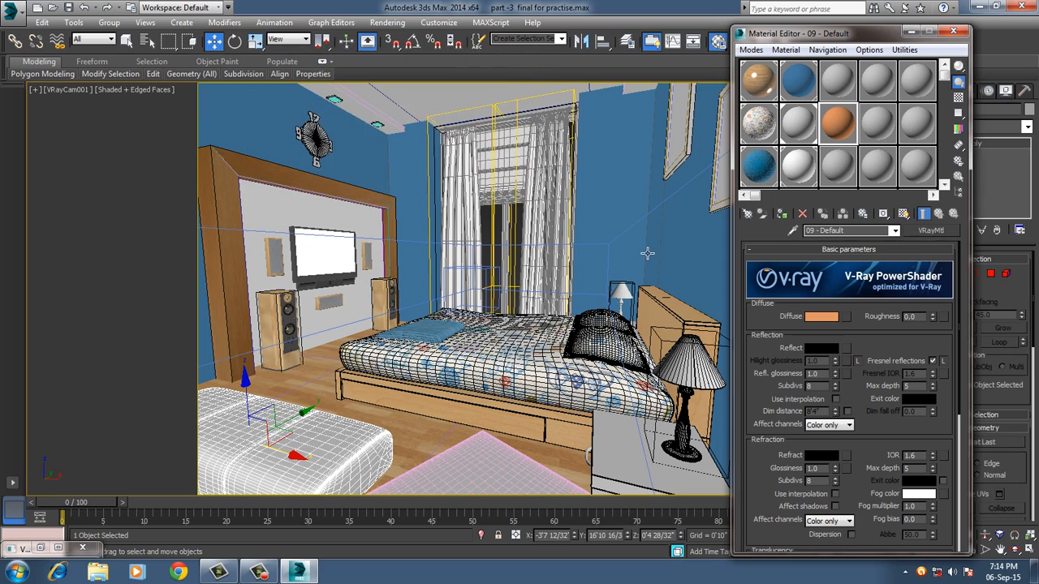
{"action": "left_click", "coordinate": [782, 214]}
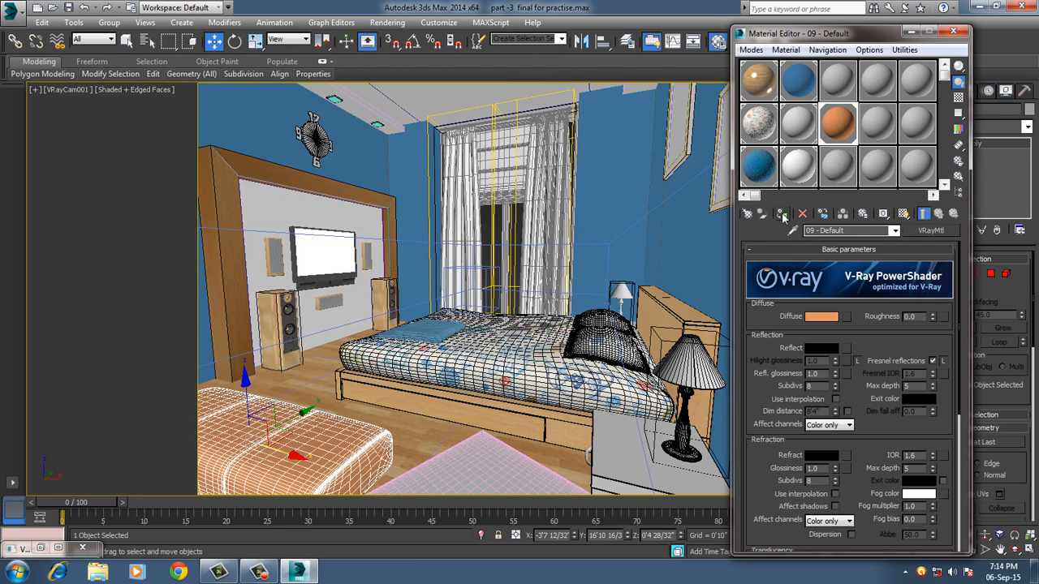
{"action": "left_click", "coordinate": [464, 427]}
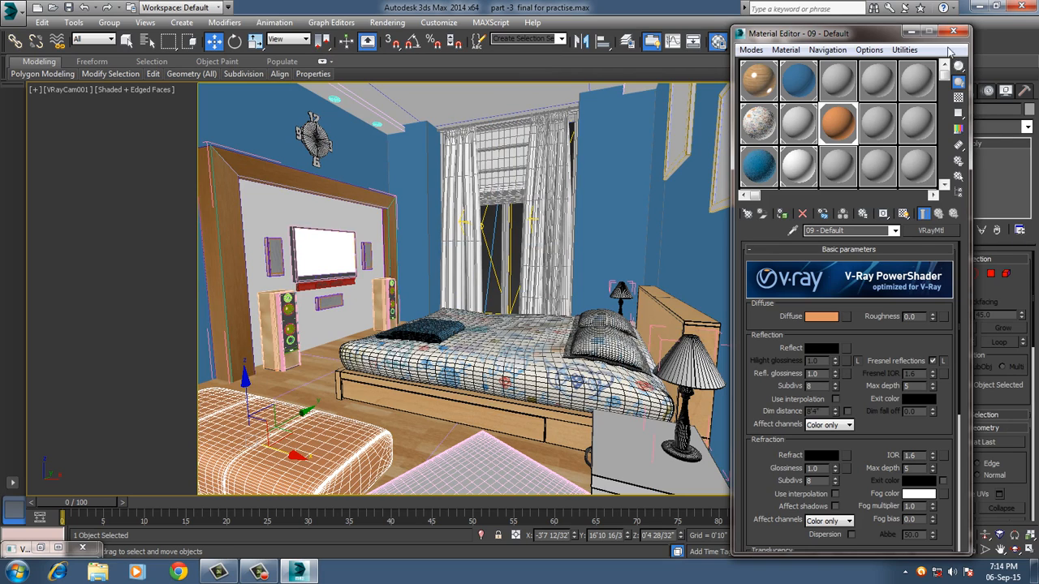
Close the Material Editor, switch to Windows Explorer and open the room textures folder under max files\Textures on drive F:.
{"action": "left_click", "coordinate": [953, 31]}
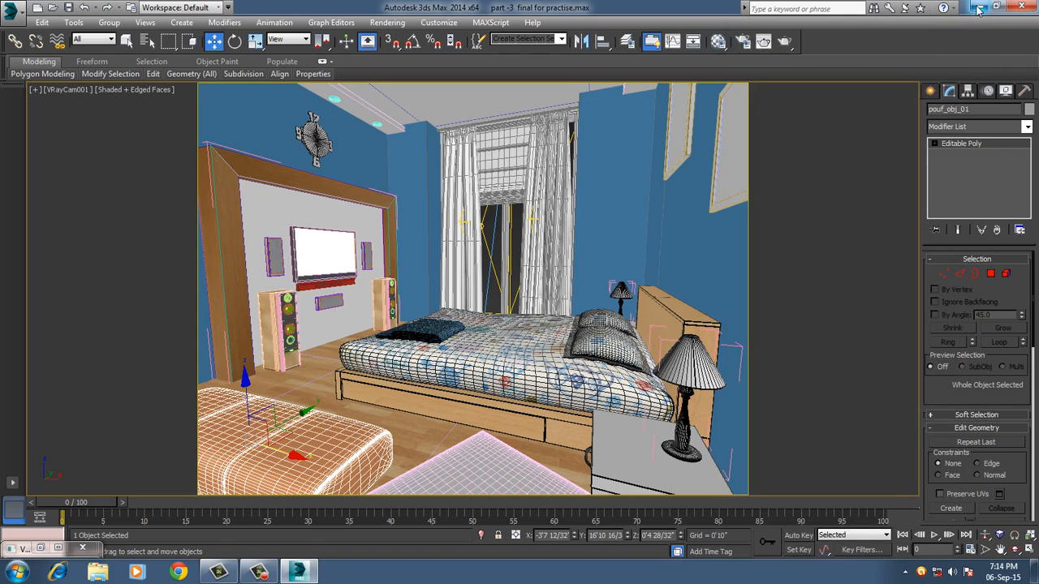
{"action": "left_click", "coordinate": [979, 8]}
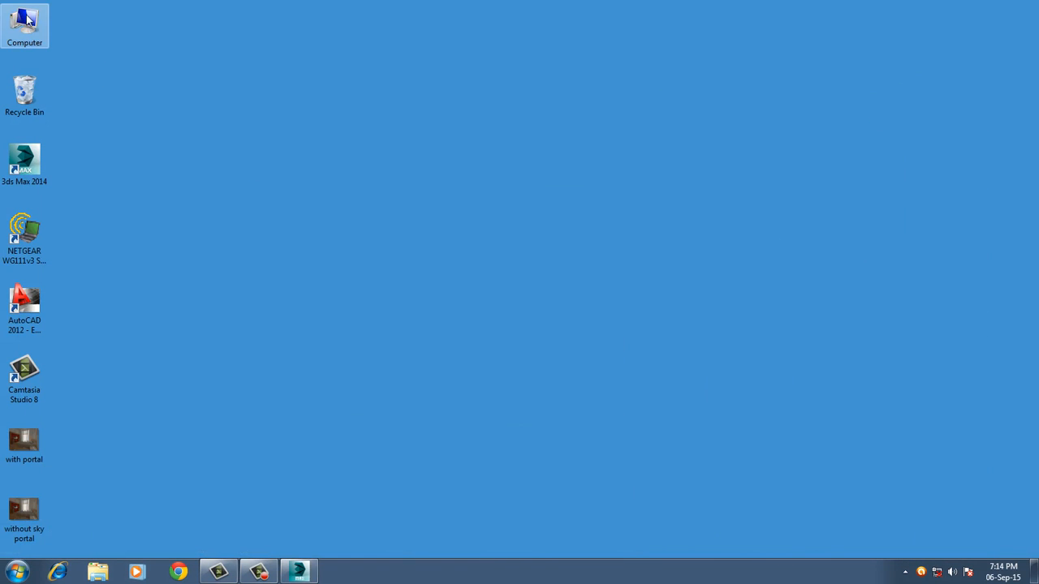
{"action": "left_click", "coordinate": [27, 18]}
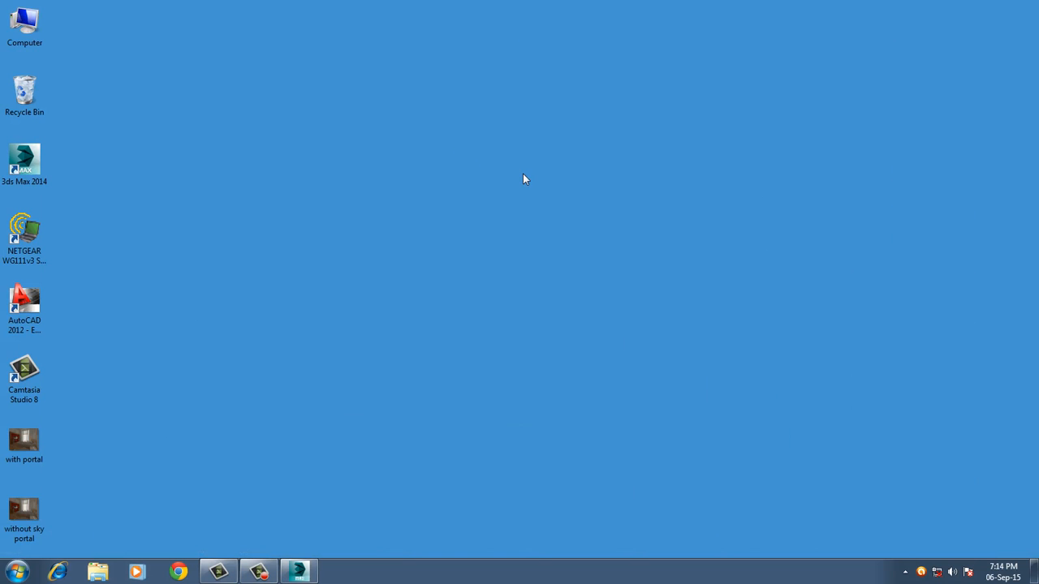
{"action": "key", "text": "Return"}
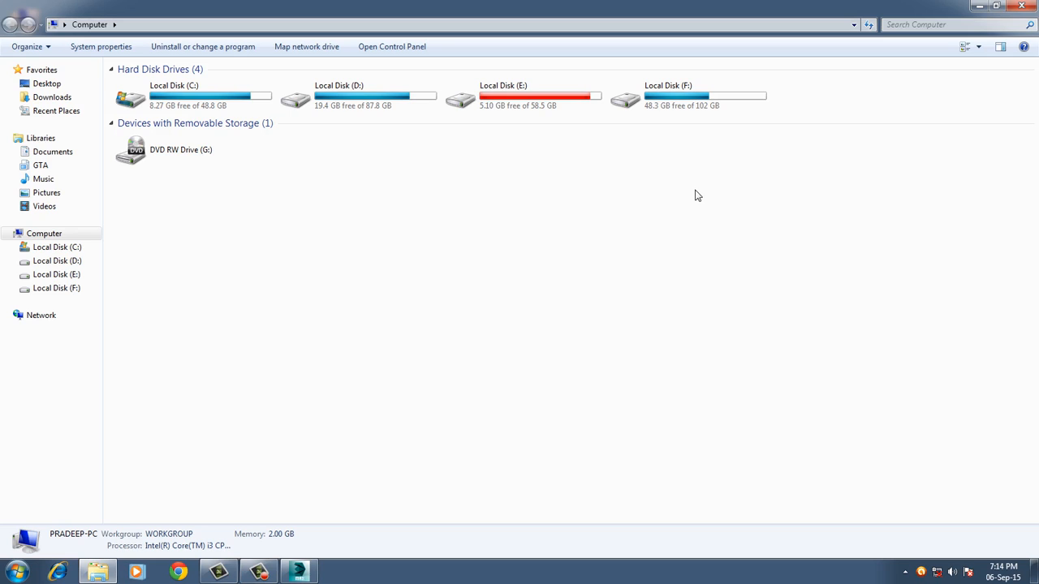
{"action": "left_click", "coordinate": [683, 90]}
{"action": "key", "text": "Return"}
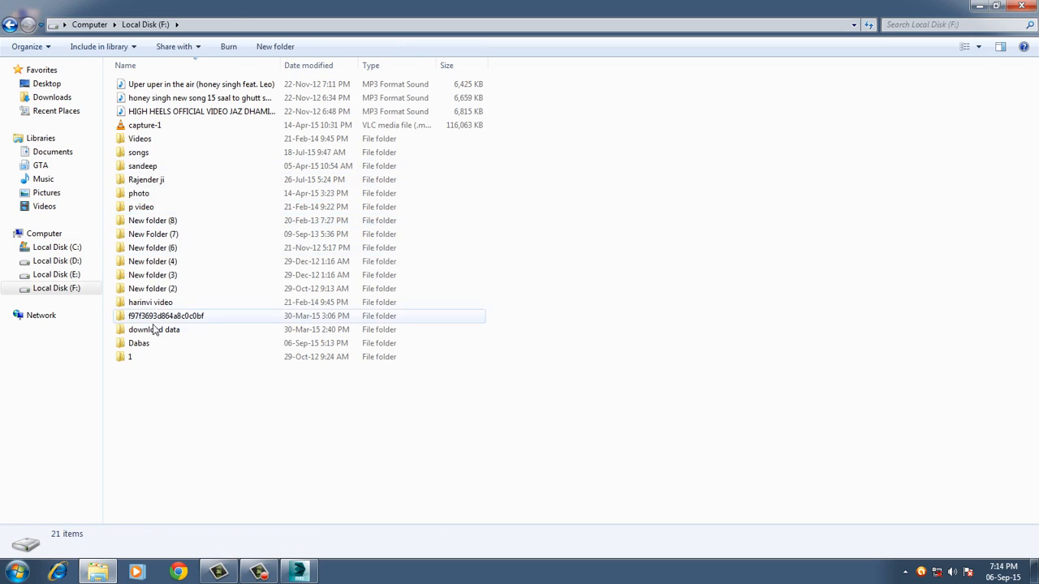
{"action": "double_click", "coordinate": [141, 344]}
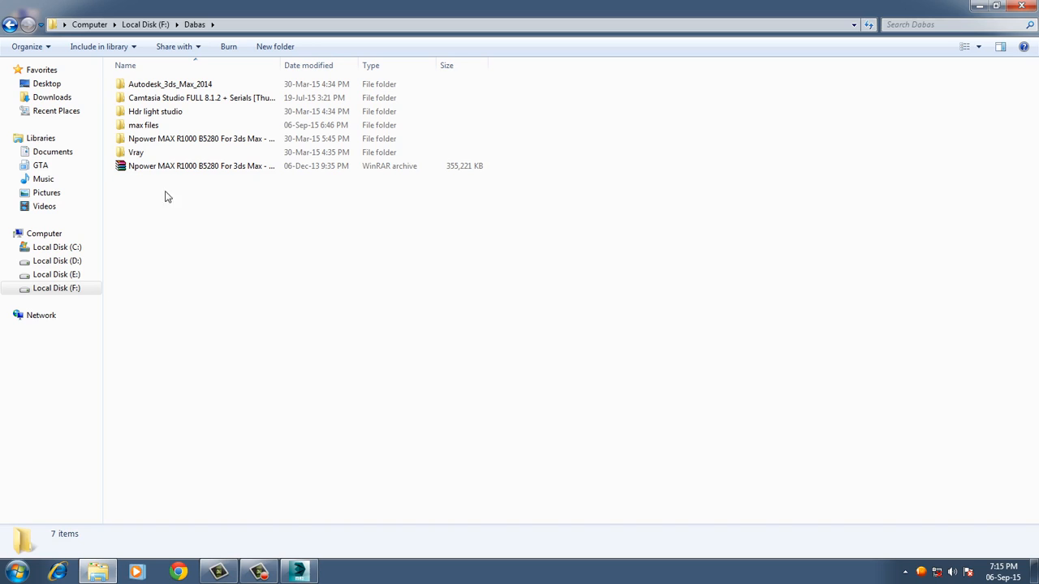
{"action": "double_click", "coordinate": [142, 125]}
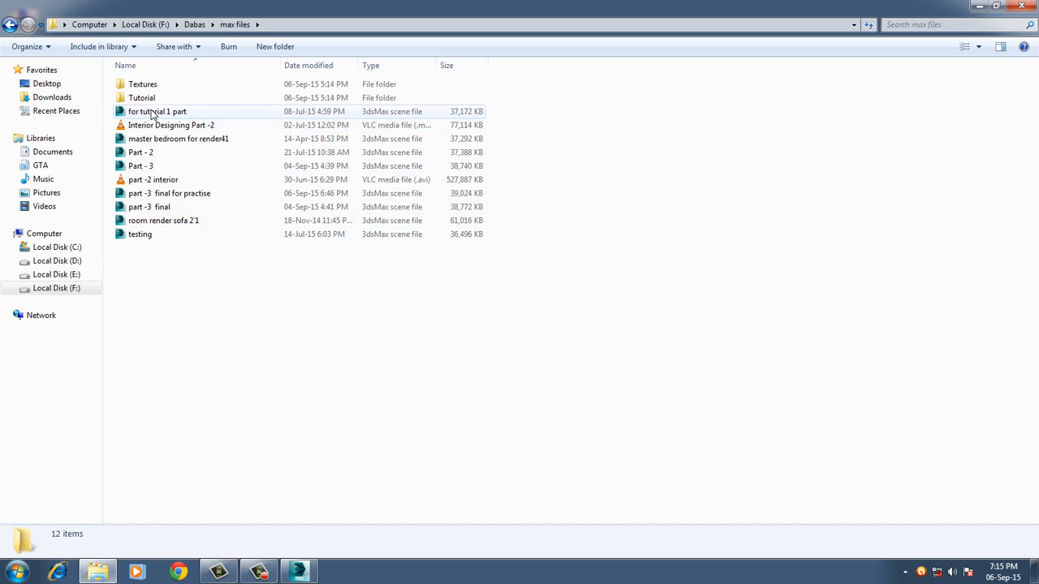
{"action": "double_click", "coordinate": [142, 84]}
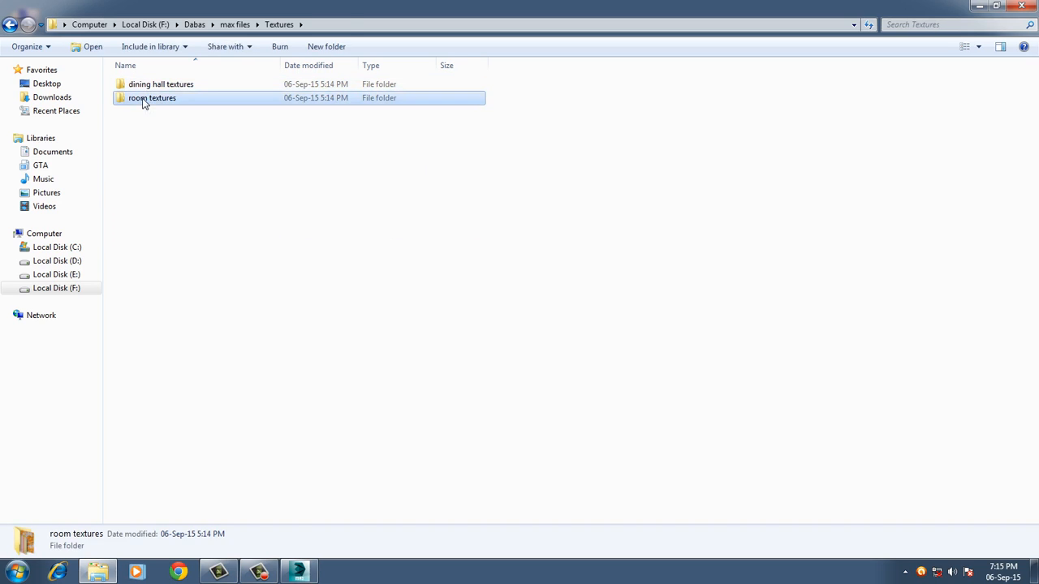
{"action": "double_click", "coordinate": [146, 99]}
Examine the leather_bump image in Windows Photo Viewer, close it and switch back to 3ds Max.
{"action": "left_click", "coordinate": [991, 290]}
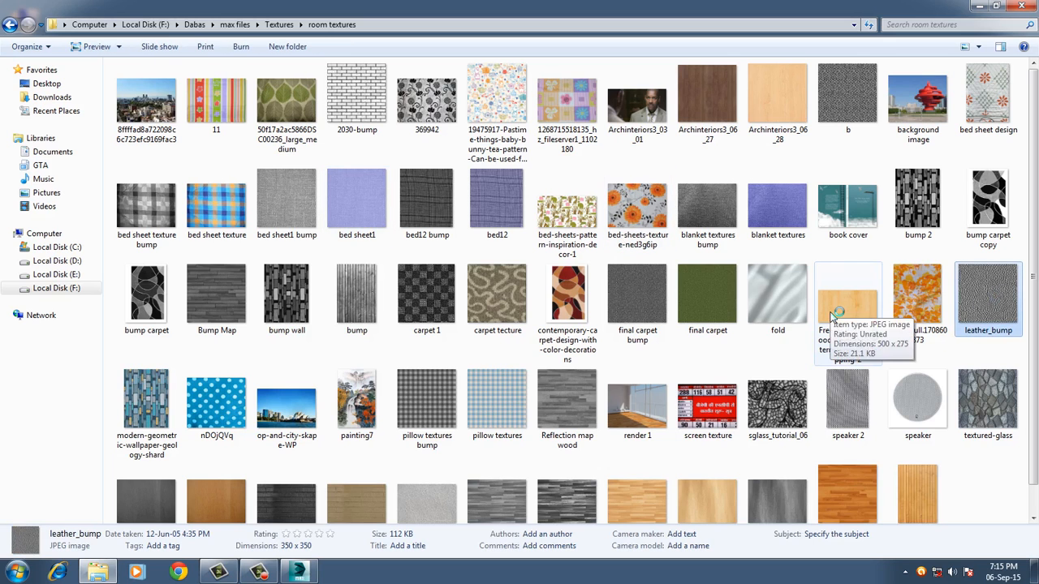
{"action": "double_click", "coordinate": [659, 326]}
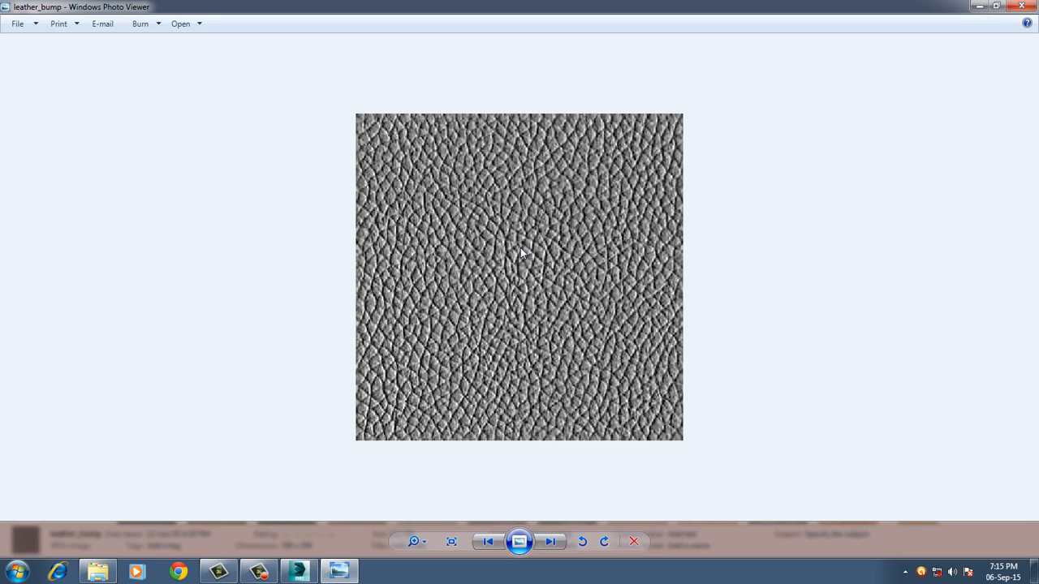
{"action": "scroll", "coordinate": [524, 272], "scroll_direction": "up", "scroll_amount": 1}
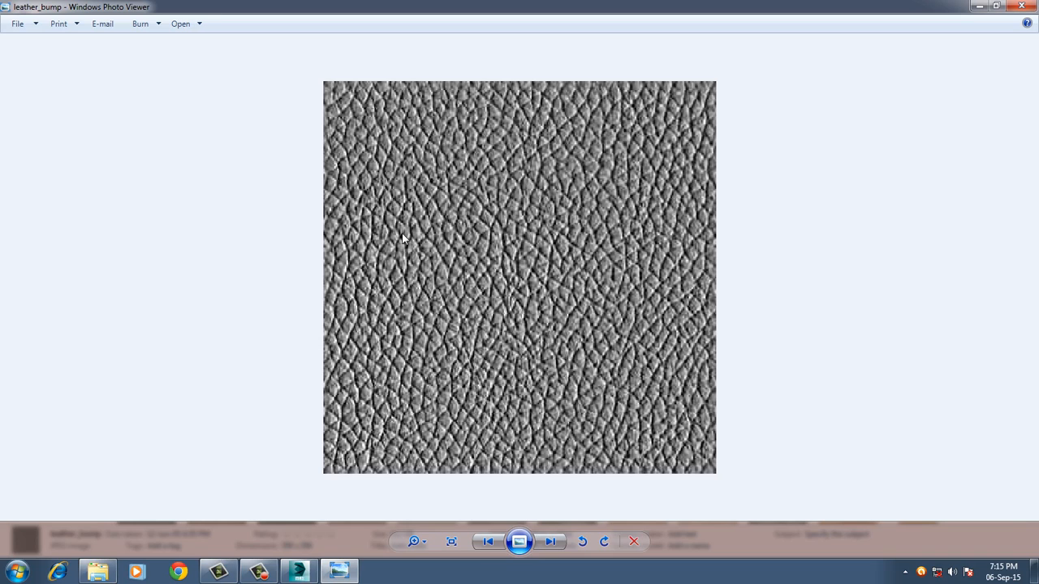
{"action": "left_click", "coordinate": [1021, 6]}
{"action": "left_click", "coordinate": [299, 572]}
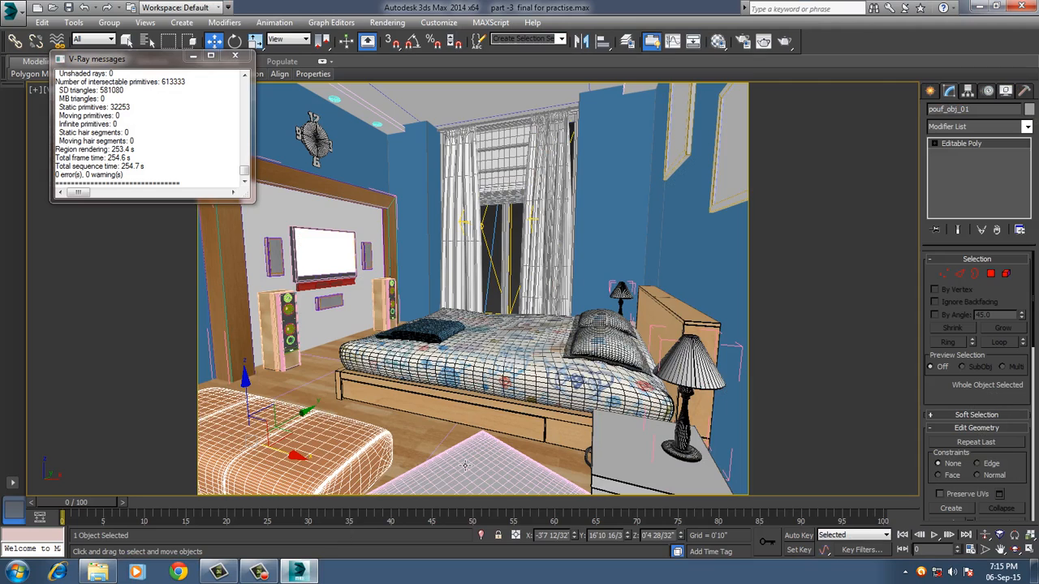
Load leather_bump.jpg from the room textures folder as a Bitmap in the pouf material's Bump map slot.
{"action": "key", "text": "m"}
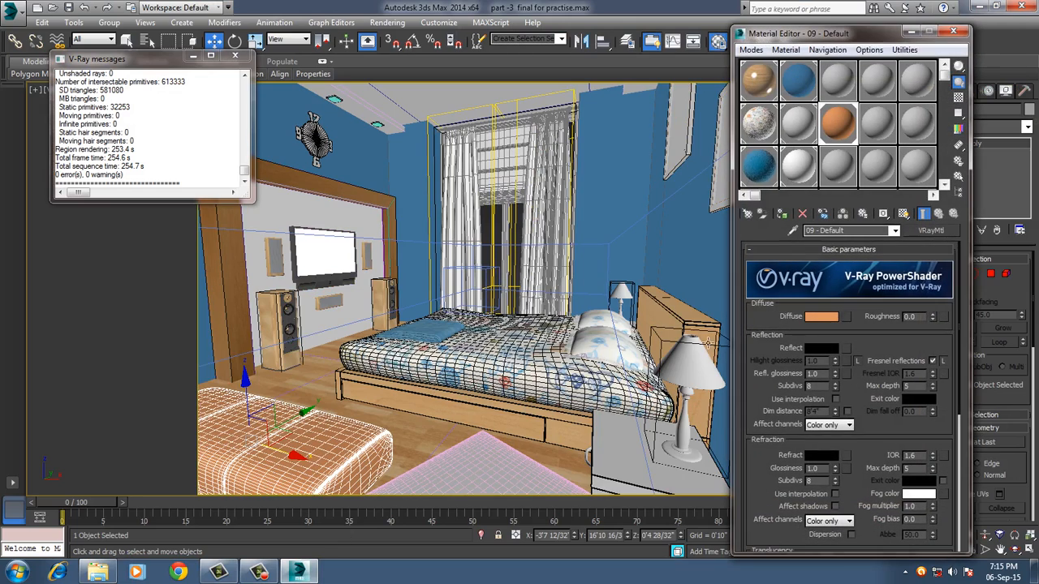
{"action": "scroll", "coordinate": [872, 422], "scroll_direction": "down", "scroll_amount": 10}
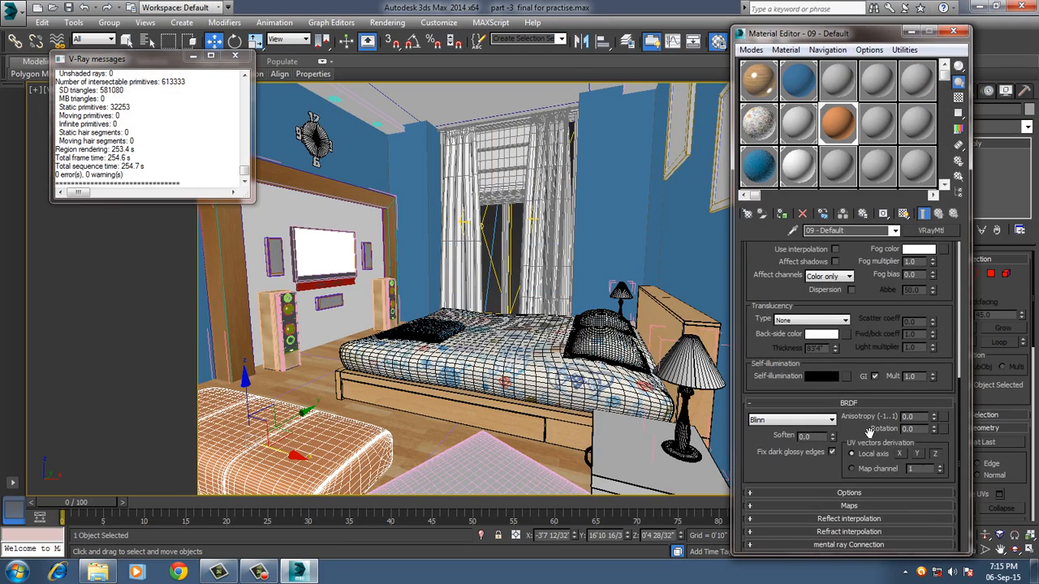
{"action": "left_click", "coordinate": [804, 505]}
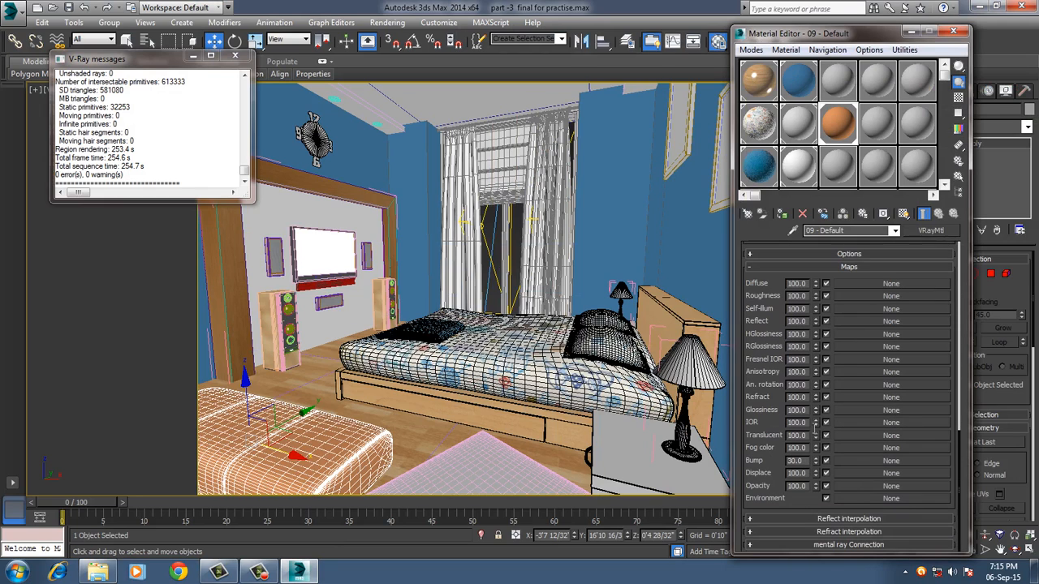
{"action": "left_click", "coordinate": [844, 460]}
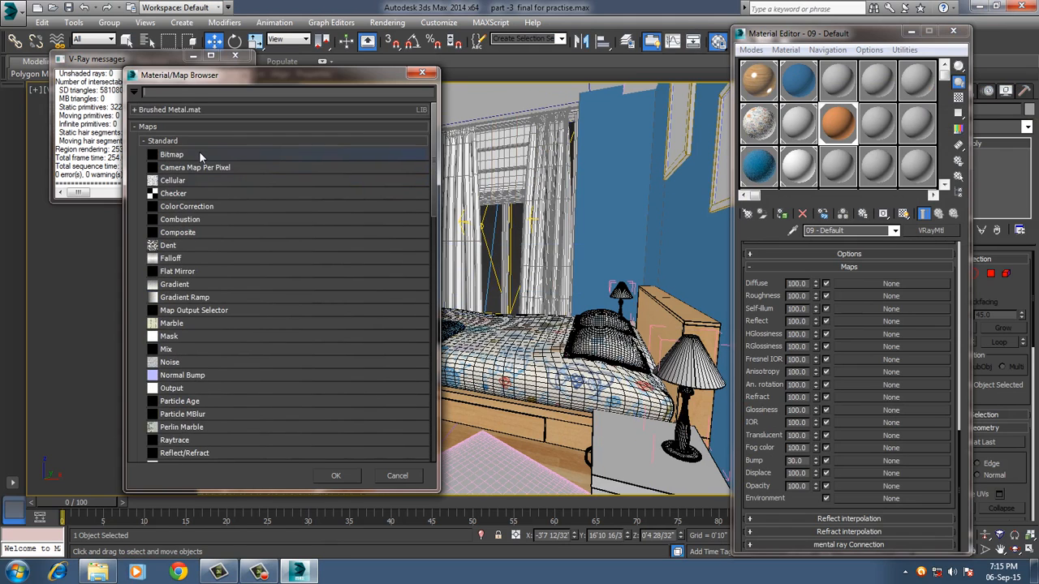
{"action": "double_click", "coordinate": [199, 155]}
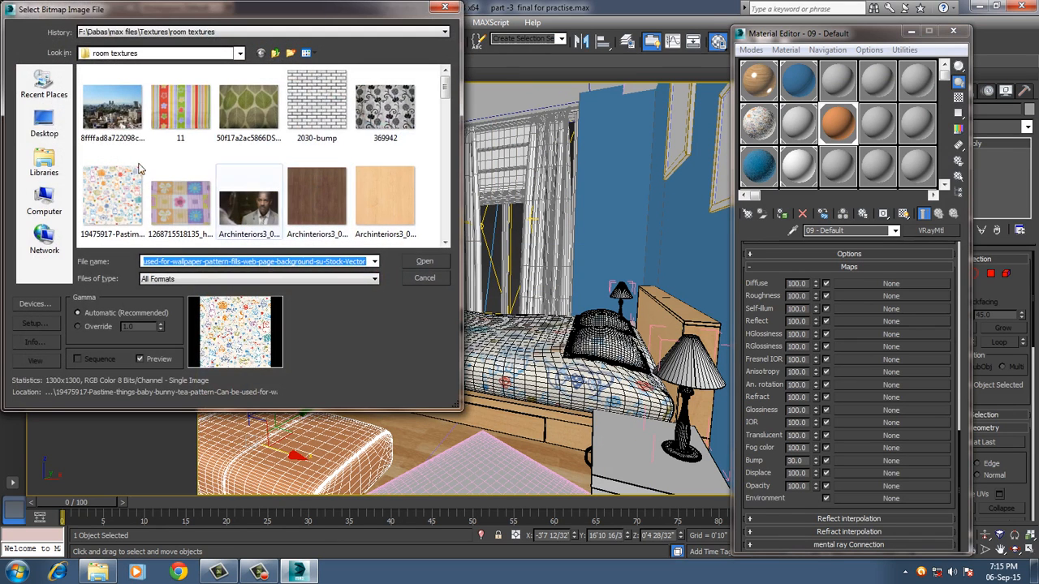
{"action": "left_click_drag", "start_coordinate": [445, 89], "coordinate": [445, 162]}
{"action": "left_click", "coordinate": [325, 182]}
{"action": "double_click", "coordinate": [325, 182]}
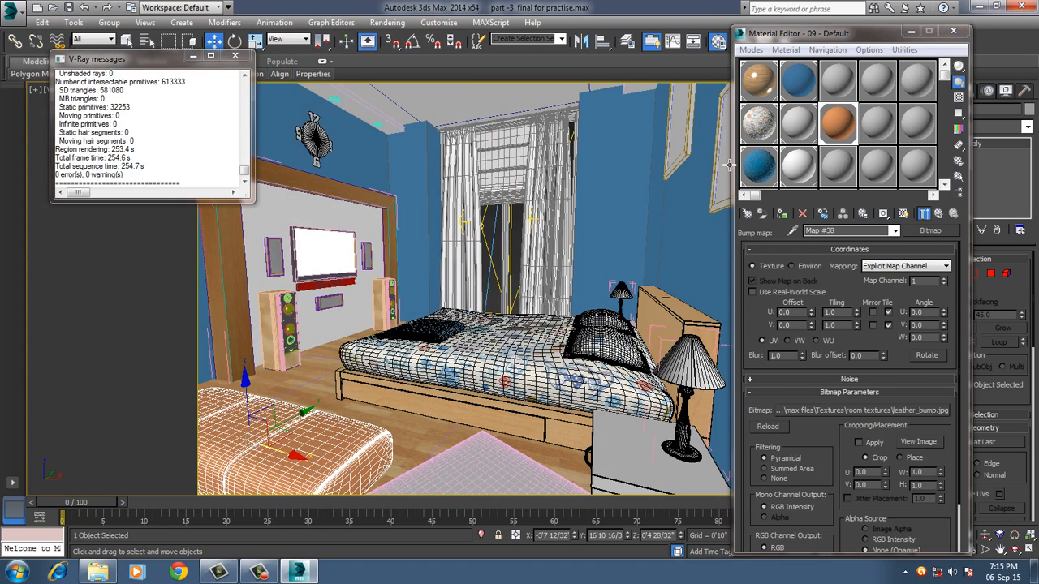
Invert the leather bump map's output while checking the enlarged material preview, and return to the parent material.
{"action": "double_click", "coordinate": [838, 123]}
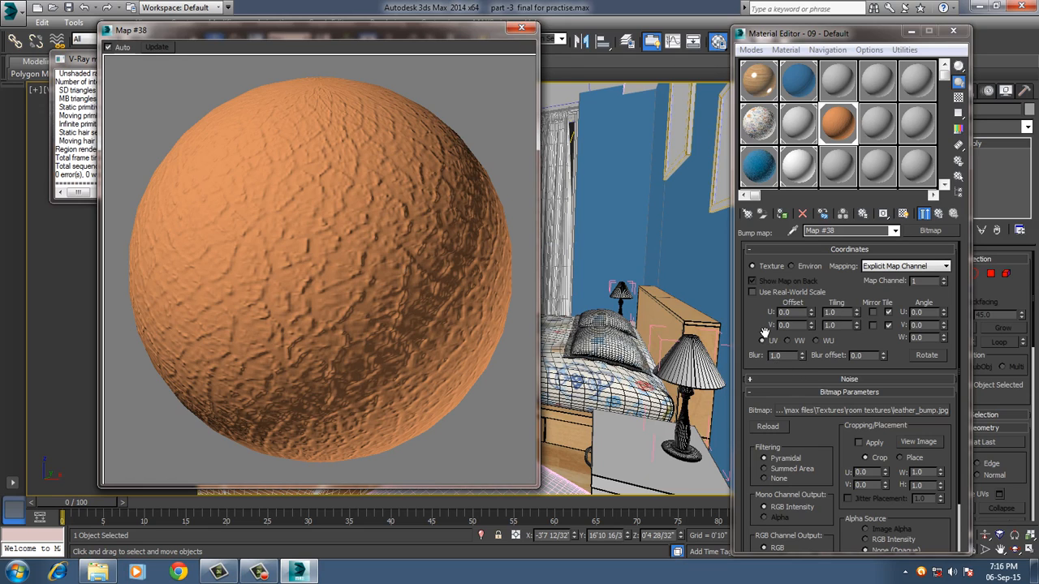
{"action": "scroll", "coordinate": [758, 327], "scroll_direction": "down", "scroll_amount": 2}
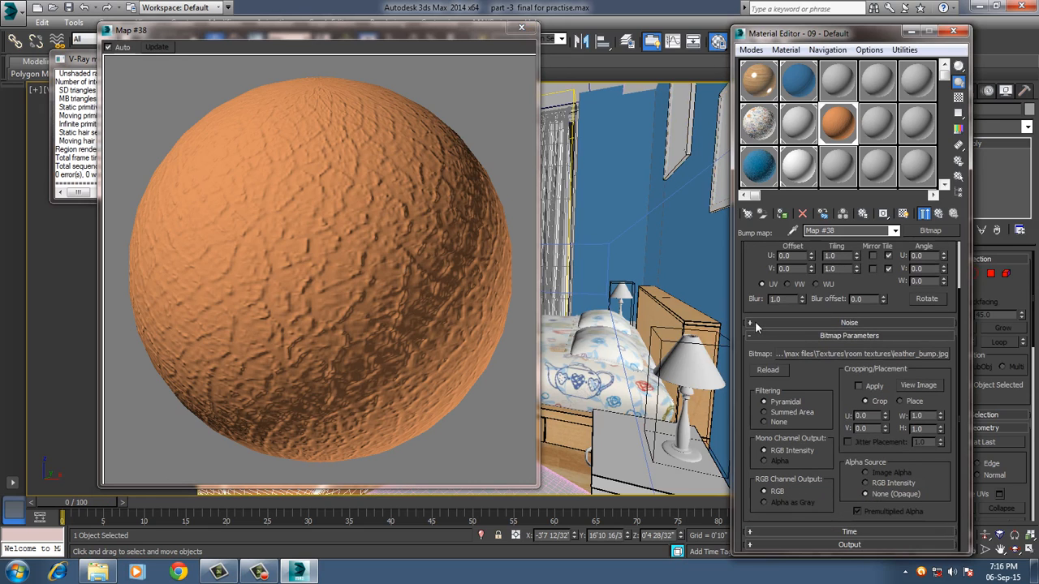
{"action": "left_click", "coordinate": [800, 545]}
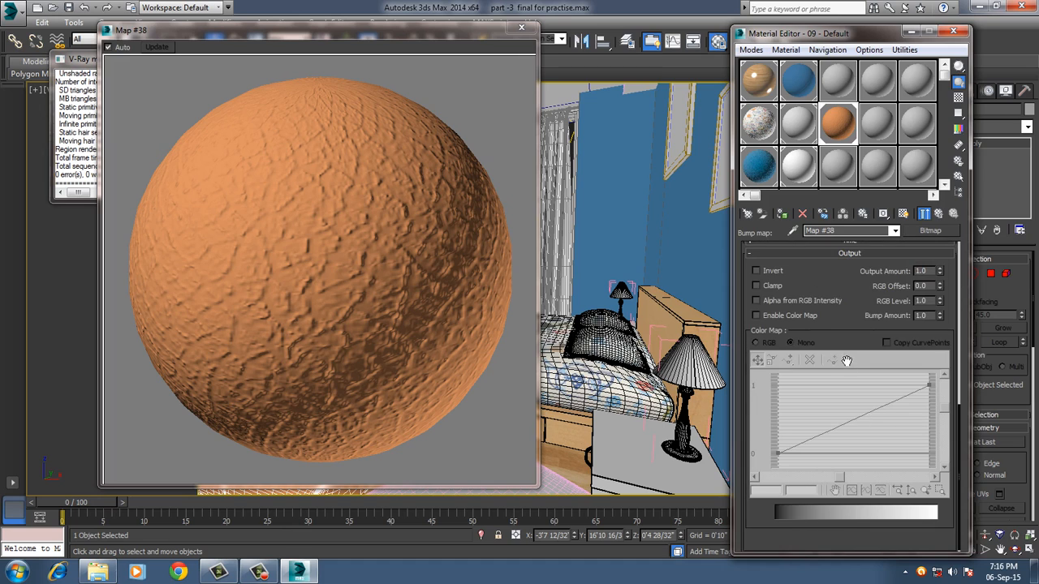
{"action": "left_click", "coordinate": [755, 271]}
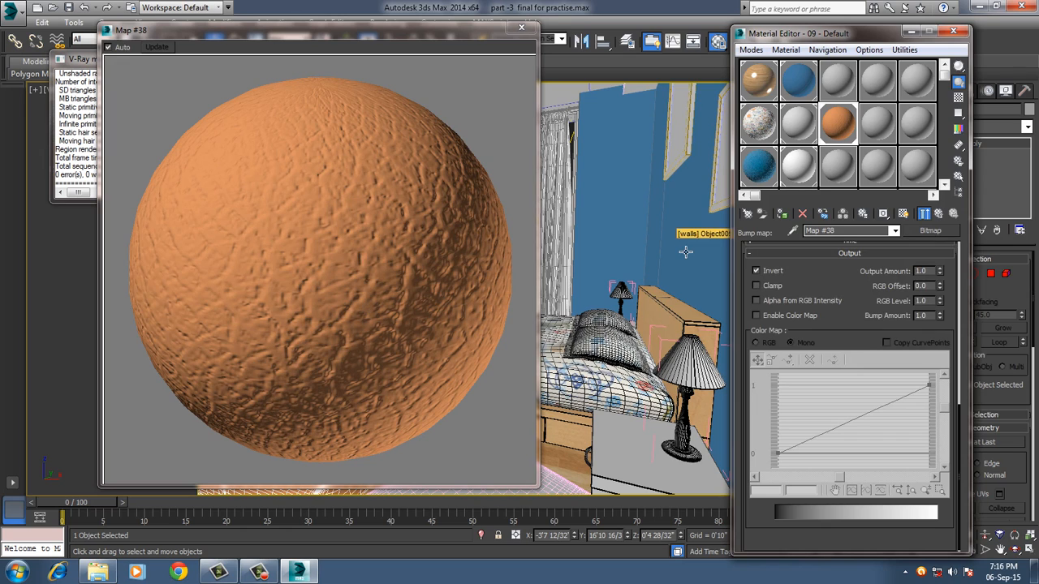
{"action": "left_click", "coordinate": [937, 215]}
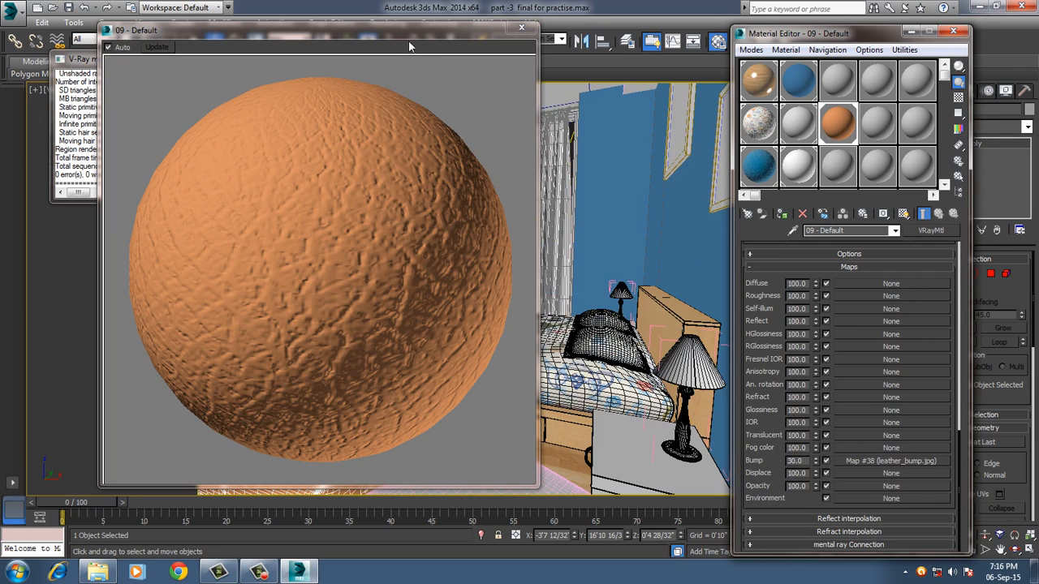
{"action": "left_click_drag", "start_coordinate": [411, 32], "coordinate": [565, 12]}
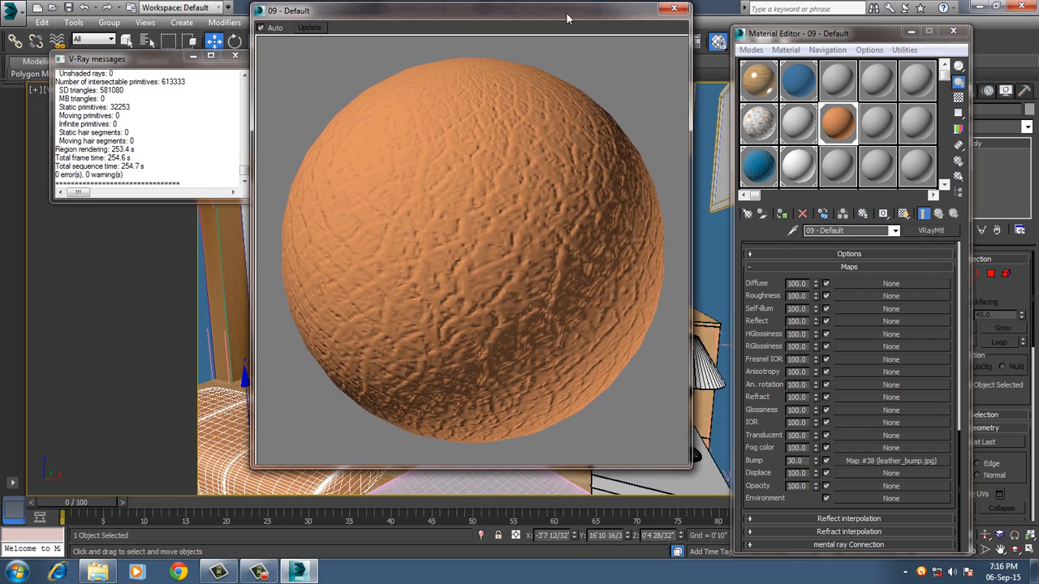
{"action": "left_click", "coordinate": [674, 8]}
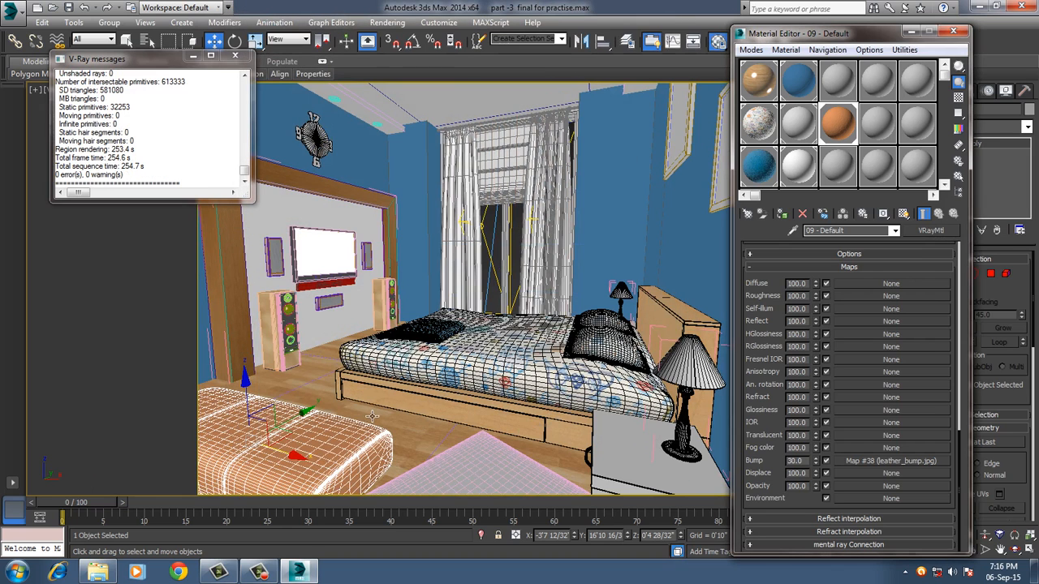
Isolate the selected pouf and turn off edged faces to show it closely as a shaded surface.
{"action": "key", "text": "p"}
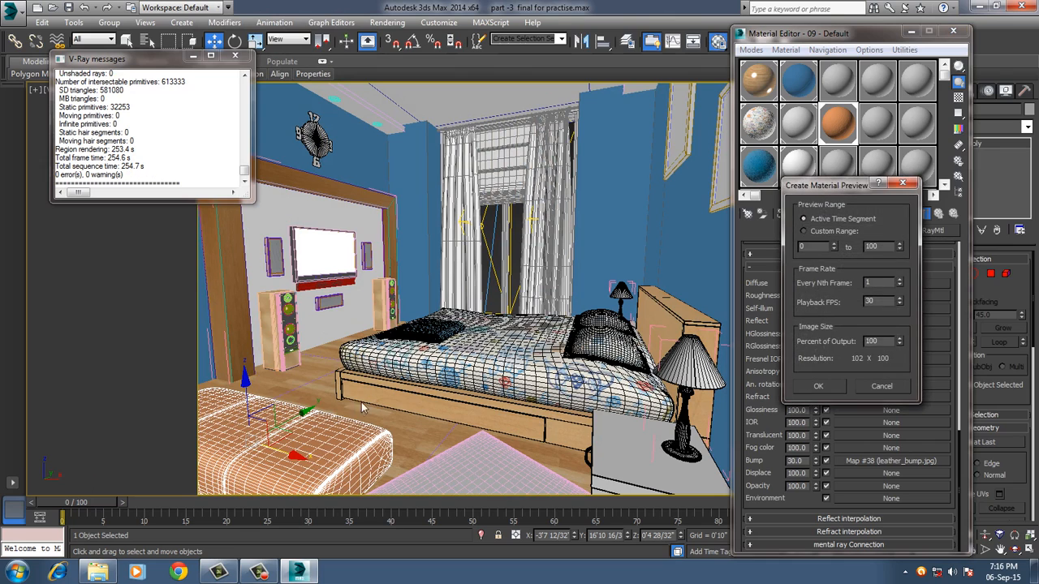
{"action": "left_click", "coordinate": [901, 184]}
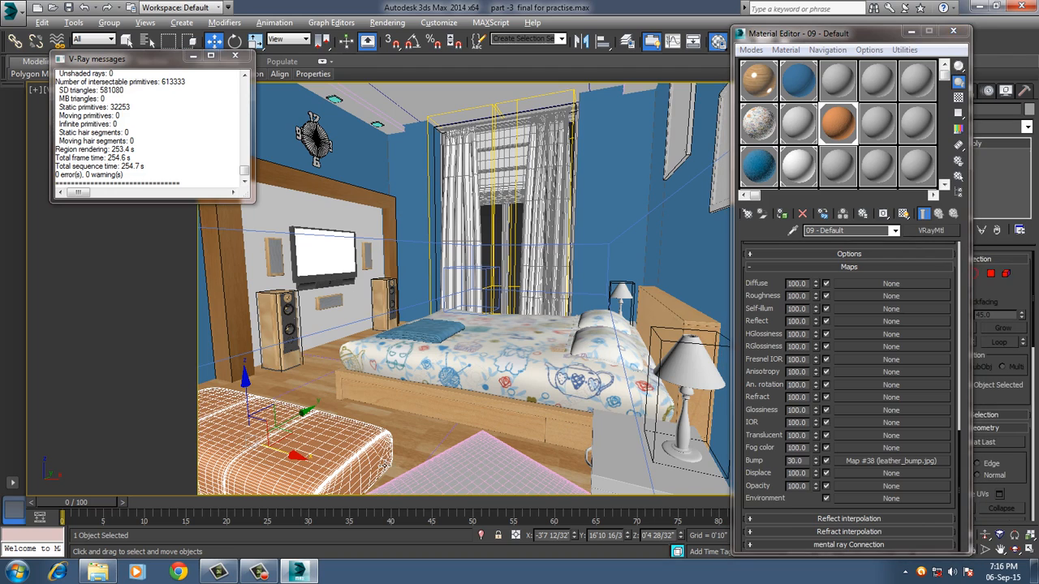
{"action": "left_click", "coordinate": [480, 534]}
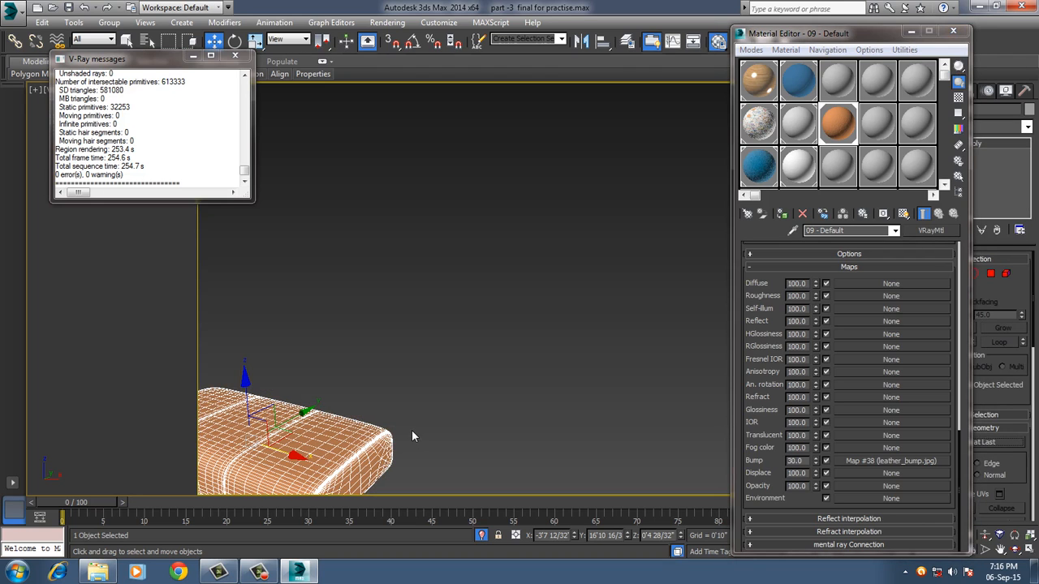
{"action": "middle_click_drag", "start_coordinate": [410, 430], "coordinate": [499, 370]}
{"action": "middle_click_drag", "start_coordinate": [500, 370], "coordinate": [621, 353], "text": "alt"}
{"action": "scroll", "coordinate": [504, 359], "scroll_direction": "up", "scroll_amount": 4}
{"action": "key", "text": "F4"}
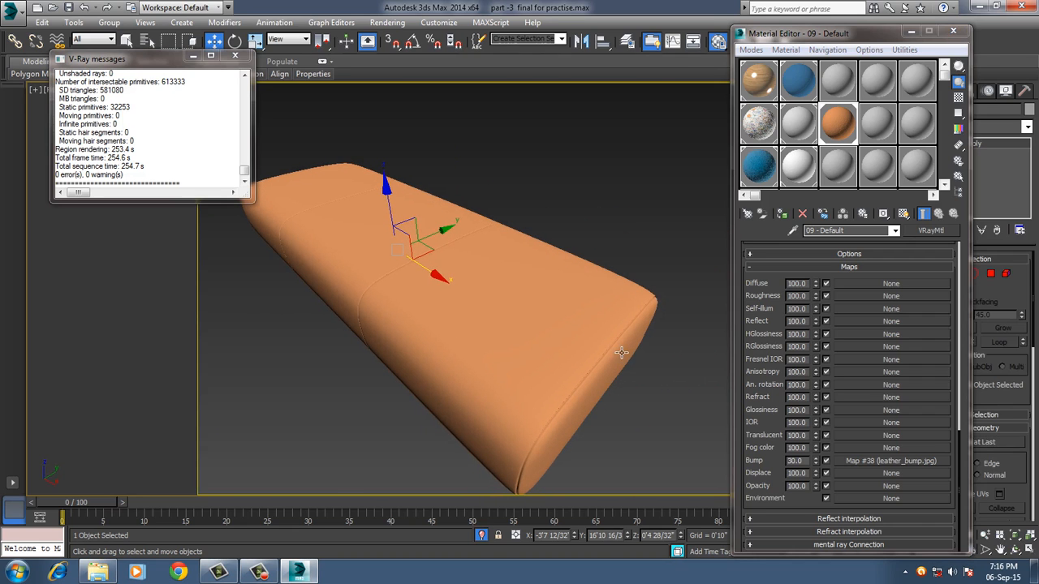
Display the pouf material's leather bump map on the isolated pouf in the viewport.
{"action": "left_click", "coordinate": [858, 461]}
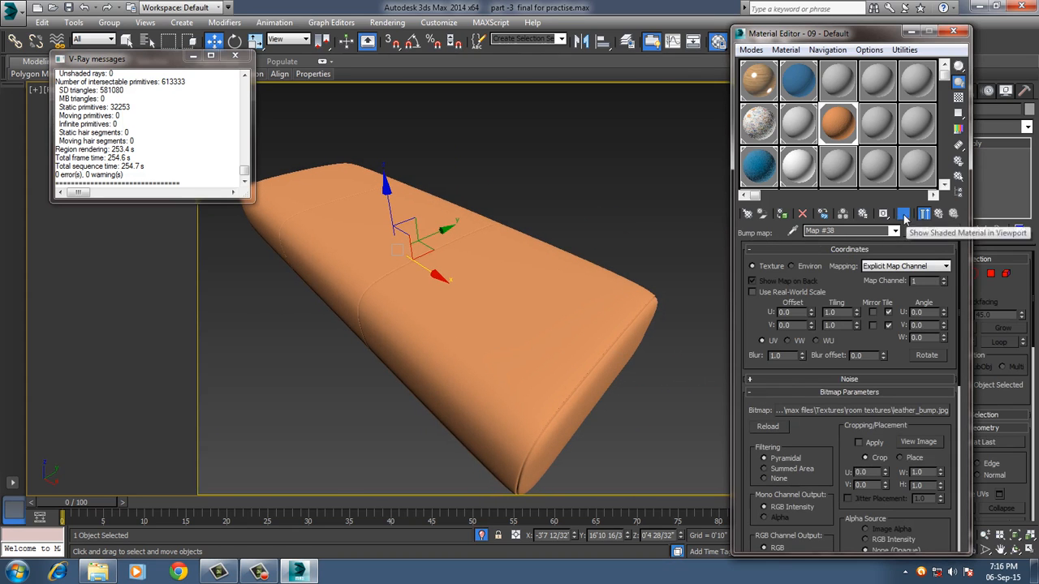
{"action": "left_click", "coordinate": [903, 214]}
{"action": "left_click", "coordinate": [610, 202]}
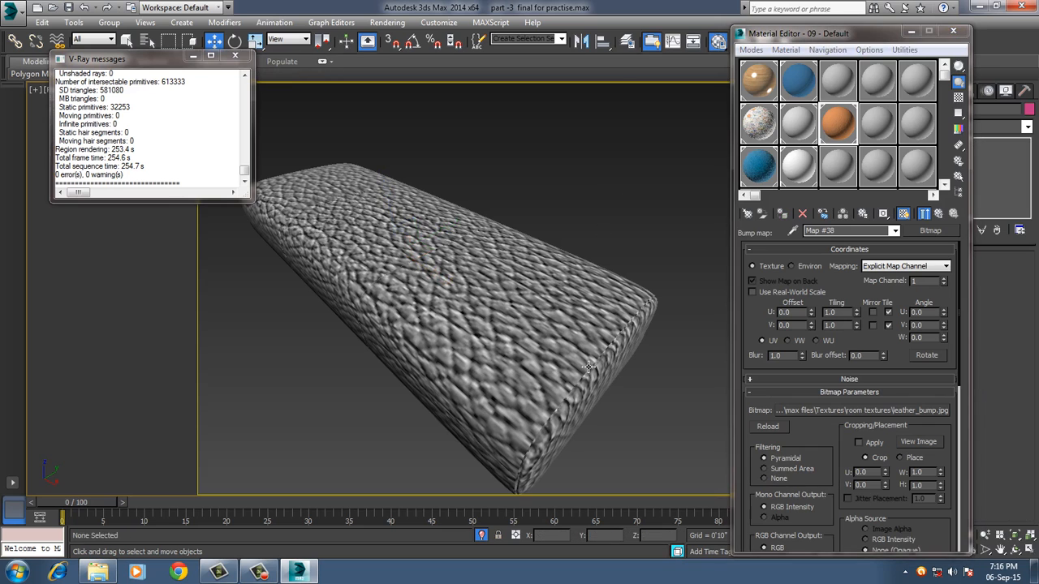
{"action": "mouse_move", "coordinate": [589, 366]}
{"action": "middle_mouse_down", "text": "alt"}
{"action": "mouse_move", "coordinate": [545, 348]}
{"action": "mouse_move", "coordinate": [489, 349]}
{"action": "mouse_move", "coordinate": [578, 355]}
{"action": "middle_mouse_up", "text": "alt"}
Set the leather bump map's U and V tiling to 3.0 and check the grain on the pouf.
{"action": "double_click", "coordinate": [842, 313]}
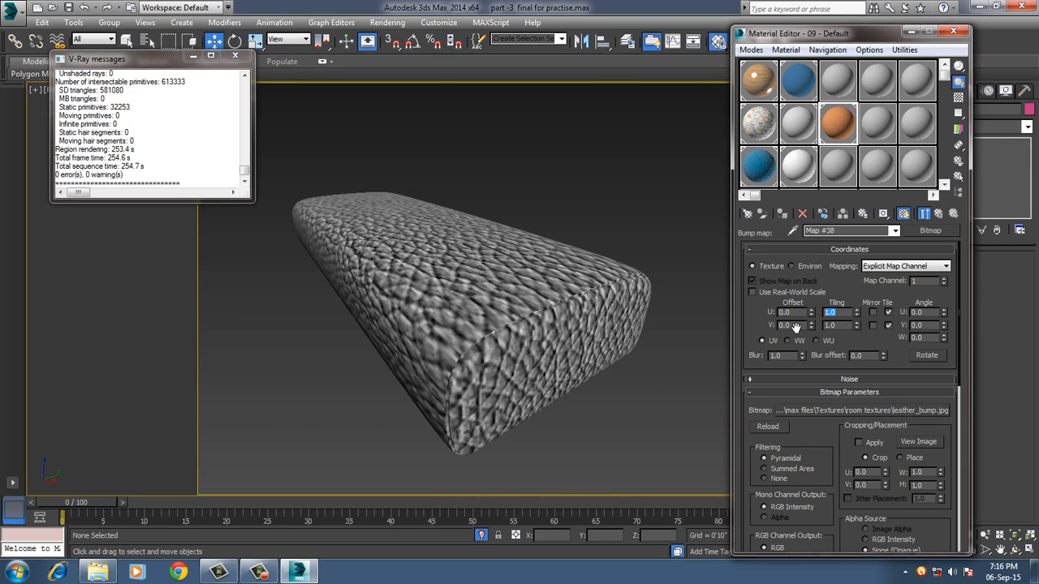
{"action": "type", "text": "3"}
{"action": "key", "text": "Return"}
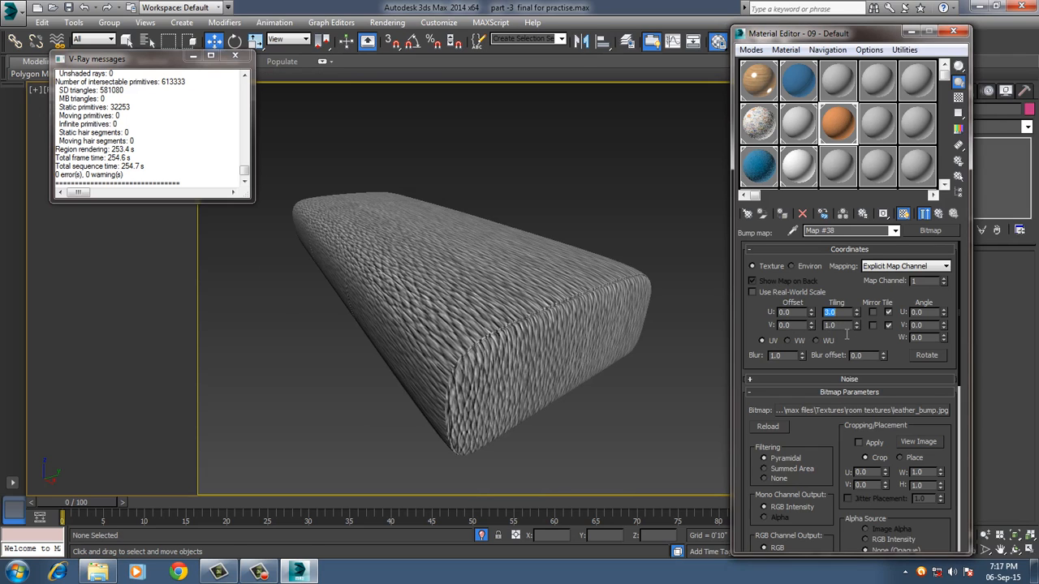
{"action": "key", "text": "Tab"}
{"action": "type", "text": "3"}
{"action": "key", "text": "Return"}
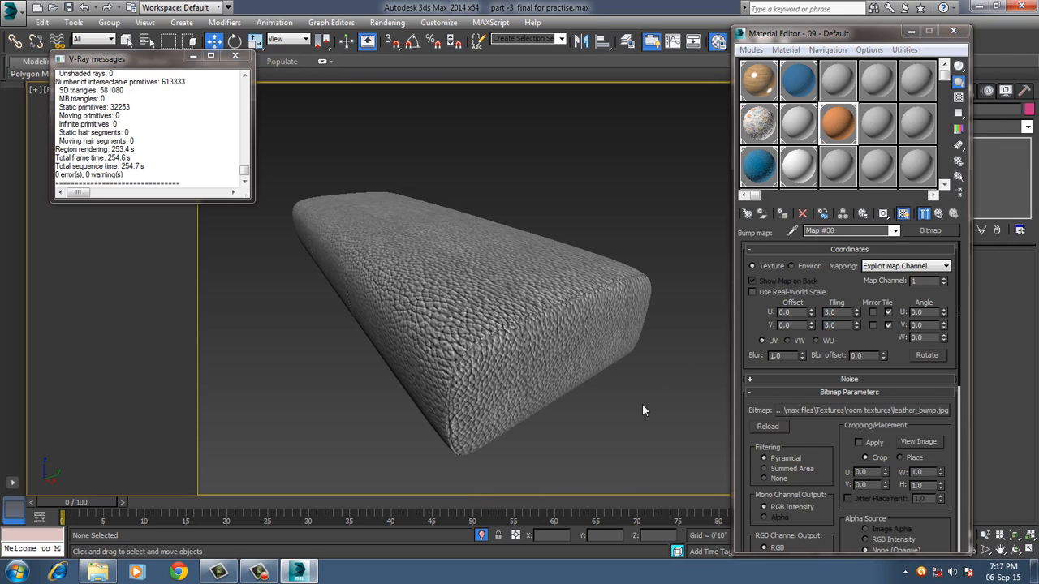
{"action": "middle_click_drag", "start_coordinate": [532, 380], "coordinate": [529, 395], "text": "alt"}
{"action": "scroll", "coordinate": [529, 395], "scroll_direction": "up", "scroll_amount": 3}
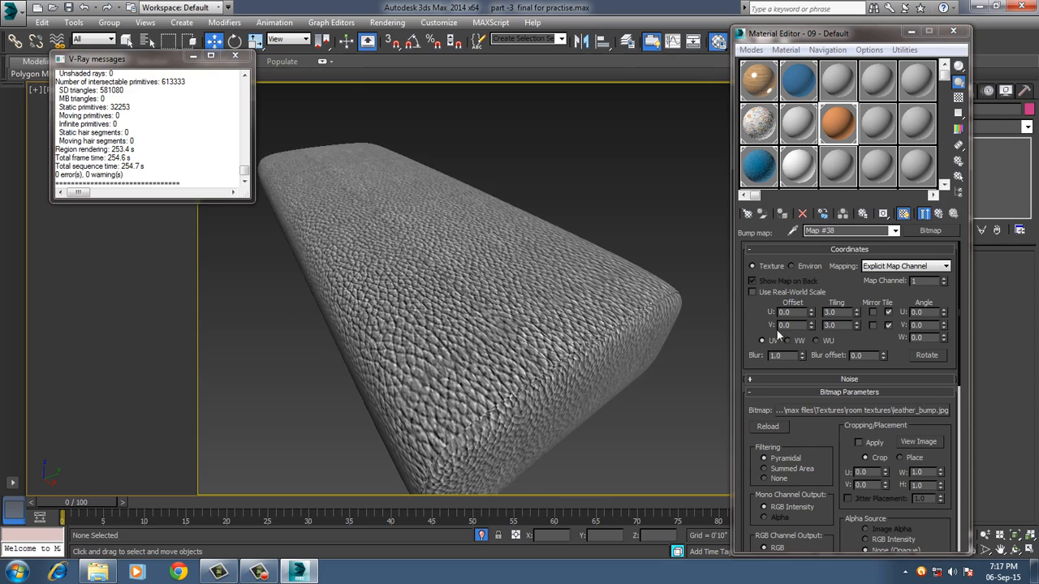
Set the leather bump map's U and V tiling to 5.0 and inspect the grain around the pouf.
{"action": "double_click", "coordinate": [831, 312]}
{"action": "type", "text": "5"}
{"action": "key", "text": "Return"}
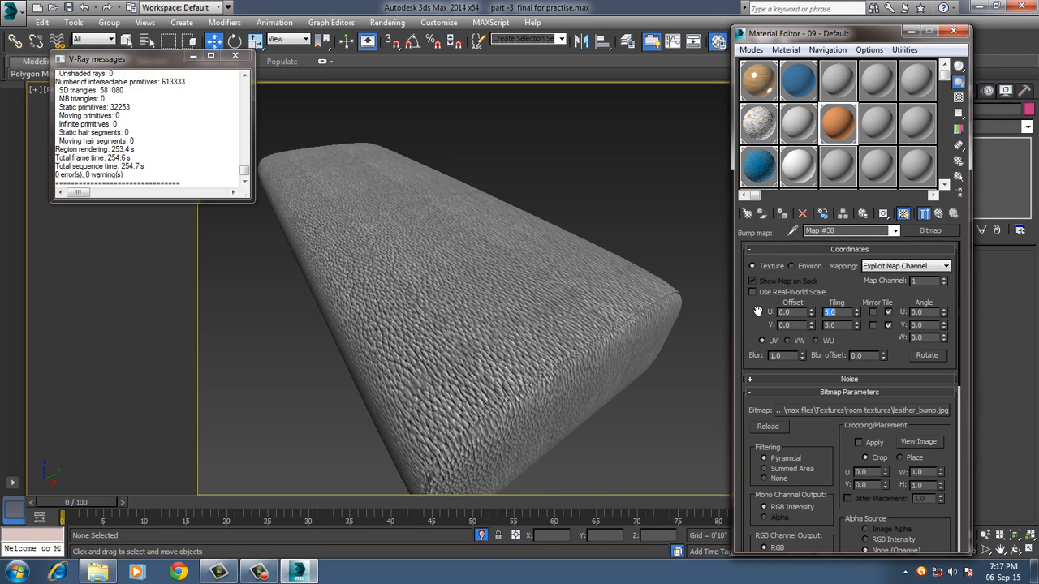
{"action": "key", "text": "Tab"}
{"action": "type", "text": "5"}
{"action": "key", "text": "Return"}
{"action": "middle_click_drag", "start_coordinate": [595, 395], "coordinate": [490, 392], "text": "alt"}
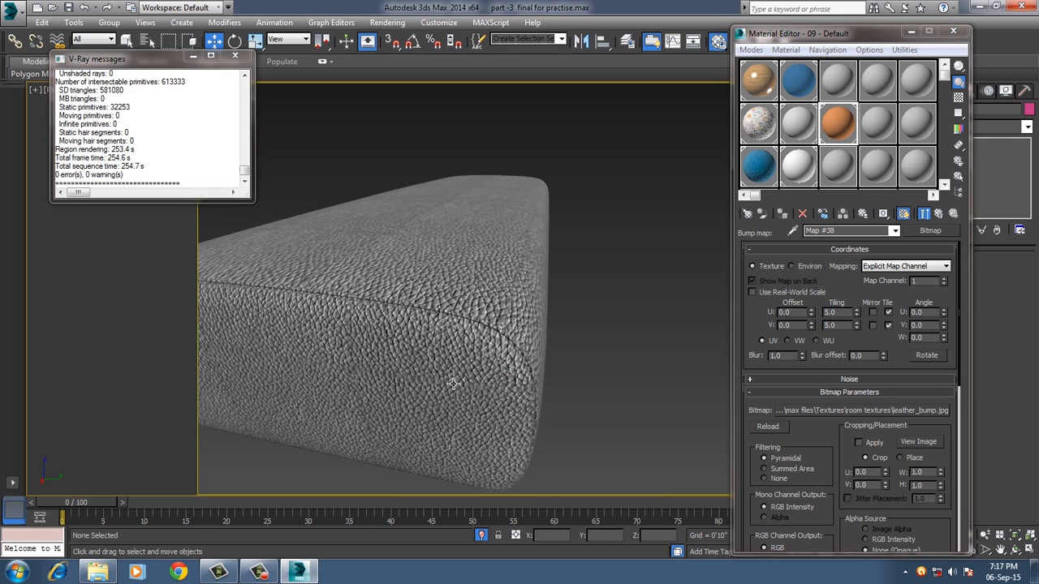
{"action": "middle_click_drag", "start_coordinate": [487, 392], "coordinate": [551, 371], "text": "alt"}
{"action": "scroll", "coordinate": [462, 378], "scroll_direction": "up", "scroll_amount": 3}
{"action": "scroll", "coordinate": [487, 384], "scroll_direction": "down", "scroll_amount": 3}
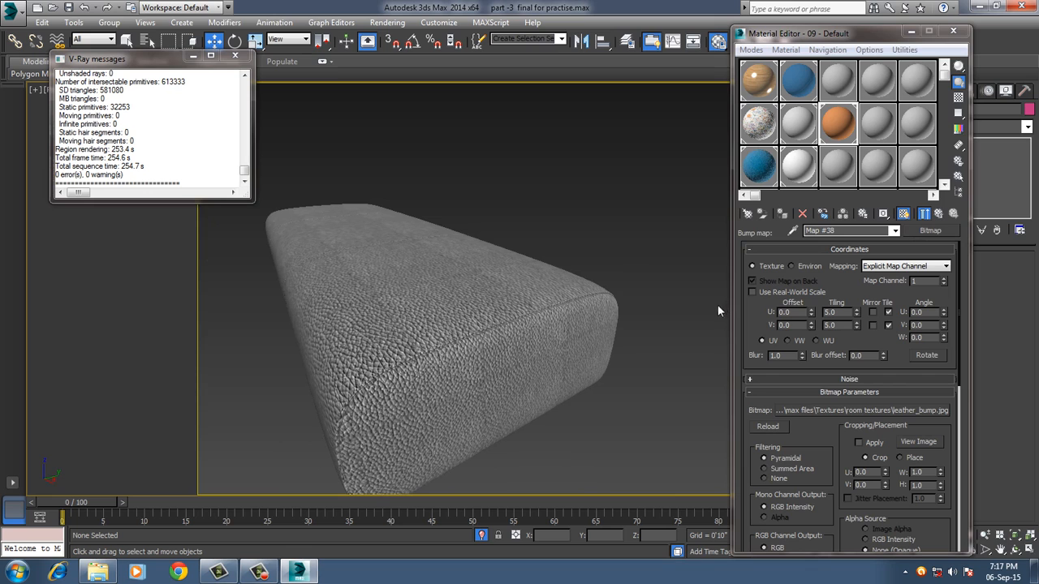
Return to the parent pouf material and load leather_bump.jpg as a Bitmap in its Reflect map slot.
{"action": "left_click", "coordinate": [938, 214]}
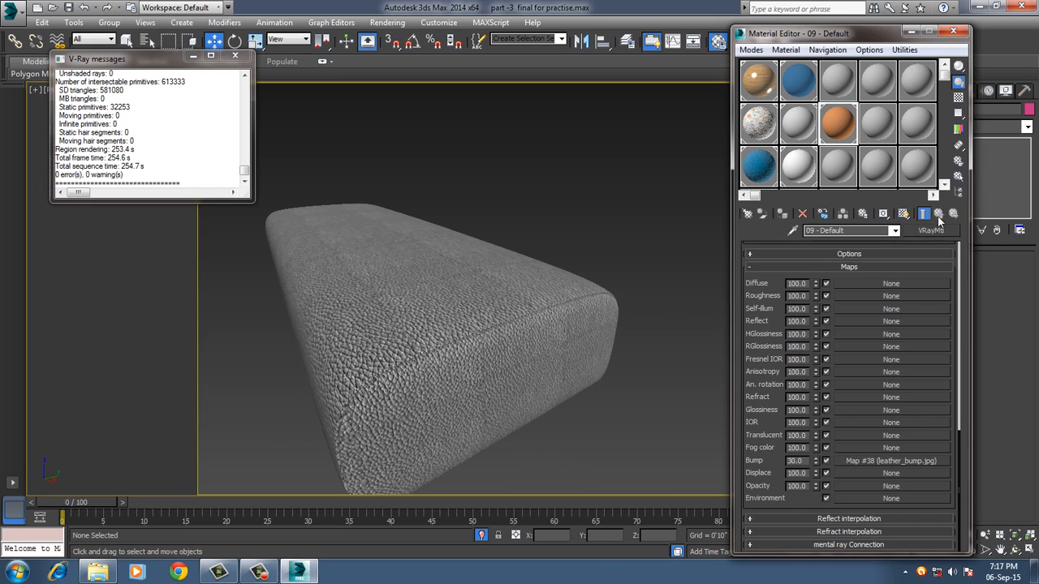
{"action": "scroll", "coordinate": [773, 335], "scroll_direction": "up", "scroll_amount": 10}
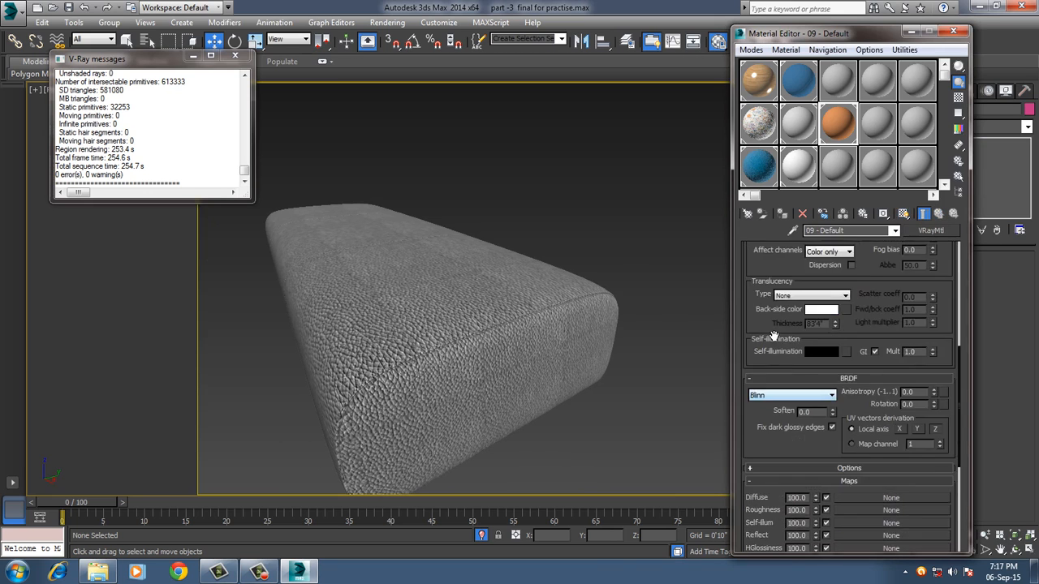
{"action": "scroll", "coordinate": [773, 336], "scroll_direction": "up", "scroll_amount": 5}
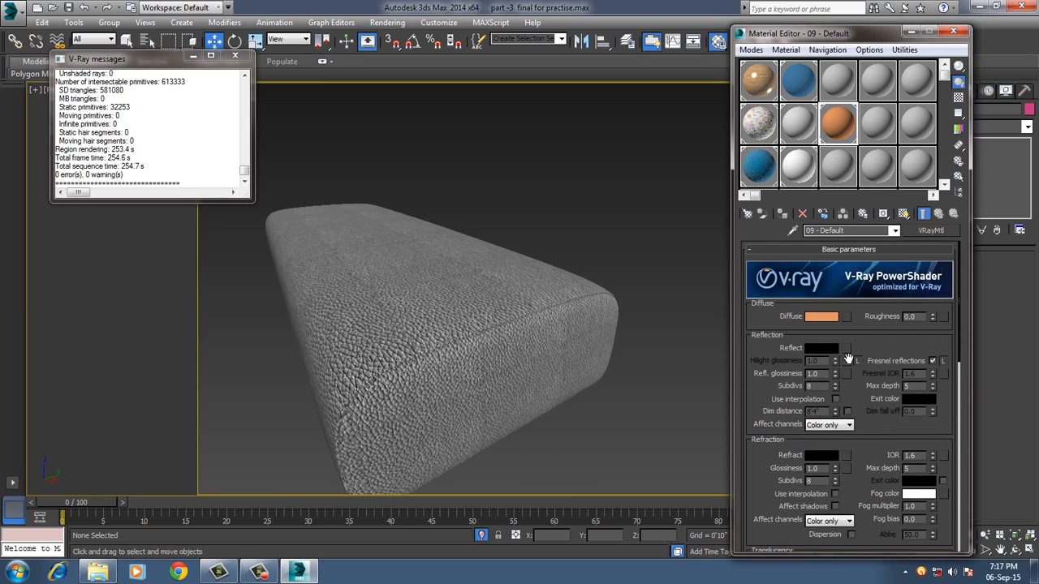
{"action": "left_click", "coordinate": [848, 348]}
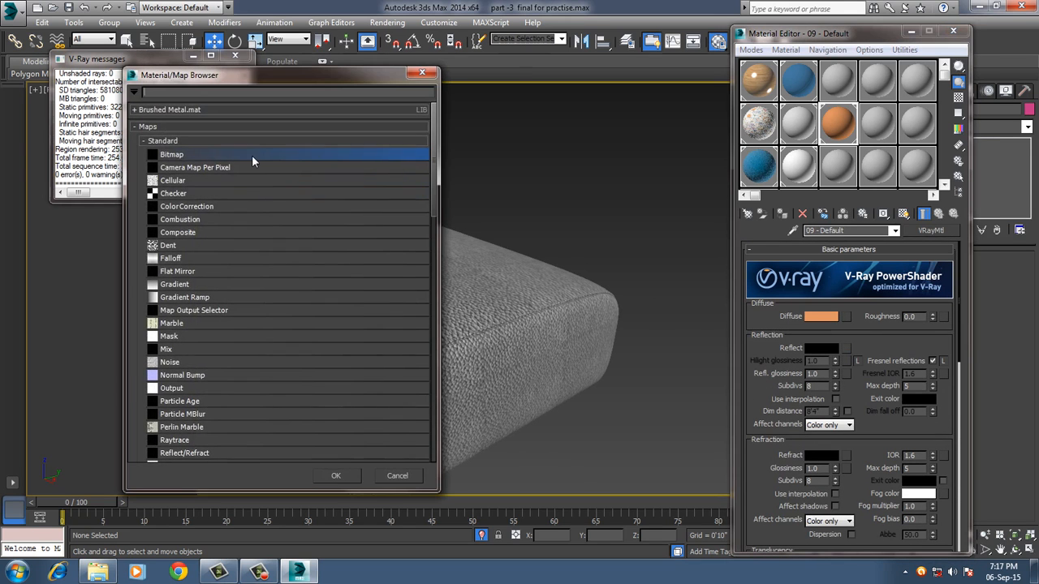
{"action": "double_click", "coordinate": [251, 155]}
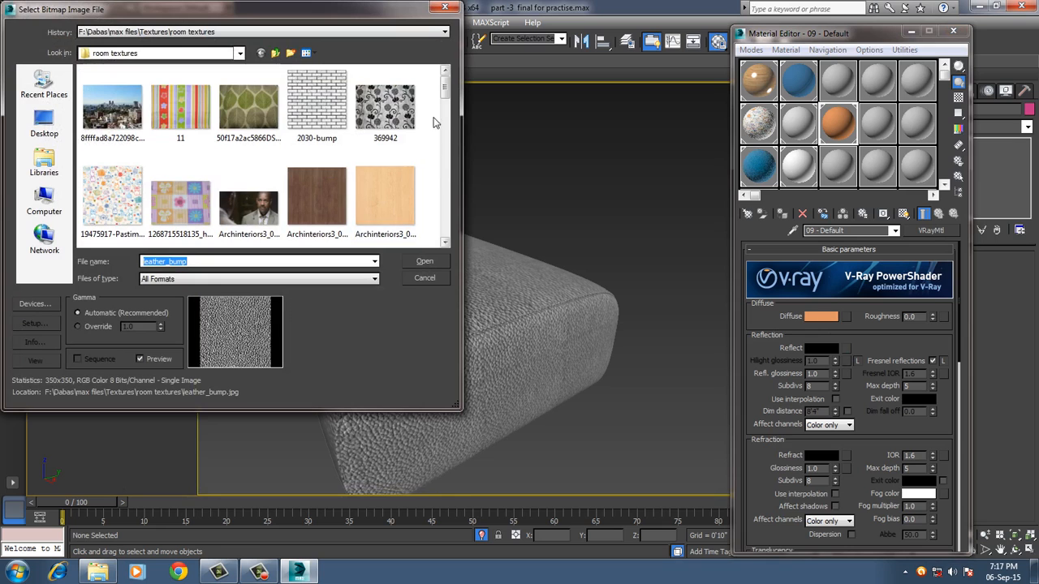
{"action": "left_click_drag", "start_coordinate": [445, 88], "coordinate": [444, 166]}
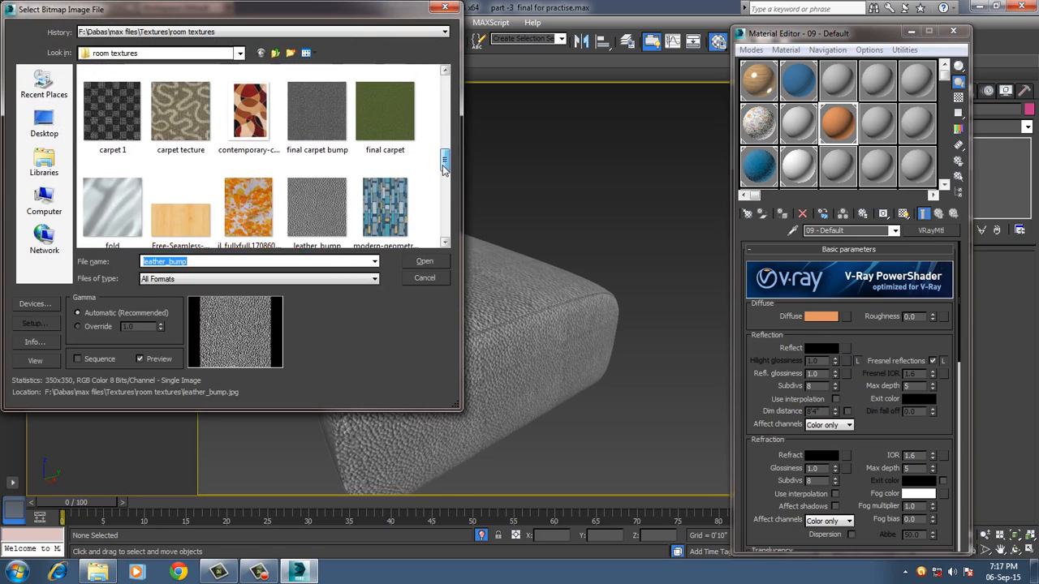
{"action": "double_click", "coordinate": [323, 188]}
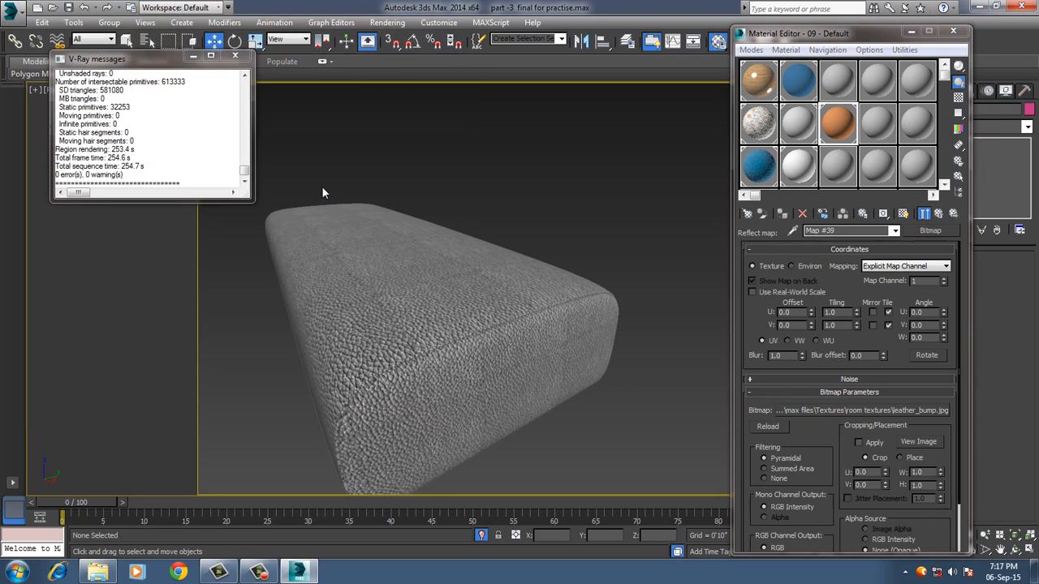
Set the reflect map's U and V tiling to 5.0, invert its output and return to the parent material.
{"action": "double_click", "coordinate": [848, 318]}
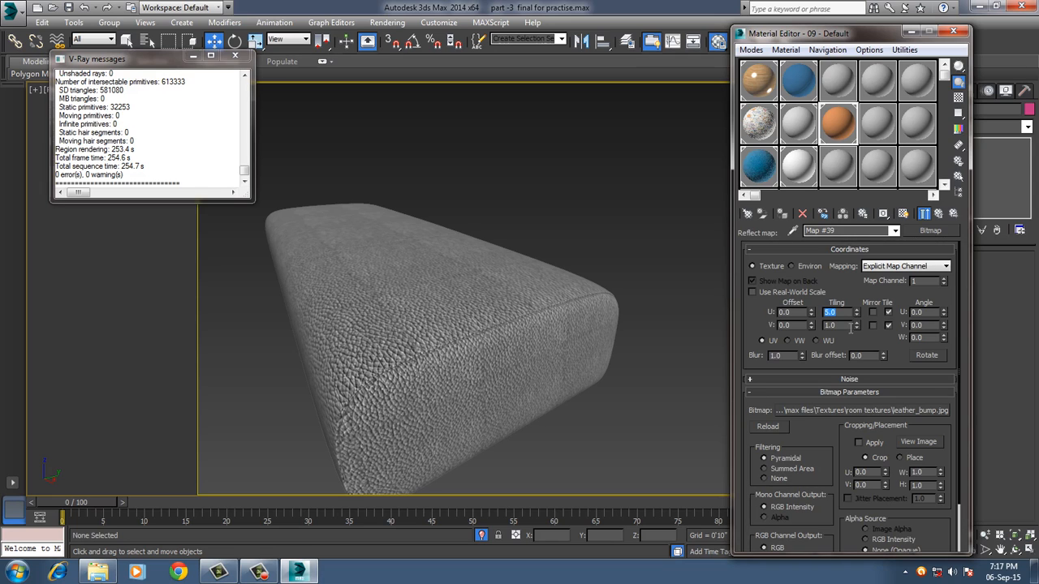
{"action": "double_click", "coordinate": [848, 325]}
{"action": "type", "text": "5"}
{"action": "scroll", "coordinate": [763, 382], "scroll_direction": "down", "scroll_amount": 2}
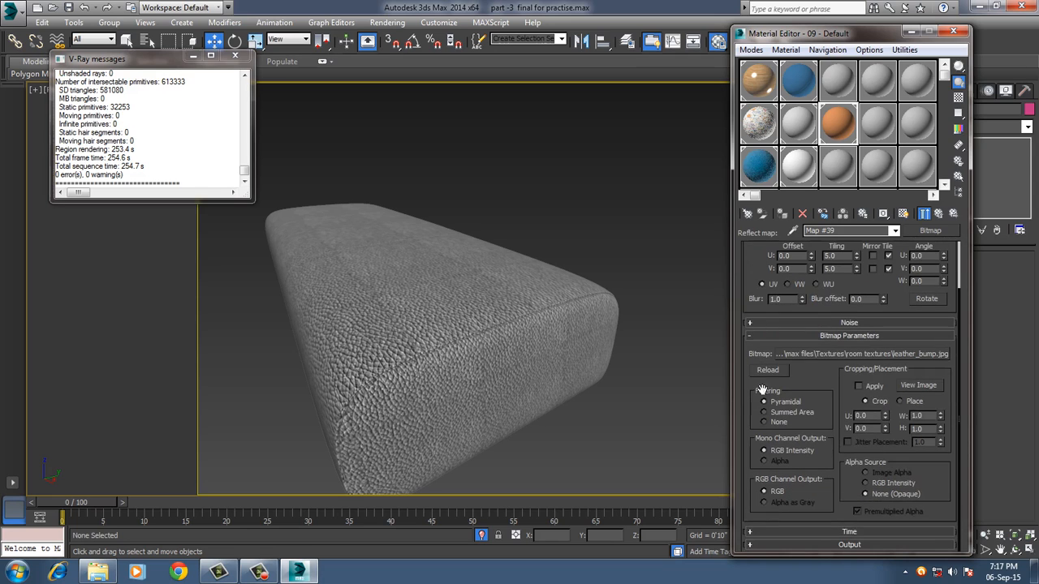
{"action": "left_click", "coordinate": [803, 544]}
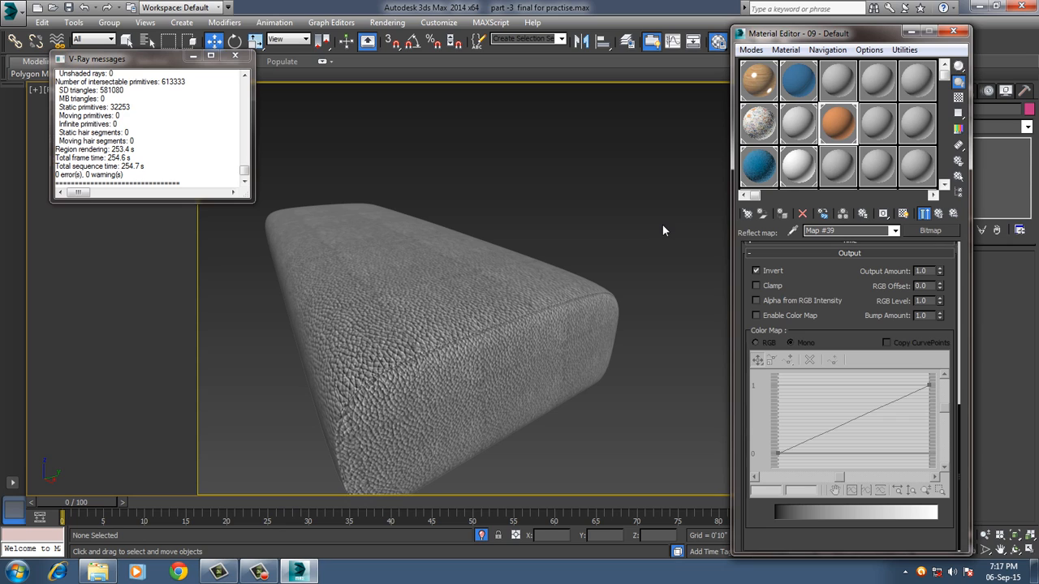
{"action": "left_click", "coordinate": [938, 213]}
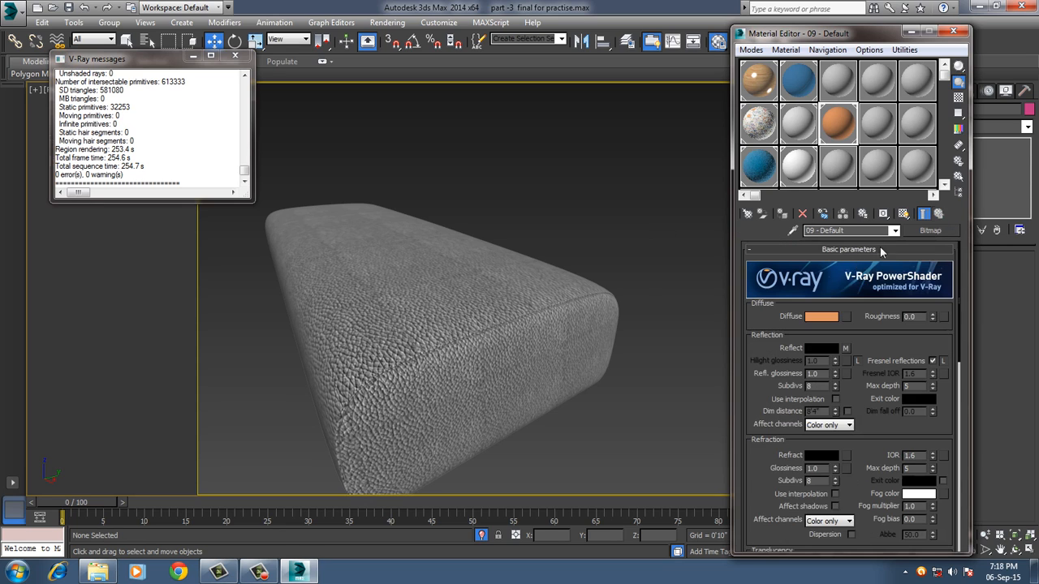
Show the orange base material on the pouf, enlarge its preview and set the reflection glossiness to 0.6.
{"action": "left_click", "coordinate": [904, 213]}
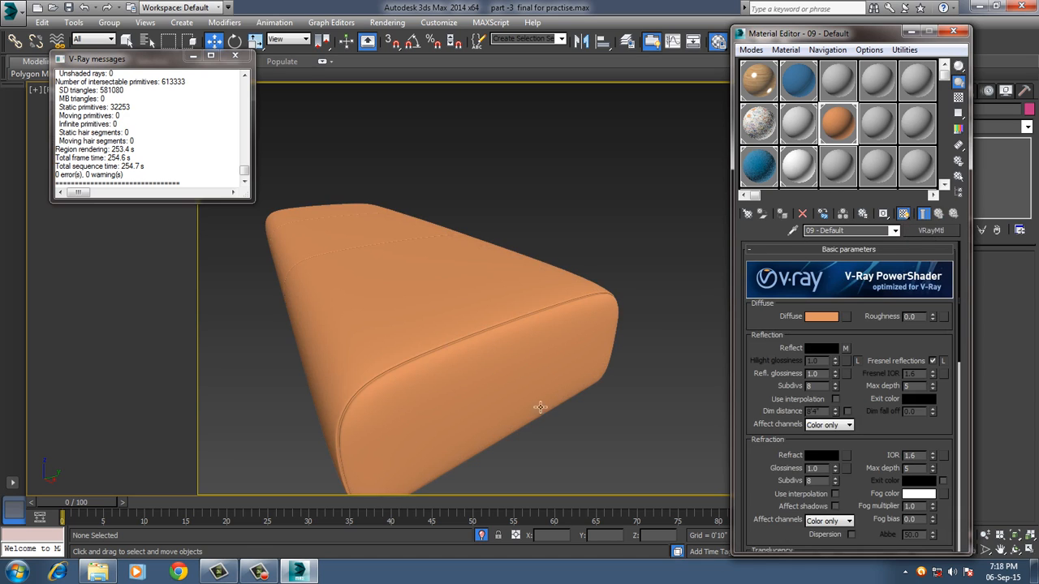
{"action": "double_click", "coordinate": [842, 121]}
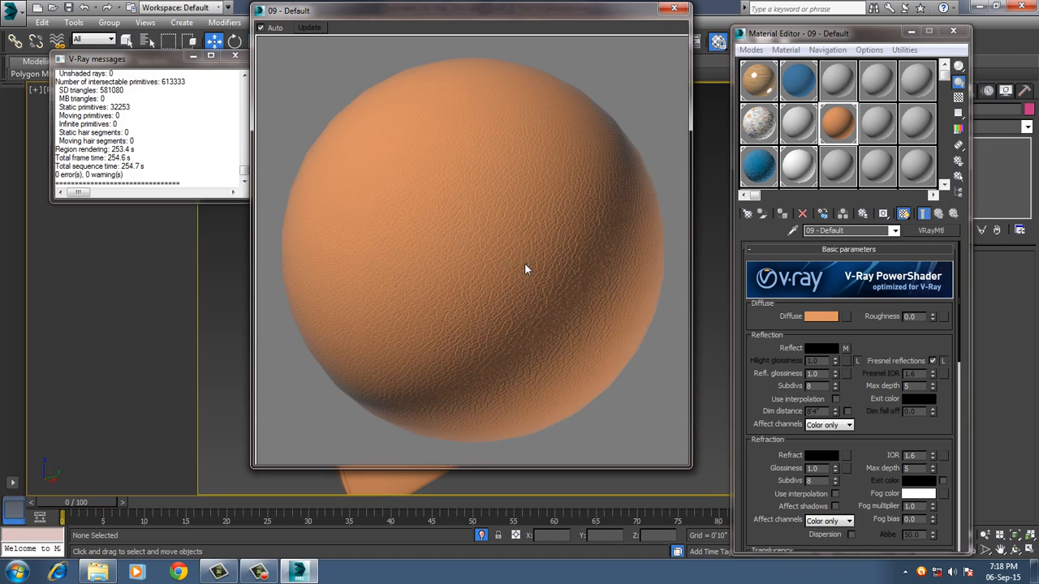
{"action": "double_click", "coordinate": [818, 374]}
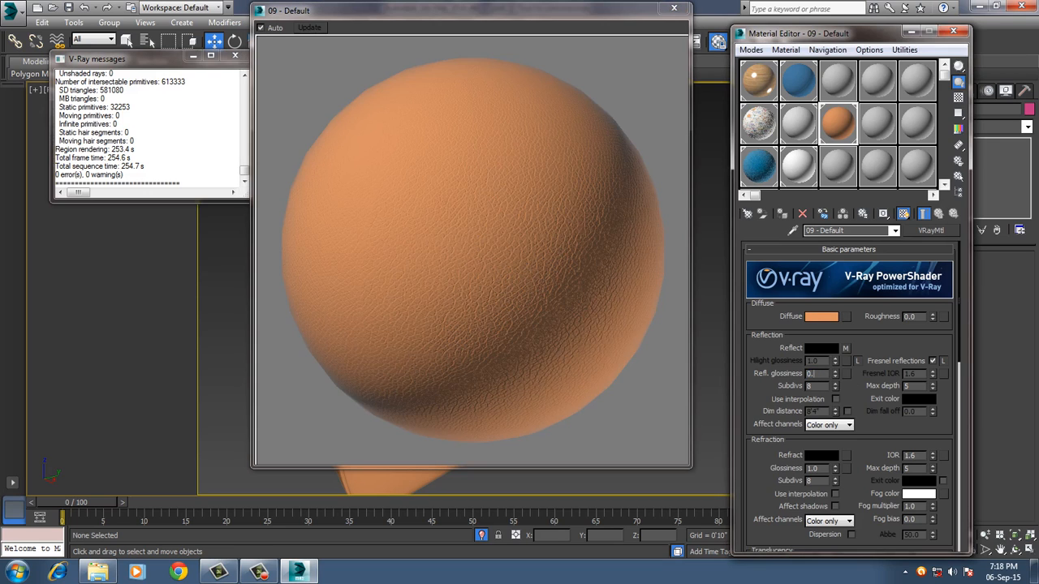
{"action": "type", "text": "6"}
{"action": "key", "text": "Return"}
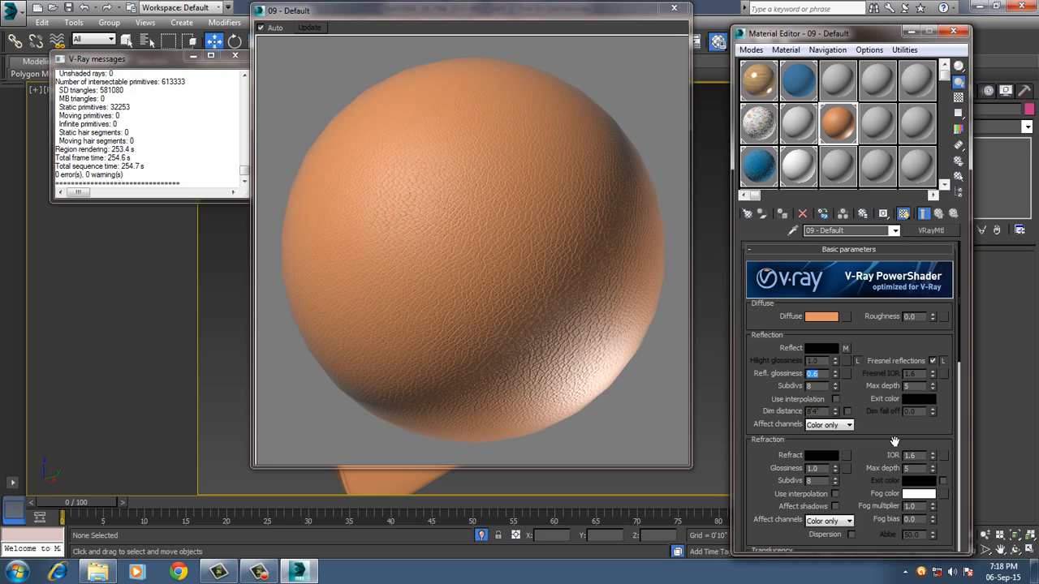
Set the pouf material's BRDF Soften to 1.0, comparing it with 0.0 in the enlarged preview.
{"action": "scroll", "coordinate": [893, 442], "scroll_direction": "down", "scroll_amount": 3}
{"action": "scroll", "coordinate": [887, 436], "scroll_direction": "down", "scroll_amount": 2}
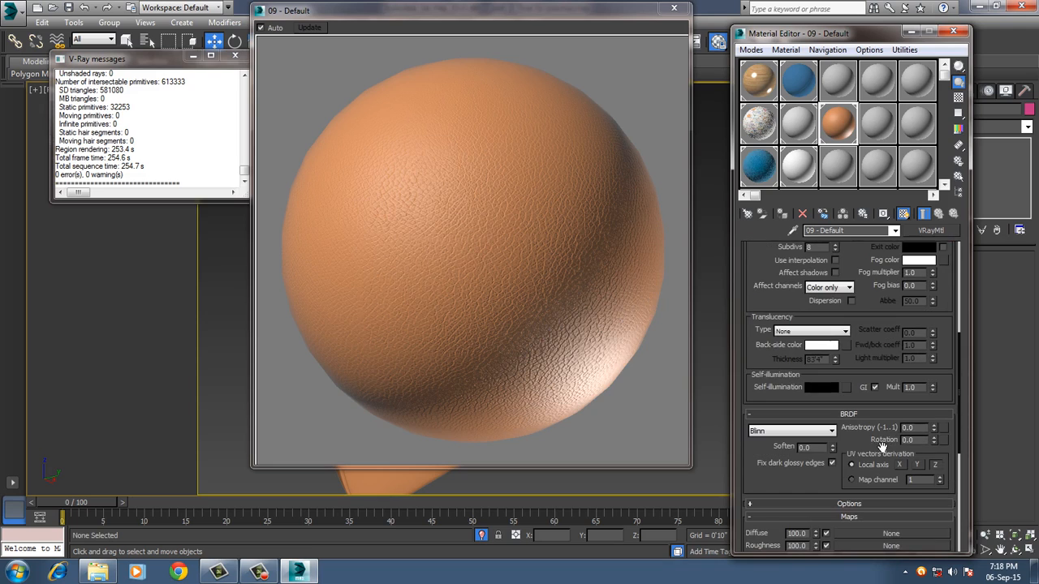
{"action": "double_click", "coordinate": [811, 448]}
{"action": "type", "text": "1"}
{"action": "key", "text": "Return"}
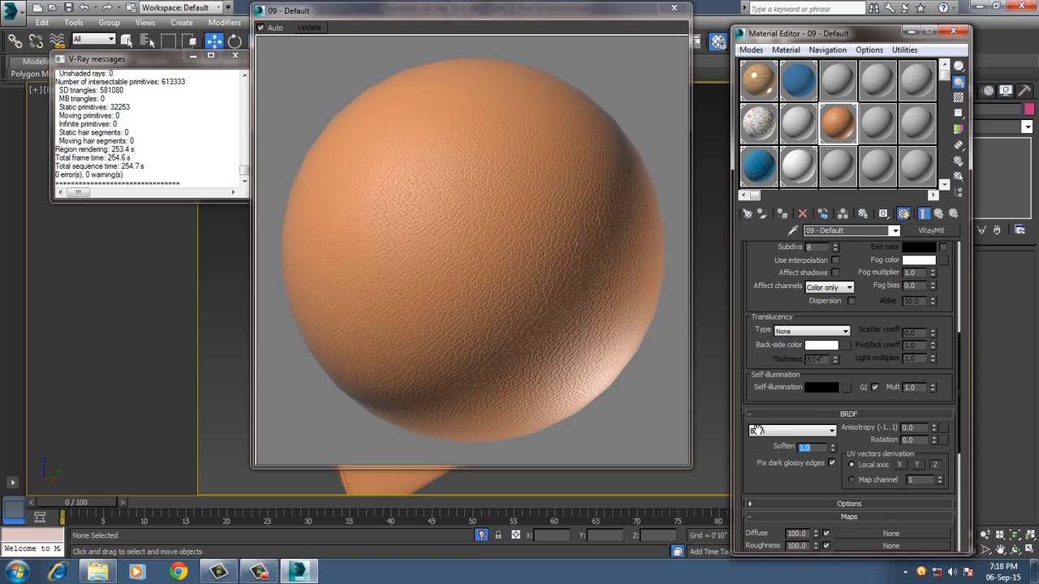
{"action": "type", "text": "0"}
{"action": "key", "text": "Return"}
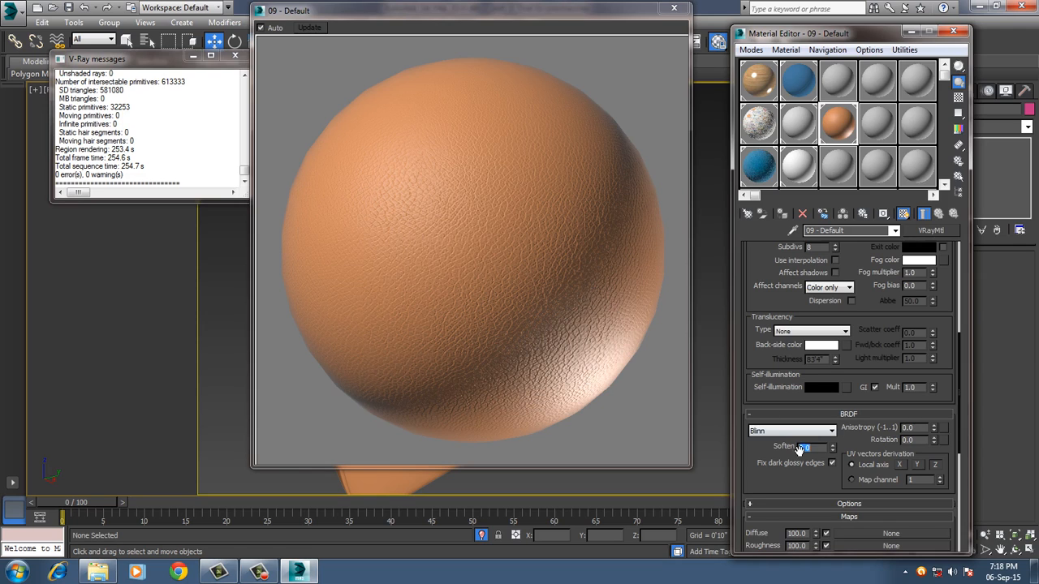
{"action": "type", "text": "1"}
{"action": "key", "text": "Return"}
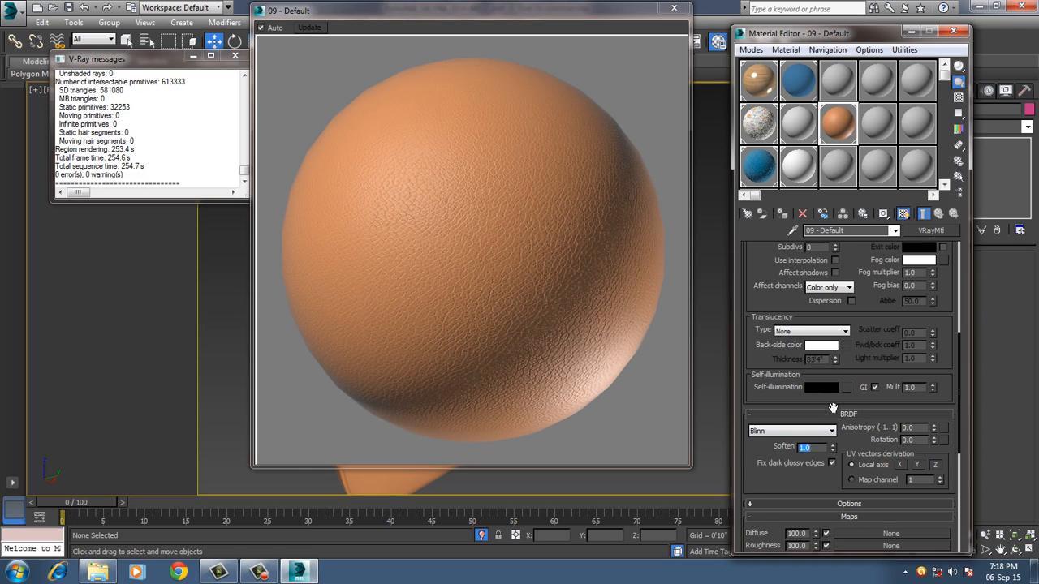
Set the pouf material's refraction IOR to 2.0.
{"action": "left_click", "coordinate": [772, 273]}
{"action": "scroll", "coordinate": [771, 273], "scroll_direction": "up", "scroll_amount": 5}
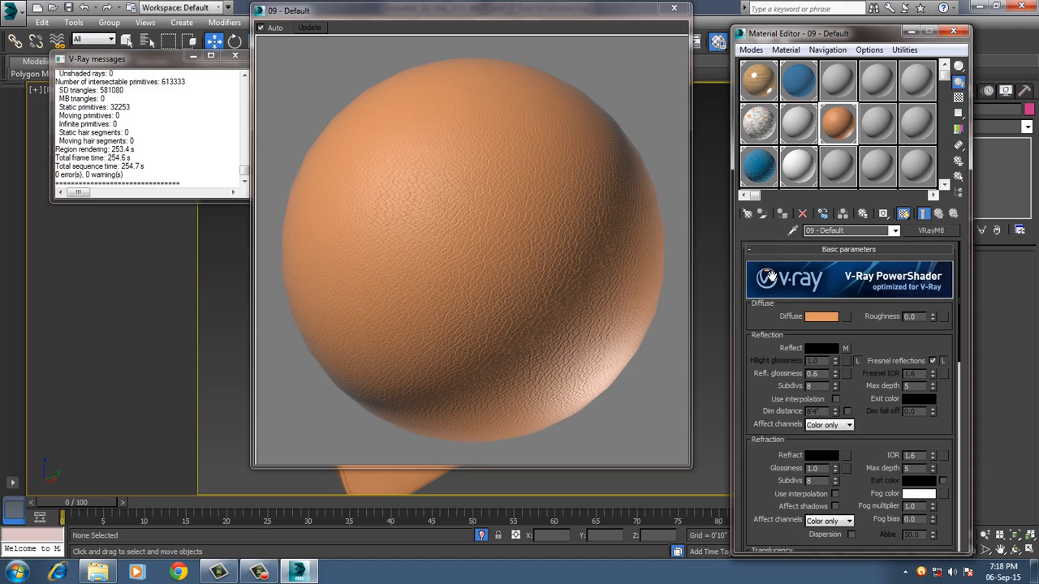
{"action": "double_click", "coordinate": [909, 455]}
{"action": "type", "text": "2"}
{"action": "key", "text": "Return"}
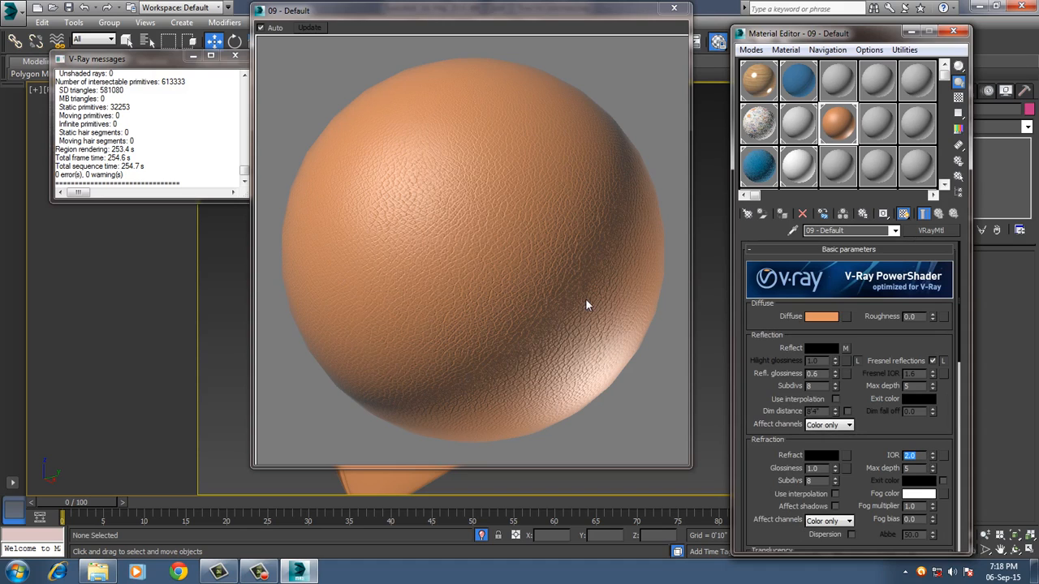
Close the material preview and Material Editor, return to the camera view and exit isolation to show the whole bedroom.
{"action": "left_click", "coordinate": [674, 8]}
{"action": "left_click", "coordinate": [952, 31]}
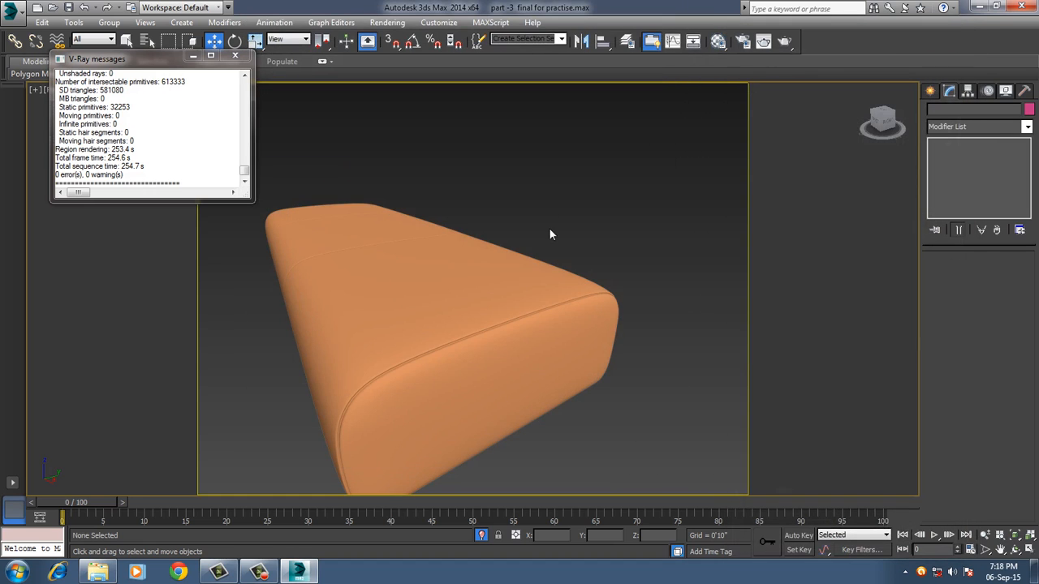
{"action": "key", "text": "c"}
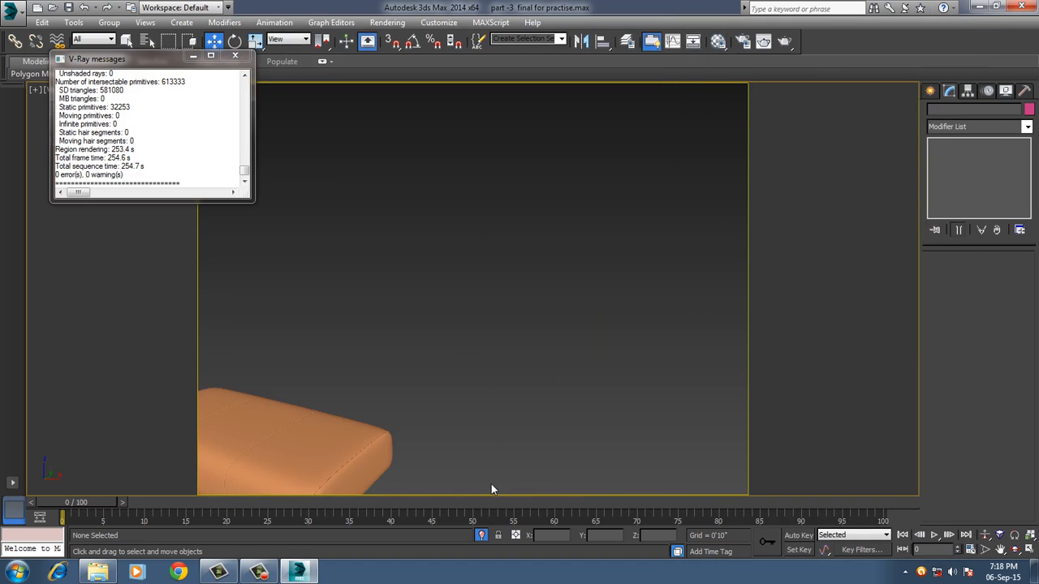
{"action": "left_click", "coordinate": [482, 536]}
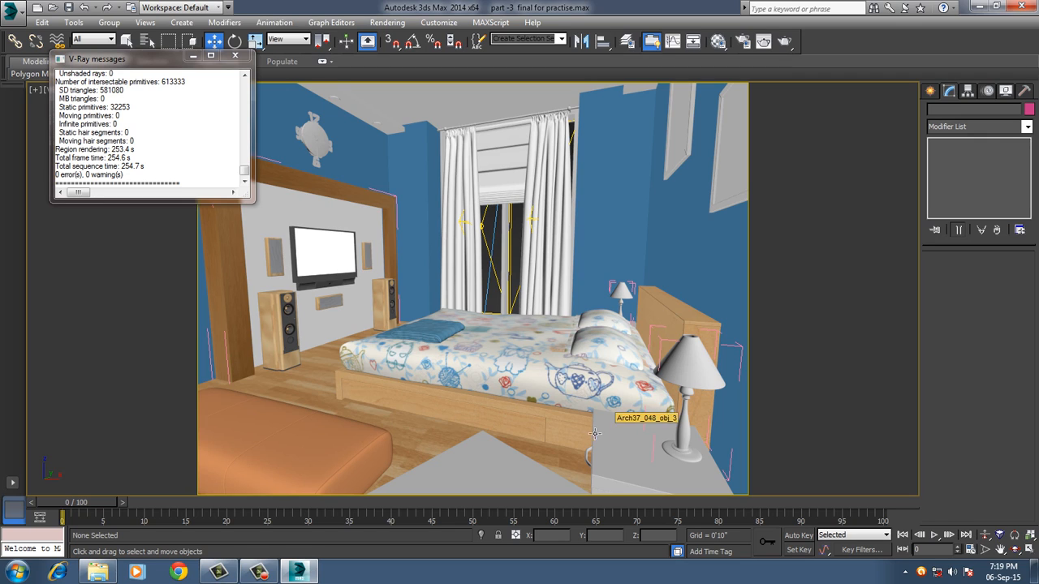
Select the curtain group and render the bedroom's camera view with V-Ray.
{"action": "left_click", "coordinate": [552, 176]}
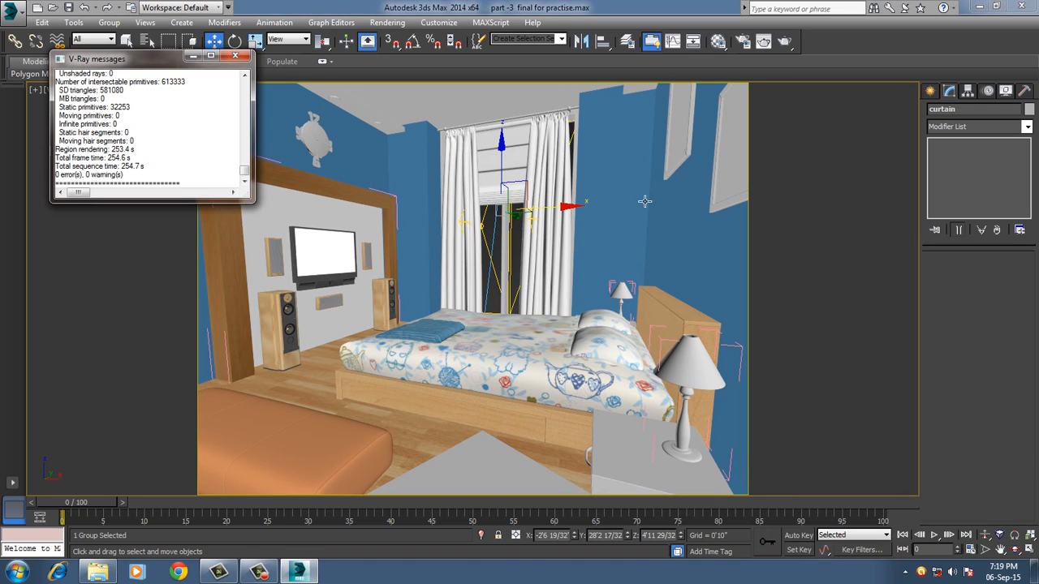
{"action": "left_click", "coordinate": [784, 42]}
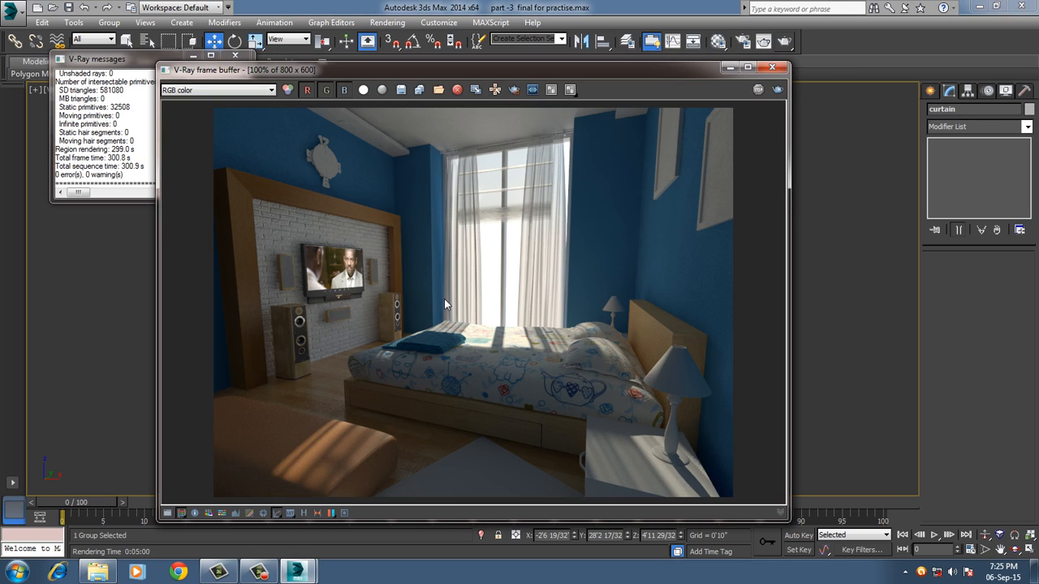
Inspect the render up close at the pouf, TV wall, speakers and curtains, and close the V-Ray frame buffer.
{"action": "scroll", "coordinate": [332, 396], "scroll_direction": "up", "scroll_amount": 1}
{"action": "scroll", "coordinate": [334, 406], "scroll_direction": "up", "scroll_amount": 4}
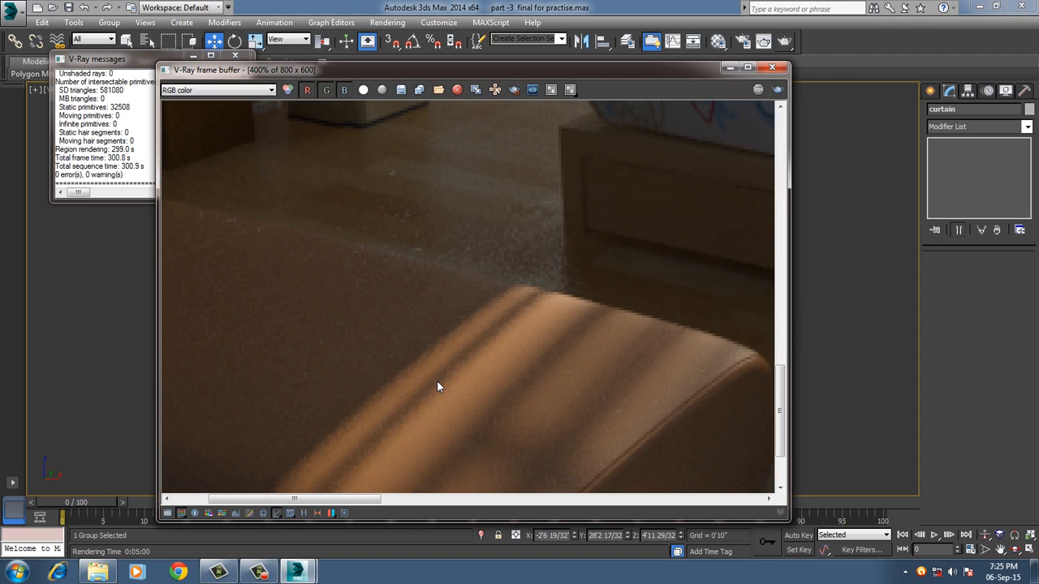
{"action": "scroll", "coordinate": [440, 330], "scroll_direction": "down", "scroll_amount": 4}
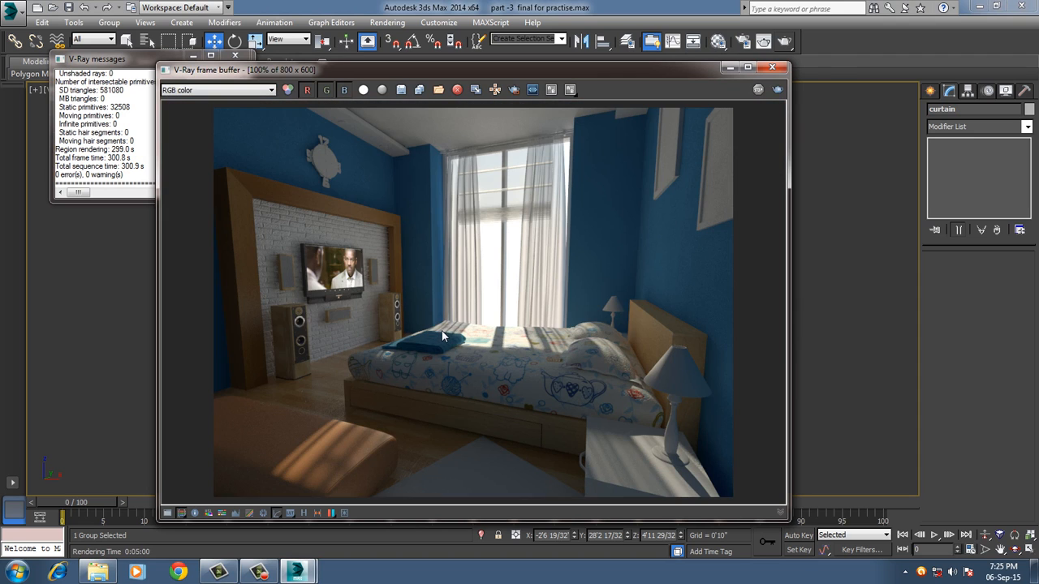
{"action": "scroll", "coordinate": [359, 303], "scroll_direction": "up", "scroll_amount": 1}
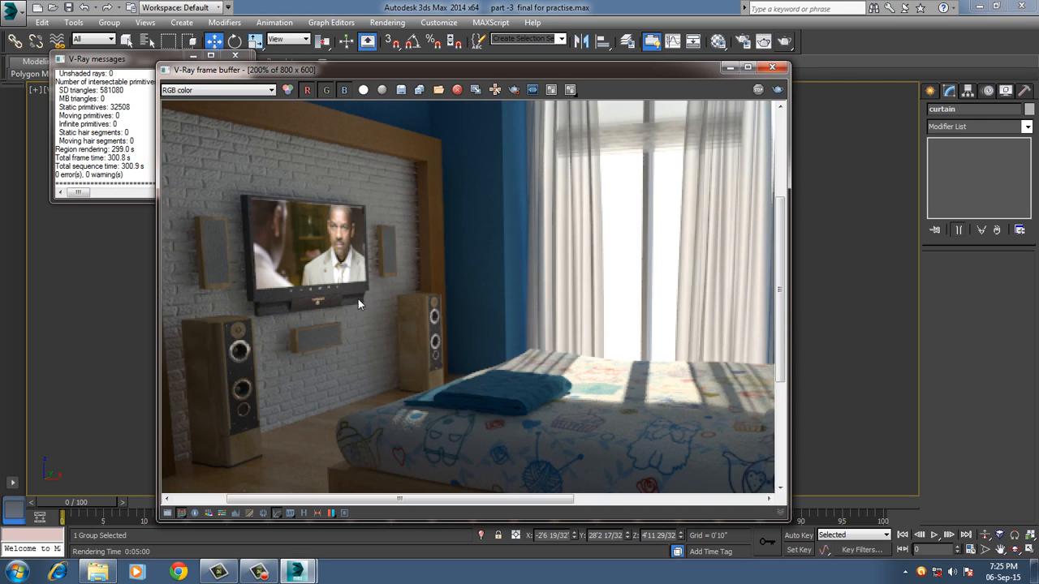
{"action": "scroll", "coordinate": [377, 324], "scroll_direction": "up", "scroll_amount": 1}
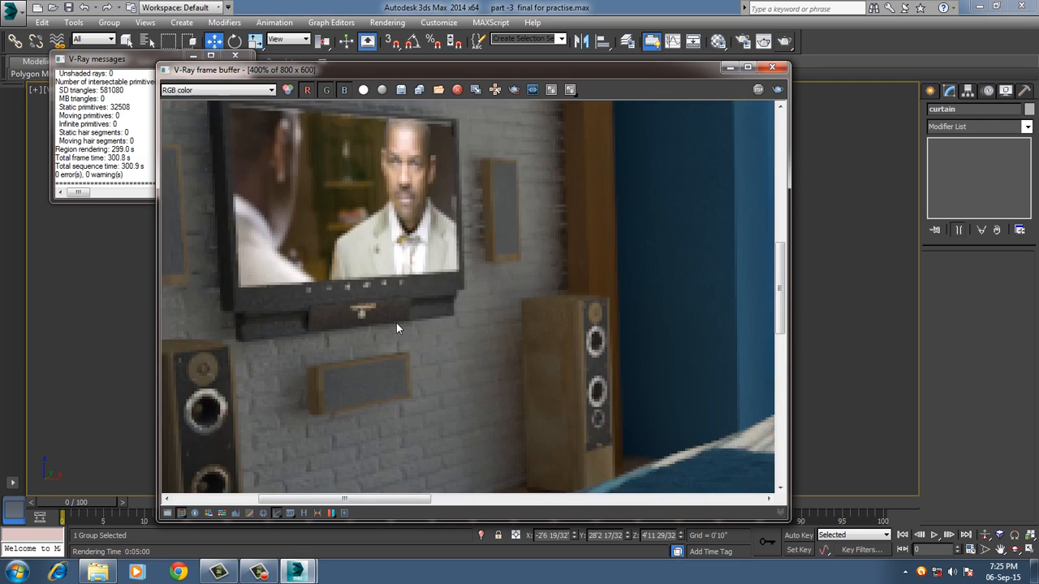
{"action": "scroll", "coordinate": [396, 328], "scroll_direction": "down", "scroll_amount": 1}
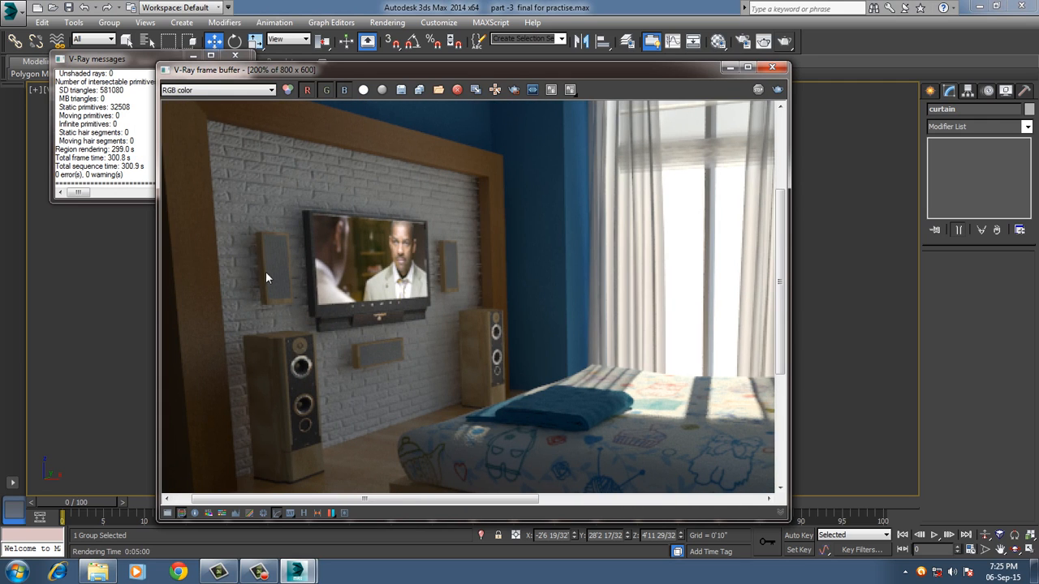
{"action": "scroll", "coordinate": [438, 328], "scroll_direction": "down", "scroll_amount": 1}
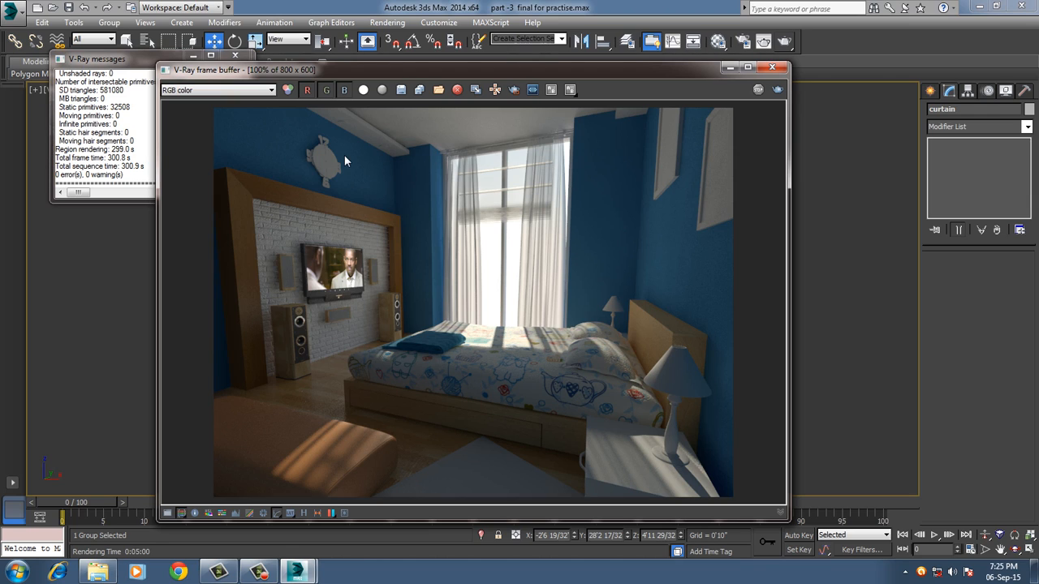
{"action": "left_click", "coordinate": [771, 66]}
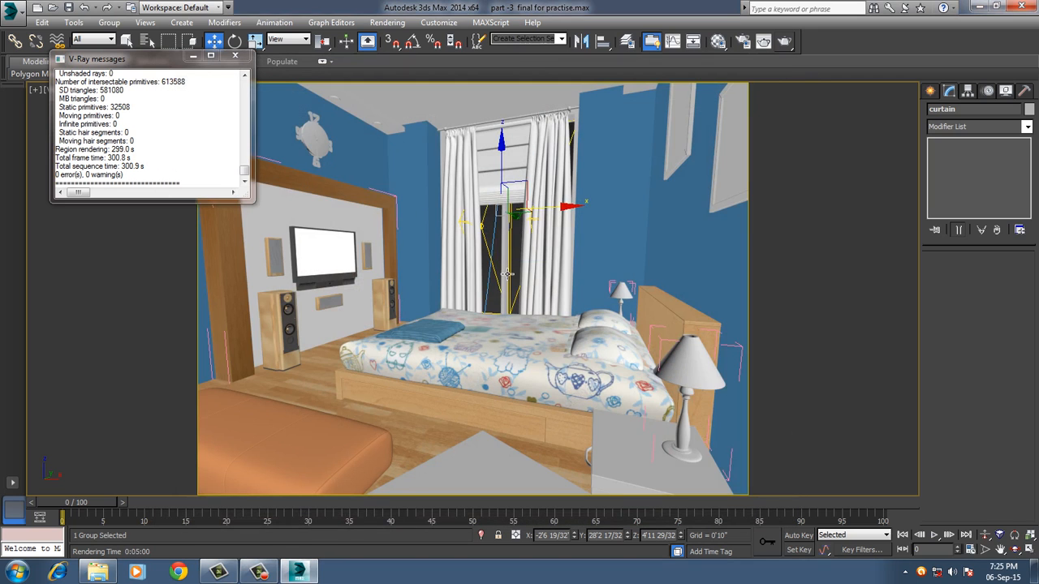
Convert the blue wall material to a VRayOverrideMtl, keeping the old material as its base sub-material.
{"action": "left_click", "coordinate": [718, 41]}
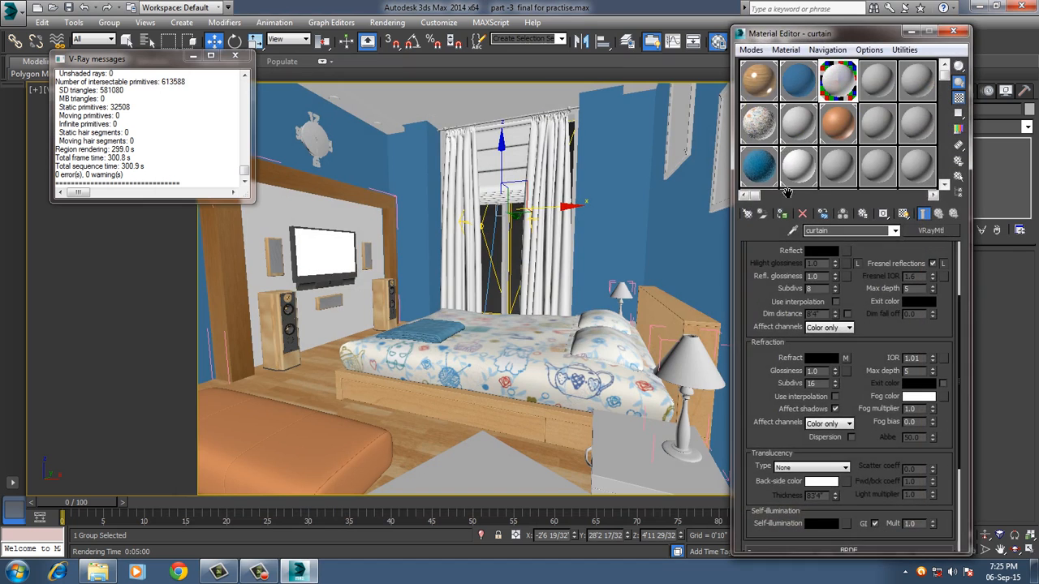
{"action": "left_click", "coordinate": [800, 83]}
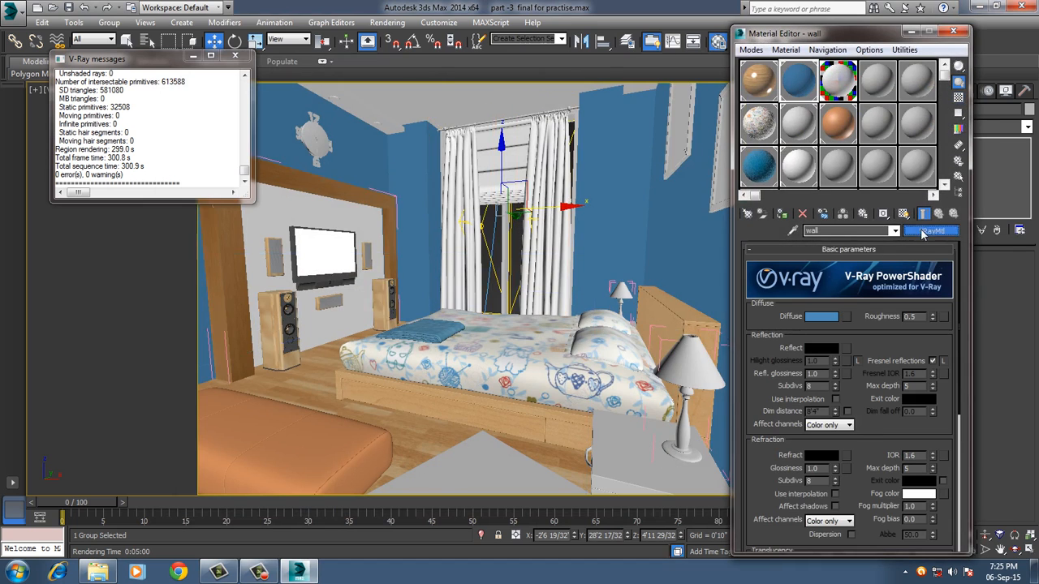
{"action": "left_click", "coordinate": [928, 231]}
{"action": "scroll", "coordinate": [250, 347], "scroll_direction": "down", "scroll_amount": 4}
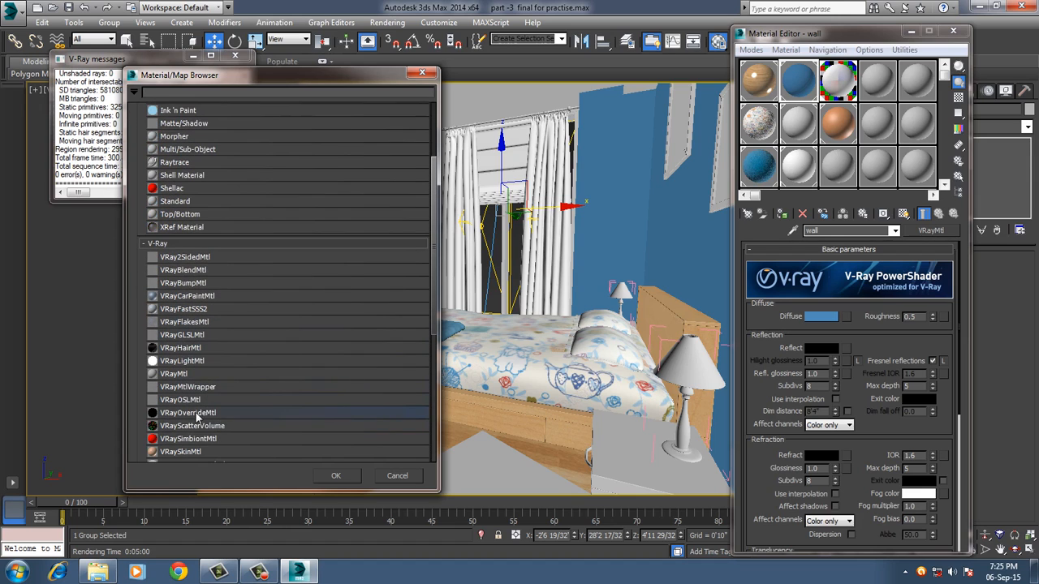
{"action": "double_click", "coordinate": [209, 414]}
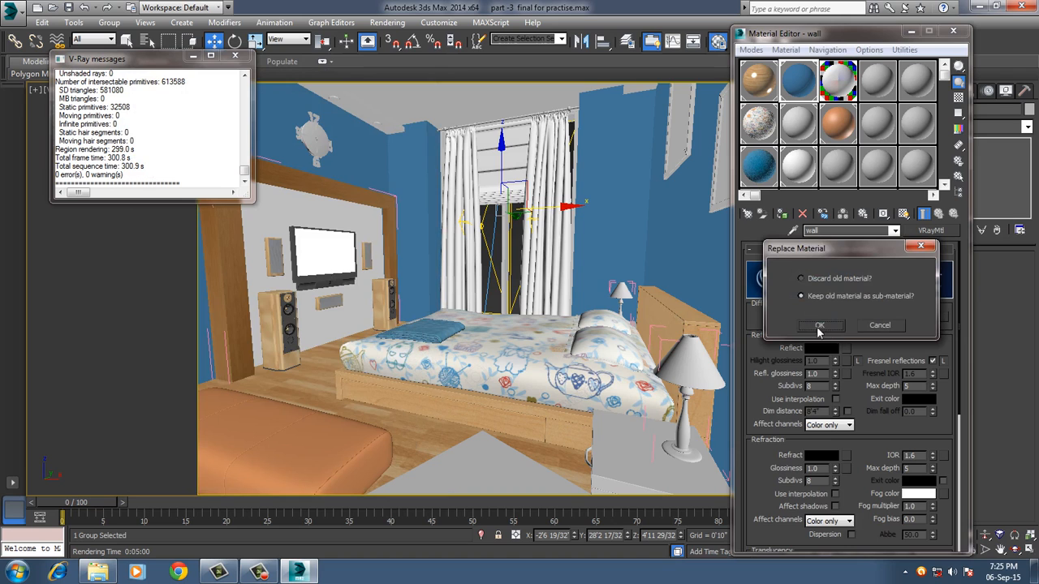
{"action": "left_click", "coordinate": [818, 325]}
Assign a new VRayMtl as the GI material of the wall's override material and return to the parent level.
{"action": "left_click", "coordinate": [841, 324]}
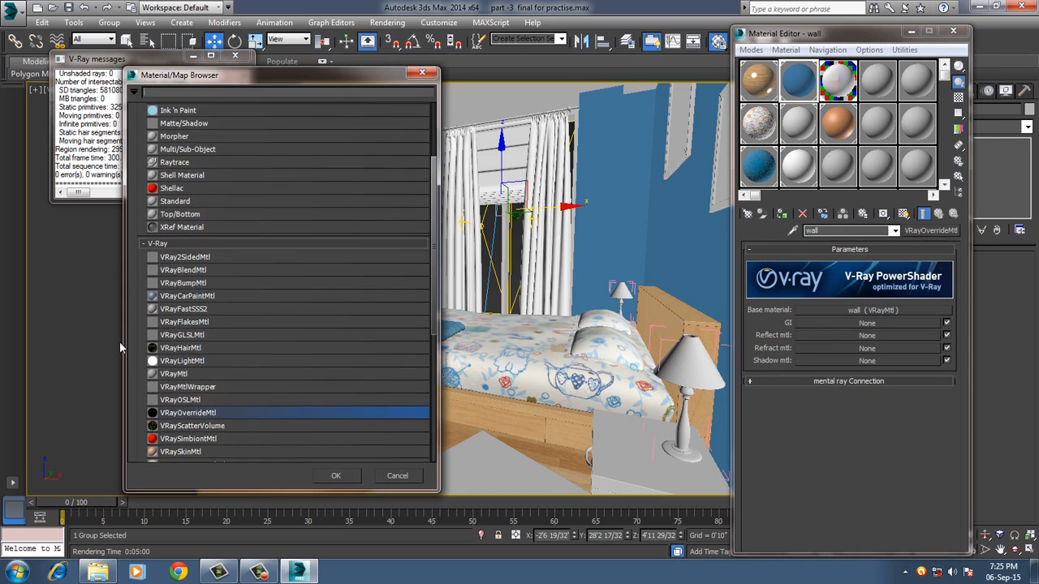
{"action": "scroll", "coordinate": [144, 352], "scroll_direction": "down", "scroll_amount": 1}
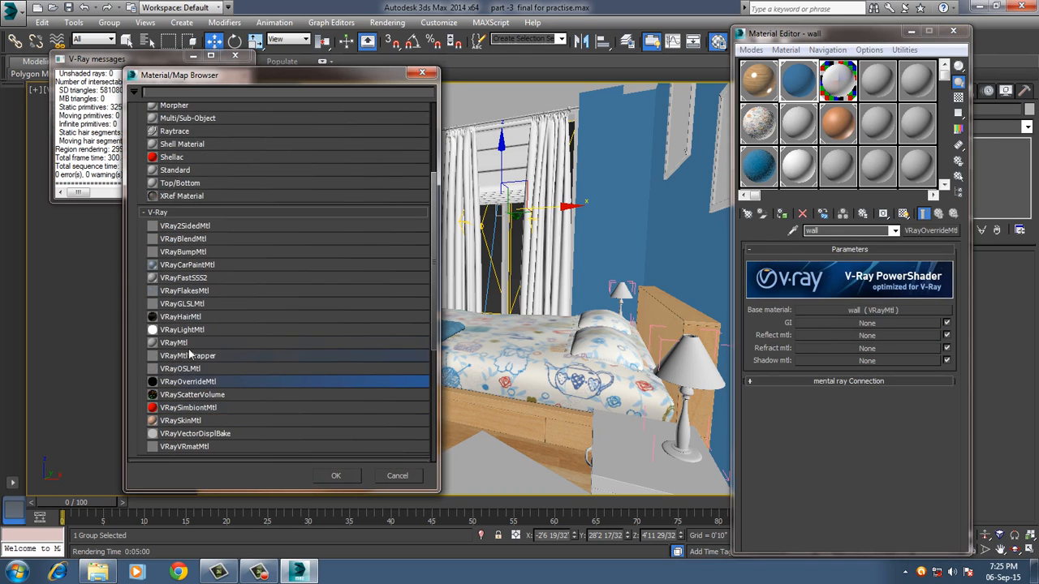
{"action": "double_click", "coordinate": [185, 346]}
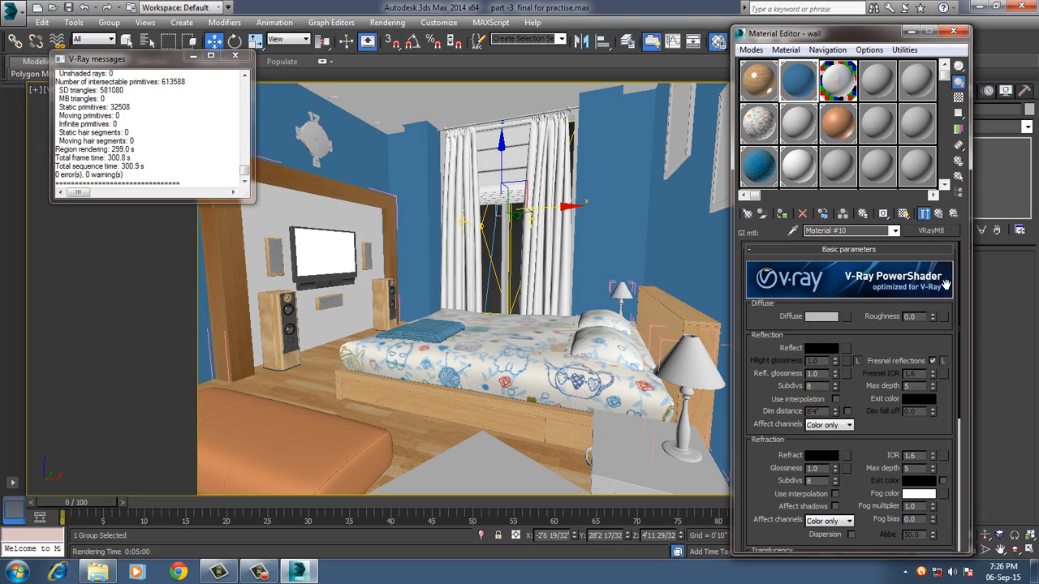
{"action": "left_click", "coordinate": [940, 214]}
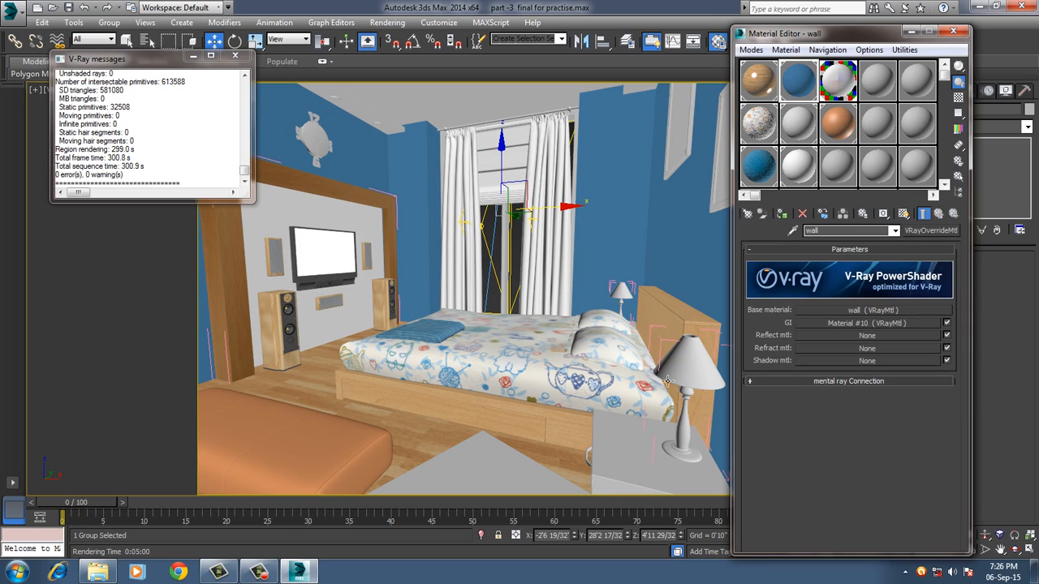
Select the pouf and set the U tiling of its leather_bump.jpg reflection map to 3.0.
{"action": "left_click", "coordinate": [342, 457]}
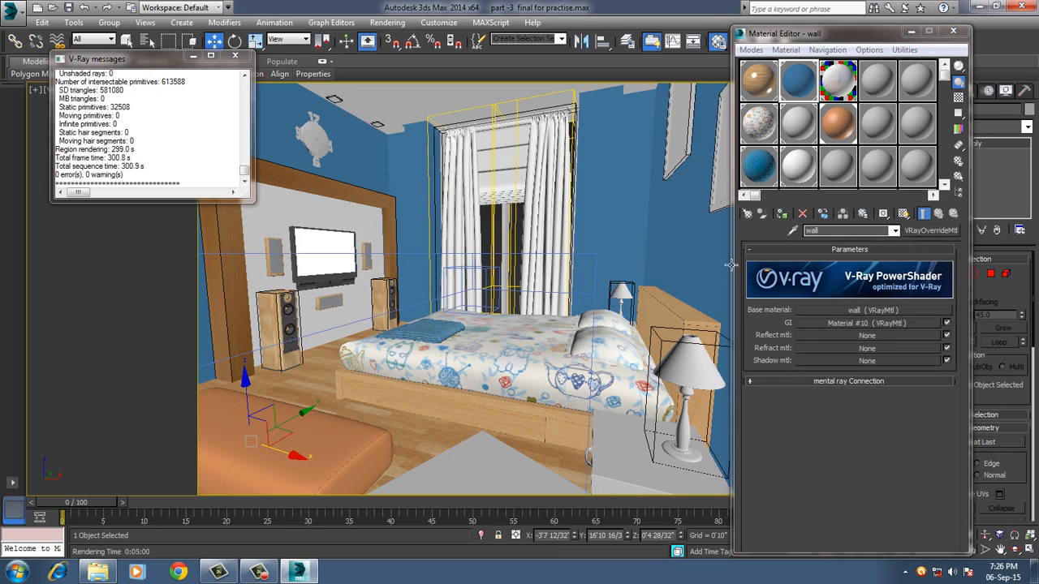
{"action": "left_click", "coordinate": [827, 123]}
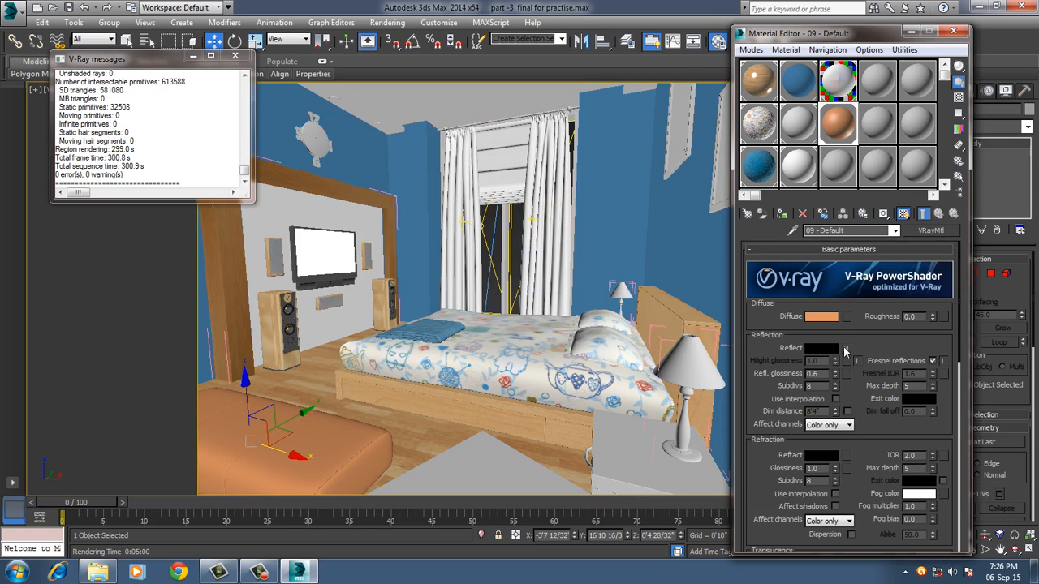
{"action": "left_click", "coordinate": [845, 348]}
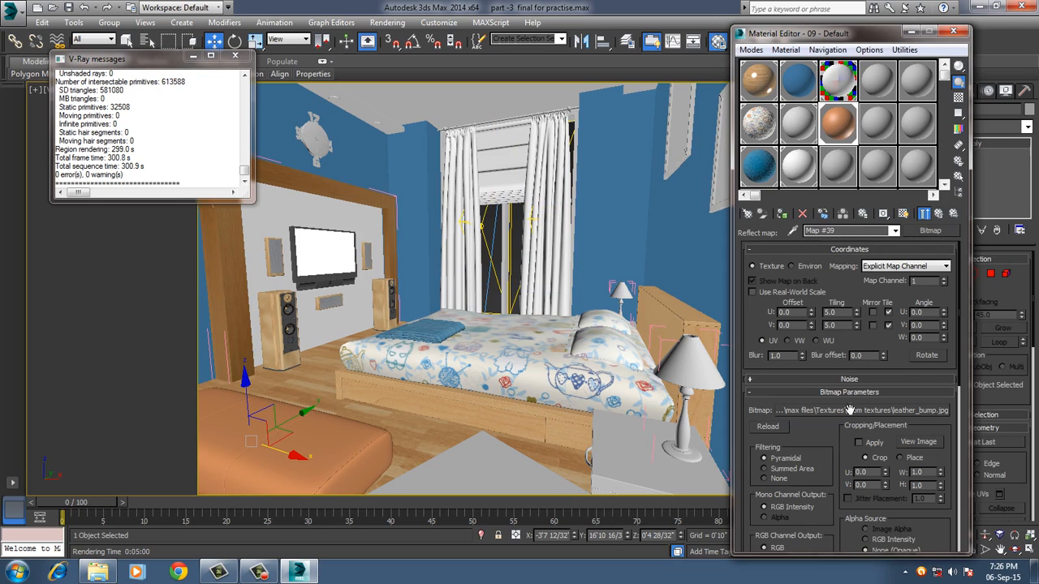
{"action": "left_click_drag", "start_coordinate": [847, 313], "coordinate": [790, 319]}
{"action": "type", "text": "3"}
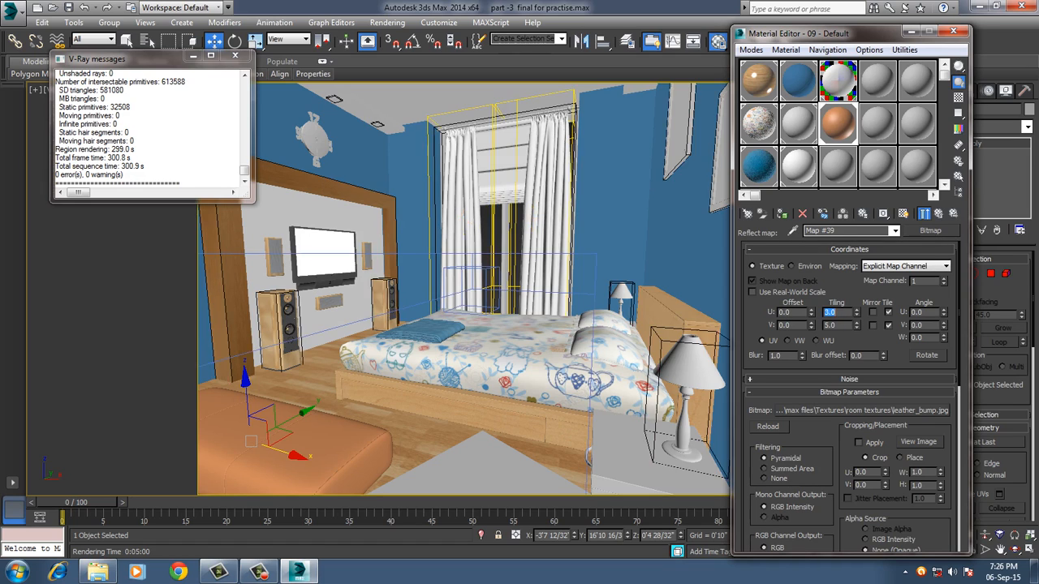
{"action": "key", "text": "Tab"}
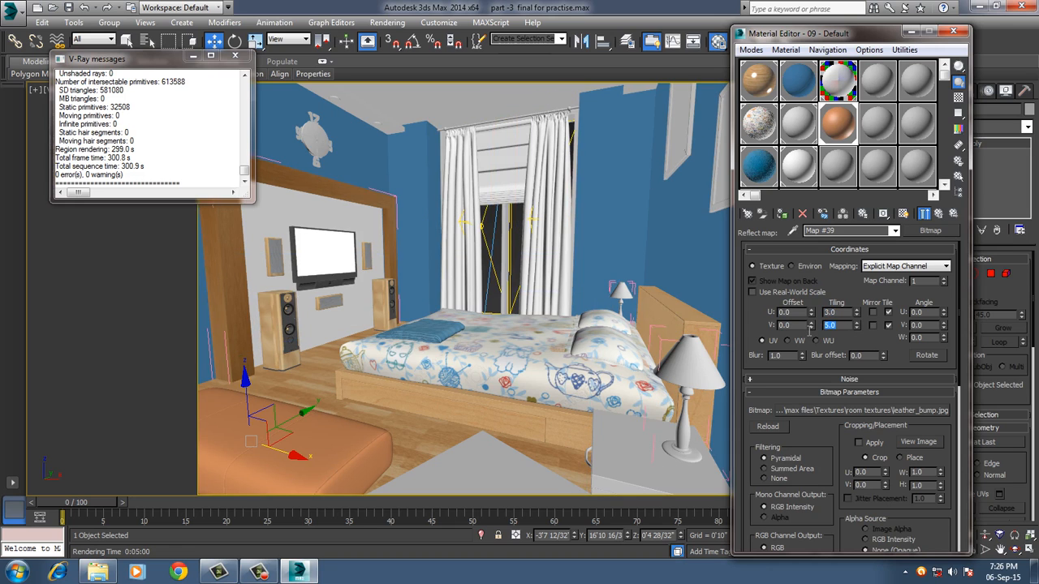
{"action": "left_click", "coordinate": [938, 214]}
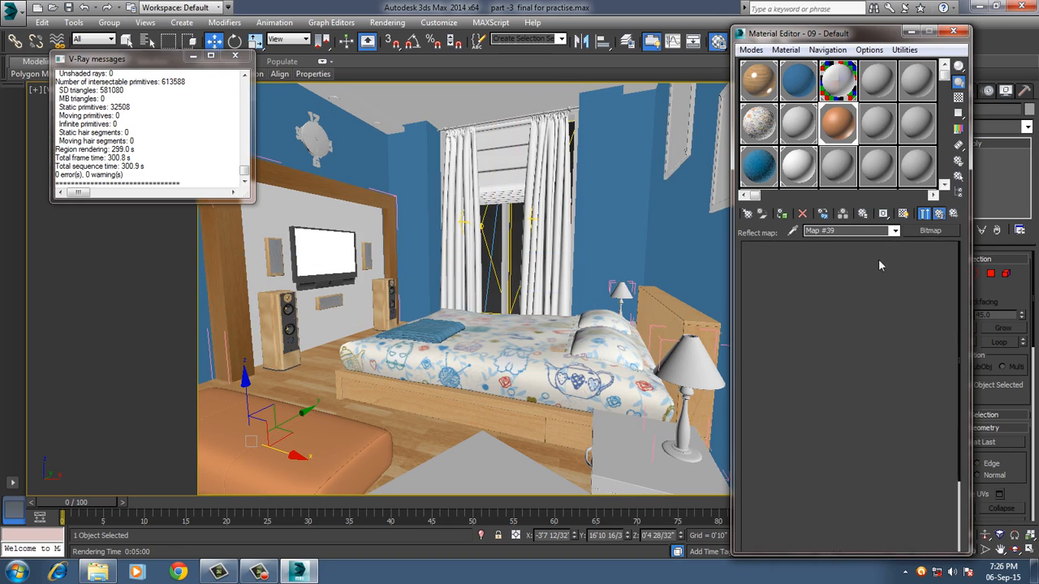
Set the U and V tiling of the pouf's leather_bump.jpg bump map to 3.0 and close the Material Editor.
{"action": "scroll", "coordinate": [775, 381], "scroll_direction": "down", "scroll_amount": 10}
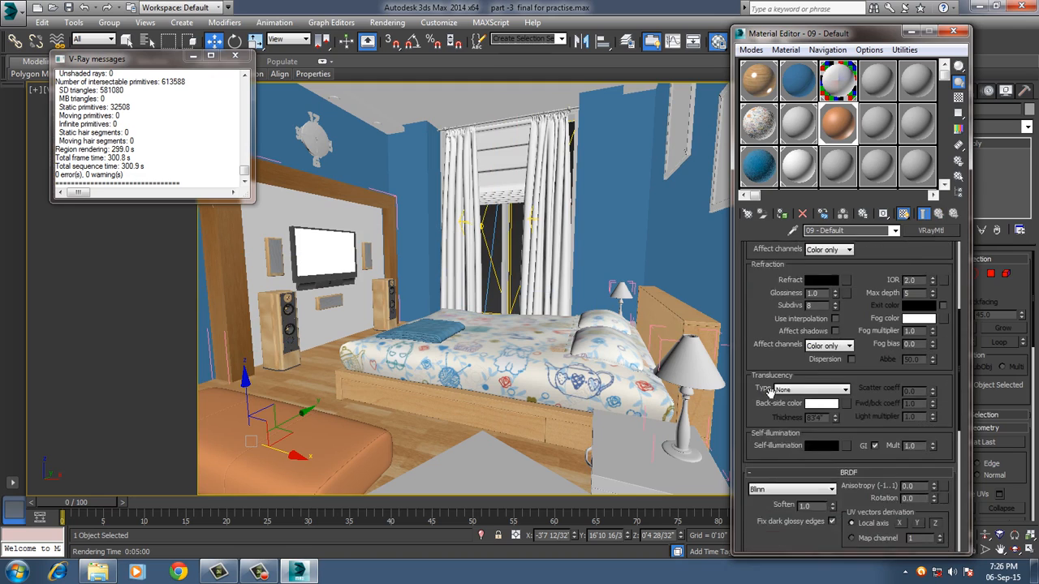
{"action": "scroll", "coordinate": [769, 392], "scroll_direction": "down", "scroll_amount": 5}
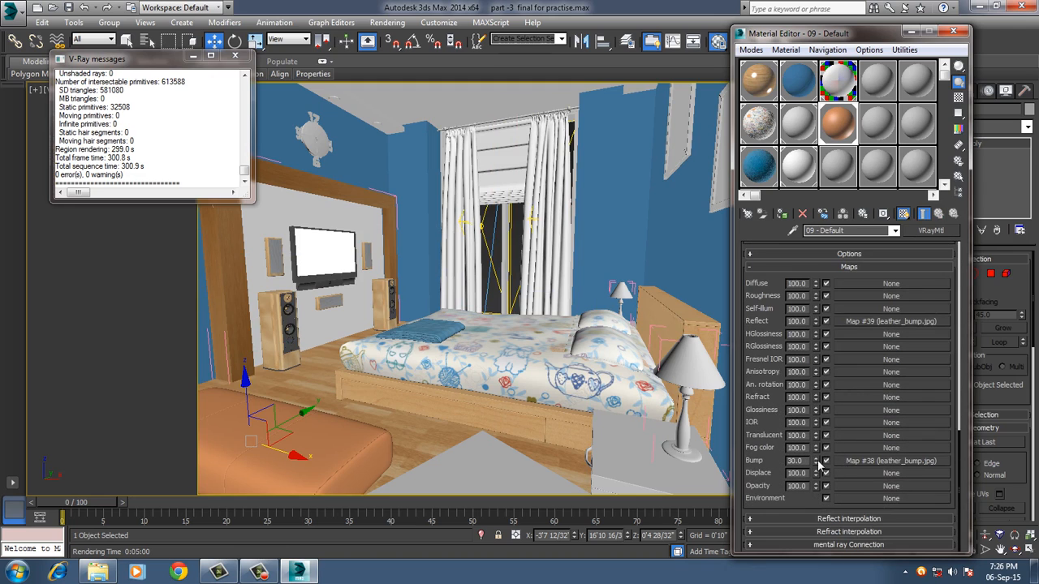
{"action": "left_click", "coordinate": [843, 461]}
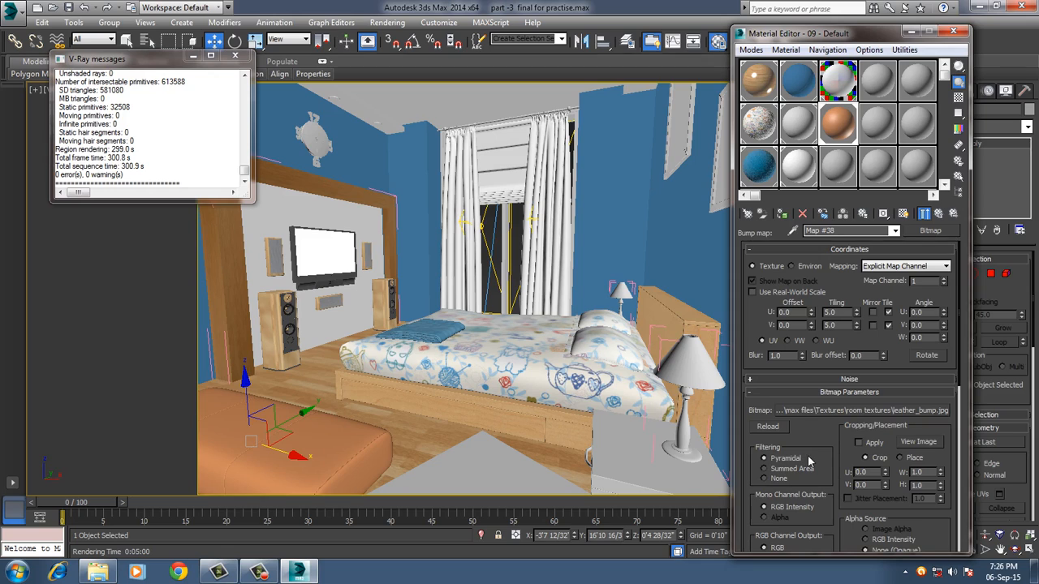
{"action": "double_click", "coordinate": [829, 312]}
{"action": "type", "text": "3"}
{"action": "key", "text": "Return"}
{"action": "key", "text": "Tab"}
{"action": "type", "text": "3"}
{"action": "key", "text": "Return"}
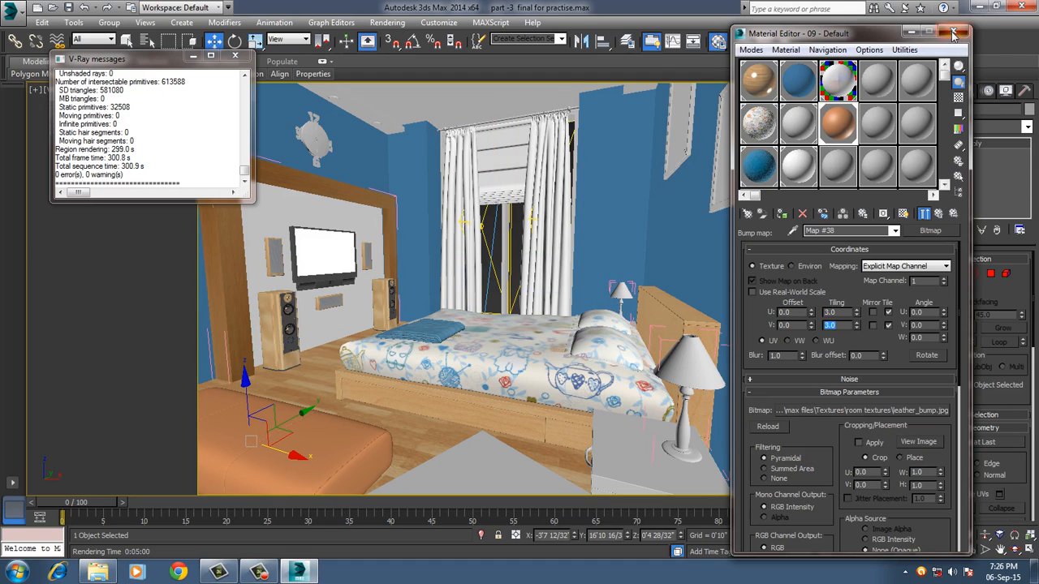
{"action": "left_click", "coordinate": [953, 31]}
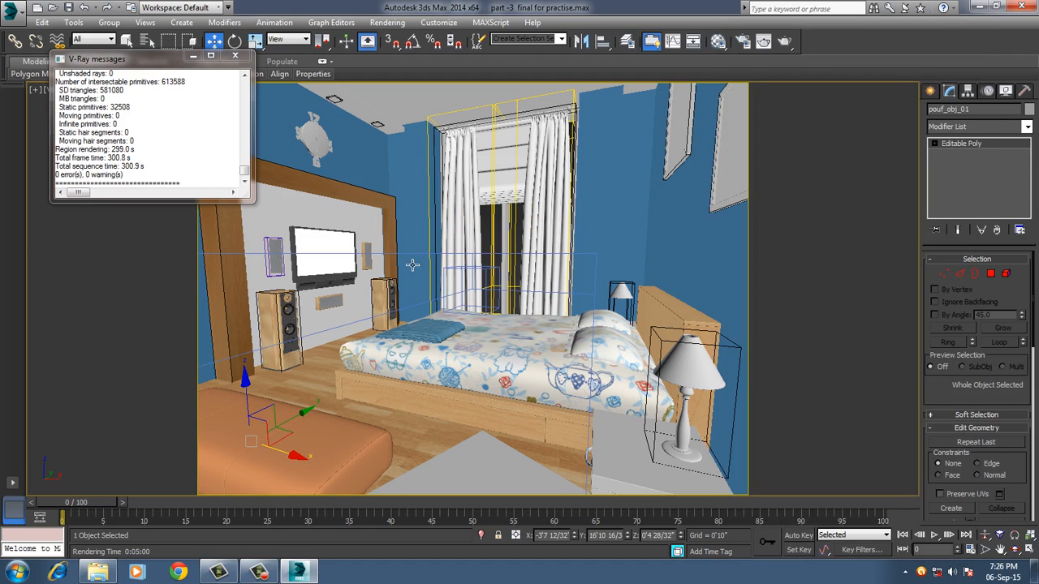
Move the displaced wall panel behind the TV slightly along X to about -8'3 24/32" and return to the camera view.
{"action": "left_click", "coordinate": [333, 222]}
{"action": "key", "text": "z"}
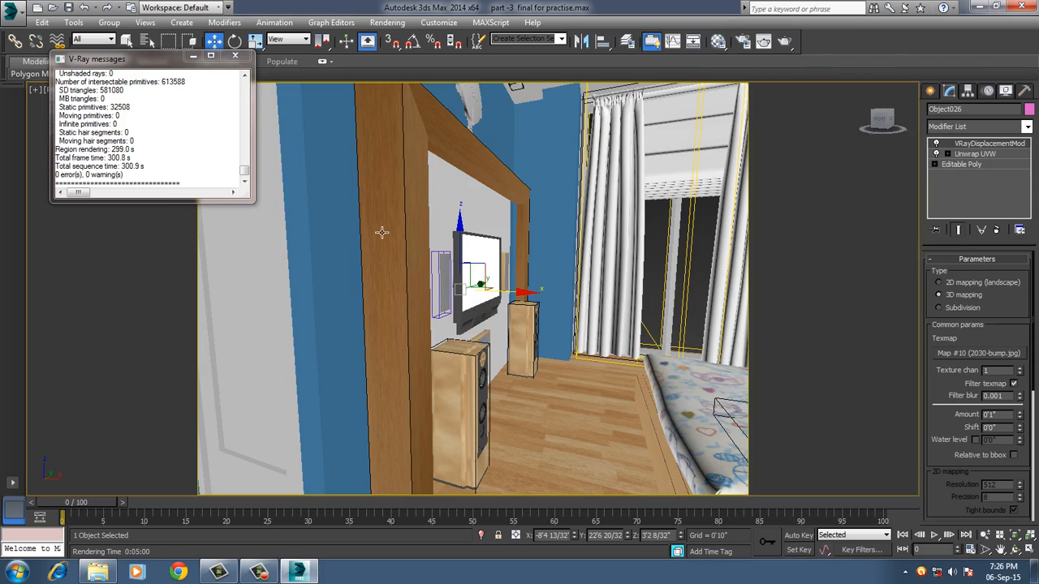
{"action": "middle_click_drag", "start_coordinate": [496, 276], "coordinate": [489, 299], "text": "alt"}
{"action": "scroll", "coordinate": [485, 288], "scroll_direction": "up", "scroll_amount": 4}
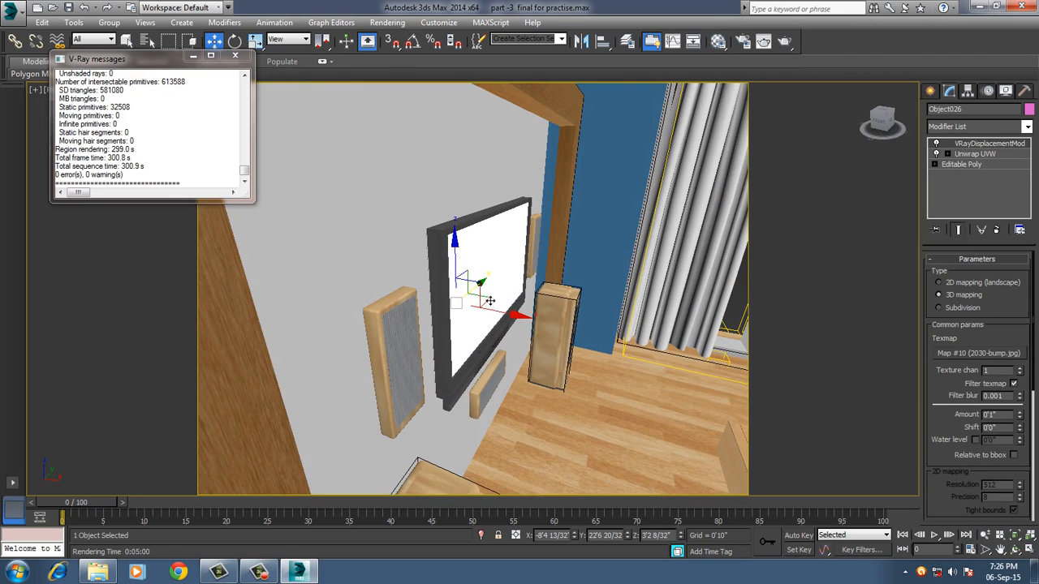
{"action": "left_click_drag", "start_coordinate": [524, 324], "coordinate": [528, 325]}
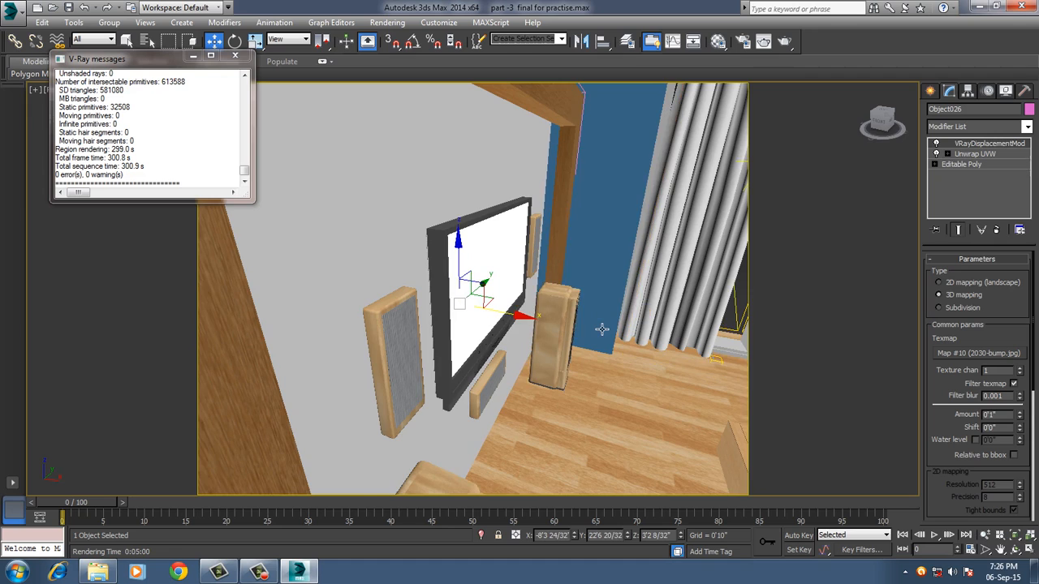
{"action": "key", "text": "c"}
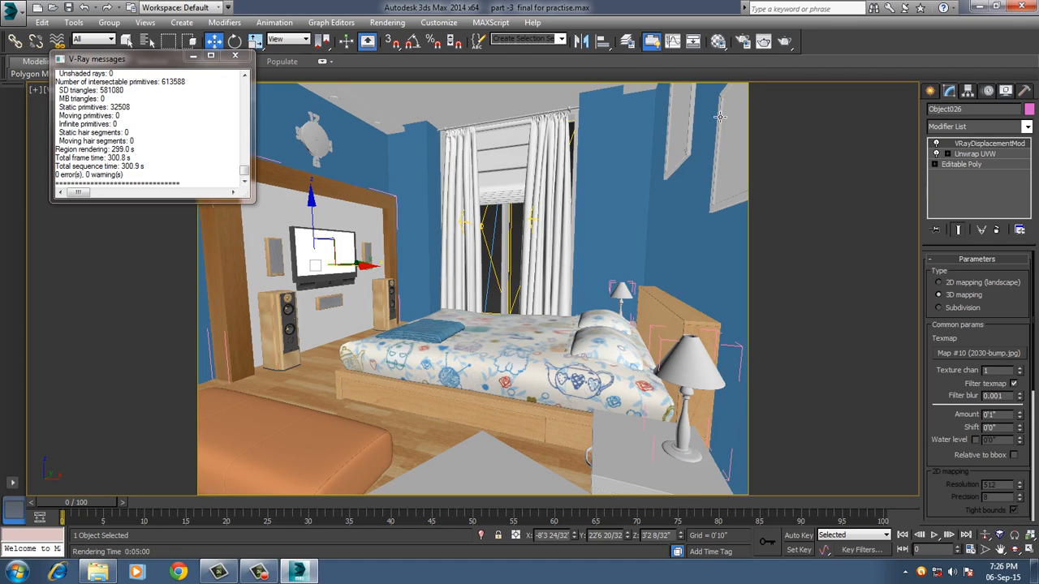
Set the render output width to 1200 pixels in the render setup and close it.
{"action": "left_click", "coordinate": [740, 43]}
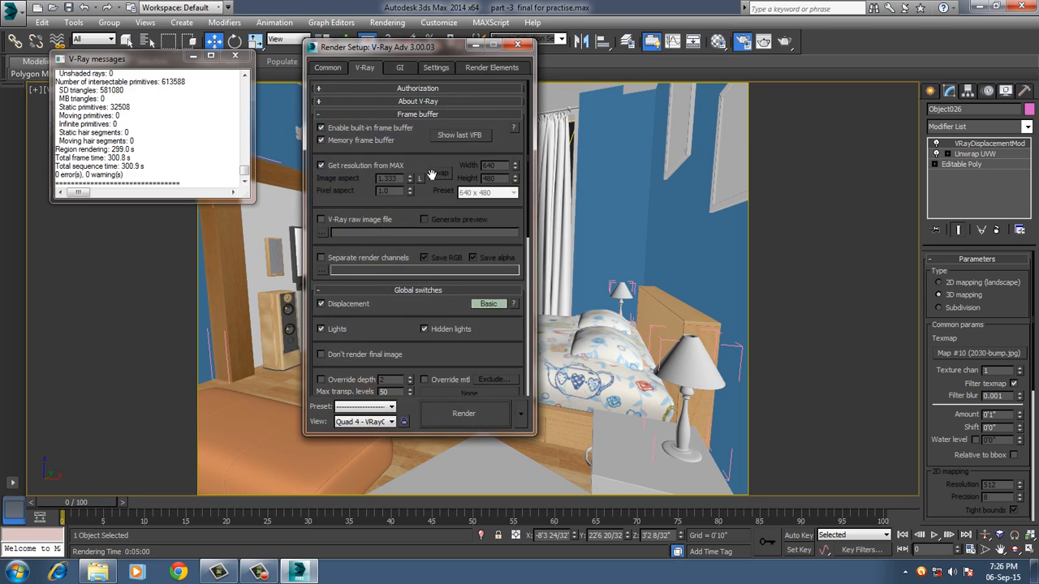
{"action": "left_click", "coordinate": [328, 72]}
{"action": "left_click_drag", "start_coordinate": [386, 252], "coordinate": [309, 257]}
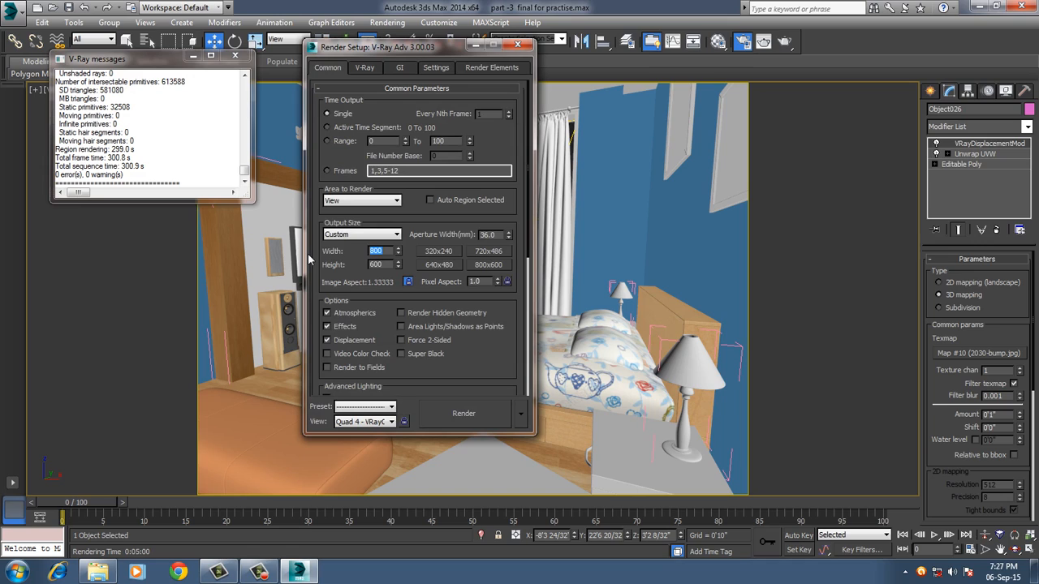
{"action": "type", "text": "1200"}
{"action": "key", "text": "Return"}
{"action": "left_click", "coordinate": [517, 47]}
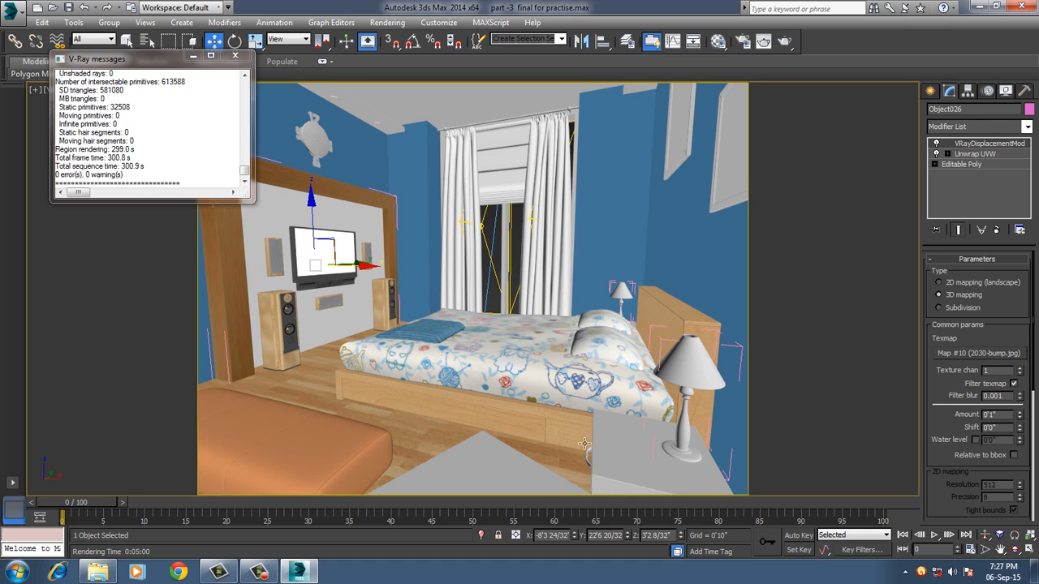
Select the floor rug and name an unused material slot "carpet" in the Material Editor.
{"action": "left_click", "coordinate": [498, 473]}
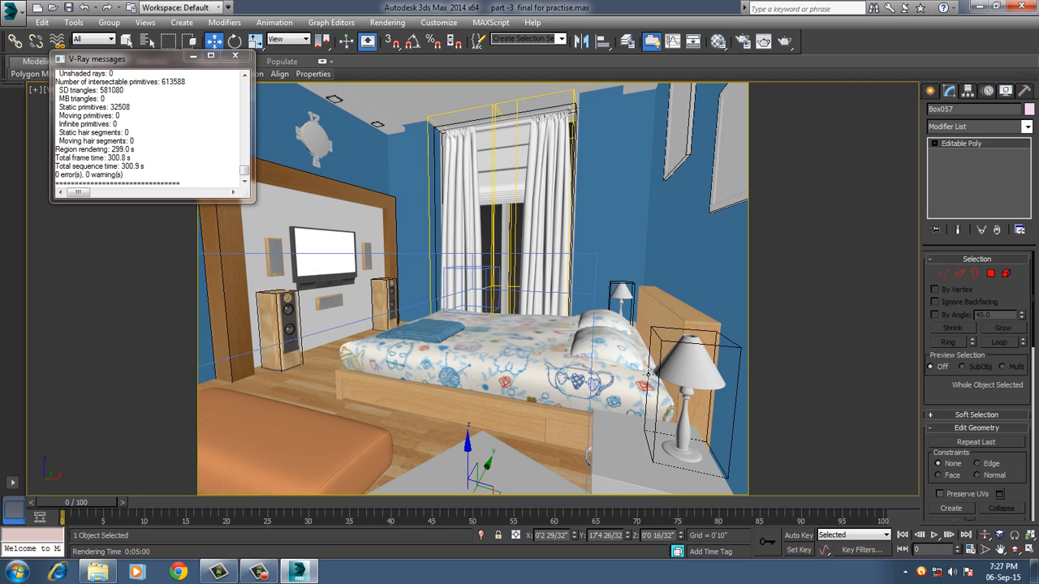
{"action": "key", "text": "m"}
{"action": "left_click", "coordinate": [842, 180]}
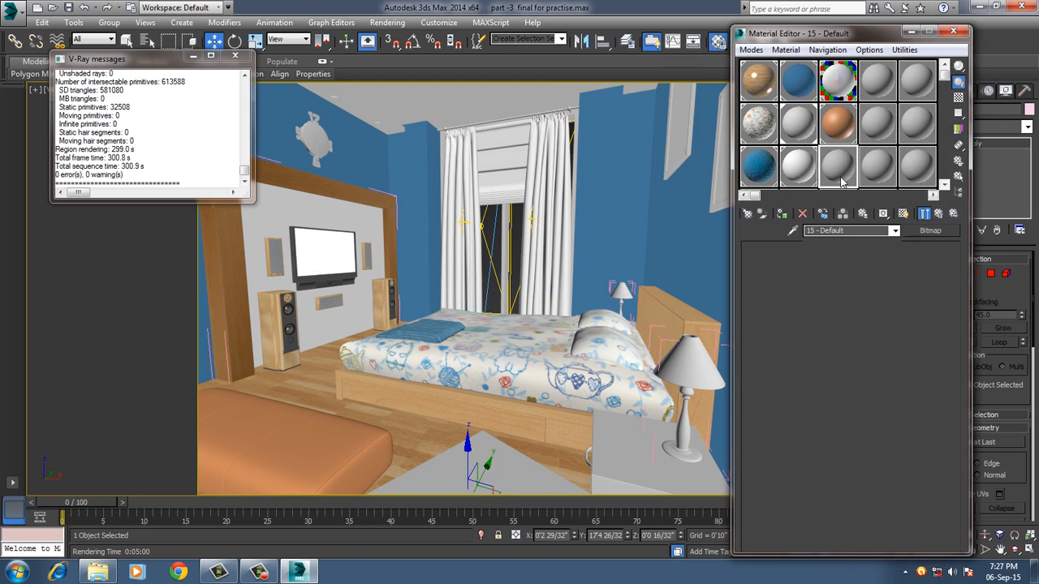
{"action": "left_click_drag", "start_coordinate": [859, 233], "coordinate": [779, 232]}
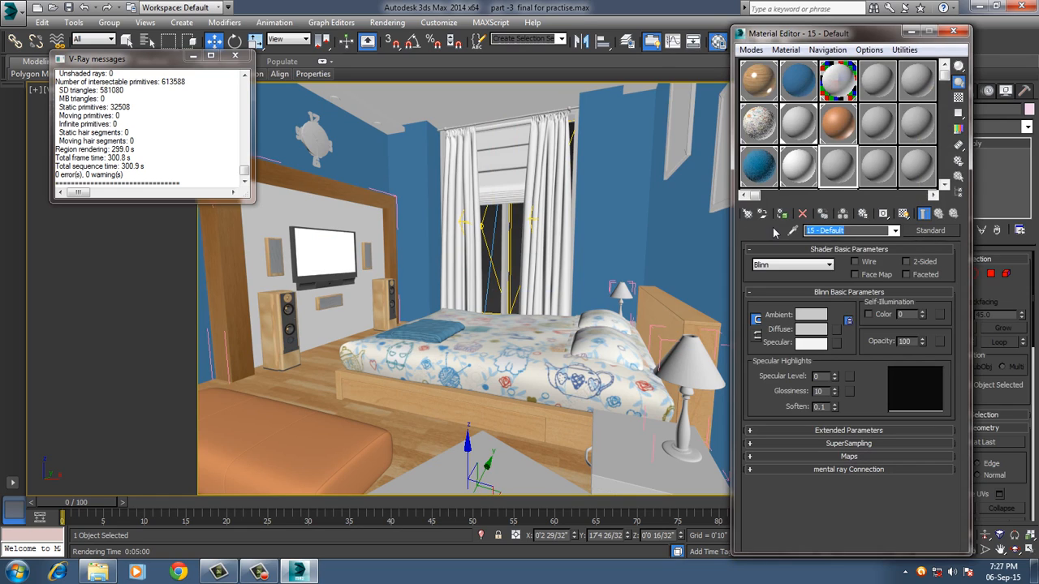
{"action": "type", "text": "carpe"}
{"action": "type", "text": "t"}
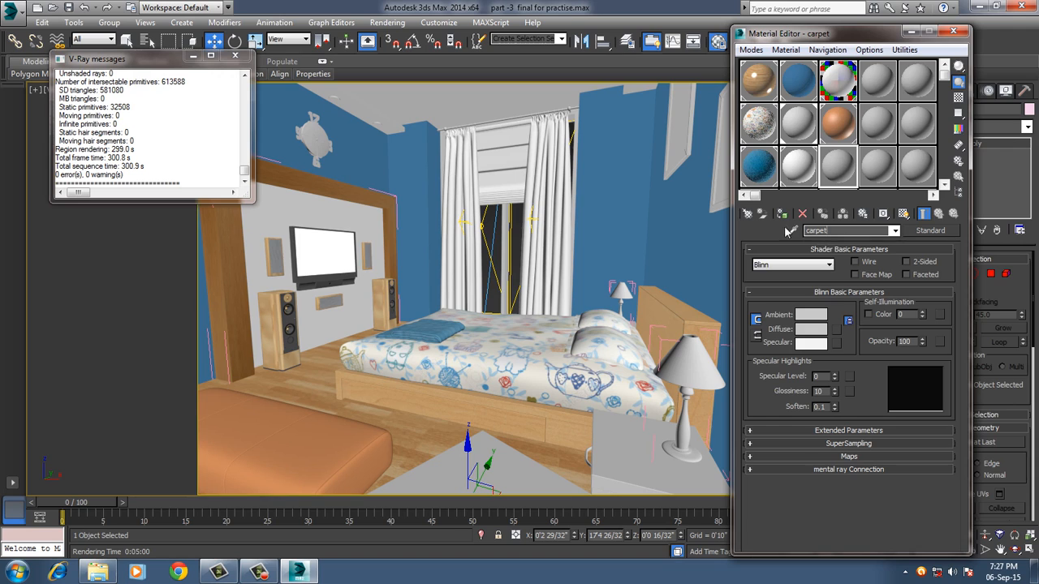
Assign the carpet material to the selected floor rug and change its type to VRayMtl.
{"action": "left_click", "coordinate": [476, 442]}
{"action": "left_click", "coordinate": [476, 445]}
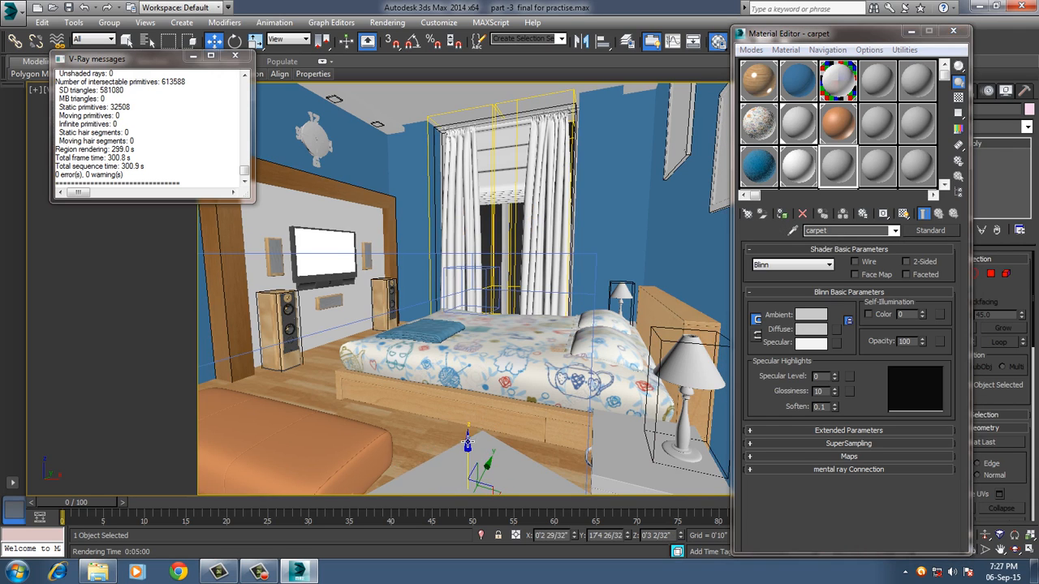
{"action": "left_click", "coordinate": [781, 214]}
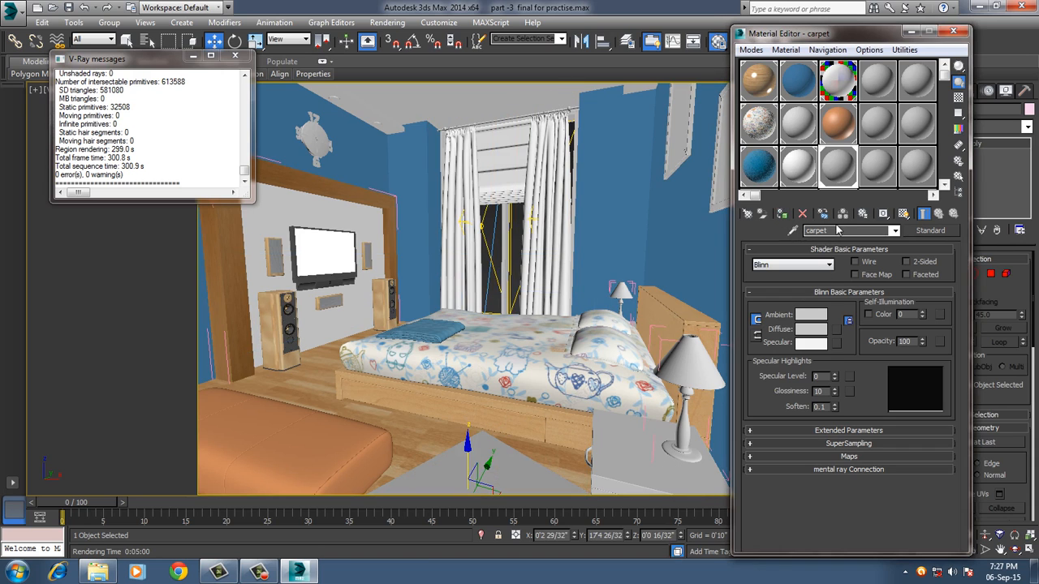
{"action": "left_click", "coordinate": [922, 231]}
{"action": "scroll", "coordinate": [231, 395], "scroll_direction": "down", "scroll_amount": 3}
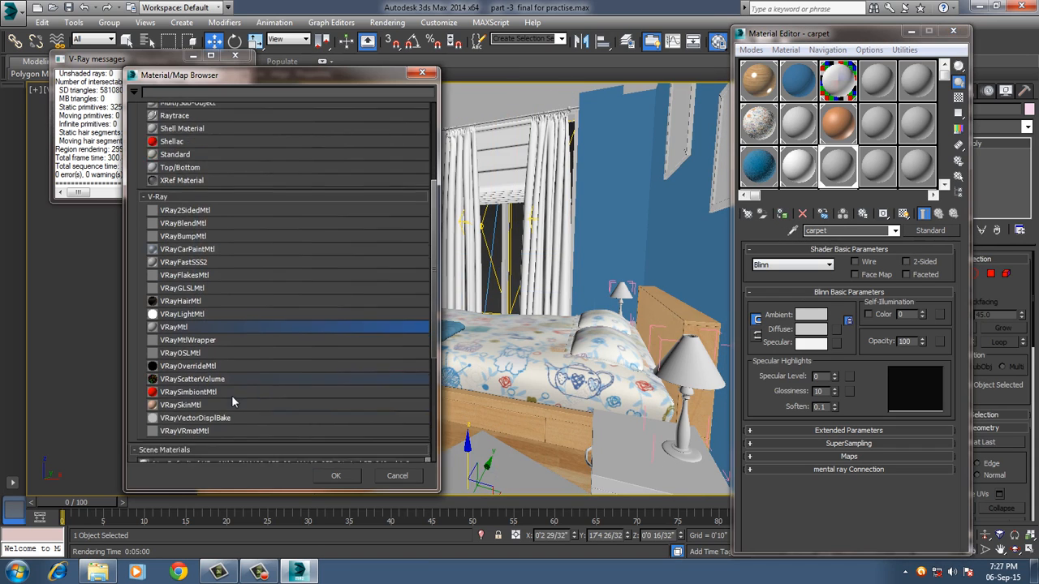
{"action": "double_click", "coordinate": [210, 297]}
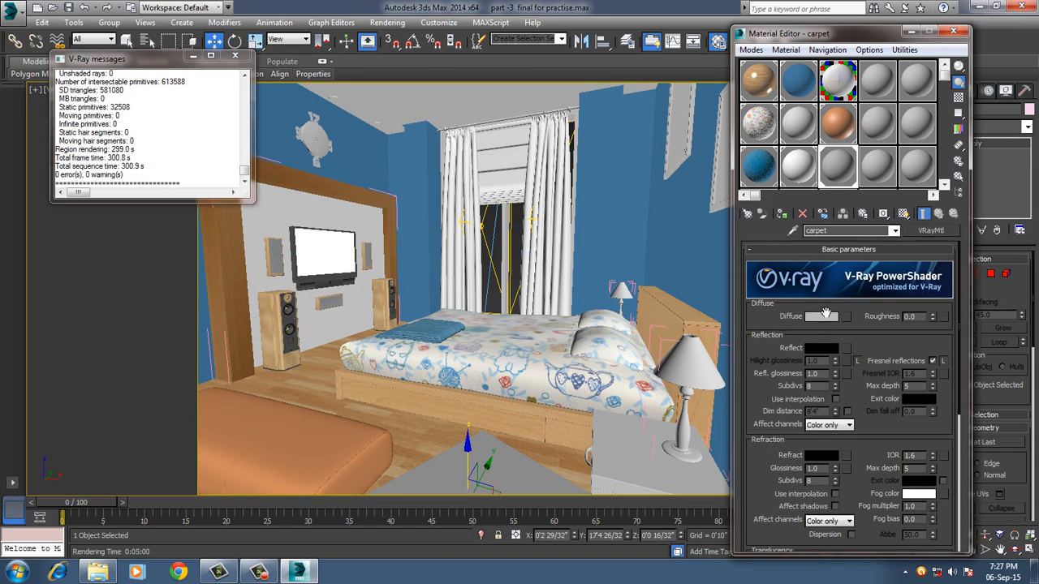
Set the carpet material's diffuse color to dark green with hue 82, saturation 255 and value 62.
{"action": "left_click", "coordinate": [819, 317]}
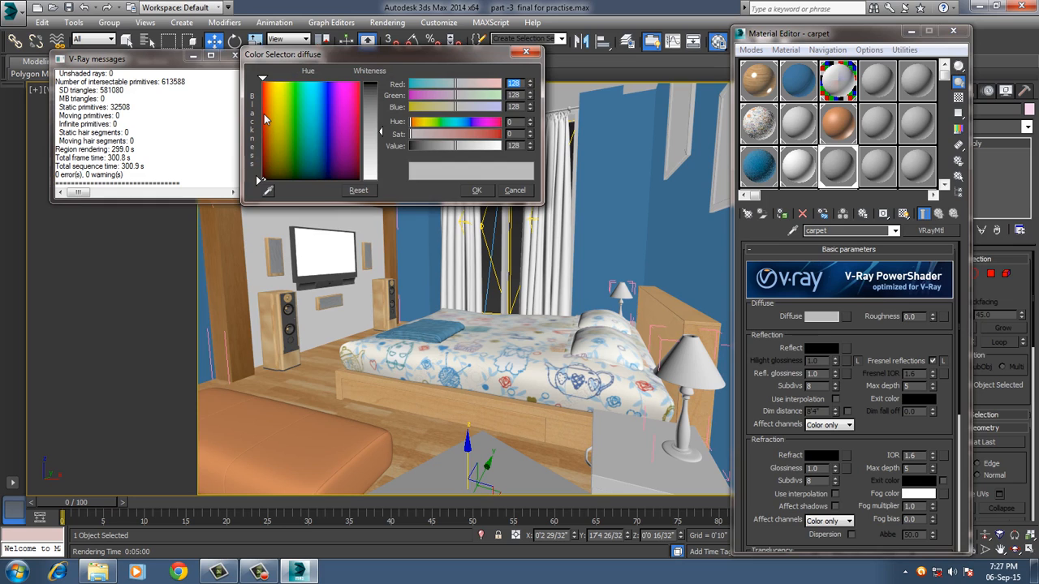
{"action": "type", "text": "249"}
{"action": "key", "text": "Return"}
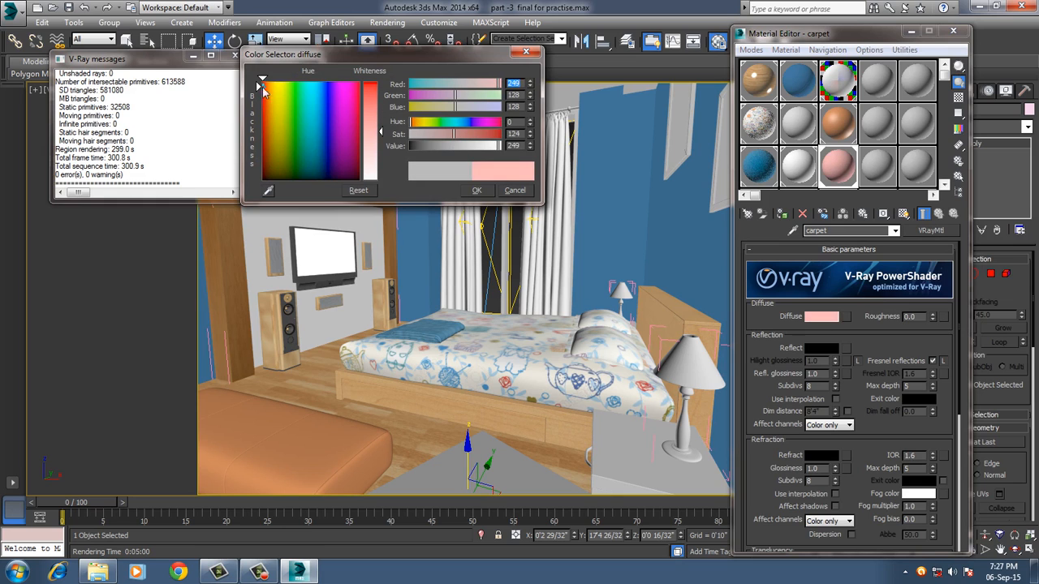
{"action": "left_click", "coordinate": [294, 93]}
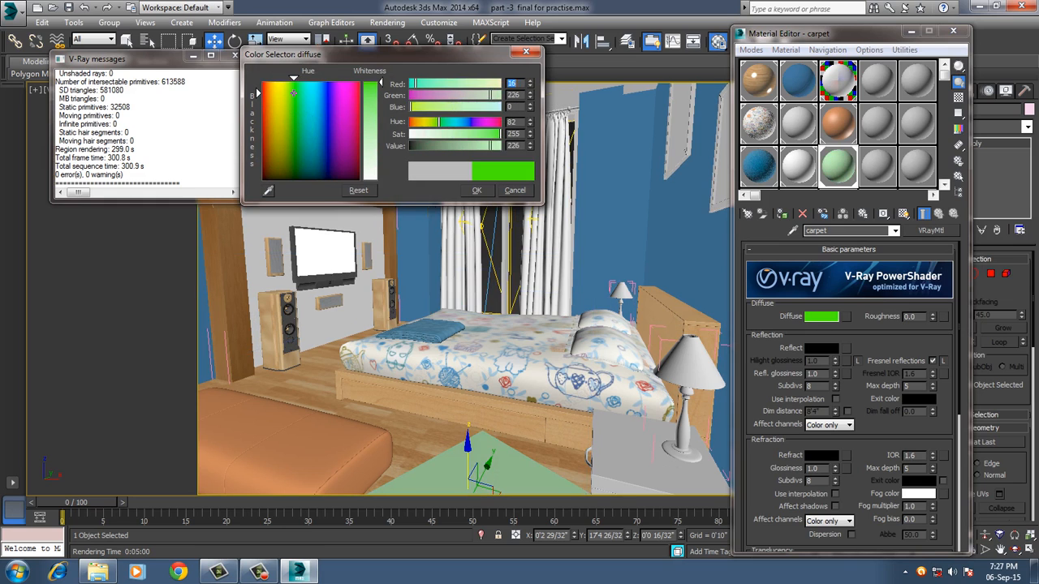
{"action": "left_click_drag", "start_coordinate": [460, 146], "coordinate": [431, 146]}
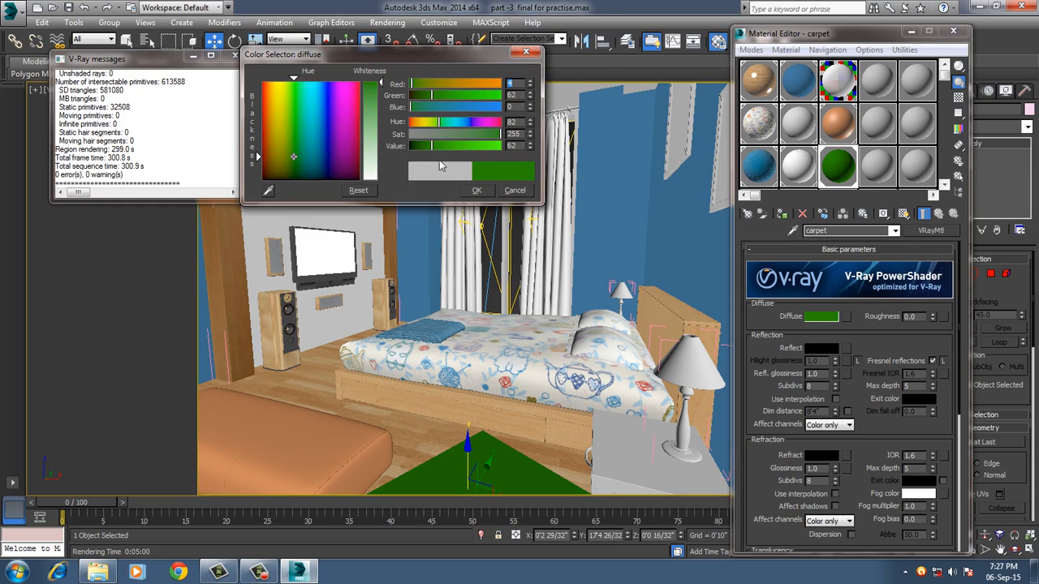
{"action": "left_click", "coordinate": [477, 190]}
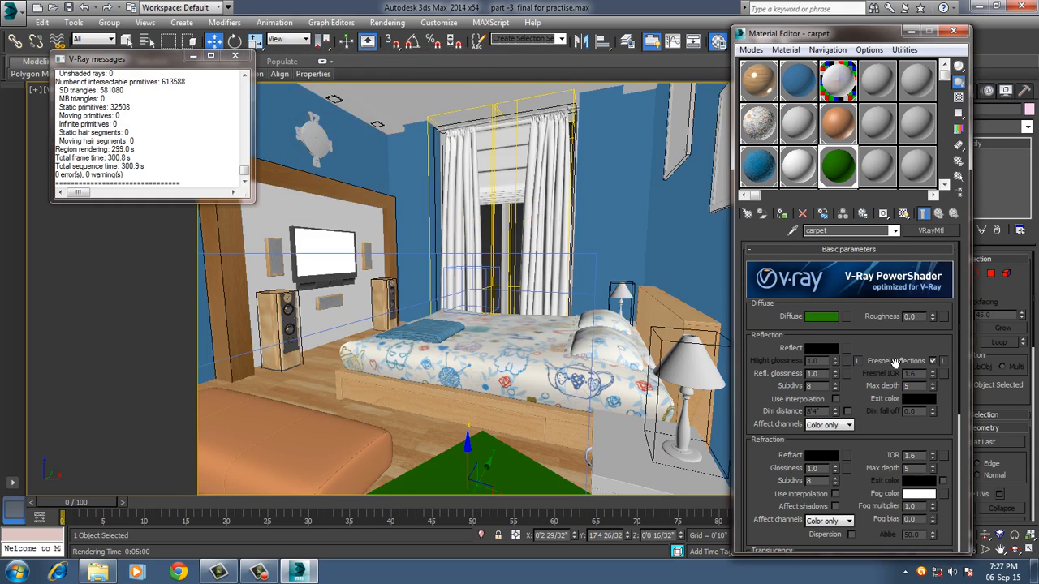
Move the Material Editor off the modifier settings and add a VRayDisplacementMod modifier to the rug.
{"action": "scroll", "coordinate": [890, 353], "scroll_direction": "down", "scroll_amount": 5}
{"action": "scroll", "coordinate": [891, 354], "scroll_direction": "down", "scroll_amount": 3}
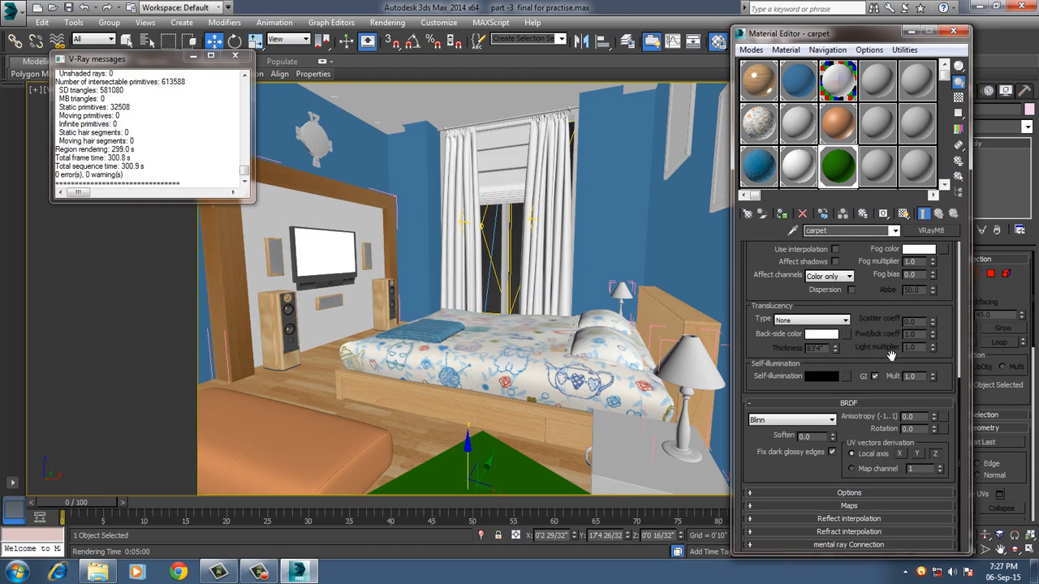
{"action": "left_click_drag", "start_coordinate": [865, 42], "coordinate": [548, 21]}
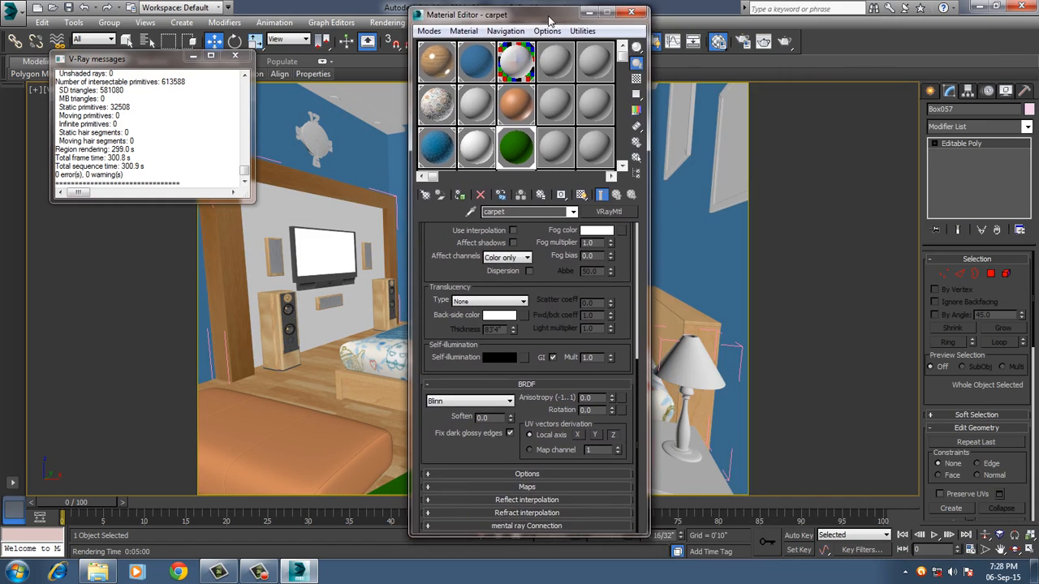
{"action": "left_click", "coordinate": [978, 126]}
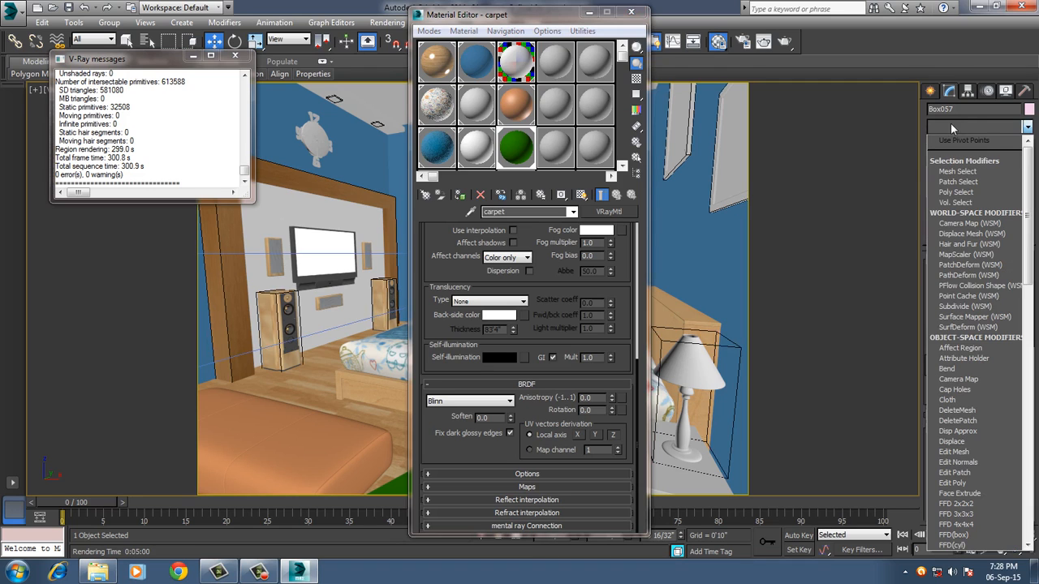
{"action": "scroll", "coordinate": [965, 355], "scroll_direction": "down", "scroll_amount": 5}
{"action": "scroll", "coordinate": [964, 373], "scroll_direction": "down", "scroll_amount": 15}
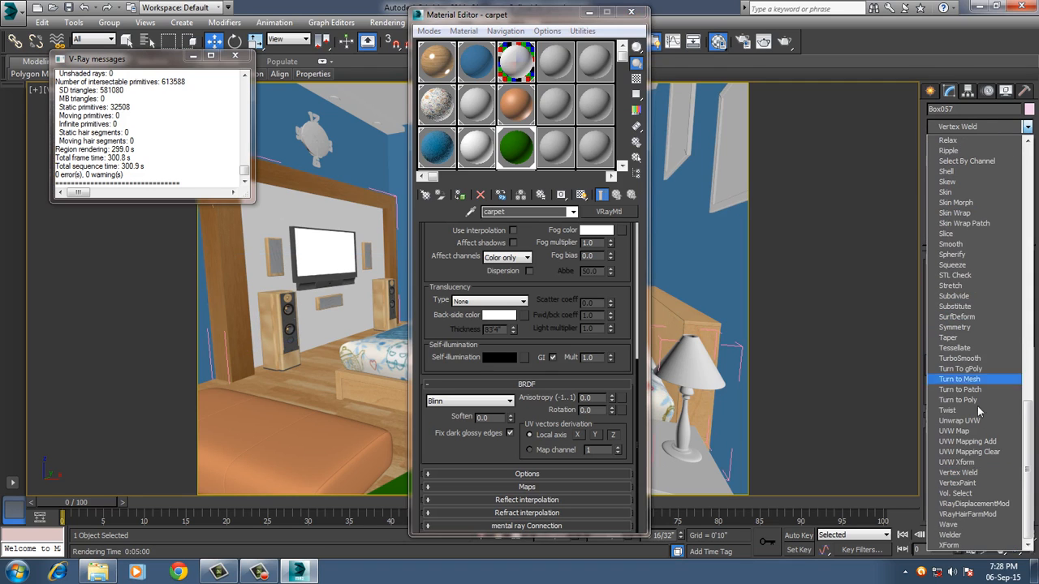
{"action": "left_click", "coordinate": [978, 504]}
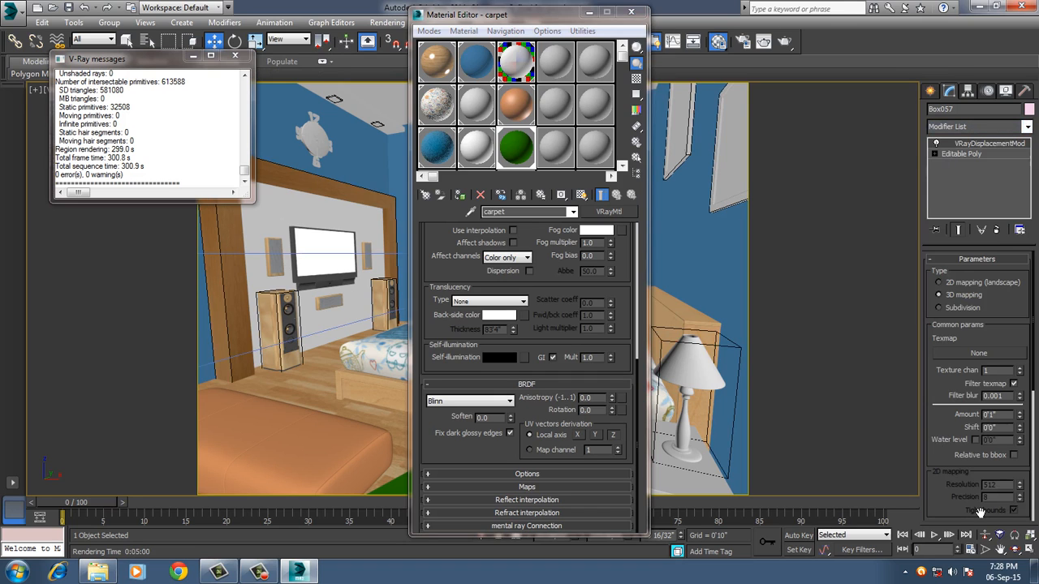
Assign a Cellular map as the texmap of the rug's displacement modifier.
{"action": "left_click", "coordinate": [973, 354]}
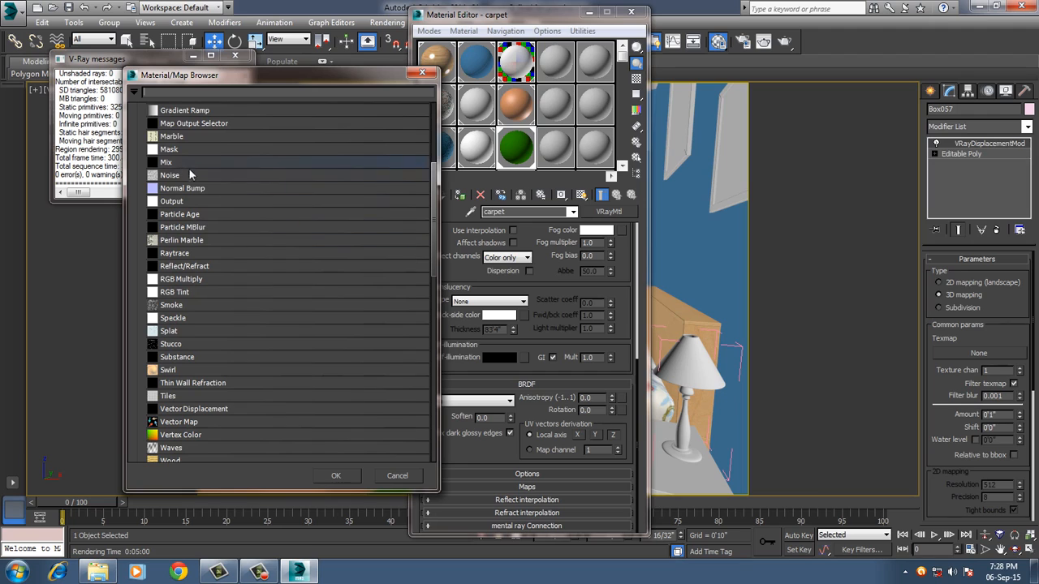
{"action": "scroll", "coordinate": [192, 173], "scroll_direction": "up", "scroll_amount": 2}
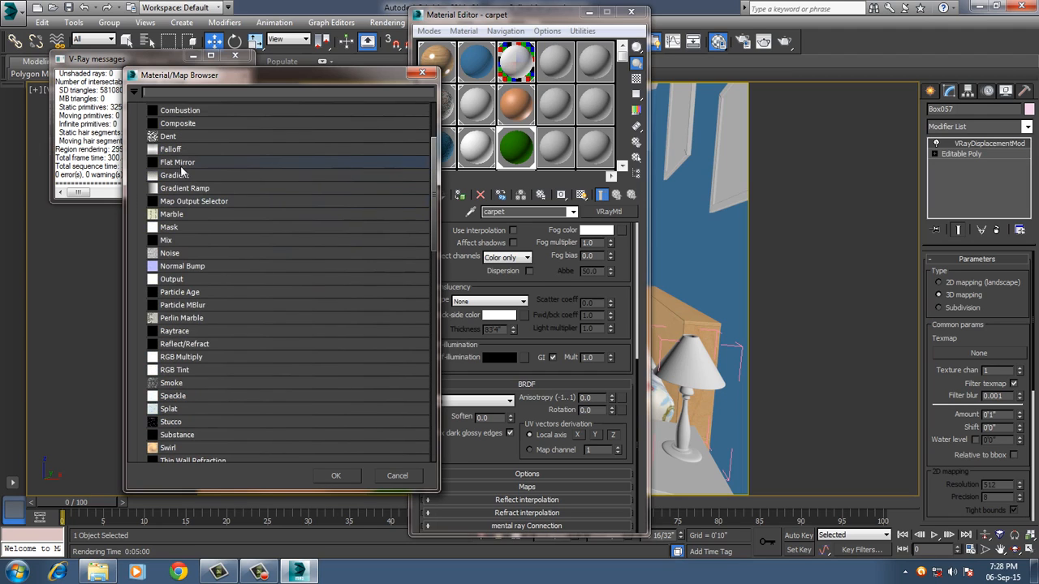
{"action": "scroll", "coordinate": [178, 167], "scroll_direction": "up", "scroll_amount": 2}
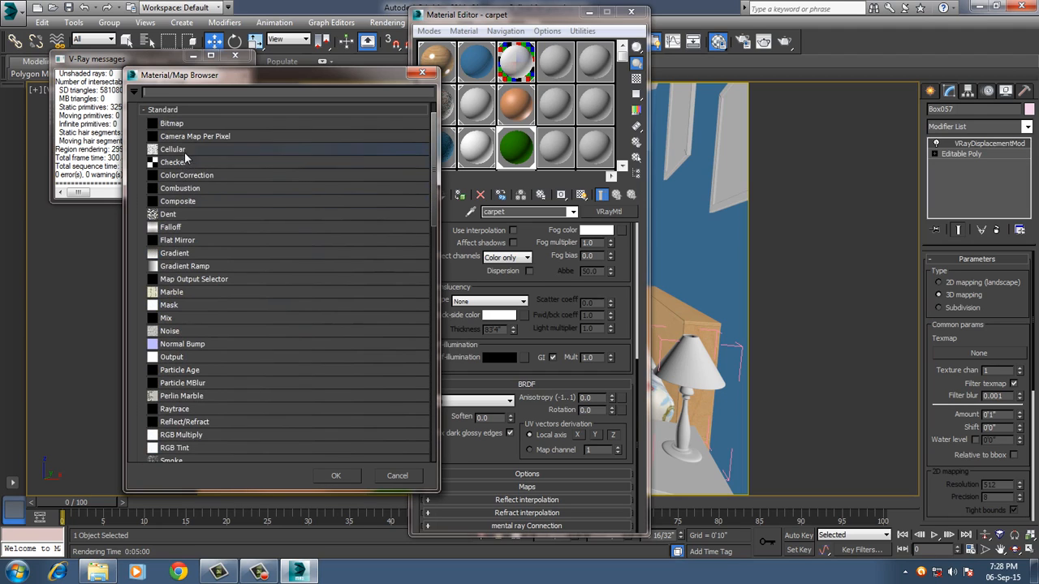
{"action": "double_click", "coordinate": [184, 149]}
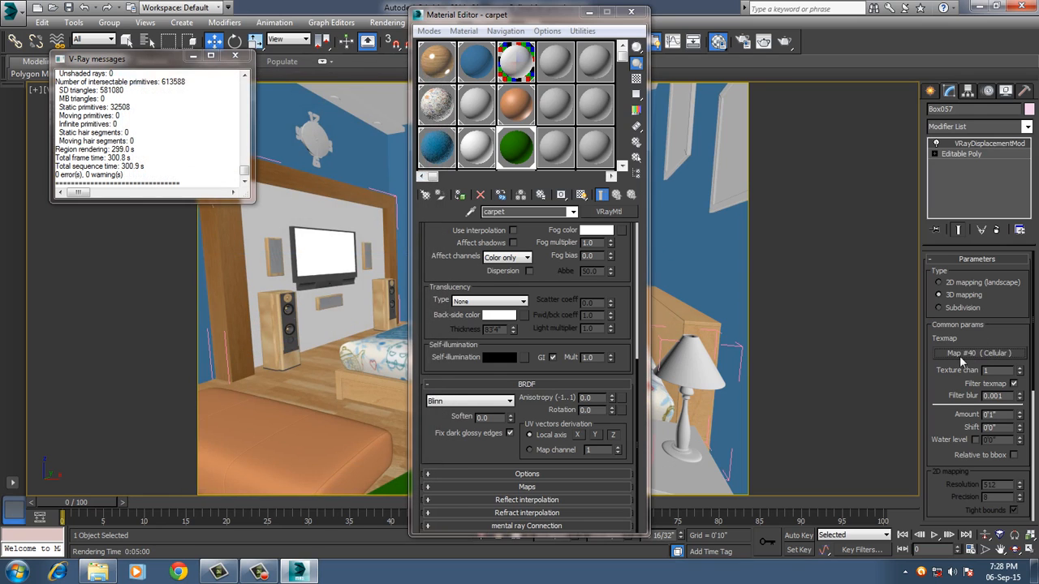
Place the displacement's Cellular map as an instance in an unused Material Editor slot and preview it enlarged.
{"action": "left_click_drag", "start_coordinate": [958, 351], "coordinate": [598, 154]}
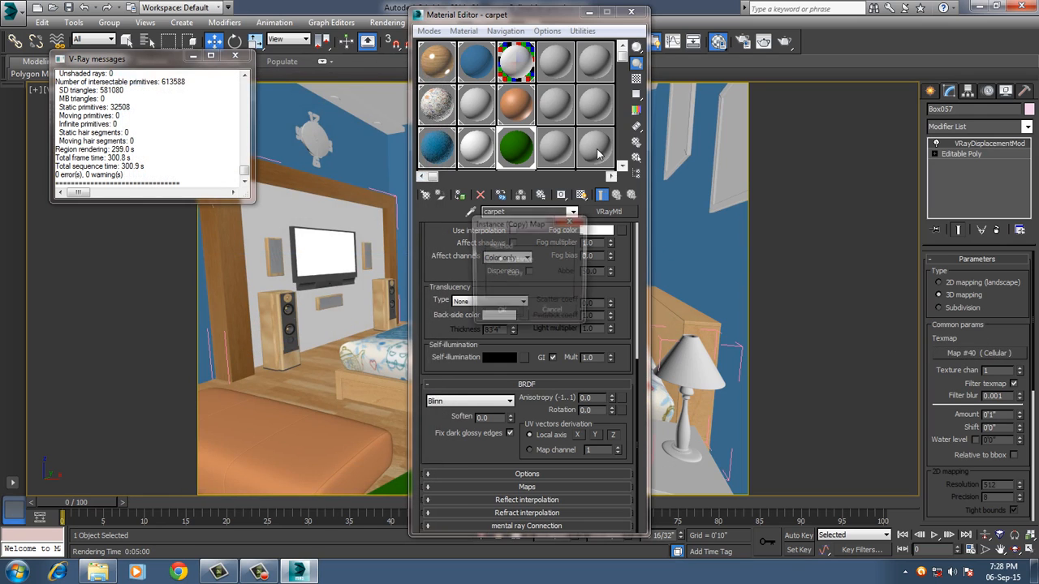
{"action": "left_click", "coordinate": [501, 314]}
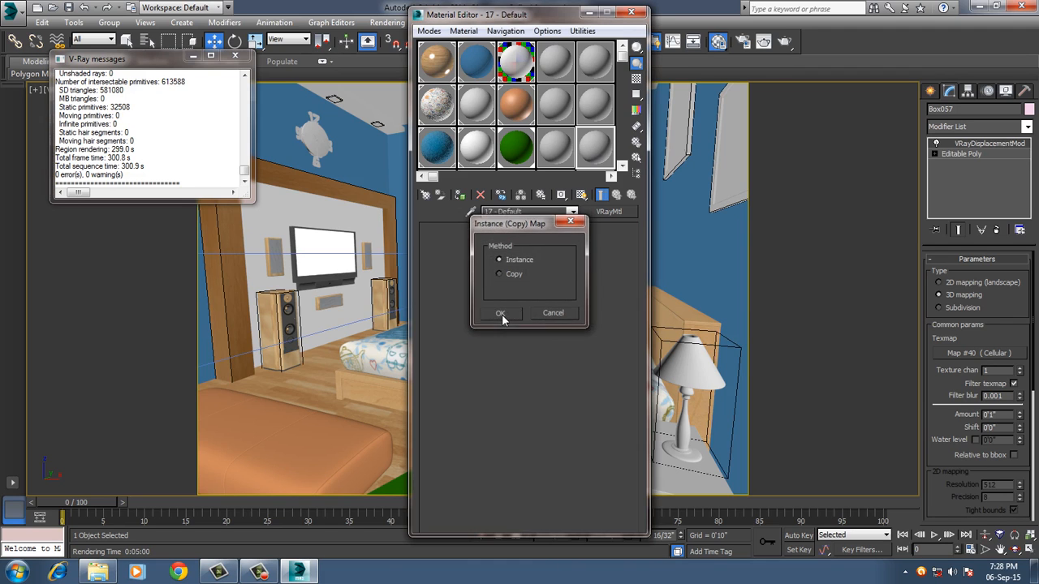
{"action": "double_click", "coordinate": [597, 155]}
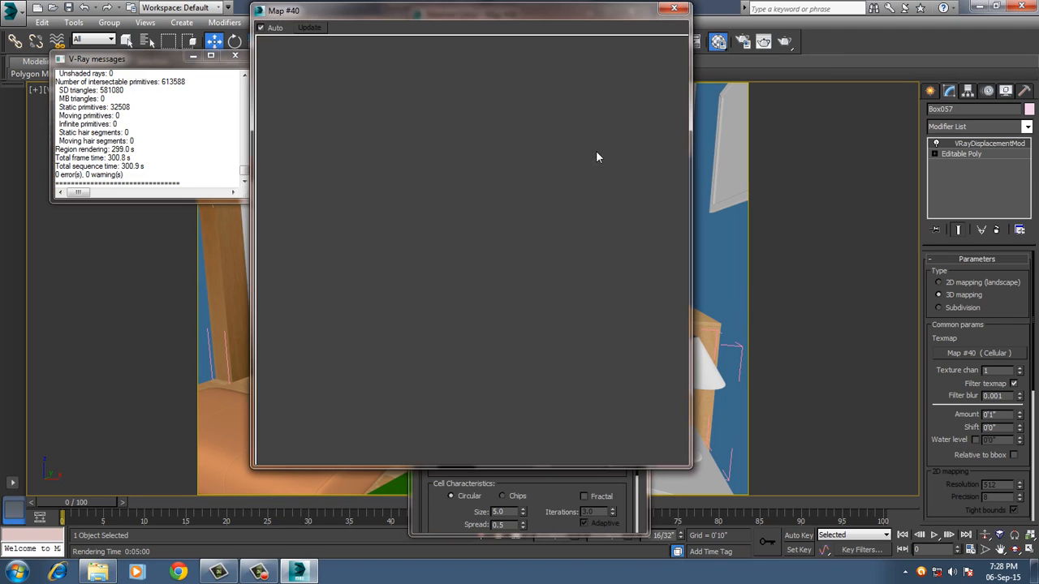
{"action": "key", "text": "Escape"}
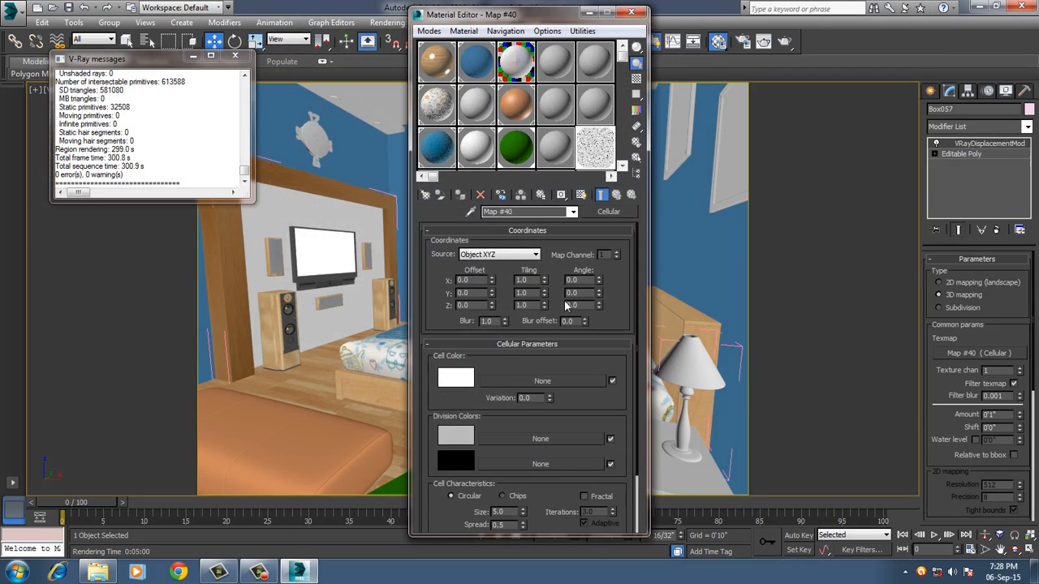
Set the Cellular map's first division color to black.
{"action": "left_click", "coordinate": [456, 435]}
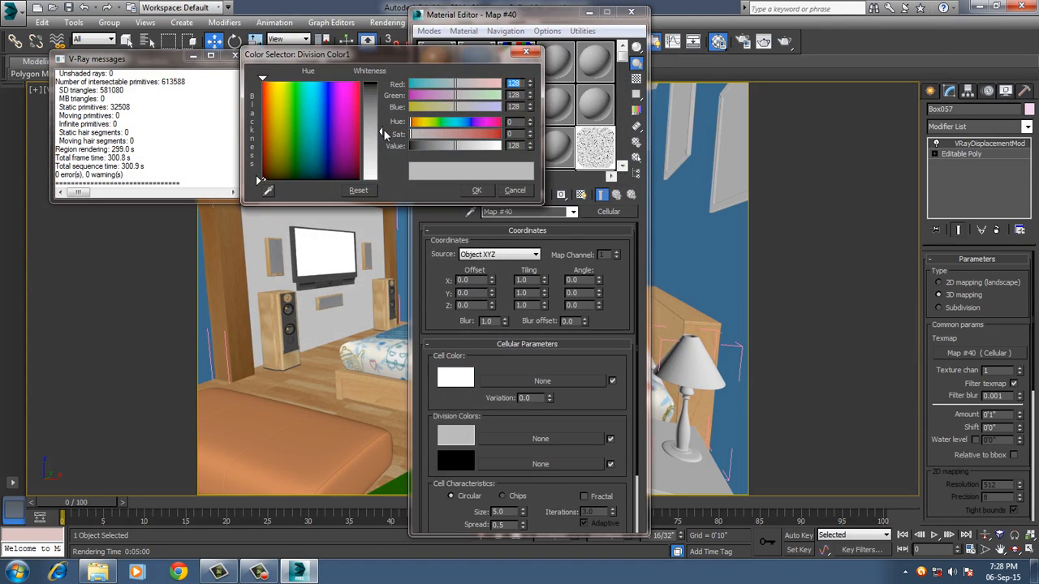
{"action": "left_click_drag", "start_coordinate": [383, 130], "coordinate": [381, 82]}
{"action": "left_click", "coordinate": [478, 191]}
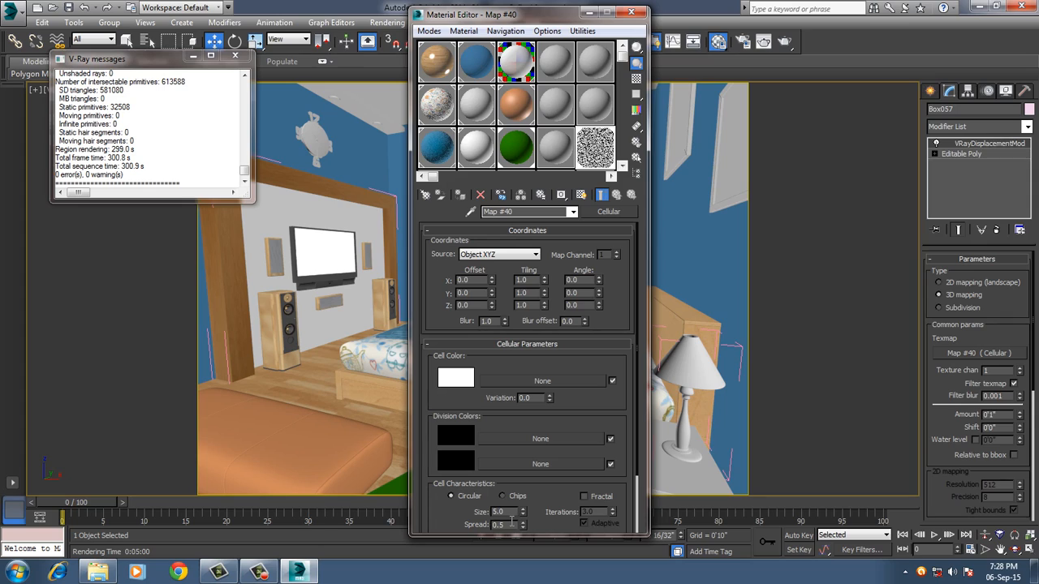
Set the Cellular map's cell size to 0.8 and check the pattern in an enlarged preview.
{"action": "left_click_drag", "start_coordinate": [509, 514], "coordinate": [486, 518]}
{"action": "type", "text": "0.8"}
{"action": "key", "text": "Return"}
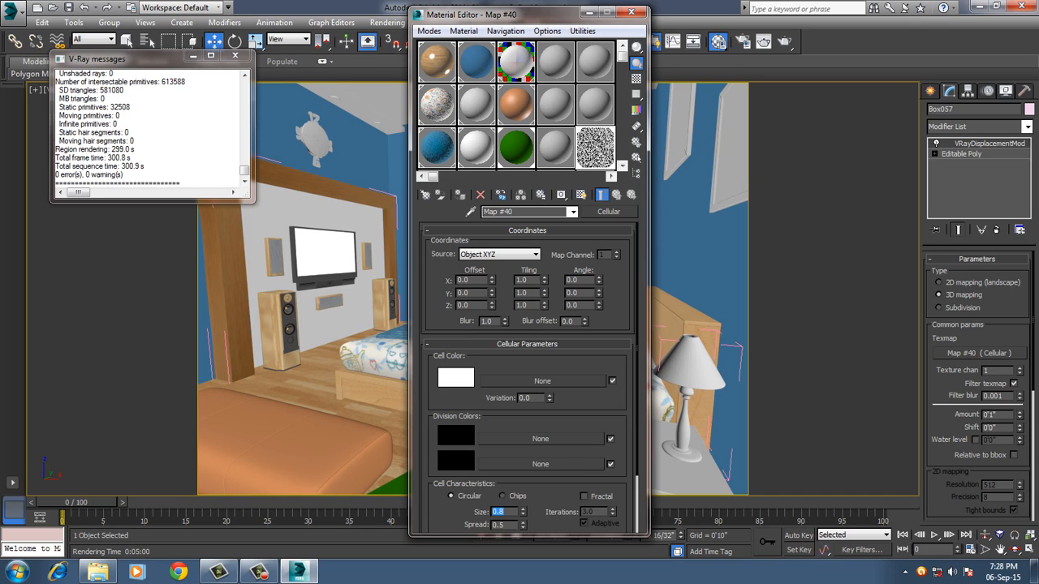
{"action": "double_click", "coordinate": [593, 150]}
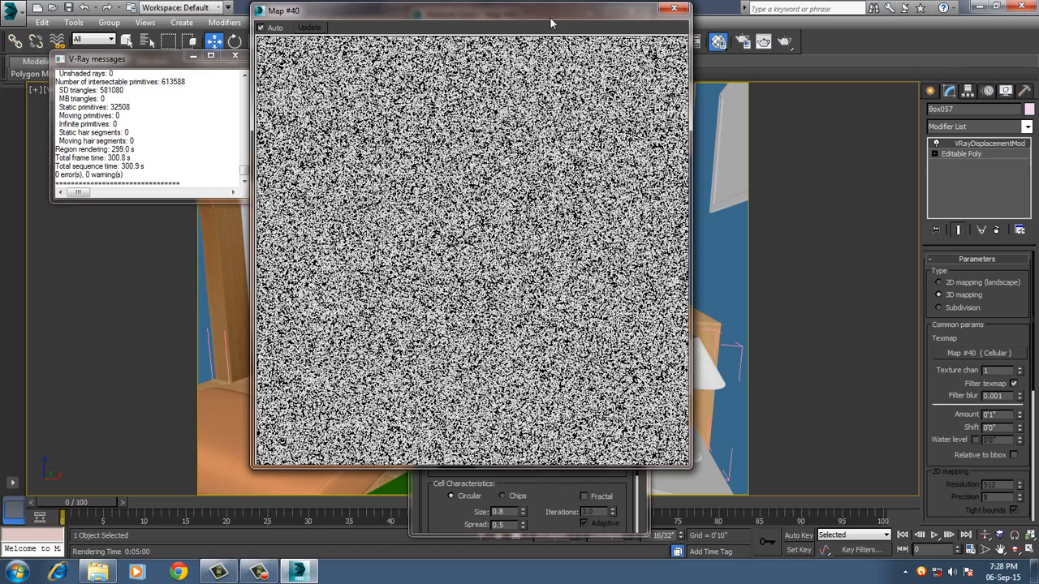
{"action": "left_click_drag", "start_coordinate": [550, 19], "coordinate": [390, 13]}
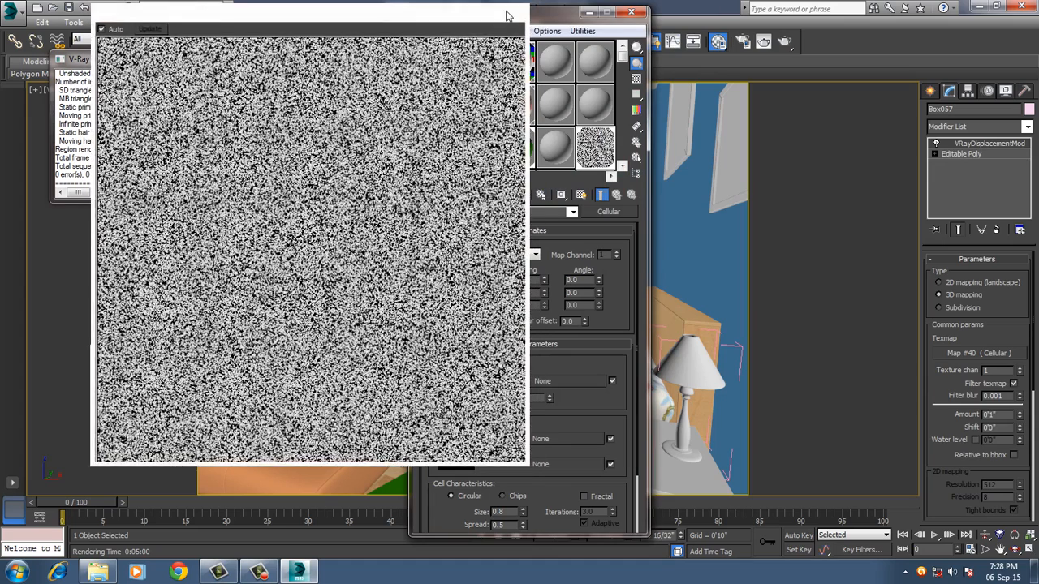
{"action": "left_click", "coordinate": [512, 8]}
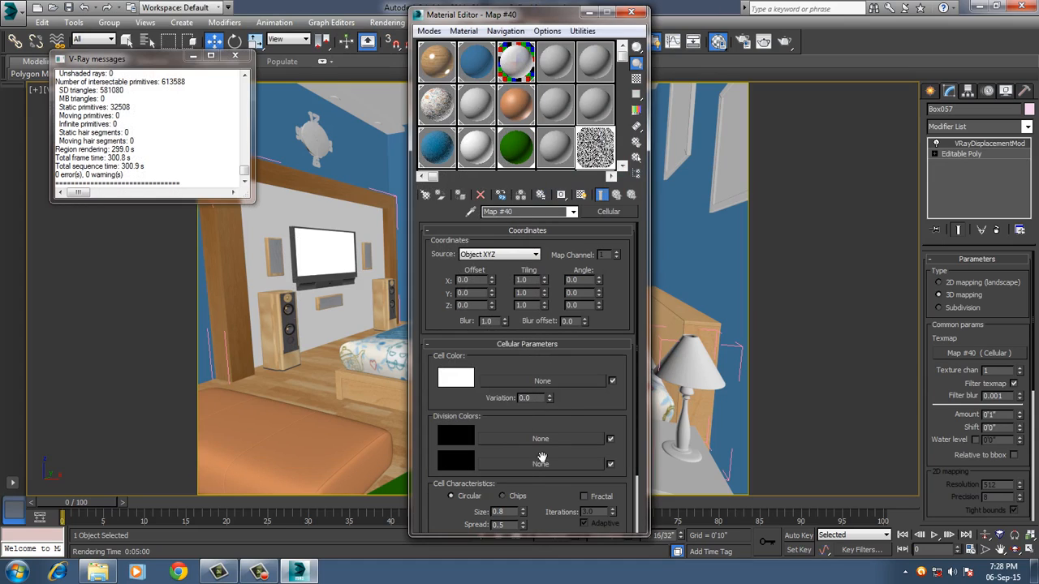
Set the Cellular map's cell size to 1.0 and check the pattern in an enlarged preview.
{"action": "double_click", "coordinate": [498, 512]}
{"action": "type", "text": "1.0"}
{"action": "key", "text": "Return"}
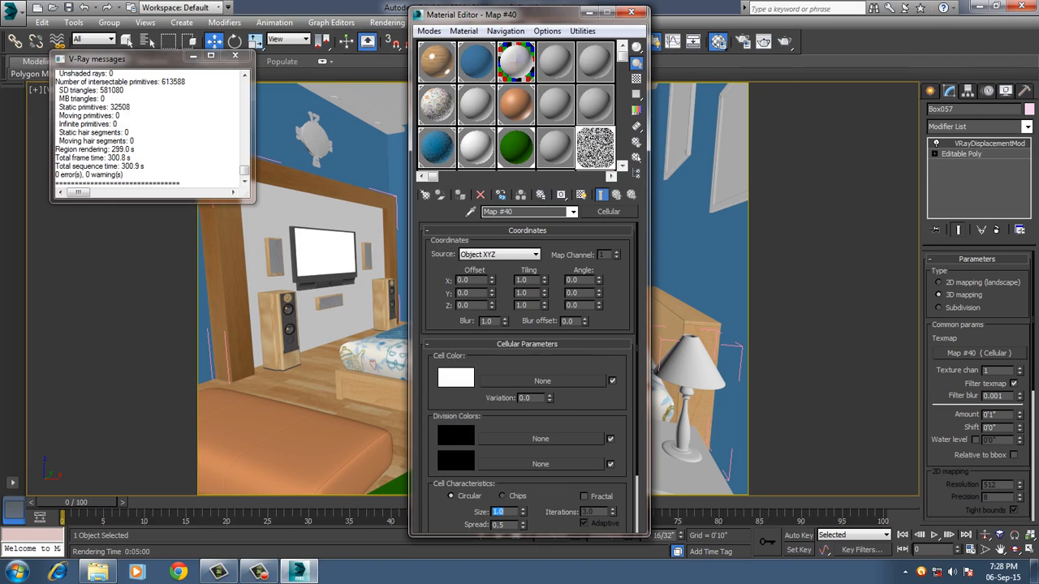
{"action": "double_click", "coordinate": [596, 154]}
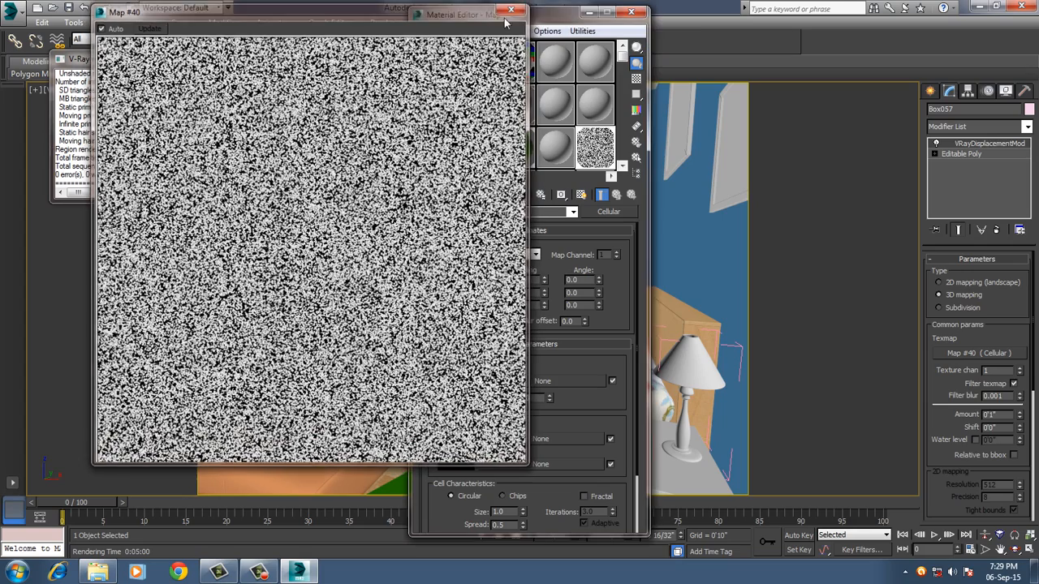
{"action": "left_click", "coordinate": [512, 9]}
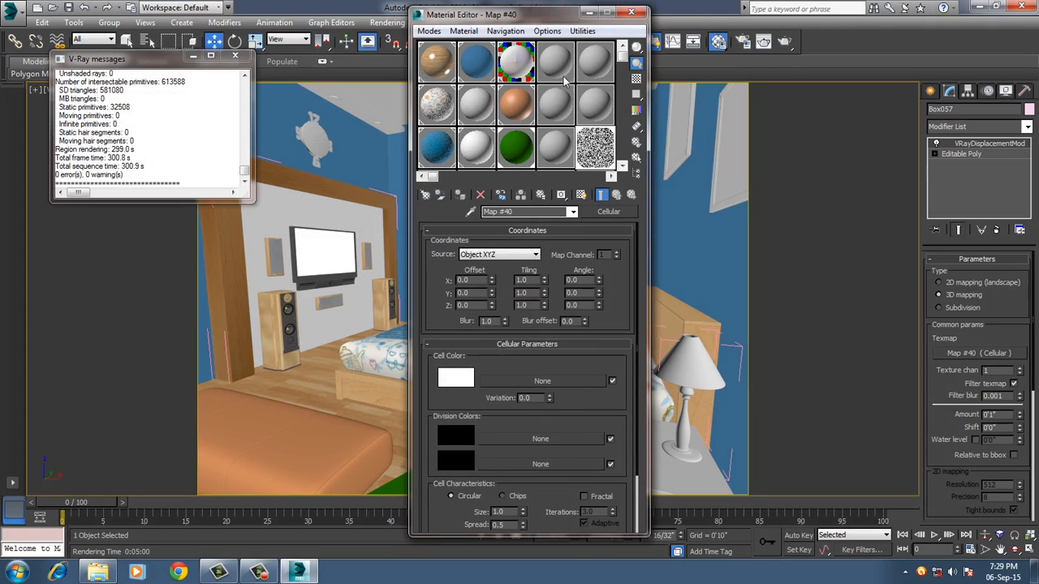
Set the edge length of the green rug's V-Ray displacement to 8 pixels.
{"action": "left_click", "coordinate": [630, 12]}
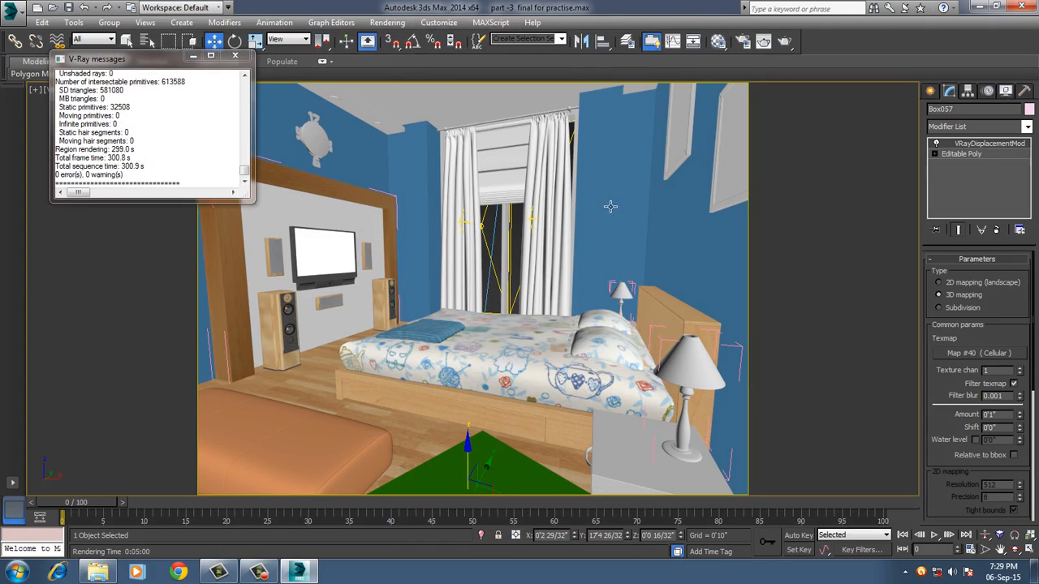
{"action": "key", "text": "m"}
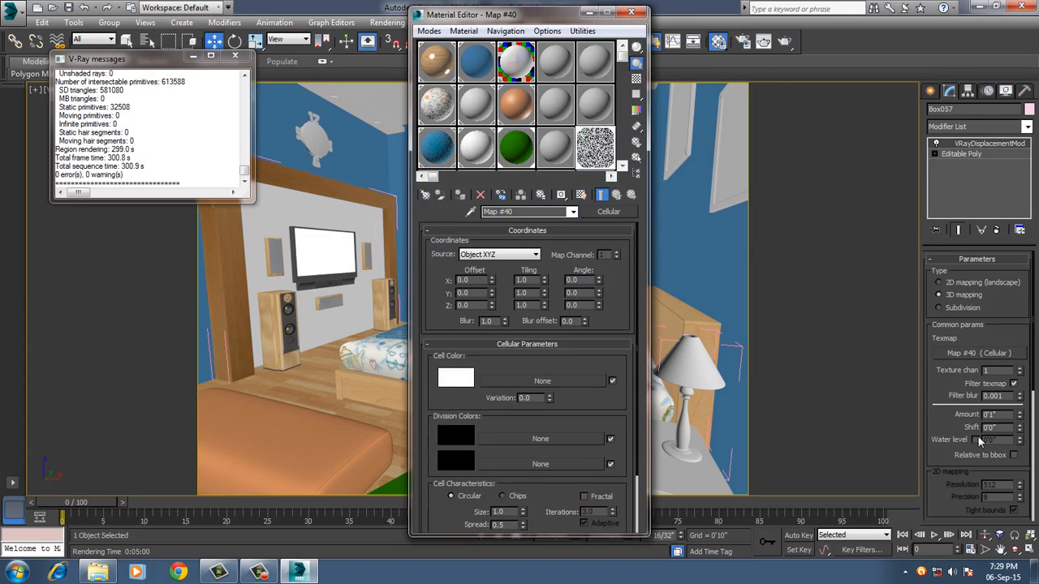
{"action": "scroll", "coordinate": [979, 440], "scroll_direction": "down", "scroll_amount": 5}
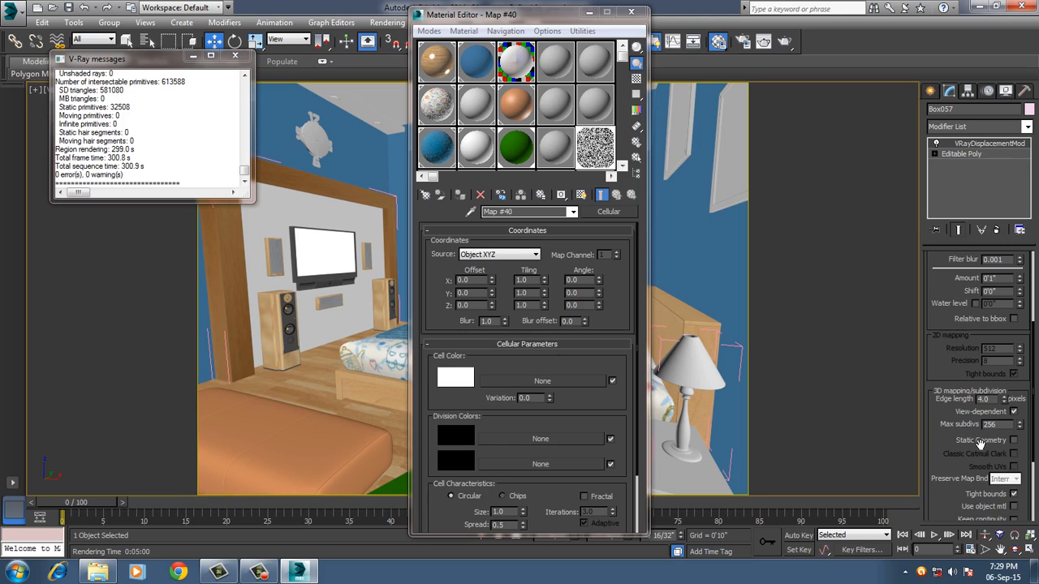
{"action": "scroll", "coordinate": [978, 440], "scroll_direction": "down", "scroll_amount": 2}
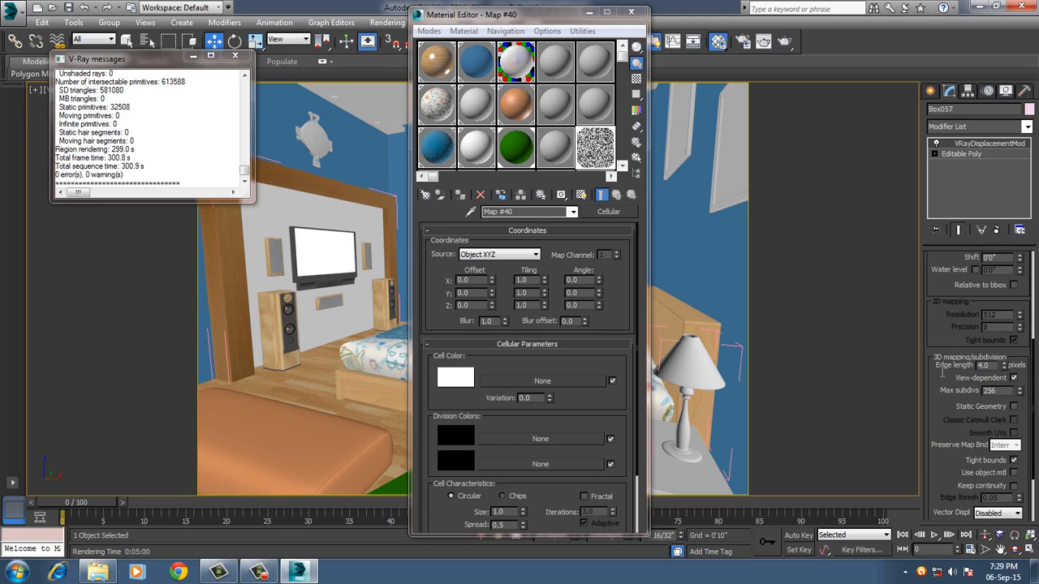
{"action": "left_click_drag", "start_coordinate": [989, 366], "coordinate": [941, 374]}
{"action": "type", "text": "8"}
{"action": "key", "text": "Return"}
{"action": "left_click", "coordinate": [630, 11]}
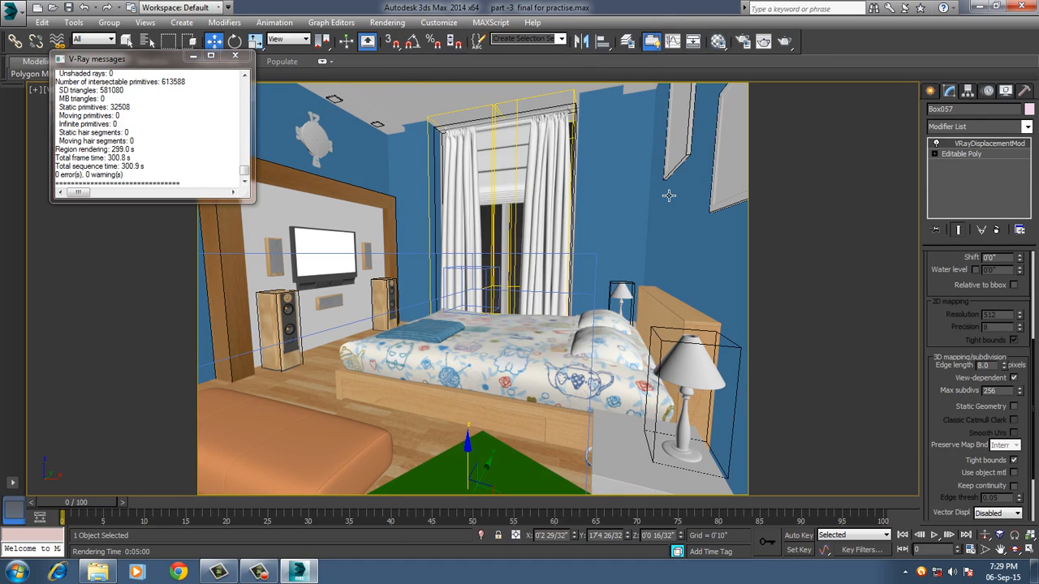
Save the scene, render the camera view, and examine the green rug in the finished render.
{"action": "key", "text": "ctrl+s"}
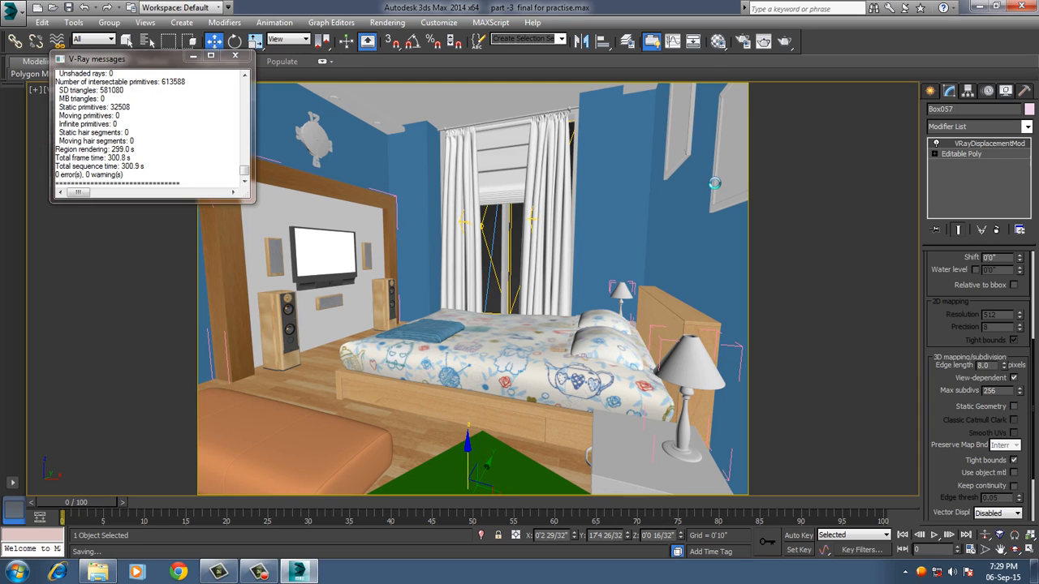
{"action": "left_click", "coordinate": [785, 41]}
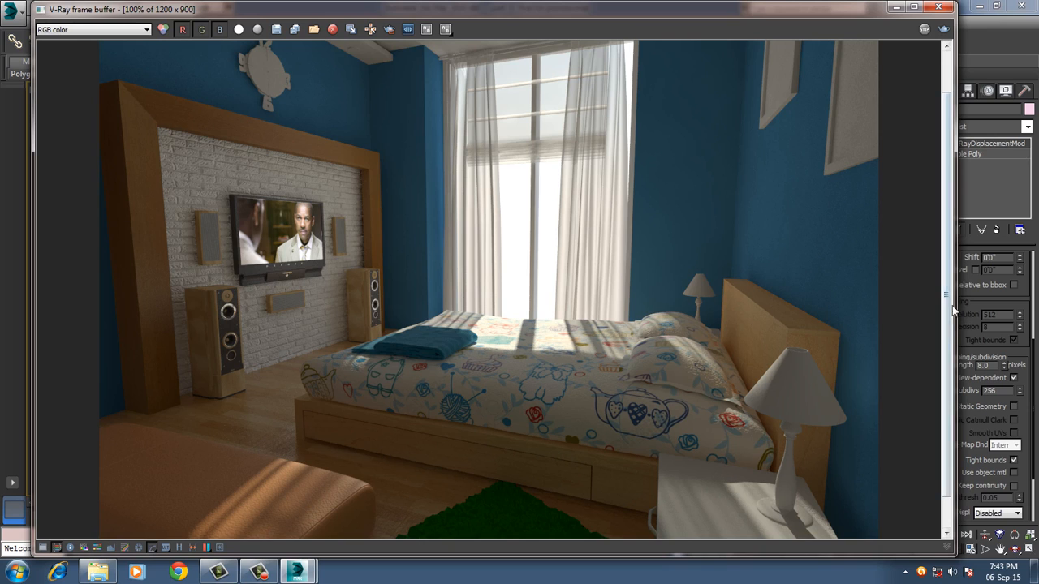
{"action": "left_click_drag", "start_coordinate": [947, 322], "coordinate": [948, 363]}
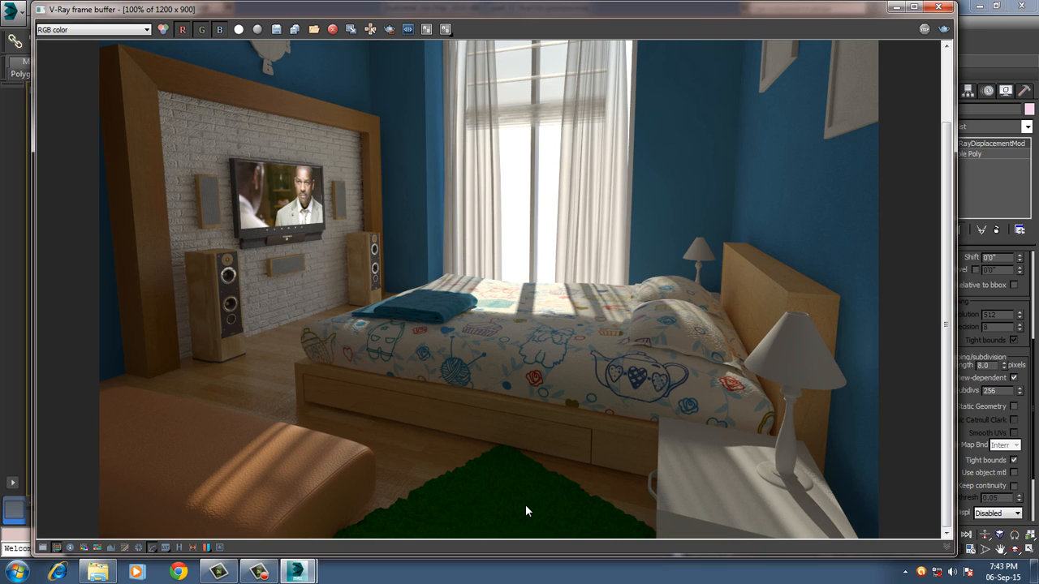
Set the rug's displacement edge length to 5 pixels, review the whole render, and close the frame buffer.
{"action": "left_click_drag", "start_coordinate": [808, 14], "coordinate": [770, 14]}
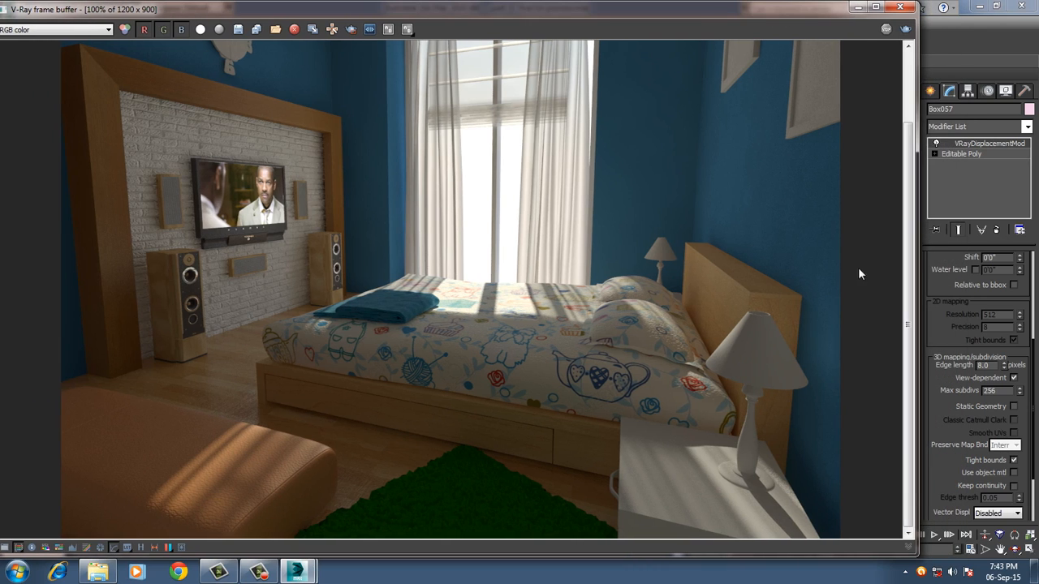
{"action": "double_click", "coordinate": [984, 365]}
{"action": "type", "text": "5"}
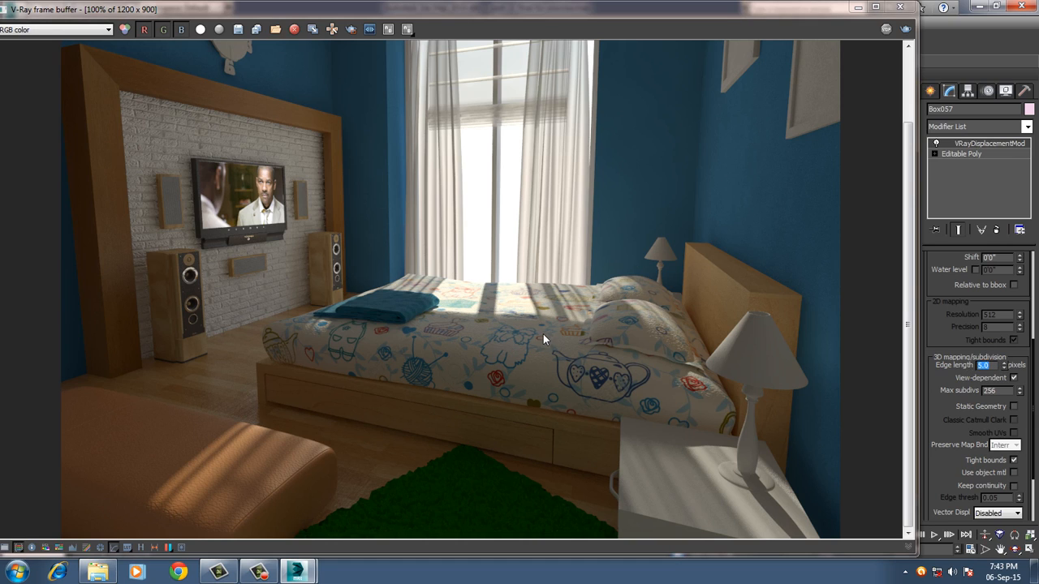
{"action": "scroll", "coordinate": [524, 356], "scroll_direction": "down", "scroll_amount": 4}
{"action": "scroll", "coordinate": [532, 357], "scroll_direction": "up", "scroll_amount": 4}
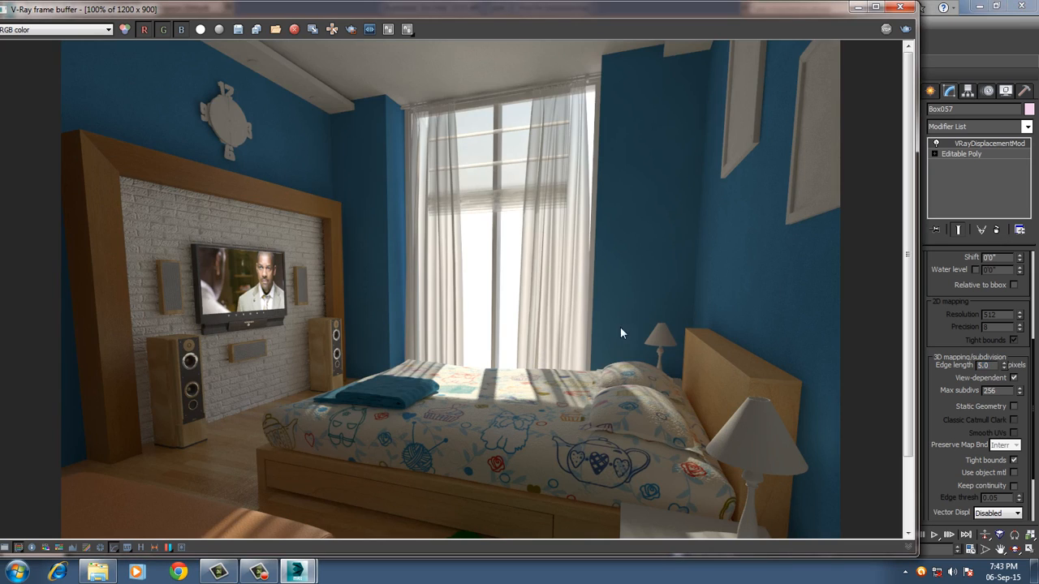
{"action": "left_click", "coordinate": [898, 7]}
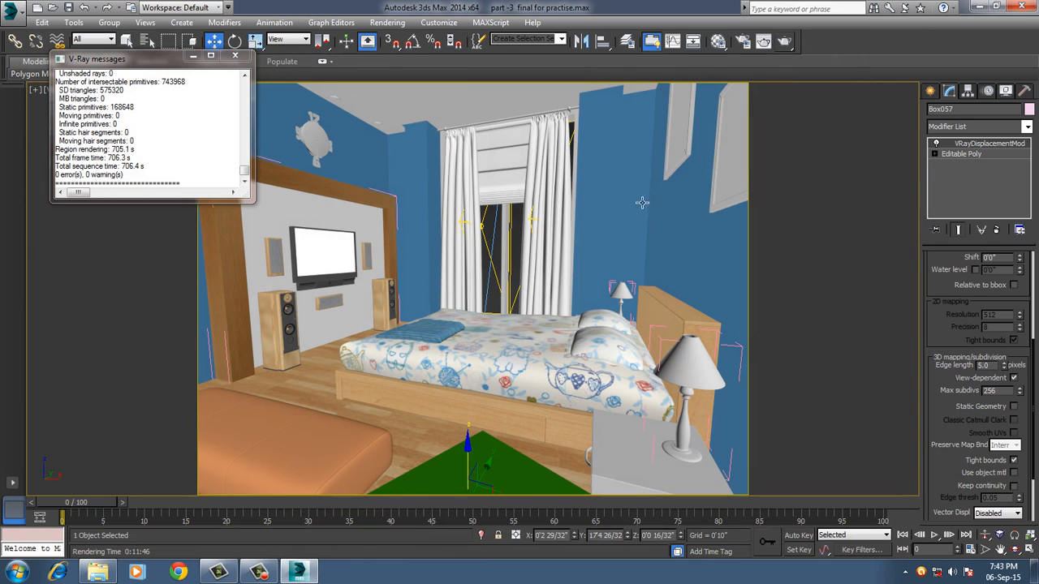
Change the diffuse color of the 09 - Default material from orange to a near-black grey with RGB 8, 8, 8.
{"action": "key", "text": "m"}
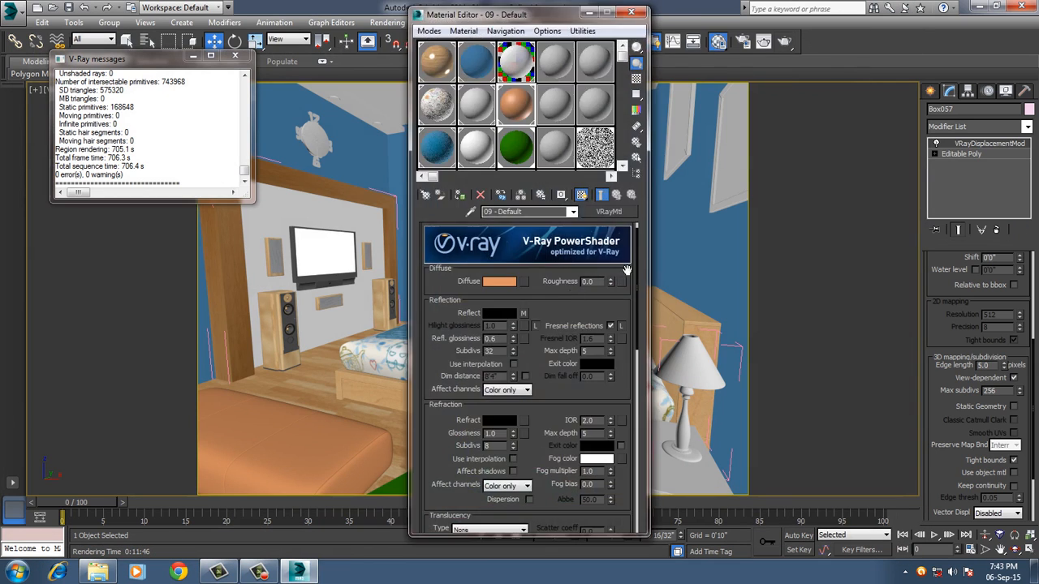
{"action": "left_click", "coordinate": [497, 282]}
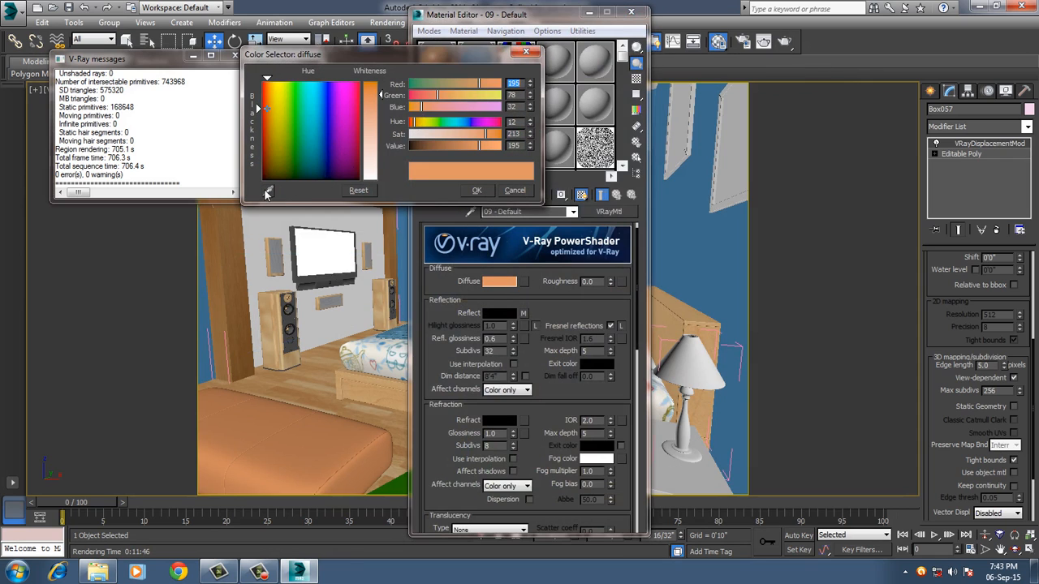
{"action": "left_click", "coordinate": [328, 180]}
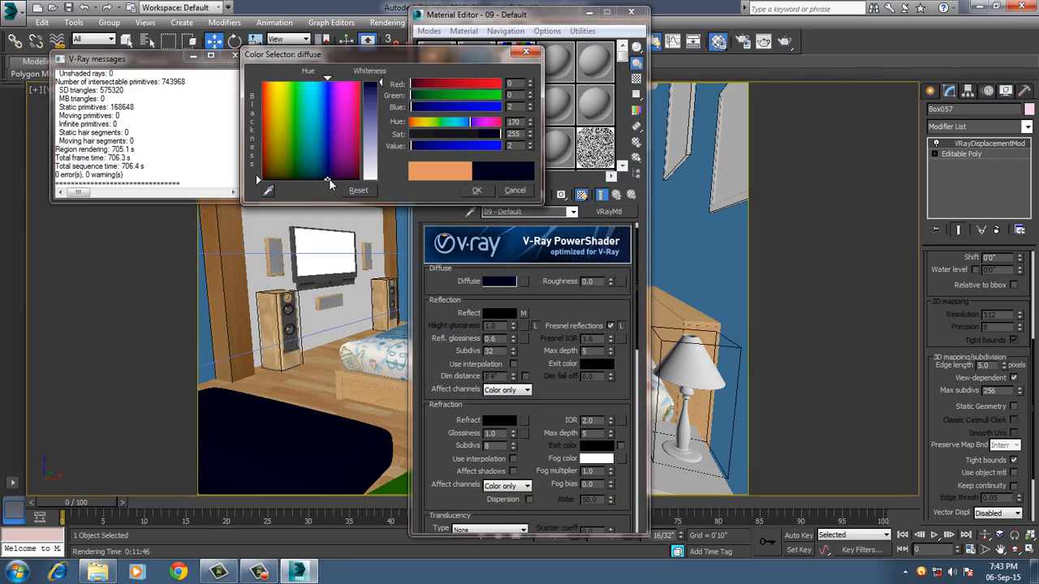
{"action": "left_click", "coordinate": [268, 190]}
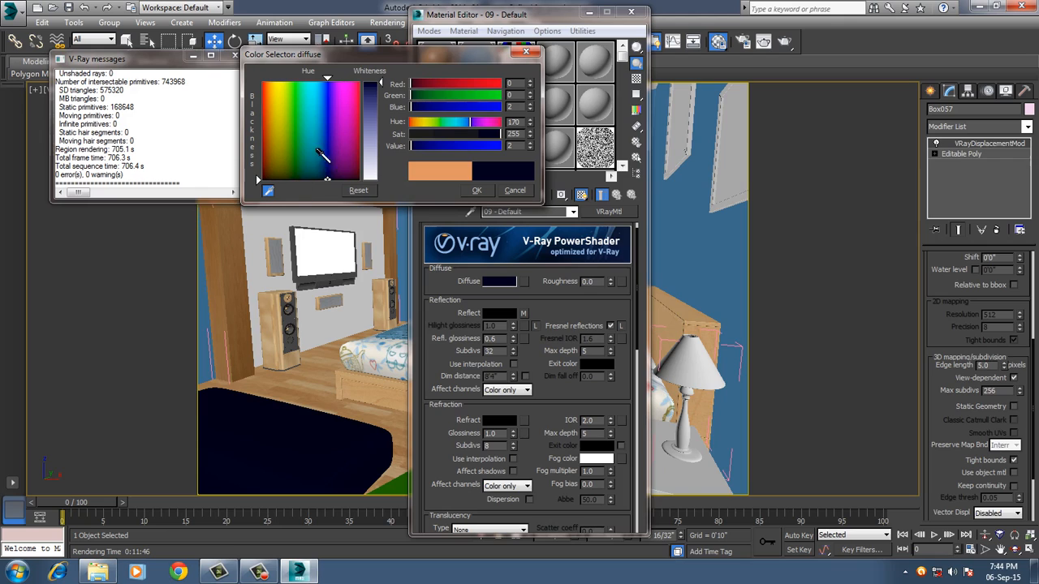
{"action": "left_click", "coordinate": [359, 188]}
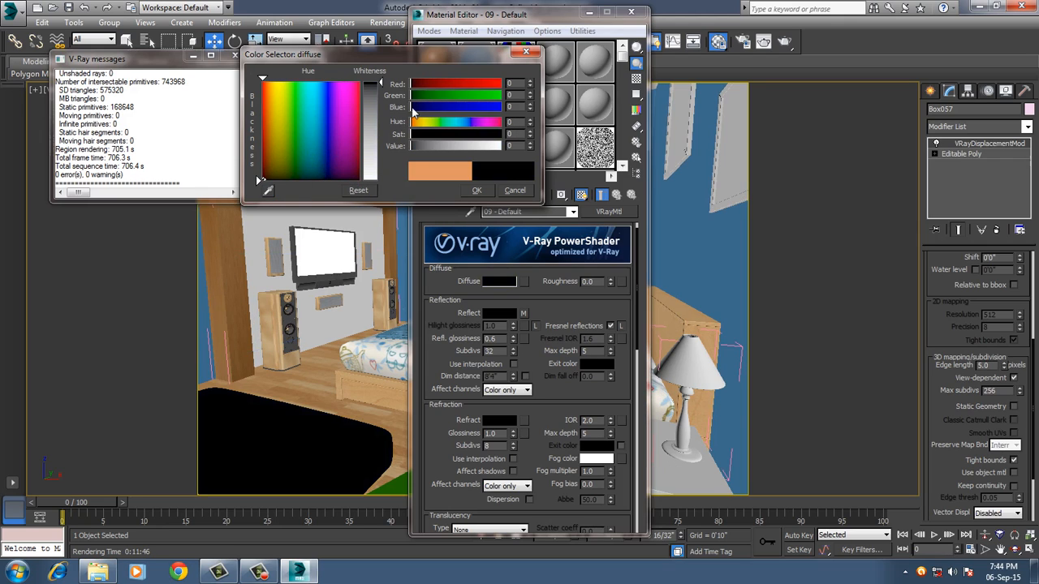
{"action": "left_click_drag", "start_coordinate": [381, 84], "coordinate": [379, 91]}
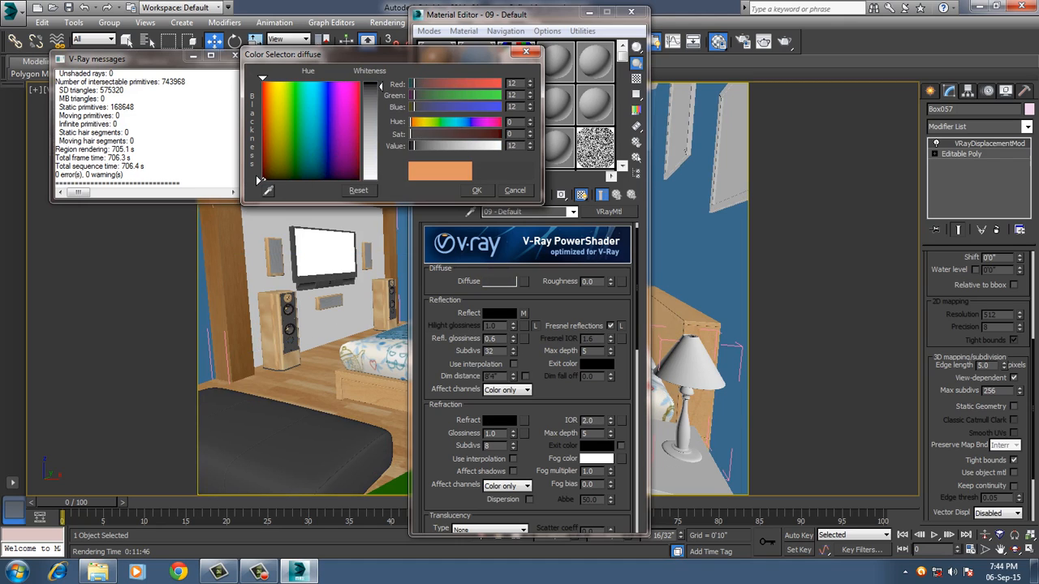
{"action": "left_click_drag", "start_coordinate": [381, 86], "coordinate": [381, 85]}
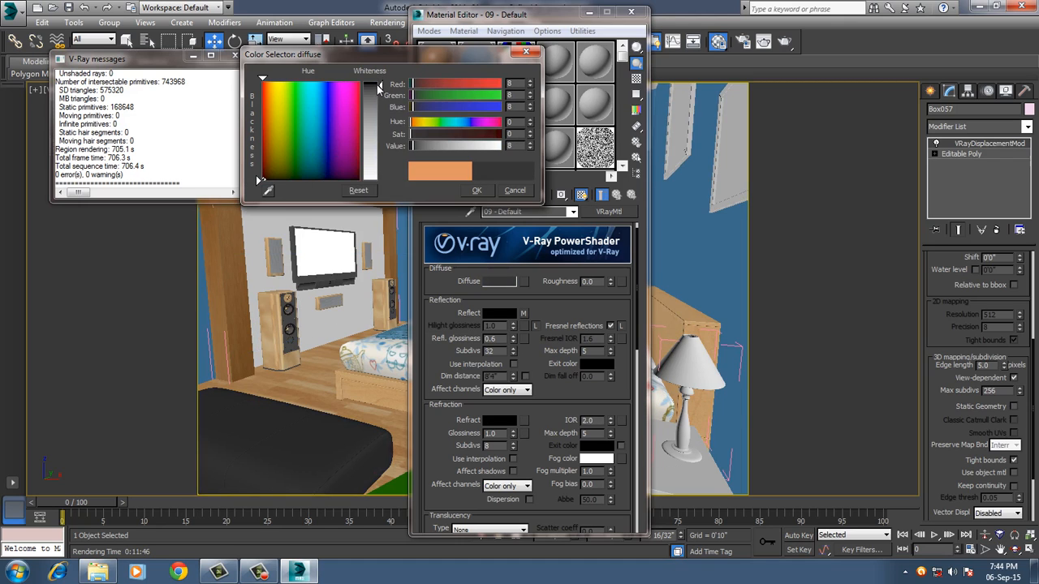
{"action": "left_click", "coordinate": [475, 191]}
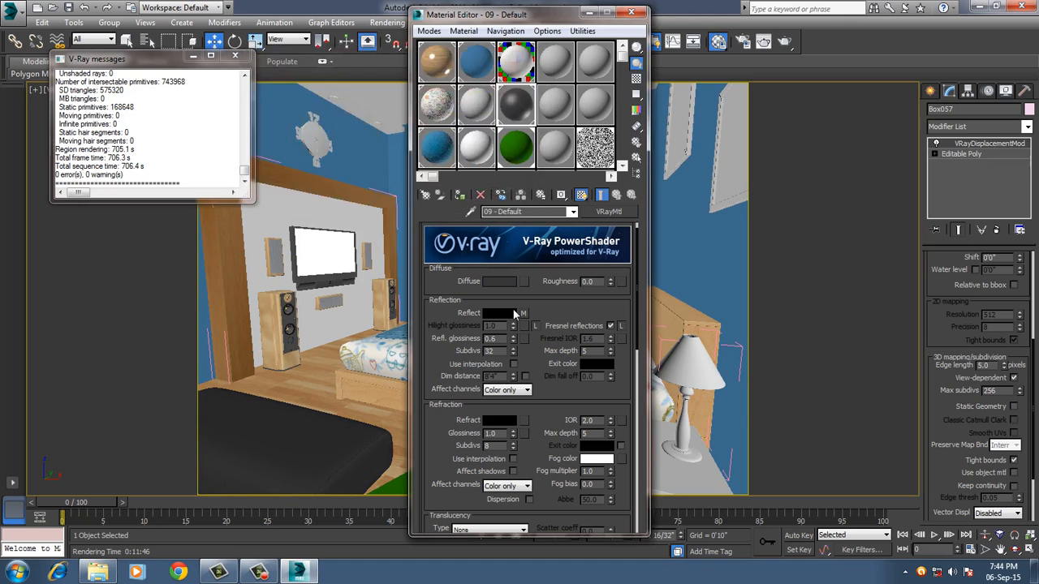
Try to load the floor's wood material from the scene into the wall material's slot, and undo the replacement.
{"action": "double_click", "coordinate": [491, 351]}
{"action": "left_click", "coordinate": [482, 71]}
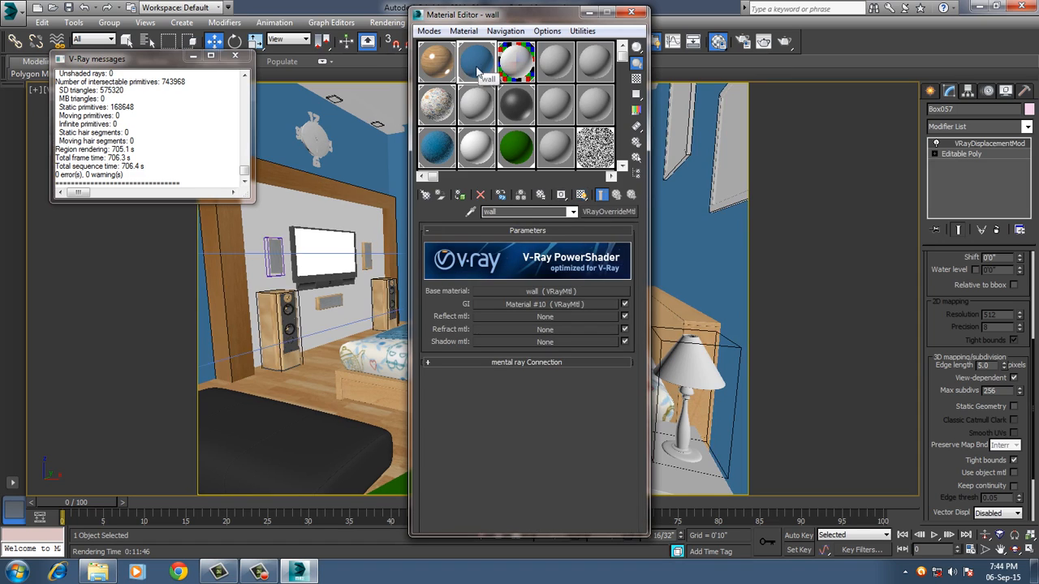
{"action": "left_click", "coordinate": [470, 211]}
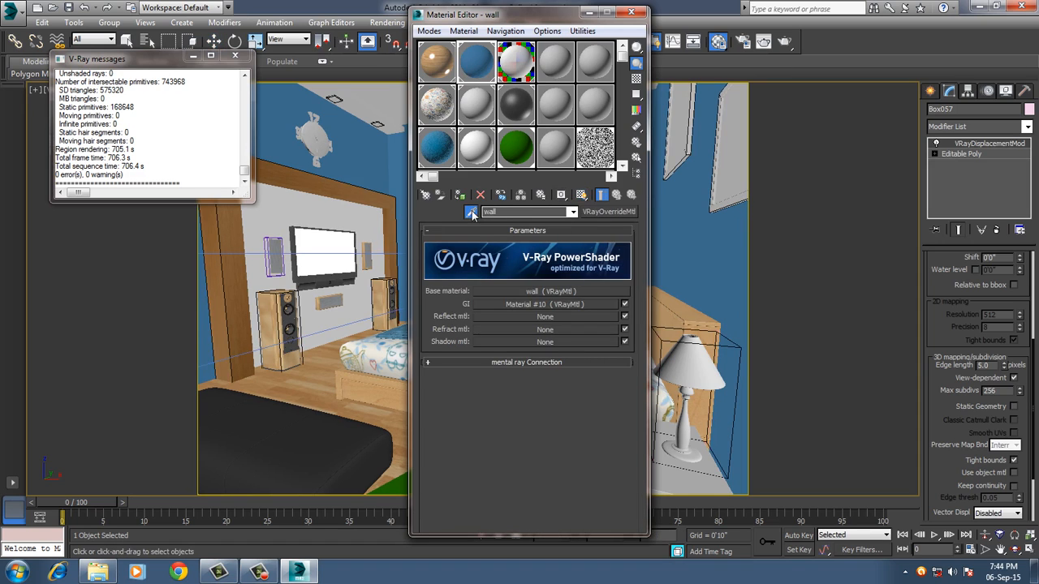
{"action": "left_click", "coordinate": [318, 388]}
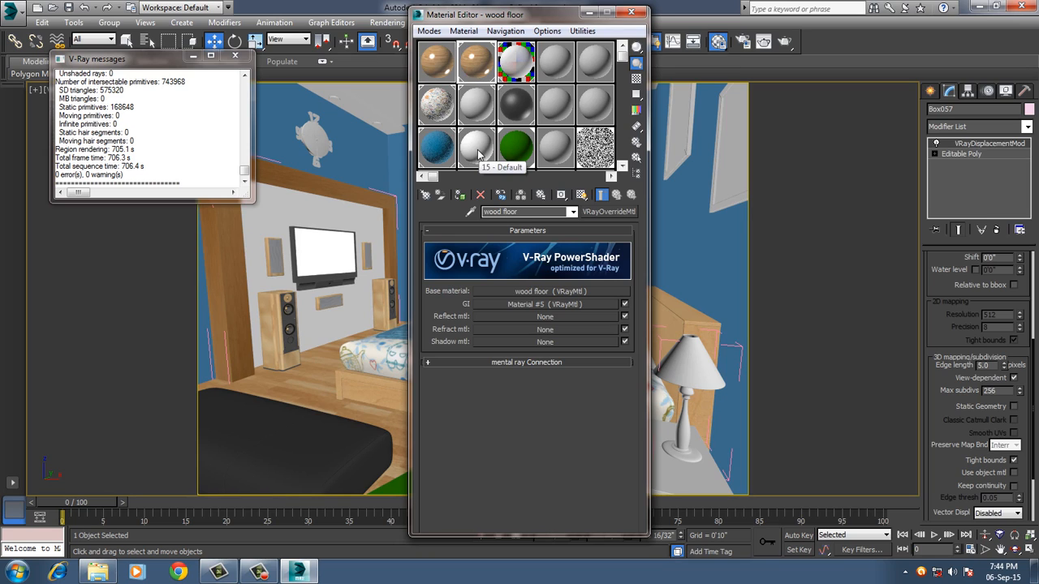
{"action": "key", "text": "ctrl+z"}
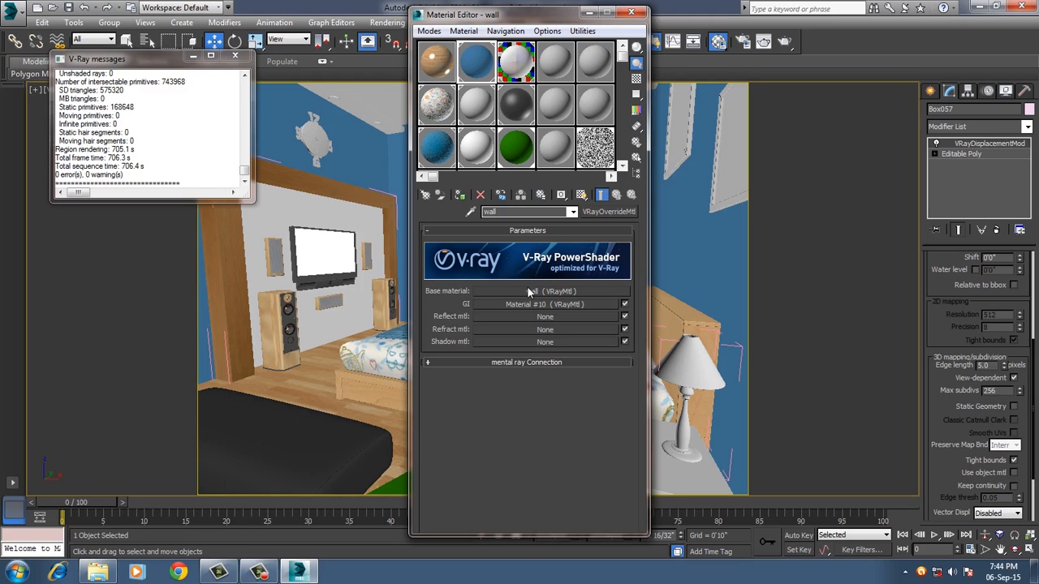
Set the diffuse color of the wall's base material to a brown sampled from the wood floor, RGB 106, 71, 35.
{"action": "left_click", "coordinate": [527, 290]}
{"action": "left_click", "coordinate": [500, 297]}
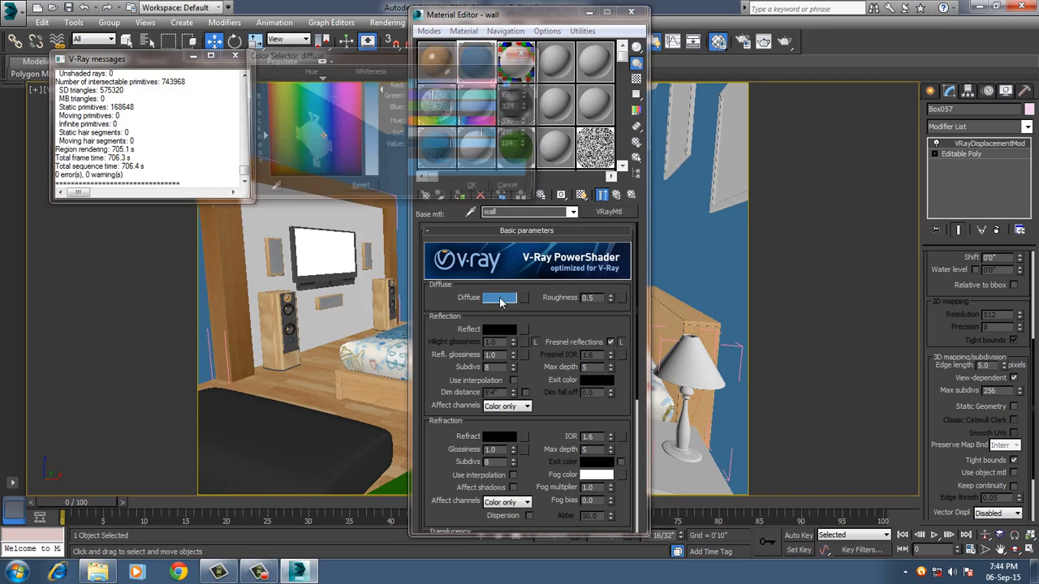
{"action": "left_click", "coordinate": [268, 190]}
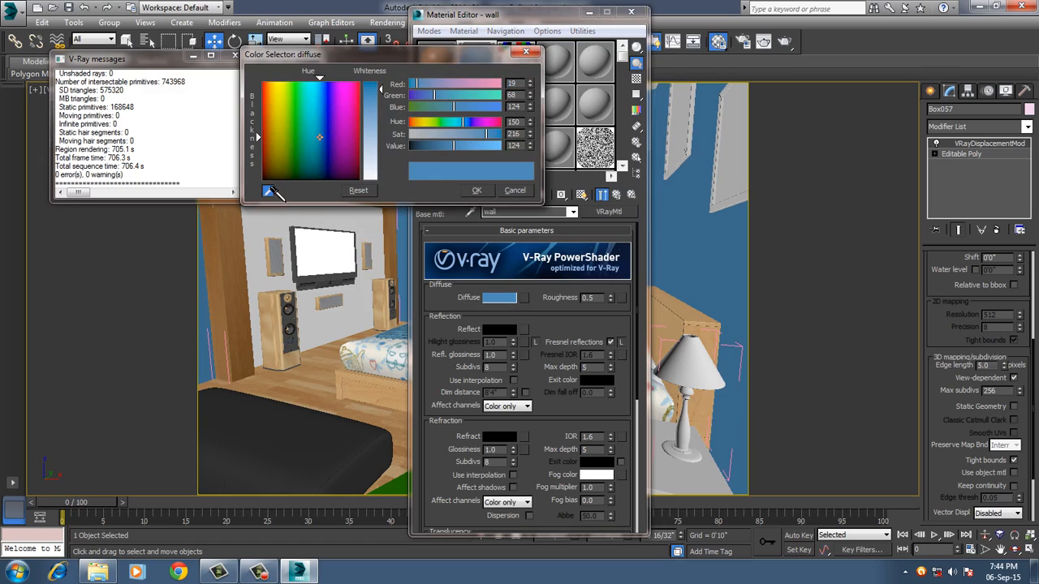
{"action": "left_click", "coordinate": [301, 390]}
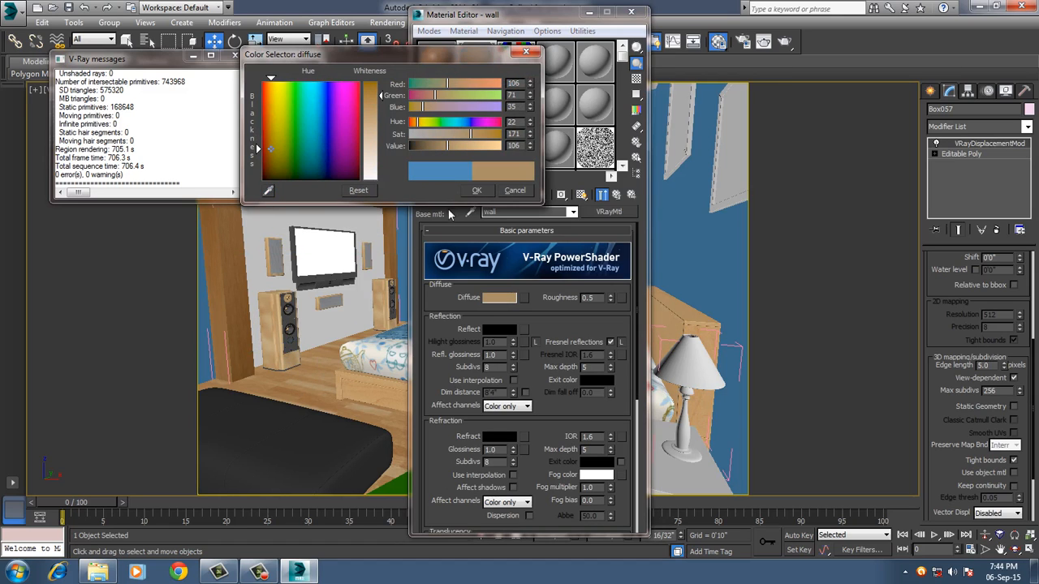
{"action": "left_click", "coordinate": [472, 192]}
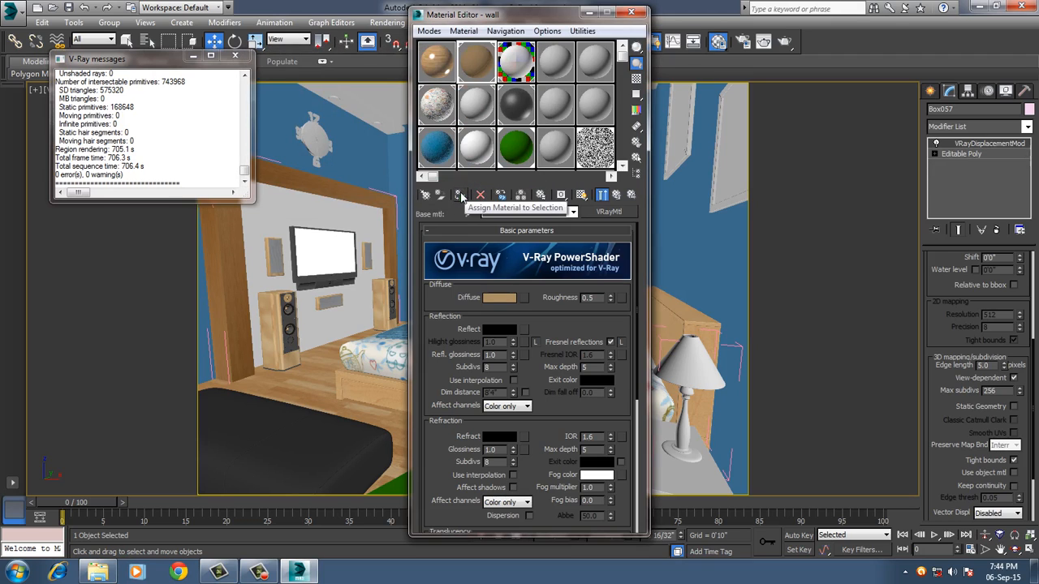
Lighten the wall base material's diffuse color to beige, RGB 153, 130, 104, and show the material in the viewport.
{"action": "left_click", "coordinate": [458, 196]}
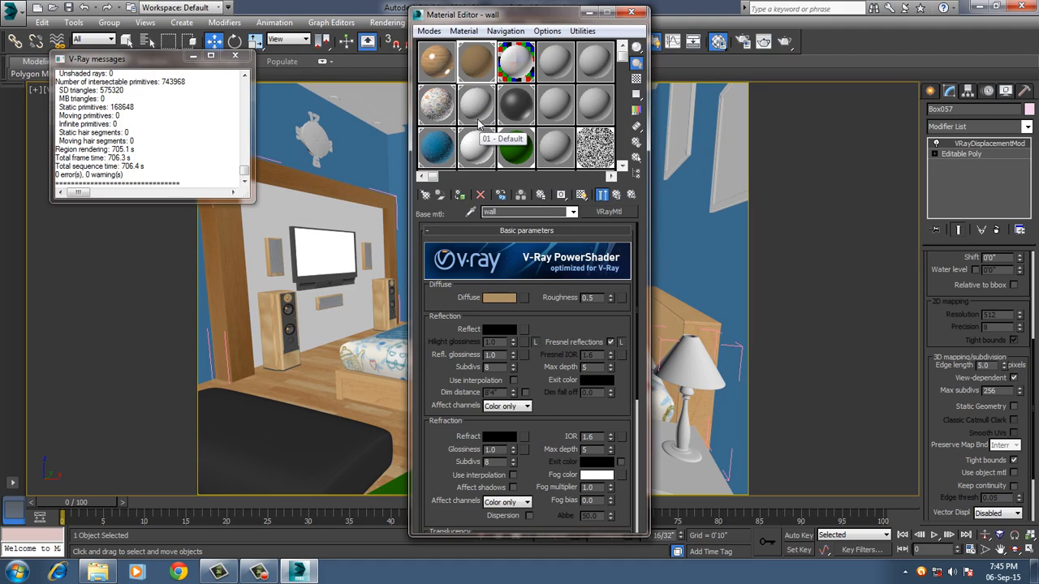
{"action": "left_click", "coordinate": [499, 297]}
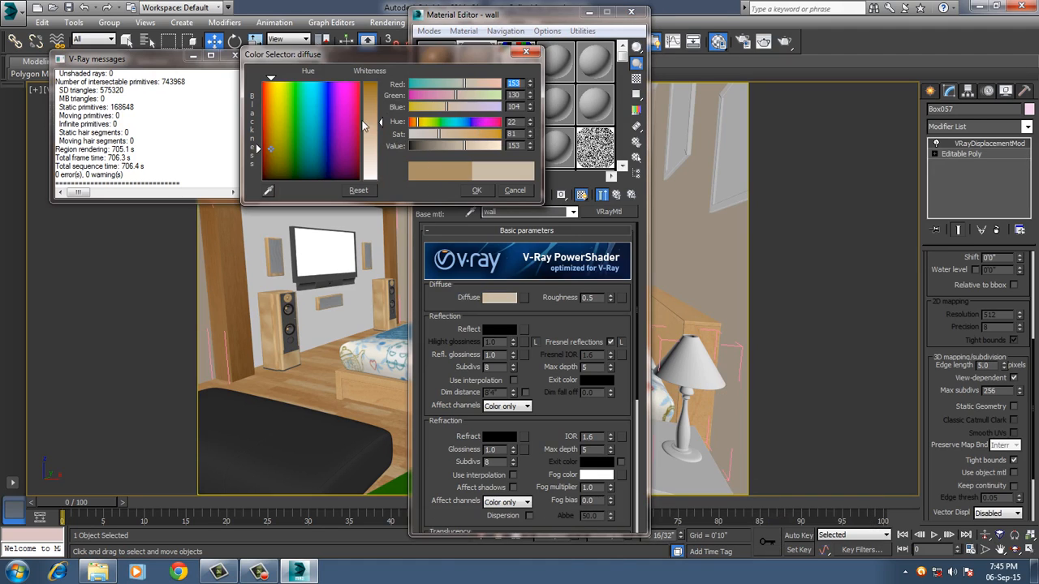
{"action": "left_click", "coordinate": [478, 189]}
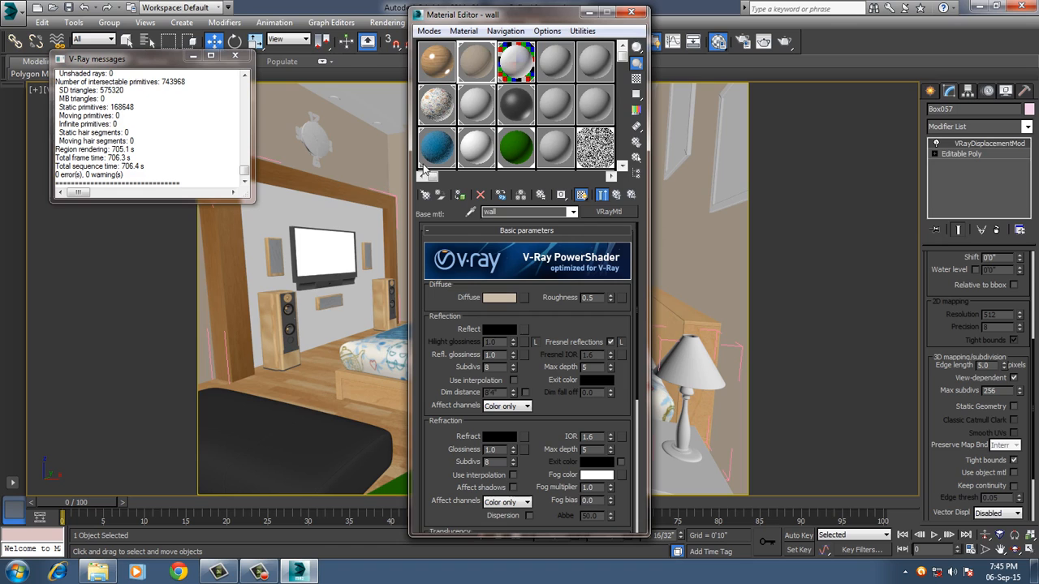
{"action": "left_click", "coordinate": [631, 12]}
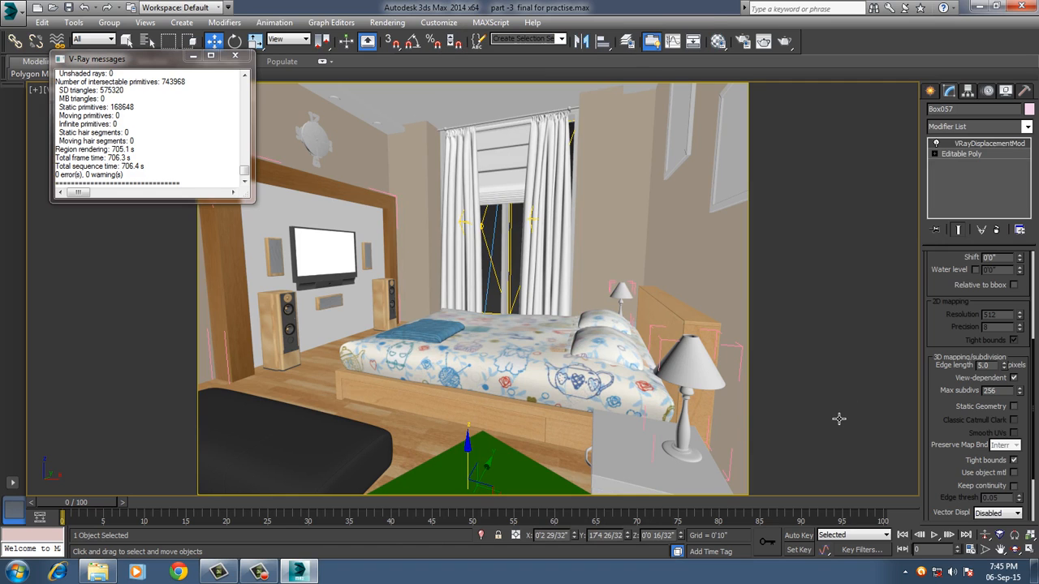
Show edged faces over the shaded camera view of the bedroom.
{"action": "left_click", "coordinate": [696, 160]}
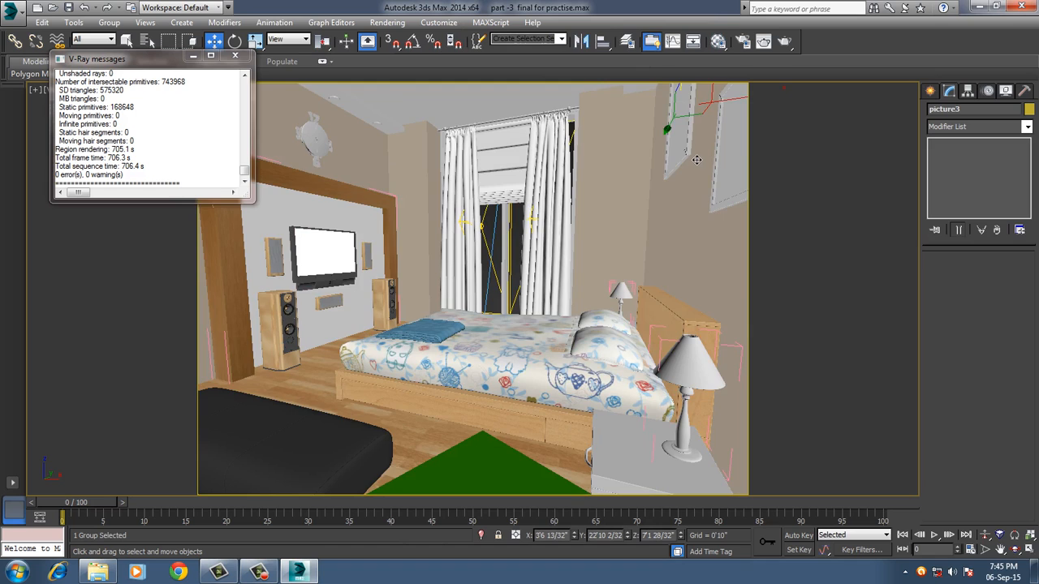
{"action": "key", "text": "F3"}
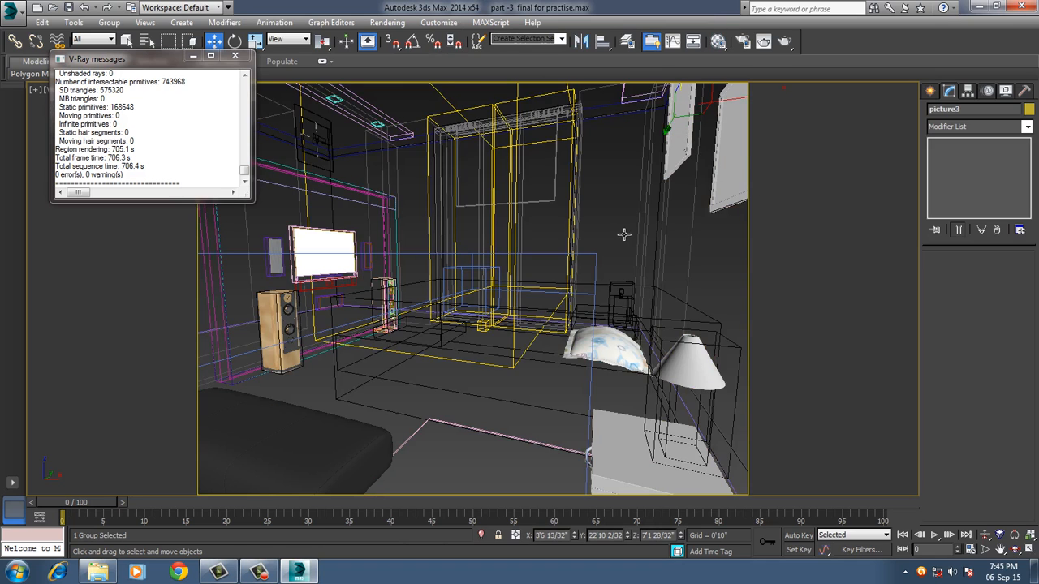
{"action": "key", "text": "F3"}
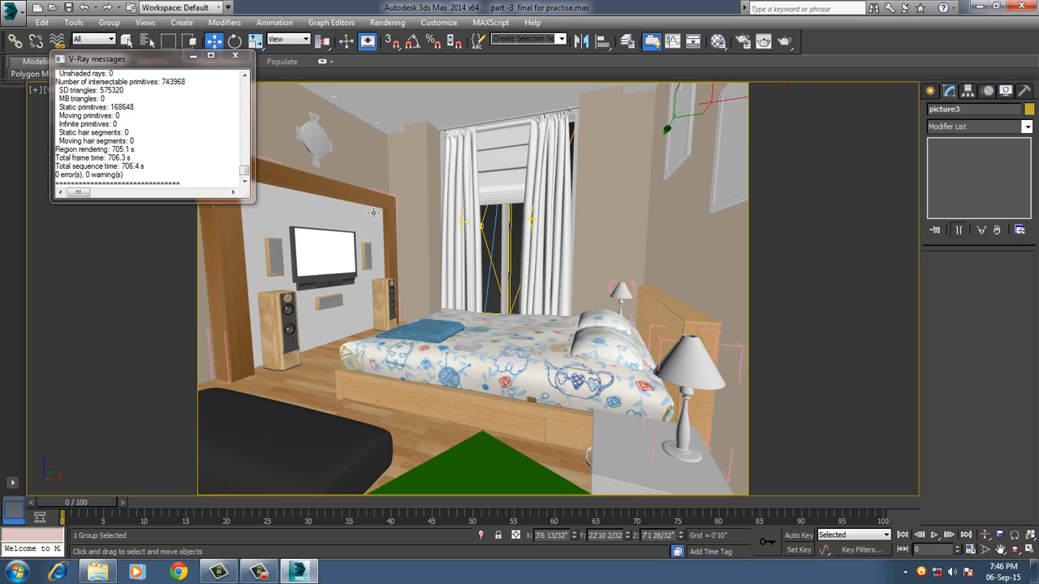
{"action": "left_click", "coordinate": [325, 222]}
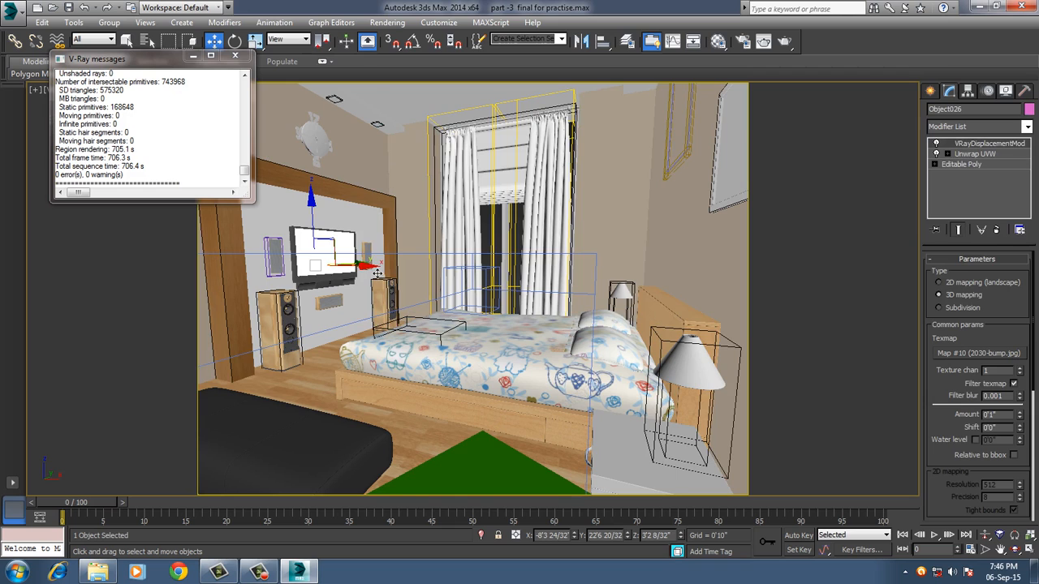
{"action": "key", "text": "F4"}
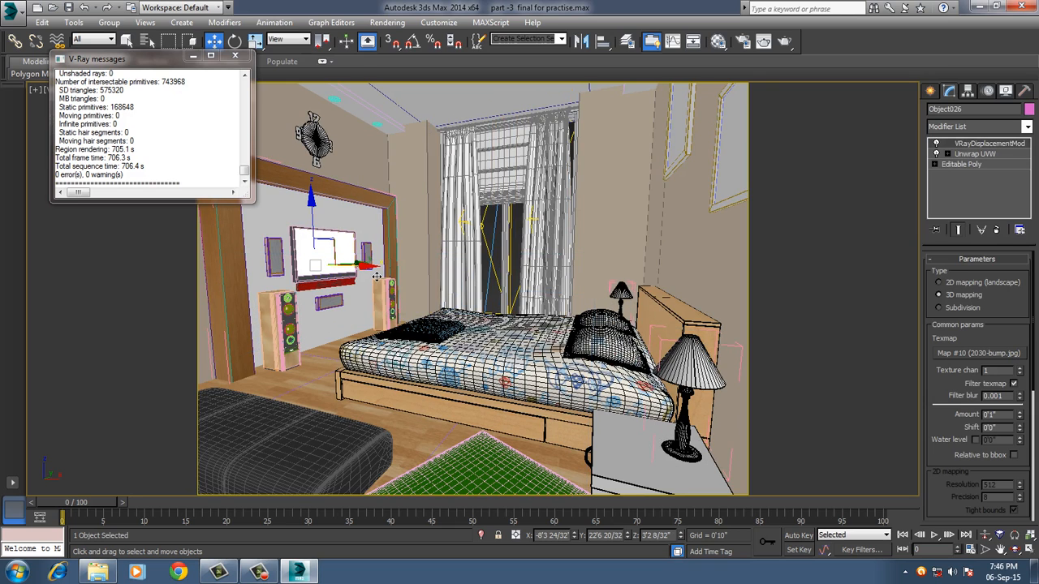
{"action": "left_click_drag", "start_coordinate": [377, 276], "coordinate": [380, 276]}
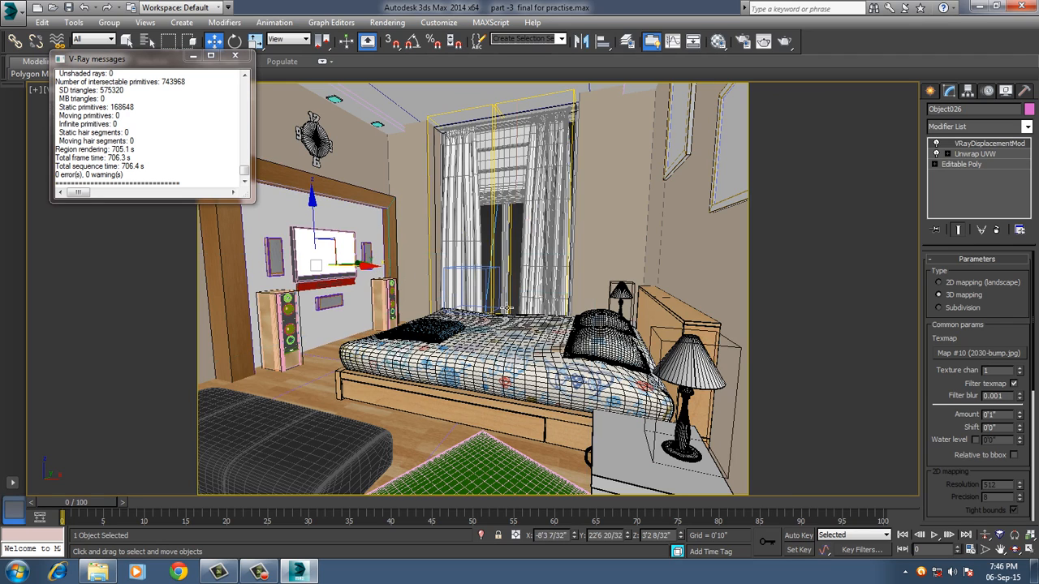
Select the nightstand body beside the bed and convert the 10 - Default material to a VRayMtl.
{"action": "left_click", "coordinate": [623, 451]}
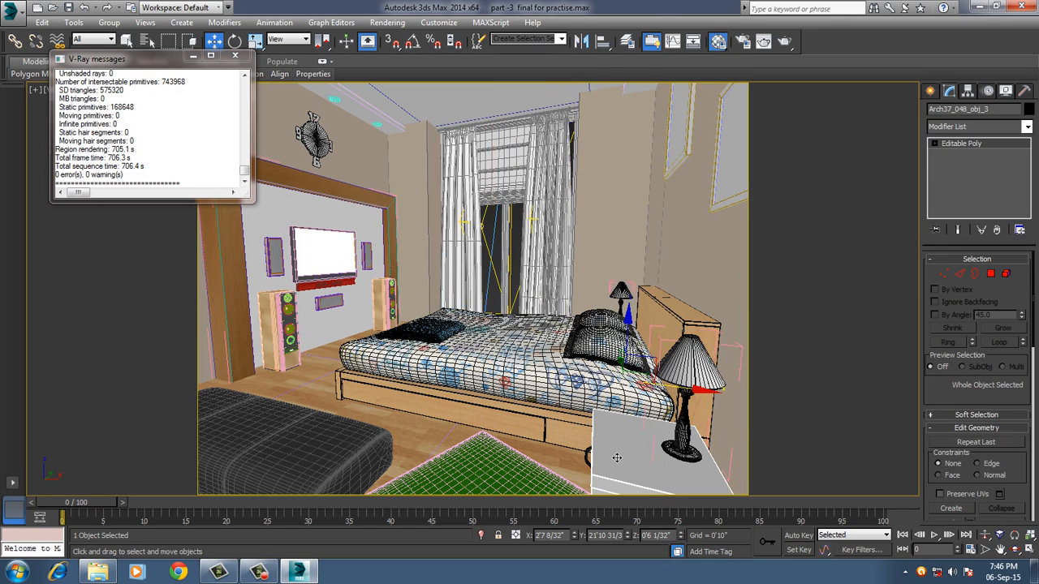
{"action": "key", "text": "m"}
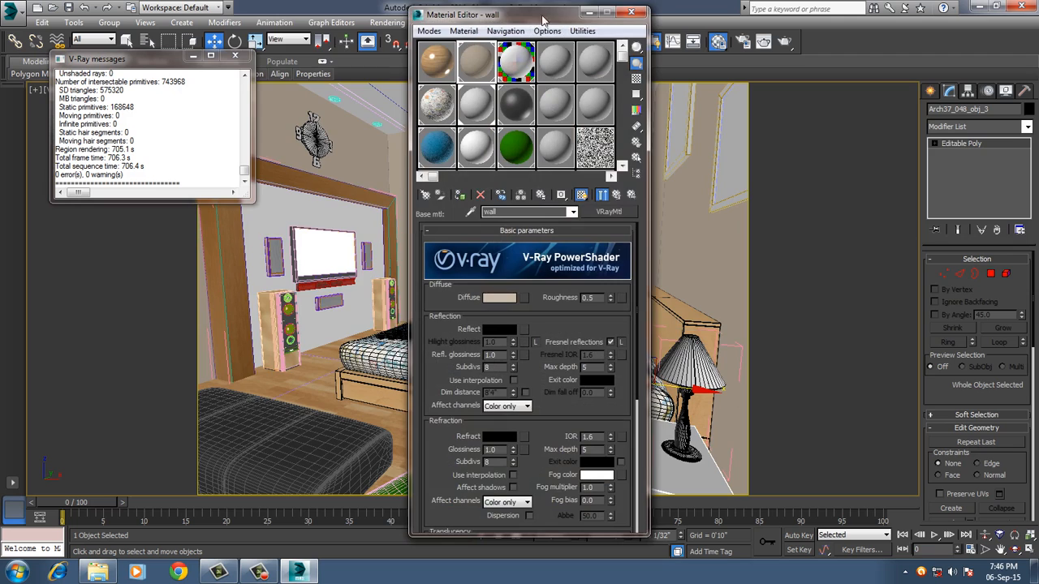
{"action": "left_click_drag", "start_coordinate": [544, 18], "coordinate": [278, 35]}
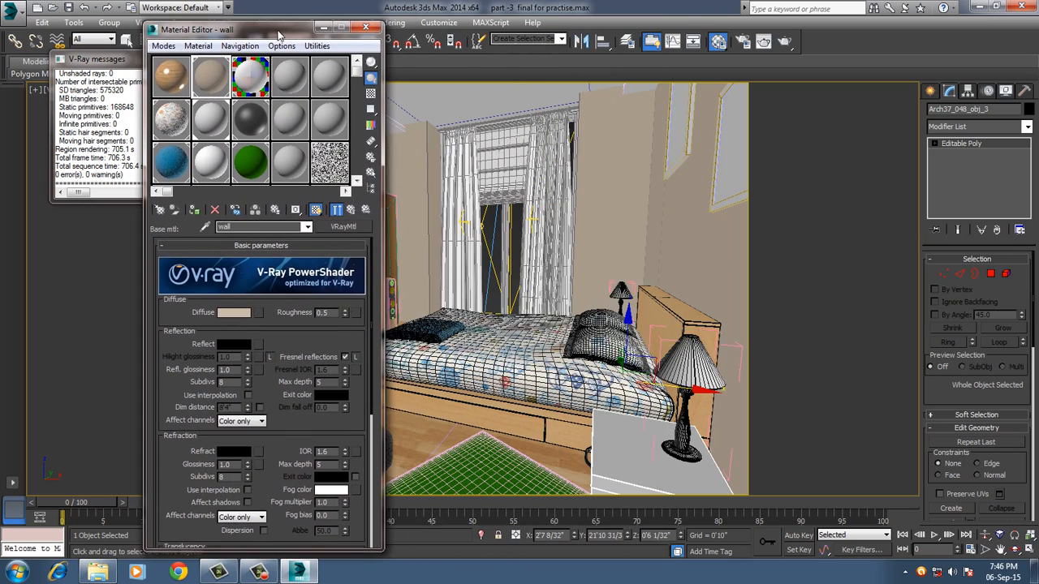
{"action": "left_click", "coordinate": [287, 118]}
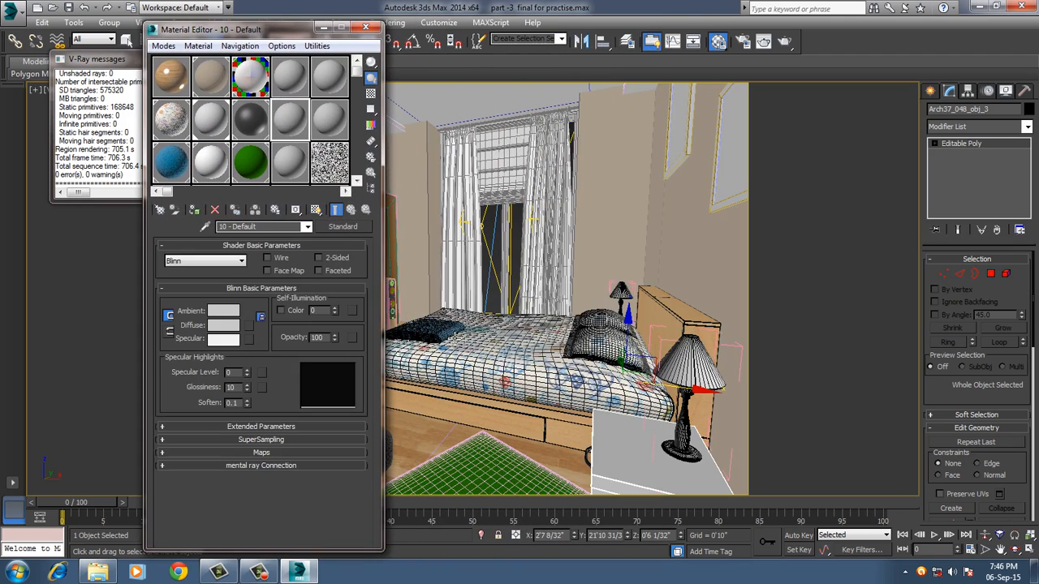
{"action": "left_click", "coordinate": [343, 227]}
{"action": "scroll", "coordinate": [235, 357], "scroll_direction": "down", "scroll_amount": 3}
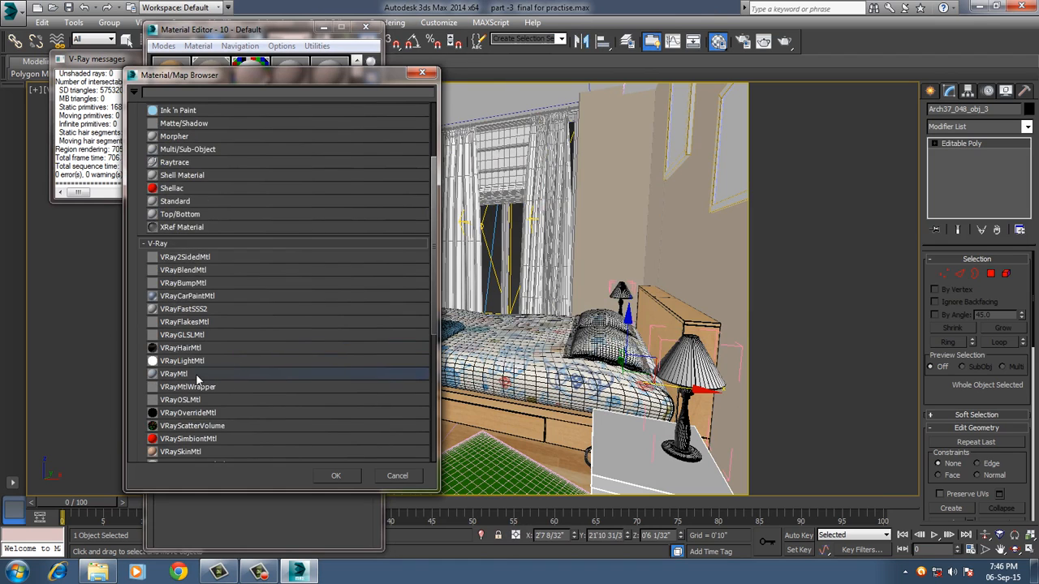
{"action": "double_click", "coordinate": [196, 374]}
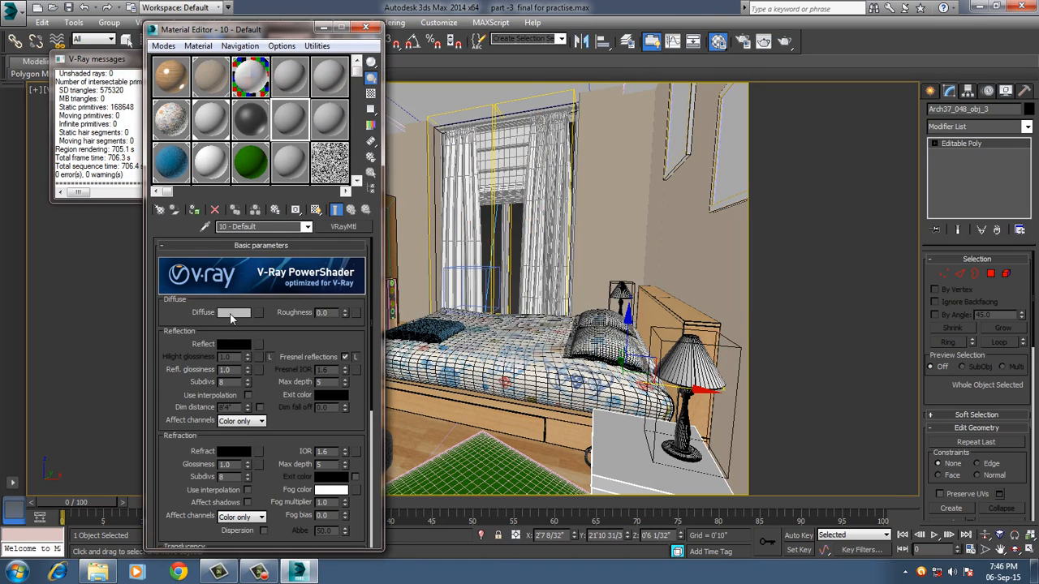
Set the 10 - Default diffuse color to RGB 8, 56, 90 sampled from the blue material sample, and its reflection color to grey 159.
{"action": "left_click", "coordinate": [233, 313]}
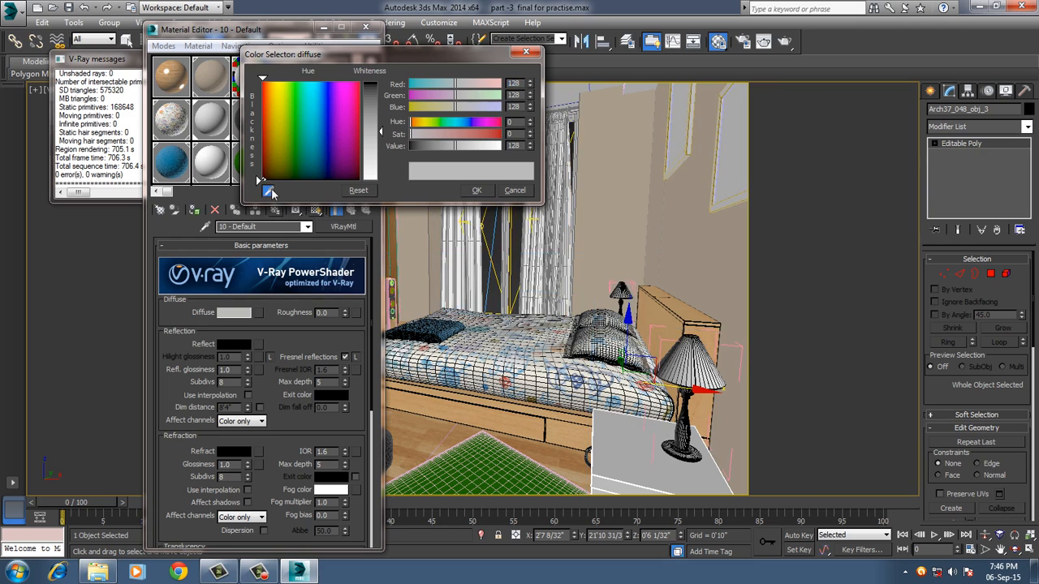
{"action": "left_click", "coordinate": [170, 154]}
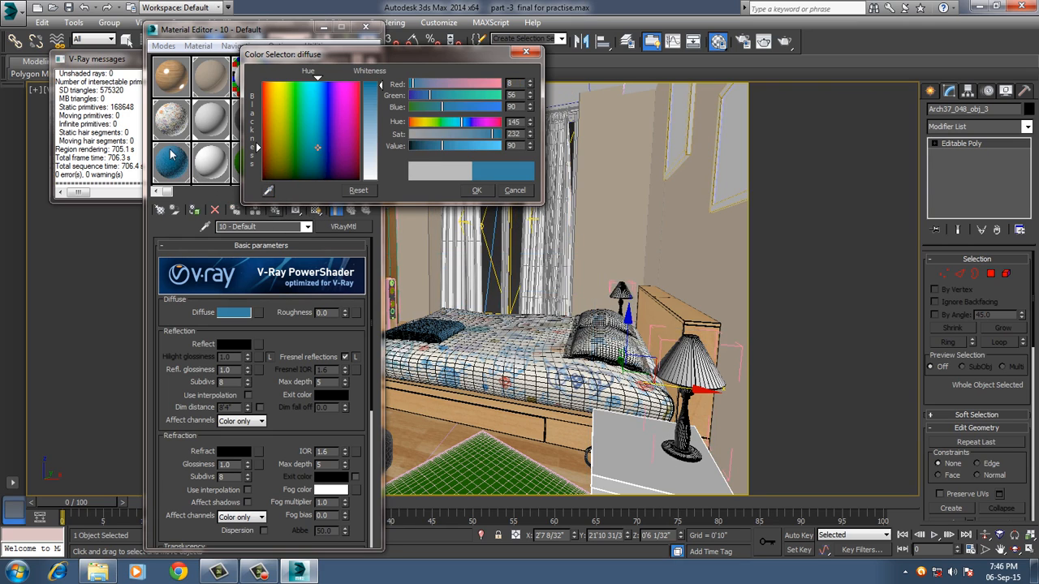
{"action": "left_click", "coordinate": [476, 190]}
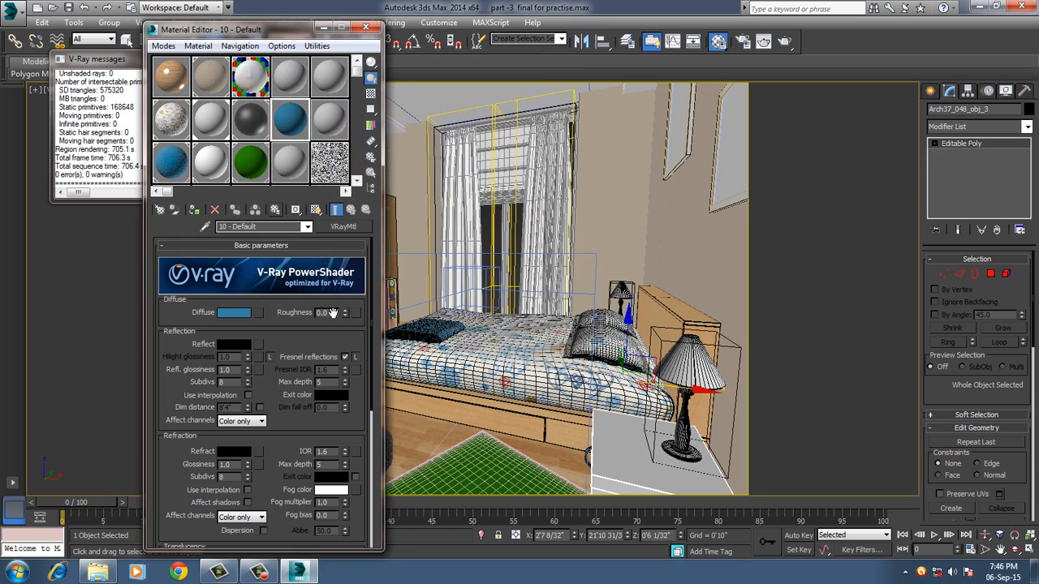
{"action": "left_click", "coordinate": [231, 345]}
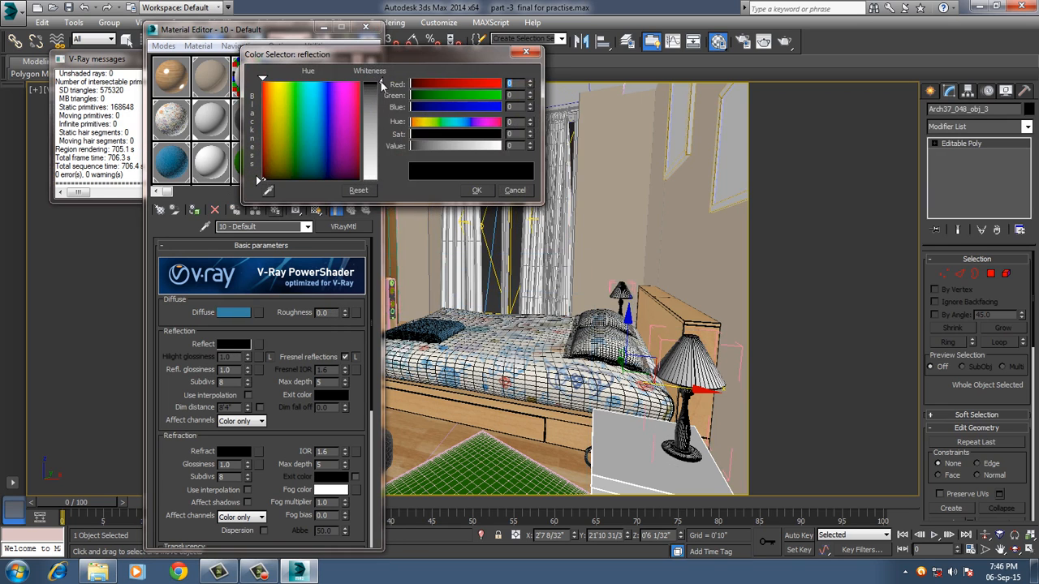
{"action": "left_click_drag", "start_coordinate": [382, 83], "coordinate": [397, 153]}
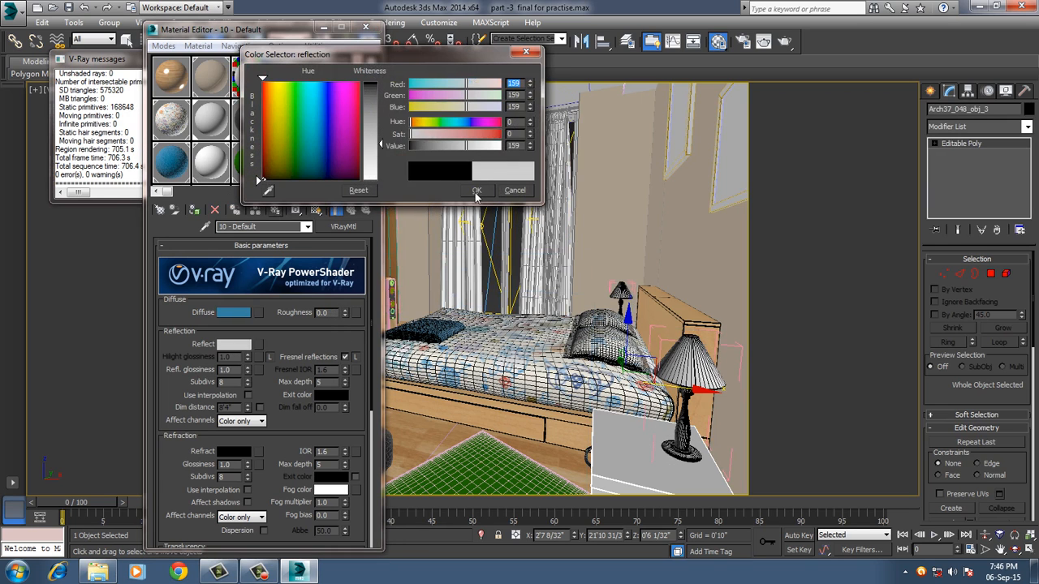
{"action": "left_click", "coordinate": [476, 191]}
Set the material's reflection glossiness to 0.9 and subdivs to 32, and assign it to the nightstand body.
{"action": "left_click", "coordinate": [345, 357]}
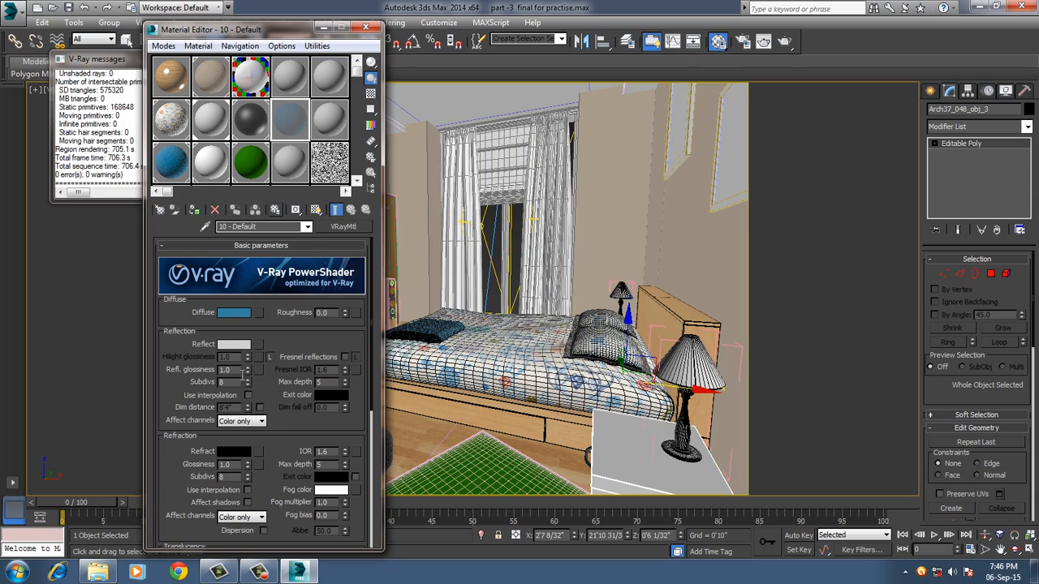
{"action": "left_click", "coordinate": [344, 357]}
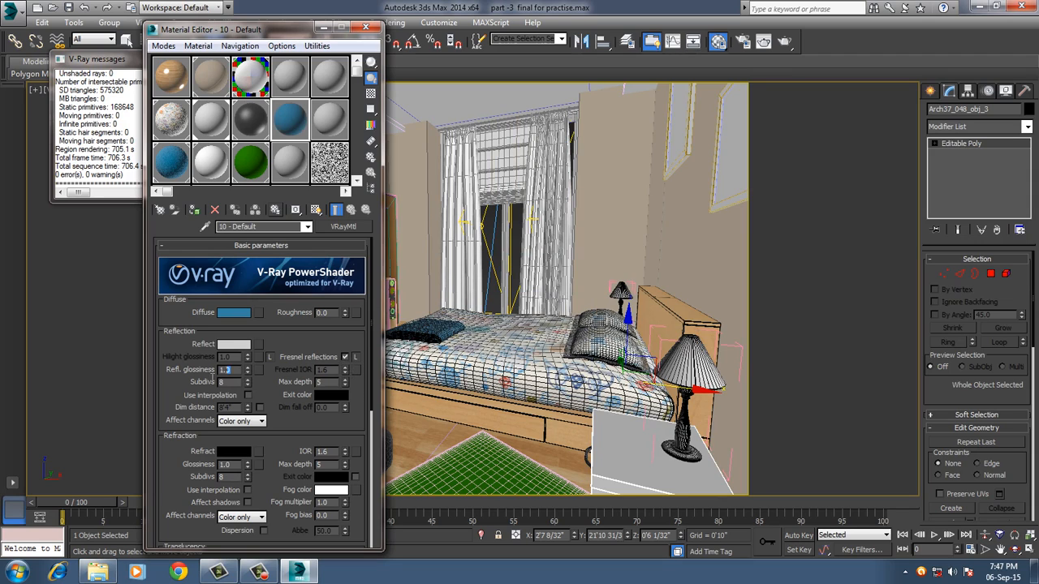
{"action": "type", "text": "0.9"}
{"action": "key", "text": "Tab"}
{"action": "left_click", "coordinate": [196, 210]}
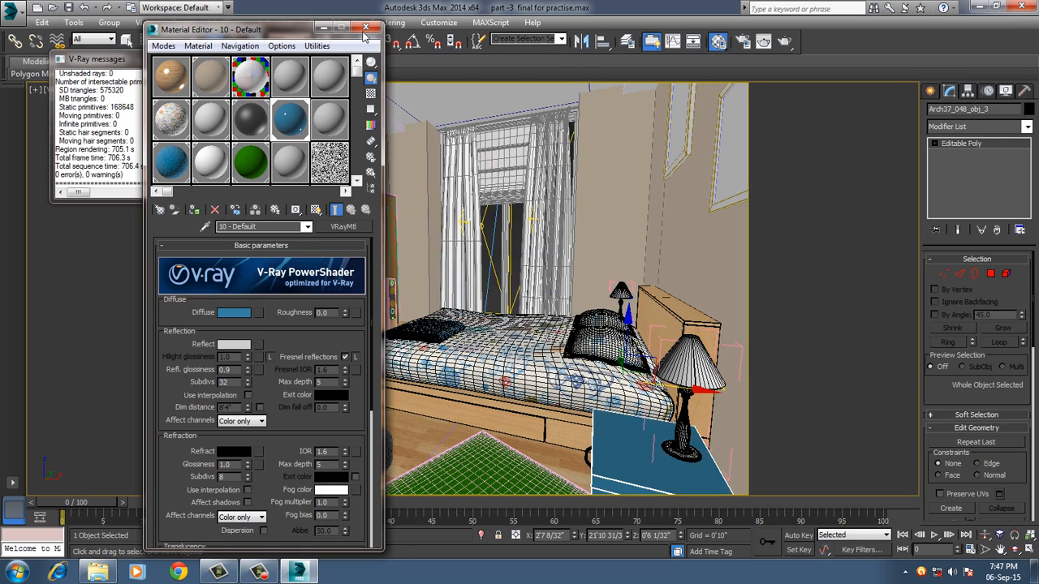
{"action": "left_click", "coordinate": [365, 28]}
Select the nightstand's handle and try to pick a material from the floor speaker into the 04 - Default slot.
{"action": "left_click", "coordinate": [591, 466]}
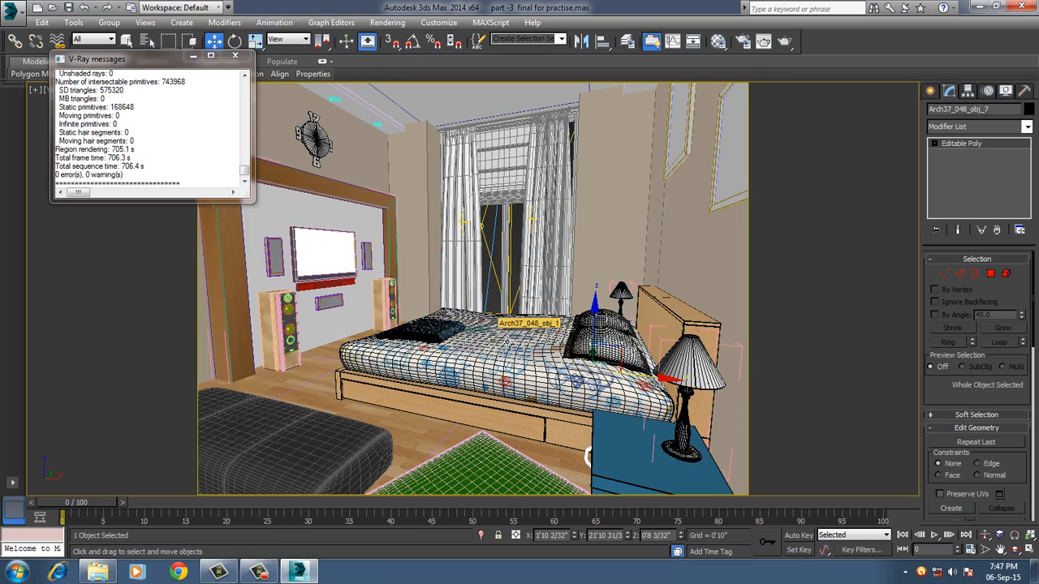
{"action": "left_click", "coordinate": [717, 41]}
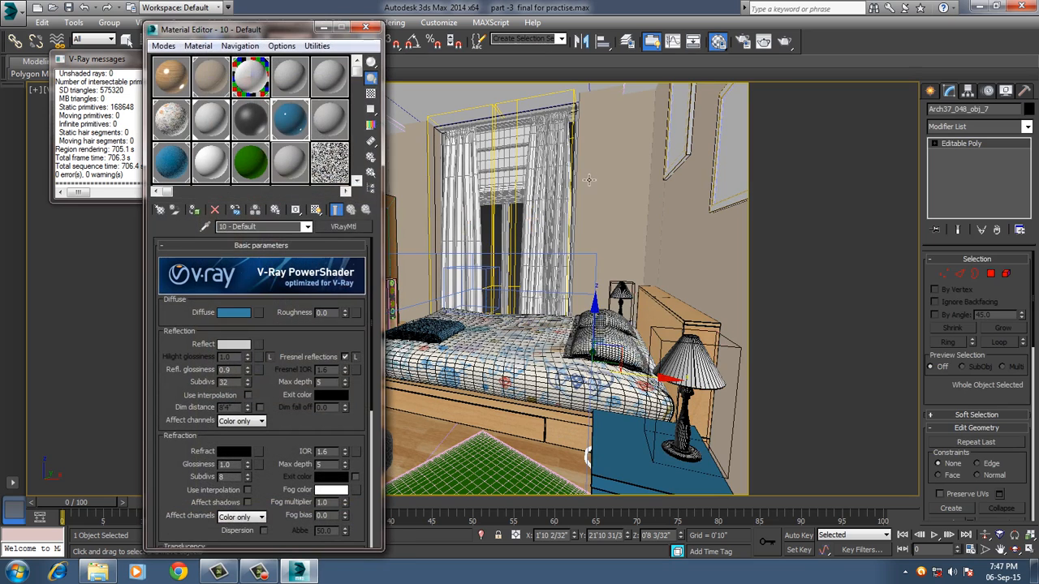
{"action": "left_click_drag", "start_coordinate": [292, 54], "coordinate": [669, 88]}
{"action": "left_click", "coordinate": [661, 126]}
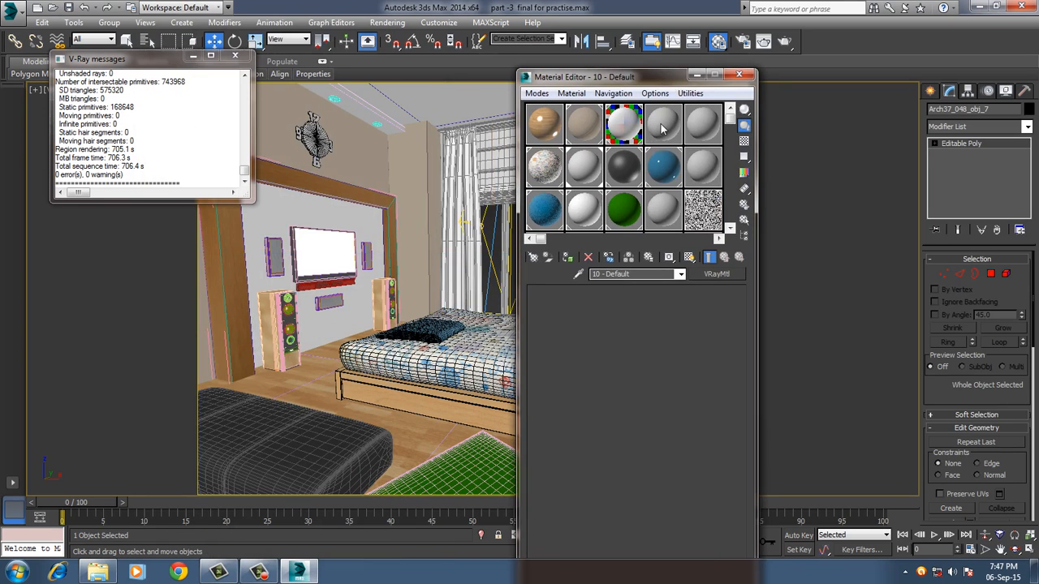
{"action": "left_click", "coordinate": [570, 93]}
{"action": "left_click", "coordinate": [584, 123]}
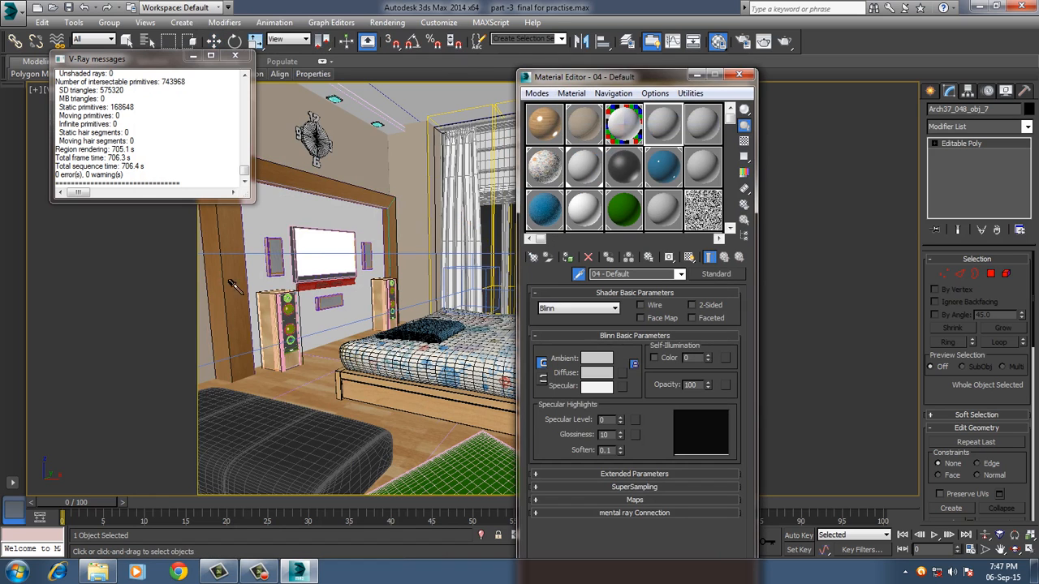
{"action": "left_click", "coordinate": [277, 311]}
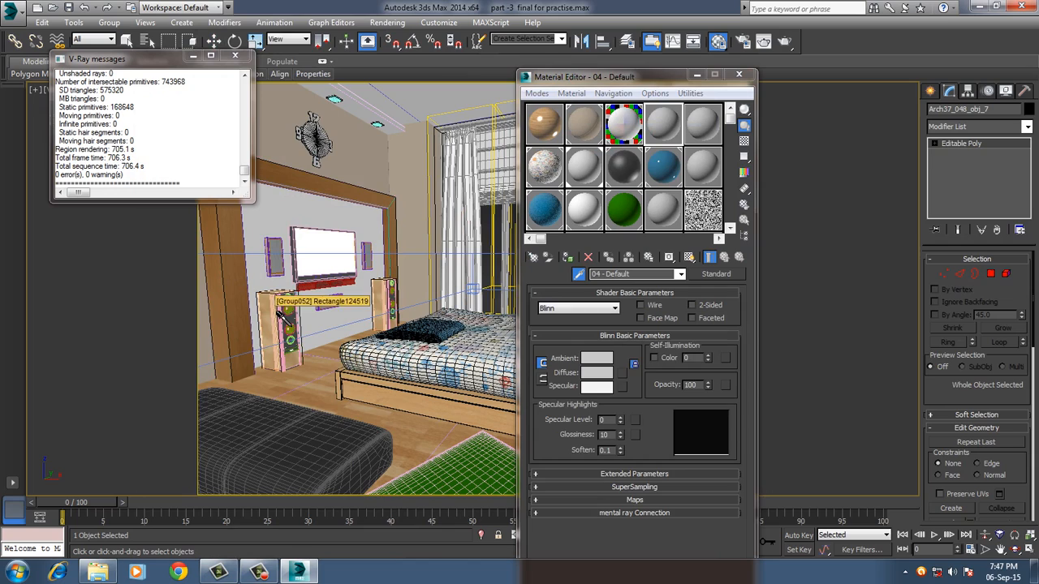
{"action": "left_click", "coordinate": [739, 76]}
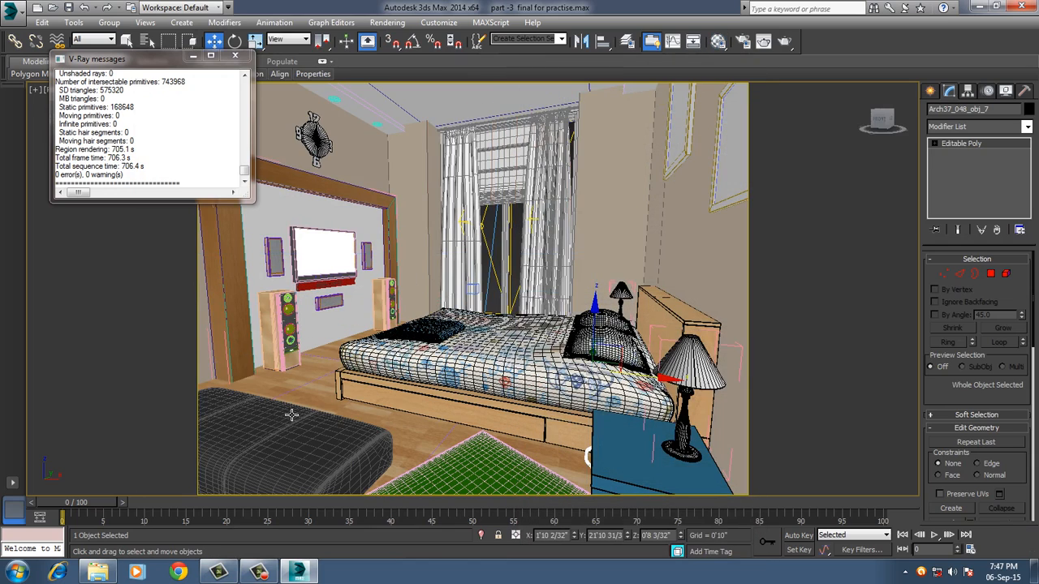
Pick the chrome material from the floor speaker's large driver ring into the 04 - Default slot.
{"action": "key", "text": "w"}
{"action": "key", "text": "z"}
{"action": "middle_click_drag", "start_coordinate": [351, 383], "coordinate": [321, 242], "text": "alt"}
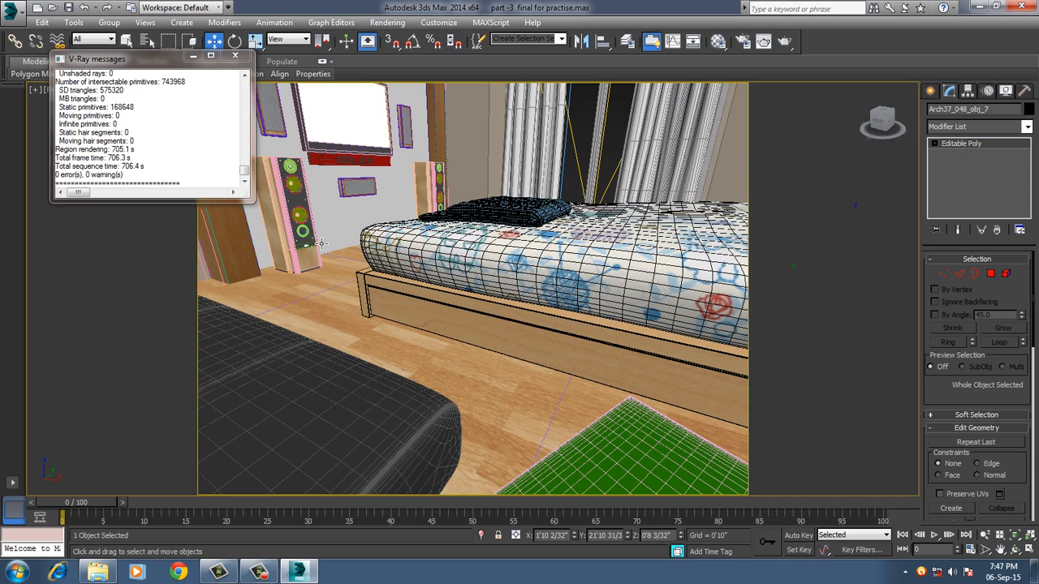
{"action": "left_click", "coordinate": [312, 237]}
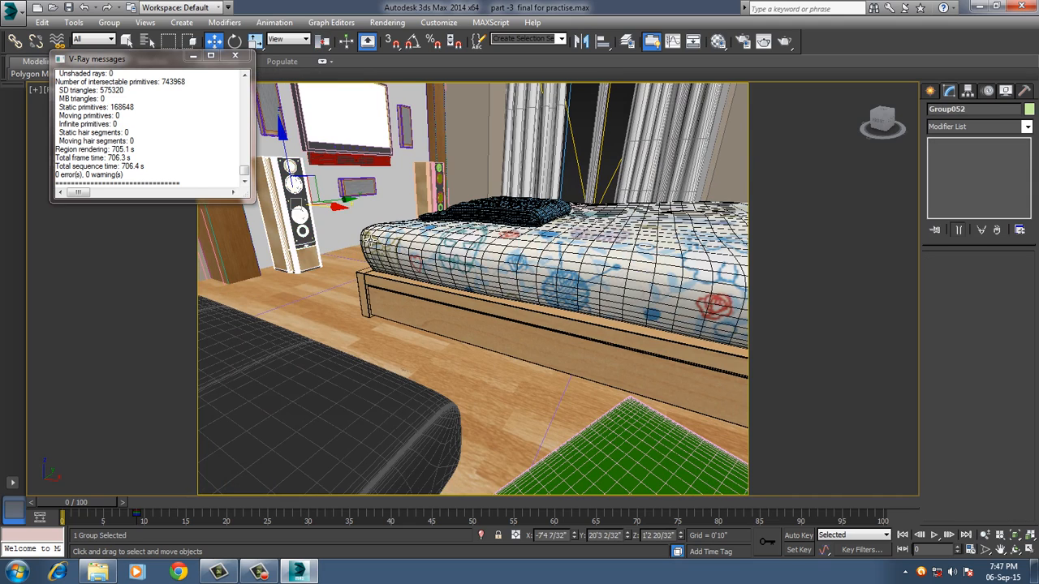
{"action": "key", "text": "z"}
{"action": "middle_click_drag", "start_coordinate": [369, 236], "coordinate": [528, 301], "text": "alt"}
{"action": "left_click", "coordinate": [608, 308]}
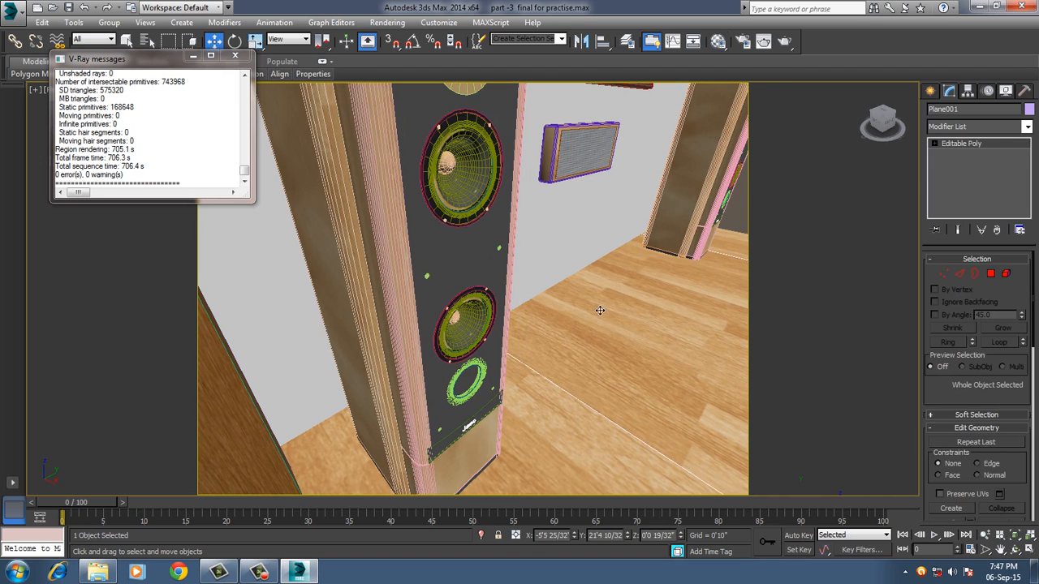
{"action": "key", "text": "m"}
{"action": "left_click_drag", "start_coordinate": [642, 80], "coordinate": [788, 80]}
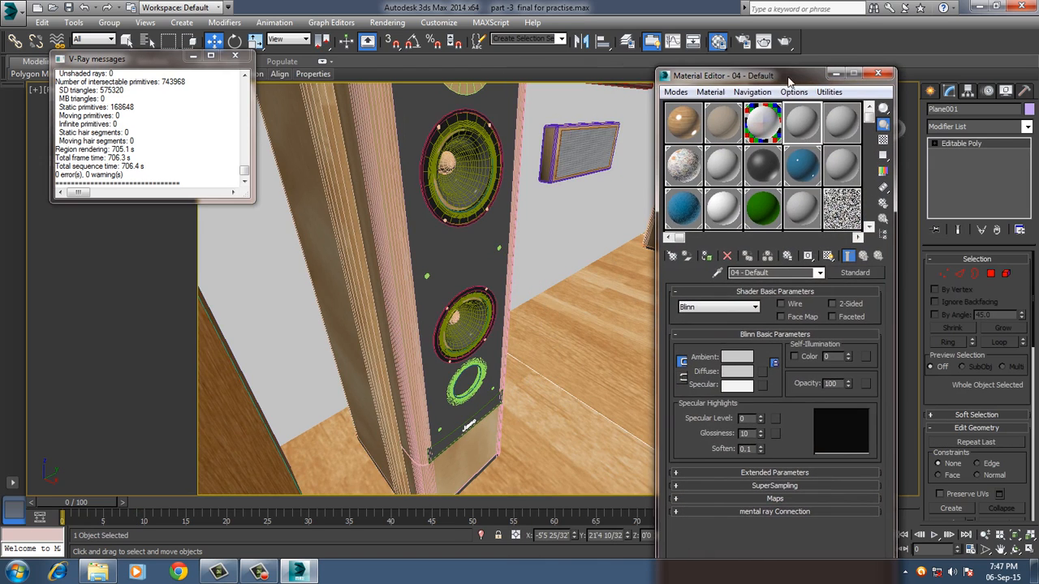
{"action": "left_click", "coordinate": [710, 92]}
{"action": "left_click", "coordinate": [719, 121]}
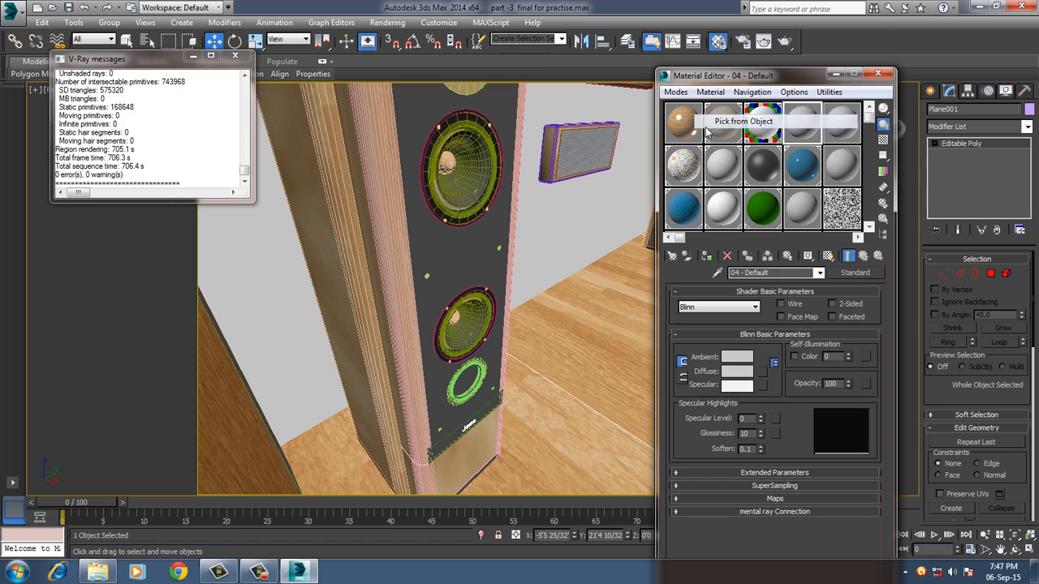
{"action": "left_click", "coordinate": [431, 183]}
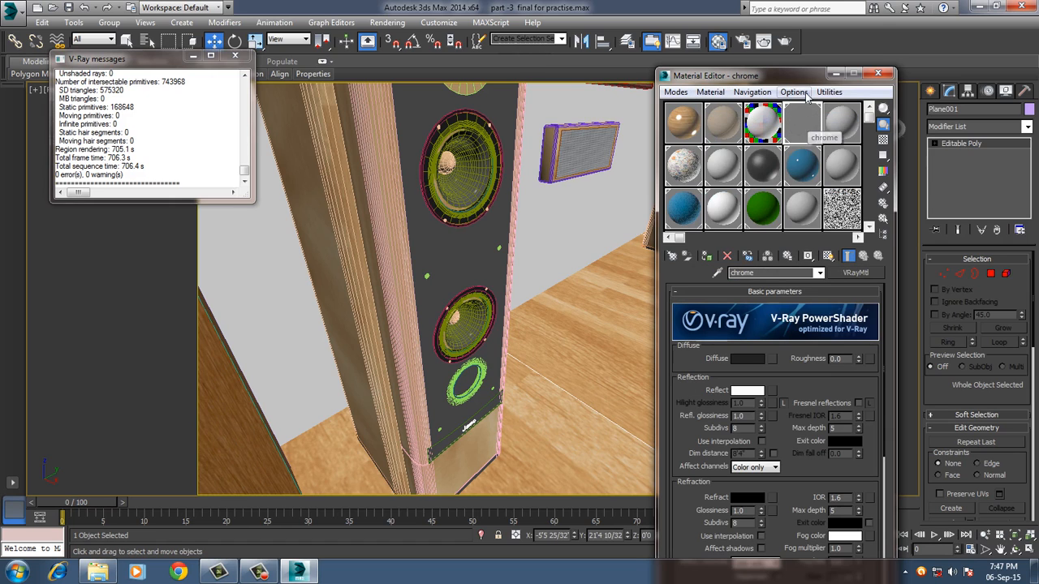
{"action": "left_click", "coordinate": [878, 74]}
Return to the VRayCam001 camera view and assign the chrome material to the nightstand's handle.
{"action": "middle_click_drag", "start_coordinate": [655, 282], "coordinate": [682, 166], "text": "alt"}
{"action": "scroll", "coordinate": [638, 203], "scroll_direction": "up", "scroll_amount": 1}
{"action": "scroll", "coordinate": [503, 338], "scroll_direction": "up", "scroll_amount": 2}
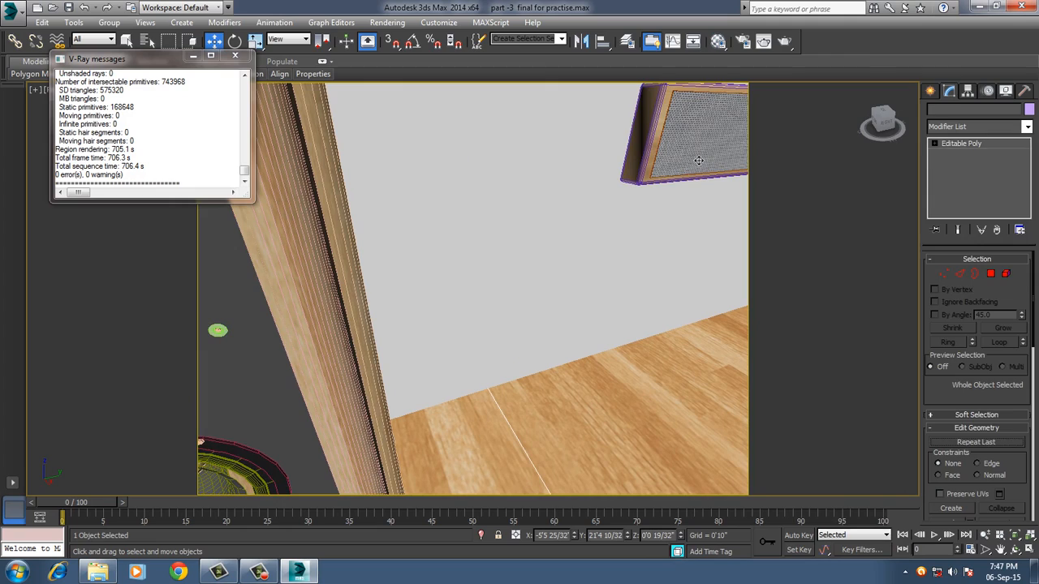
{"action": "left_click", "coordinate": [695, 155]}
{"action": "scroll", "coordinate": [600, 309], "scroll_direction": "down", "scroll_amount": 8}
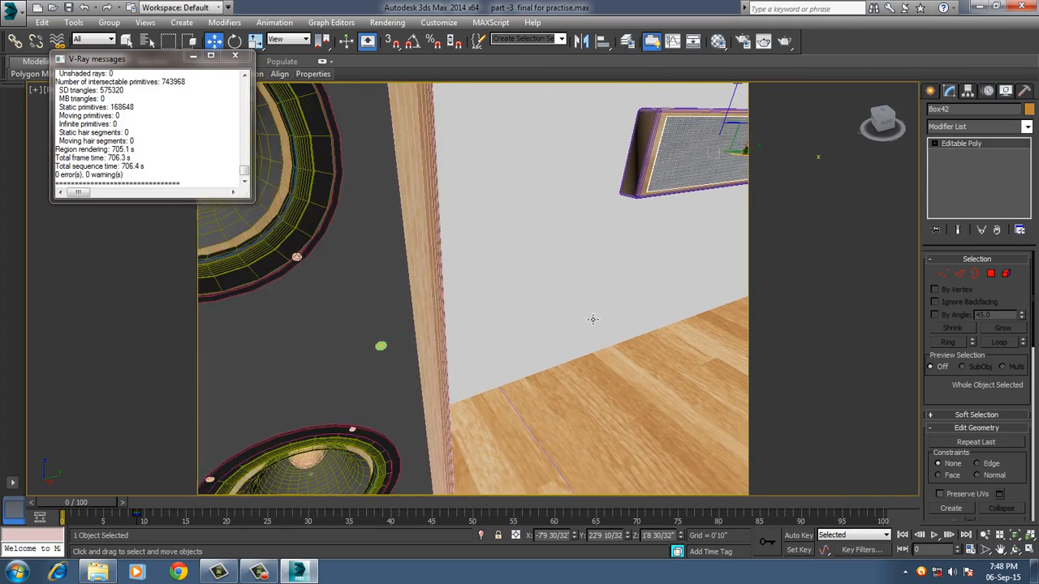
{"action": "scroll", "coordinate": [575, 345], "scroll_direction": "down", "scroll_amount": 15}
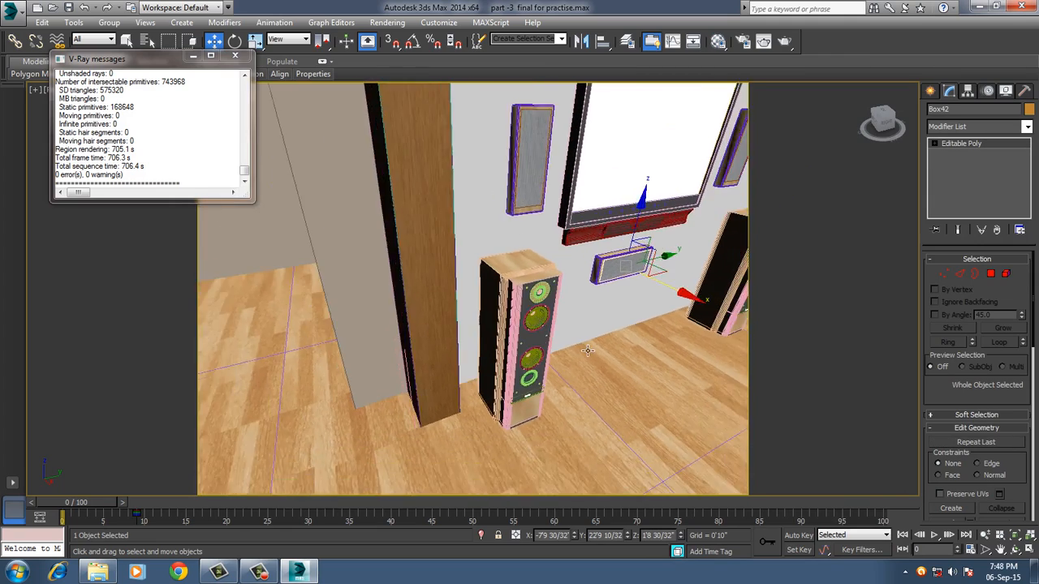
{"action": "key", "text": "alt"}
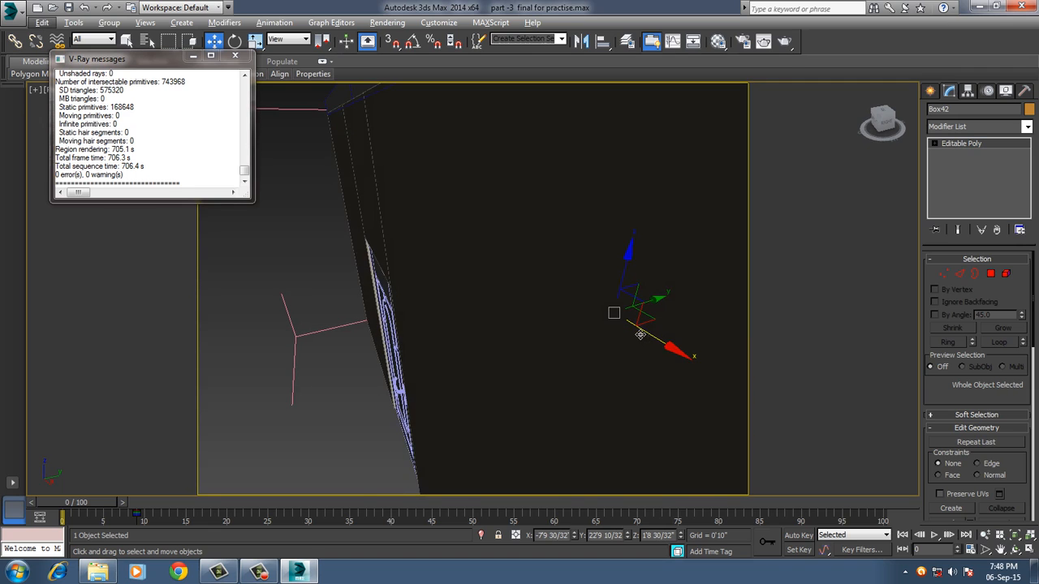
{"action": "key", "text": "c"}
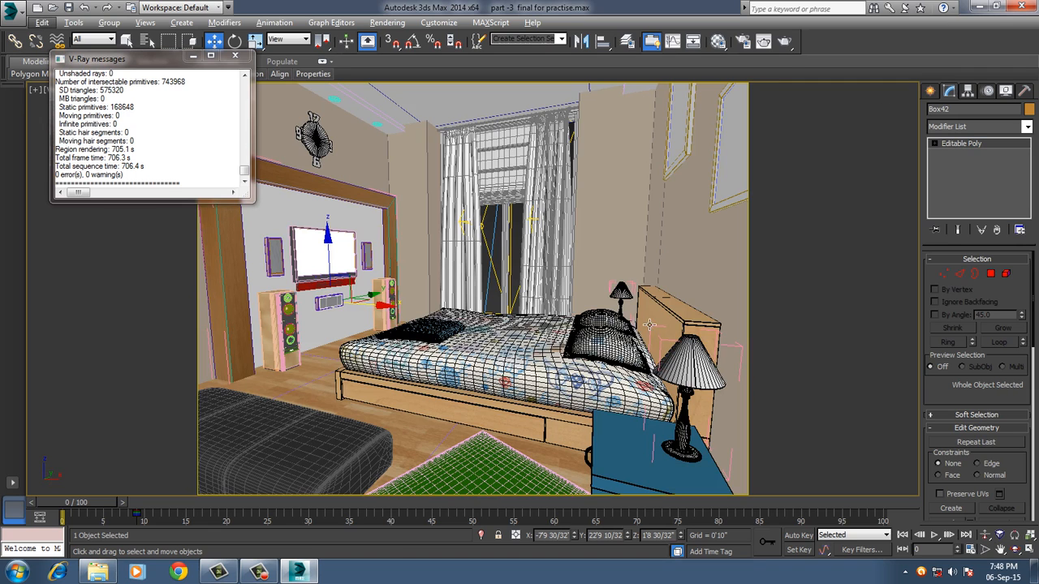
{"action": "left_click", "coordinate": [590, 460]}
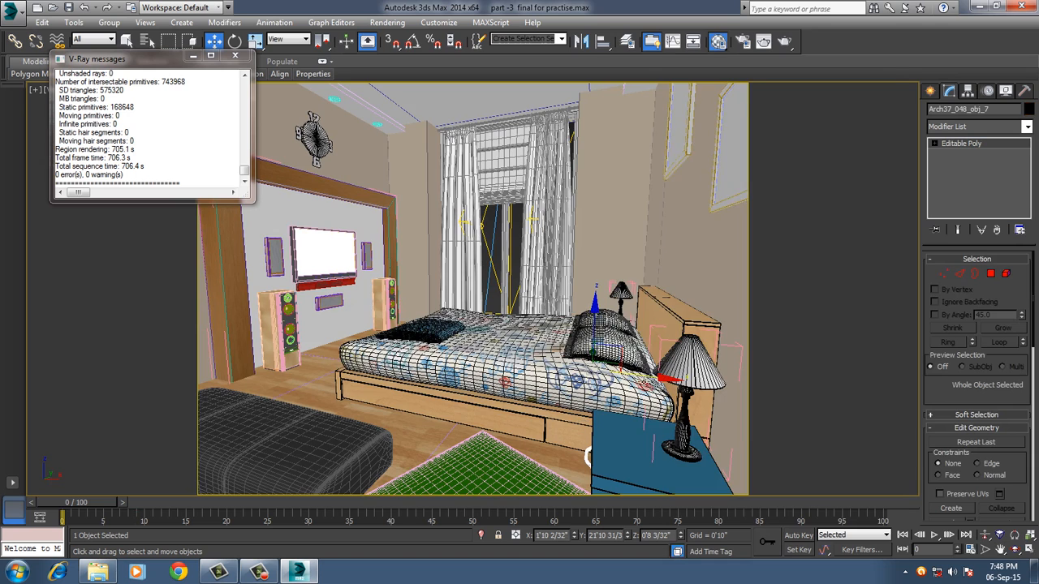
{"action": "key", "text": "m"}
{"action": "left_click", "coordinate": [706, 257]}
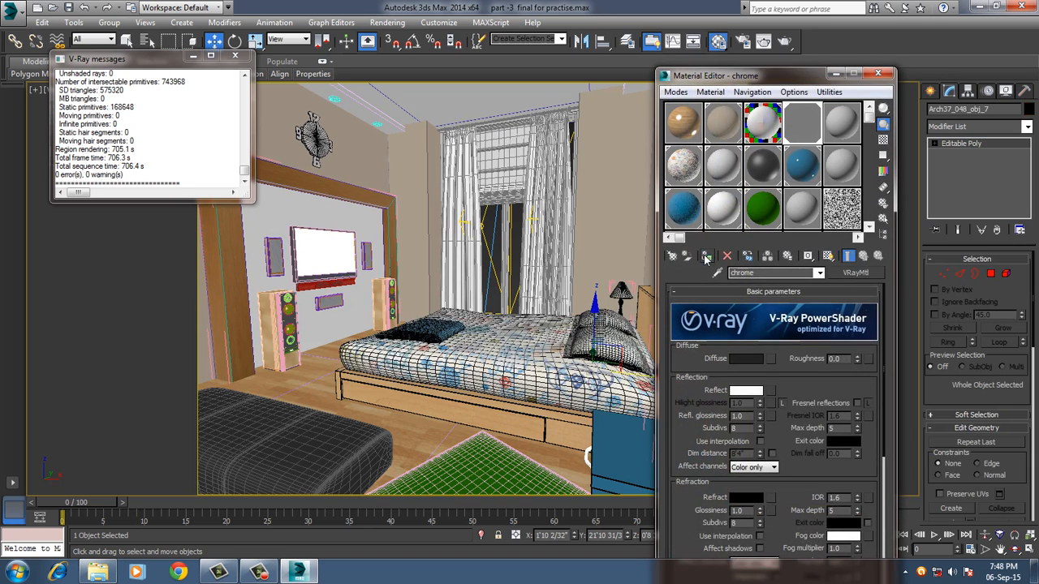
Assign the chrome material to the bases of both bedside table lamps.
{"action": "left_click_drag", "start_coordinate": [862, 78], "coordinate": [470, 82]}
{"action": "left_click", "coordinate": [694, 448]}
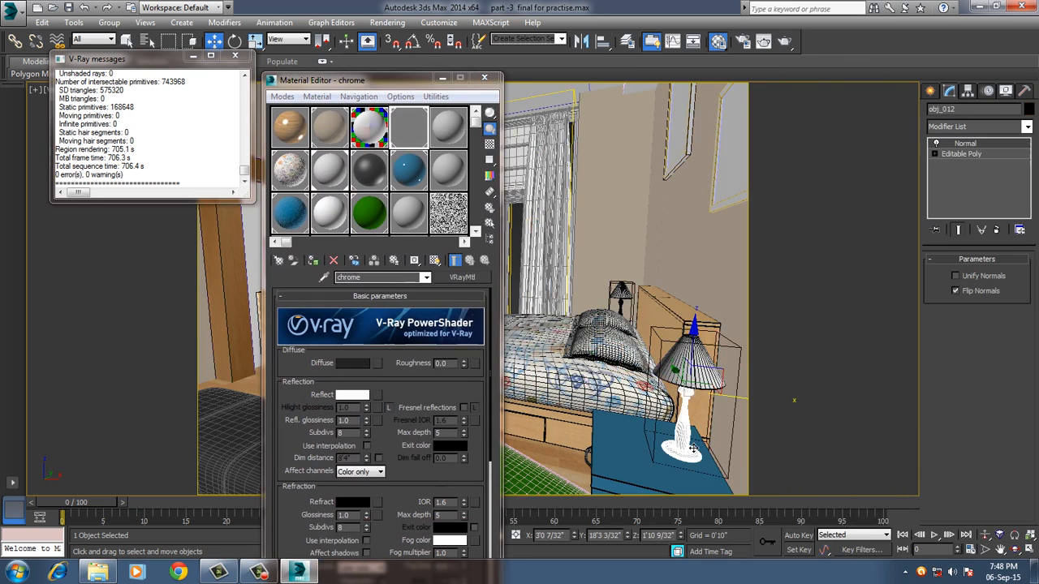
{"action": "left_click", "coordinate": [316, 264]}
{"action": "left_click", "coordinate": [623, 312]}
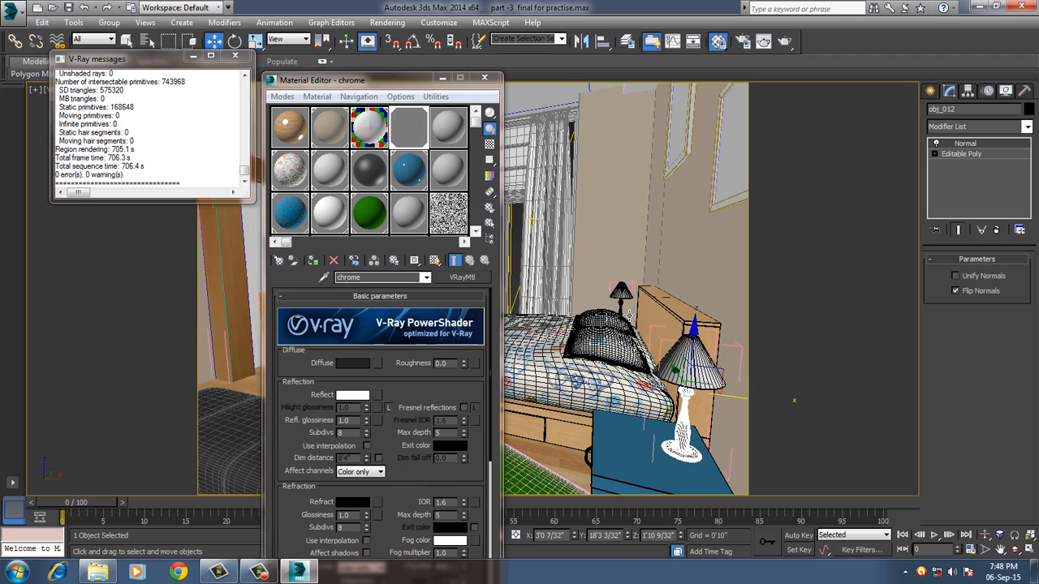
{"action": "left_click", "coordinate": [315, 262]}
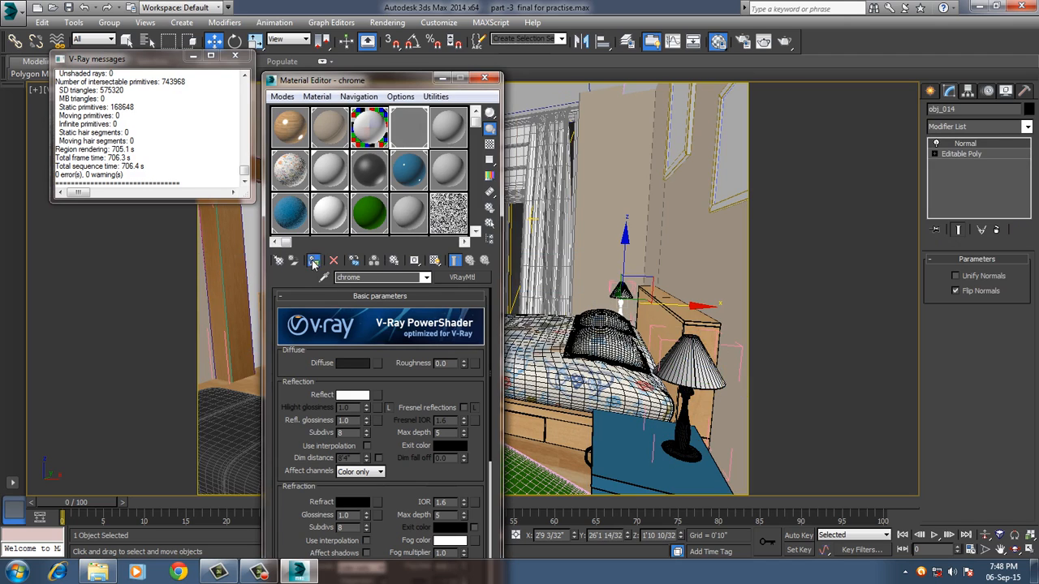
Select the near lamp's shade and change the 05 - Default material's type to VRayMtl.
{"action": "left_click", "coordinate": [691, 361]}
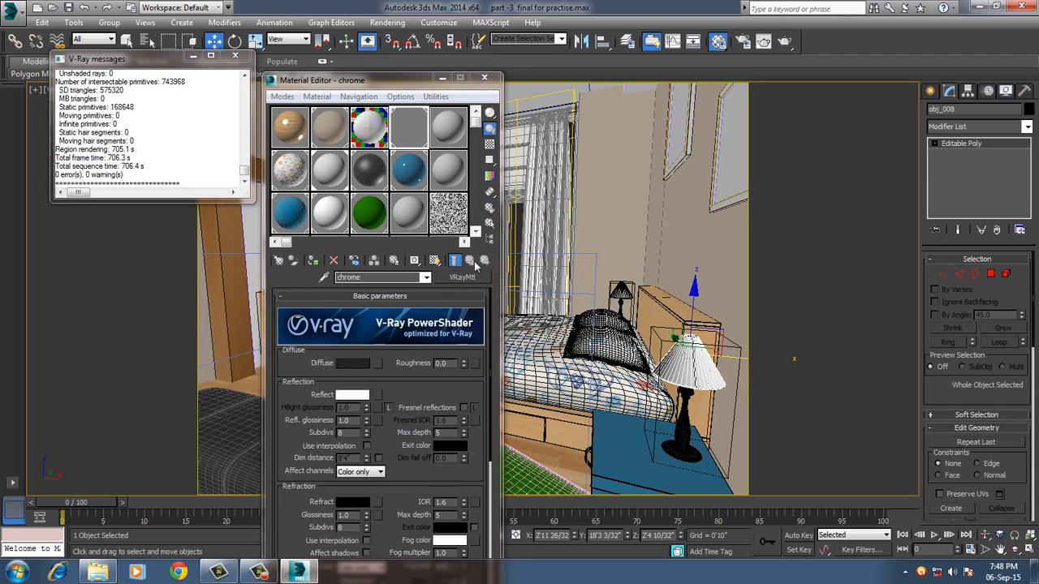
{"action": "left_click", "coordinate": [447, 130]}
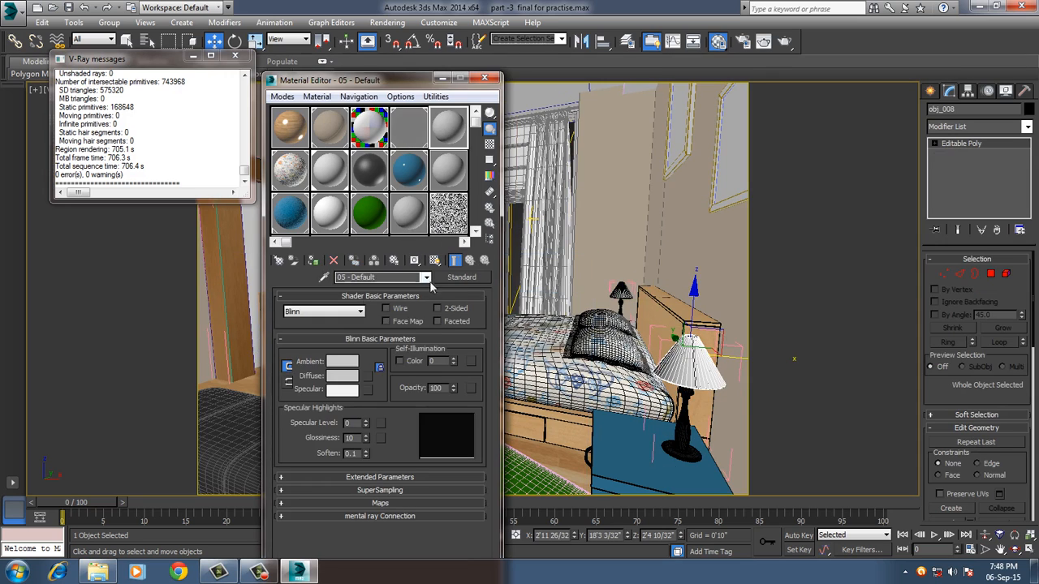
{"action": "left_click", "coordinate": [454, 279]}
{"action": "scroll", "coordinate": [211, 369], "scroll_direction": "down", "scroll_amount": 2}
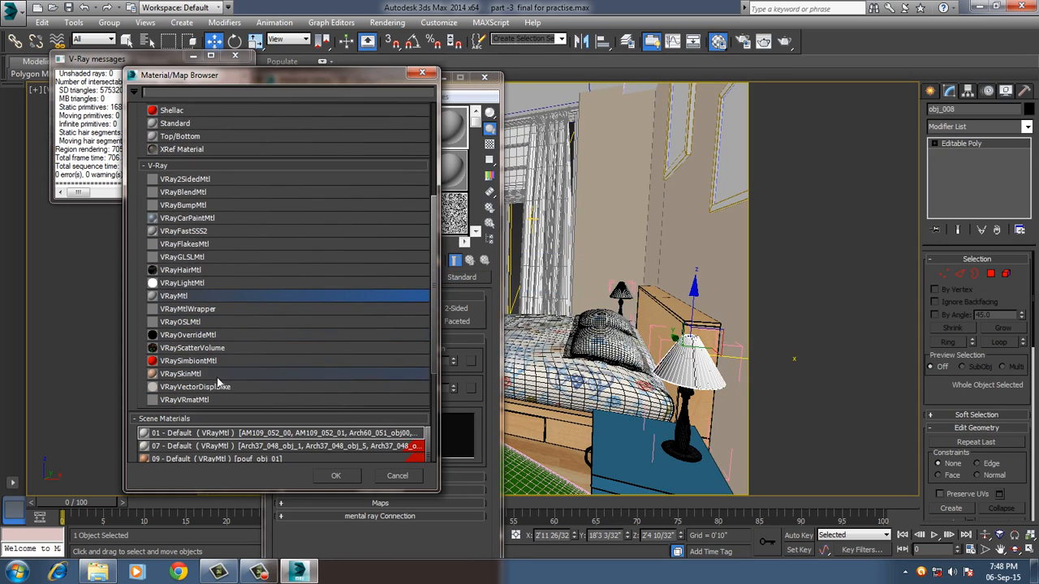
{"action": "double_click", "coordinate": [190, 297]}
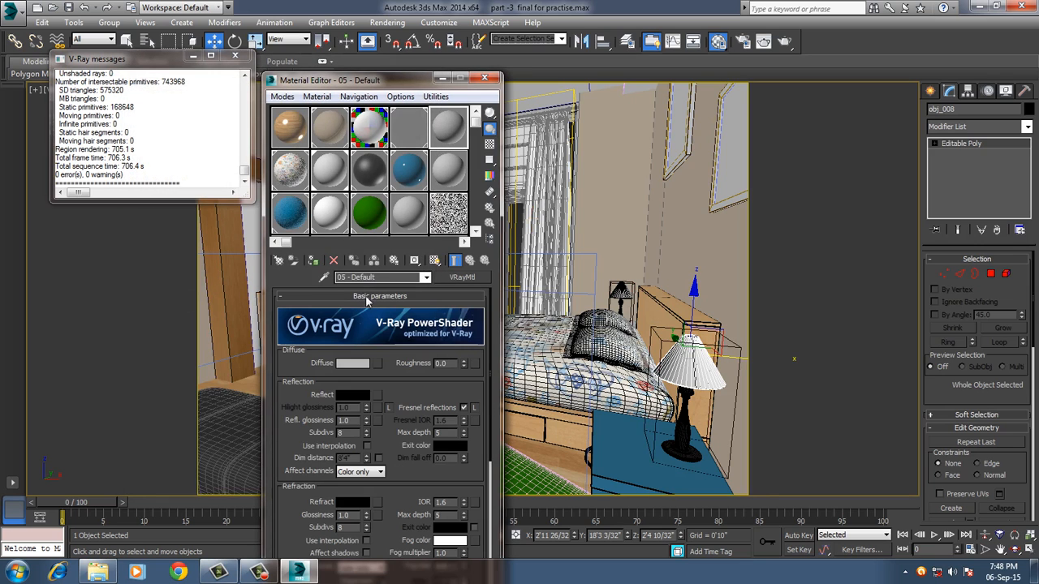
Set the 05 - Default material's diffuse color to a pale yellow, RGB 184, 170, 91.
{"action": "left_click", "coordinate": [357, 363]}
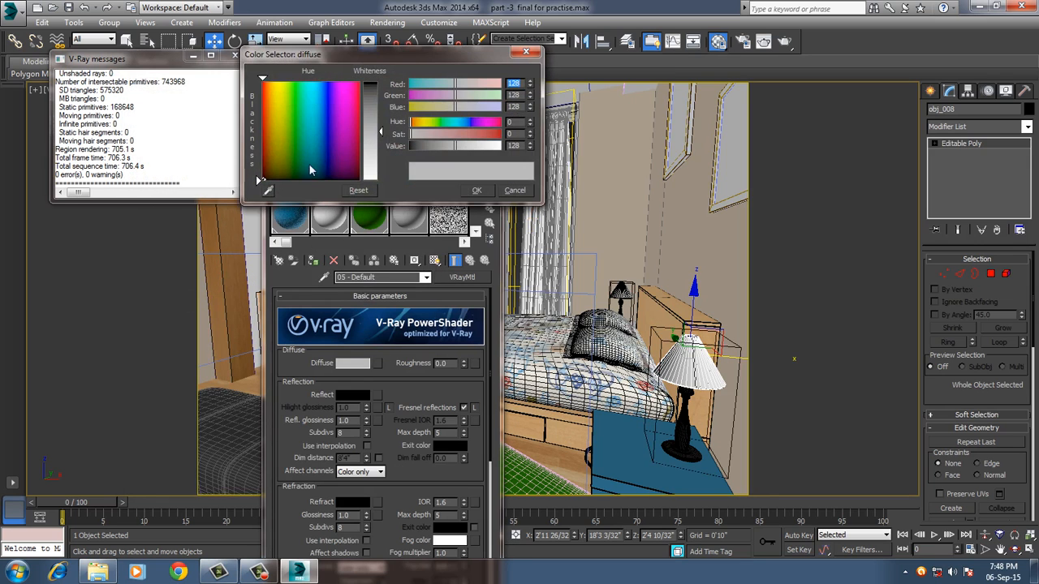
{"action": "left_click_drag", "start_coordinate": [282, 139], "coordinate": [279, 136]}
{"action": "left_click_drag", "start_coordinate": [376, 128], "coordinate": [374, 92]}
{"action": "left_click", "coordinate": [279, 99]}
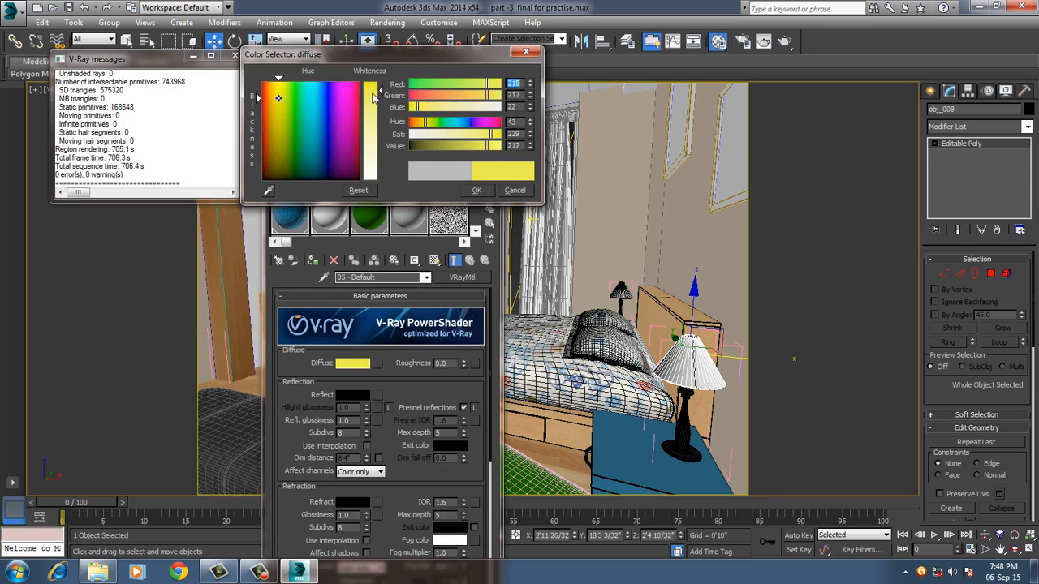
{"action": "mouse_move", "coordinate": [459, 145]}
{"action": "left_mouse_down"}
{"action": "mouse_move", "coordinate": [477, 148]}
{"action": "mouse_move", "coordinate": [466, 147]}
{"action": "left_mouse_up"}
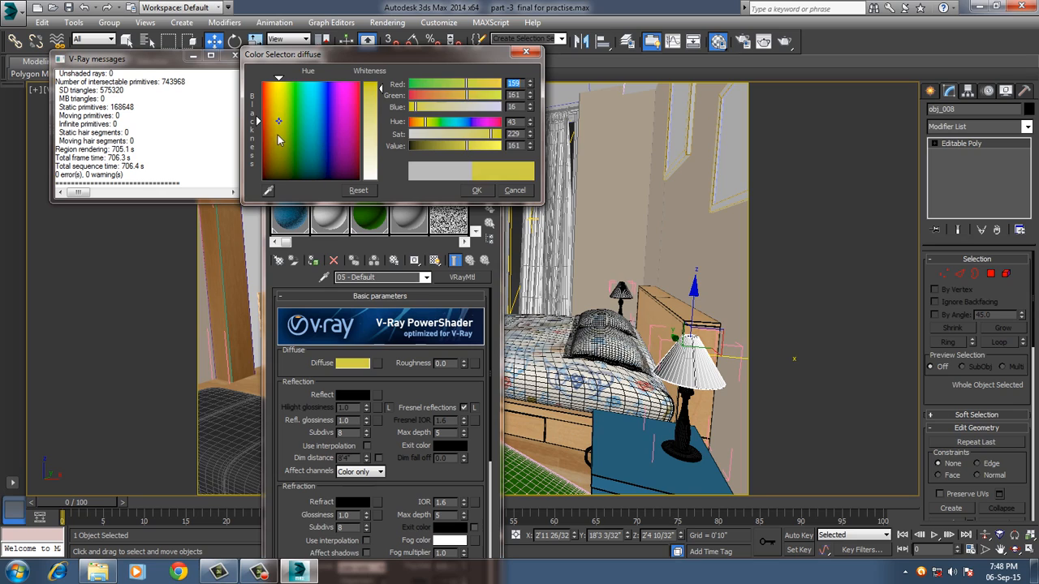
{"action": "left_click_drag", "start_coordinate": [277, 136], "coordinate": [279, 148]}
{"action": "left_click_drag", "start_coordinate": [374, 121], "coordinate": [374, 117]}
{"action": "left_click", "coordinate": [276, 125]}
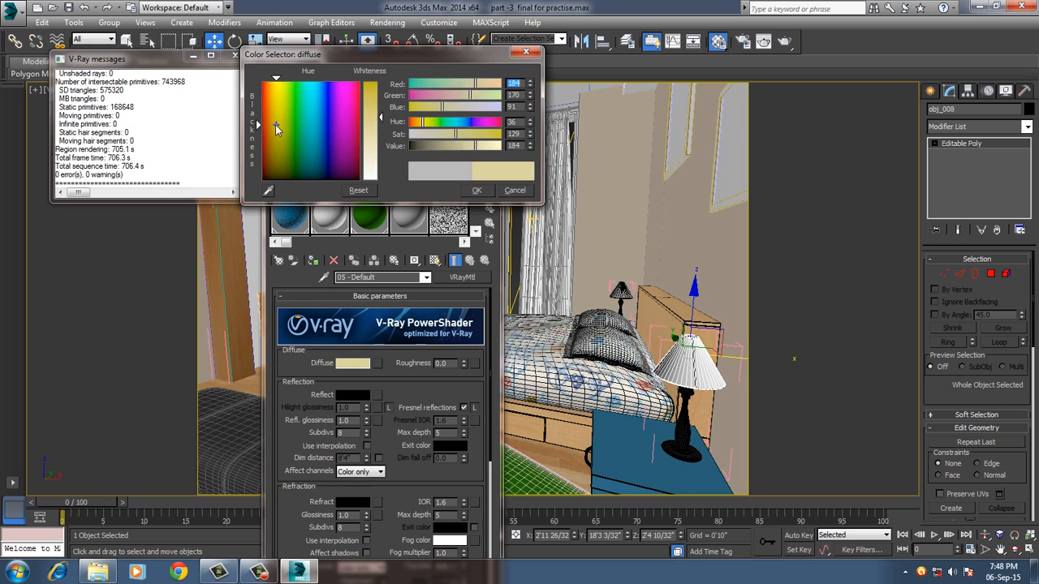
{"action": "left_click", "coordinate": [476, 191]}
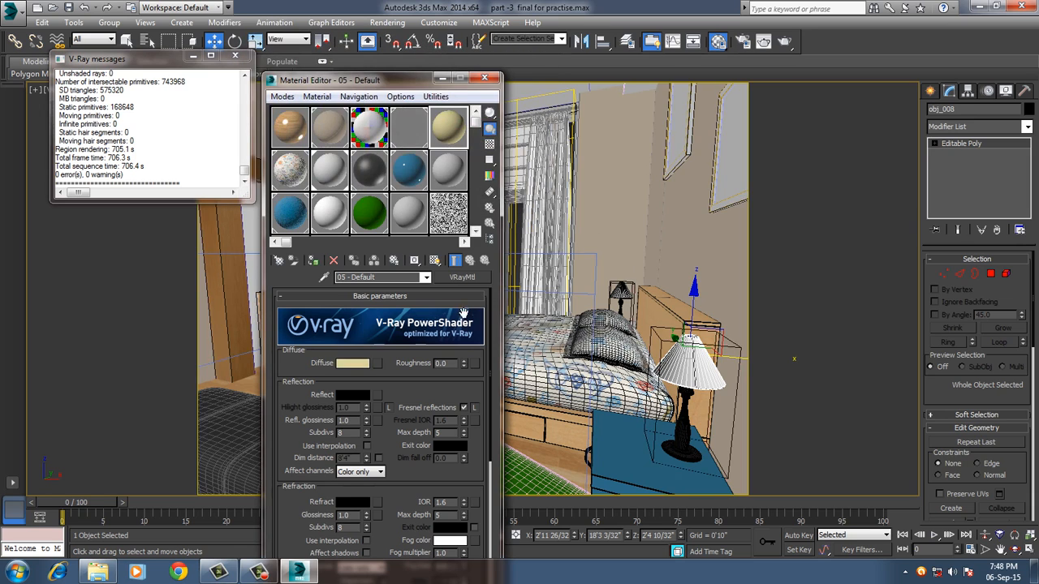
Assign the pale yellow 05 - Default material to both lamp shades, and close the Material Editor and V-Ray messages windows.
{"action": "left_click", "coordinate": [312, 262]}
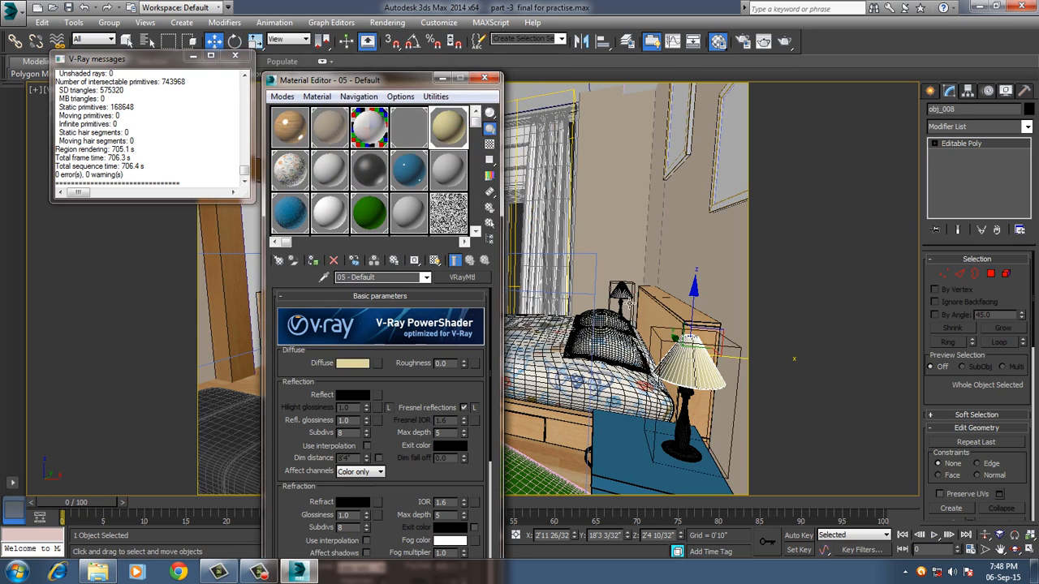
{"action": "left_click", "coordinate": [621, 290]}
{"action": "left_click", "coordinate": [312, 261]}
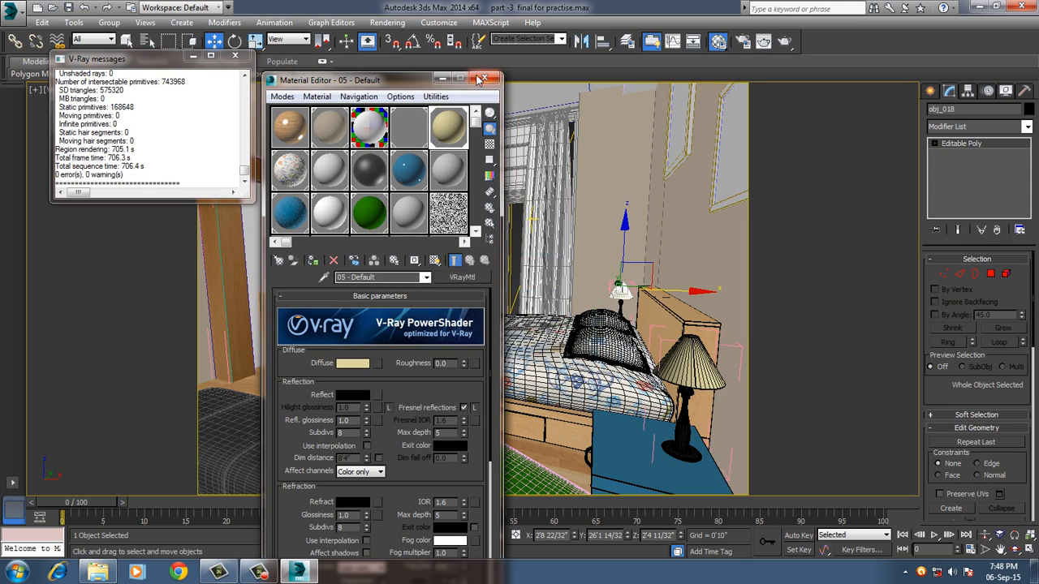
{"action": "left_click", "coordinate": [482, 79]}
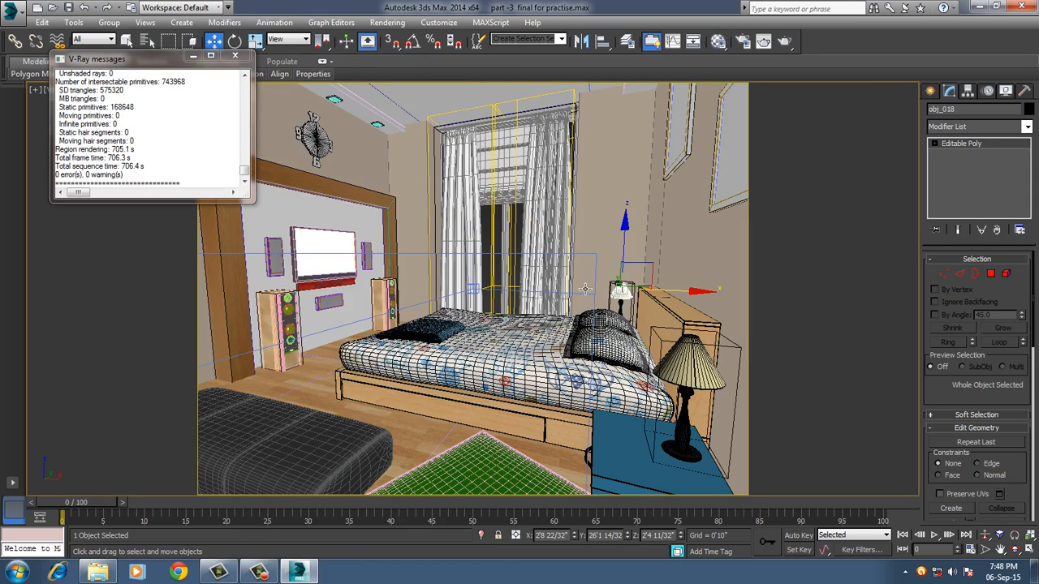
{"action": "left_click", "coordinate": [237, 58]}
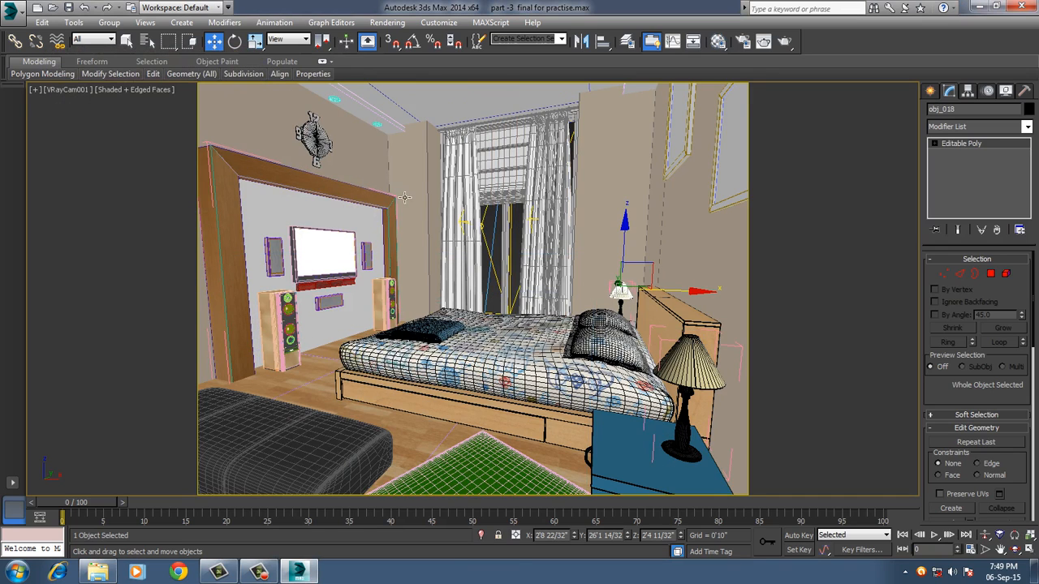
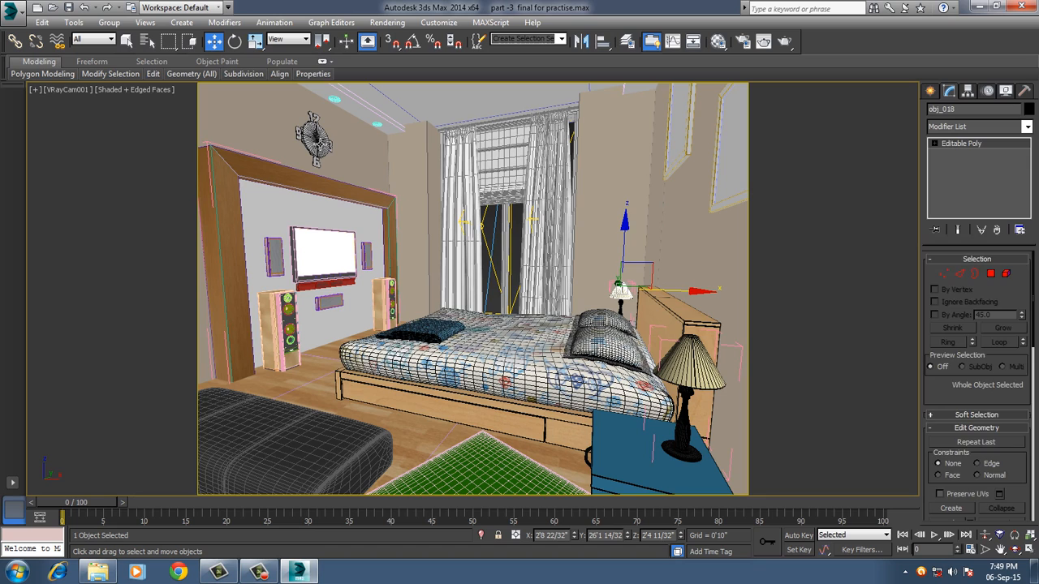
Select the wall clock's numerals in a close perspective view and assign the chrome material to them.
{"action": "left_click", "coordinate": [379, 163]}
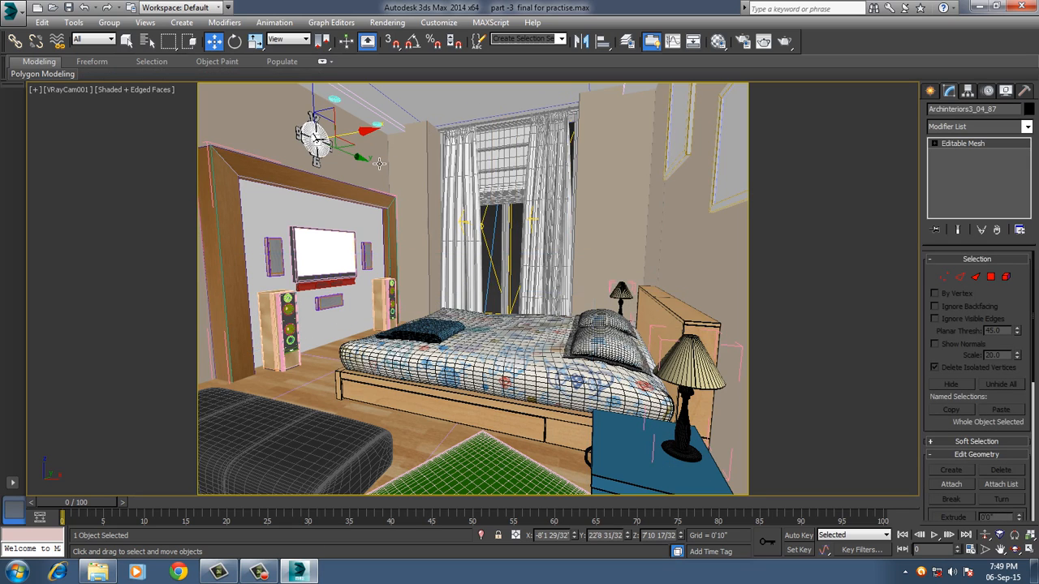
{"action": "key", "text": "p"}
{"action": "key", "text": "z"}
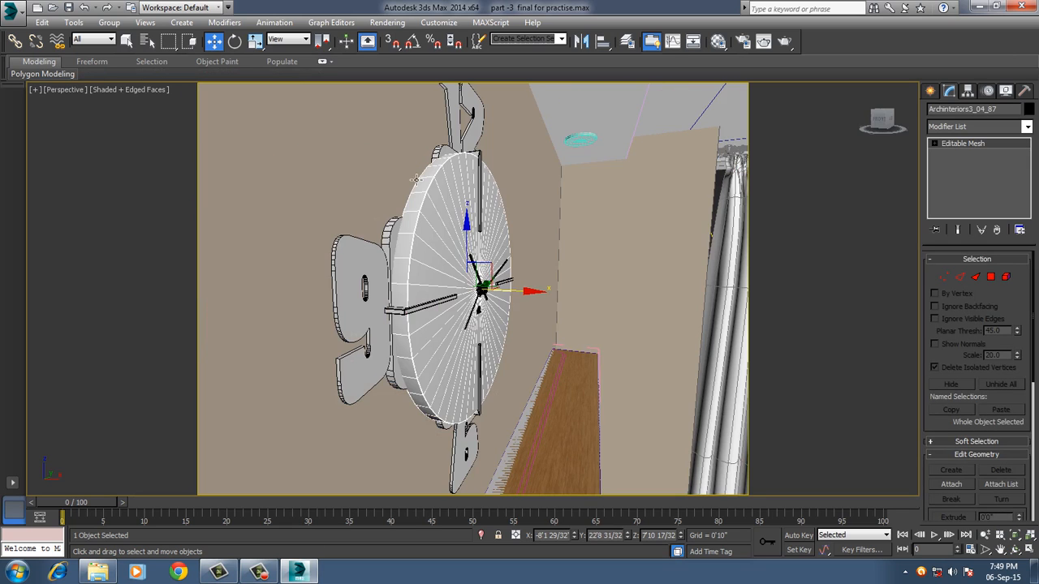
{"action": "middle_click_drag", "start_coordinate": [468, 247], "coordinate": [426, 284], "text": "alt"}
{"action": "left_click", "coordinate": [359, 279]}
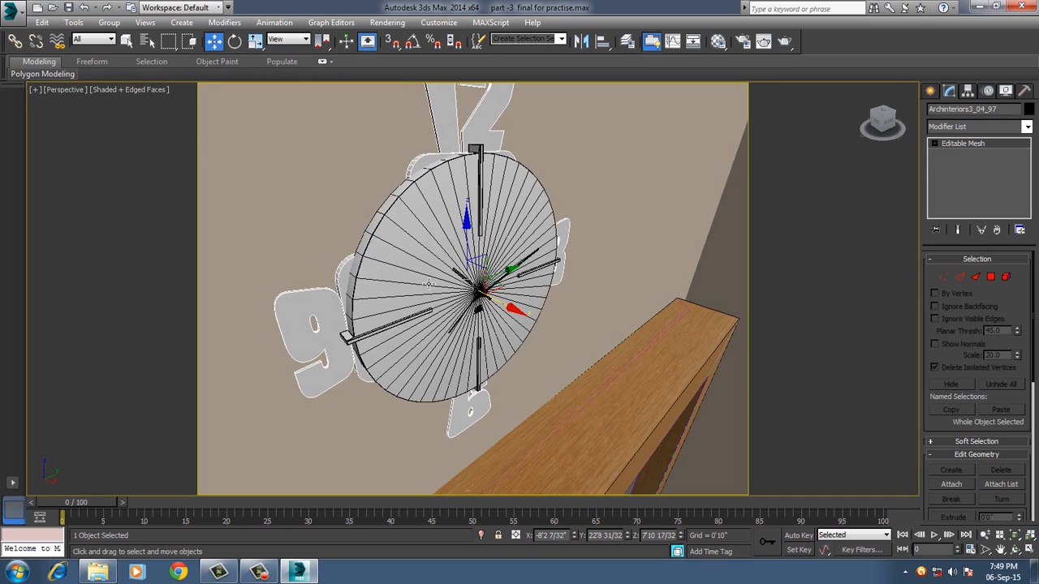
{"action": "key", "text": "m"}
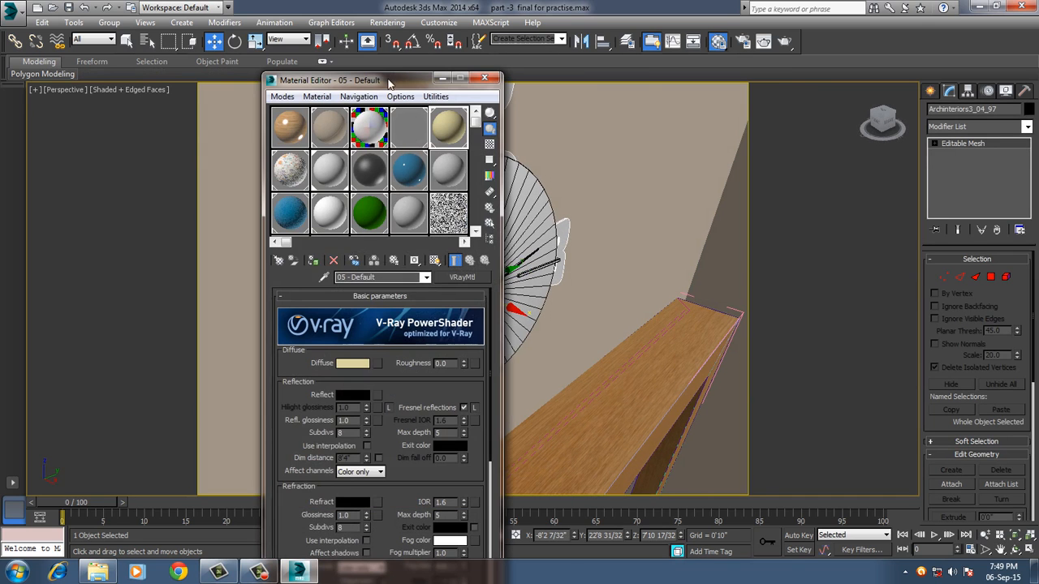
{"action": "left_click_drag", "start_coordinate": [388, 82], "coordinate": [722, 84]}
{"action": "left_click", "coordinate": [748, 132]}
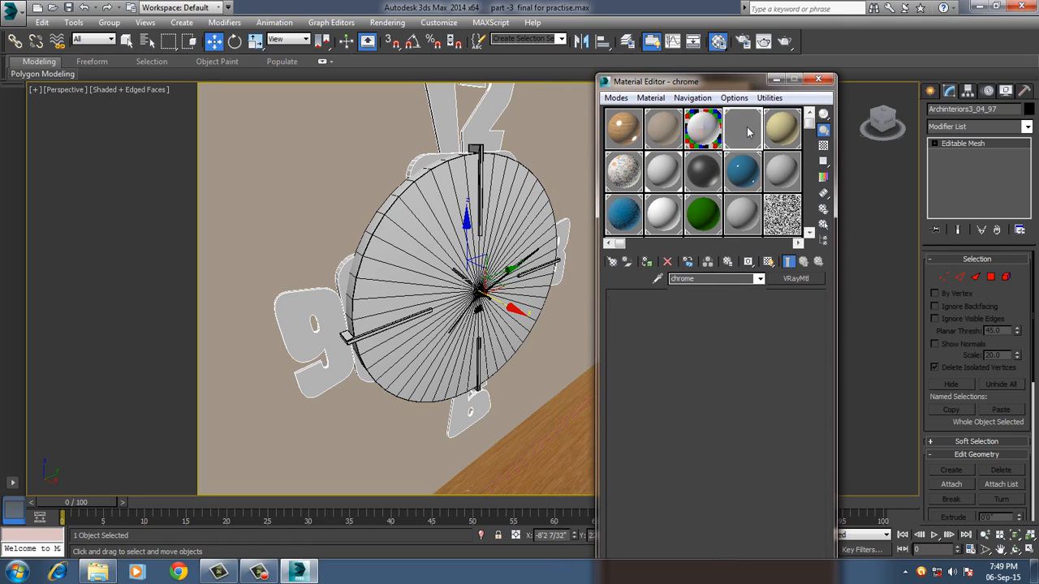
{"action": "left_click", "coordinate": [647, 262]}
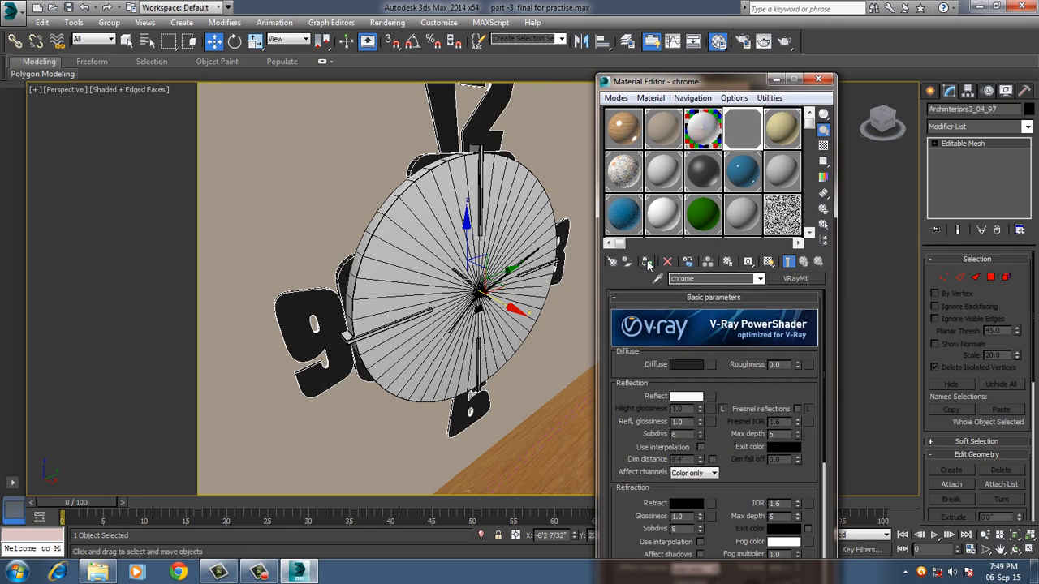
Select the four hour-marker bars at 12, 3, 6 and 9 on the wall clock's face.
{"action": "middle_click_drag", "start_coordinate": [400, 271], "coordinate": [412, 315], "text": "alt"}
{"action": "left_click", "coordinate": [402, 257]}
{"action": "middle_click_drag", "start_coordinate": [497, 320], "coordinate": [477, 311], "text": "alt"}
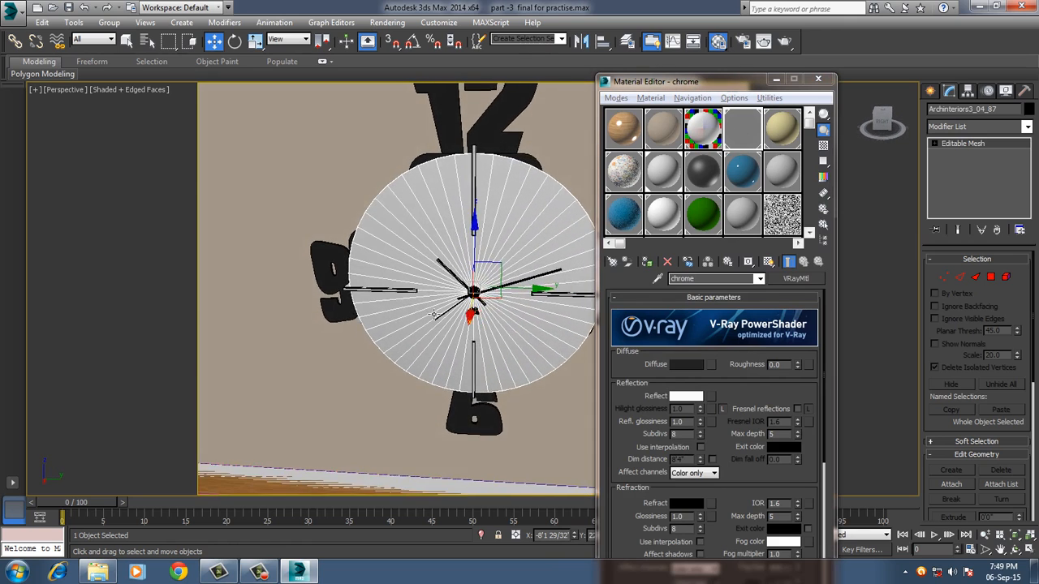
{"action": "scroll", "coordinate": [477, 310], "scroll_direction": "up", "scroll_amount": 3}
{"action": "scroll", "coordinate": [383, 297], "scroll_direction": "down", "scroll_amount": 2}
{"action": "middle_click_drag", "start_coordinate": [384, 297], "coordinate": [525, 274], "text": "alt"}
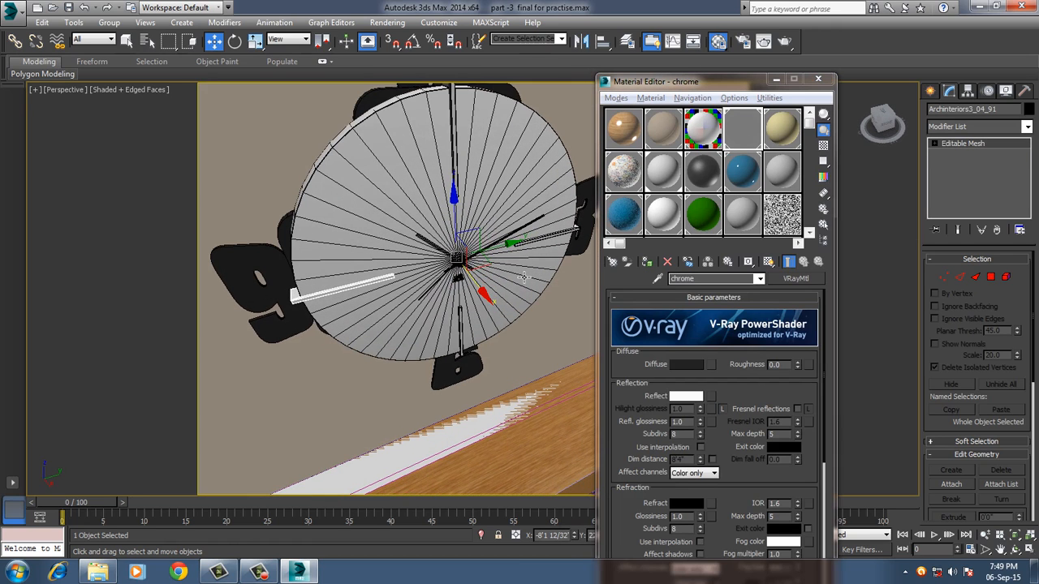
{"action": "left_click", "coordinate": [568, 242], "text": "ctrl"}
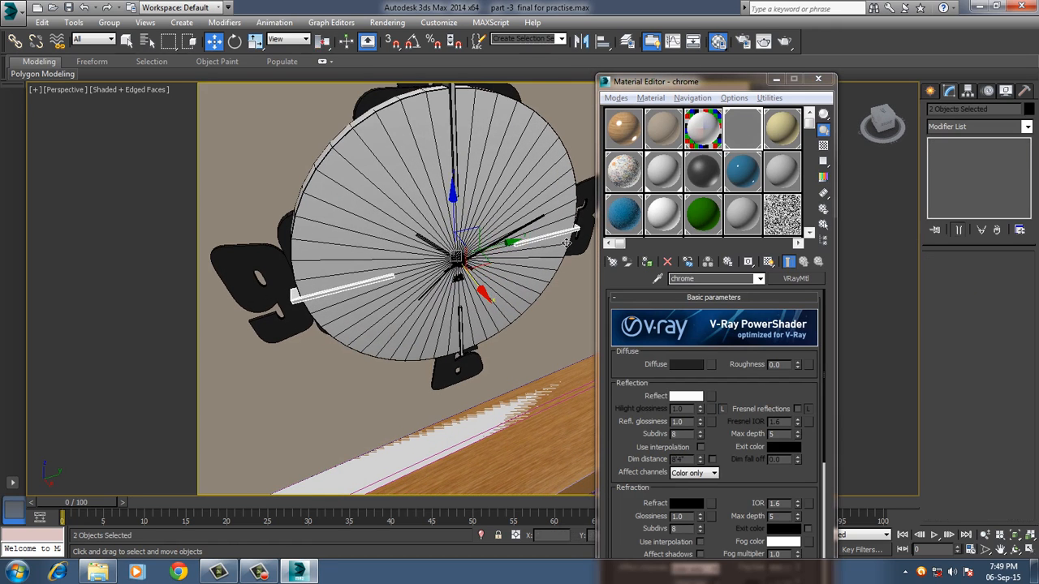
{"action": "left_click", "coordinate": [461, 126], "text": "ctrl"}
{"action": "middle_click_drag", "start_coordinate": [460, 126], "coordinate": [461, 331], "text": "alt"}
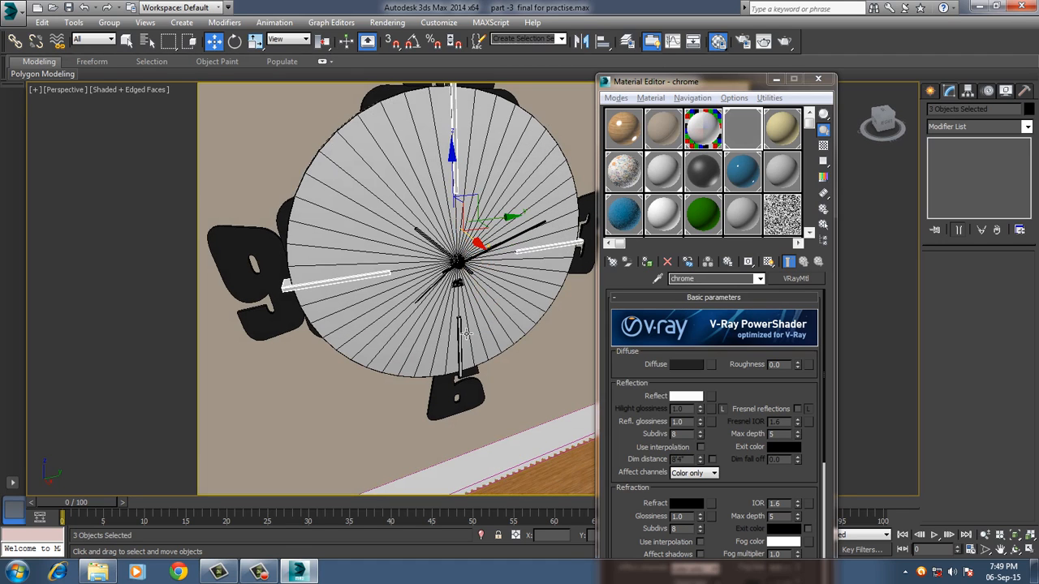
{"action": "left_click", "coordinate": [469, 331], "text": "ctrl"}
Sample the TV frame's tv plastic material from the scene into the 11 - Default slot.
{"action": "left_click", "coordinate": [698, 177]}
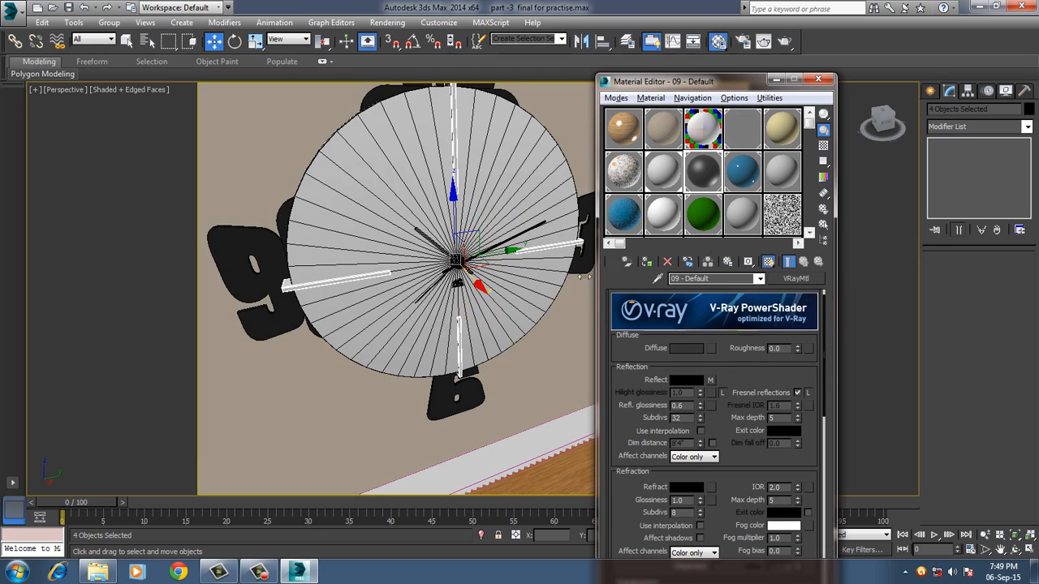
{"action": "middle_click_drag", "start_coordinate": [473, 321], "coordinate": [483, 321], "text": "alt"}
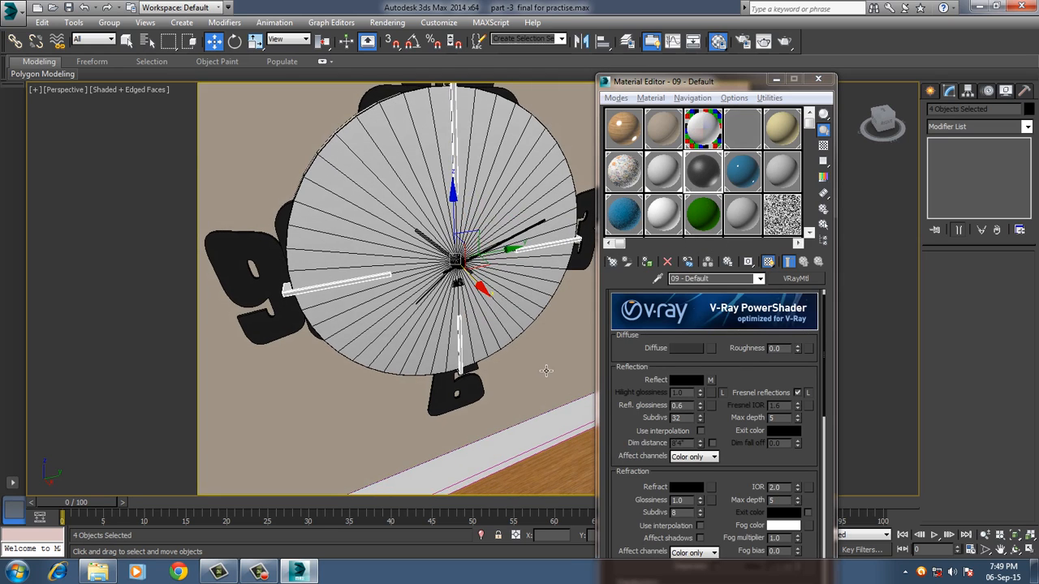
{"action": "scroll", "coordinate": [546, 371], "scroll_direction": "down", "scroll_amount": 4}
{"action": "middle_click_drag", "start_coordinate": [545, 387], "coordinate": [482, 297], "text": "alt"}
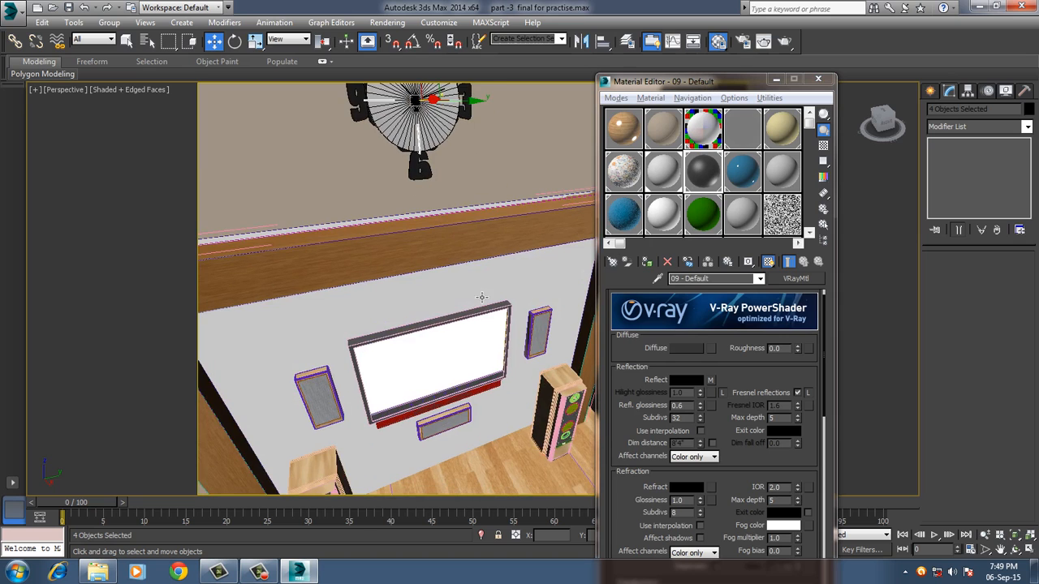
{"action": "left_click", "coordinate": [779, 172]}
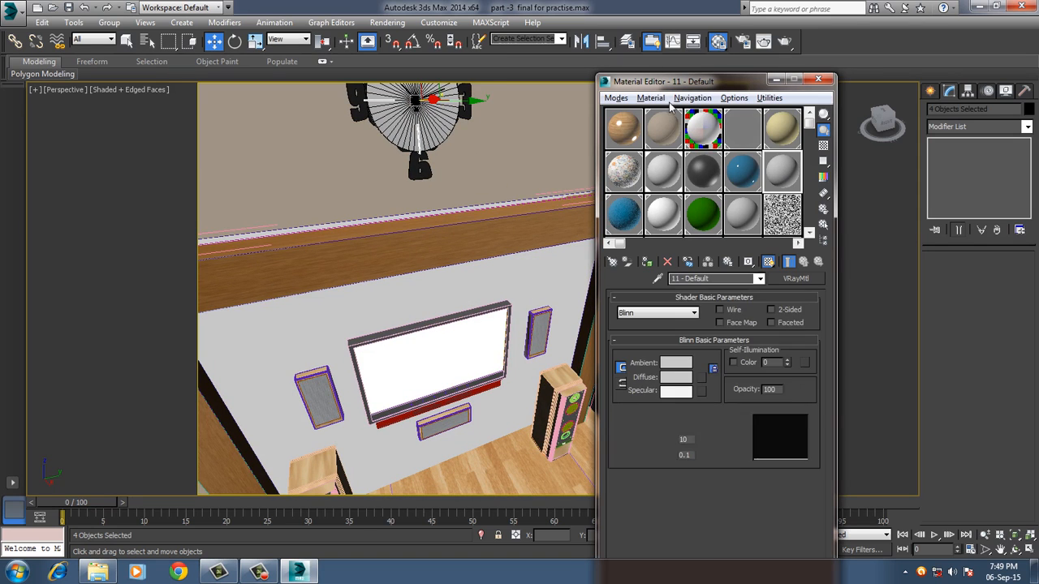
{"action": "left_click", "coordinate": [650, 97]}
{"action": "left_click", "coordinate": [683, 127]}
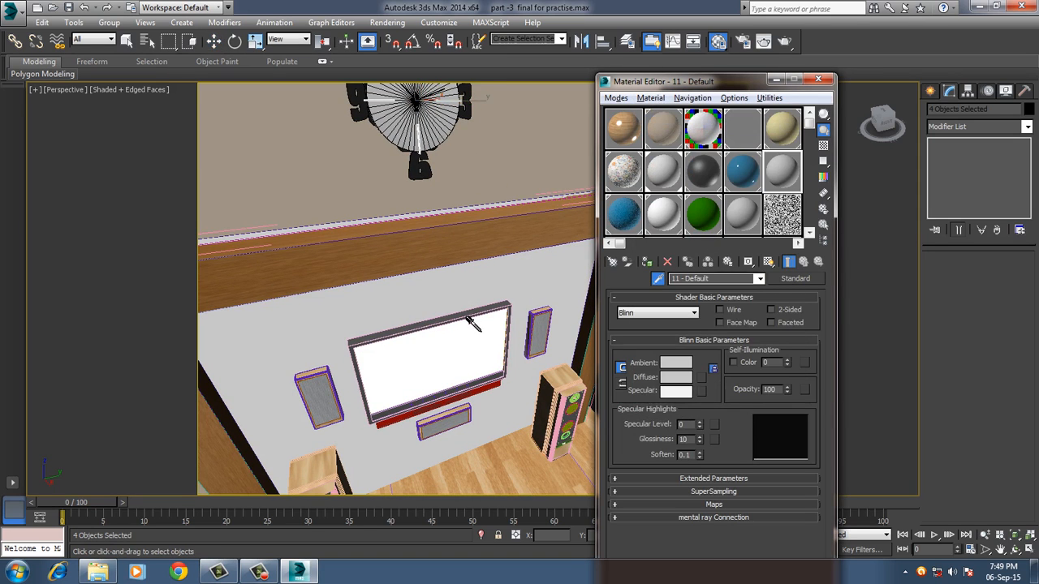
{"action": "left_click", "coordinate": [473, 322]}
{"action": "key", "text": "w"}
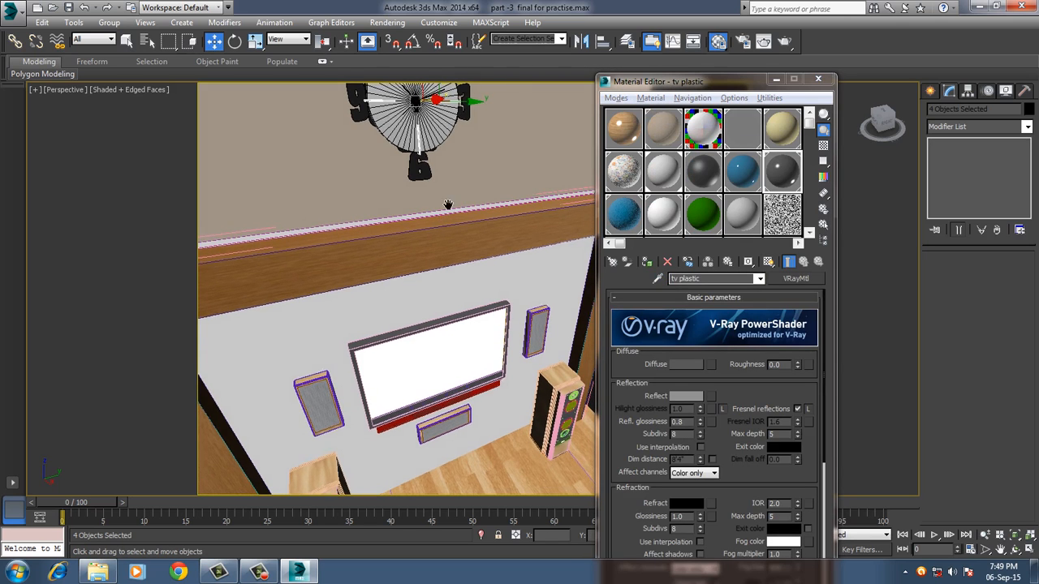
Assign the tv plastic material to the four selected hour-marker bars of the wall clock.
{"action": "middle_click_drag", "start_coordinate": [448, 204], "coordinate": [447, 297]}
{"action": "scroll", "coordinate": [466, 231], "scroll_direction": "up", "scroll_amount": 5}
{"action": "middle_click_drag", "start_coordinate": [472, 224], "coordinate": [478, 274]}
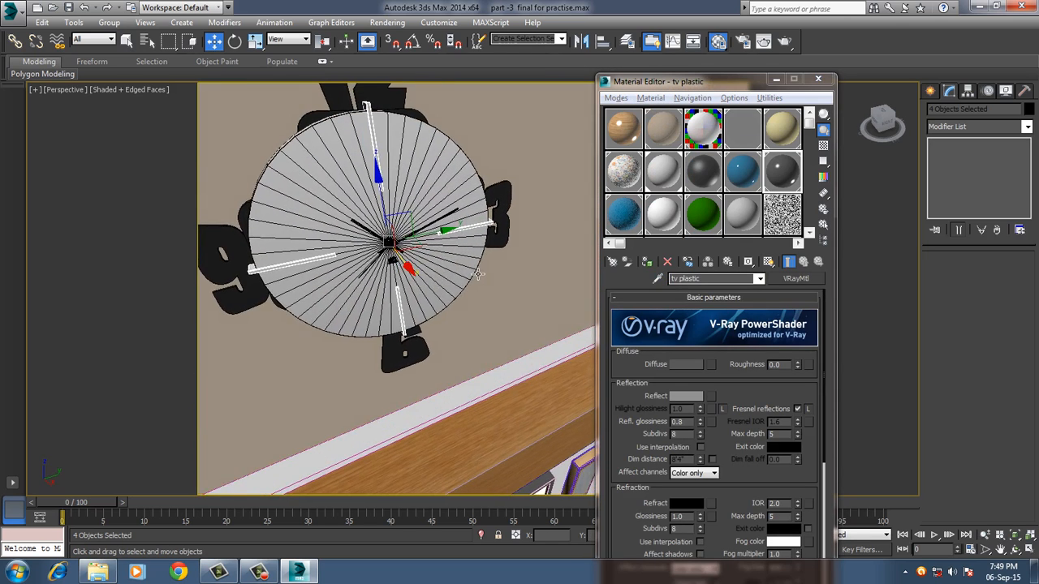
{"action": "left_click", "coordinate": [687, 265]}
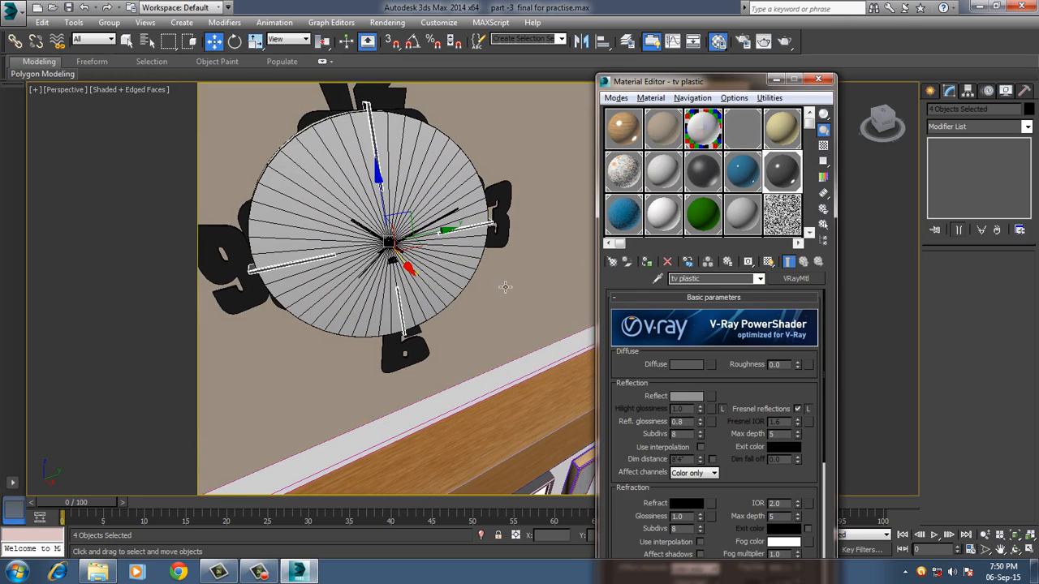
Assign the tv plastic material to the clock hand pointing toward the upper left and to the centre hub.
{"action": "scroll", "coordinate": [505, 286], "scroll_direction": "up", "scroll_amount": 8}
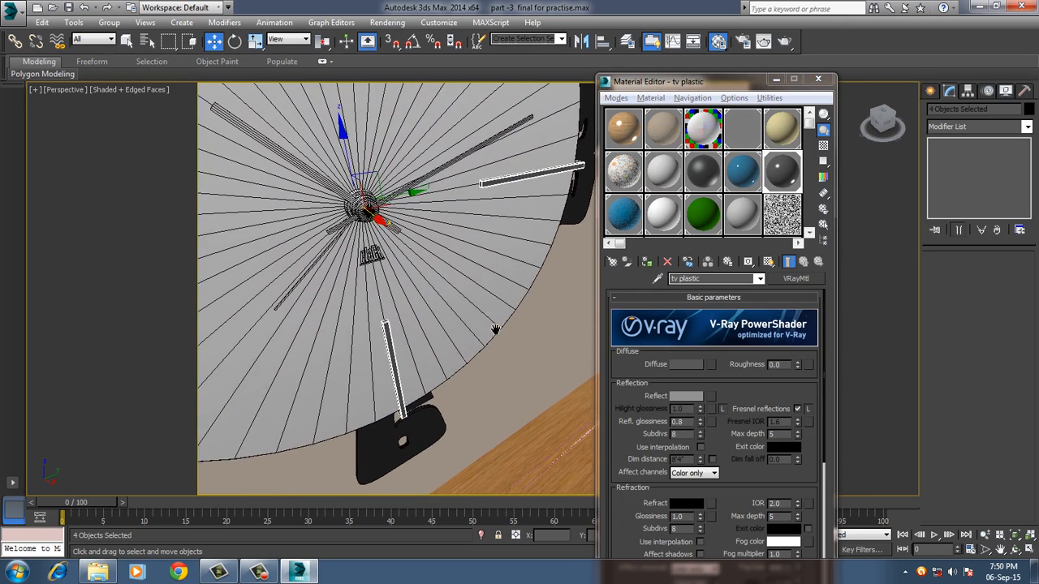
{"action": "middle_click_drag", "start_coordinate": [495, 330], "coordinate": [549, 378]}
{"action": "left_click", "coordinate": [384, 236]}
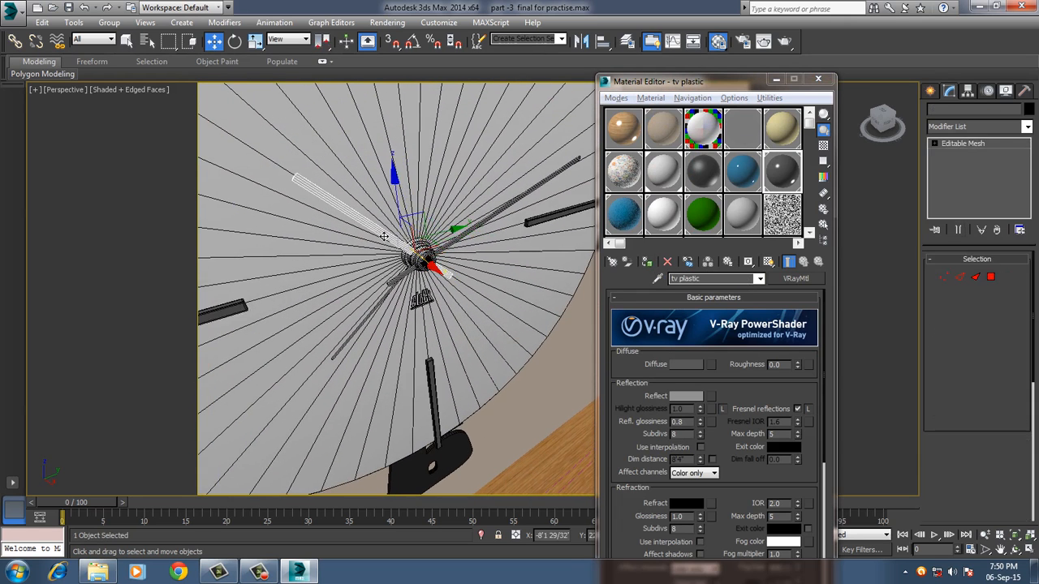
{"action": "left_click", "coordinate": [417, 267]}
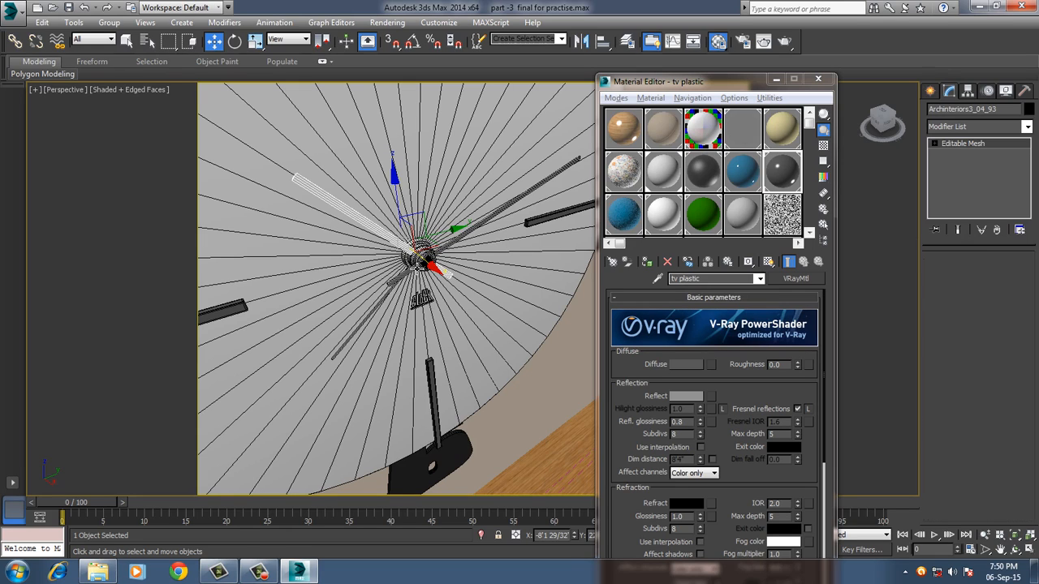
{"action": "left_click", "coordinate": [647, 263]}
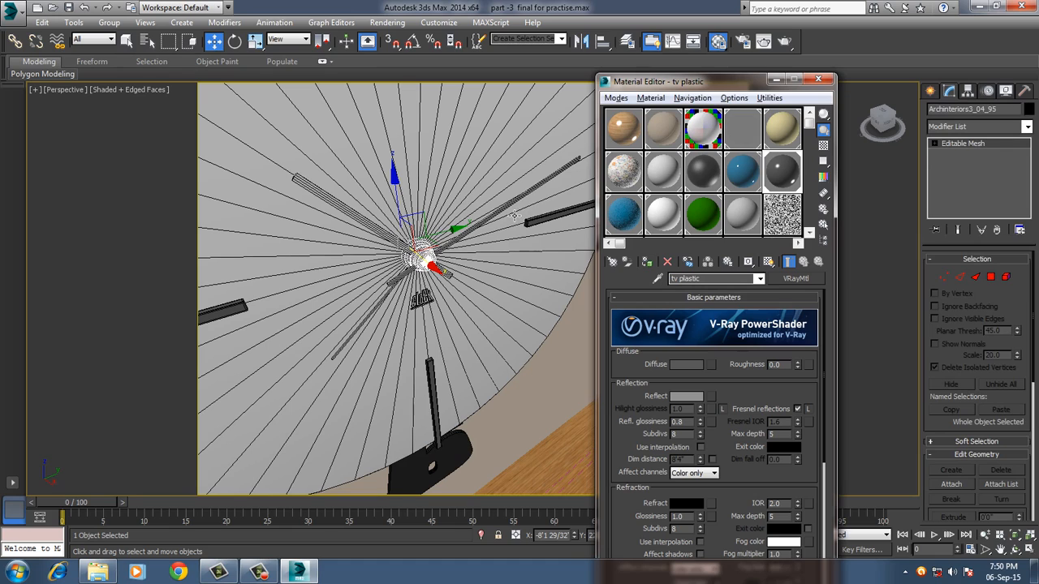
Select the clock hand pointing toward the 3 o'clock marker's upper side and reset the Material Editor slots.
{"action": "left_click", "coordinate": [514, 215]}
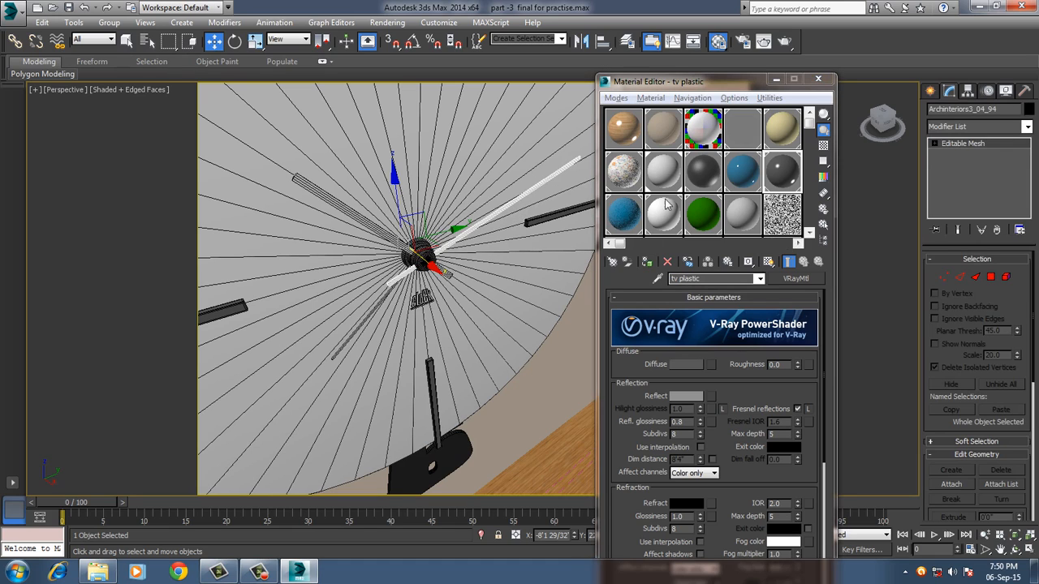
{"action": "left_click", "coordinate": [761, 99]}
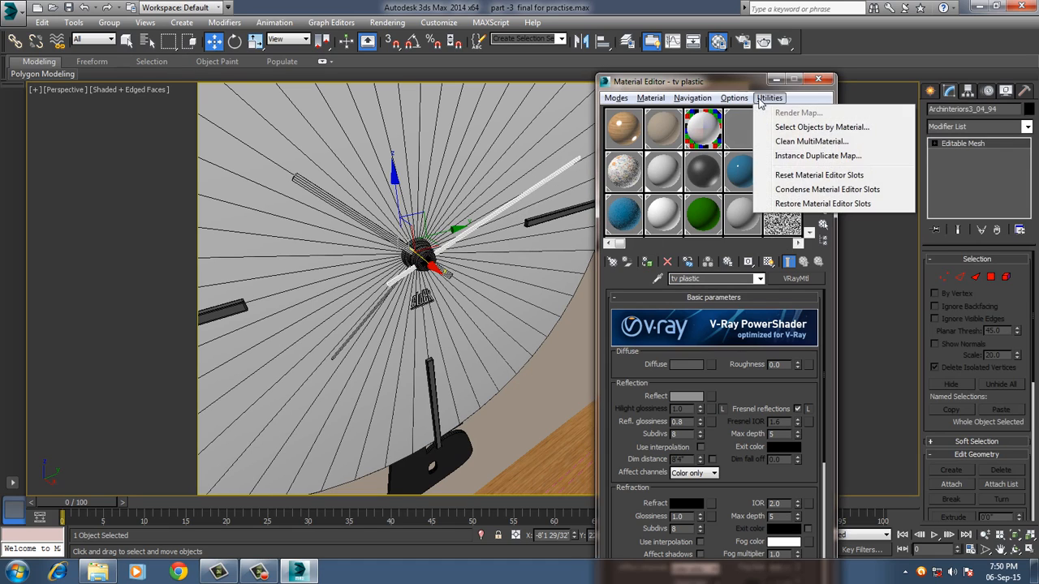
{"action": "left_click", "coordinate": [780, 176]}
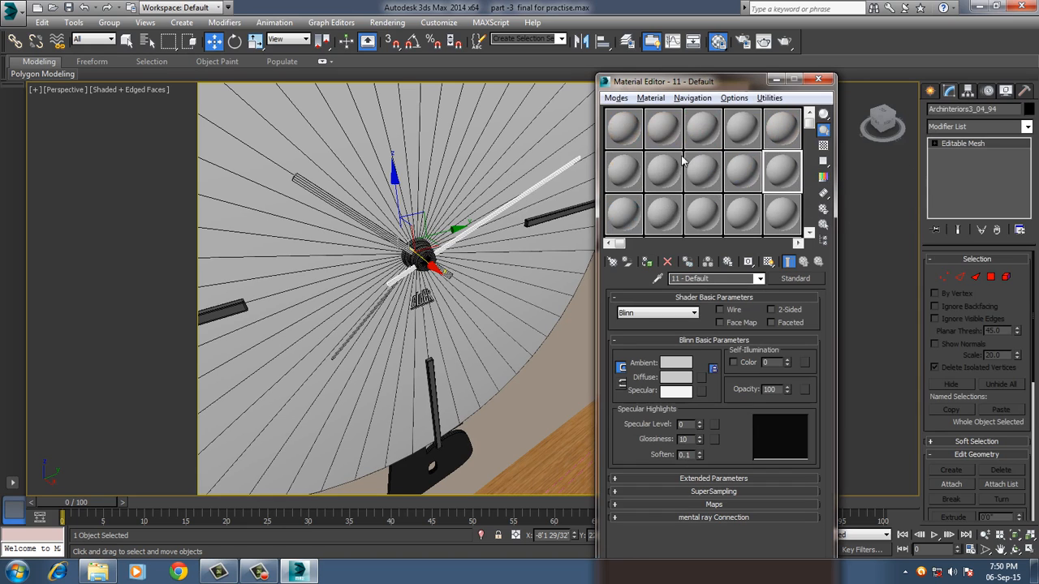
Change the first slot's 01 - Default material type from Standard to VRayMtl.
{"action": "left_click", "coordinate": [624, 133]}
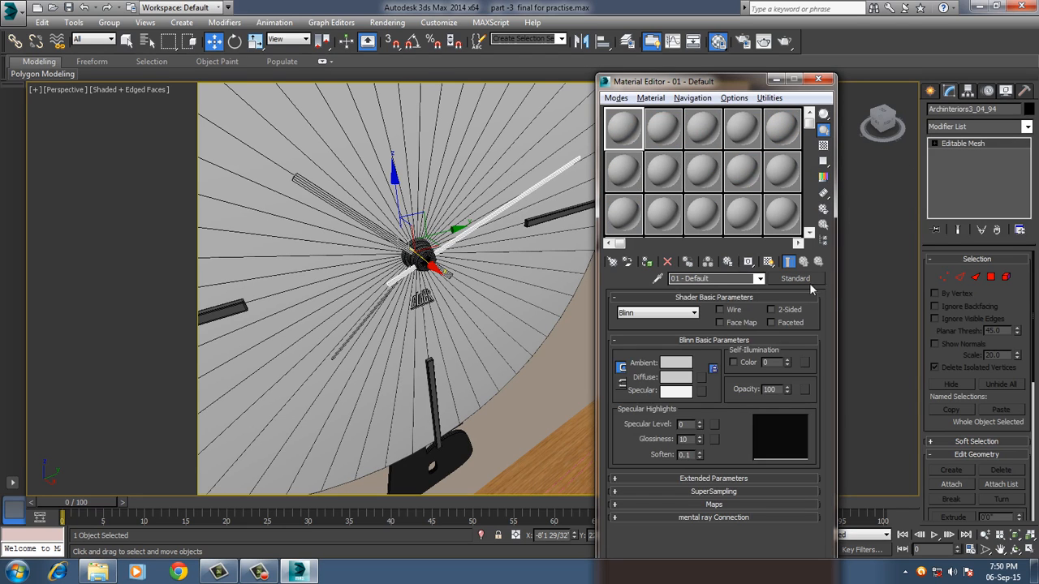
{"action": "left_click", "coordinate": [799, 279]}
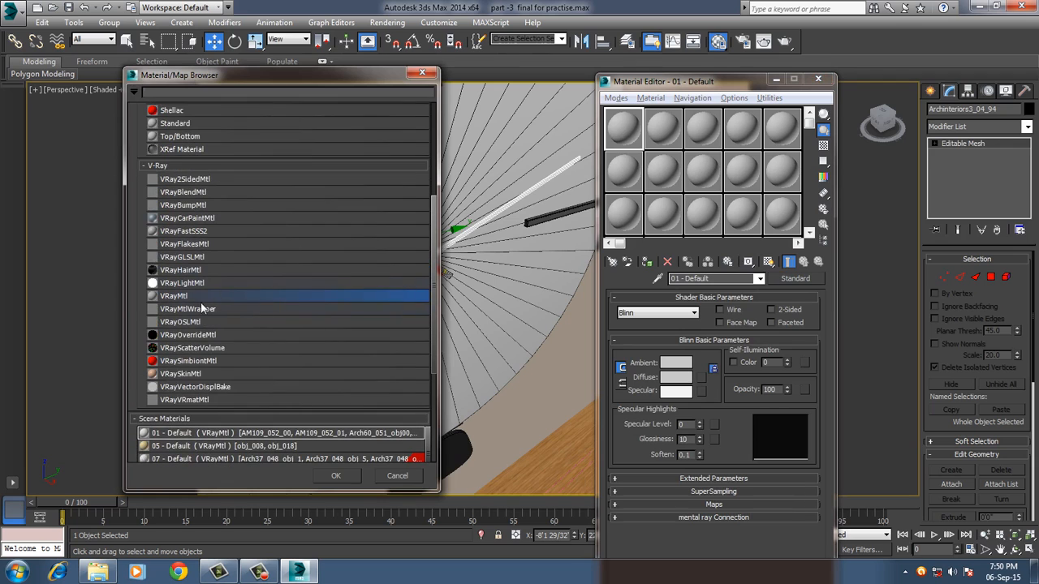
{"action": "double_click", "coordinate": [195, 297]}
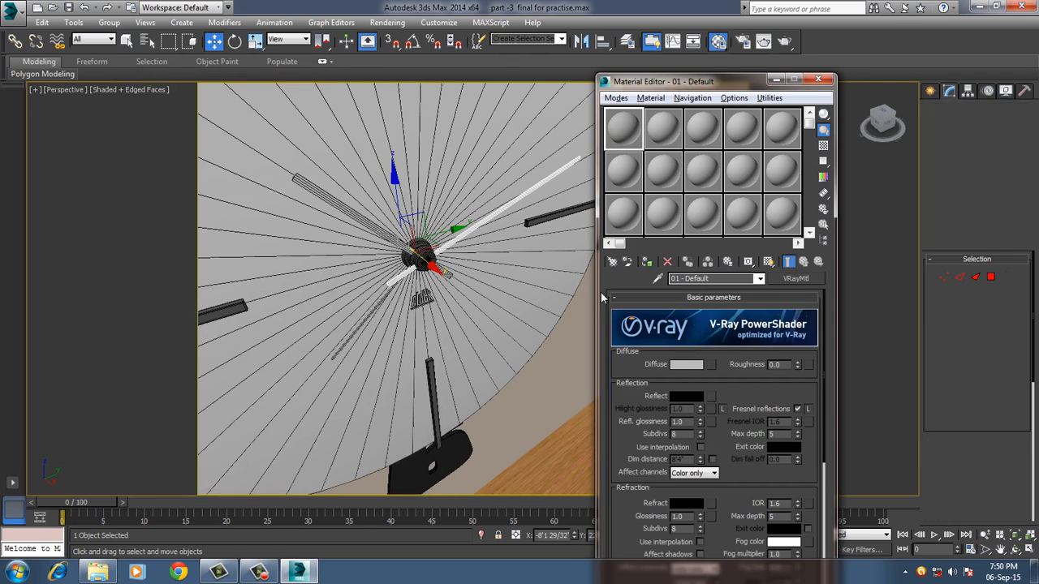
Set the 01 - Default material's diffuse color to a dark red, RGB 63, 2, 0.
{"action": "left_click", "coordinate": [686, 365]}
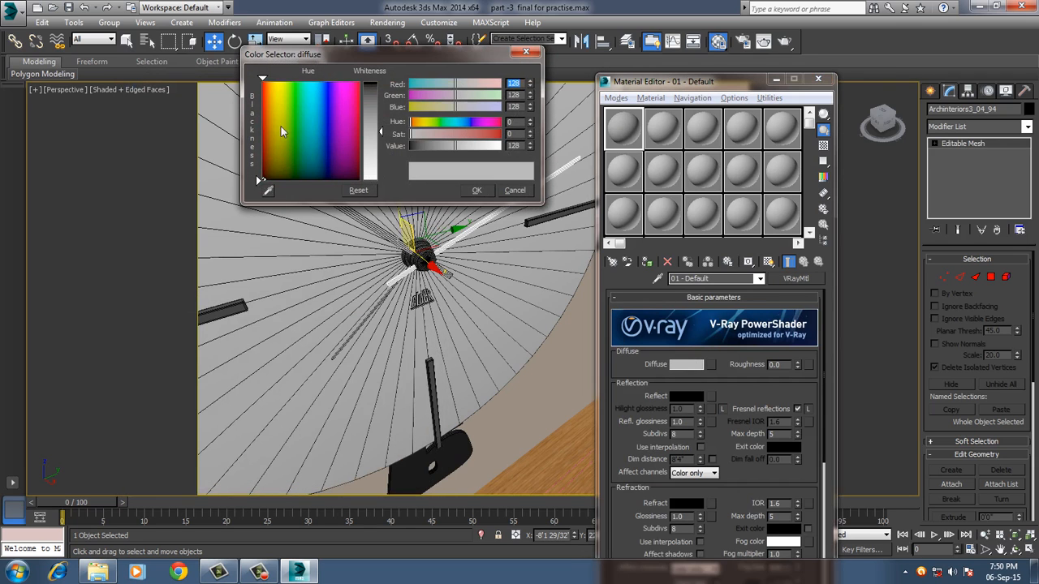
{"action": "left_click", "coordinate": [263, 132]}
{"action": "left_click", "coordinate": [269, 192]}
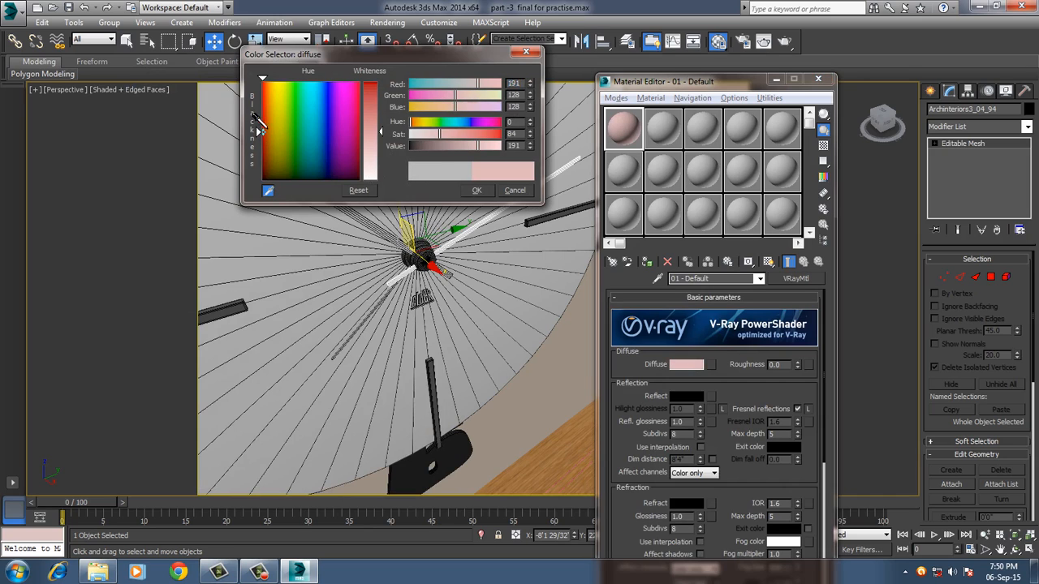
{"action": "left_click", "coordinate": [267, 97]}
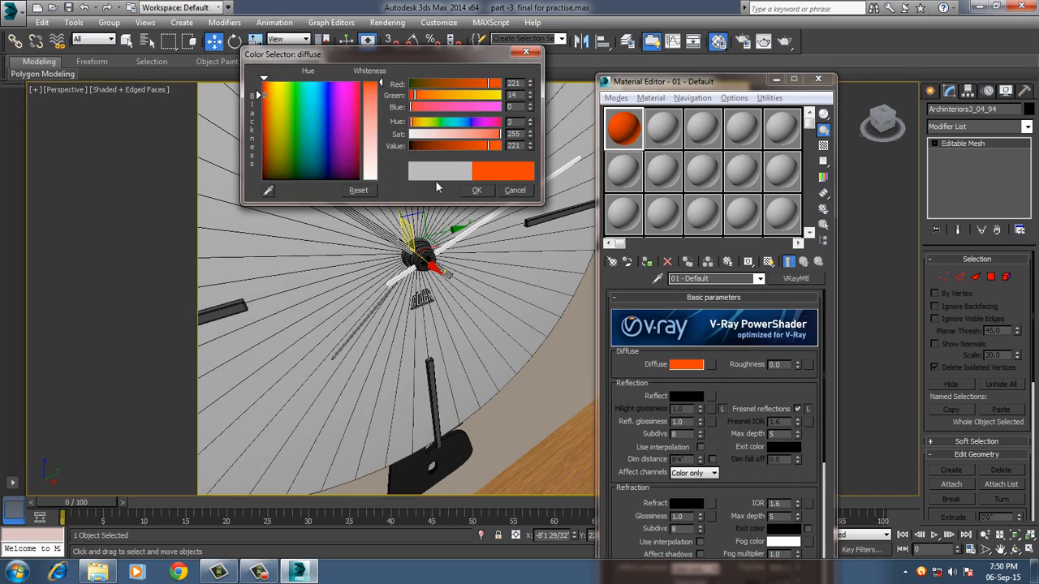
{"action": "left_click", "coordinate": [261, 155]}
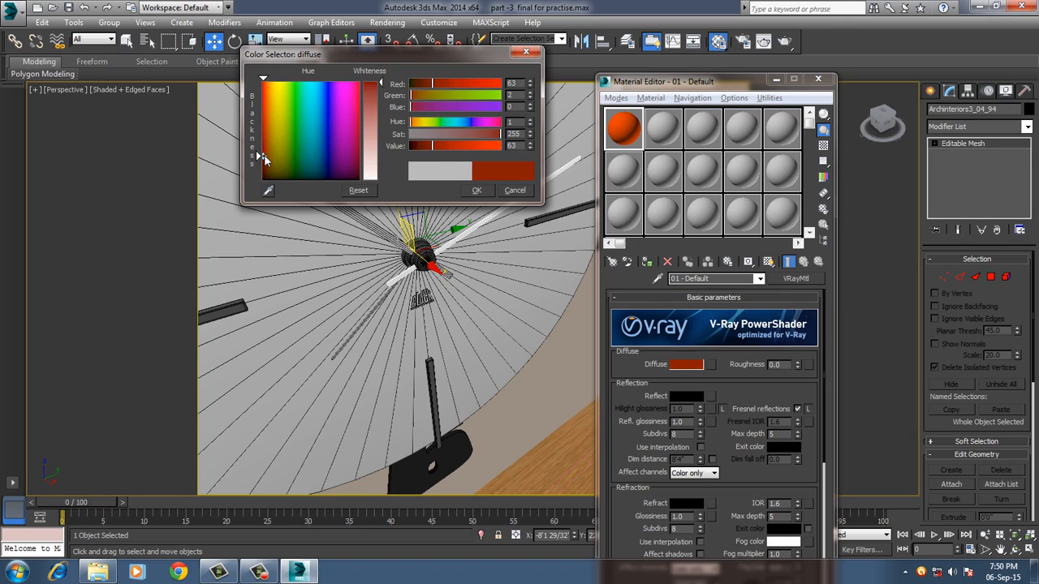
{"action": "left_click", "coordinate": [478, 191]}
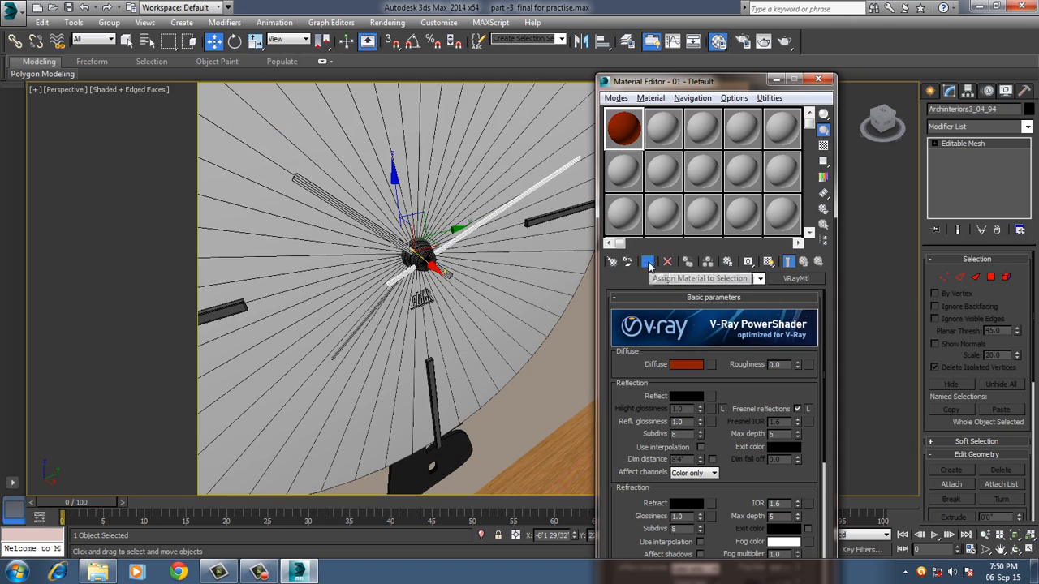
Assign the dark red material to the selected clock hand, renaming the material gfgfgg to avoid the duplicate name.
{"action": "left_click", "coordinate": [647, 263]}
{"action": "left_click", "coordinate": [495, 281]}
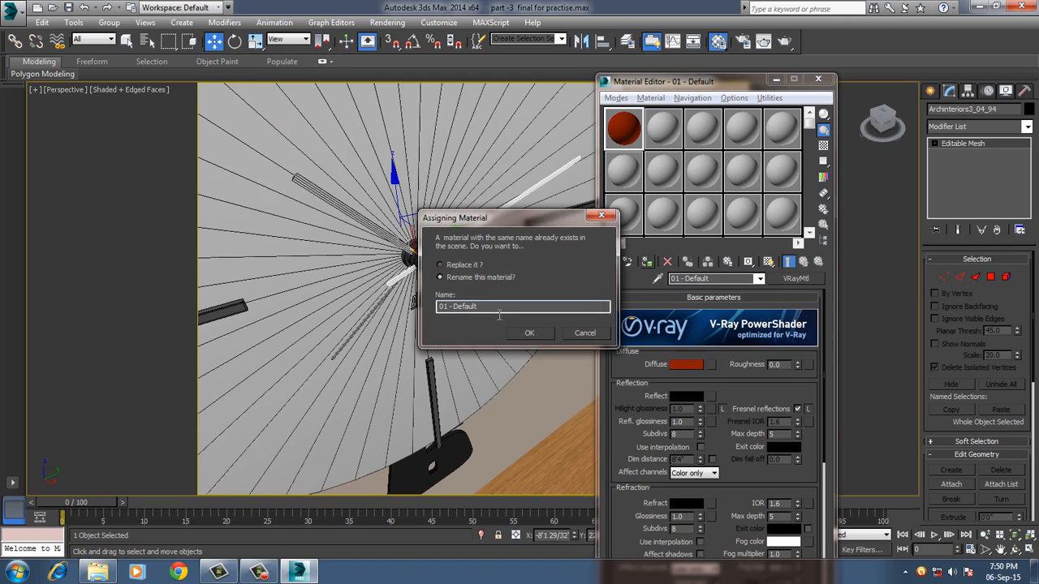
{"action": "left_click_drag", "start_coordinate": [499, 314], "coordinate": [397, 313]}
{"action": "type", "text": "gfgfgg"}
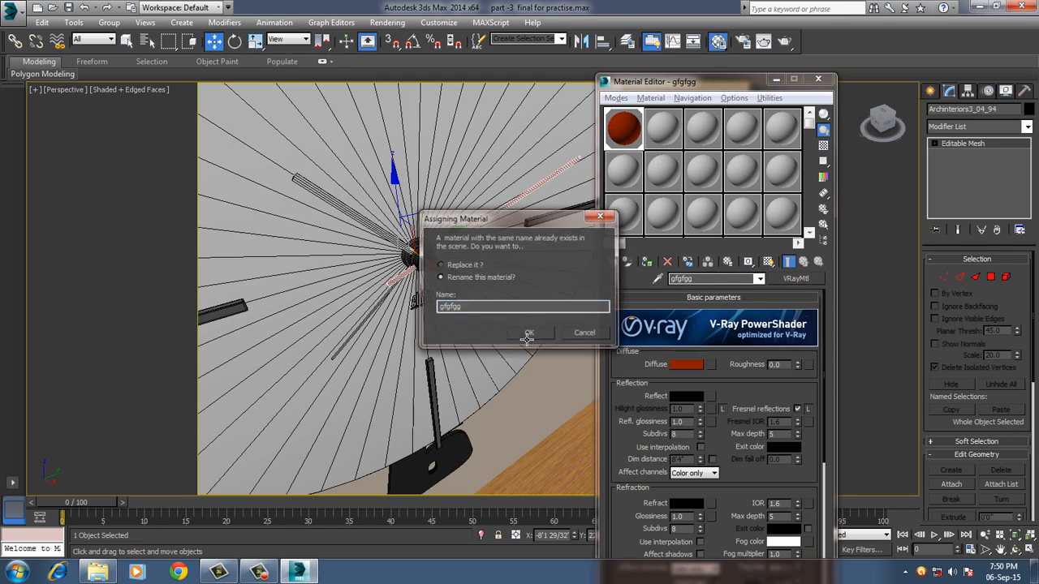
Confirm the material's rename to gfgfgg and assign this dark red material to the clock hand pointing toward 10 o'clock.
{"action": "left_click", "coordinate": [528, 333]}
{"action": "left_click", "coordinate": [379, 234]}
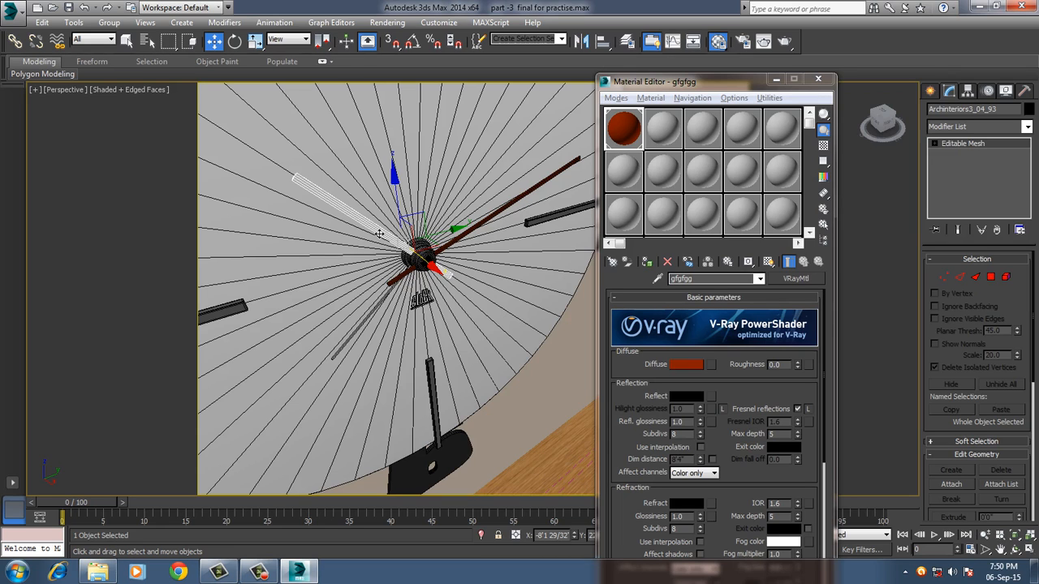
{"action": "middle_click_drag", "start_coordinate": [443, 328], "coordinate": [402, 235], "text": "alt"}
{"action": "left_click", "coordinate": [397, 309]}
{"action": "left_click", "coordinate": [394, 173]}
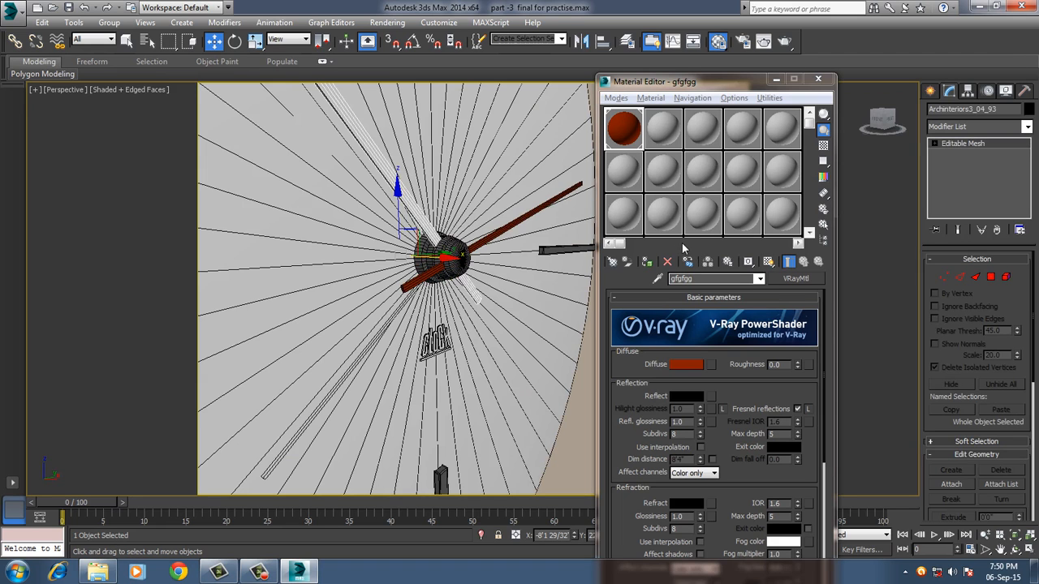
{"action": "left_click", "coordinate": [648, 263]}
Sample the tv plastic material from the clock hub into an empty slot and assign it to the thin clock hand.
{"action": "middle_click_drag", "start_coordinate": [500, 306], "coordinate": [446, 341], "text": "alt"}
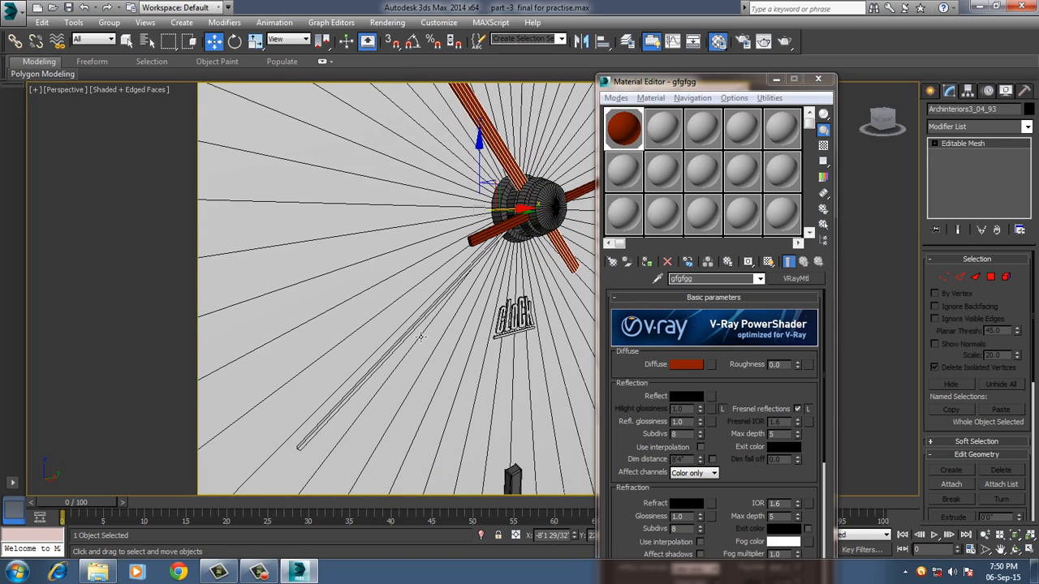
{"action": "left_click", "coordinate": [419, 337]}
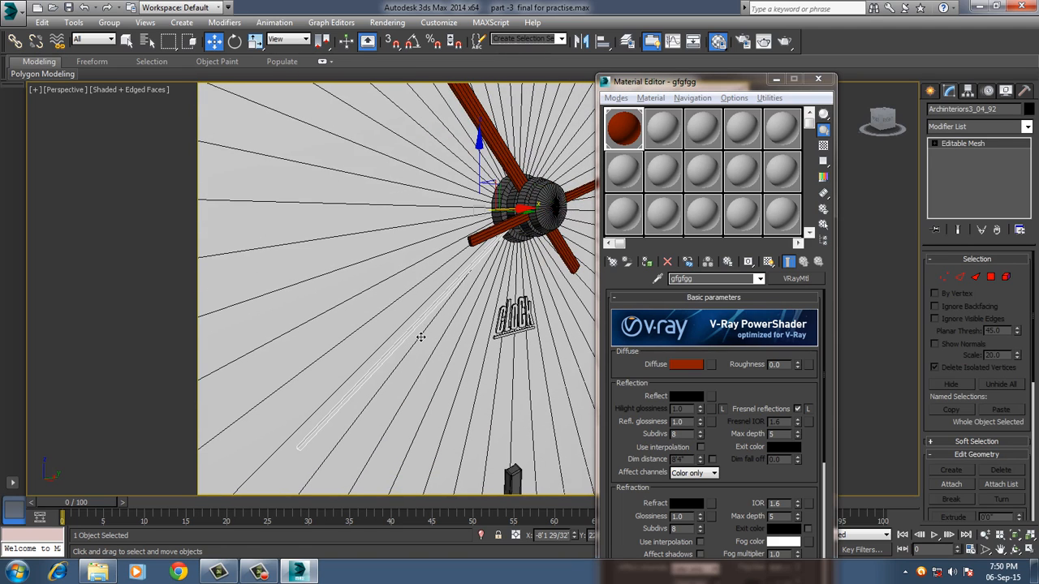
{"action": "left_click", "coordinate": [621, 172]}
{"action": "left_click", "coordinate": [650, 98]}
{"action": "left_click", "coordinate": [684, 126]}
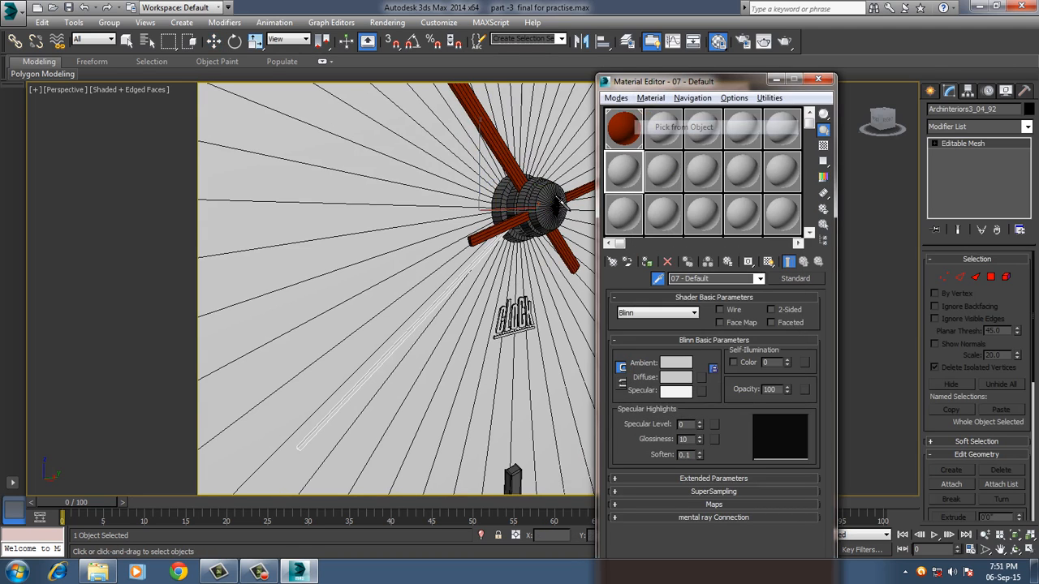
{"action": "left_click", "coordinate": [533, 205]}
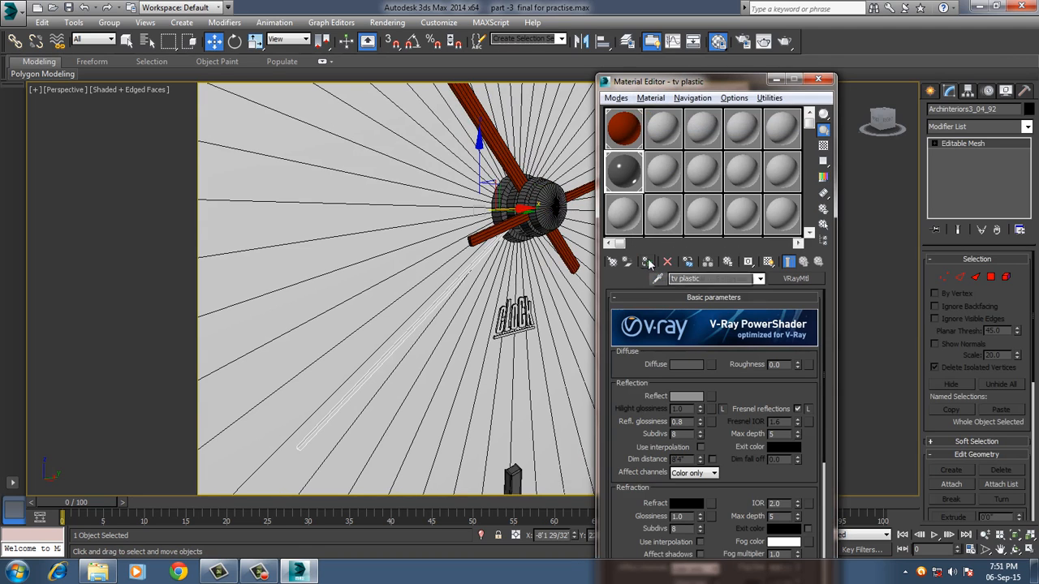
{"action": "left_click", "coordinate": [648, 263]}
Assign the dark red gfgfgg material to the CLOCK lettering below the hub and close the Material Editor.
{"action": "scroll", "coordinate": [467, 334], "scroll_direction": "down", "scroll_amount": 3}
{"action": "middle_click_drag", "start_coordinate": [467, 334], "coordinate": [490, 337], "text": "alt"}
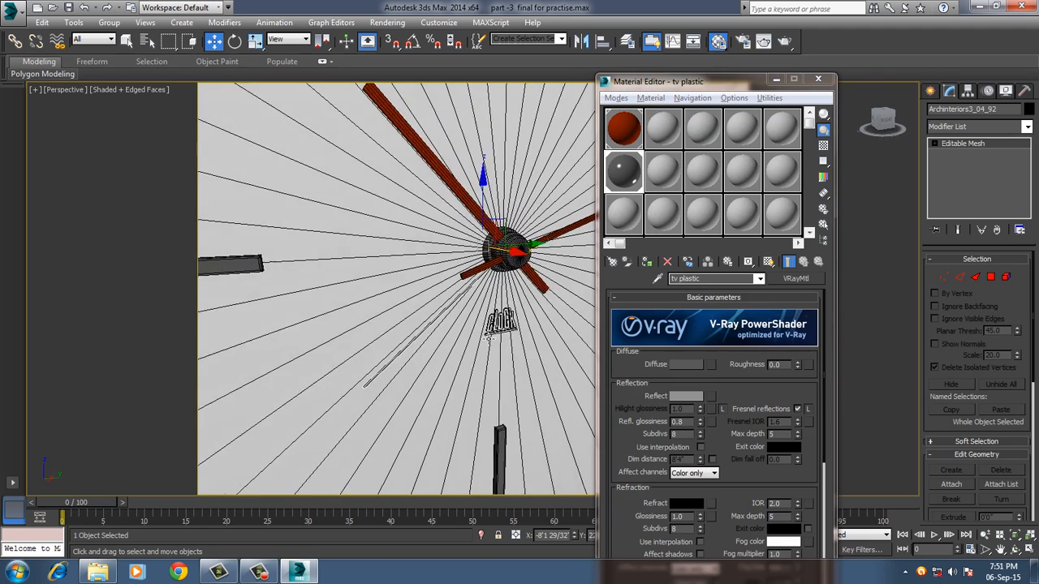
{"action": "scroll", "coordinate": [489, 338], "scroll_direction": "up", "scroll_amount": 5}
{"action": "left_click", "coordinate": [525, 319]}
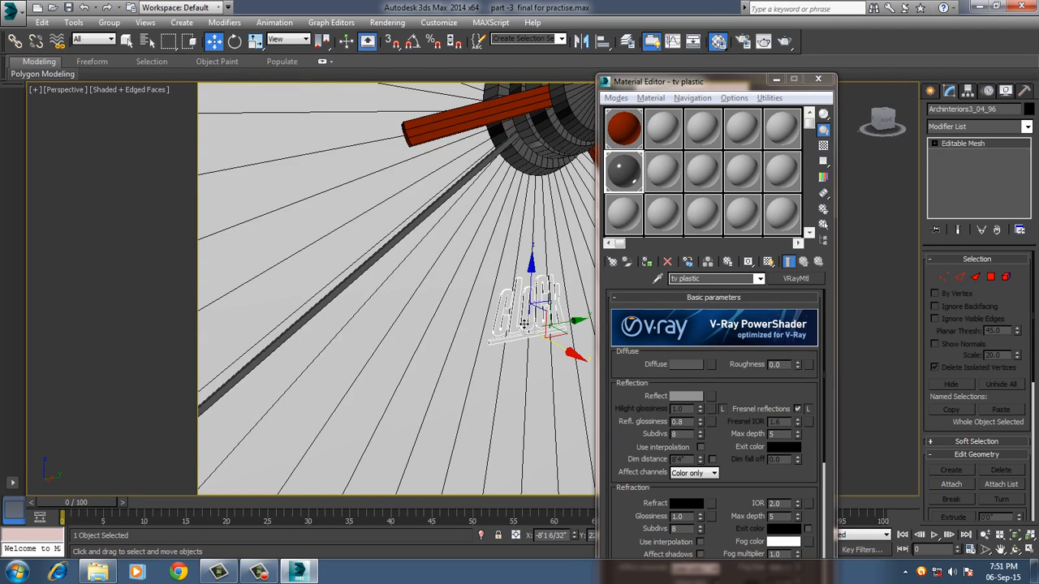
{"action": "left_click", "coordinate": [622, 128]}
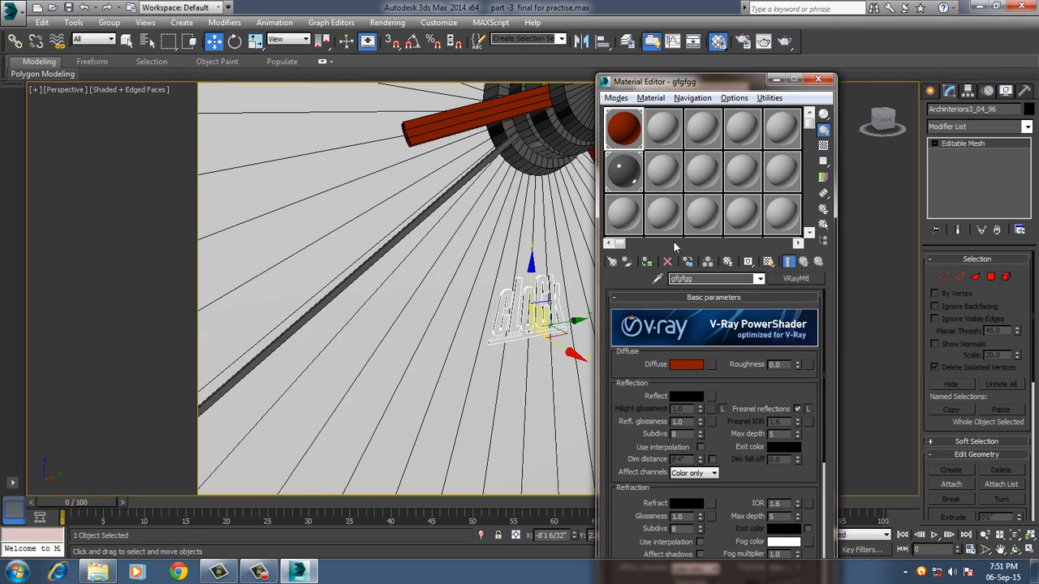
{"action": "left_click", "coordinate": [648, 262]}
{"action": "left_click", "coordinate": [818, 80]}
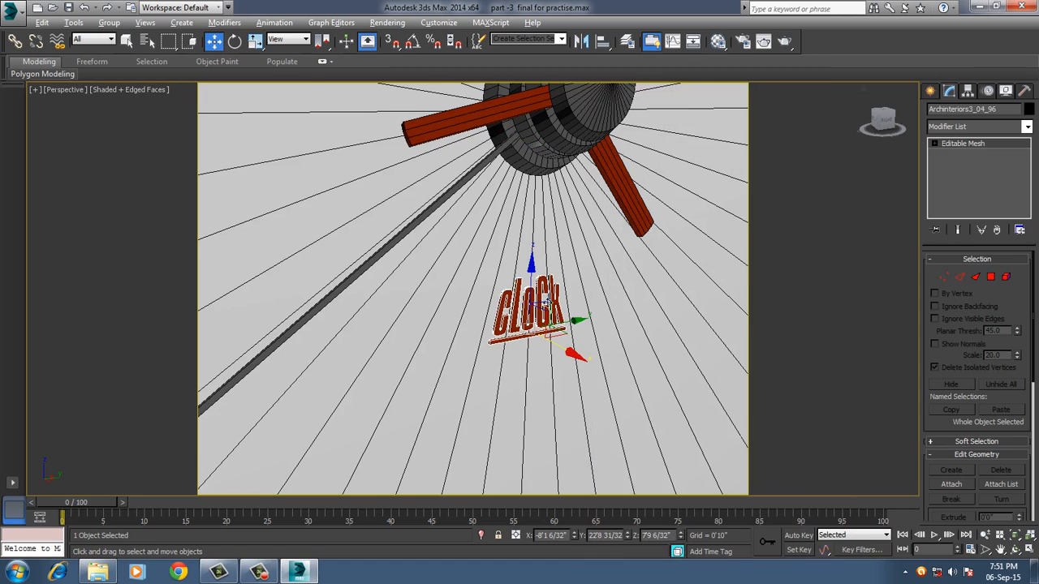
Select the round clock face and change the 13 - Default material type from Standard to VRayMtl.
{"action": "scroll", "coordinate": [546, 301], "scroll_direction": "down", "scroll_amount": 8}
{"action": "middle_click_drag", "start_coordinate": [535, 298], "coordinate": [552, 305], "text": "alt"}
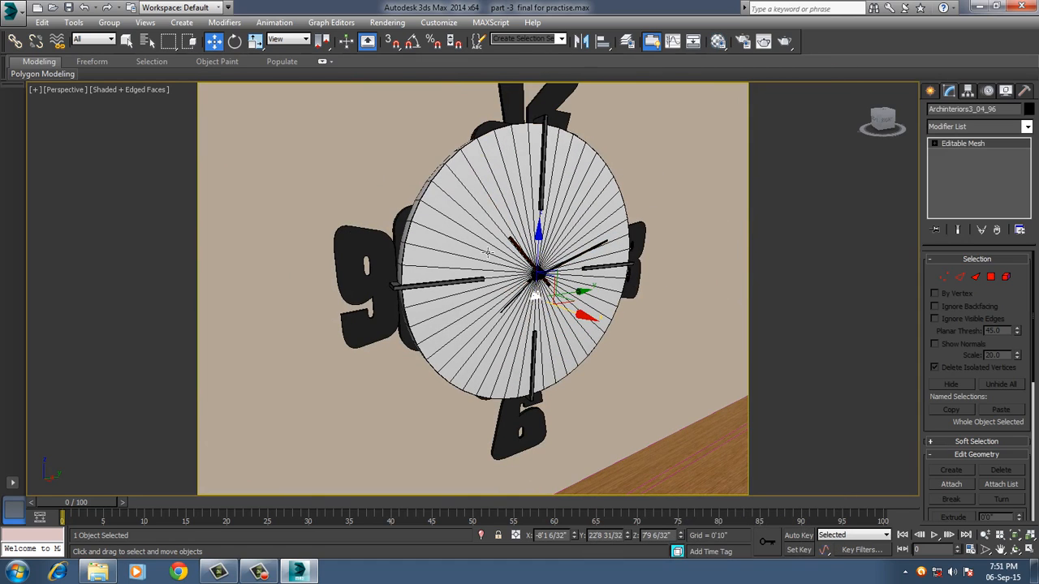
{"action": "left_click", "coordinate": [479, 205]}
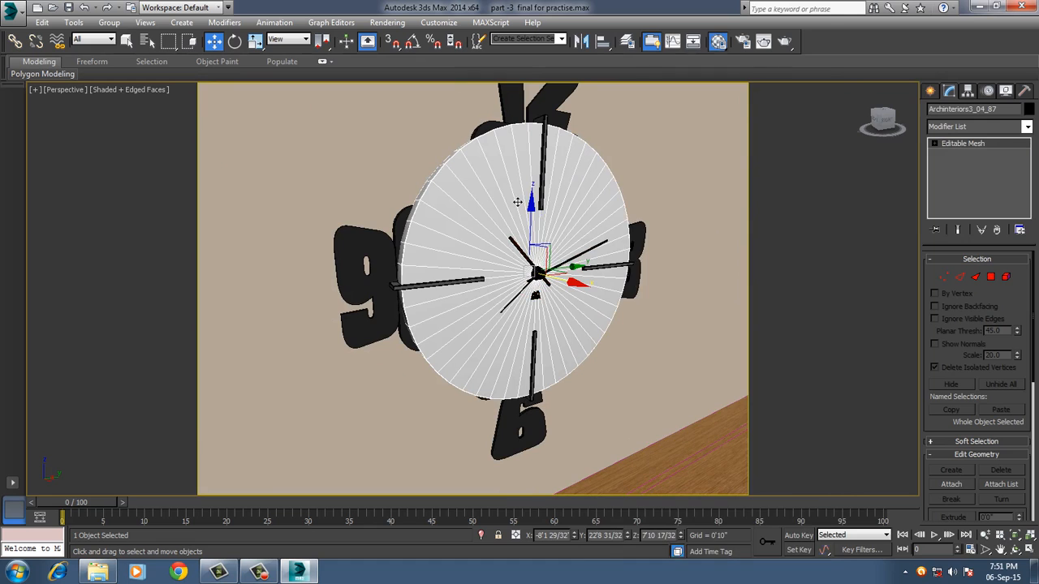
{"action": "left_click", "coordinate": [718, 40]}
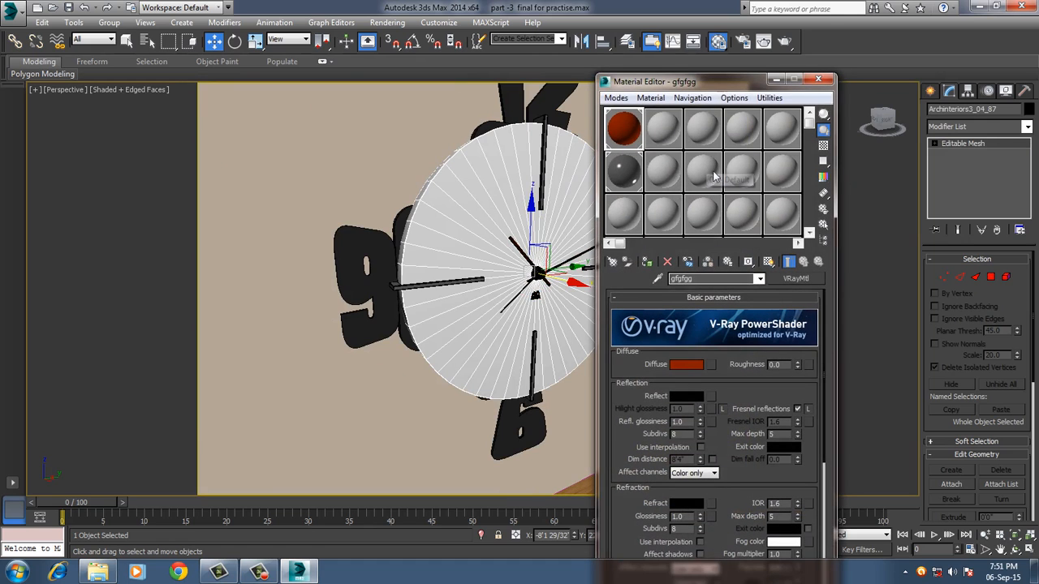
{"action": "left_click_drag", "start_coordinate": [700, 86], "coordinate": [786, 83]}
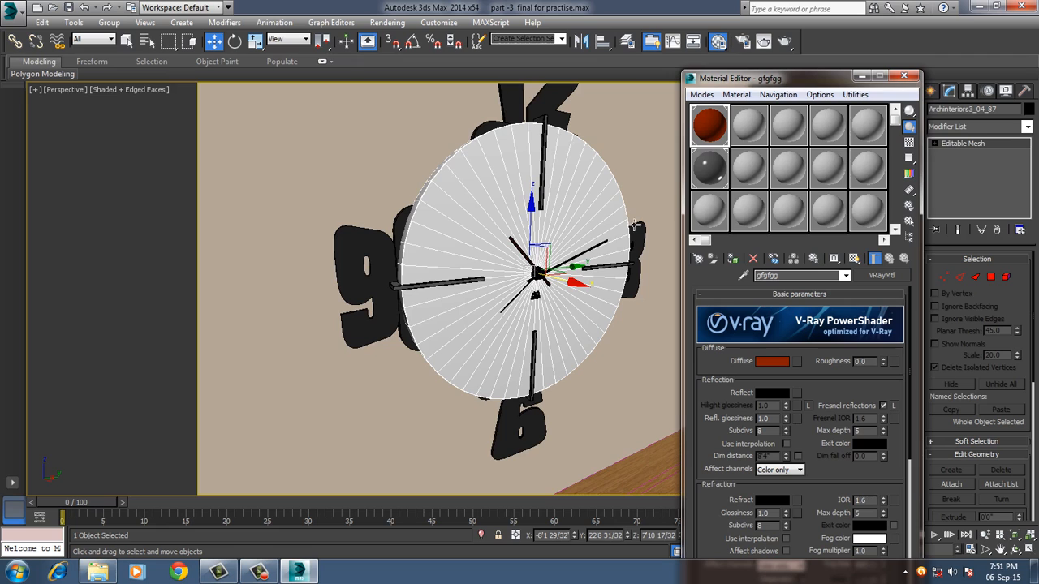
{"action": "left_click", "coordinate": [718, 213]}
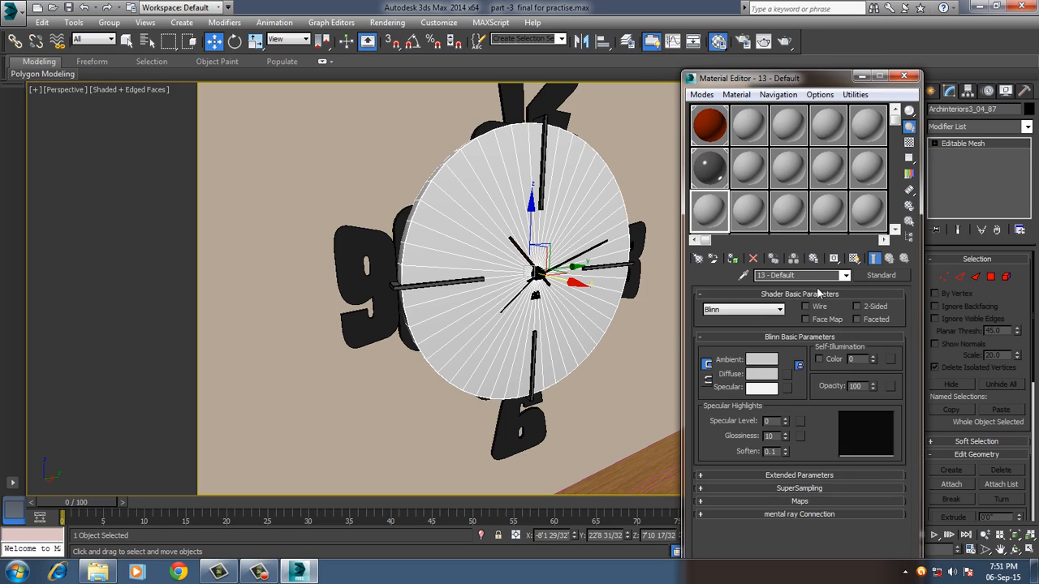
{"action": "left_click", "coordinate": [880, 275]}
{"action": "scroll", "coordinate": [230, 355], "scroll_direction": "down", "scroll_amount": 1}
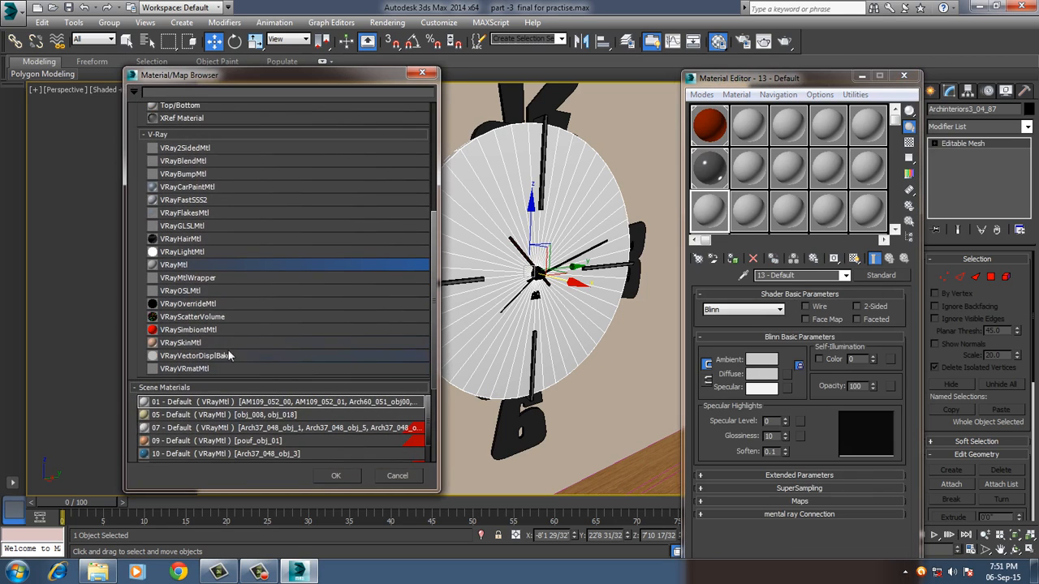
{"action": "double_click", "coordinate": [210, 263]}
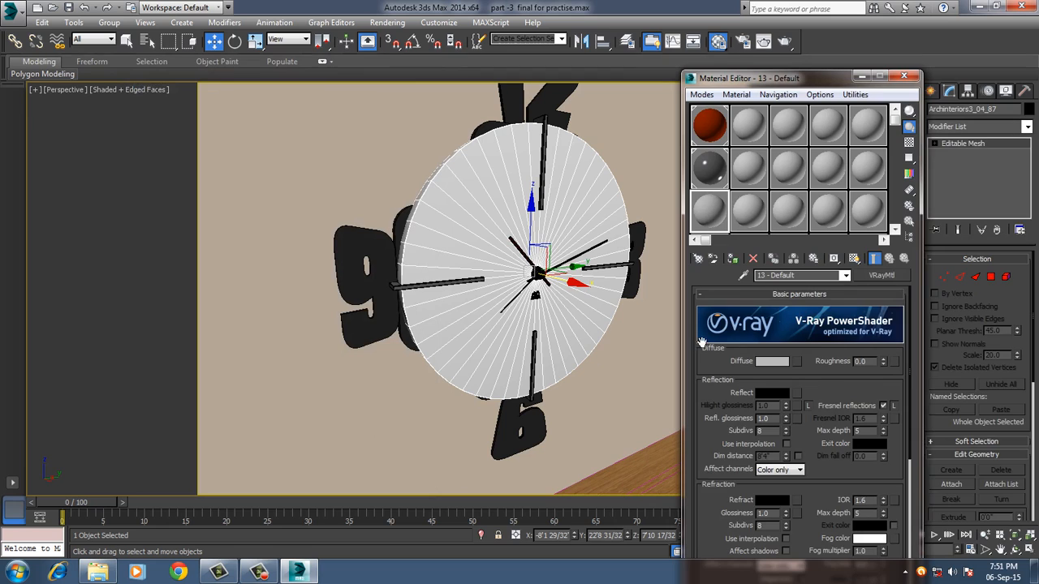
Set the 13 - Default material's diffuse color to a deep blue, RGB 31, 47, 166.
{"action": "left_click", "coordinate": [774, 362]}
{"action": "left_click_drag", "start_coordinate": [307, 148], "coordinate": [311, 116]}
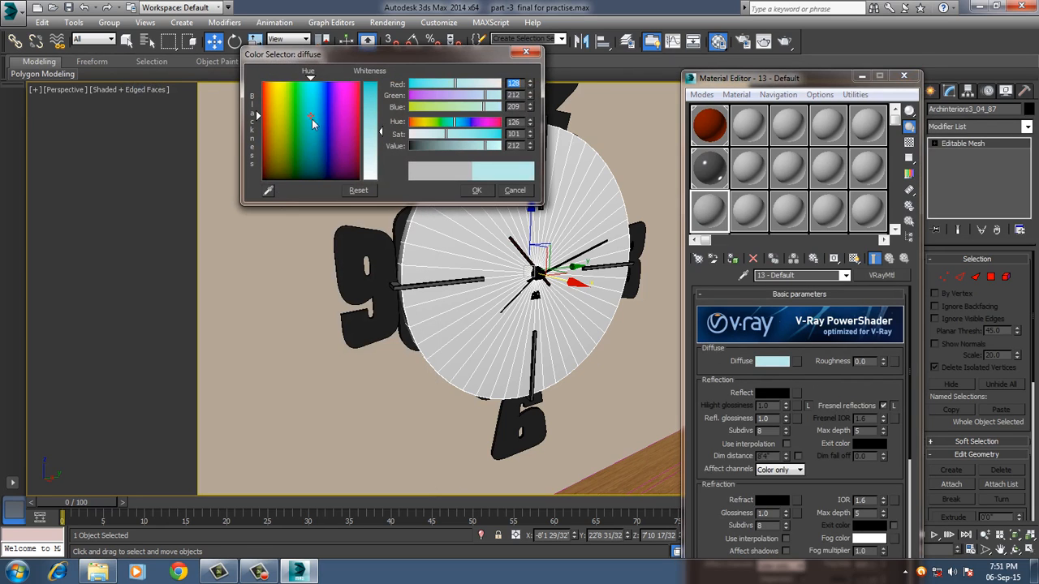
{"action": "left_click", "coordinate": [326, 136]}
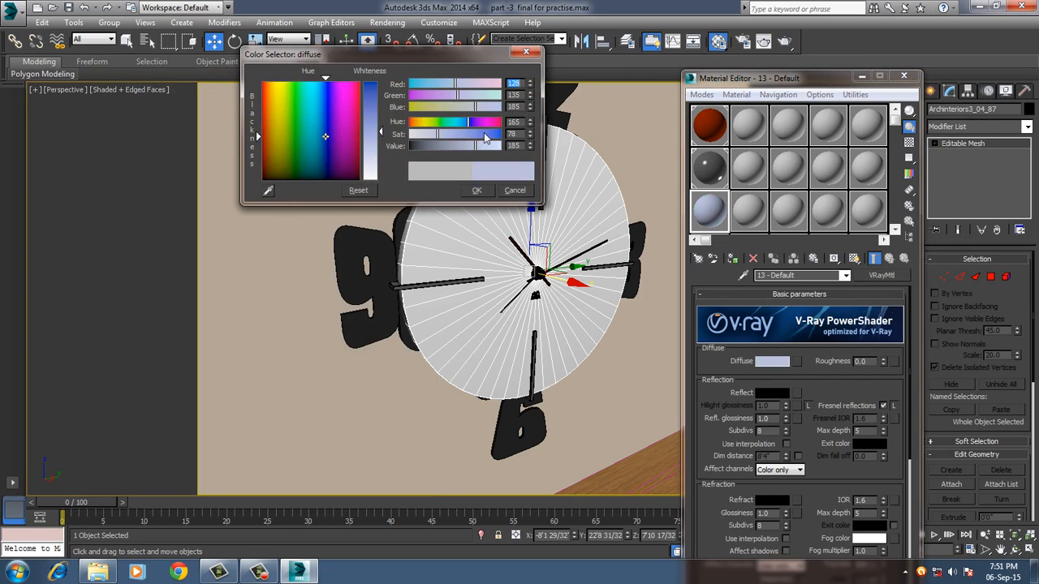
{"action": "left_click_drag", "start_coordinate": [485, 134], "coordinate": [469, 151]}
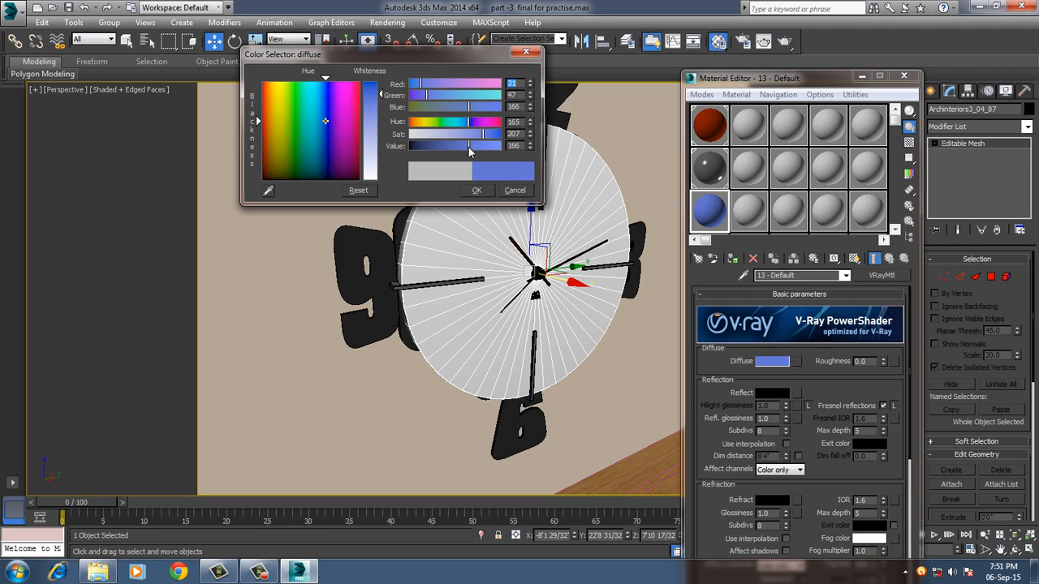
{"action": "left_click", "coordinate": [477, 189]}
Assign the blue material to the selected clock face, renaming it cxcvxcvv to avoid the duplicate name.
{"action": "left_click", "coordinate": [732, 258]}
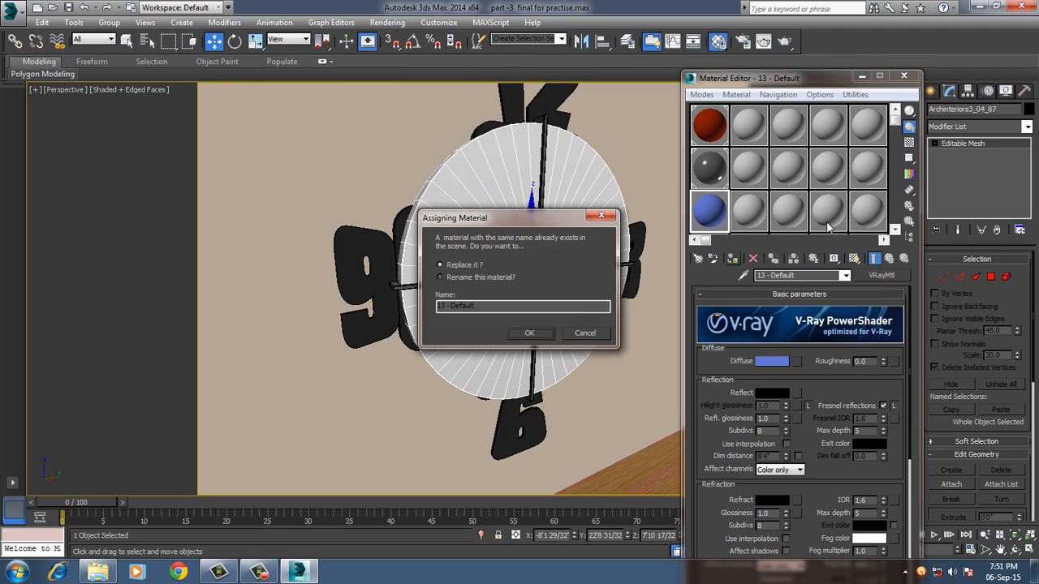
{"action": "left_click", "coordinate": [480, 277]}
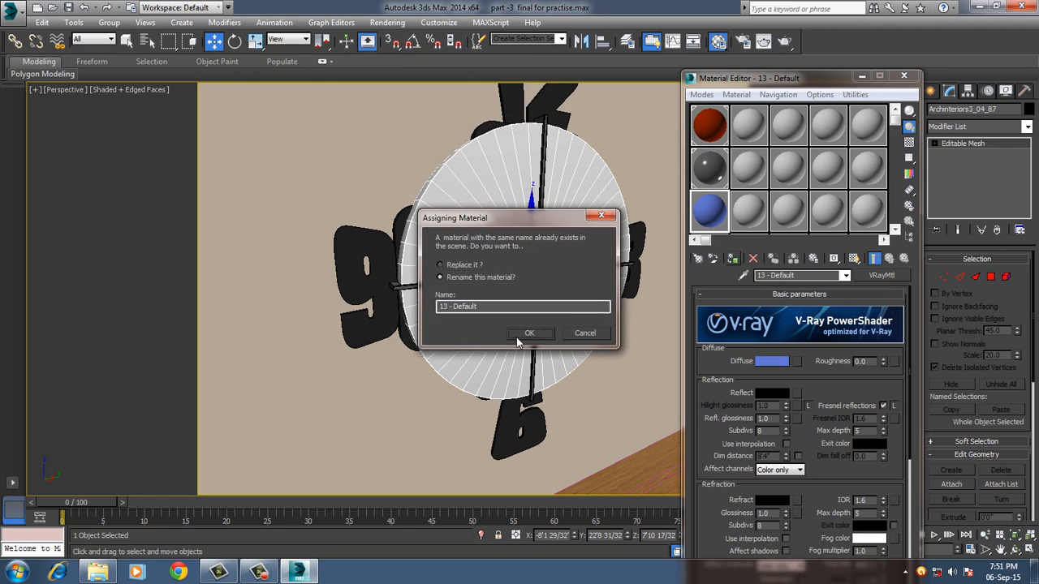
{"action": "left_click_drag", "start_coordinate": [501, 312], "coordinate": [329, 314]}
{"action": "type", "text": "cxcvxcvv"}
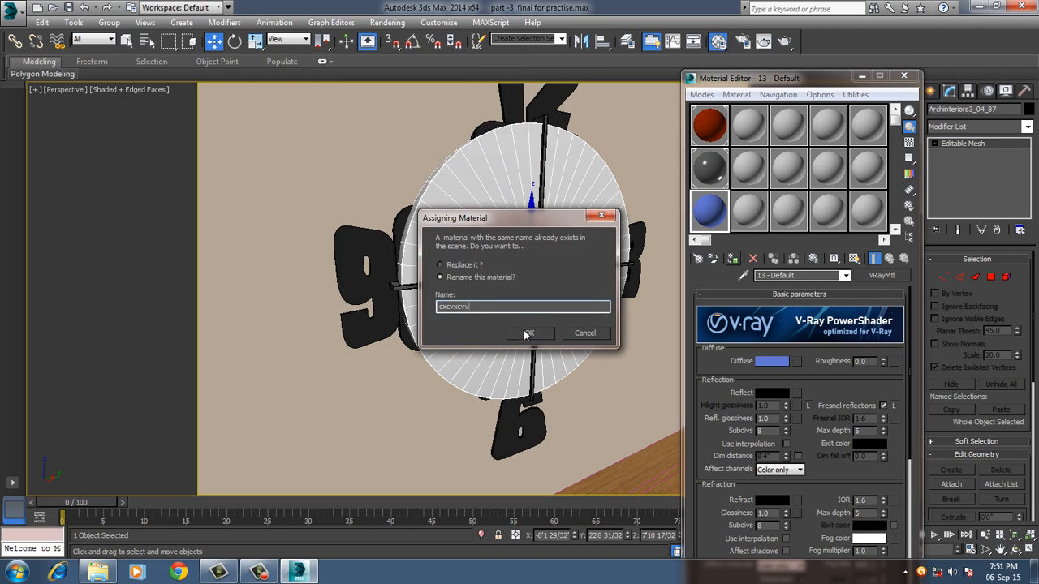
{"action": "left_click", "coordinate": [526, 334]}
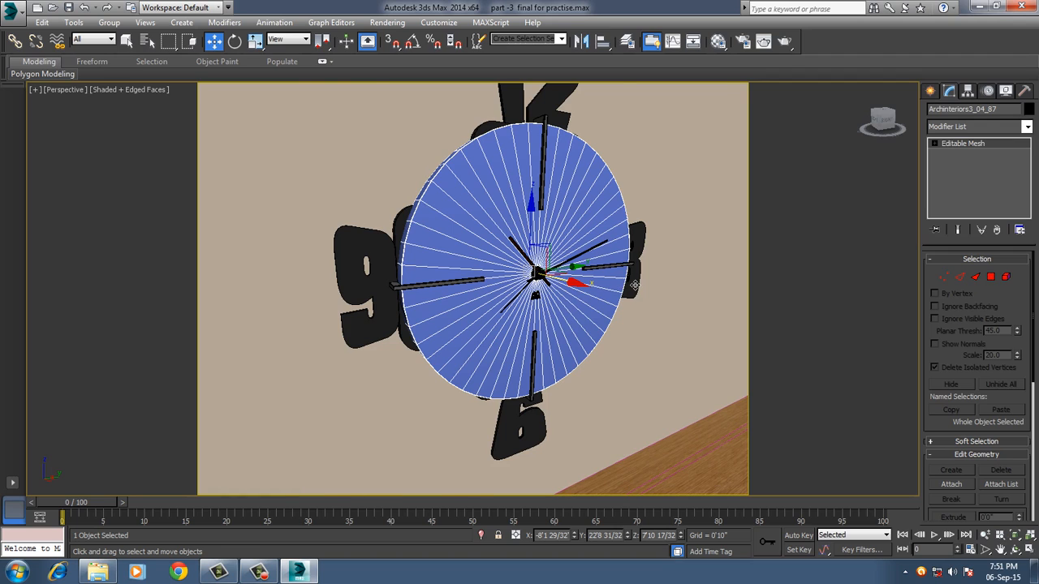
From the VRayCam001 view, select the ceiling Line031 and change the 02 - Default material type from Standard to VRayMtl.
{"action": "key", "text": "c"}
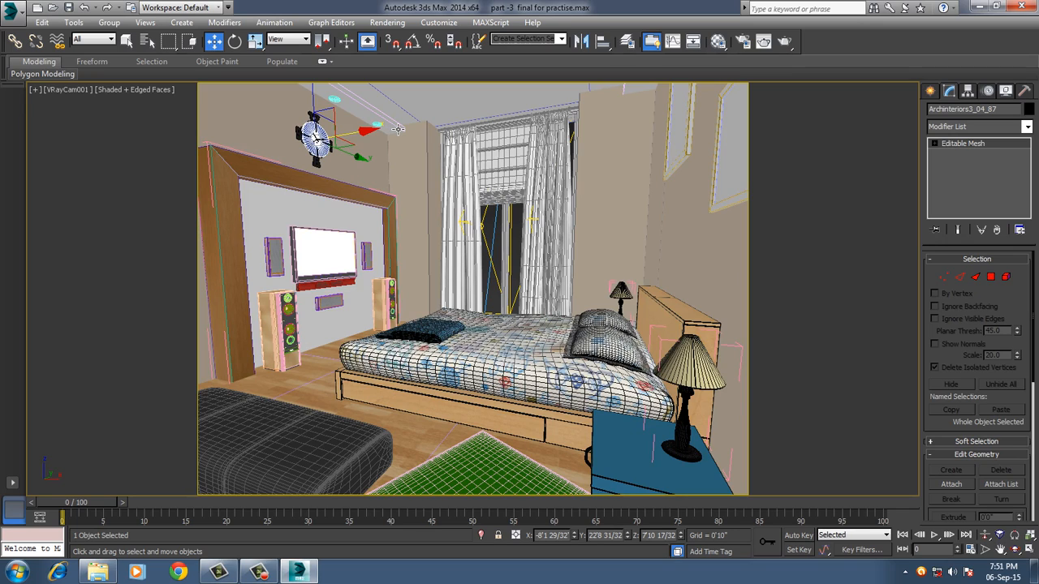
{"action": "left_click", "coordinate": [501, 108]}
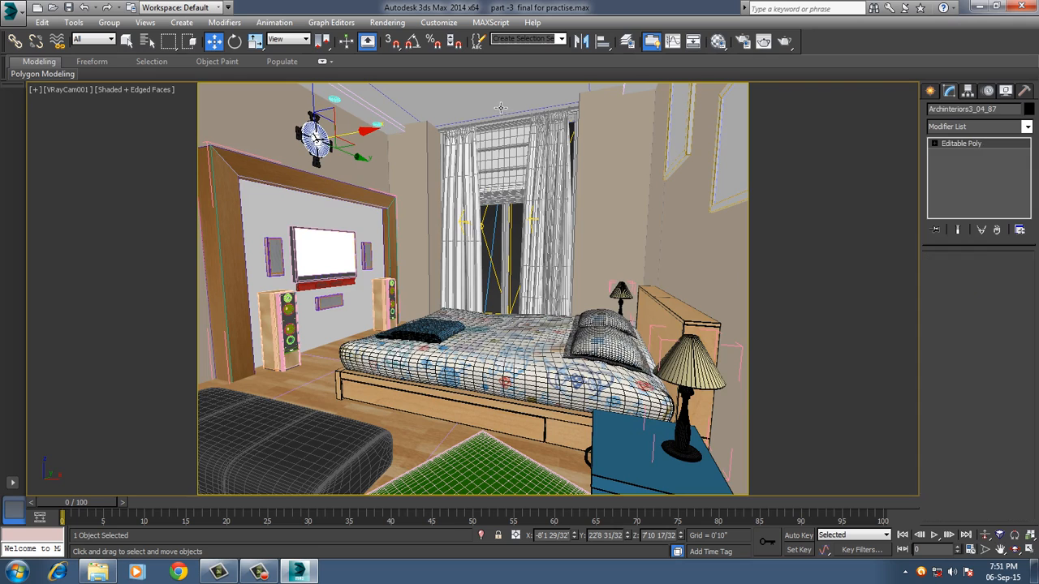
{"action": "left_click", "coordinate": [718, 41]}
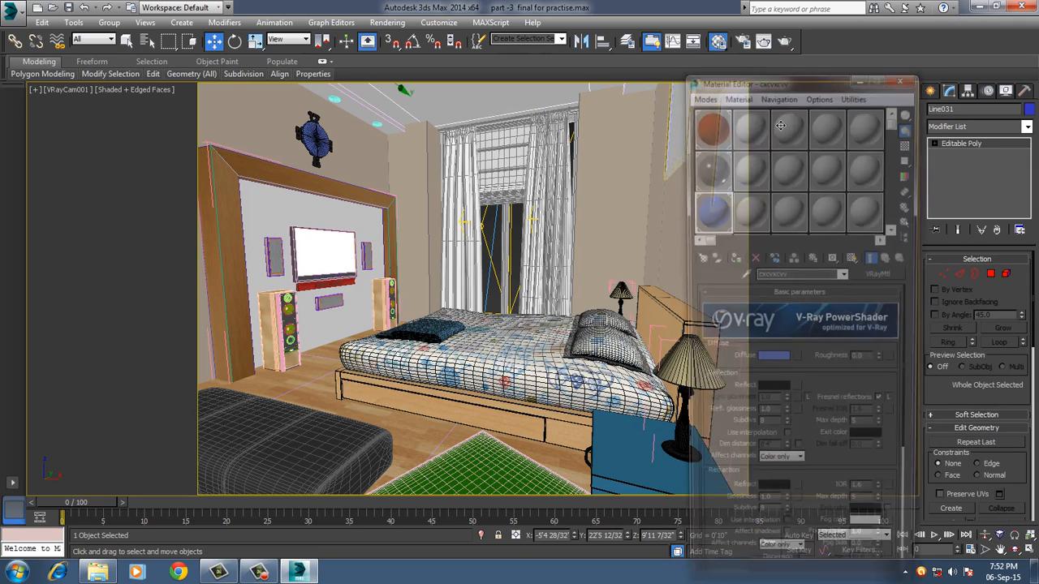
{"action": "left_click", "coordinate": [748, 126]}
{"action": "left_click", "coordinate": [881, 275]}
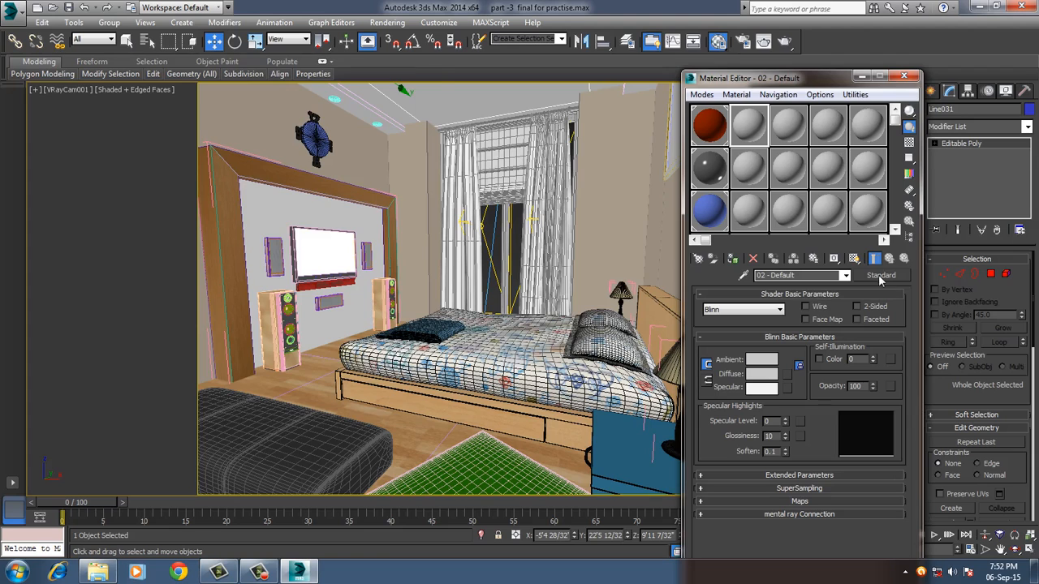
{"action": "double_click", "coordinate": [202, 264]}
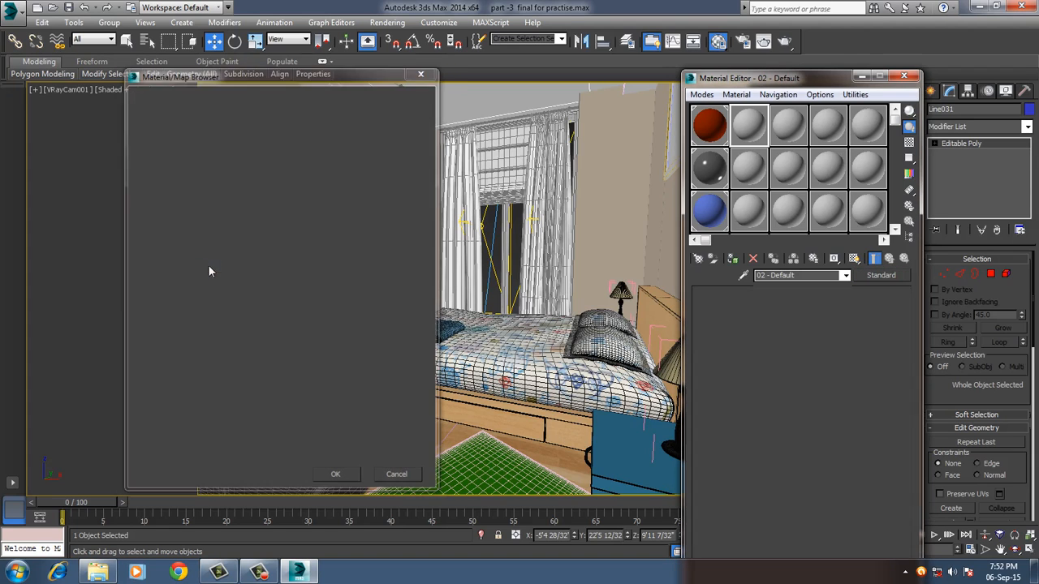
Set the 02 - Default material's diffuse color to near-white, RGB 253, 253, 253.
{"action": "left_click", "coordinate": [772, 361]}
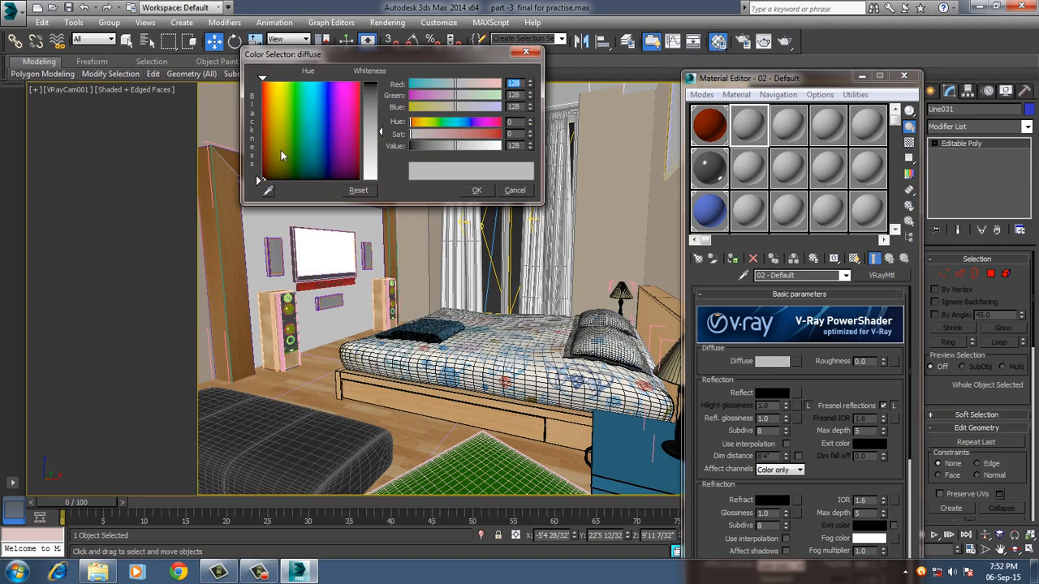
{"action": "left_click_drag", "start_coordinate": [382, 131], "coordinate": [382, 178]}
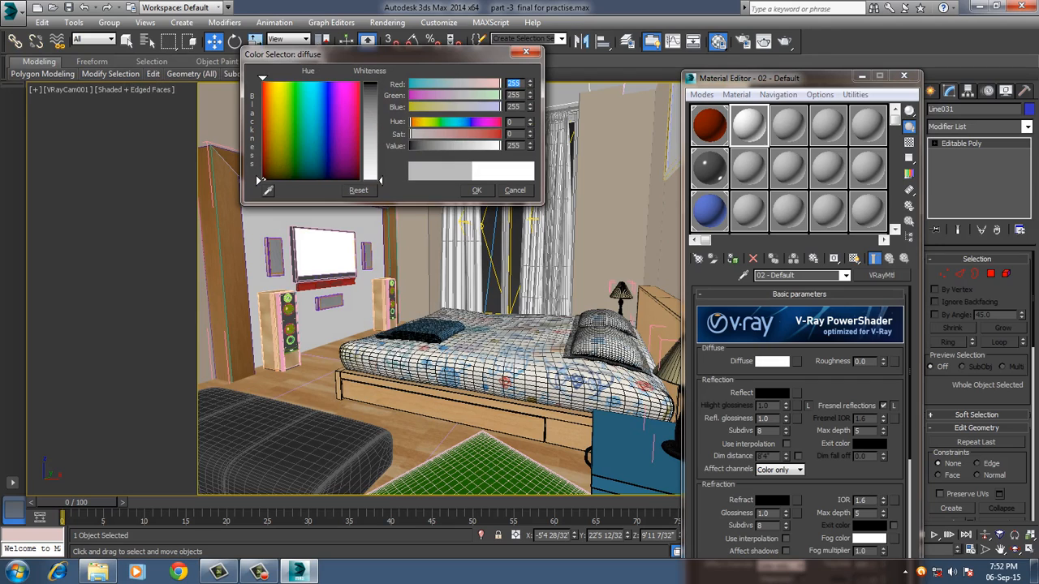
{"action": "left_click", "coordinate": [473, 190]}
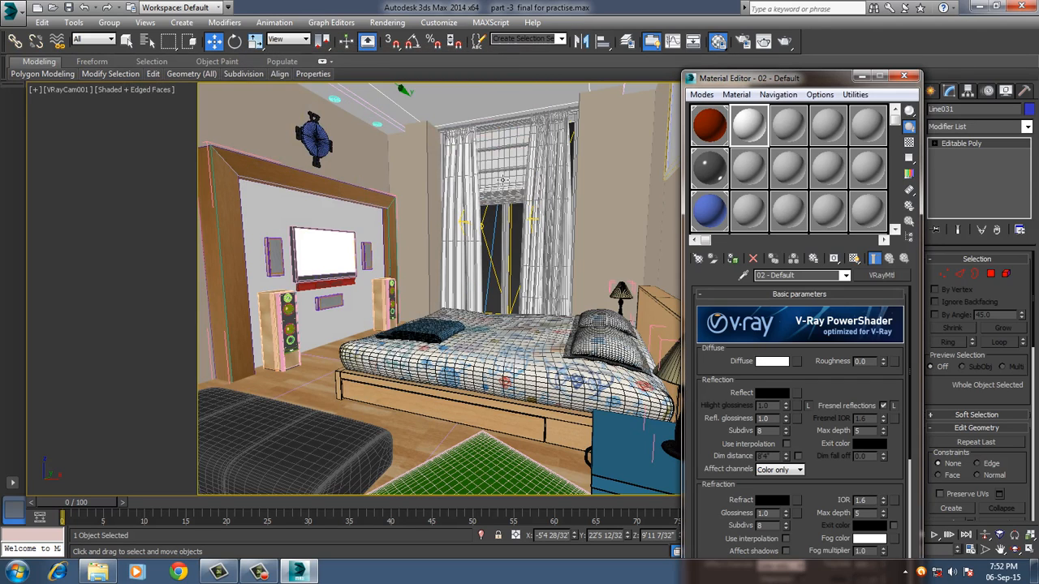
Assign the white 02 - Default material to the selected ceiling and to Box058 beside the ceiling spotlights.
{"action": "left_click", "coordinate": [732, 258]}
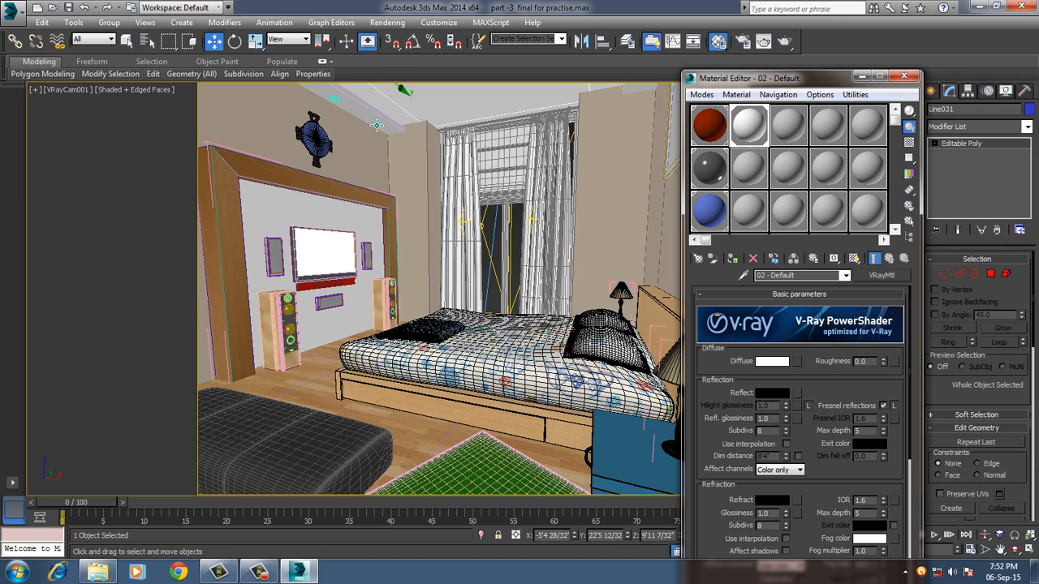
{"action": "left_click", "coordinate": [376, 124]}
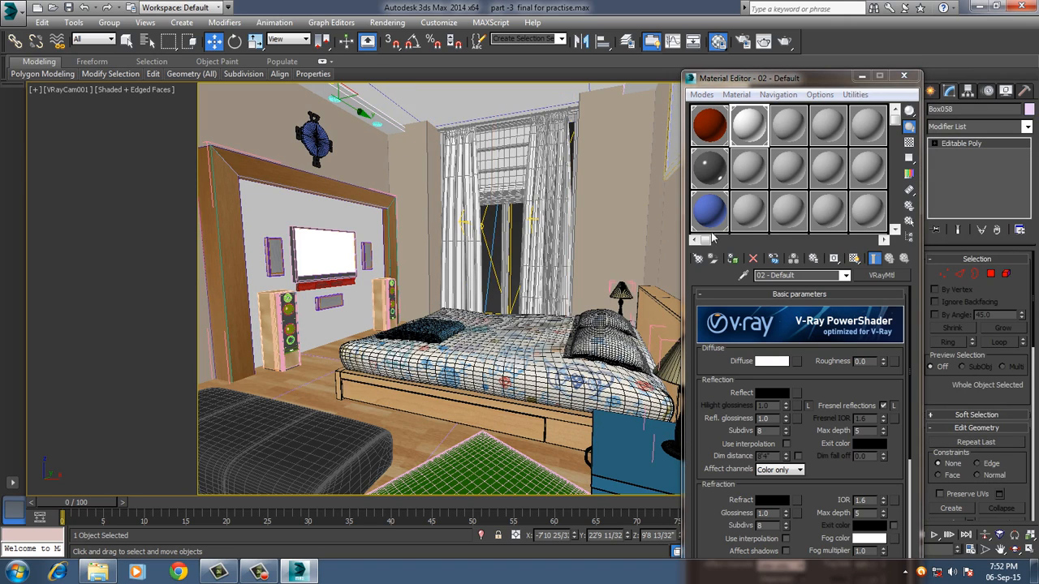
{"action": "left_click", "coordinate": [732, 258]}
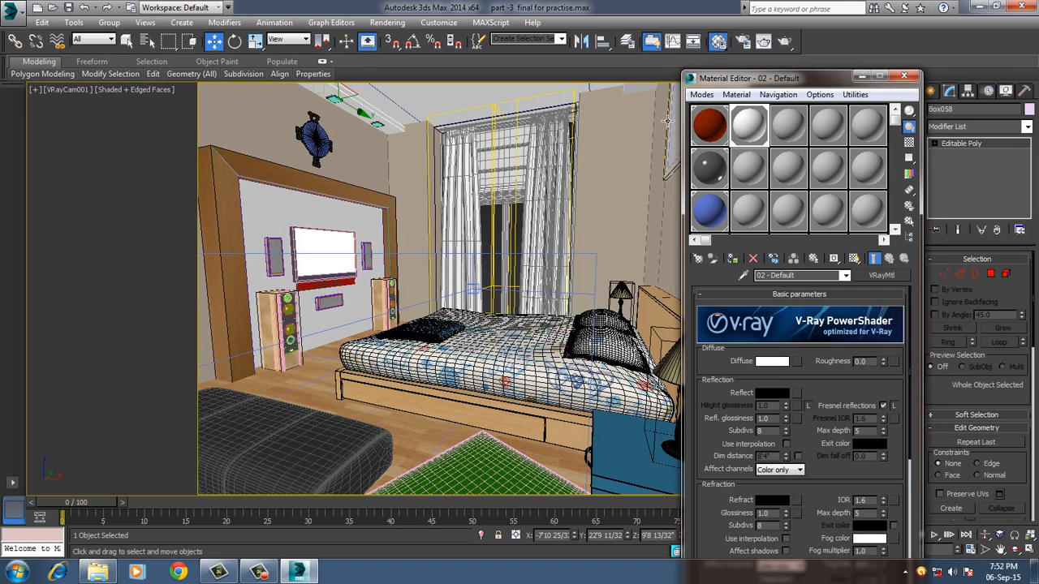
Assign the white 02 - Default material to Box059 and the ceiling Line031, then close the Material Editor.
{"action": "left_click", "coordinate": [644, 96]}
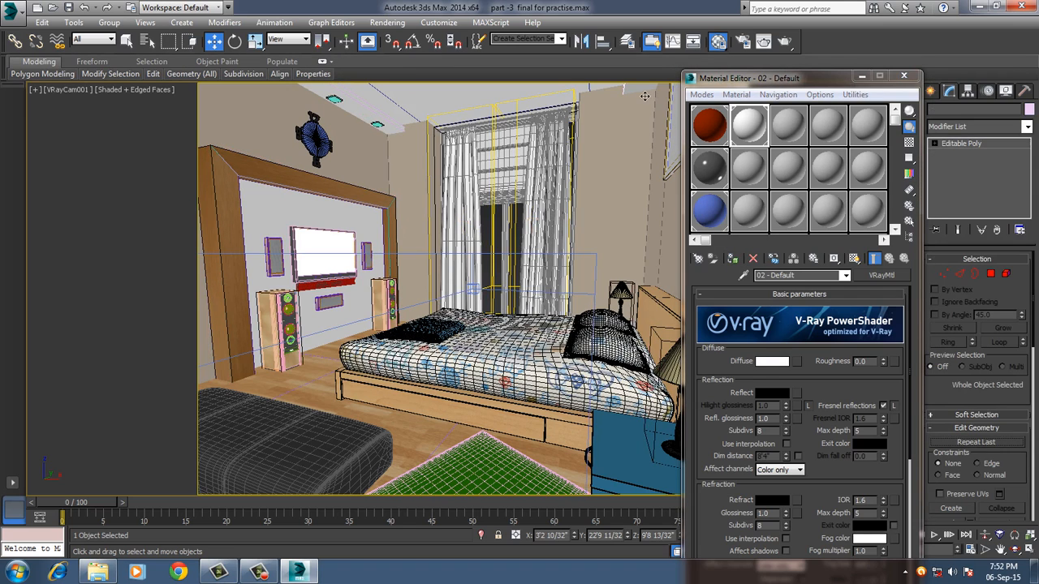
{"action": "left_click", "coordinate": [732, 259]}
{"action": "left_click", "coordinate": [401, 119]}
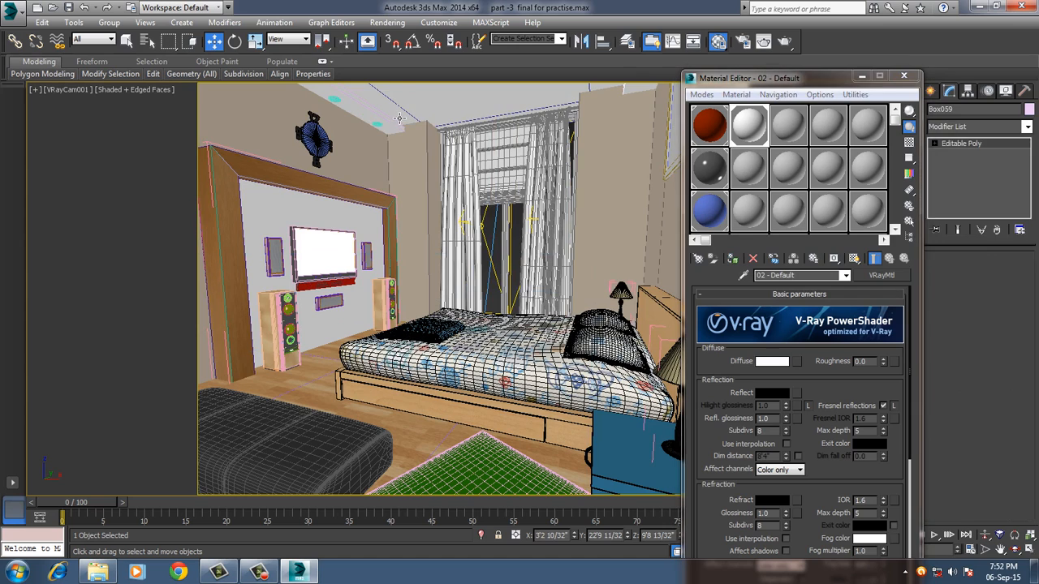
{"action": "left_click", "coordinate": [733, 259]}
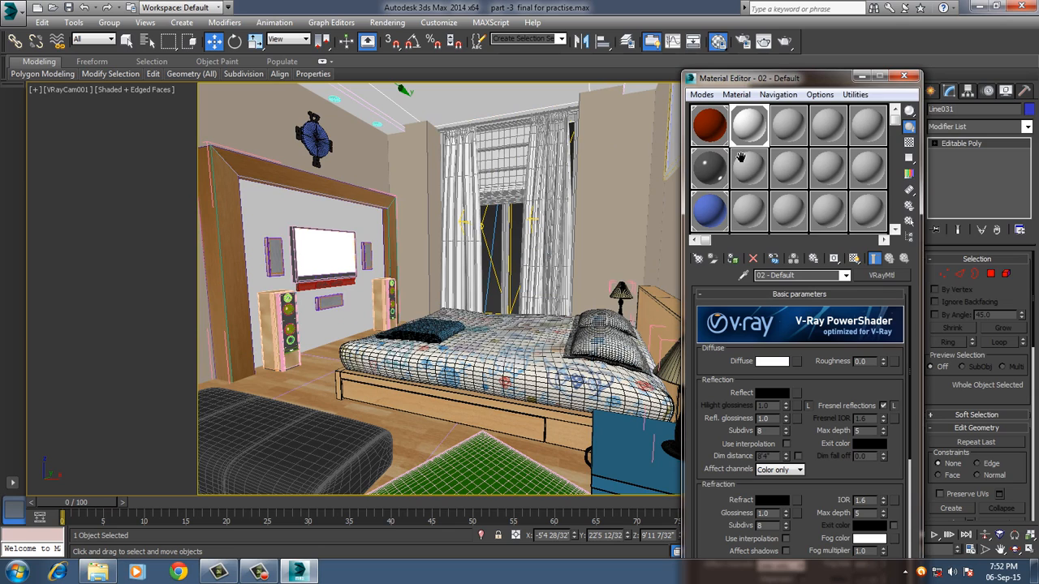
{"action": "left_click", "coordinate": [903, 76]}
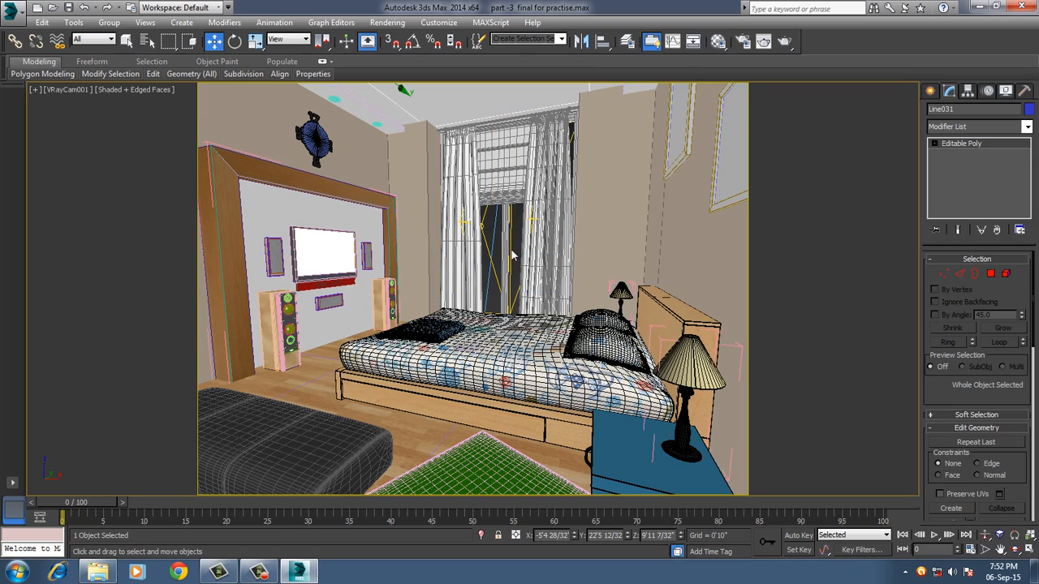
In the wireframe front view, create a standard plane about 11'5" long and 14'7" wide covering the bedroom.
{"action": "key", "text": "f"}
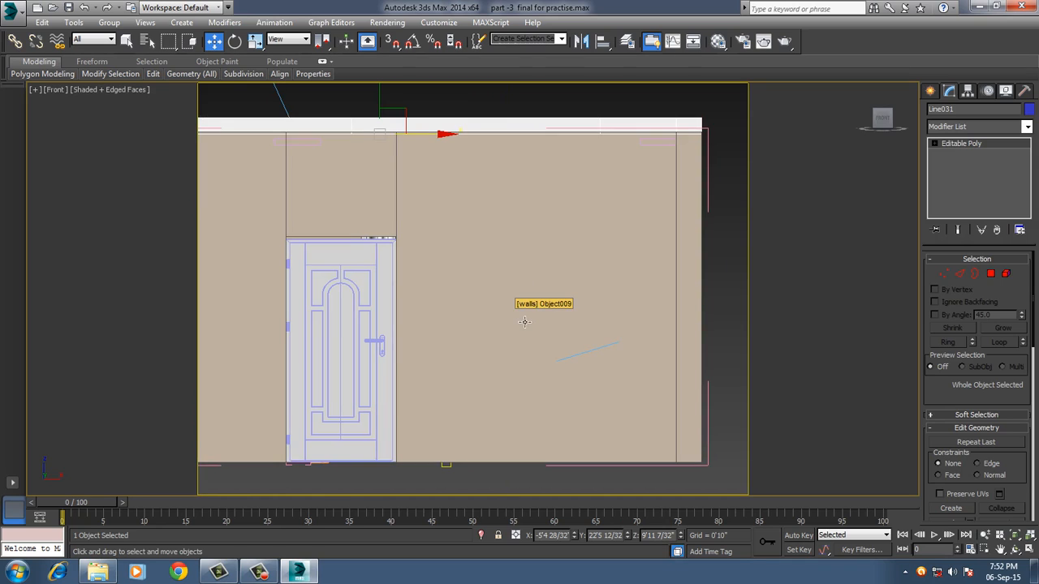
{"action": "key", "text": "F3"}
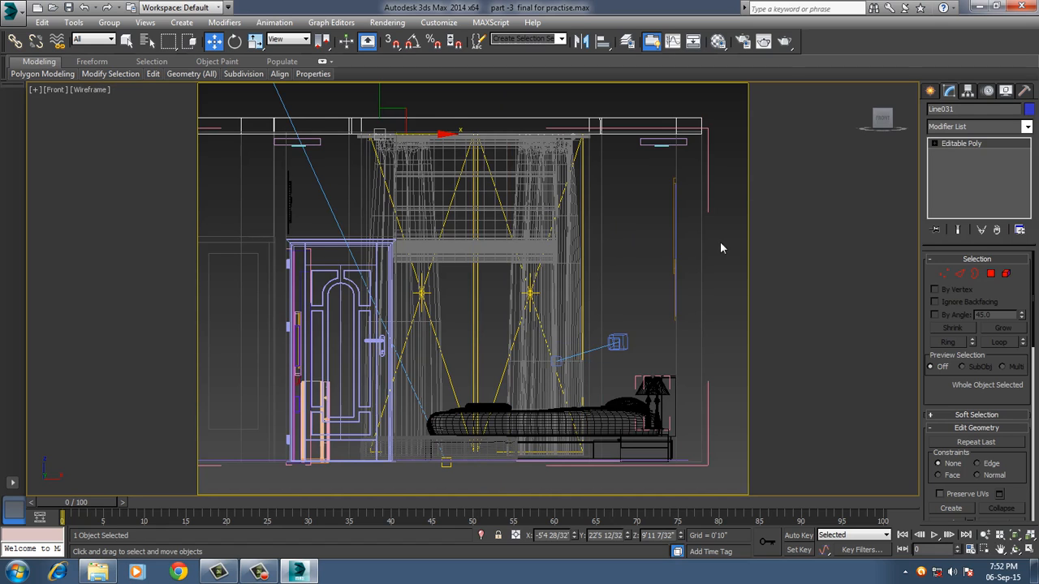
{"action": "left_click", "coordinate": [930, 93]}
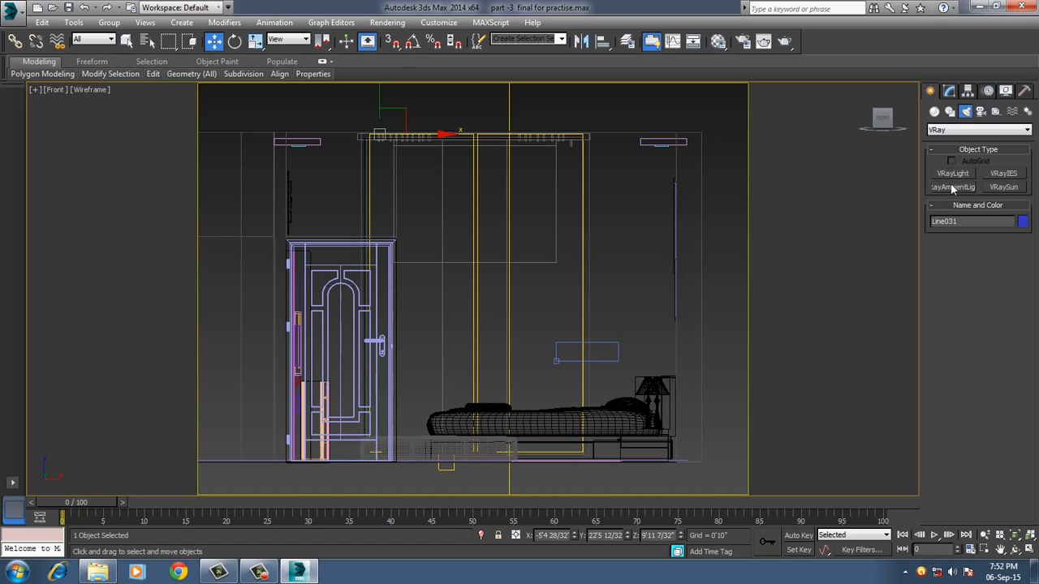
{"action": "left_click", "coordinate": [933, 112]}
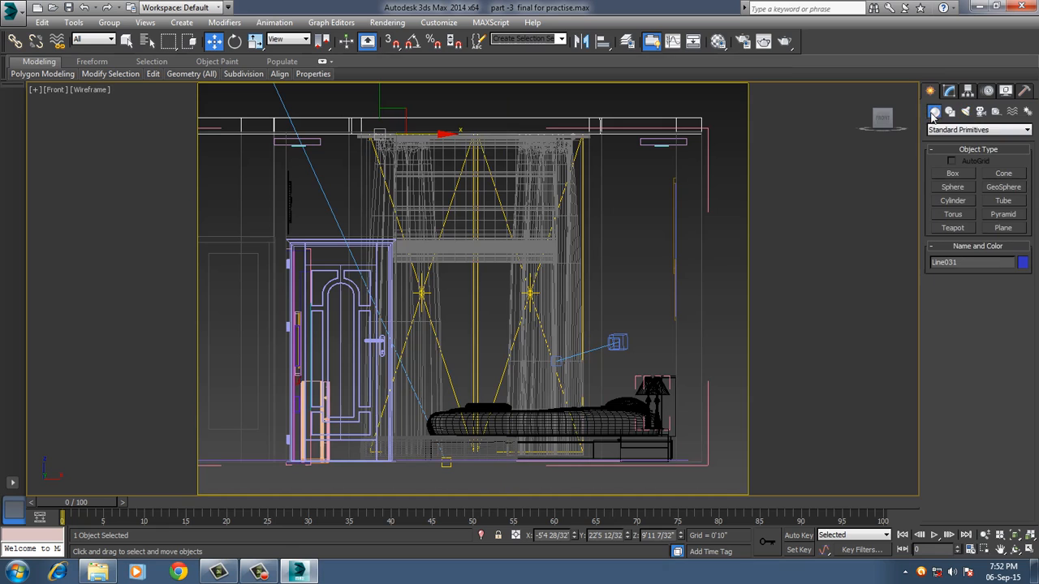
{"action": "left_click", "coordinate": [1006, 228]}
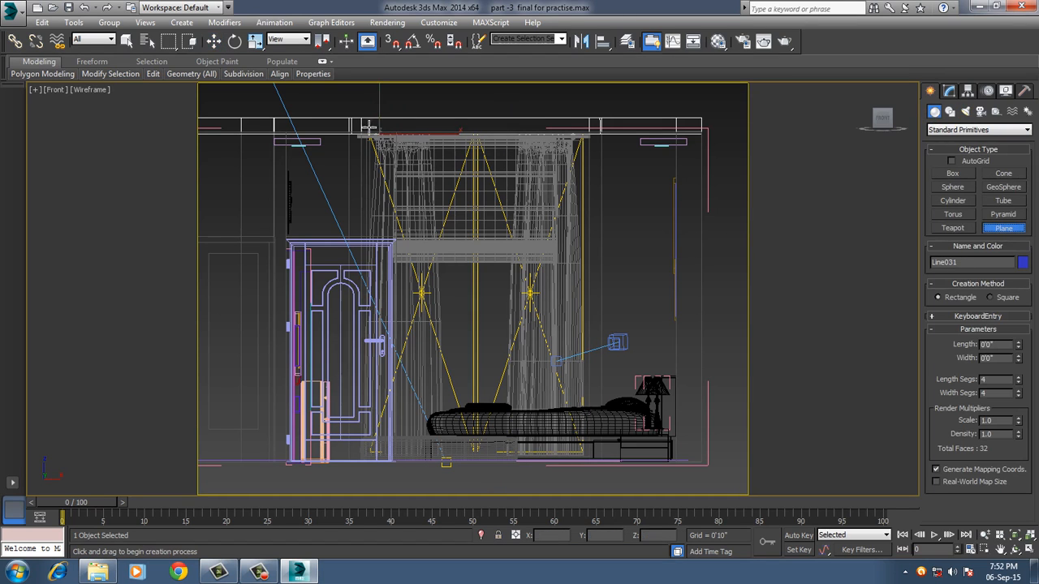
{"action": "left_click_drag", "start_coordinate": [254, 97], "coordinate": [745, 487]}
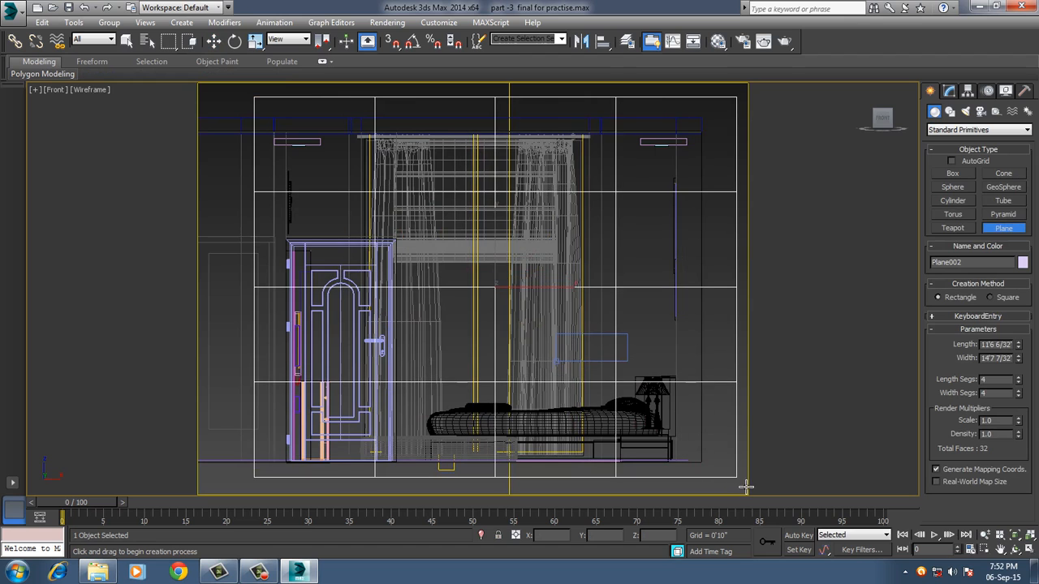
{"action": "right_click", "coordinate": [653, 410]}
In the shaded perspective view, move the new plane along Y to about 32'11", outside the room's window wall.
{"action": "key", "text": "p"}
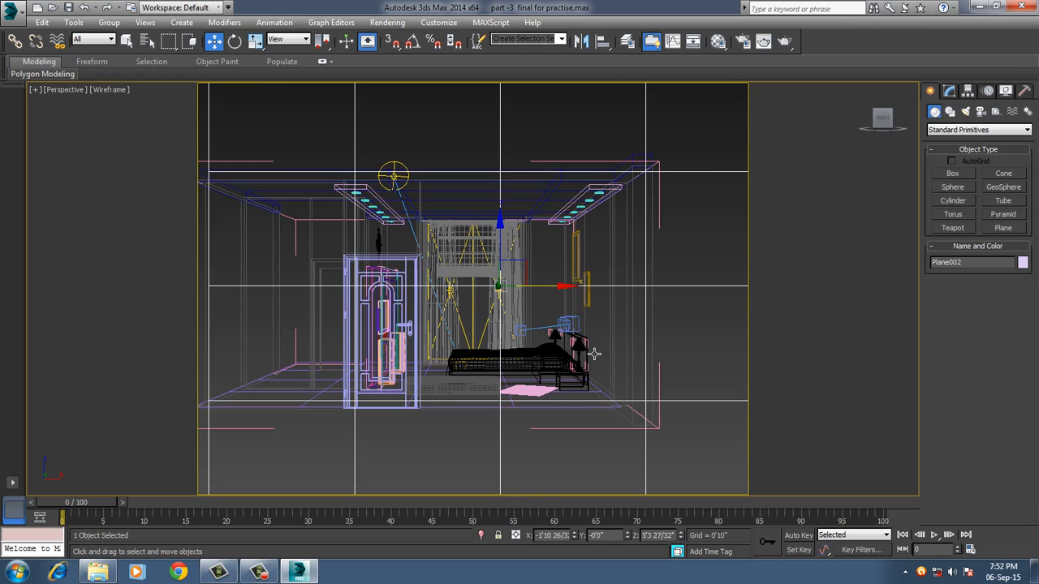
{"action": "mouse_move", "coordinate": [591, 353]}
{"action": "middle_mouse_down", "text": "alt"}
{"action": "mouse_move", "coordinate": [530, 389]}
{"action": "mouse_move", "coordinate": [579, 369]}
{"action": "mouse_move", "coordinate": [625, 384]}
{"action": "mouse_move", "coordinate": [663, 369]}
{"action": "mouse_move", "coordinate": [434, 376]}
{"action": "middle_mouse_up", "text": "alt"}
{"action": "scroll", "coordinate": [579, 365], "scroll_direction": "down", "scroll_amount": 6}
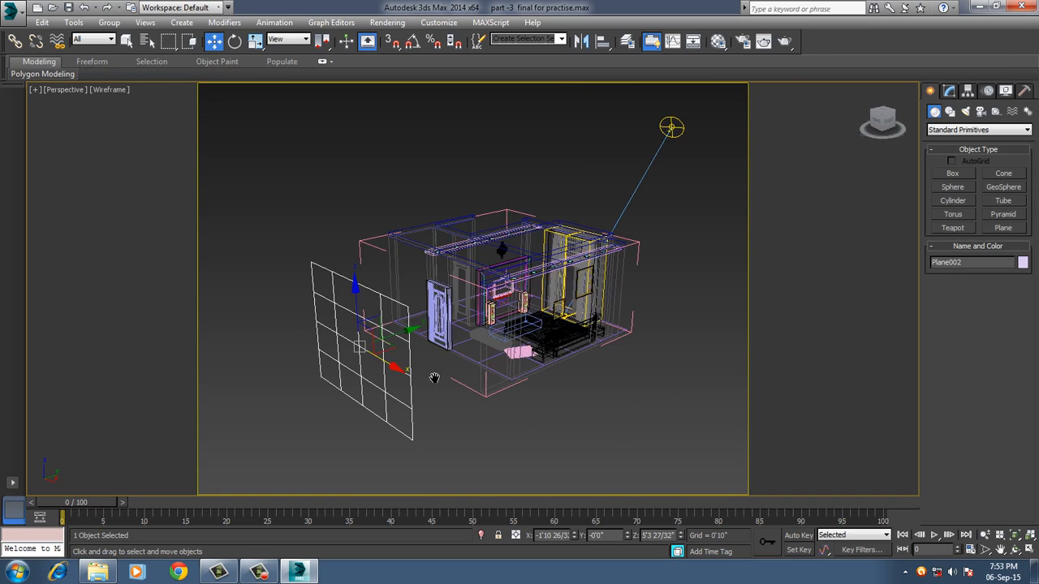
{"action": "key", "text": "F3"}
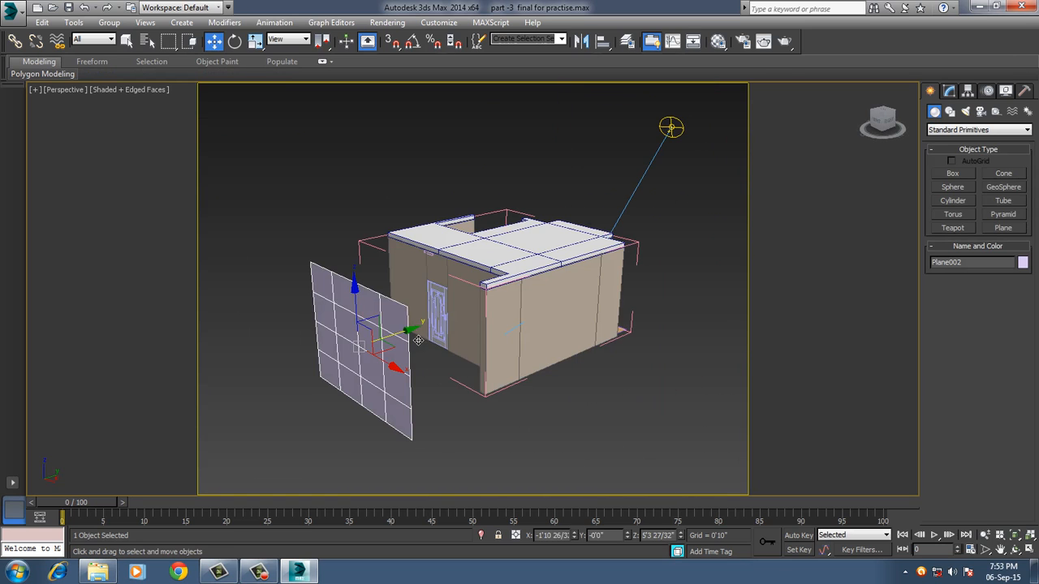
{"action": "left_click_drag", "start_coordinate": [420, 341], "coordinate": [657, 262]}
{"action": "scroll", "coordinate": [629, 312], "scroll_direction": "up", "scroll_amount": 1}
{"action": "middle_click_drag", "start_coordinate": [629, 311], "coordinate": [559, 303], "text": "alt"}
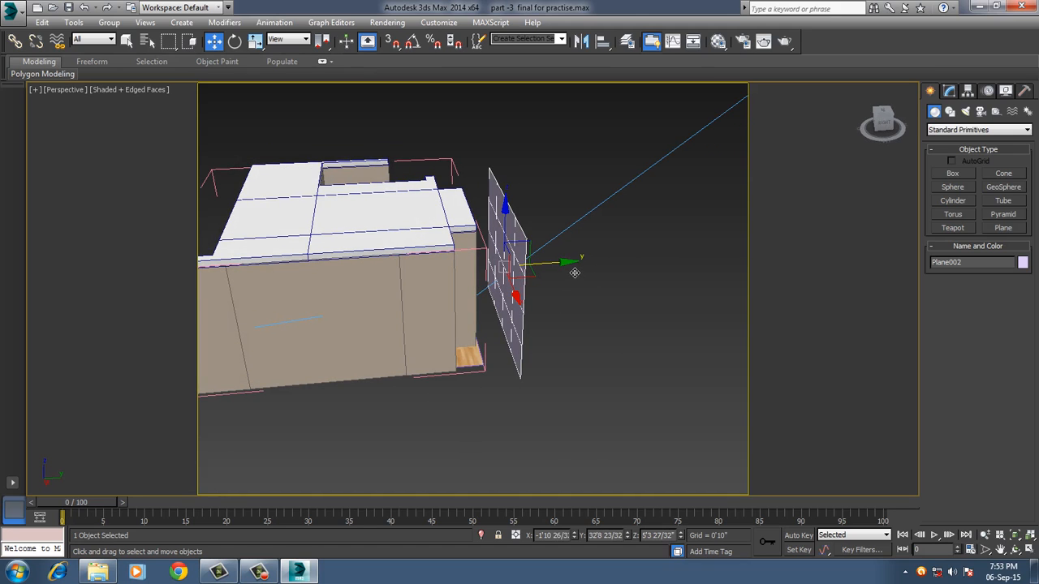
{"action": "left_click_drag", "start_coordinate": [574, 273], "coordinate": [579, 273]}
{"action": "middle_click_drag", "start_coordinate": [543, 323], "coordinate": [552, 336], "text": "alt"}
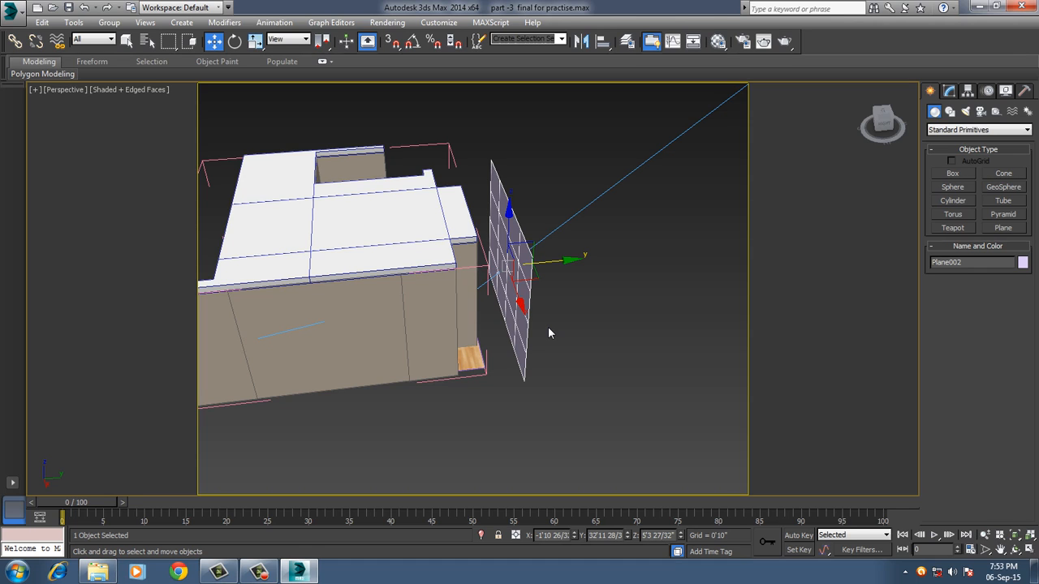
{"action": "middle_click_drag", "start_coordinate": [568, 322], "coordinate": [635, 306], "text": "alt"}
Isolate the plane and apply a TurboSmooth modifier to it.
{"action": "key", "text": "alt+q"}
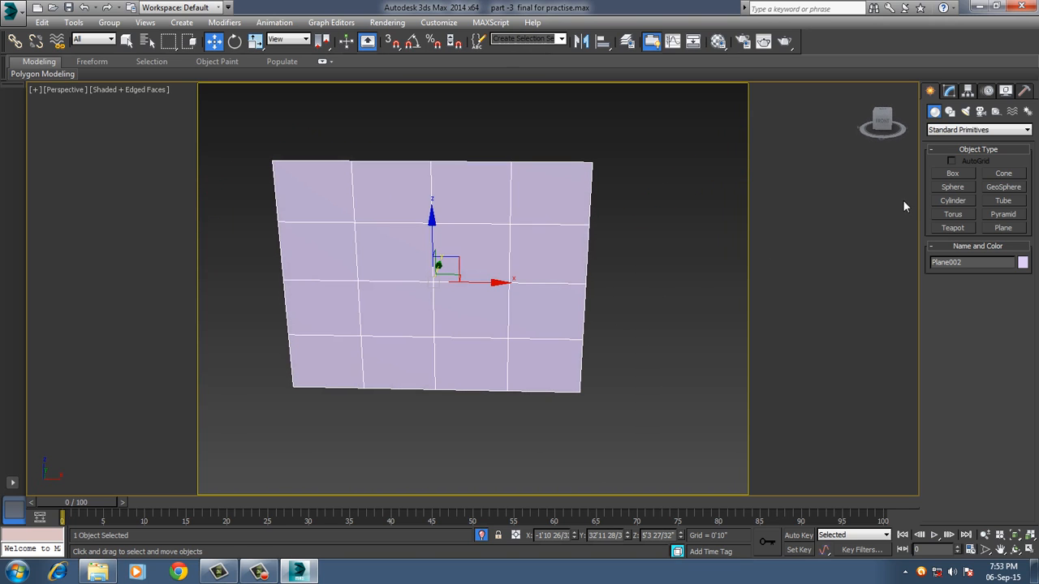
{"action": "left_click", "coordinate": [951, 91]}
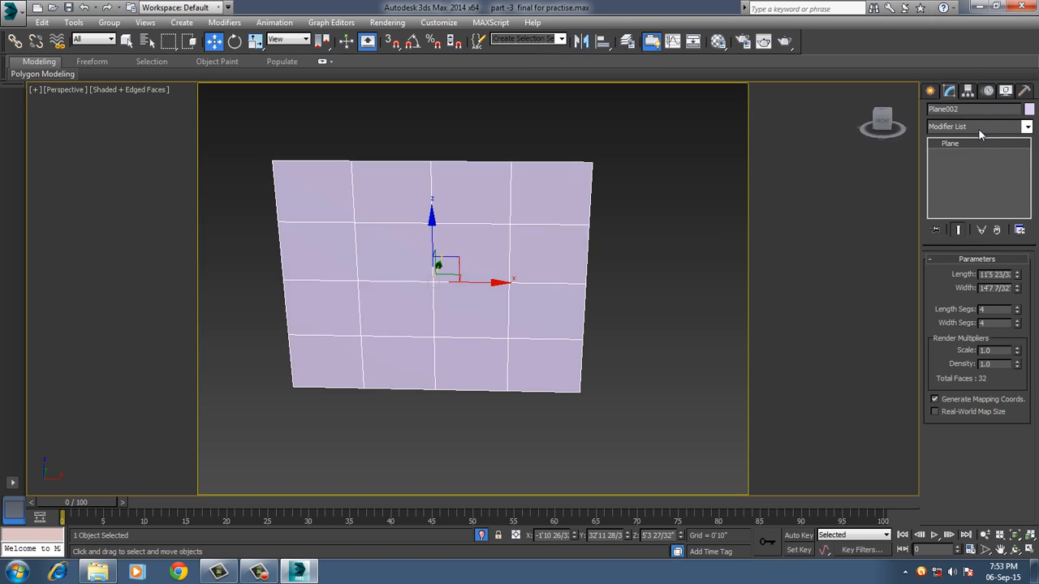
{"action": "left_click", "coordinate": [978, 128]}
{"action": "key", "text": "t"}
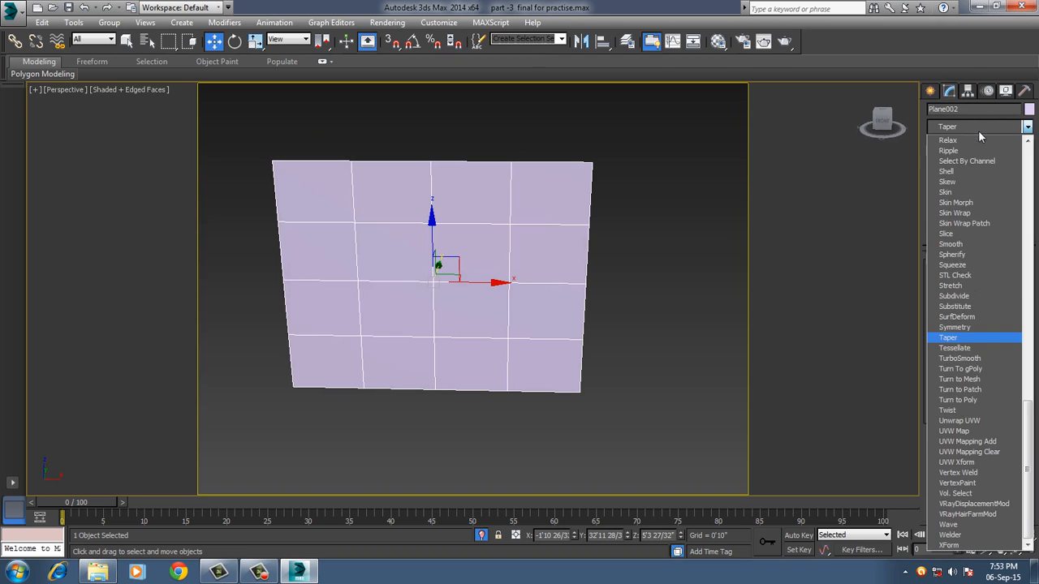
{"action": "left_click", "coordinate": [971, 359]}
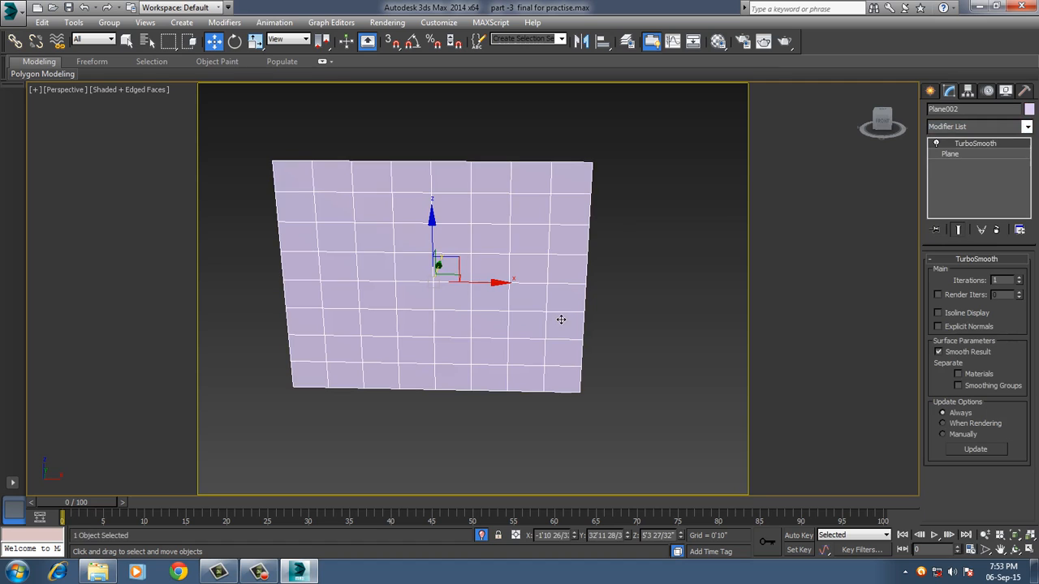
Change the unused 03 - Default material from Standard to VRayMtl.
{"action": "key", "text": "m"}
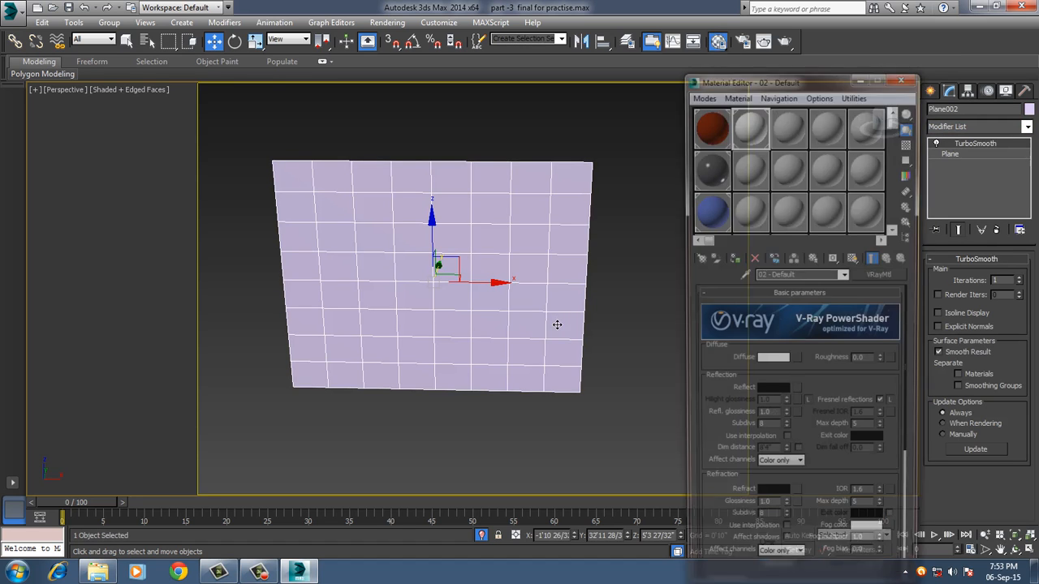
{"action": "left_click", "coordinate": [785, 126]}
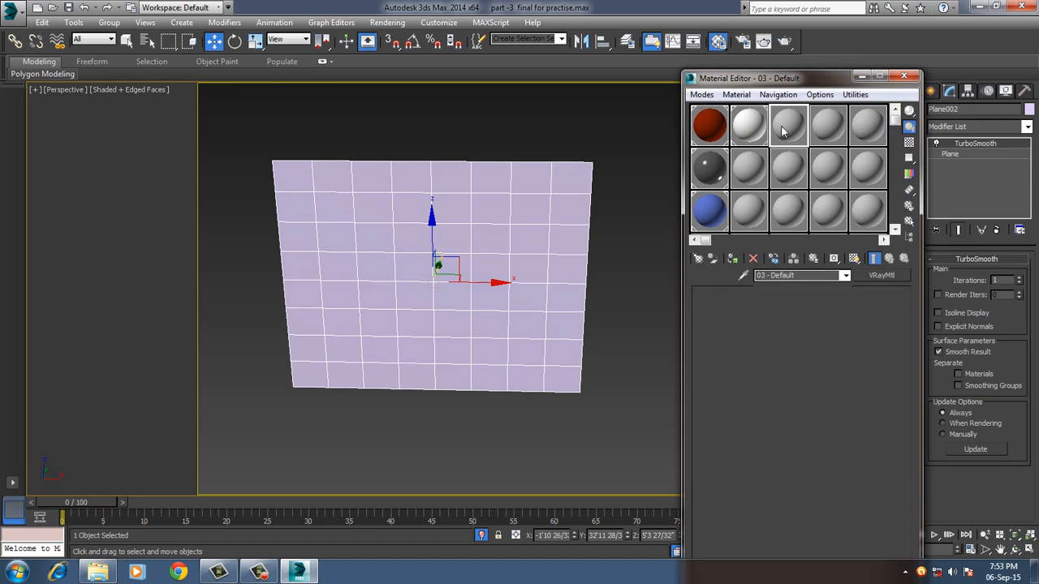
{"action": "left_click", "coordinate": [880, 275]}
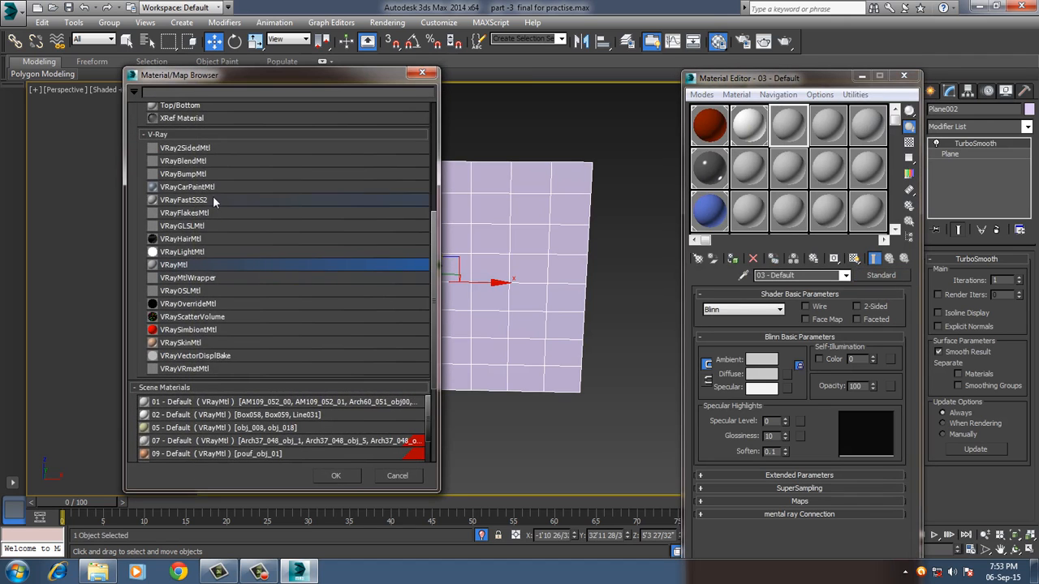
{"action": "scroll", "coordinate": [226, 197], "scroll_direction": "up", "scroll_amount": 3}
{"action": "scroll", "coordinate": [204, 308], "scroll_direction": "down", "scroll_amount": 2}
{"action": "double_click", "coordinate": [199, 282]}
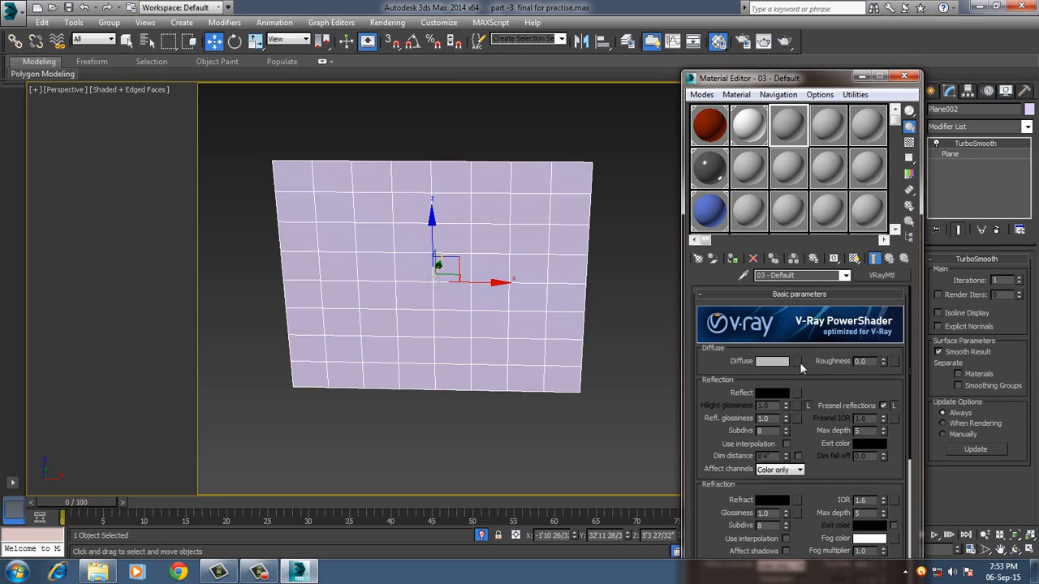
Load the city skyline image 8ffffad8a722098c6c723efc9169fac3 as the 03 - Default material's diffuse bitmap.
{"action": "left_click", "coordinate": [799, 362]}
{"action": "scroll", "coordinate": [268, 166], "scroll_direction": "up", "scroll_amount": 5}
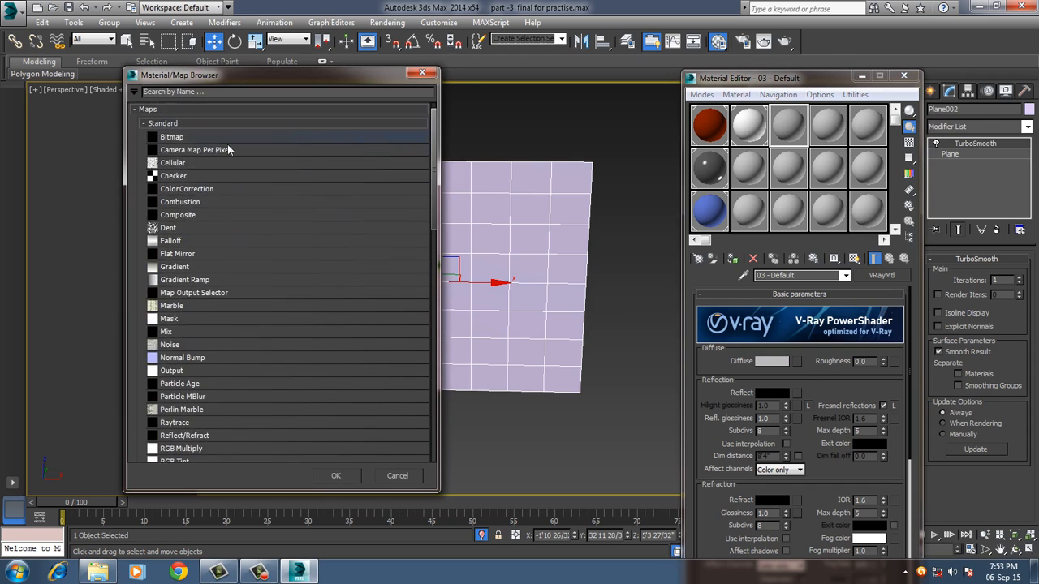
{"action": "scroll", "coordinate": [219, 148], "scroll_direction": "up", "scroll_amount": 1}
{"action": "double_click", "coordinate": [202, 154]}
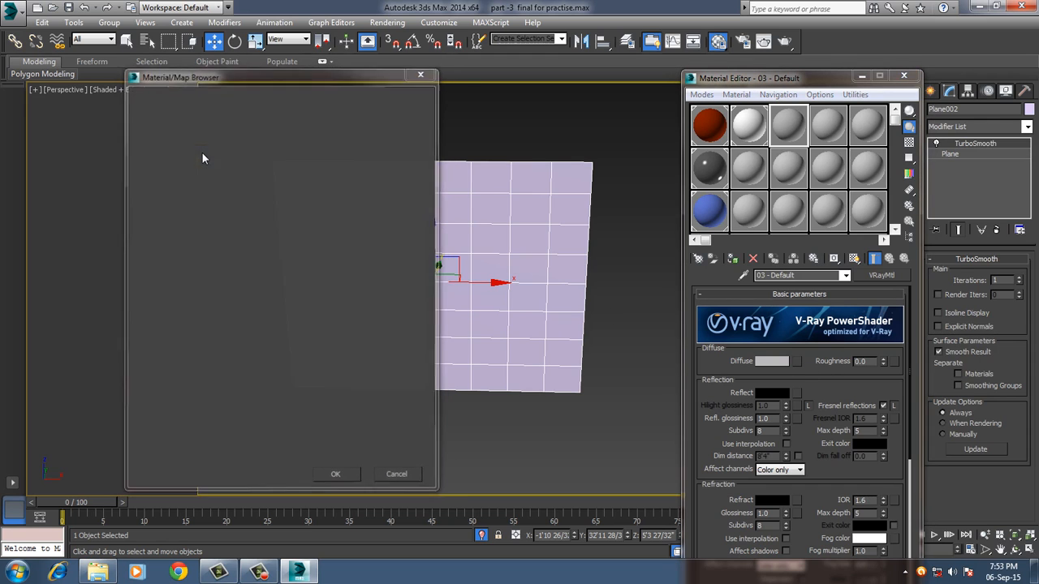
{"action": "left_click", "coordinate": [126, 112]}
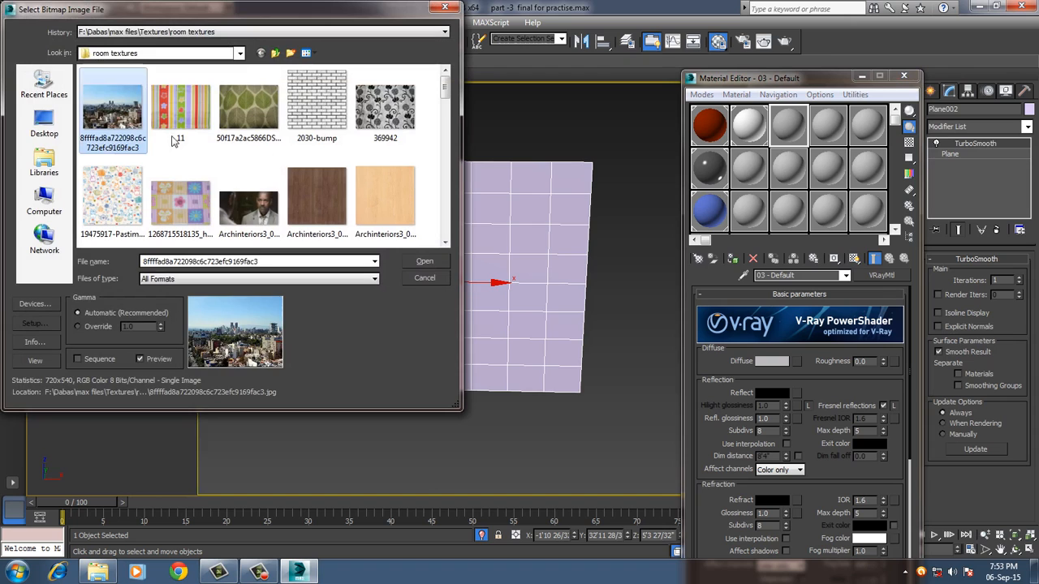
{"action": "left_click", "coordinate": [423, 260]}
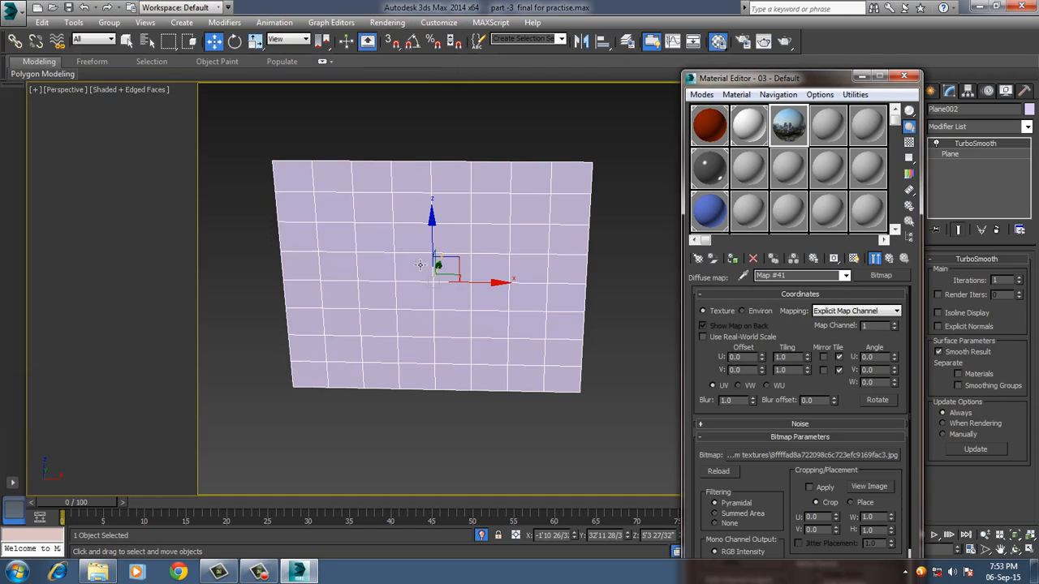
Assign the skyline material to the isolated plane and display its texture in the viewport.
{"action": "left_click", "coordinate": [853, 258]}
{"action": "middle_click_drag", "start_coordinate": [549, 397], "coordinate": [509, 383], "text": "alt"}
{"action": "left_click", "coordinate": [732, 260]}
{"action": "scroll", "coordinate": [507, 393], "scroll_direction": "down", "scroll_amount": 2}
{"action": "scroll", "coordinate": [507, 394], "scroll_direction": "up", "scroll_amount": 1}
{"action": "scroll", "coordinate": [512, 398], "scroll_direction": "up", "scroll_amount": 2}
{"action": "scroll", "coordinate": [510, 383], "scroll_direction": "up", "scroll_amount": 3}
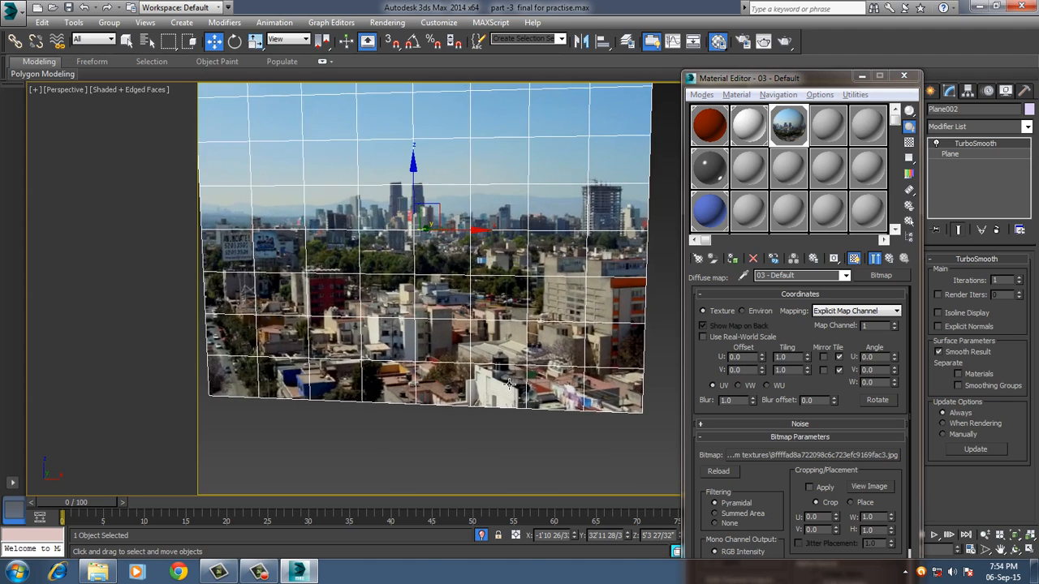
{"action": "scroll", "coordinate": [509, 383], "scroll_direction": "up", "scroll_amount": 2}
{"action": "scroll", "coordinate": [519, 381], "scroll_direction": "down", "scroll_amount": 5}
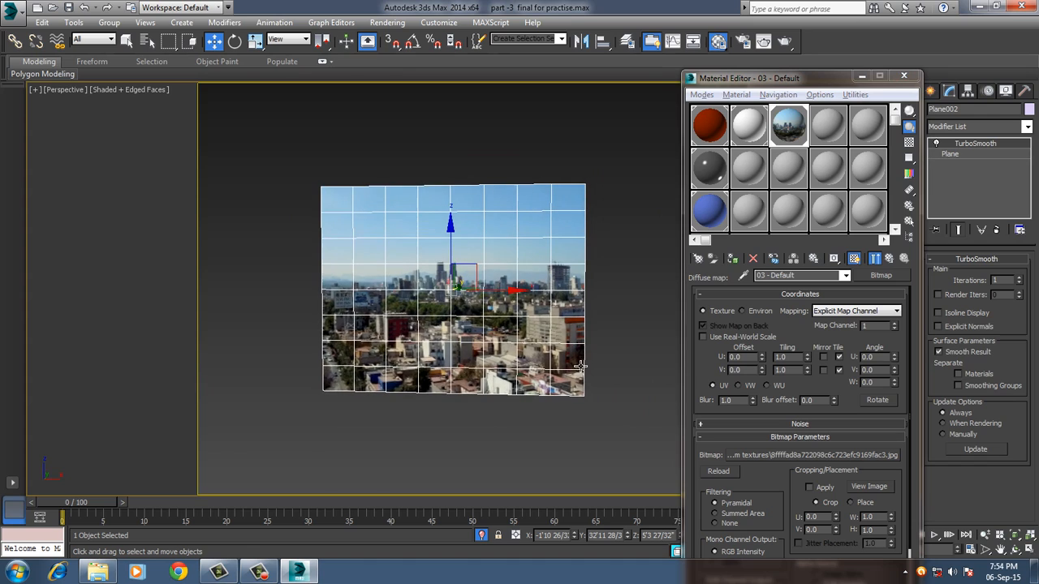
Collapse the plane's entire modifier stack into an editable mesh and close the Material Editor.
{"action": "right_click", "coordinate": [968, 146]}
{"action": "left_click", "coordinate": [917, 272]}
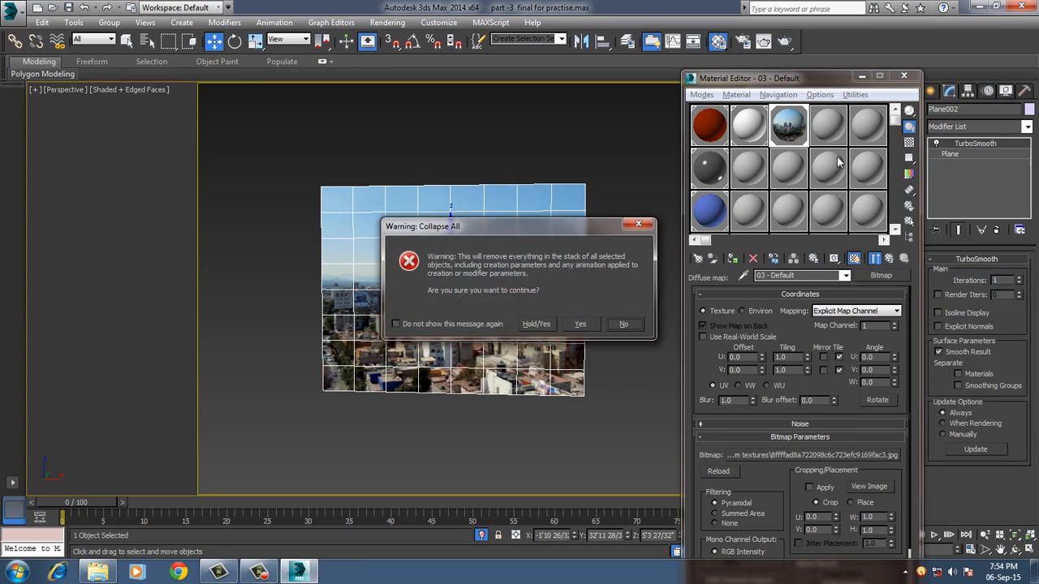
{"action": "left_click", "coordinate": [580, 324]}
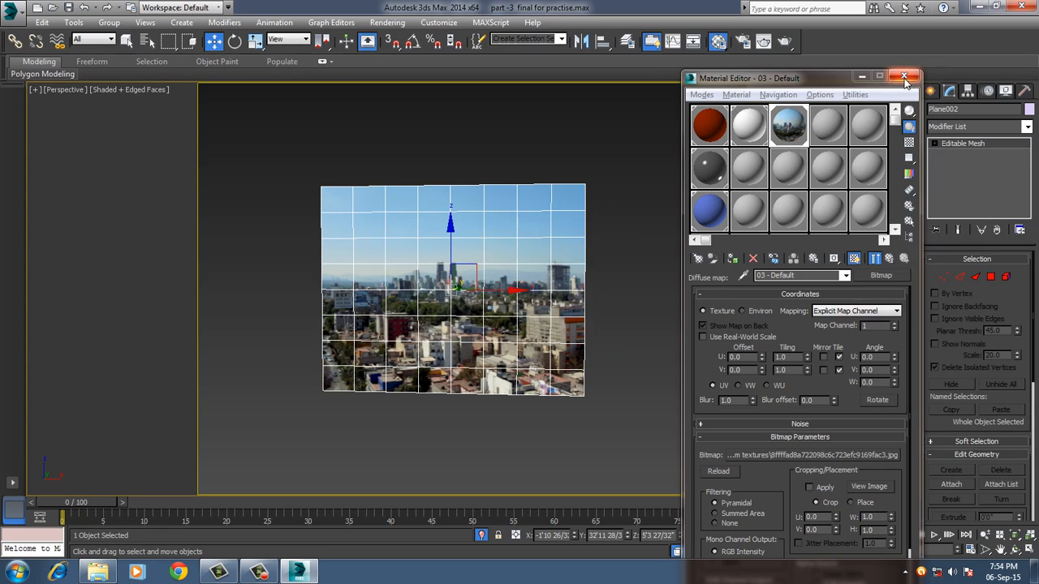
{"action": "left_click", "coordinate": [903, 75]}
Add a Bend modifier to the skyline plane, with X as the bend axis and an angle of -110.5.
{"action": "left_click", "coordinate": [972, 126]}
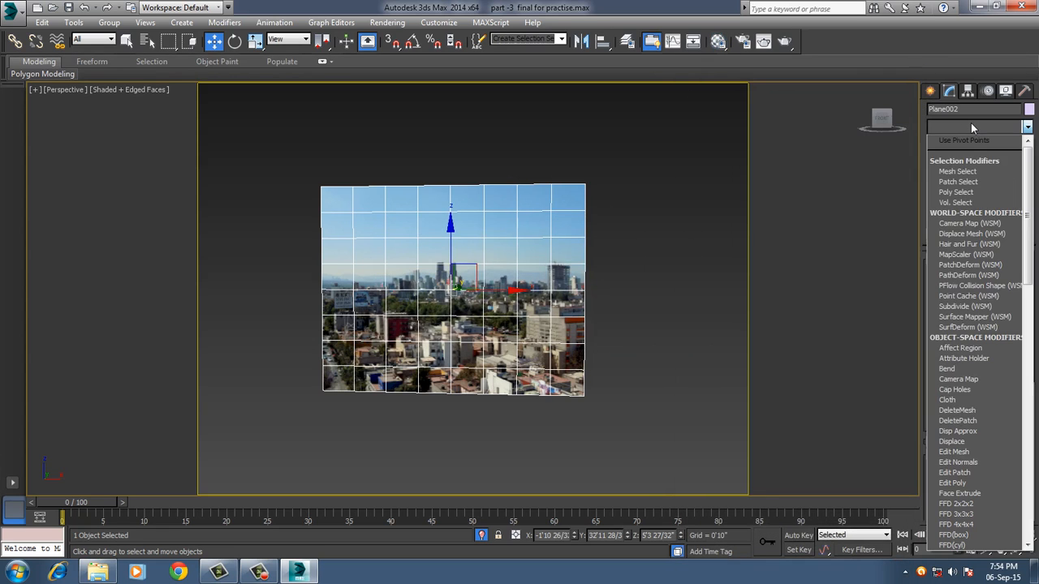
{"action": "key", "text": "b"}
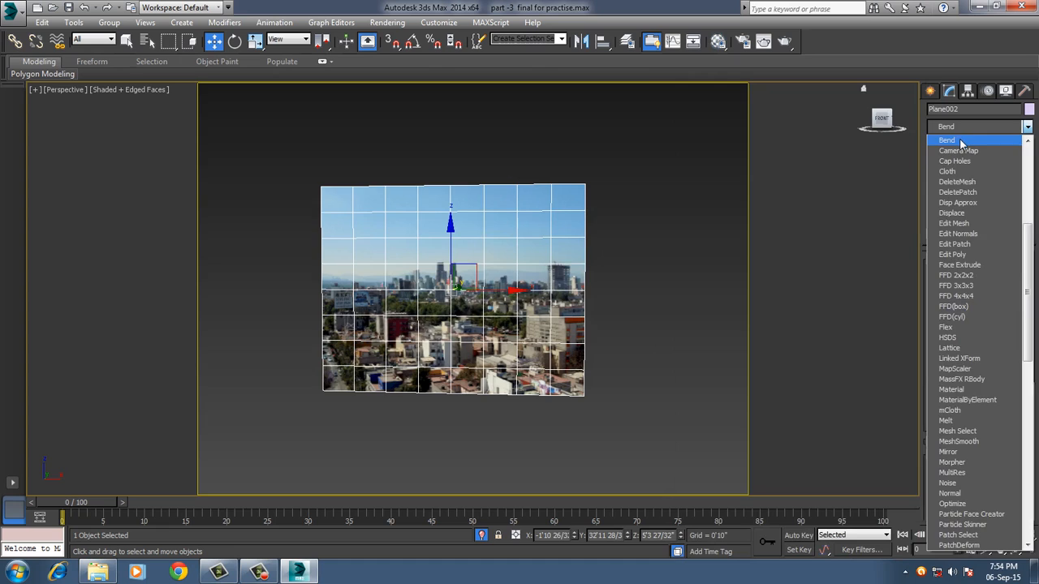
{"action": "left_click", "coordinate": [961, 141]}
{"action": "middle_click_drag", "start_coordinate": [670, 280], "coordinate": [664, 322], "text": "alt"}
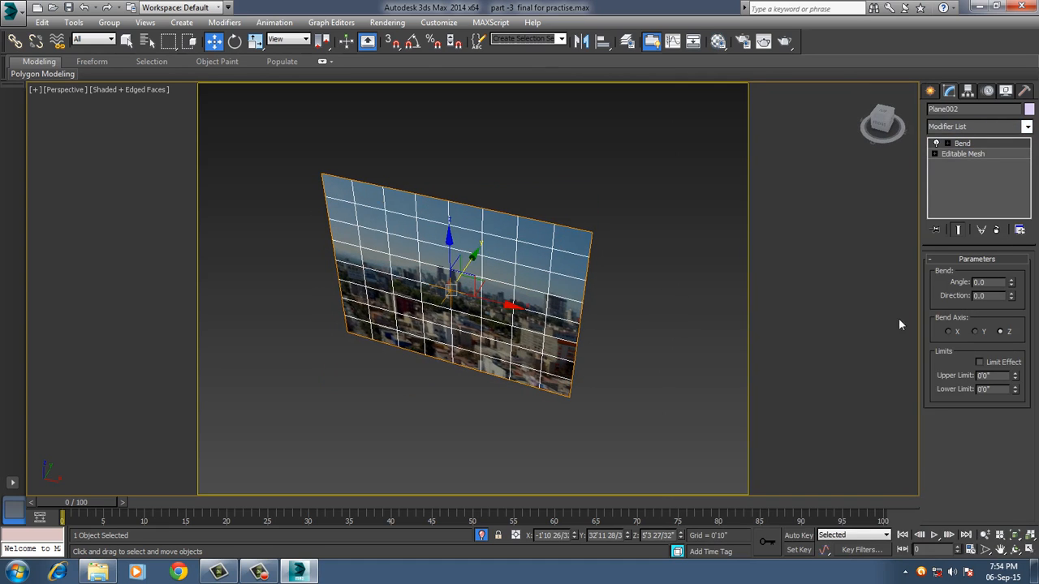
{"action": "left_click", "coordinate": [947, 331]}
{"action": "left_click_drag", "start_coordinate": [1012, 284], "coordinate": [1034, 422]}
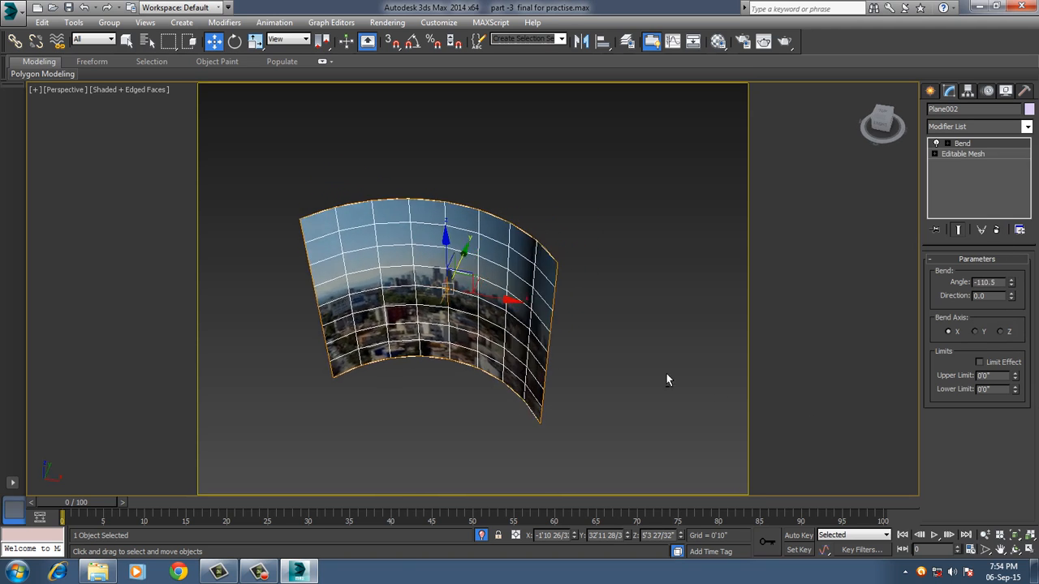
Set the skyline plane's bend angle to -121.5 and end isolation to show the full room through the VRayCam001 camera.
{"action": "middle_click_drag", "start_coordinate": [666, 380], "coordinate": [564, 357], "text": "alt"}
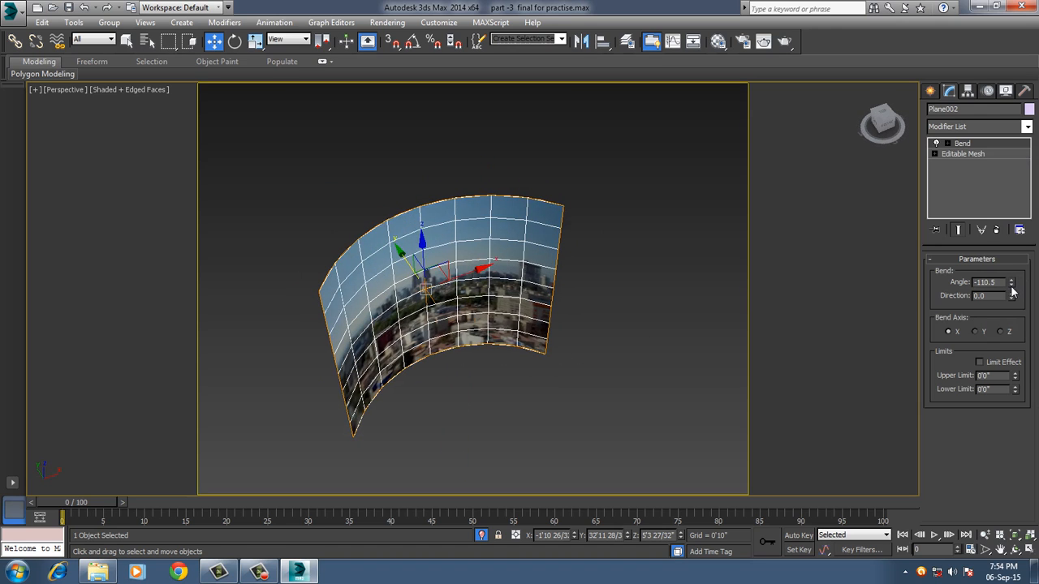
{"action": "left_click_drag", "start_coordinate": [1012, 292], "coordinate": [1012, 298]}
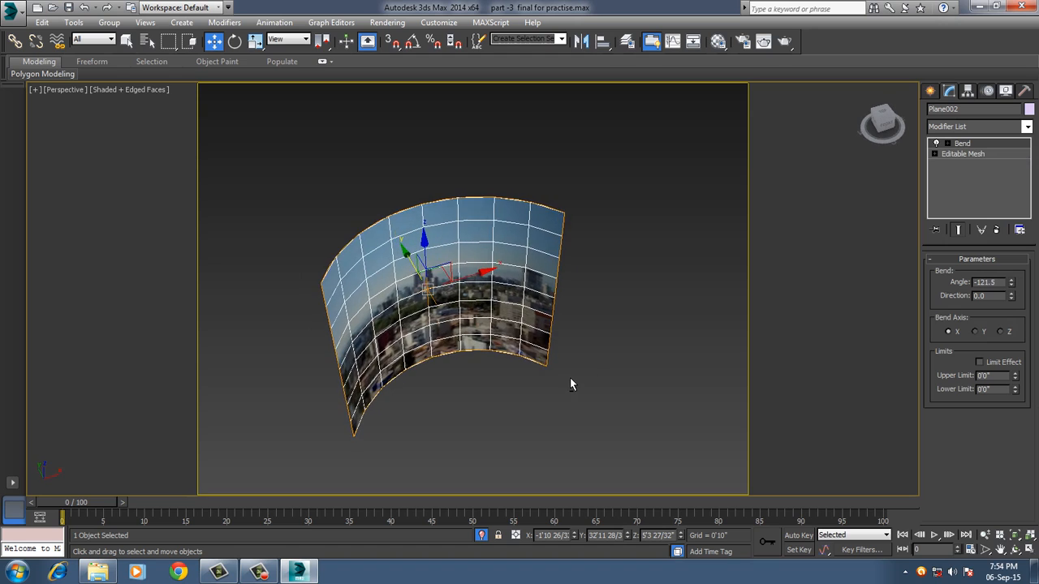
{"action": "key", "text": "c"}
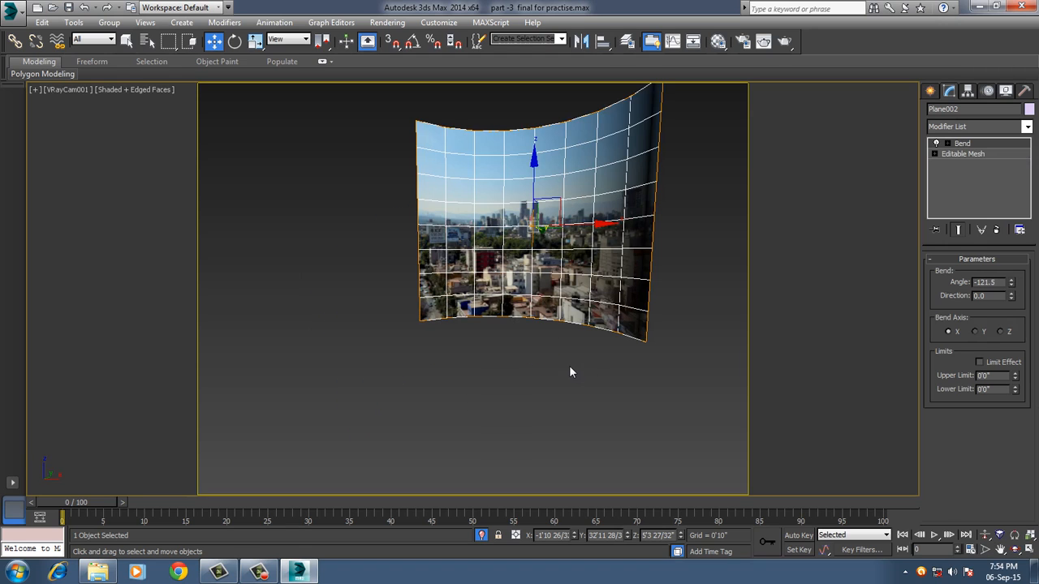
{"action": "left_click", "coordinate": [481, 536]}
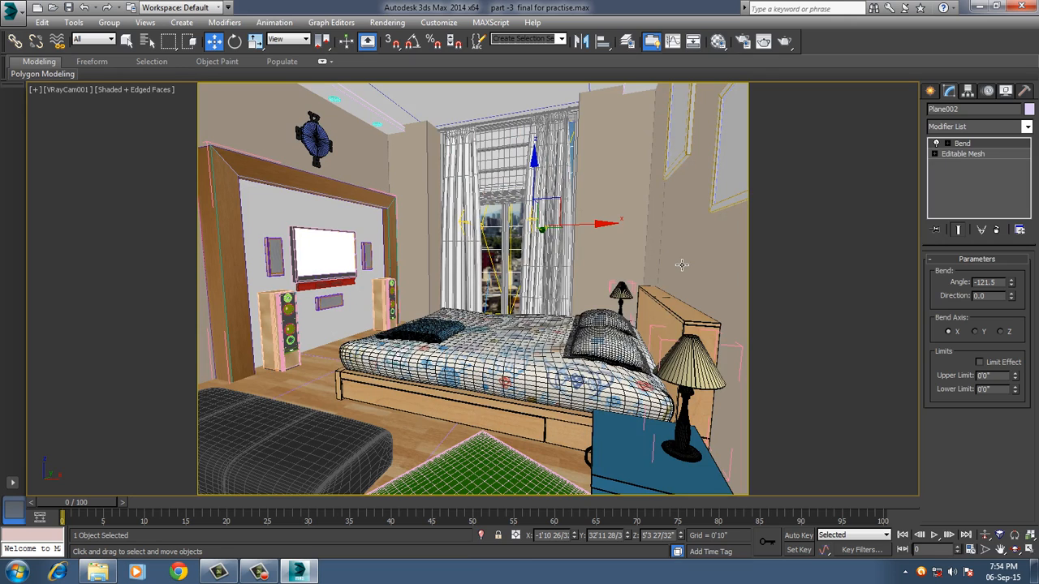
Scale the skyline plane uniformly to about 102% and move it away from the room along Y to about 33'4".
{"action": "key", "text": "r"}
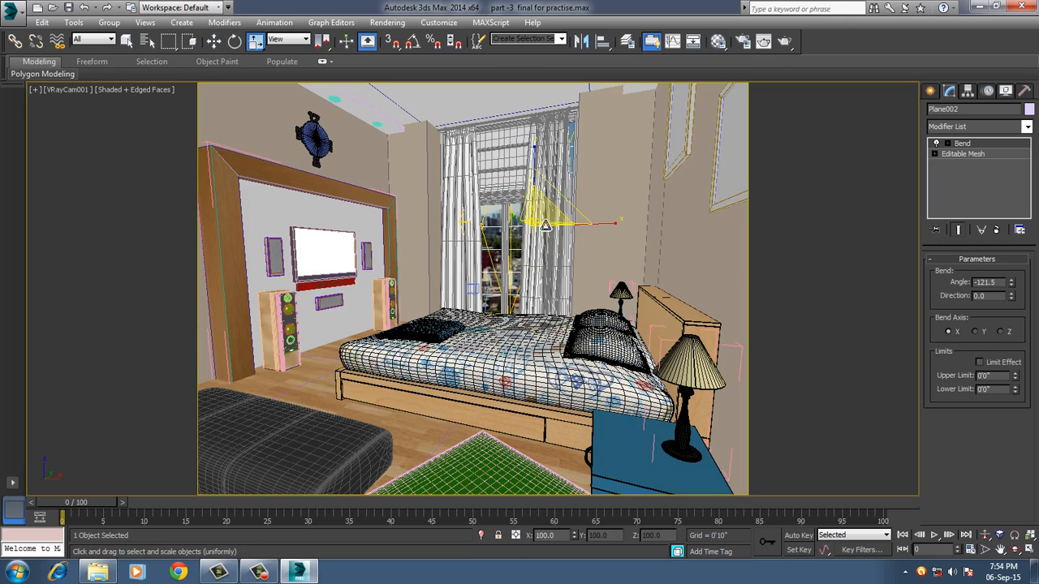
{"action": "left_click_drag", "start_coordinate": [543, 241], "coordinate": [544, 222]}
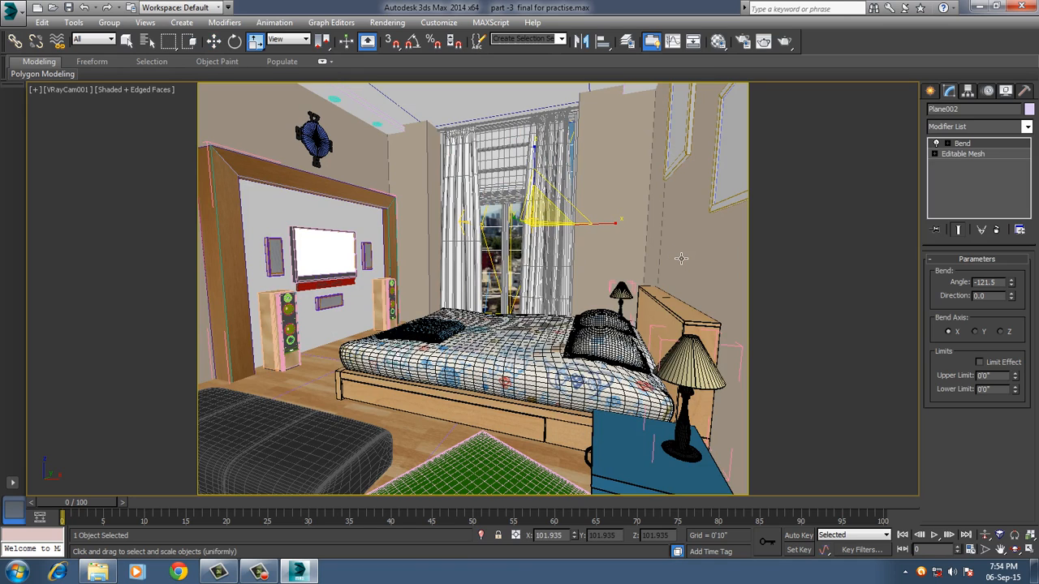
{"action": "key", "text": "p"}
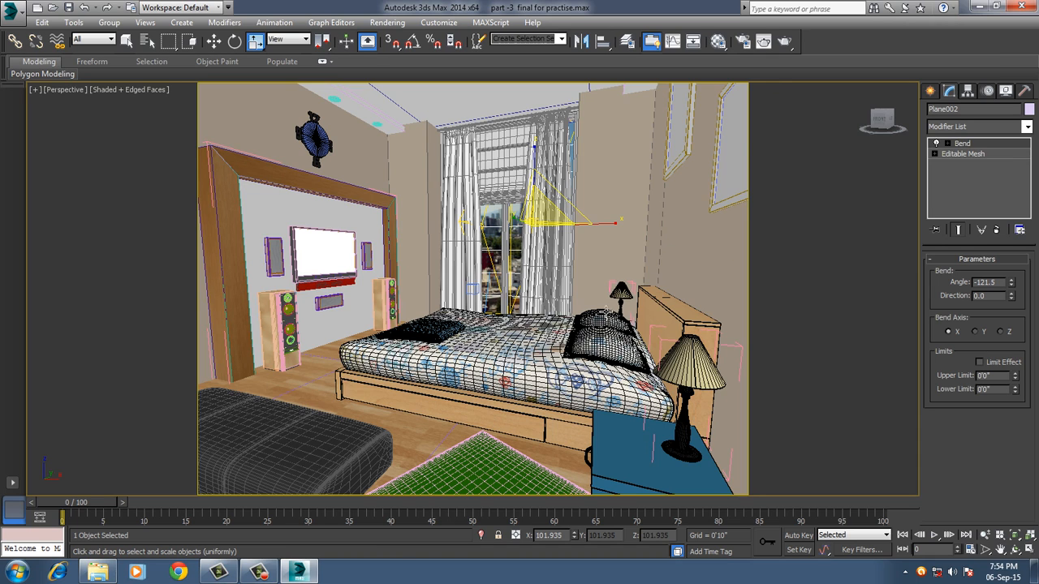
{"action": "scroll", "coordinate": [607, 314], "scroll_direction": "down", "scroll_amount": 15}
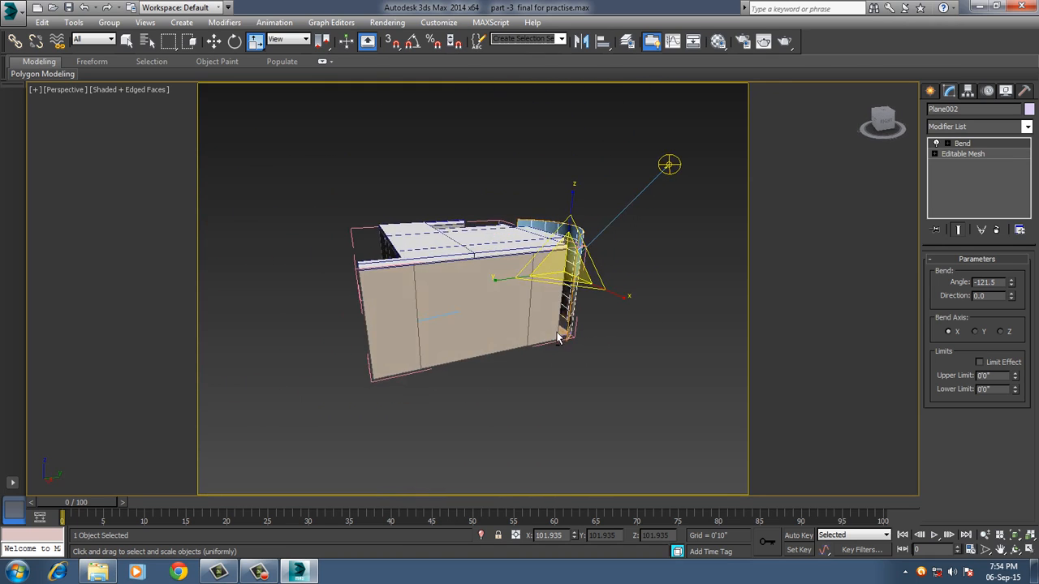
{"action": "middle_click_drag", "start_coordinate": [558, 339], "coordinate": [501, 318], "text": "alt"}
{"action": "scroll", "coordinate": [554, 347], "scroll_direction": "up", "scroll_amount": 3}
{"action": "key", "text": "w"}
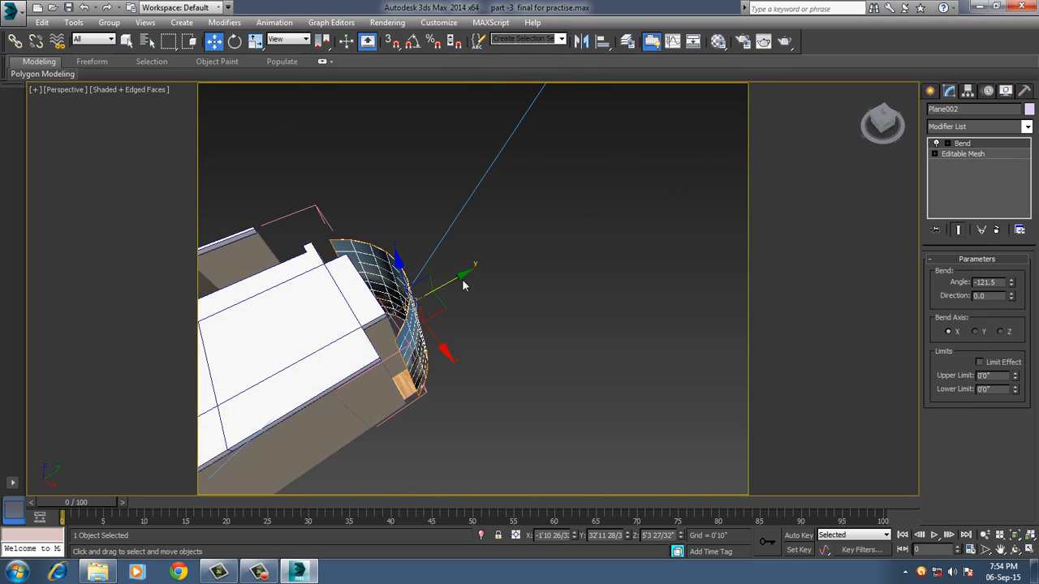
{"action": "middle_click_drag", "start_coordinate": [468, 286], "coordinate": [527, 298], "text": "alt"}
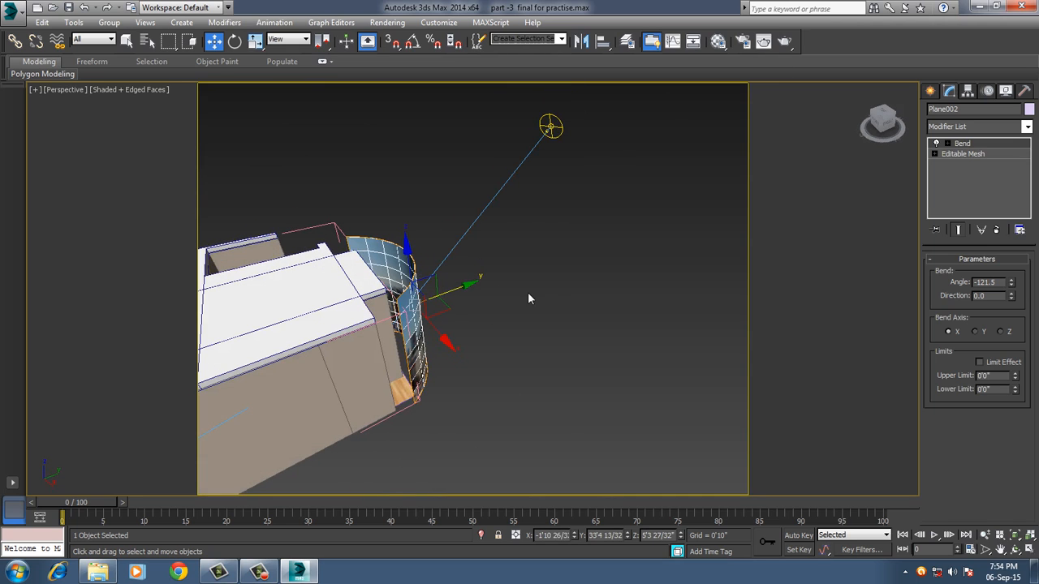
{"action": "left_click", "coordinate": [557, 290]}
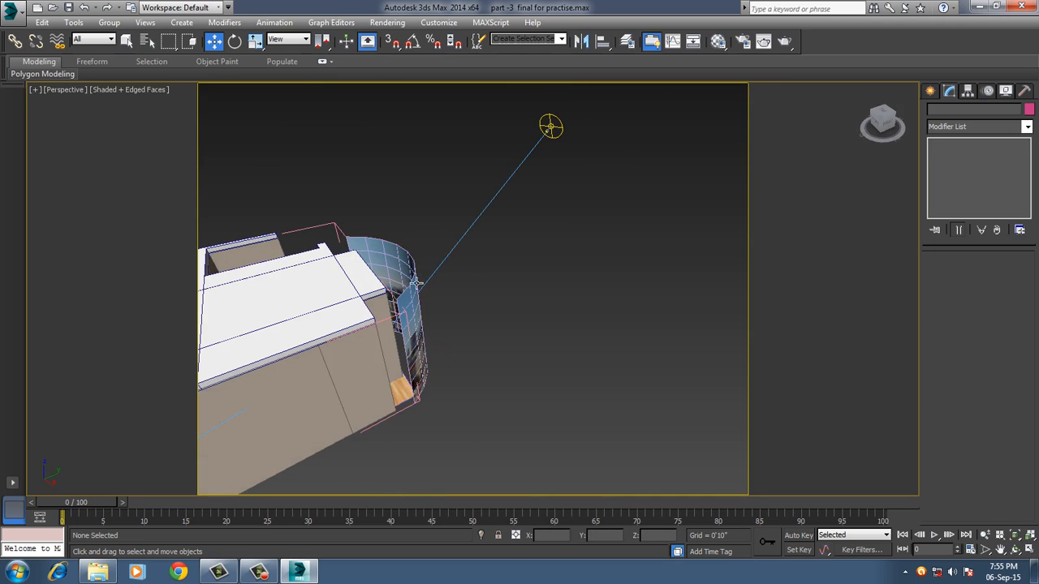
{"action": "left_click", "coordinate": [396, 262]}
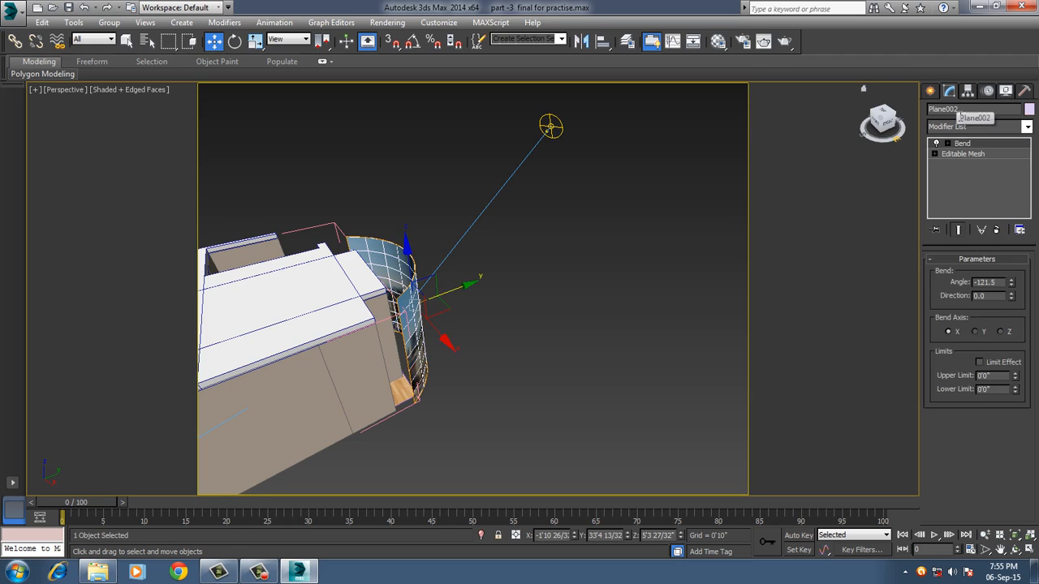
Exclude Plane002 from both the illumination and shadow casting of the VRaySun001 light.
{"action": "left_click", "coordinate": [561, 142]}
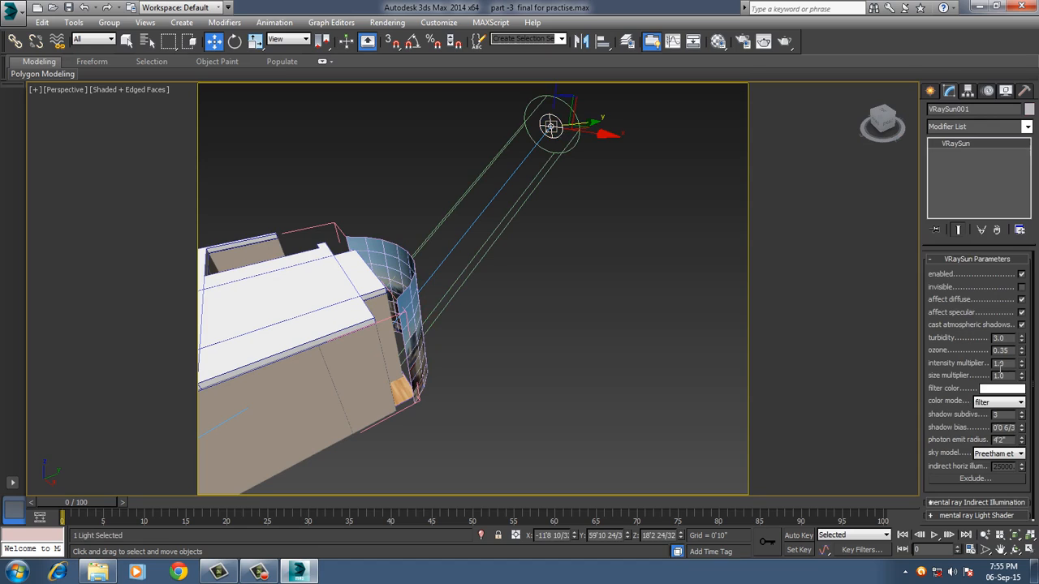
{"action": "left_click_drag", "start_coordinate": [972, 355], "coordinate": [972, 353]}
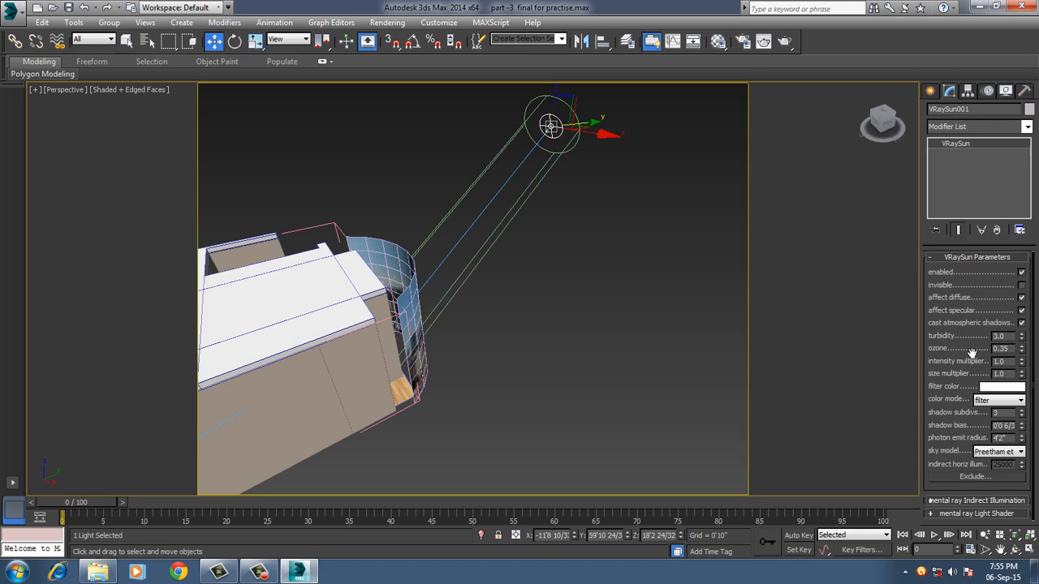
{"action": "left_click", "coordinate": [974, 476]}
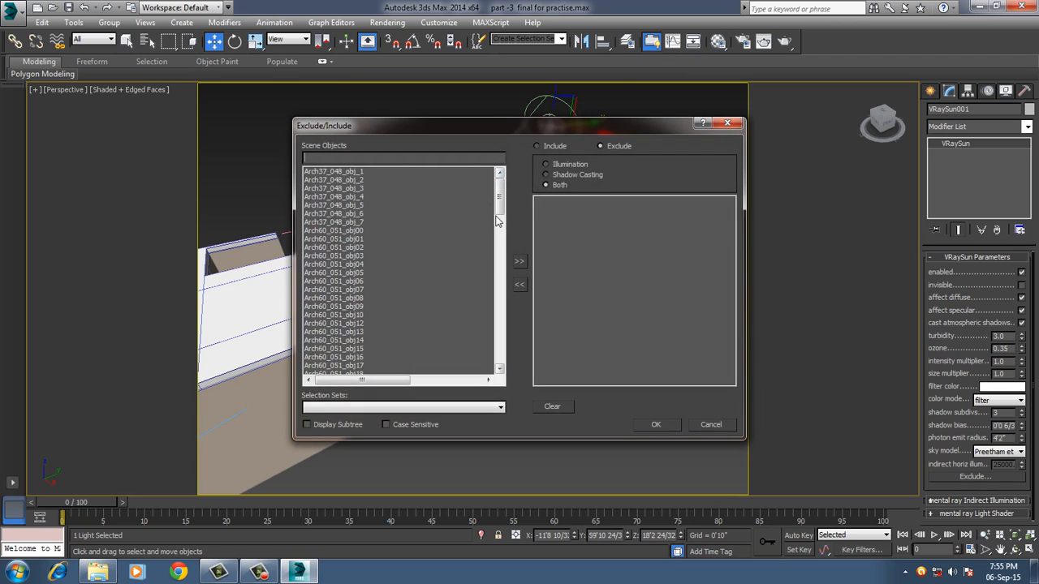
{"action": "scroll", "coordinate": [347, 300], "scroll_direction": "down", "scroll_amount": 4}
{"action": "left_click", "coordinate": [348, 299]}
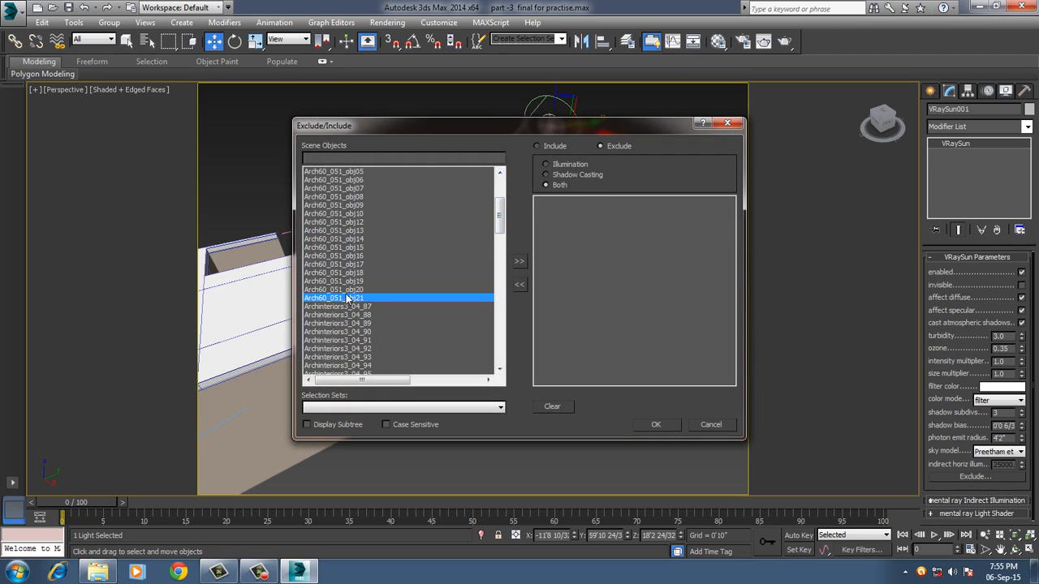
{"action": "key", "text": "l"}
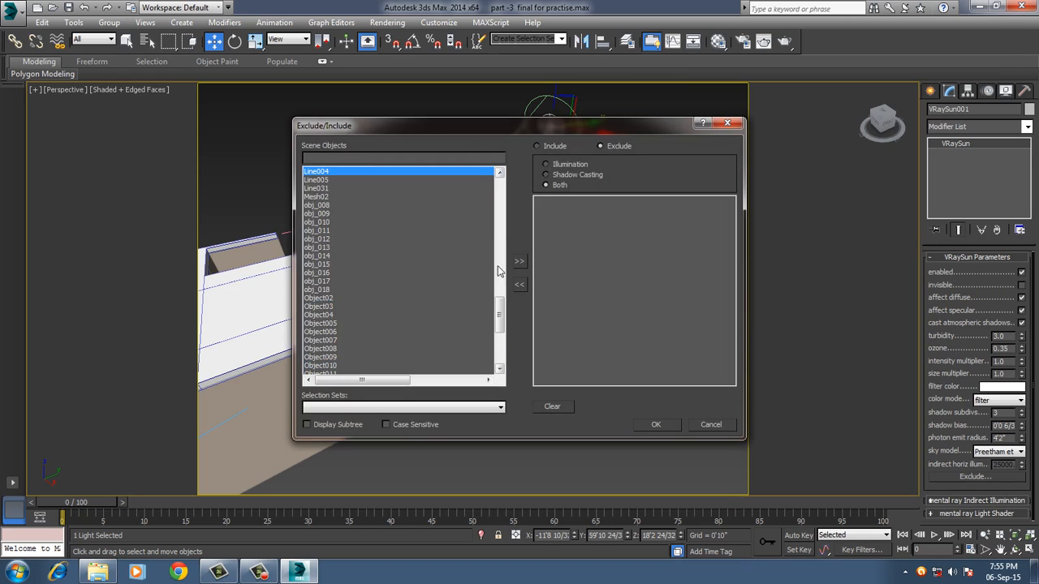
{"action": "left_click_drag", "start_coordinate": [498, 307], "coordinate": [491, 353]}
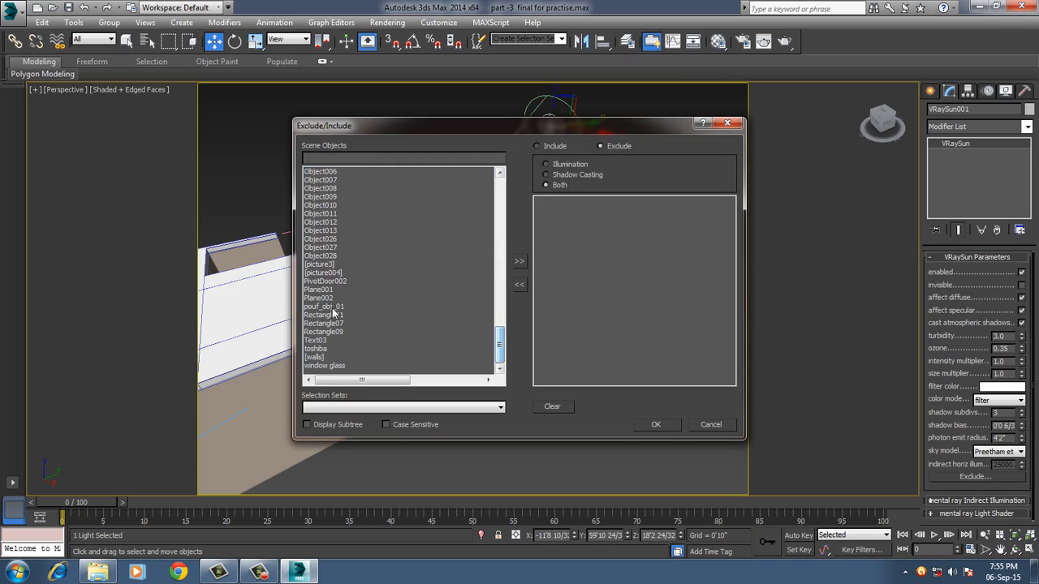
{"action": "left_click", "coordinate": [320, 299]}
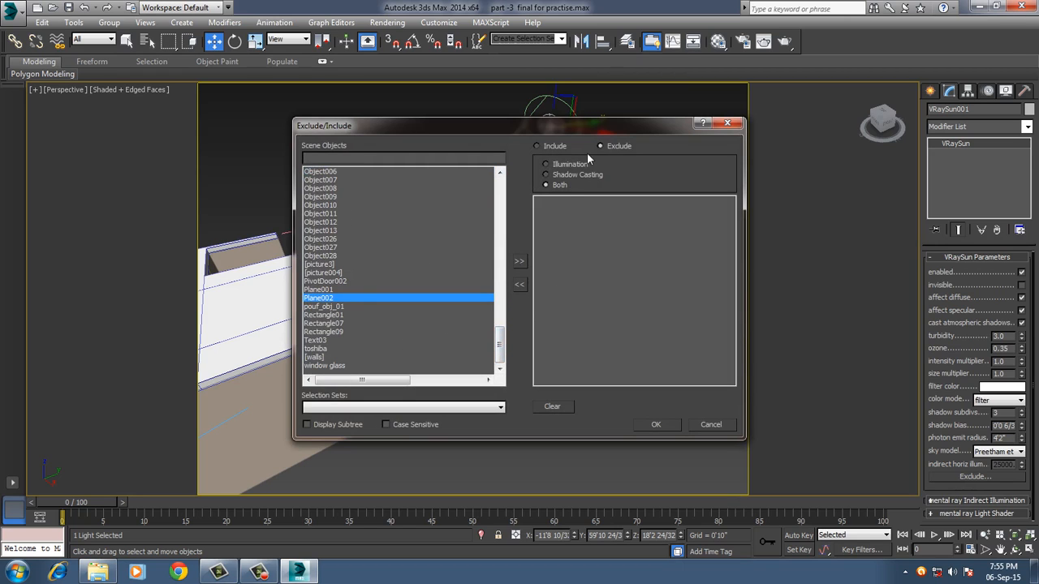
{"action": "left_click", "coordinate": [519, 263]}
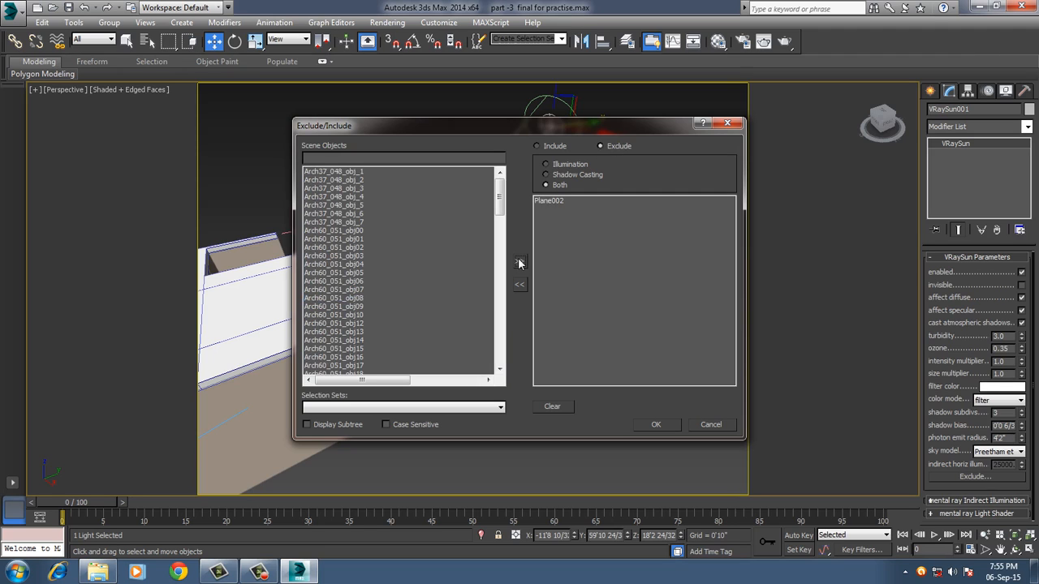
{"action": "left_click", "coordinate": [655, 426]}
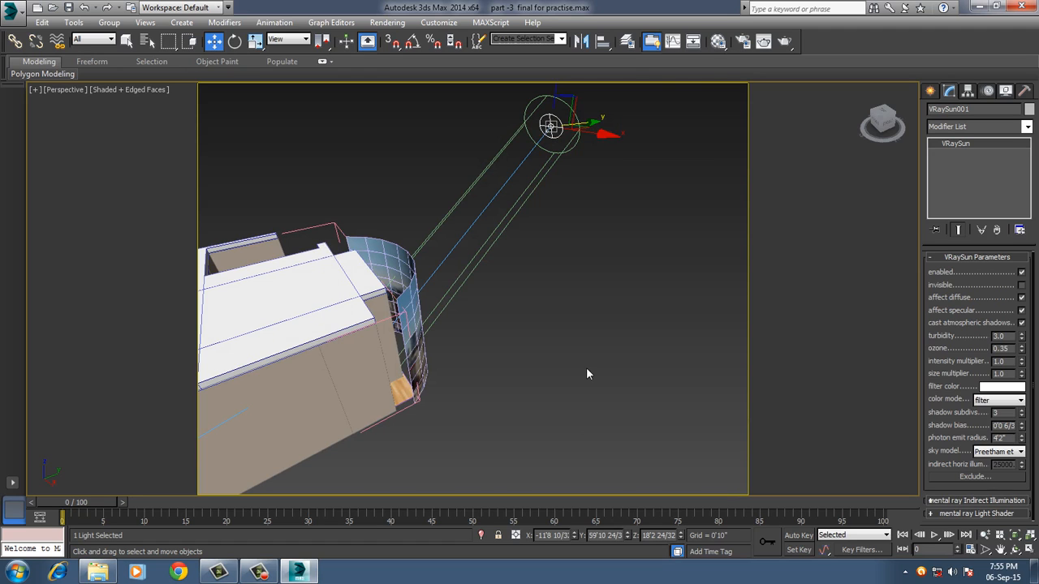
Sample the wooden TV wall frame's material into the empty 04 - Default slot and assign it to the casement window.
{"action": "key", "text": "c"}
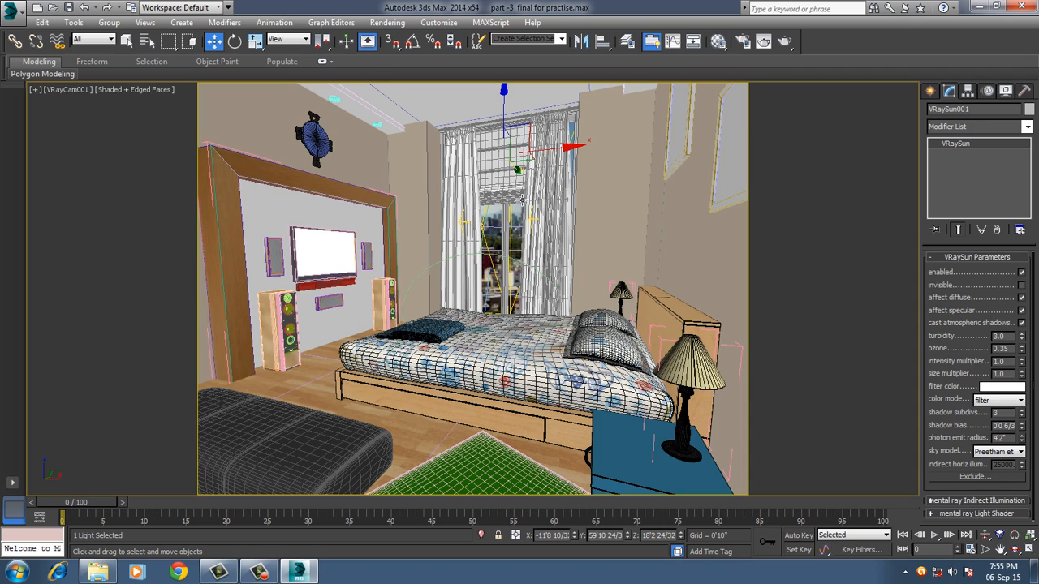
{"action": "left_click", "coordinate": [514, 225]}
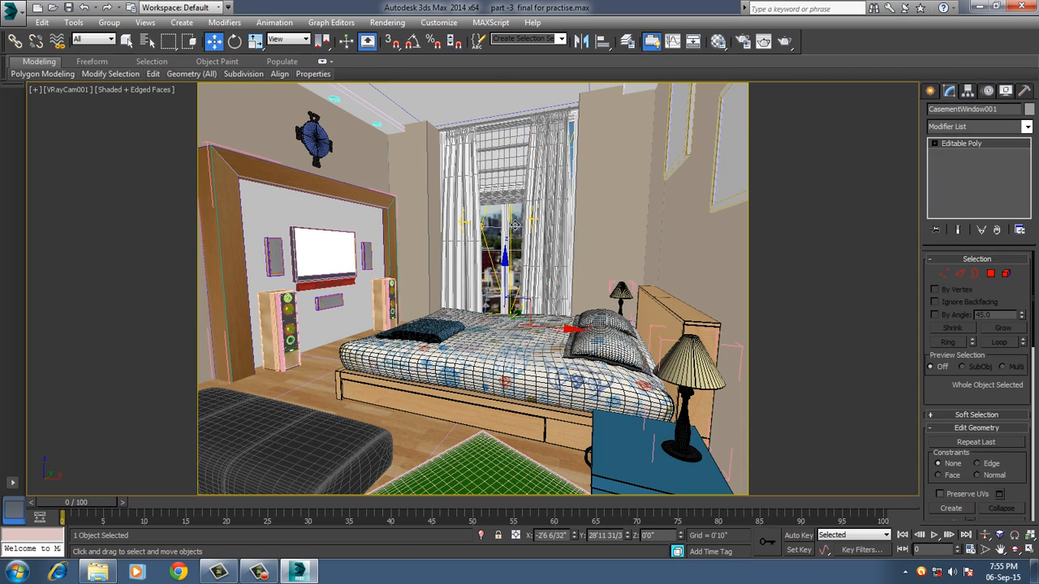
{"action": "key", "text": "m"}
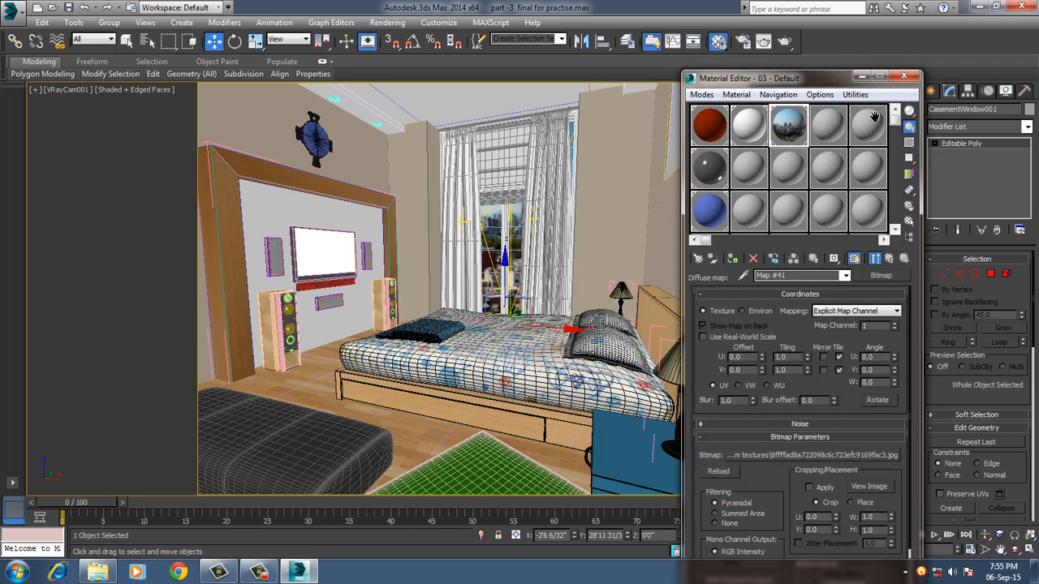
{"action": "left_click", "coordinate": [736, 94]}
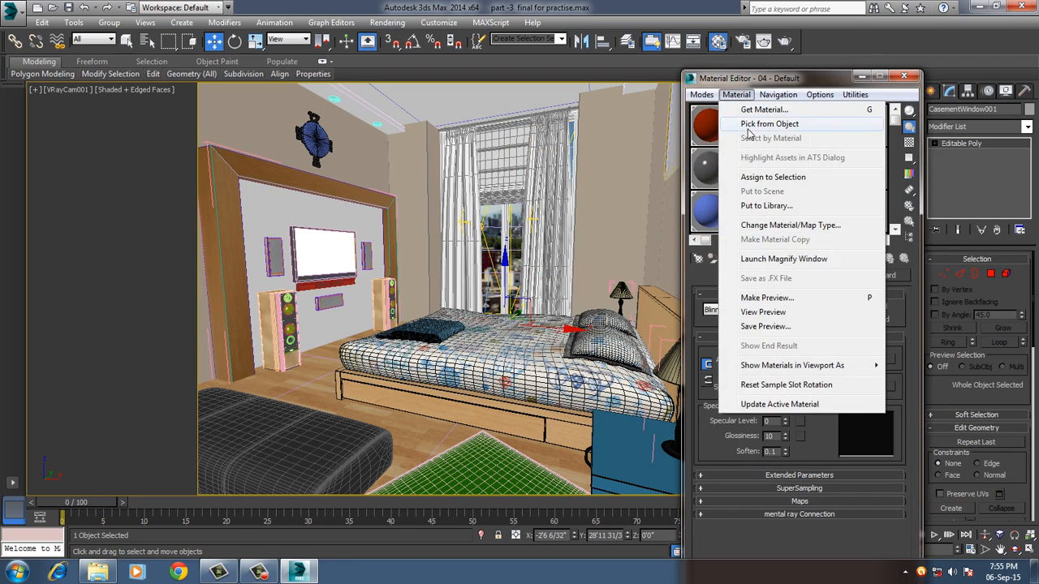
{"action": "left_click", "coordinate": [753, 123]}
{"action": "left_click", "coordinate": [235, 251]}
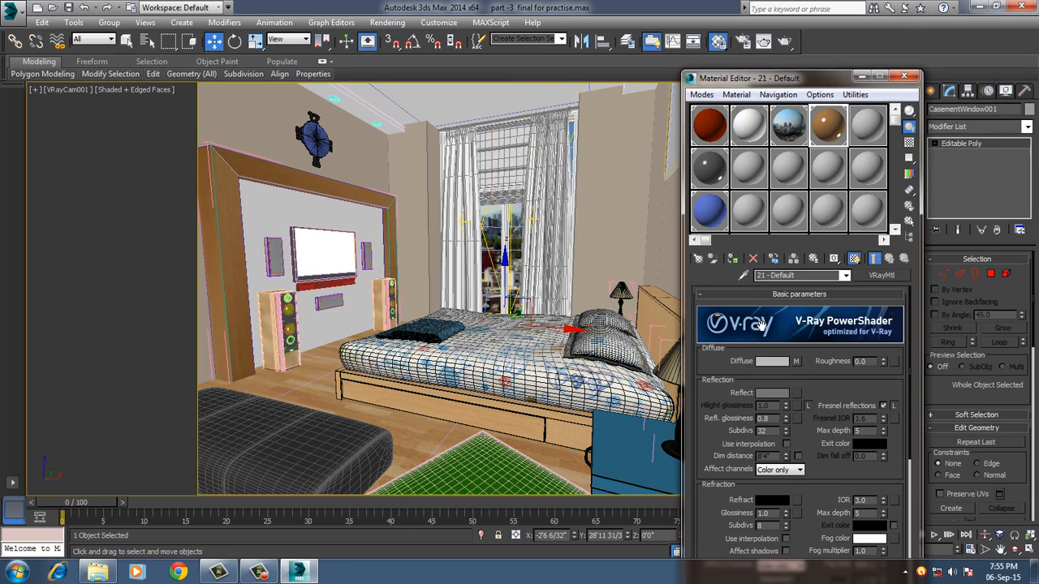
{"action": "left_click", "coordinate": [764, 418]}
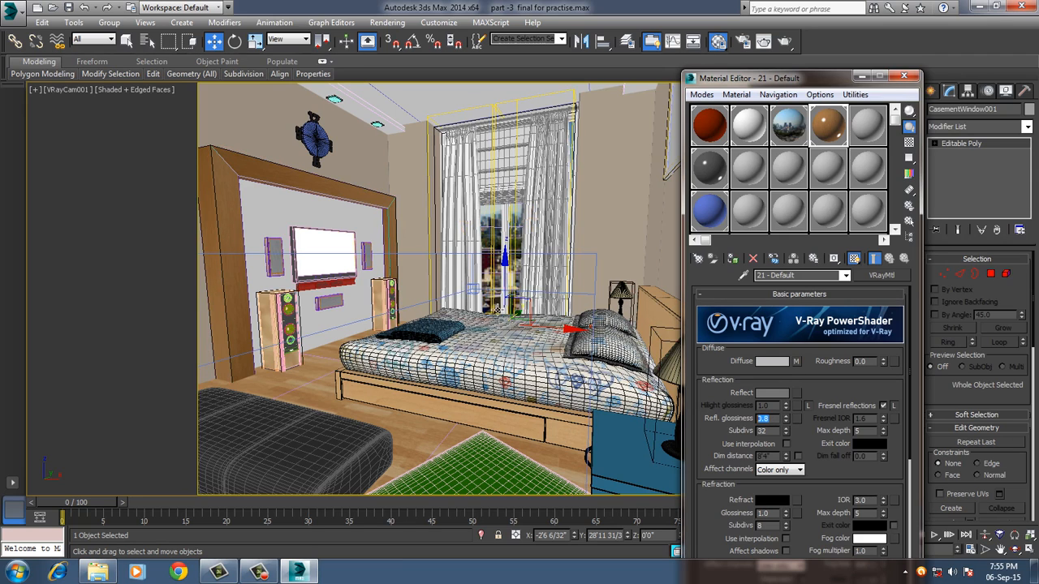
{"action": "left_click", "coordinate": [732, 258]}
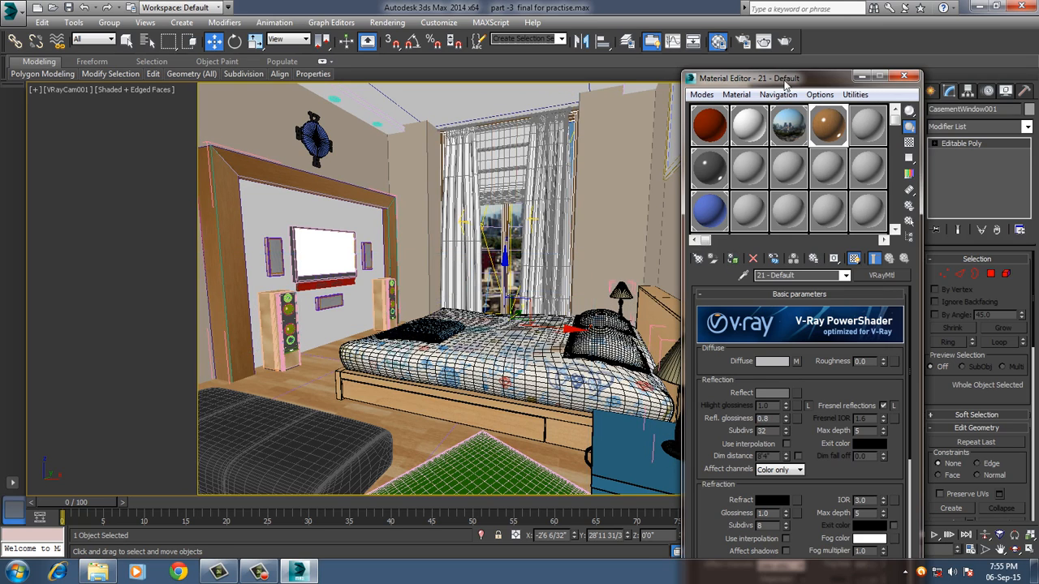
Ungroup the picture nearer the window on the headboard wall.
{"action": "left_click_drag", "start_coordinate": [783, 85], "coordinate": [879, 83]}
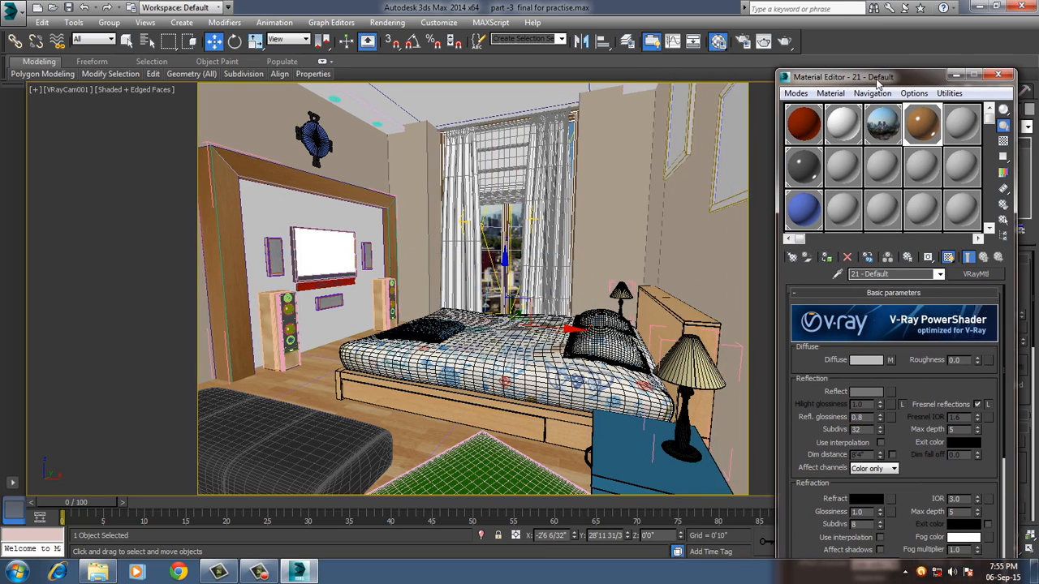
{"action": "left_click", "coordinate": [698, 148]}
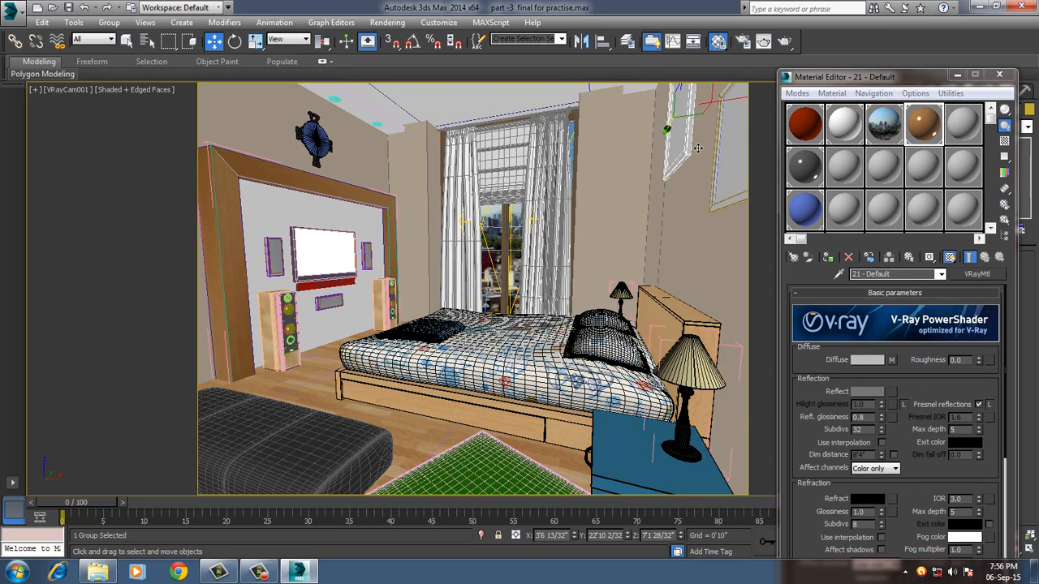
{"action": "left_click", "coordinate": [108, 23]}
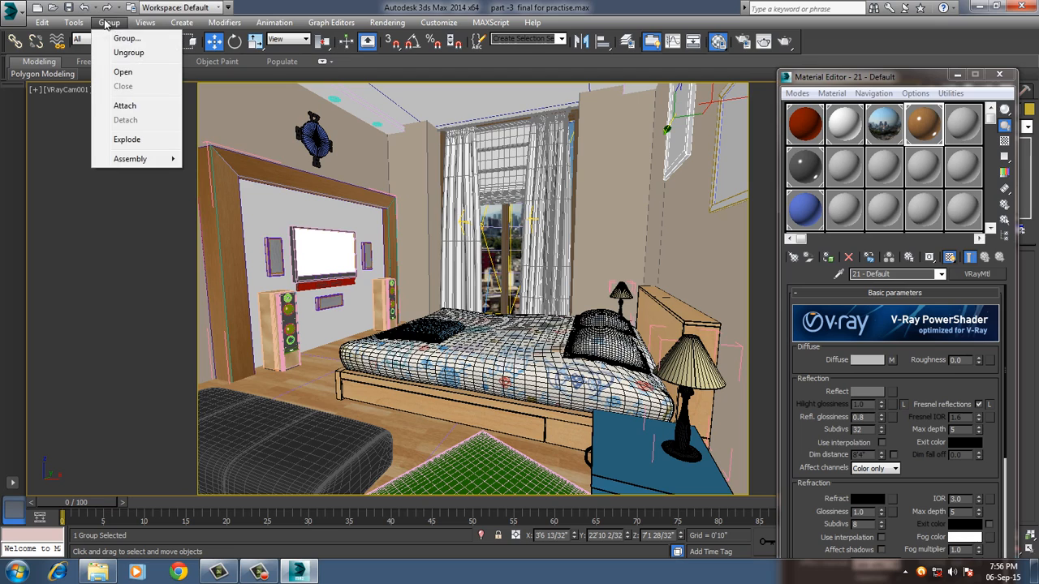
{"action": "left_click", "coordinate": [123, 52]}
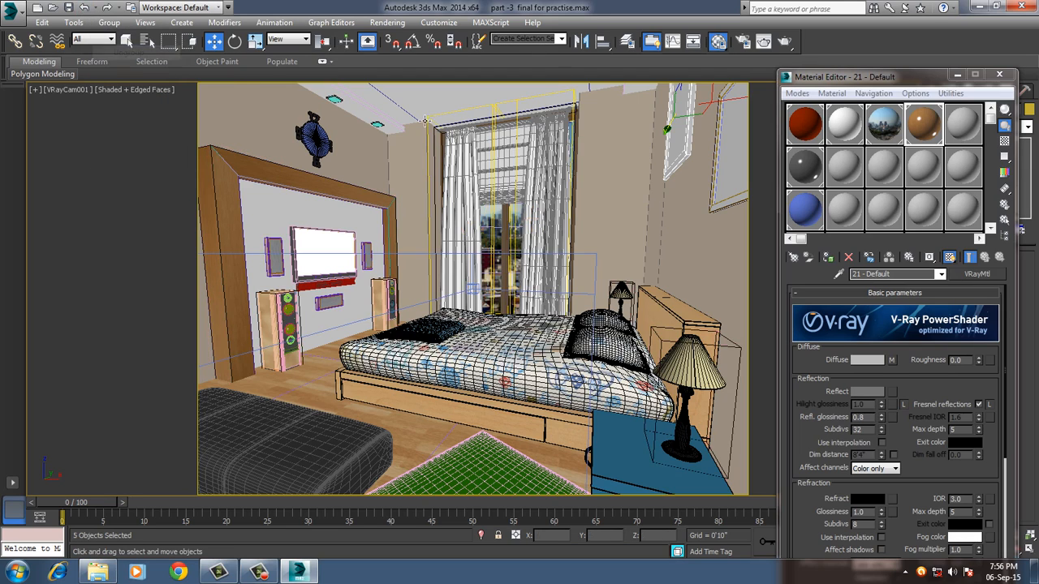
Select the four frame pieces of the picture nearer the window and assign them the wooden 21 - Default material.
{"action": "left_click", "coordinate": [688, 172]}
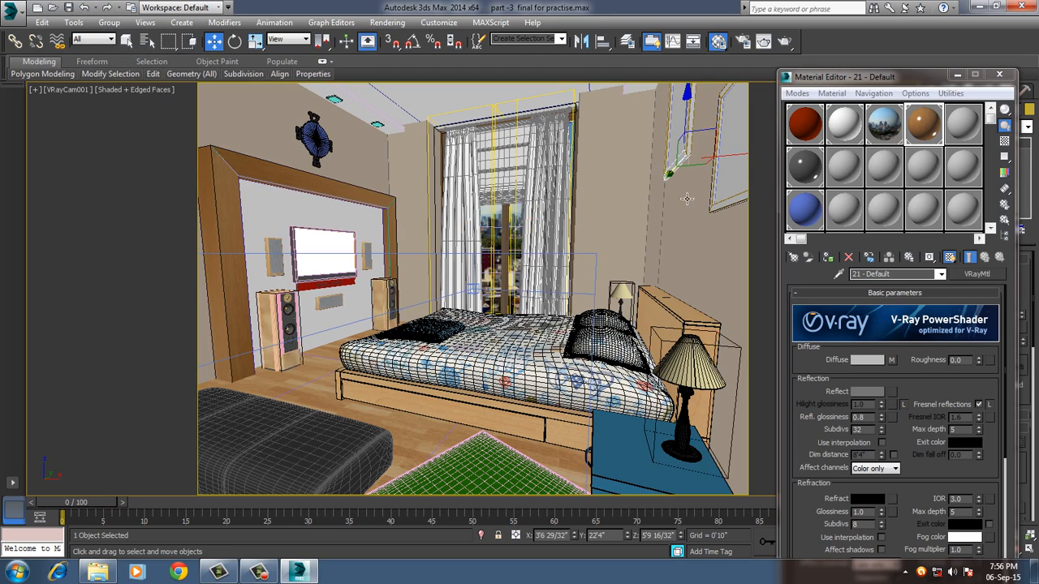
{"action": "left_click", "coordinate": [677, 141], "text": "ctrl"}
{"action": "left_click", "coordinate": [698, 113], "text": "ctrl"}
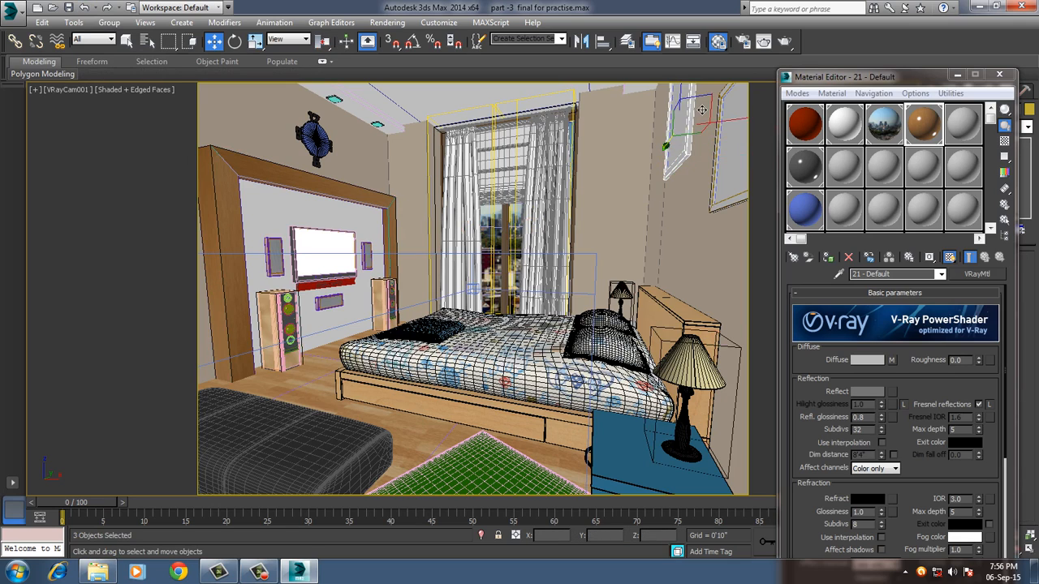
{"action": "key", "text": "p"}
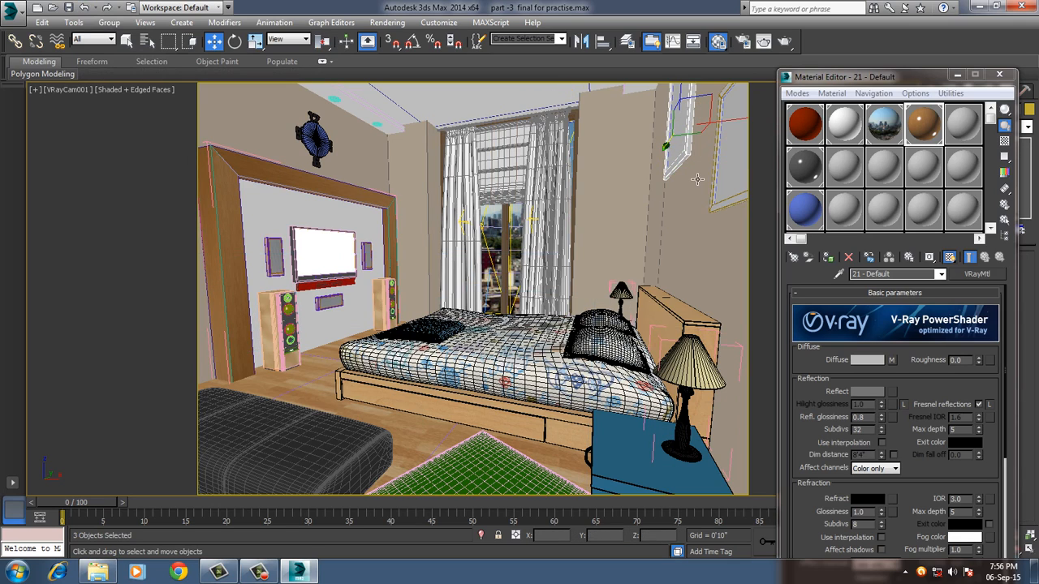
{"action": "middle_click_drag", "start_coordinate": [692, 214], "coordinate": [684, 302]}
{"action": "left_click", "coordinate": [657, 141], "text": "ctrl"}
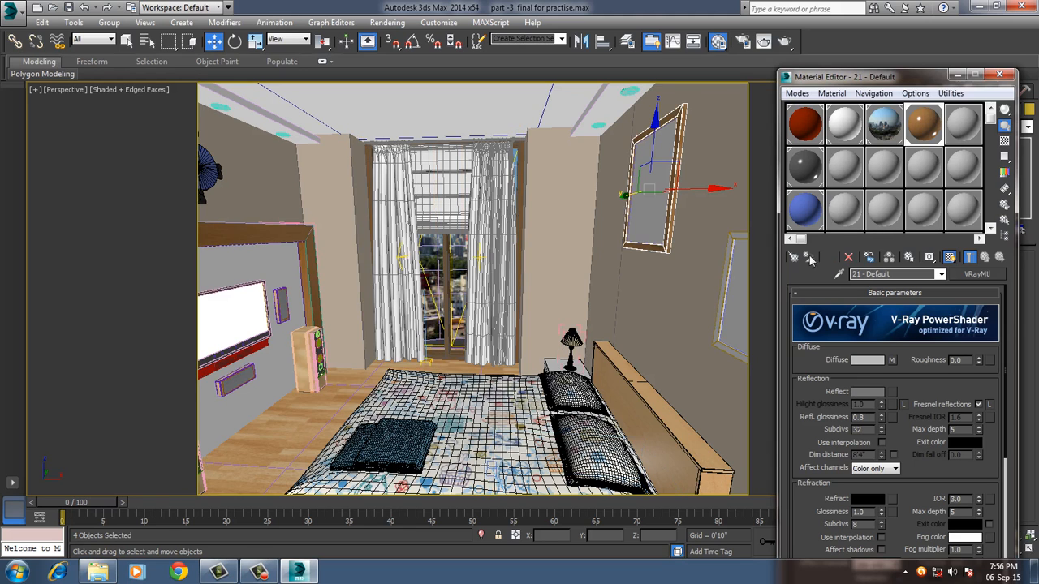
Ungroup the second wall picture, the one farther from the window.
{"action": "middle_click_drag", "start_coordinate": [680, 315], "coordinate": [532, 323]}
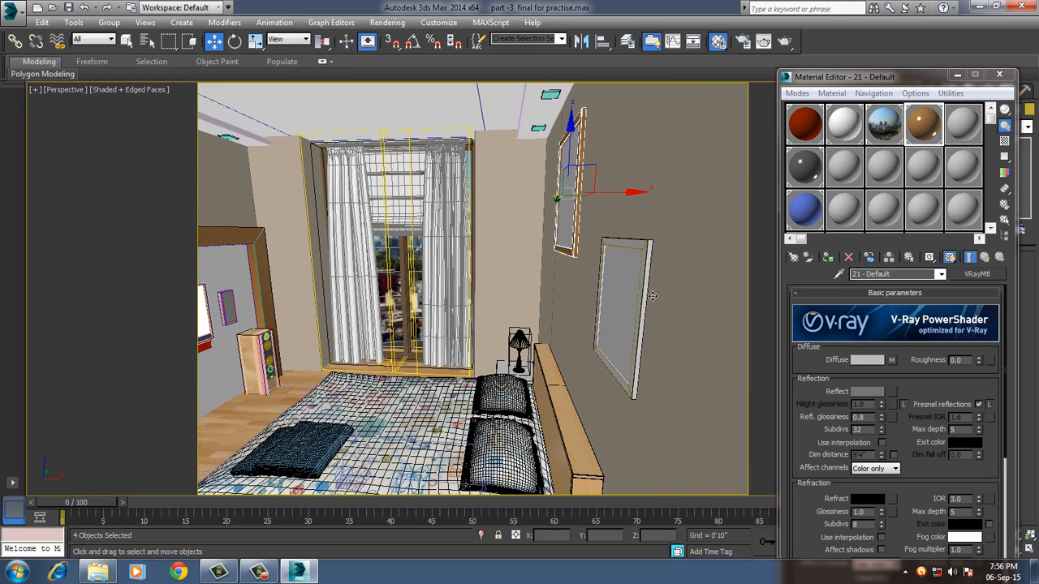
{"action": "left_click", "coordinate": [644, 257]}
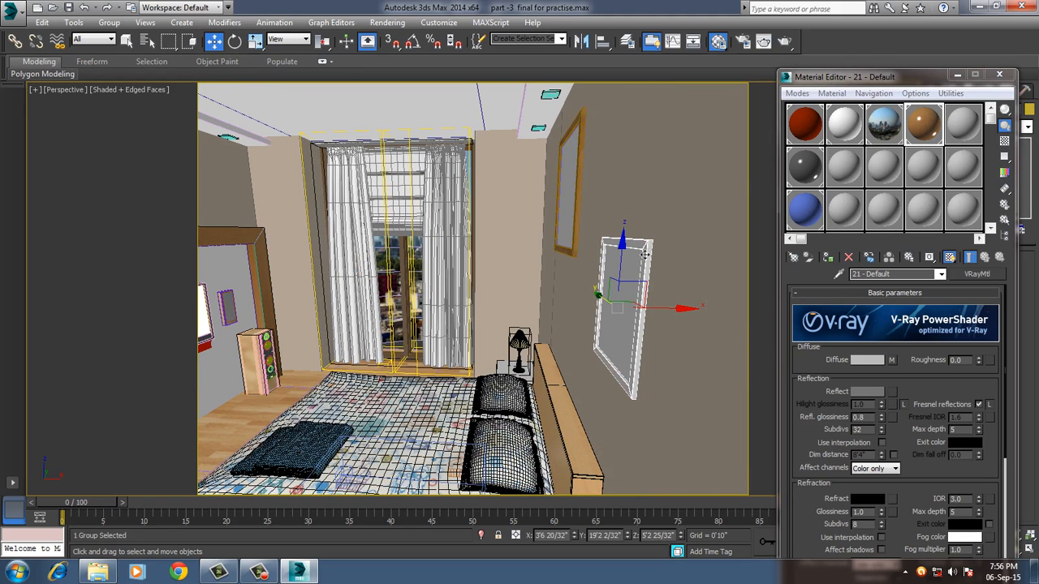
{"action": "left_click", "coordinate": [108, 22]}
{"action": "left_click", "coordinate": [126, 54]}
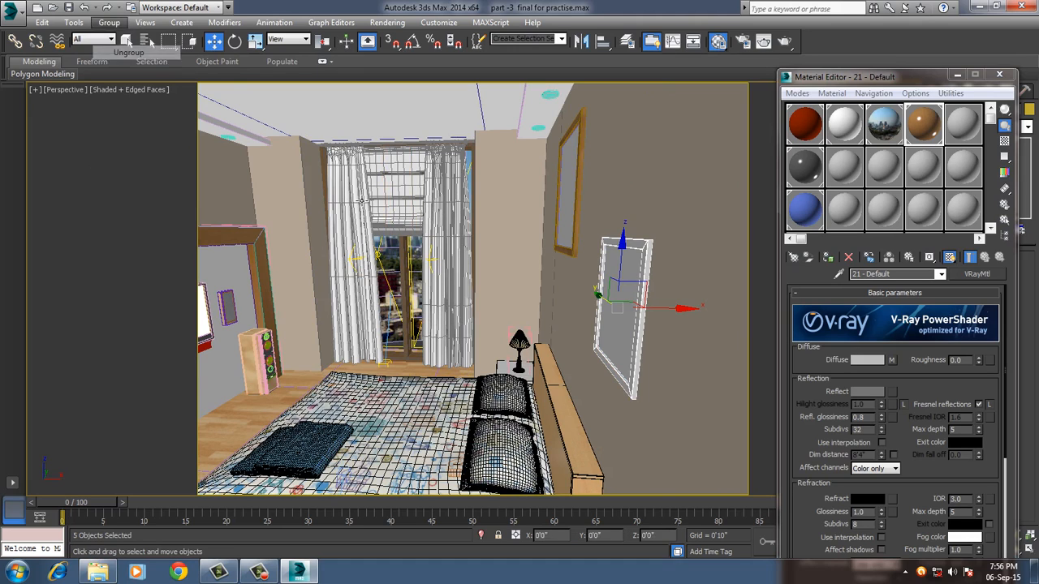
Select the second picture's four frame pieces and assign them the wooden 21 - Default material.
{"action": "left_click", "coordinate": [672, 275]}
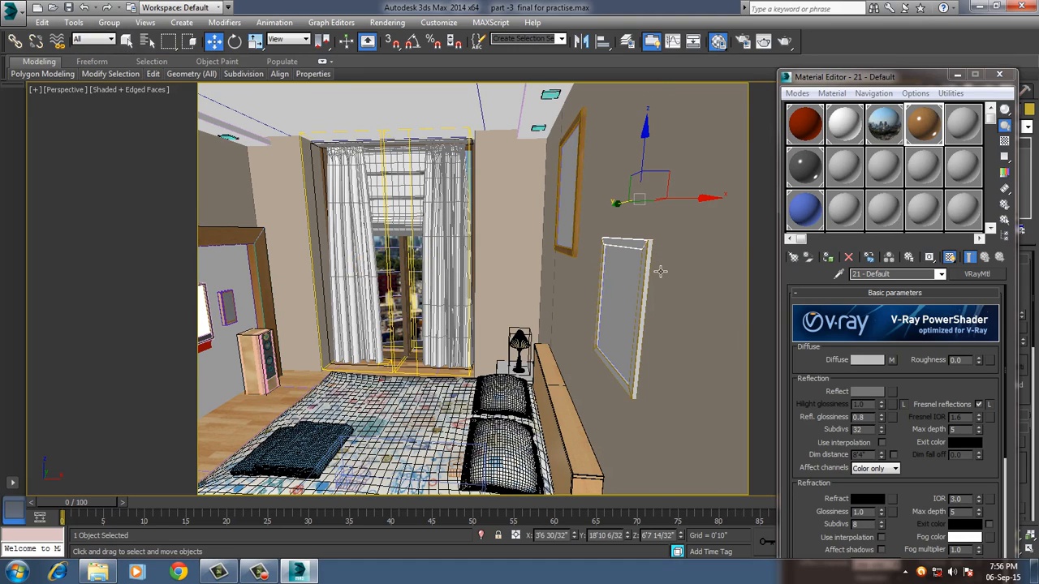
{"action": "left_click", "coordinate": [649, 275], "text": "ctrl"}
{"action": "left_click", "coordinate": [612, 369], "text": "ctrl"}
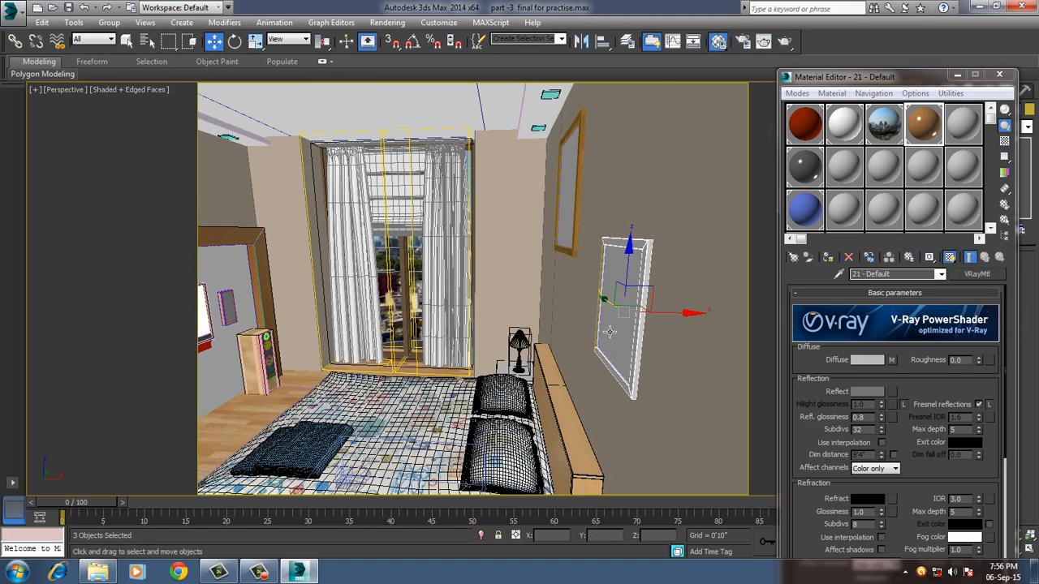
{"action": "left_click", "coordinate": [600, 329], "text": "ctrl"}
{"action": "left_click", "coordinate": [828, 258]}
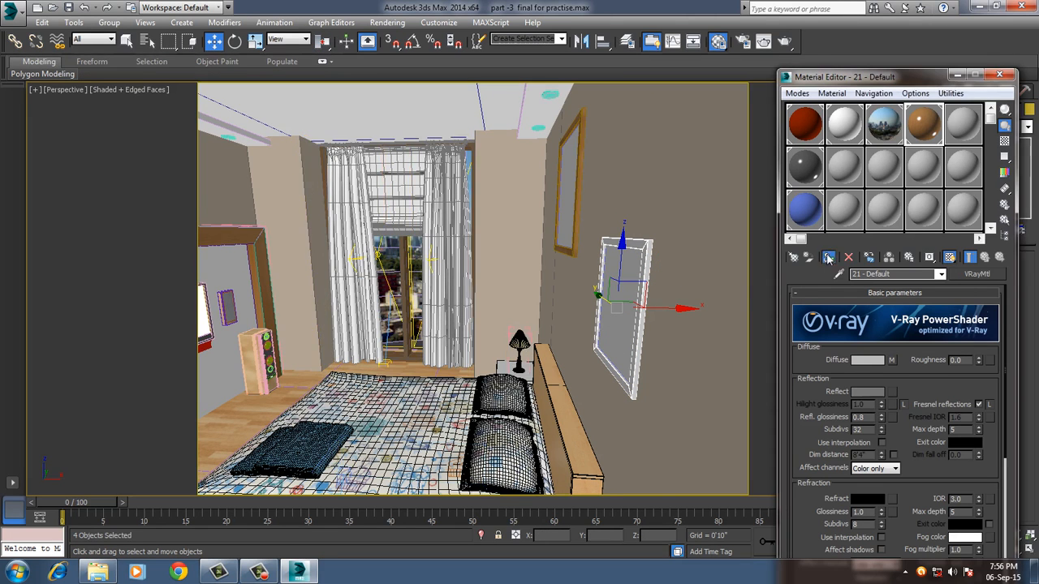
Assign the empty 08 - Default material to the canvas of the picture nearer the window and change its type to VRayMtl.
{"action": "middle_click_drag", "start_coordinate": [702, 316], "coordinate": [485, 218], "text": "alt"}
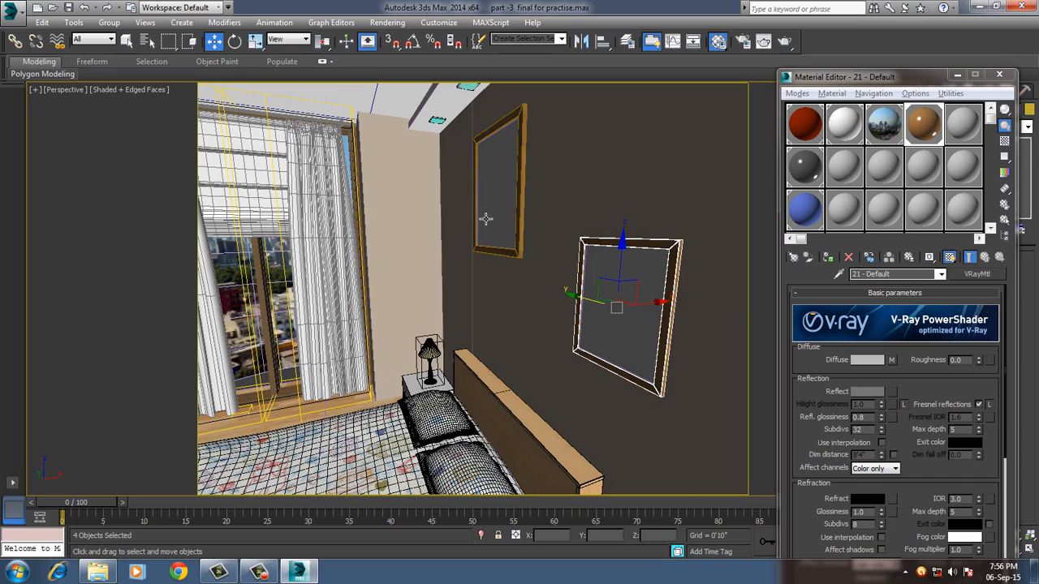
{"action": "left_click", "coordinate": [506, 198]}
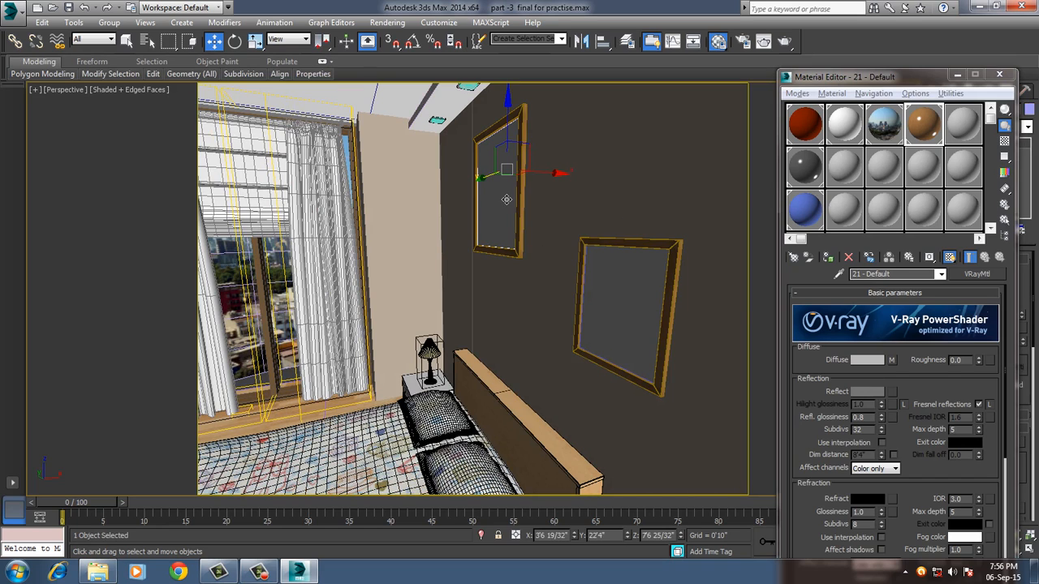
{"action": "left_click", "coordinate": [848, 167]}
{"action": "left_click", "coordinate": [828, 257]}
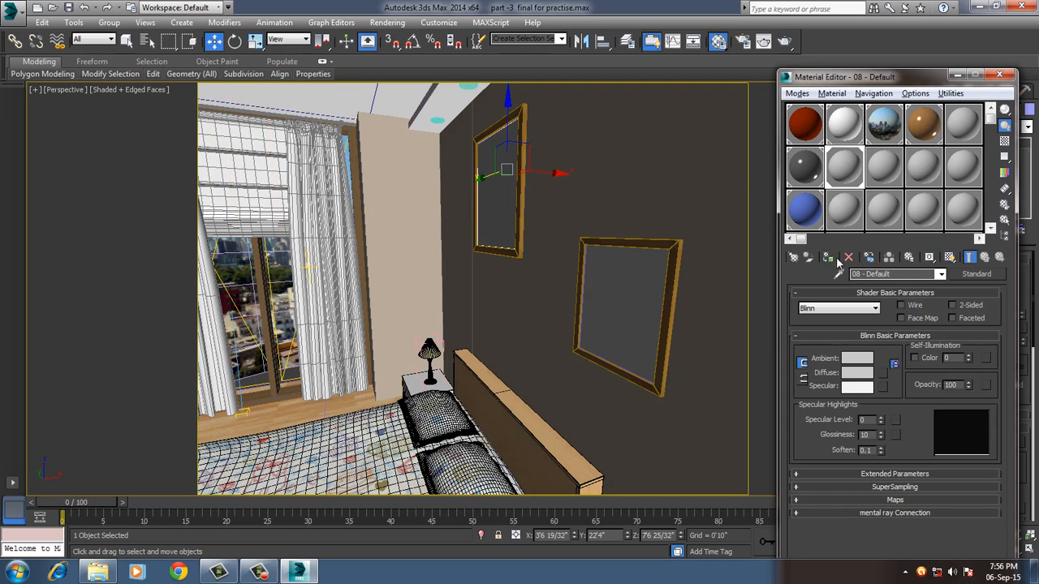
{"action": "left_click", "coordinate": [975, 274]}
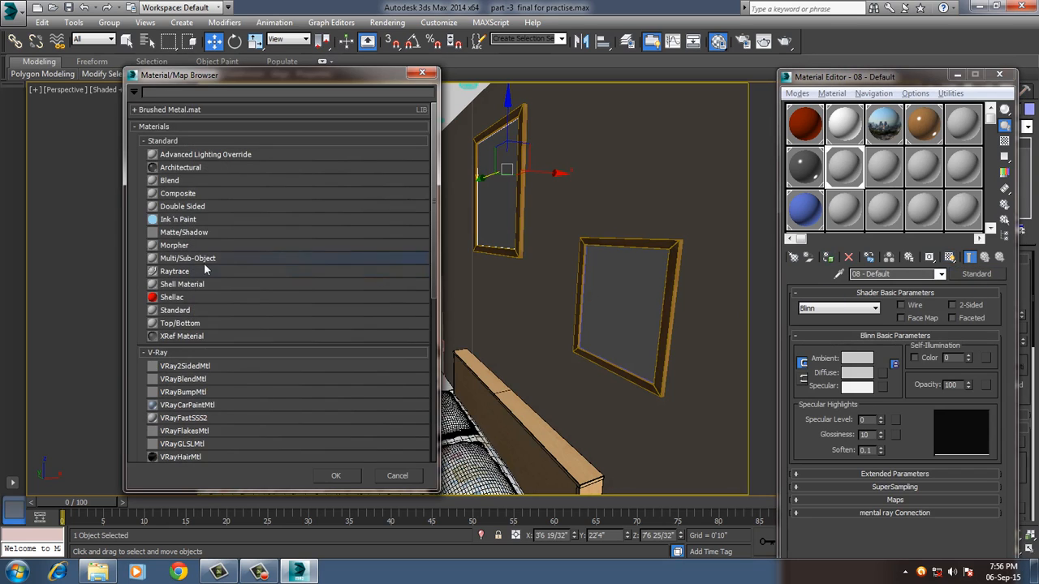
{"action": "scroll", "coordinate": [204, 381], "scroll_direction": "down", "scroll_amount": 1}
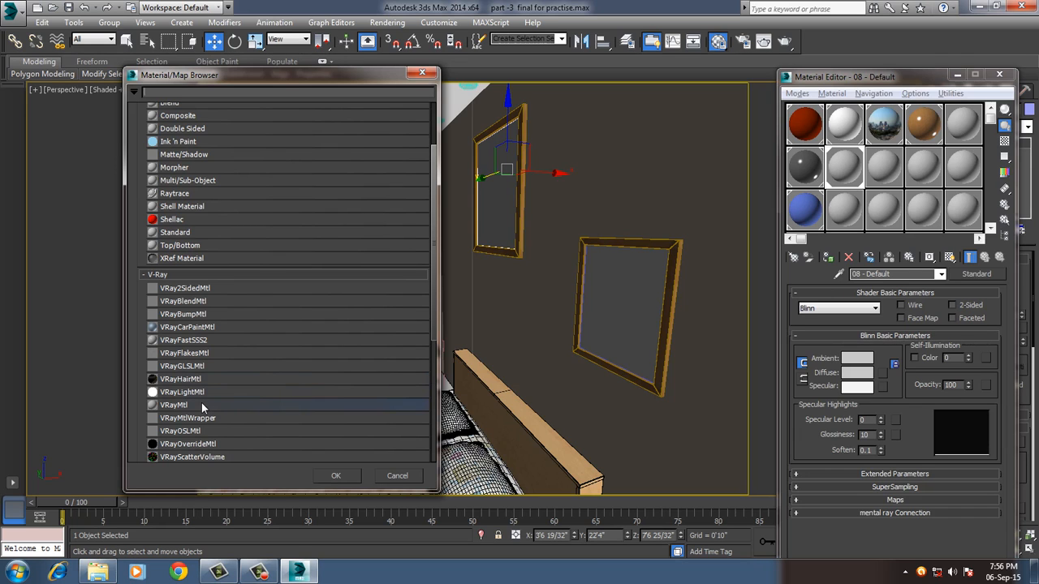
{"action": "double_click", "coordinate": [201, 404]}
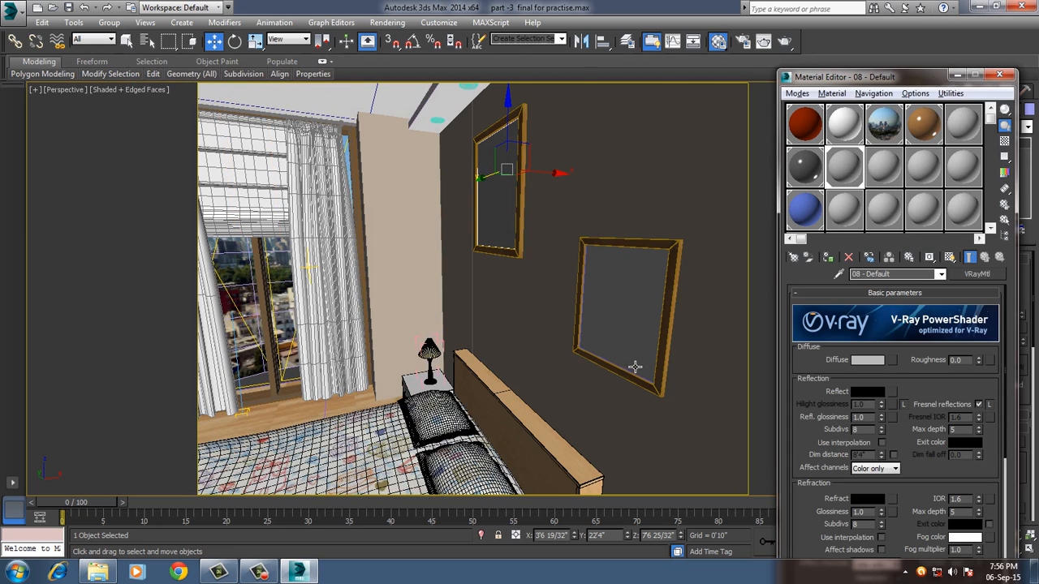
Load painting7.jpg from the room textures folder as the 08 - Default material's diffuse bitmap and show the map in the viewport.
{"action": "left_click", "coordinate": [892, 359]}
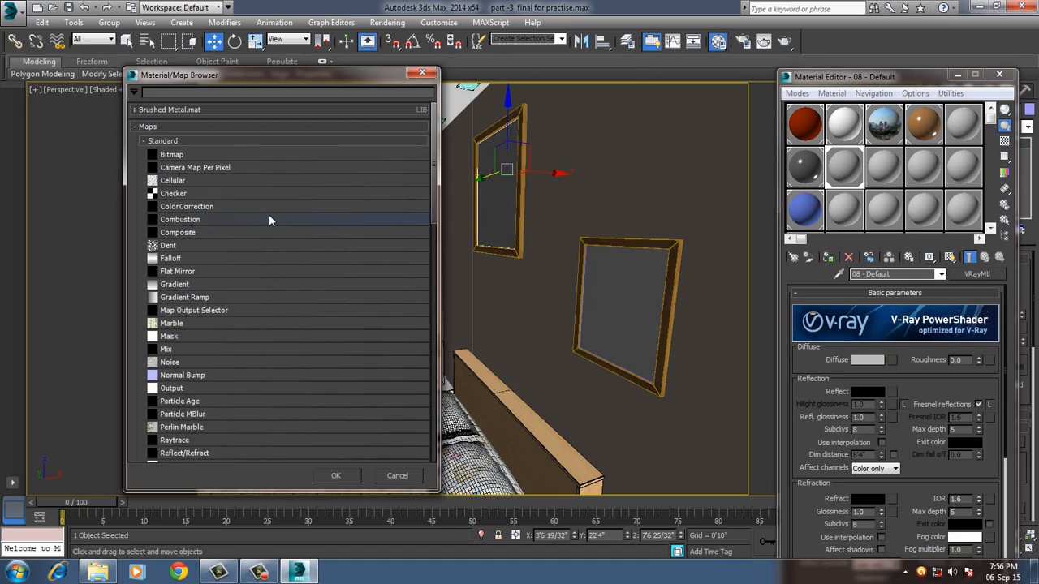
{"action": "double_click", "coordinate": [194, 154]}
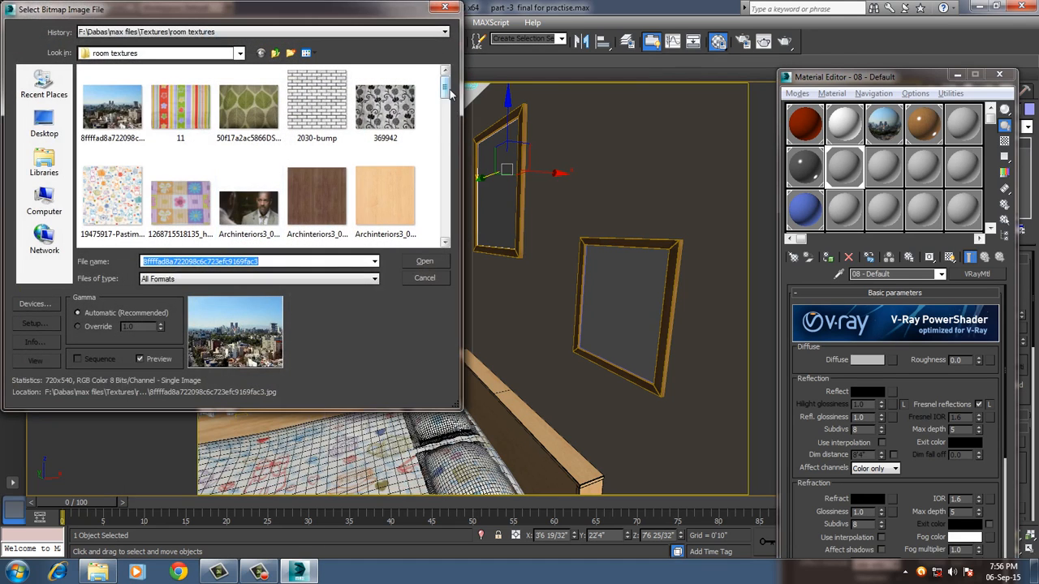
{"action": "left_click_drag", "start_coordinate": [445, 88], "coordinate": [446, 179]}
{"action": "left_click", "coordinate": [246, 180]}
{"action": "double_click", "coordinate": [246, 180]}
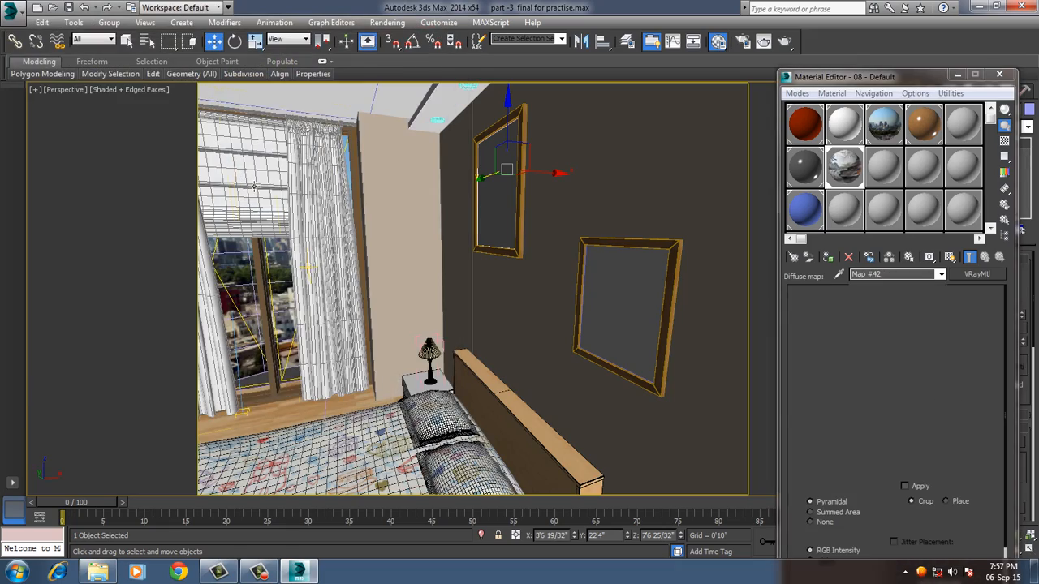
{"action": "left_click", "coordinate": [948, 256]}
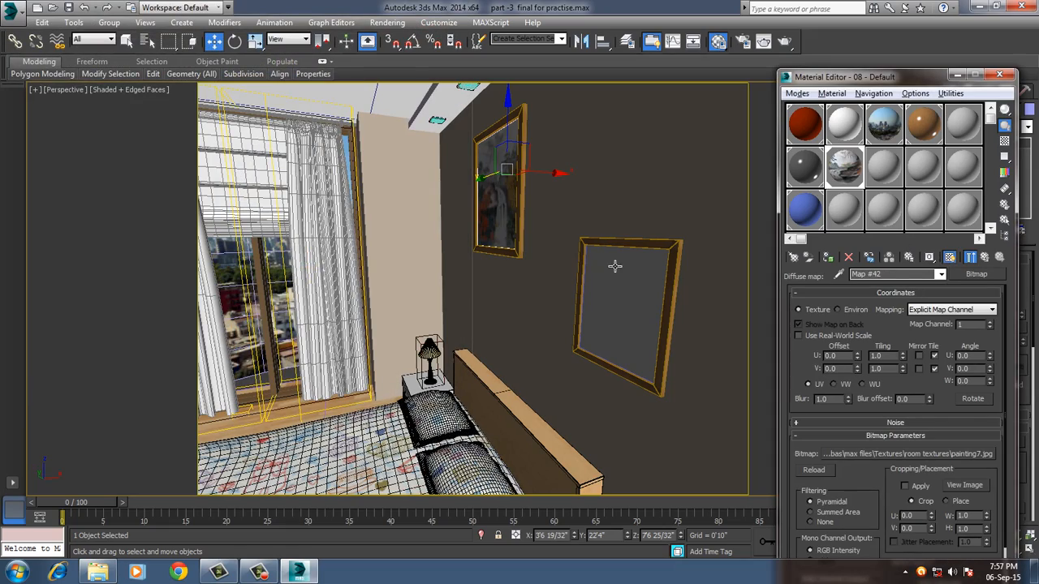
Assign the 08 - Default painting material to the second picture's canvas and close the Material Editor.
{"action": "middle_click_drag", "start_coordinate": [493, 243], "coordinate": [530, 248], "text": "alt"}
{"action": "left_click", "coordinate": [682, 305]}
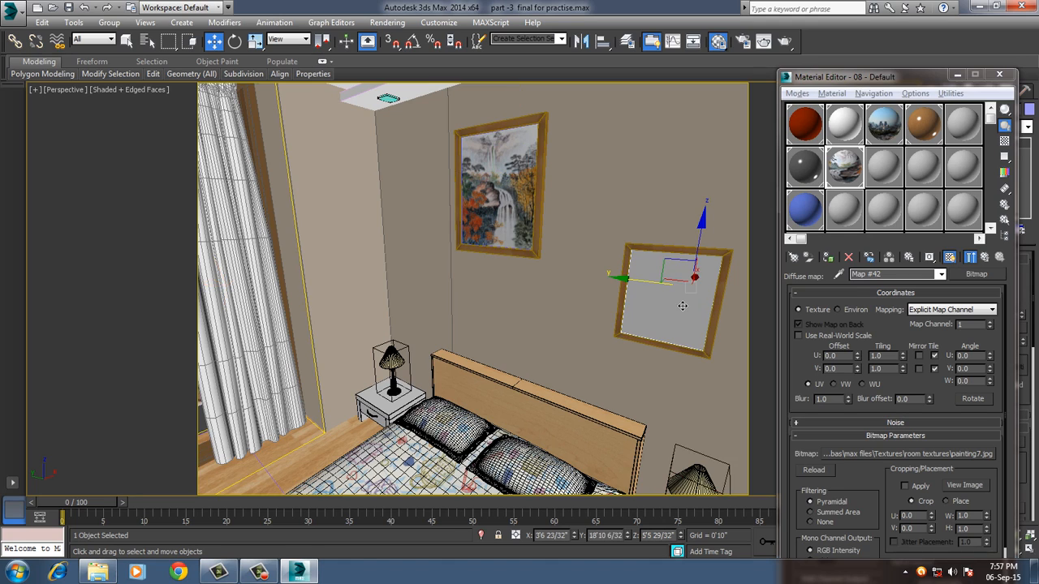
{"action": "left_click", "coordinate": [828, 257]}
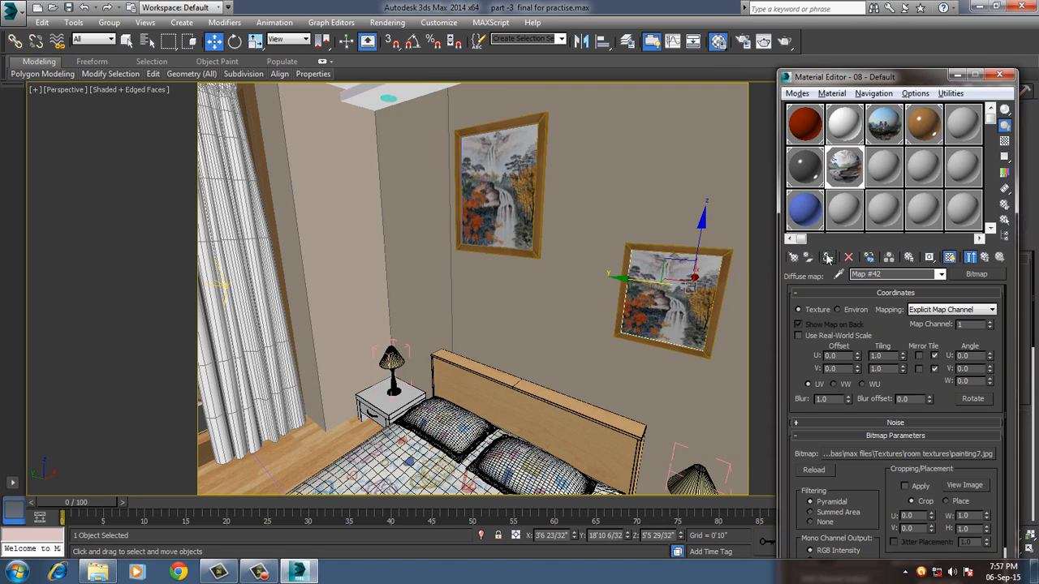
{"action": "left_click", "coordinate": [999, 76]}
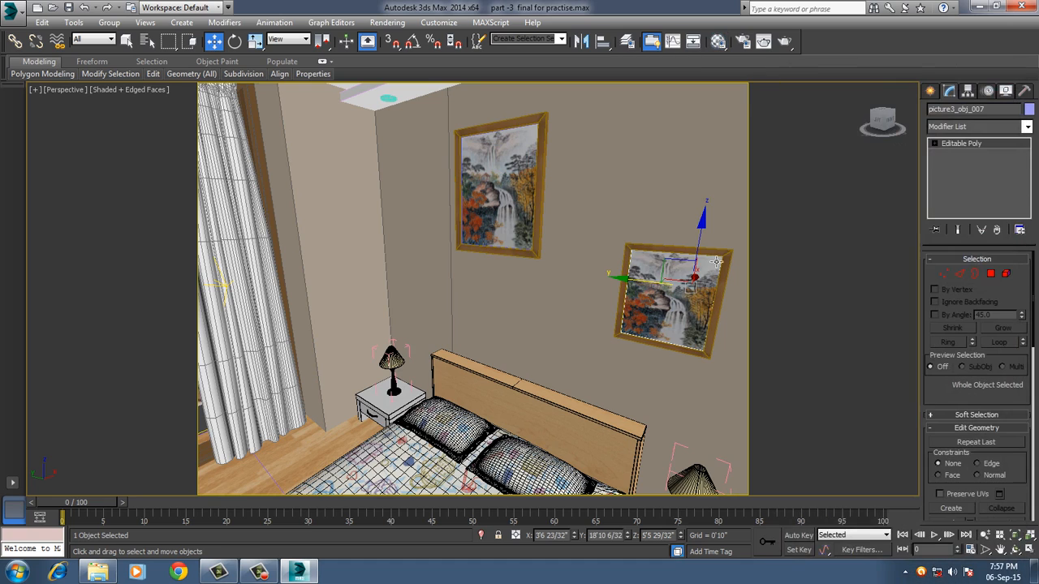
Sample the blue bedside table's material into the empty 15 - Default slot and assign it to the white bedside table near the window.
{"action": "left_click", "coordinate": [386, 410]}
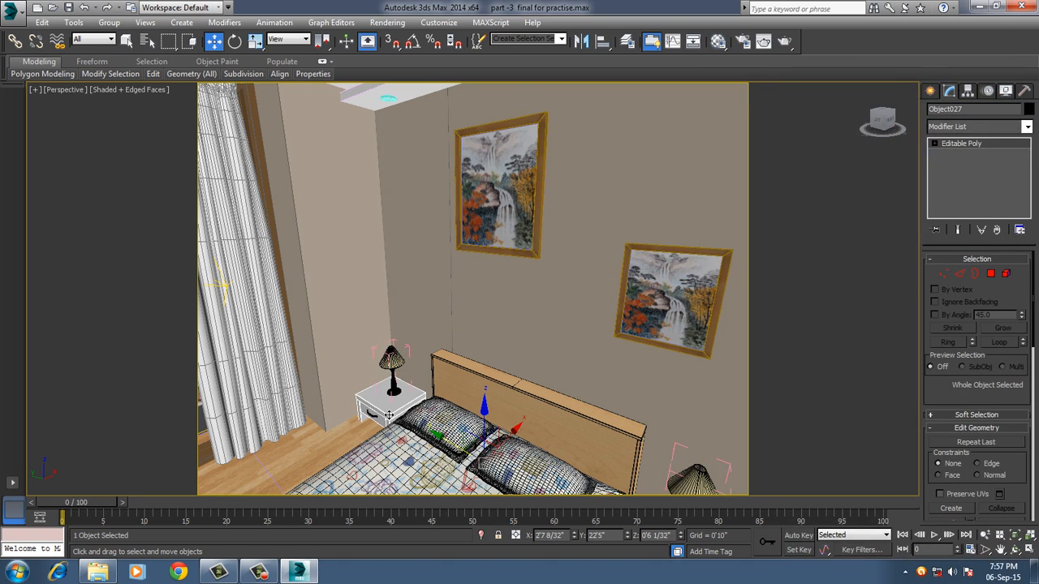
{"action": "key", "text": "m"}
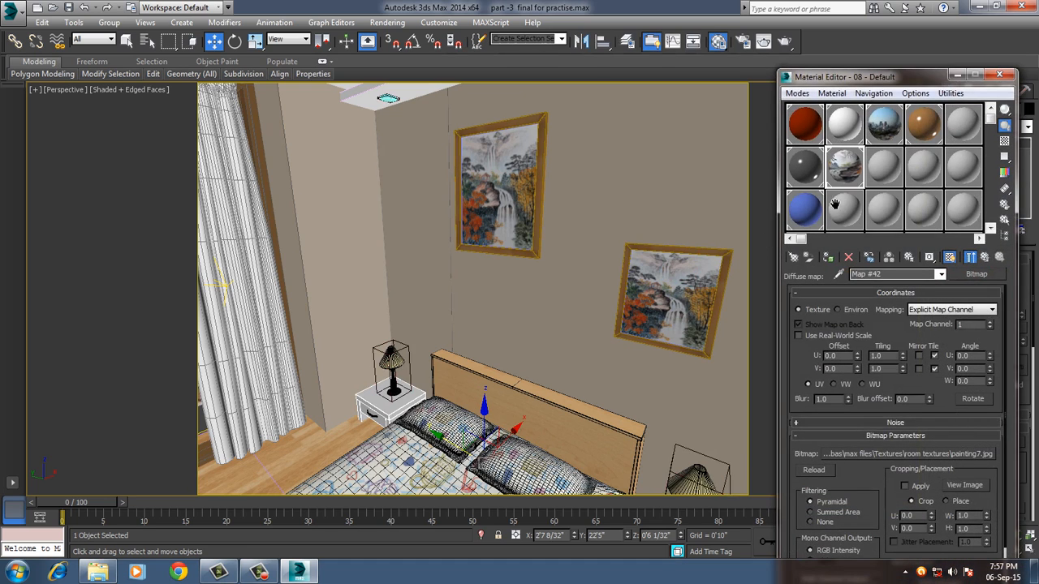
{"action": "left_click", "coordinate": [805, 207]}
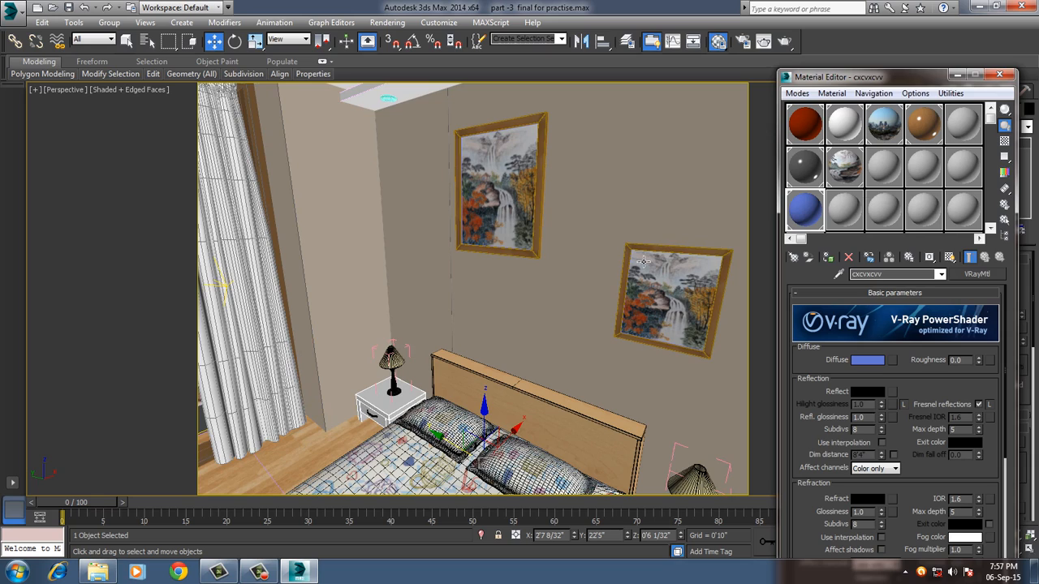
{"action": "mouse_move", "coordinate": [593, 329]}
{"action": "middle_mouse_down"}
{"action": "mouse_move", "coordinate": [545, 292]}
{"action": "mouse_move", "coordinate": [592, 312]}
{"action": "mouse_move", "coordinate": [575, 287]}
{"action": "middle_mouse_up"}
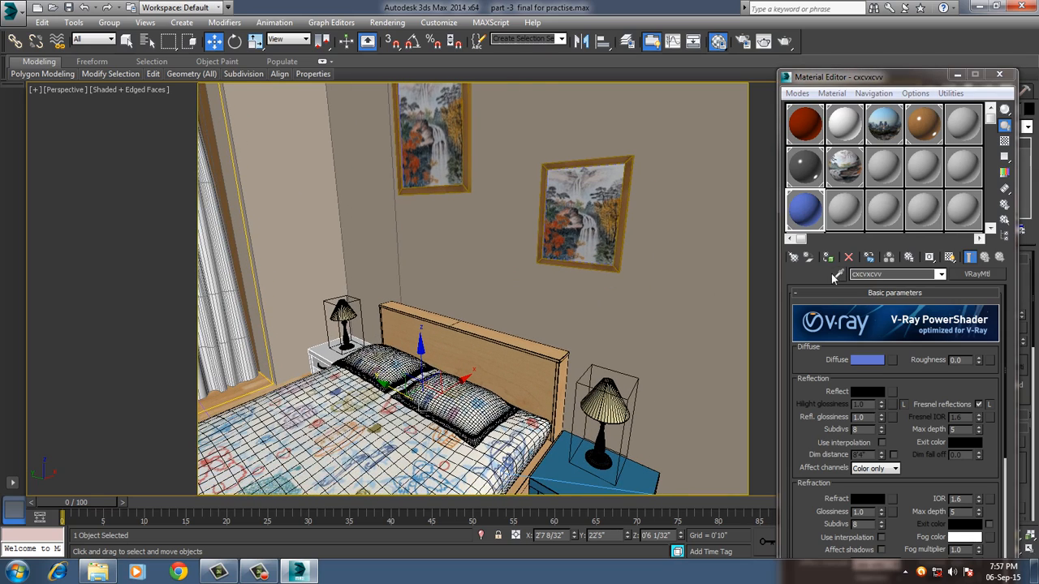
{"action": "left_click", "coordinate": [884, 210]}
{"action": "left_click", "coordinate": [832, 93]}
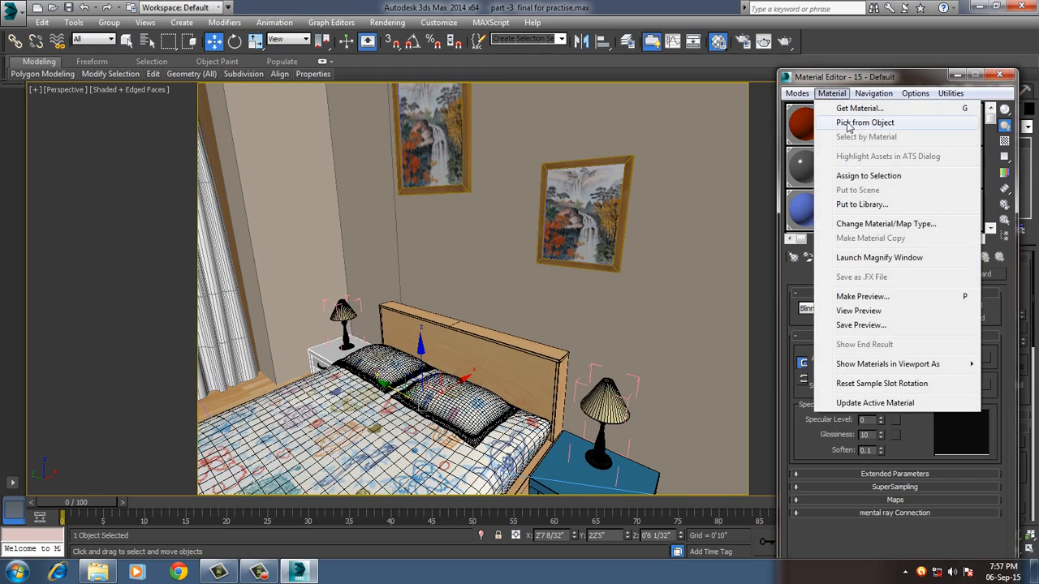
{"action": "left_click", "coordinate": [844, 126]}
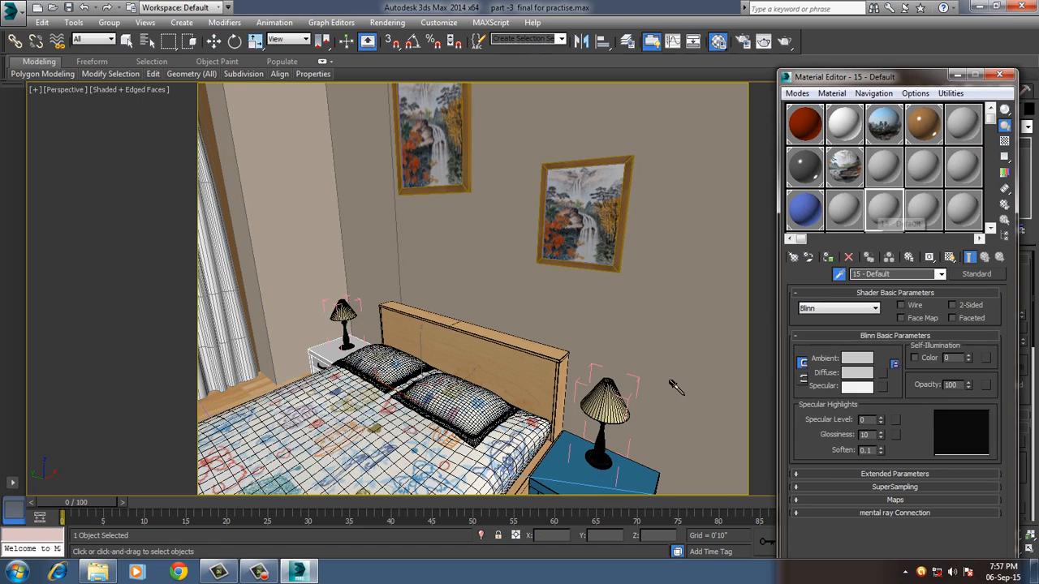
{"action": "left_click", "coordinate": [586, 469]}
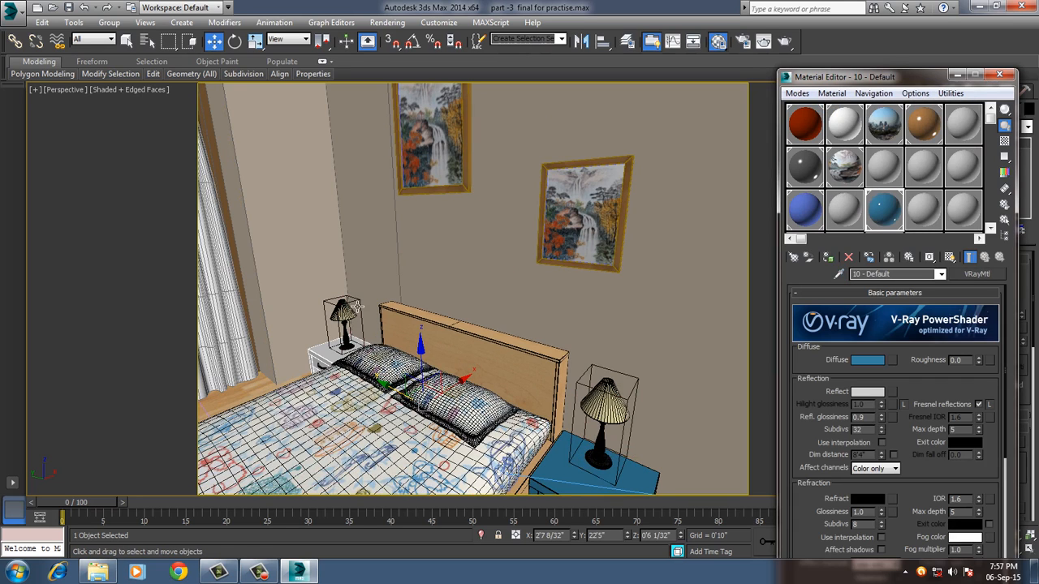
{"action": "left_click", "coordinate": [828, 257]}
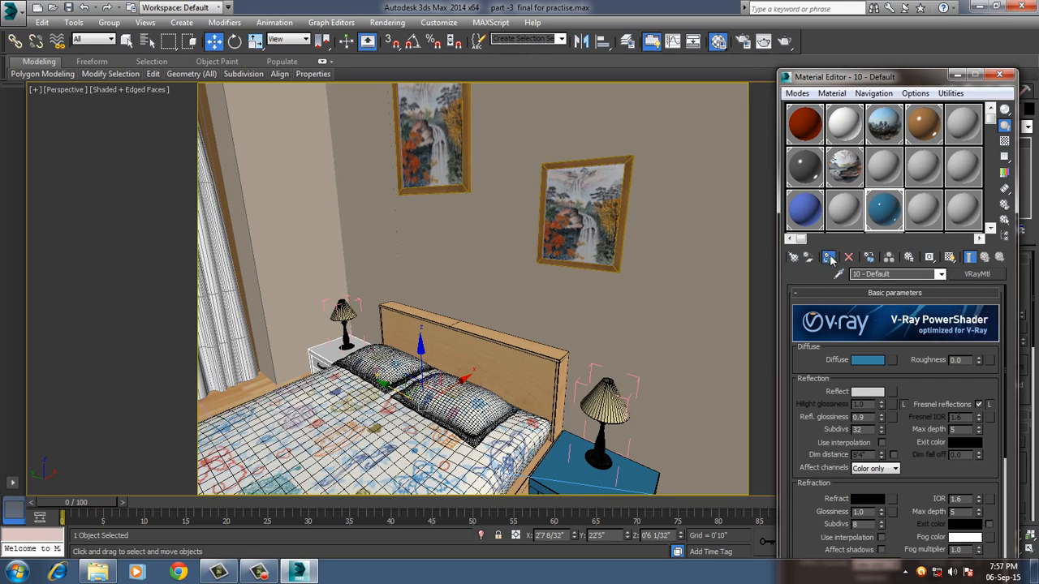
Close the Material Editor and render the bedroom from the VRayCam001 camera view.
{"action": "left_click", "coordinate": [999, 75]}
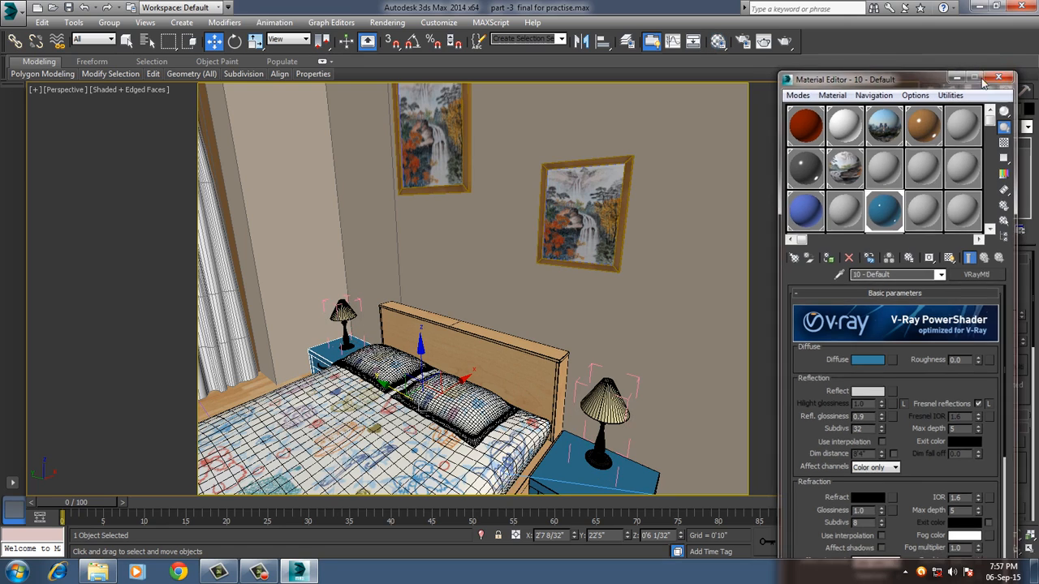
{"action": "key", "text": "c"}
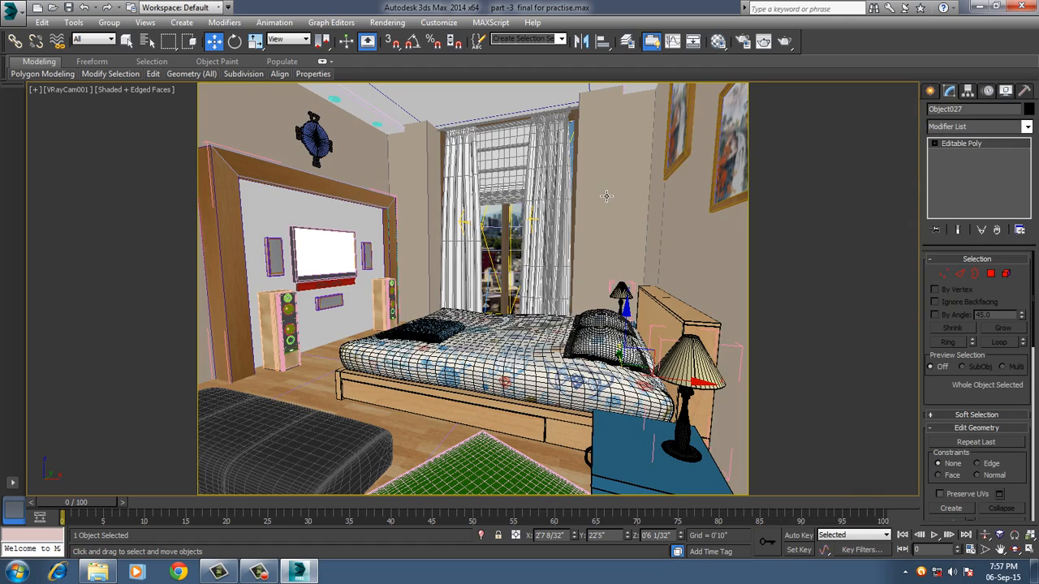
{"action": "left_click", "coordinate": [784, 44]}
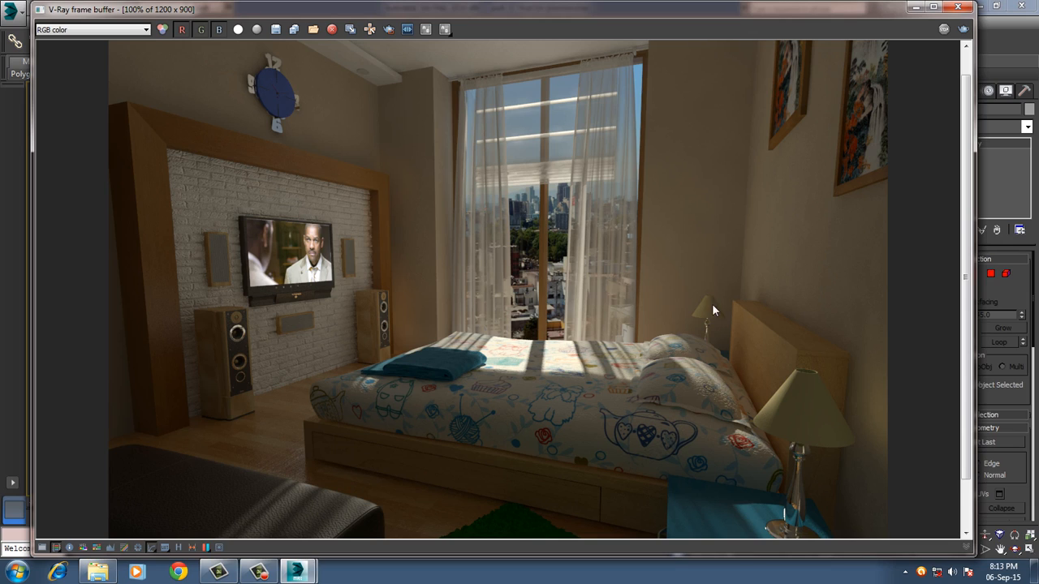
Examine the full rendered image down to the carpet and bedside table, and close the V-Ray frame buffer.
{"action": "left_click_drag", "start_coordinate": [660, 10], "coordinate": [637, 10]}
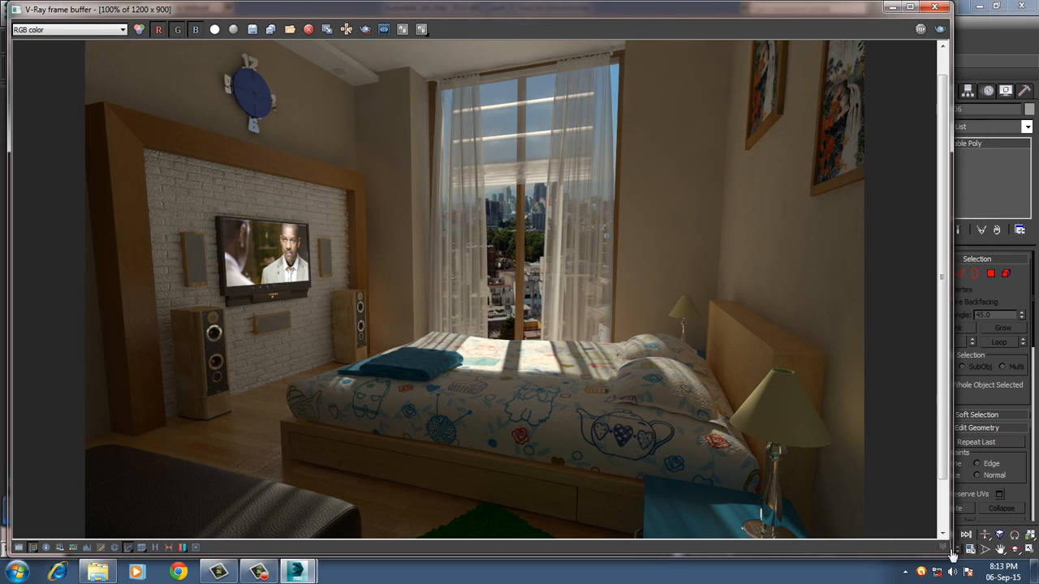
{"action": "left_click_drag", "start_coordinate": [951, 556], "coordinate": [859, 556]}
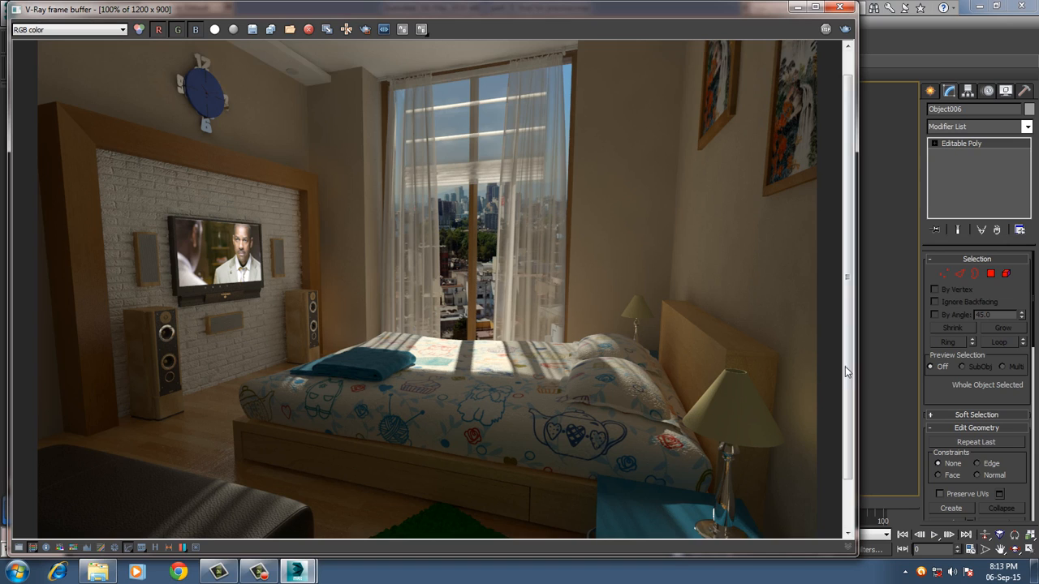
{"action": "left_click_drag", "start_coordinate": [844, 366], "coordinate": [844, 429]}
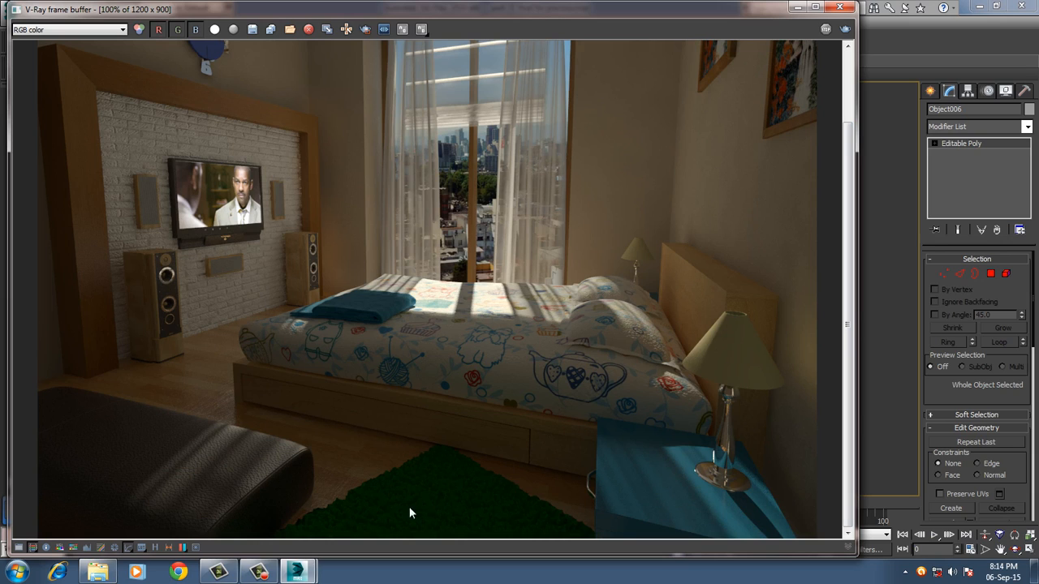
{"action": "left_click", "coordinate": [840, 10]}
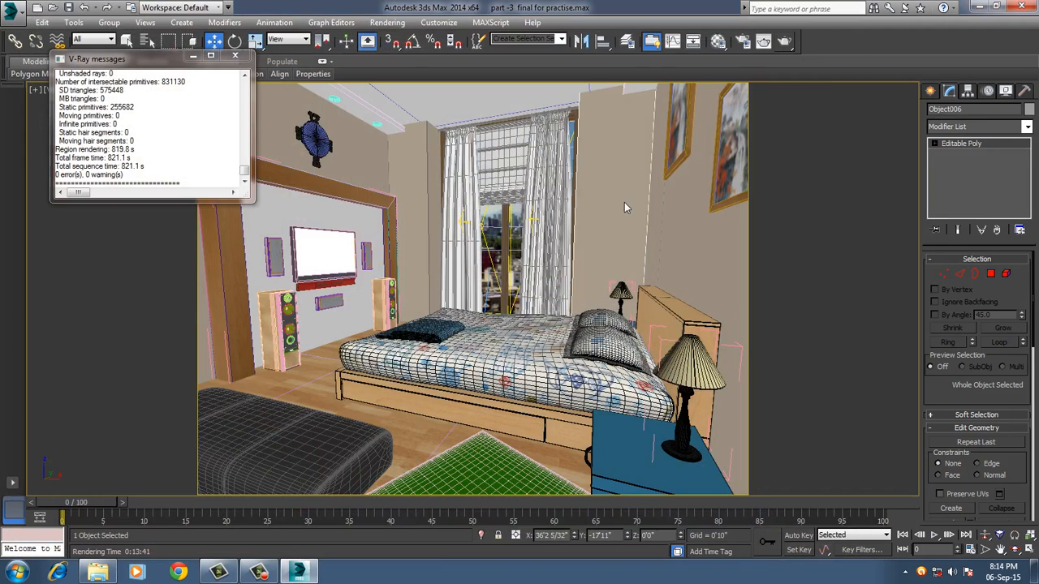
Isolate the curtain group at the window and open the group for editing its parts.
{"action": "left_click", "coordinate": [503, 157]}
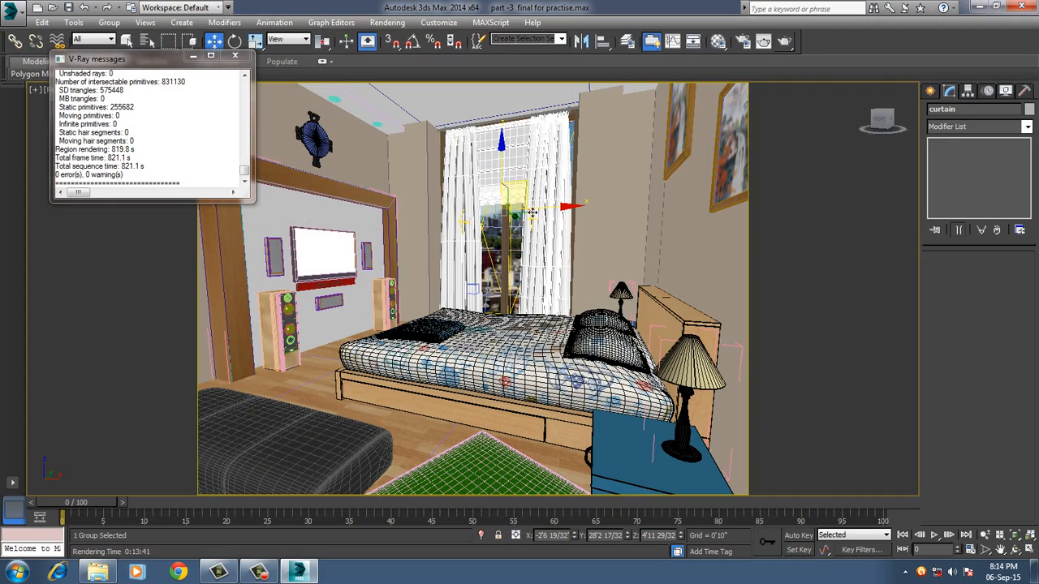
{"action": "scroll", "coordinate": [531, 212], "scroll_direction": "up", "scroll_amount": 8}
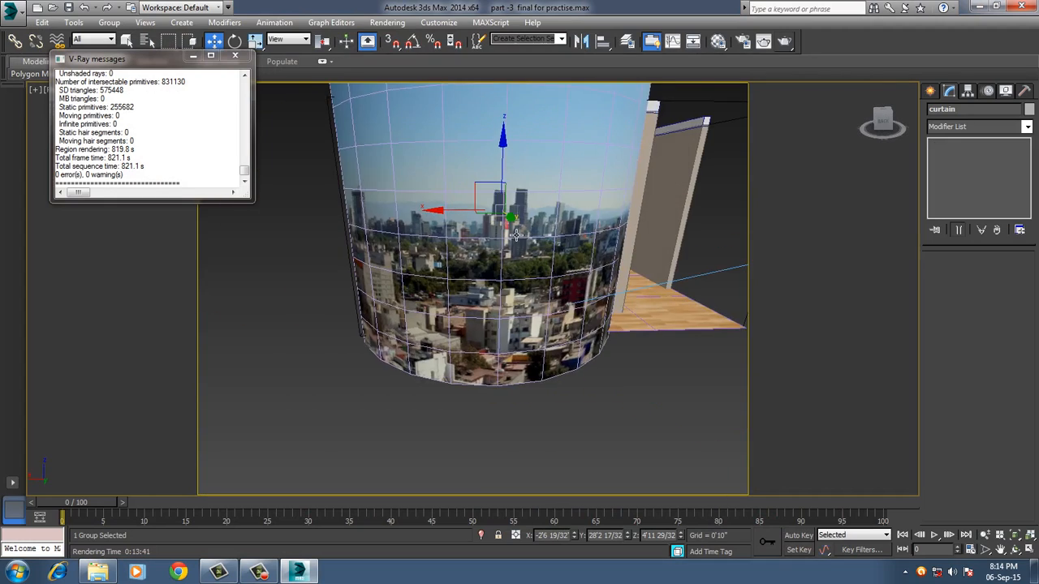
{"action": "middle_click_drag", "start_coordinate": [516, 233], "coordinate": [518, 294], "text": "alt"}
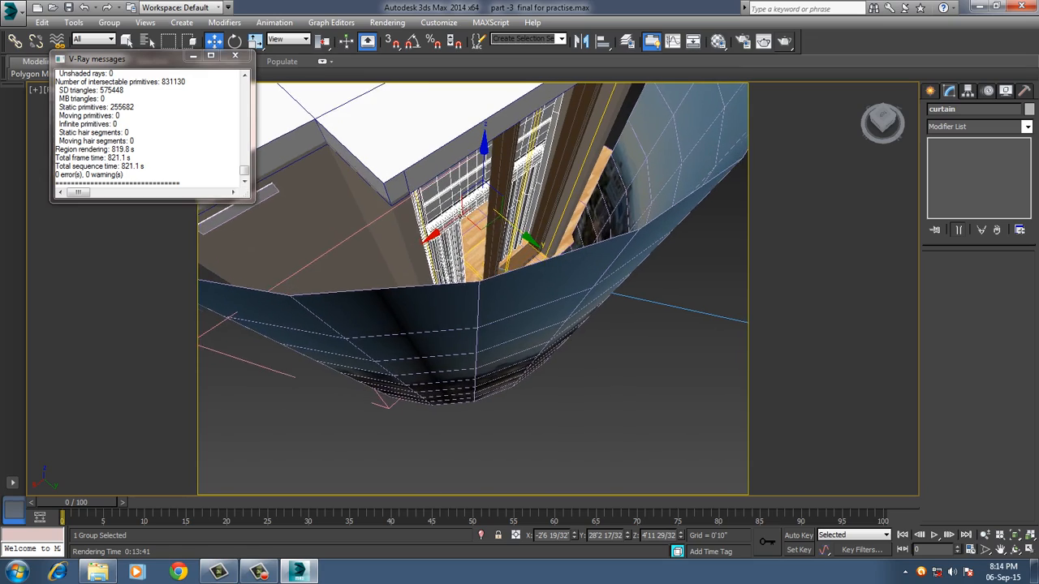
{"action": "middle_click_drag", "start_coordinate": [461, 214], "coordinate": [538, 189], "text": "alt"}
{"action": "key", "text": "alt+q"}
{"action": "left_click", "coordinate": [598, 219]}
{"action": "middle_click_drag", "start_coordinate": [598, 225], "coordinate": [619, 234], "text": "alt"}
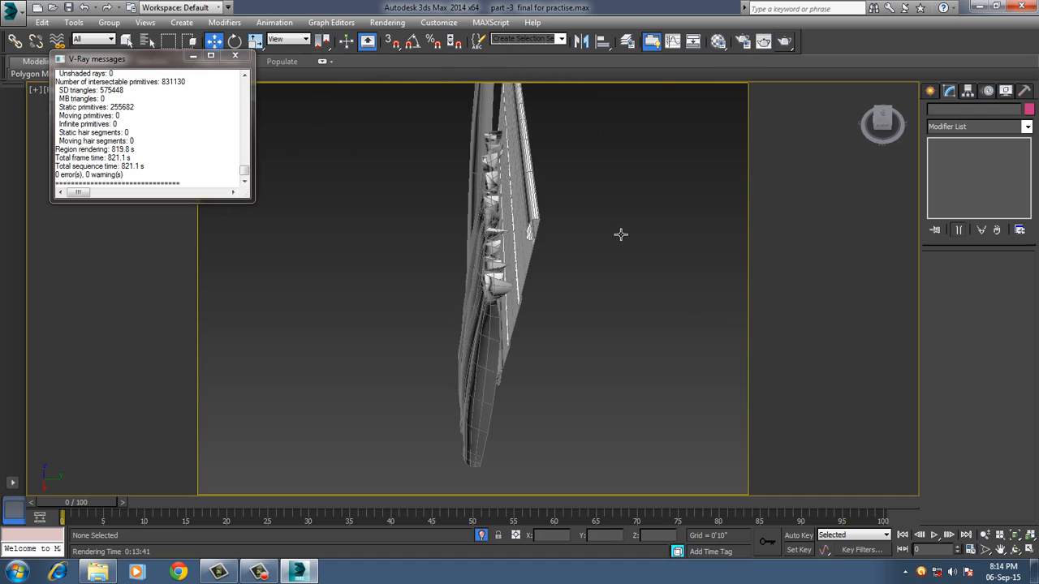
{"action": "left_click", "coordinate": [537, 219]}
{"action": "middle_click_drag", "start_coordinate": [539, 219], "coordinate": [552, 255], "text": "alt"}
{"action": "left_click", "coordinate": [109, 22]}
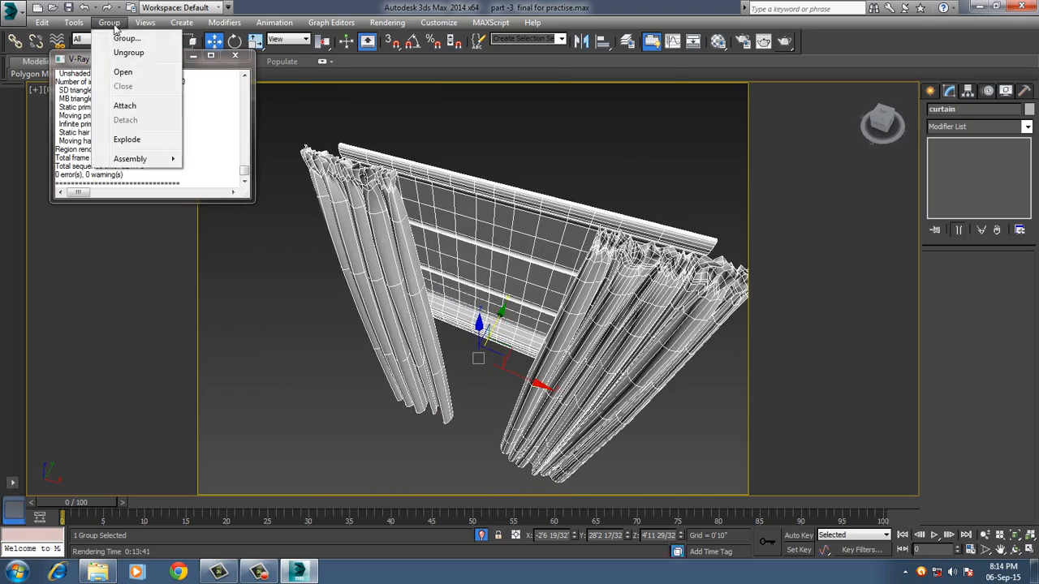
{"action": "left_click", "coordinate": [122, 71]}
Scale the blind behind the curtains to about 124% along X, and return to the full scene in the camera view.
{"action": "left_click", "coordinate": [467, 209]}
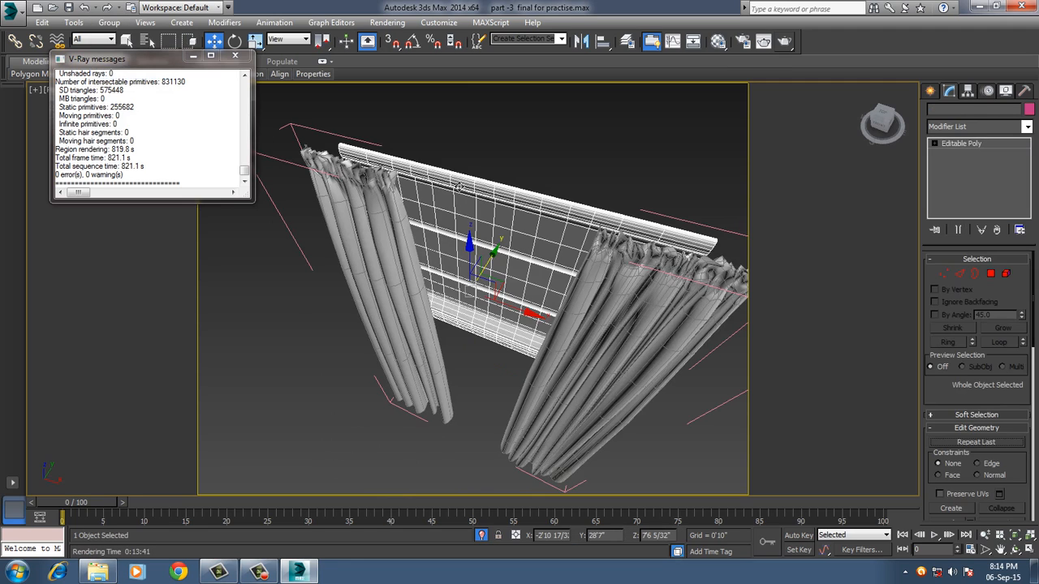
{"action": "middle_click_drag", "start_coordinate": [467, 209], "coordinate": [460, 169], "text": "alt"}
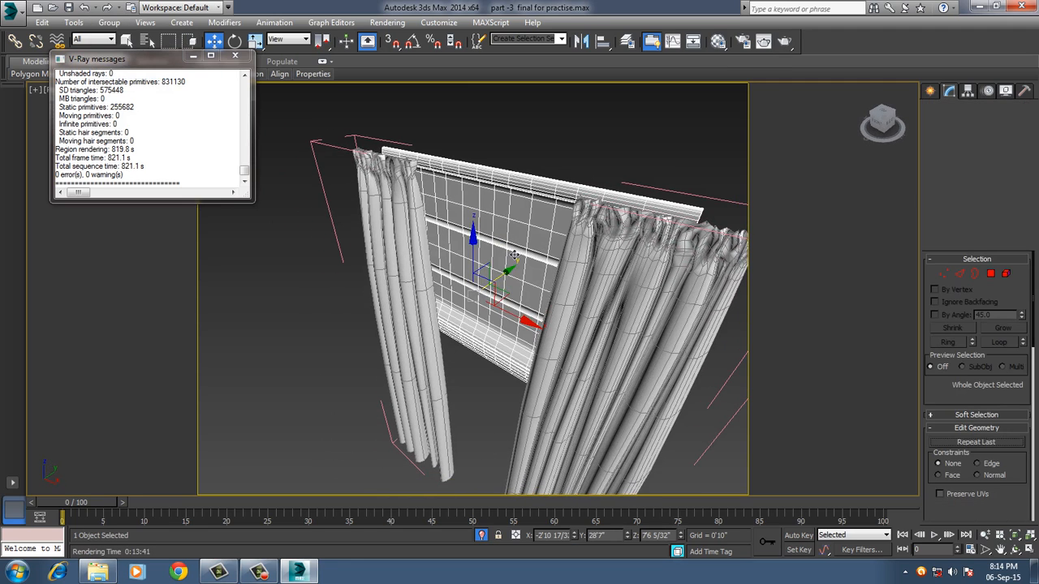
{"action": "middle_click_drag", "start_coordinate": [516, 256], "coordinate": [514, 217], "text": "alt"}
{"action": "left_click", "coordinate": [607, 211]}
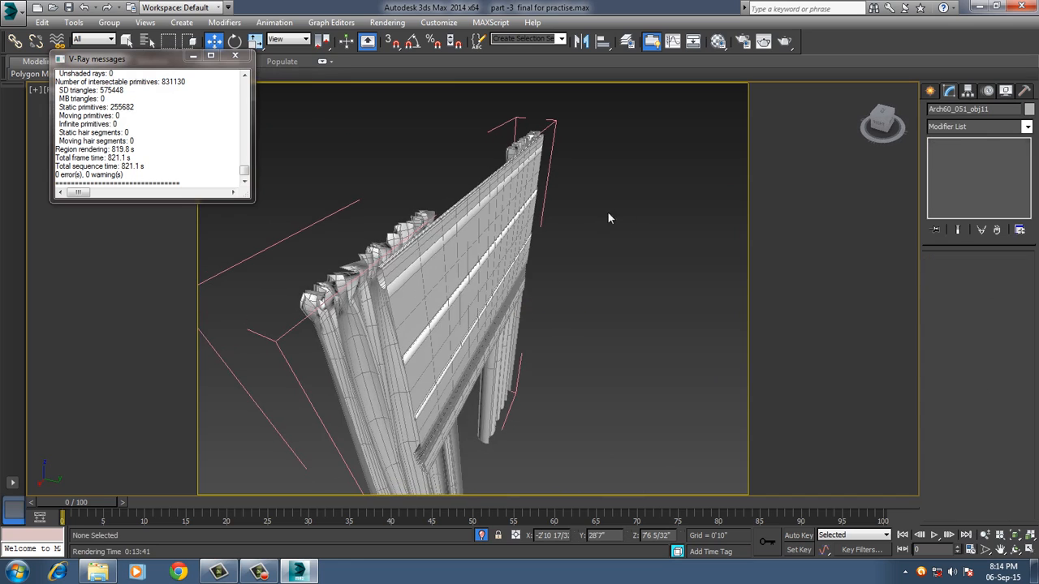
{"action": "middle_click_drag", "start_coordinate": [607, 211], "coordinate": [581, 215], "text": "alt"}
{"action": "left_click", "coordinate": [474, 239]}
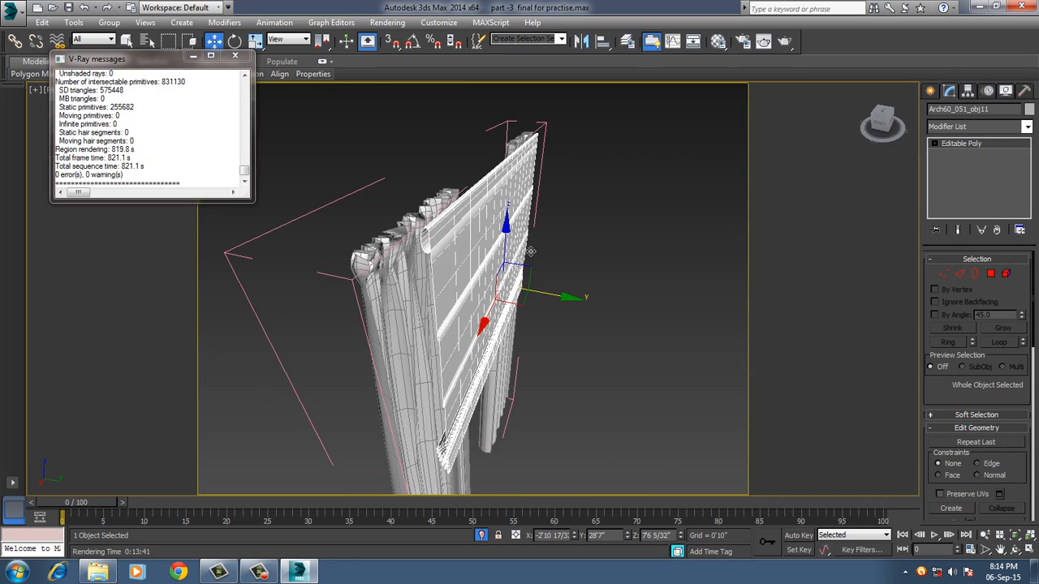
{"action": "middle_click_drag", "start_coordinate": [474, 239], "coordinate": [457, 253], "text": "alt"}
{"action": "key", "text": "r"}
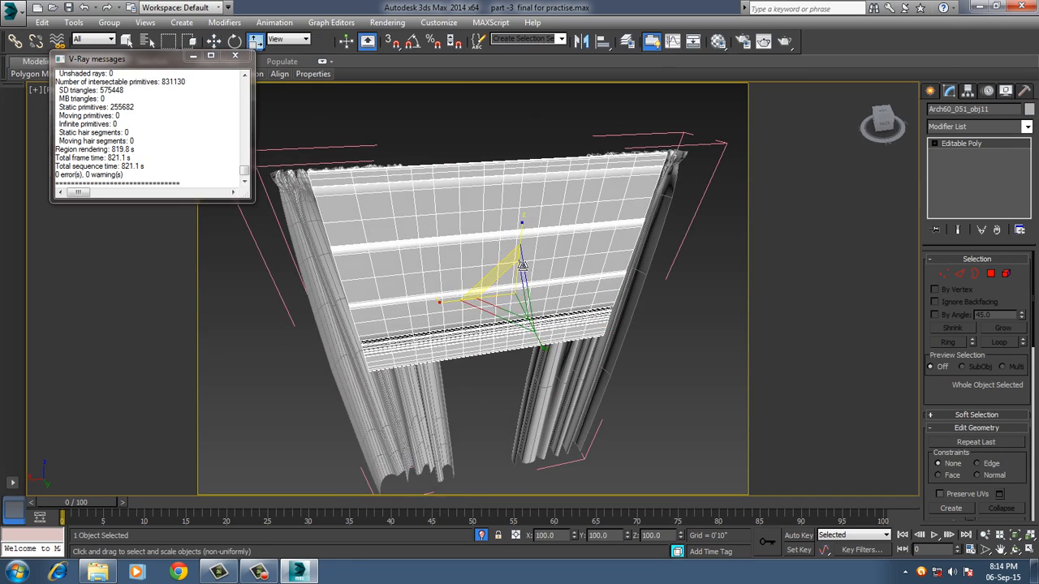
{"action": "left_click_drag", "start_coordinate": [451, 311], "coordinate": [439, 313]}
{"action": "middle_click_drag", "start_coordinate": [422, 319], "coordinate": [589, 306], "text": "alt"}
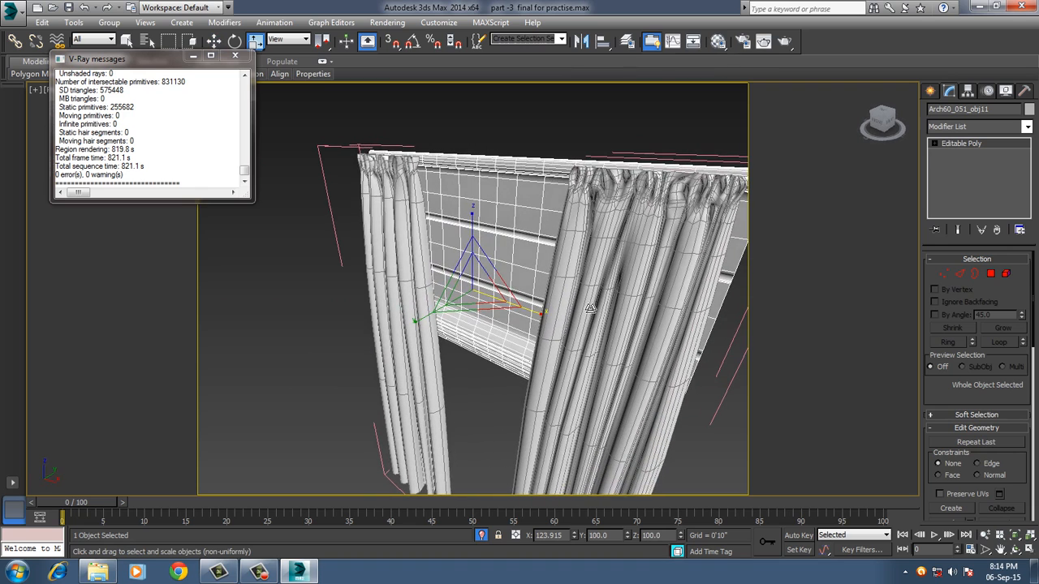
{"action": "key", "text": "c"}
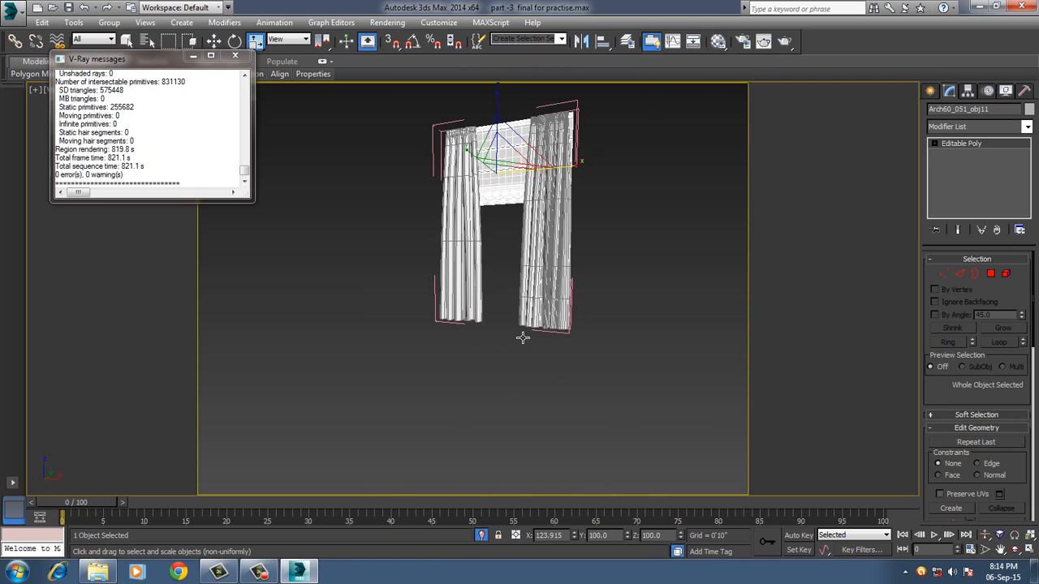
{"action": "left_click", "coordinate": [483, 535]}
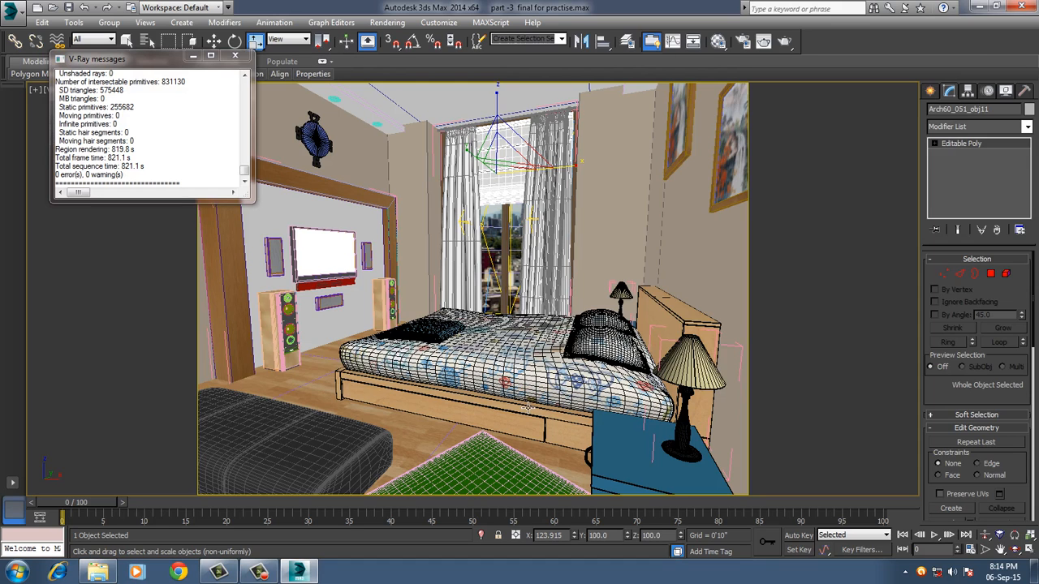
Sample the green carpet's material into the empty 16 - Default slot and show its list of maps.
{"action": "left_click", "coordinate": [503, 483]}
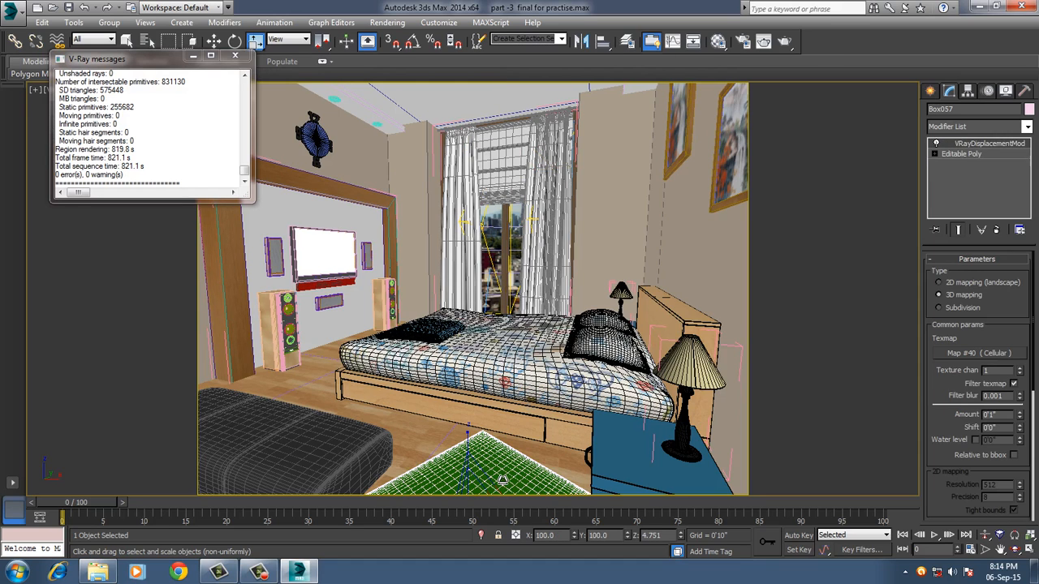
{"action": "left_click", "coordinate": [718, 41]}
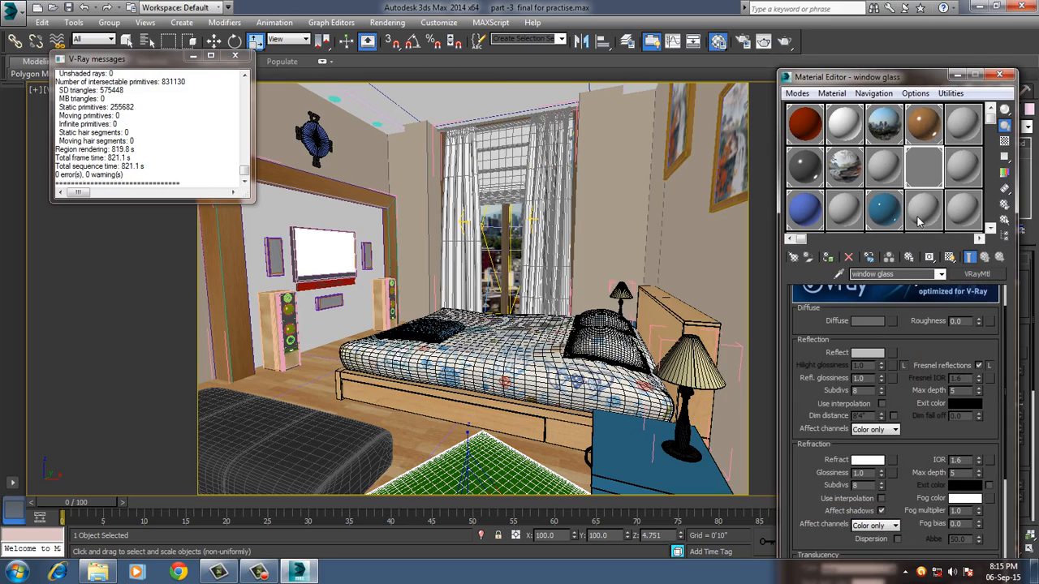
{"action": "left_click", "coordinate": [831, 93]}
{"action": "left_click", "coordinate": [857, 122]}
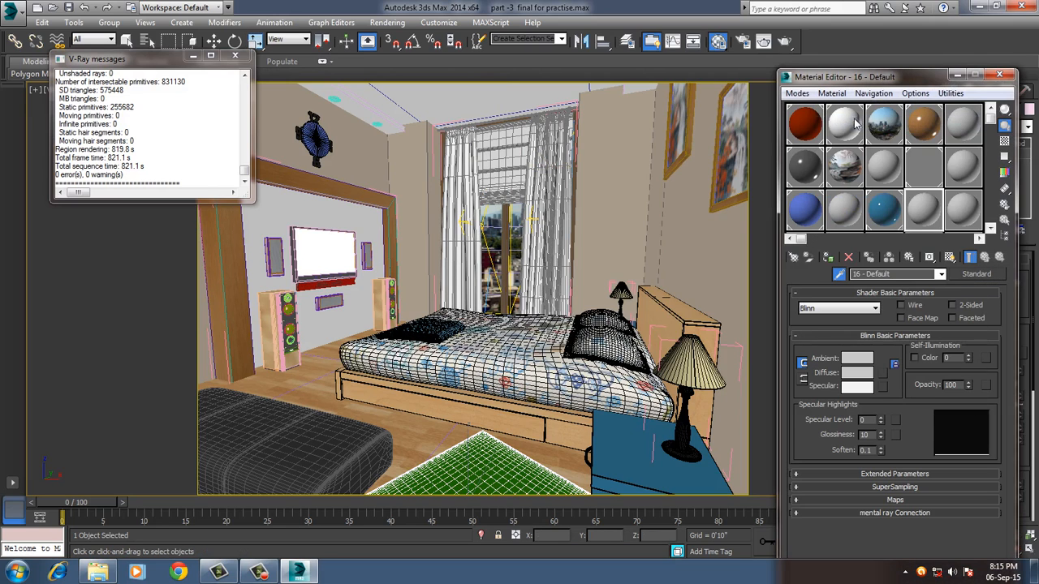
{"action": "left_click", "coordinate": [486, 471]}
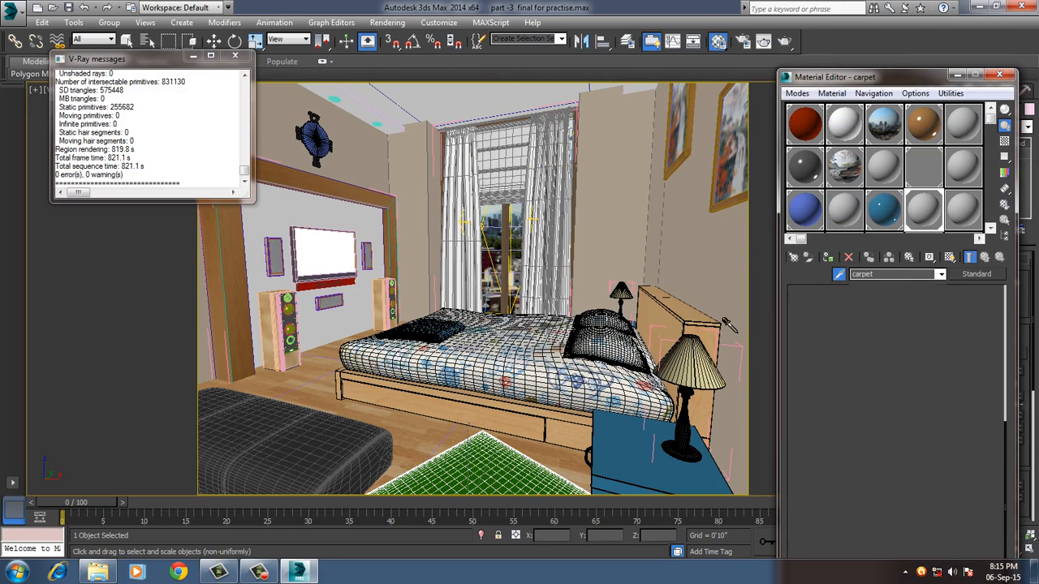
{"action": "left_click_drag", "start_coordinate": [860, 76], "coordinate": [380, 18]}
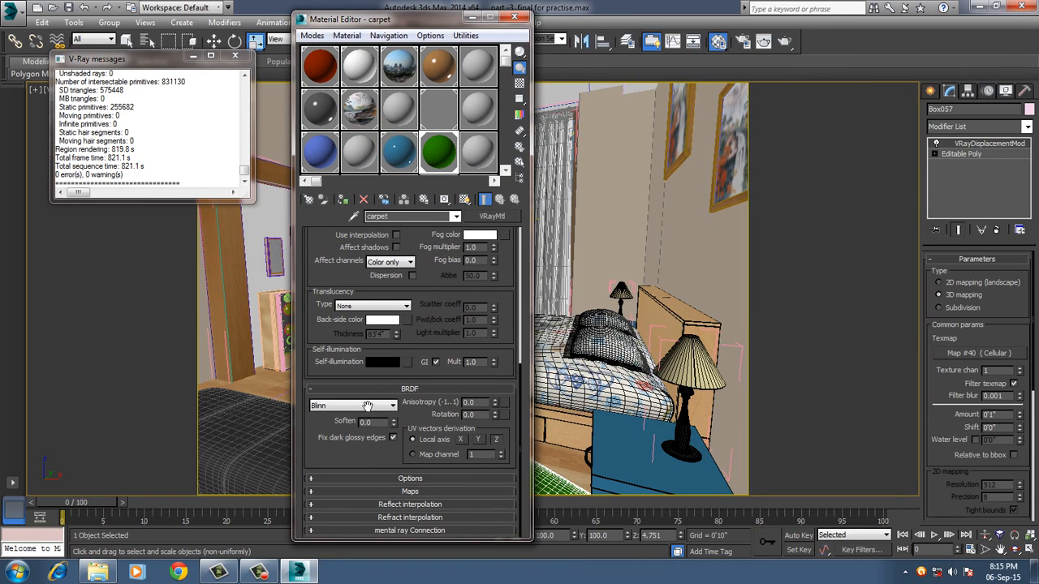
{"action": "left_click", "coordinate": [375, 490]}
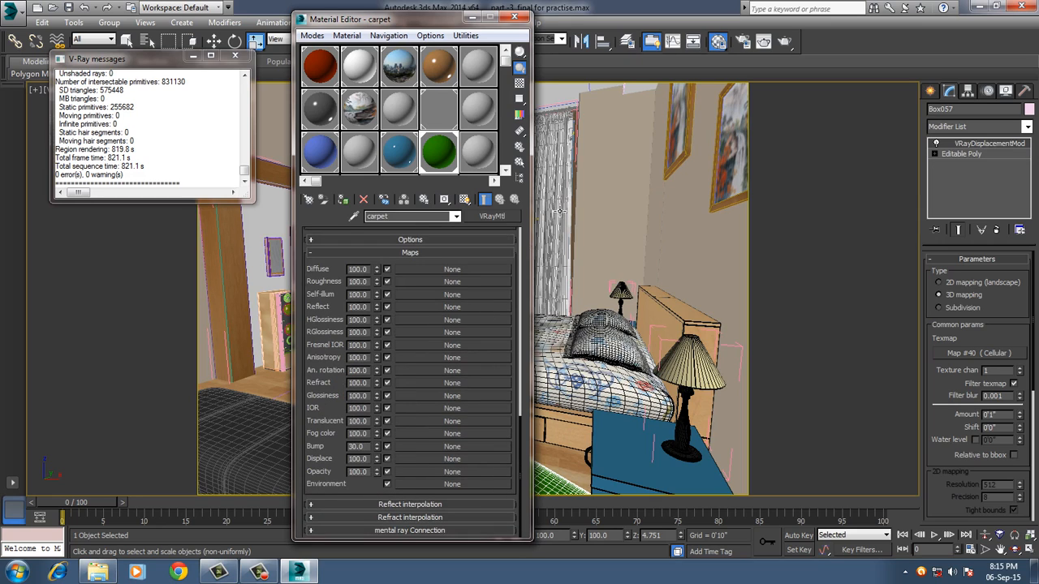
Place the carpet displacement modifier's Cellular texmap, Map #40, in the empty slot beside the carpet material as an instance.
{"action": "left_click", "coordinate": [990, 352]}
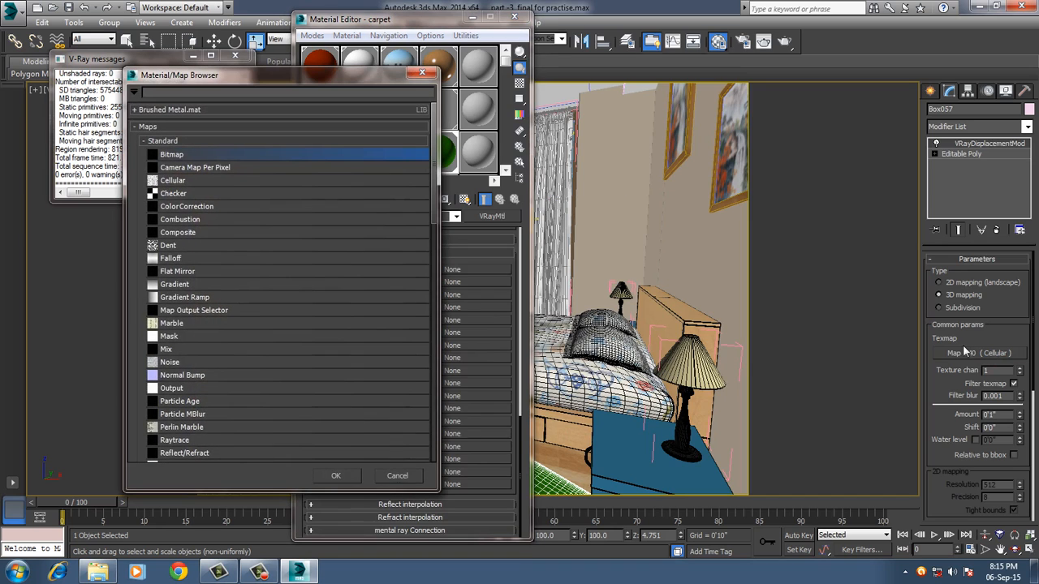
{"action": "left_click", "coordinate": [421, 74]}
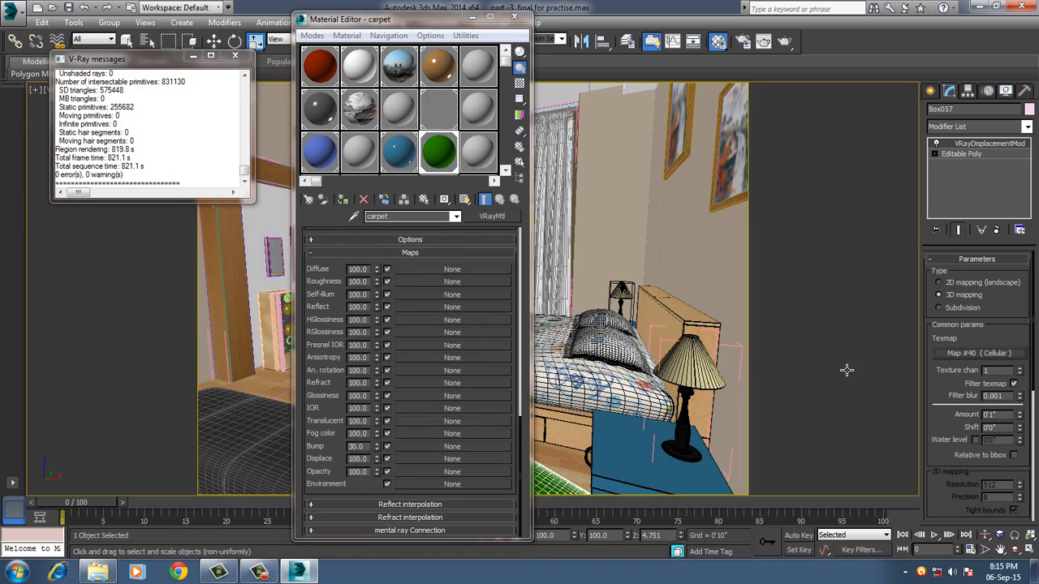
{"action": "left_click_drag", "start_coordinate": [744, 284], "coordinate": [476, 157]}
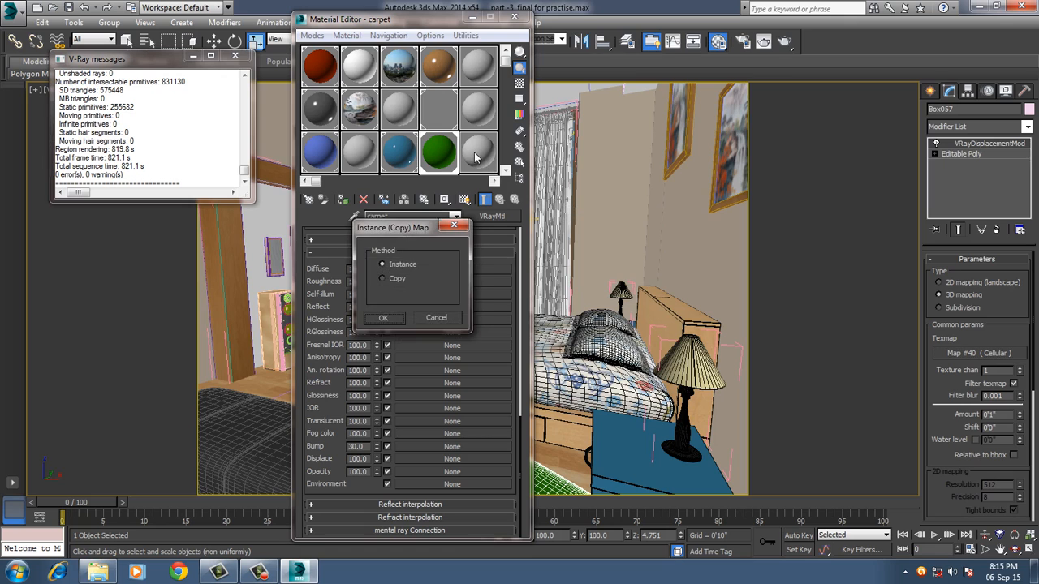
{"action": "left_click", "coordinate": [382, 319]}
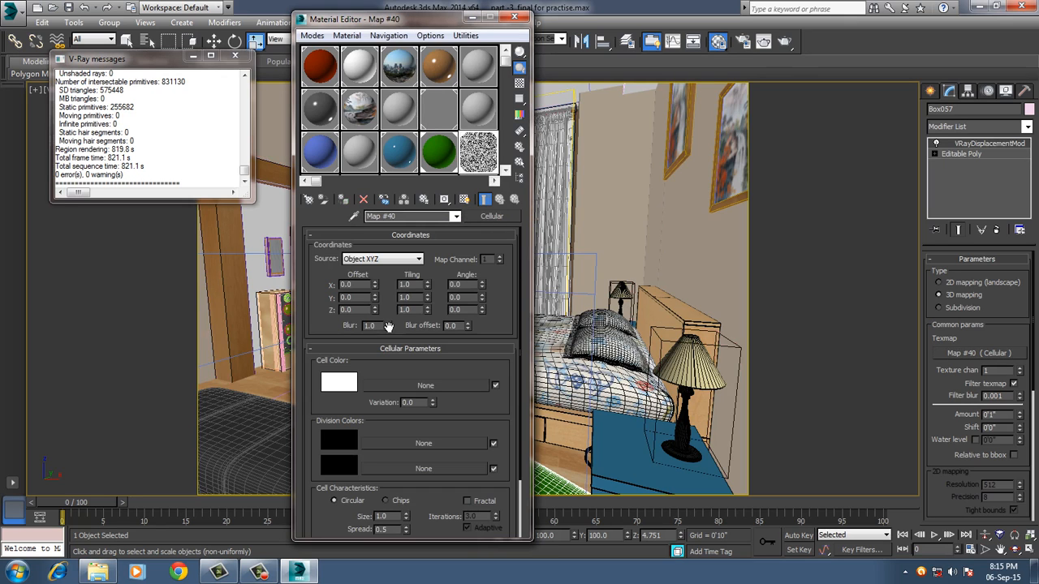
Show the Cellular map's parameters and place an enlarged preview of the map beside the Material Editor.
{"action": "scroll", "coordinate": [338, 415], "scroll_direction": "down", "scroll_amount": 3}
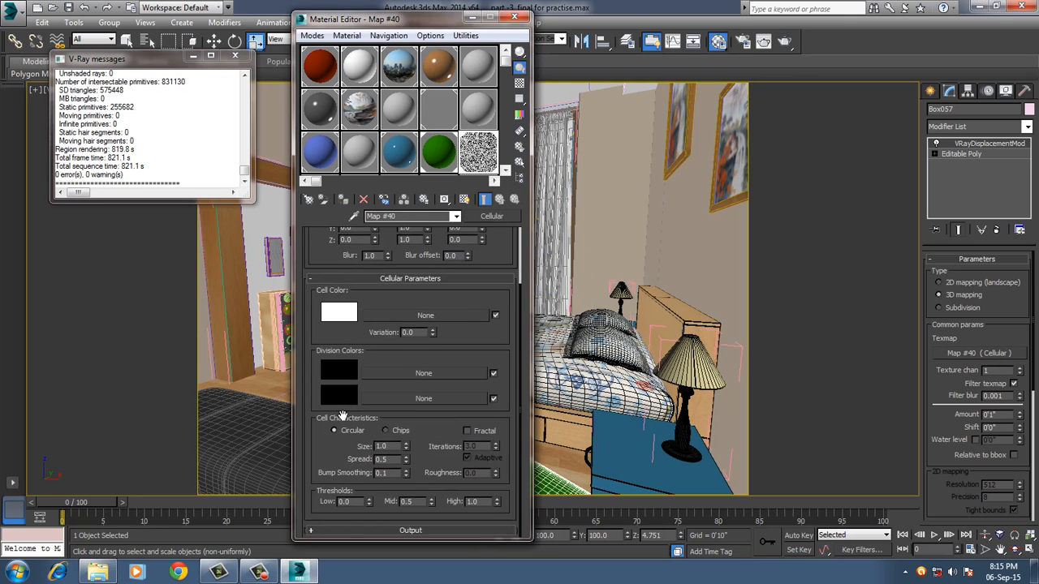
{"action": "double_click", "coordinate": [479, 155]}
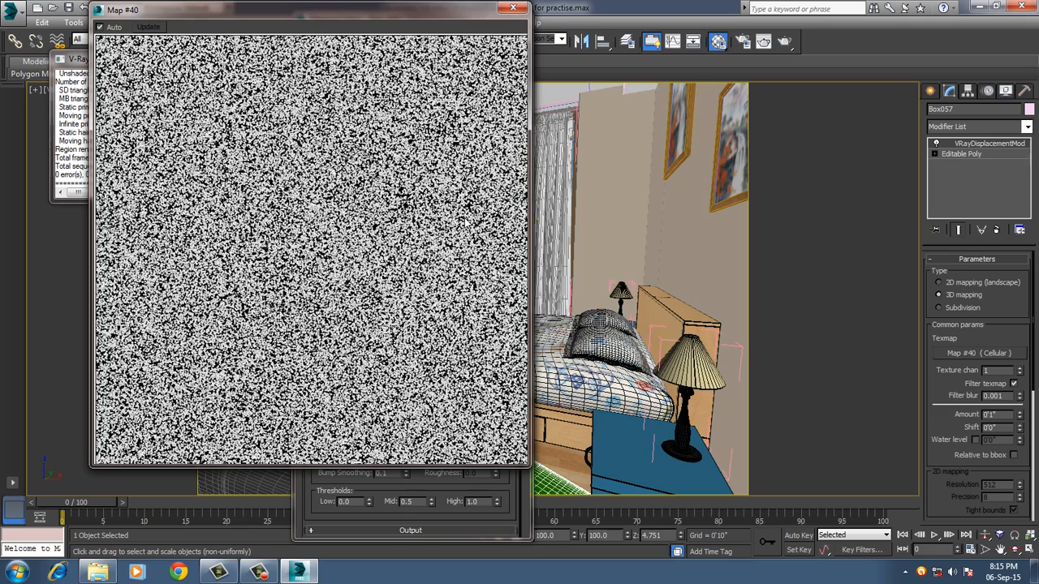
{"action": "left_click", "coordinate": [315, 509]}
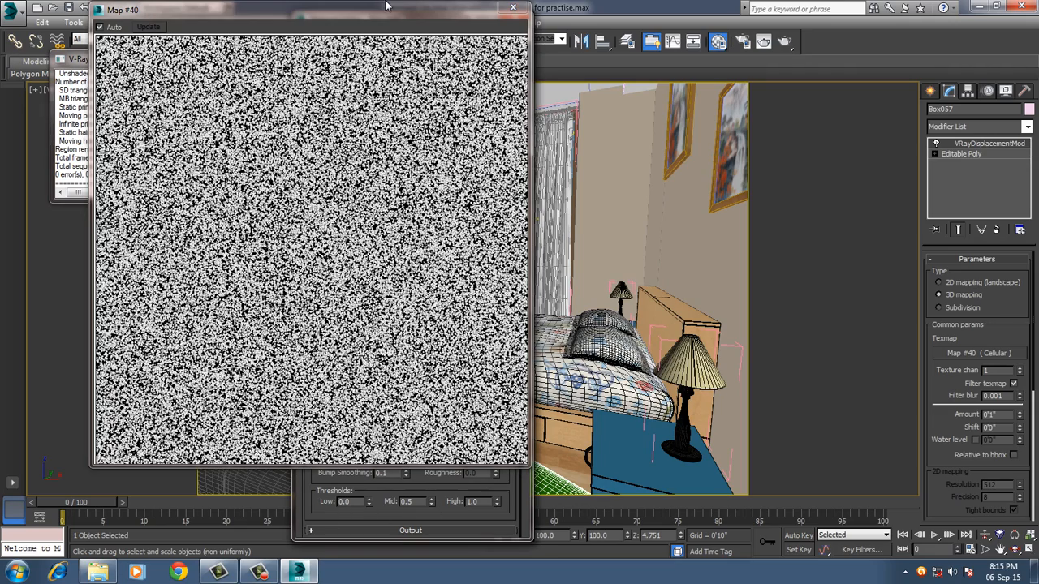
{"action": "left_click_drag", "start_coordinate": [410, 11], "coordinate": [887, 58]}
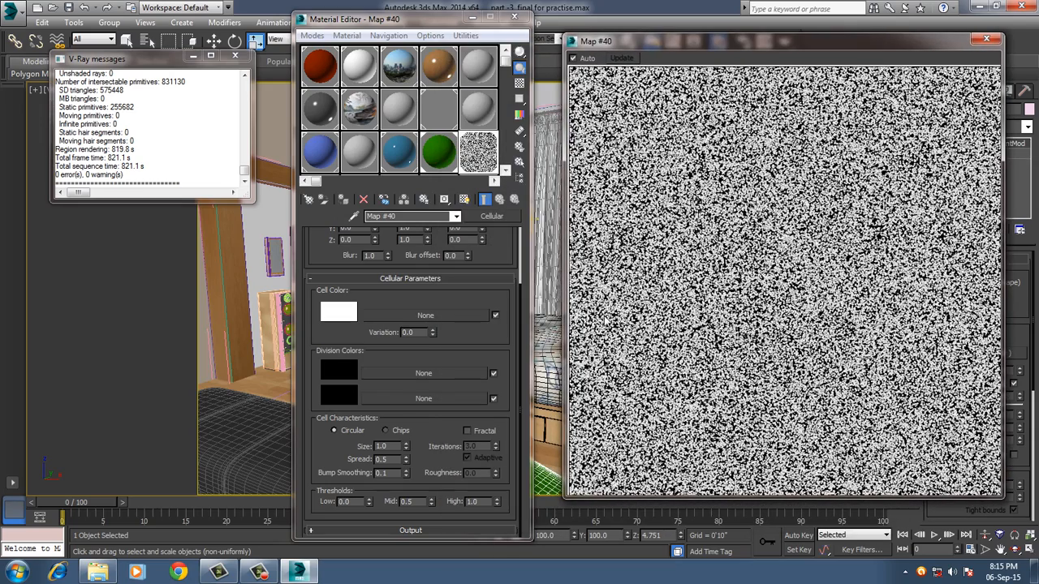
Reduce the Cellular map's cell size, trying 0.8 and settling on 0.7.
{"action": "double_click", "coordinate": [390, 446]}
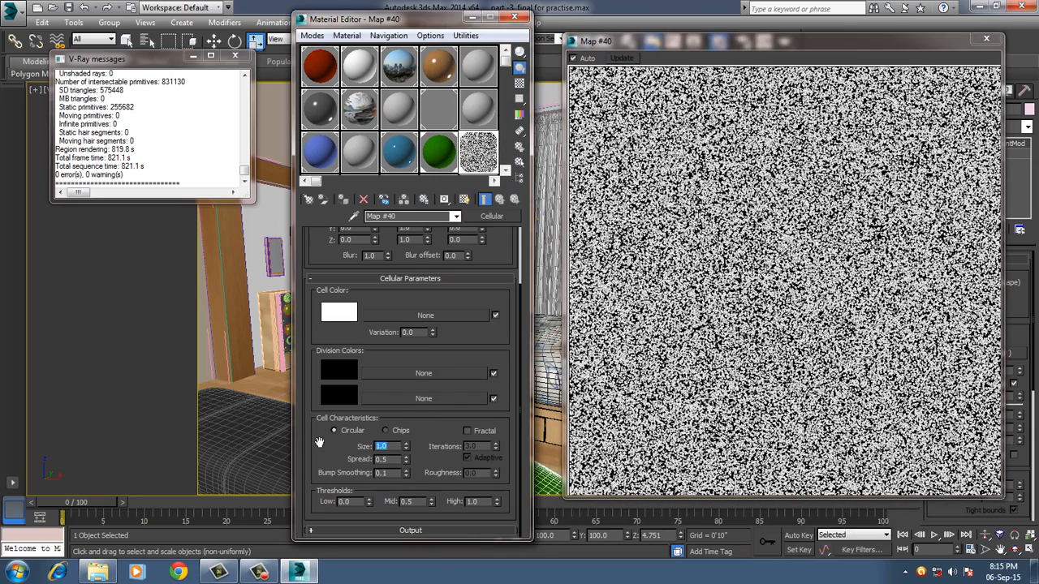
{"action": "type", "text": "0.8"}
{"action": "key", "text": "Return"}
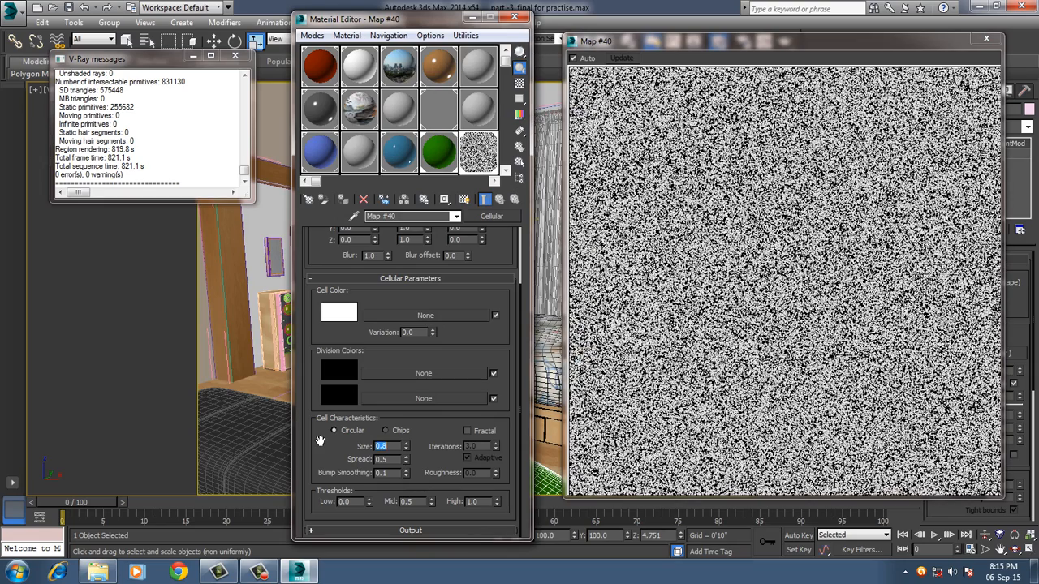
{"action": "type", "text": "0.7"}
{"action": "key", "text": "Return"}
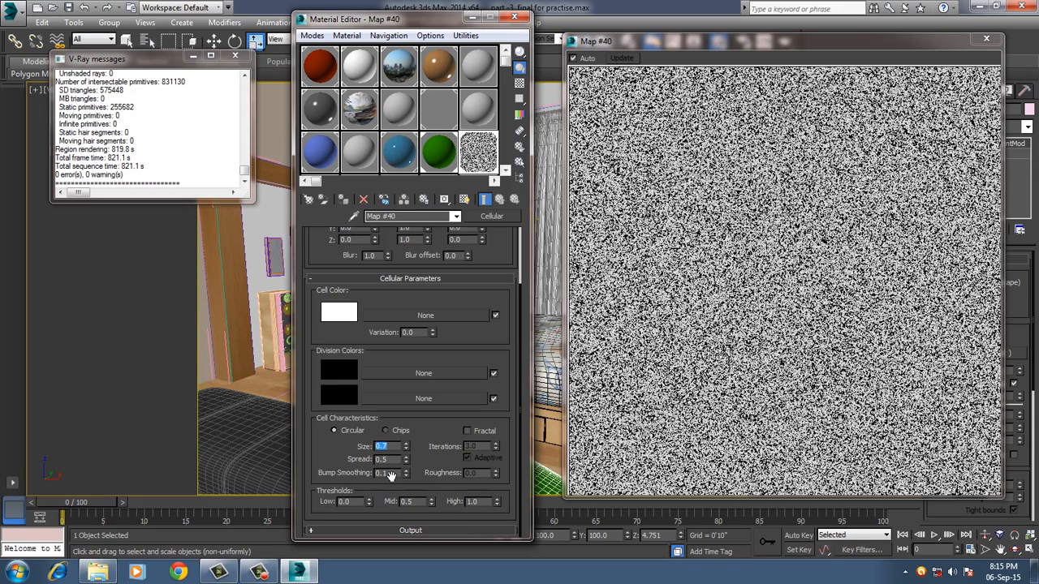
Set the Cellular map's spread to 0.4 and close its enlarged preview.
{"action": "double_click", "coordinate": [383, 460]}
{"action": "type", "text": "0.4"}
{"action": "key", "text": "Return"}
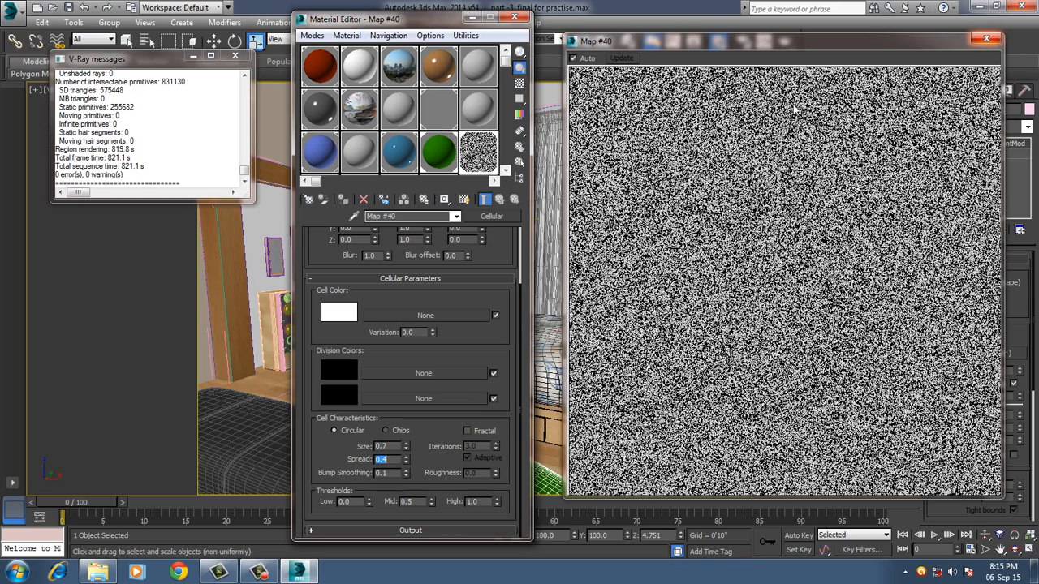
{"action": "left_click", "coordinate": [986, 39]}
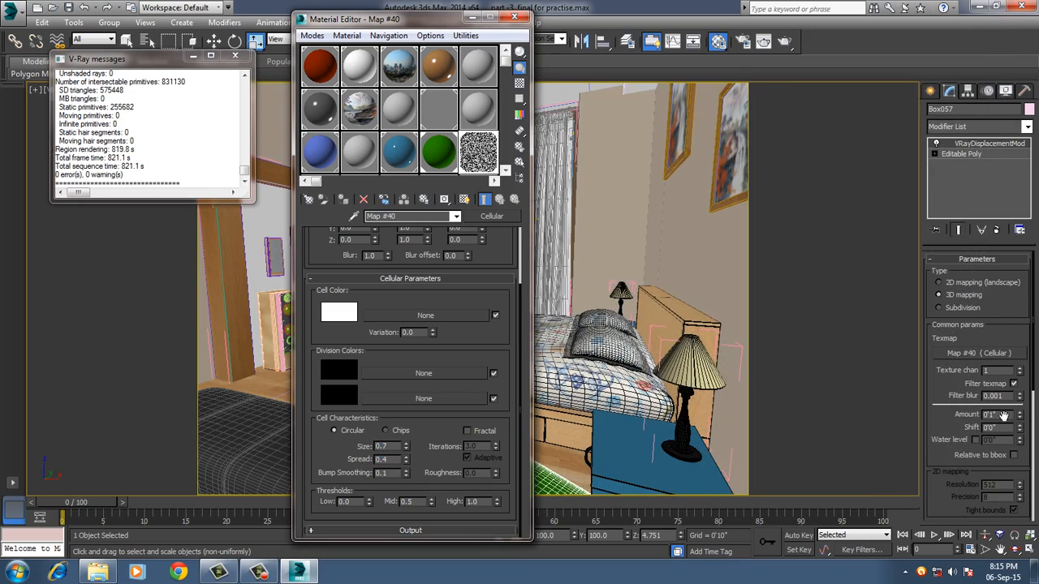
Set the edge length of the carpet's VRayDisplacementMod to 4 pixels and close the Material Editor.
{"action": "scroll", "coordinate": [939, 414], "scroll_direction": "down", "scroll_amount": 5}
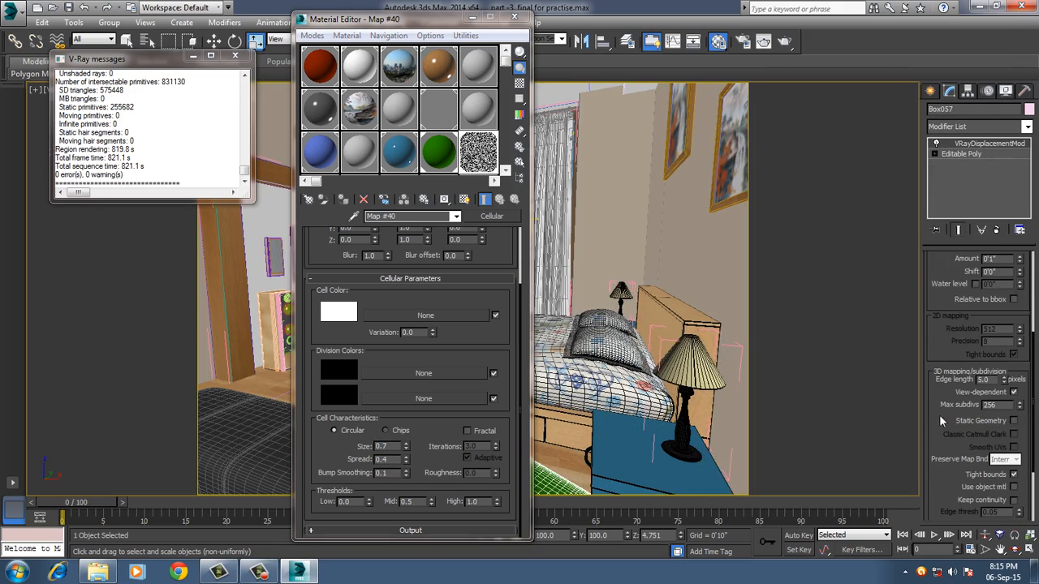
{"action": "double_click", "coordinate": [983, 379]}
{"action": "type", "text": "4"}
{"action": "key", "text": "Return"}
{"action": "left_click", "coordinate": [516, 17]}
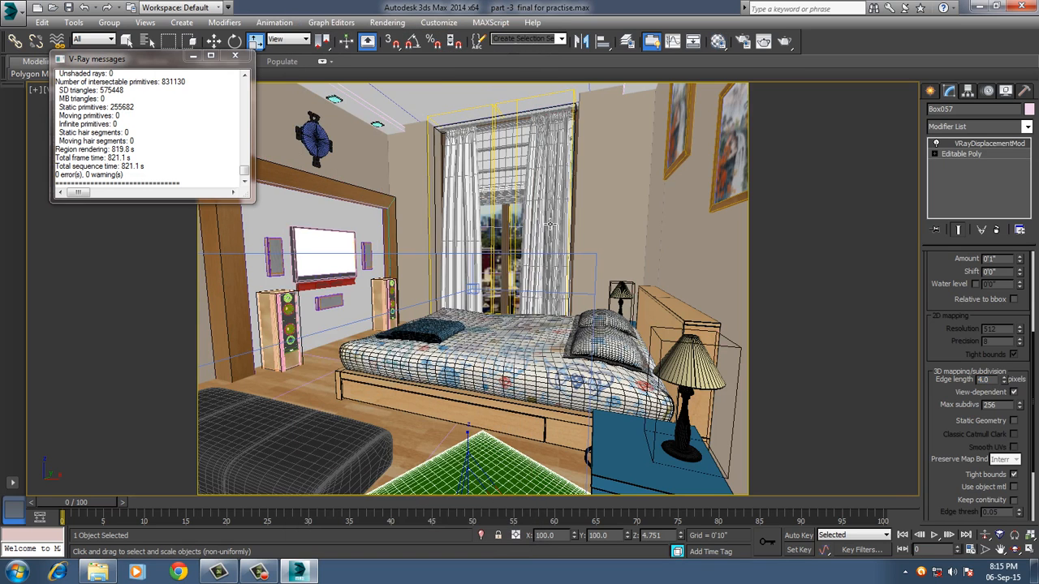
Sample the pouf's material into the unused 14 - Default slot and show an enlarged preview of it.
{"action": "left_click", "coordinate": [337, 454]}
{"action": "key", "text": "m"}
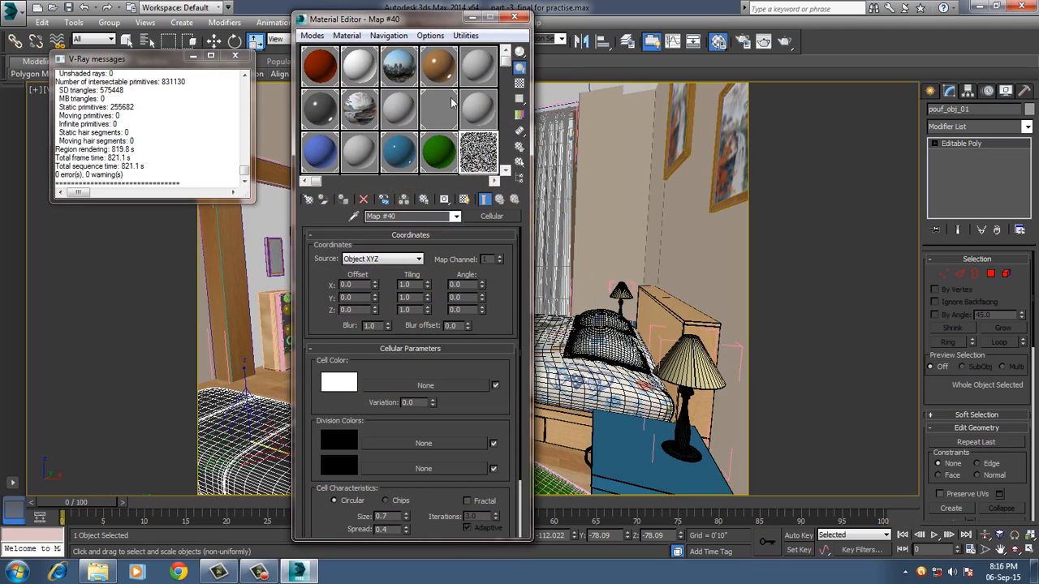
{"action": "left_click", "coordinate": [361, 158]}
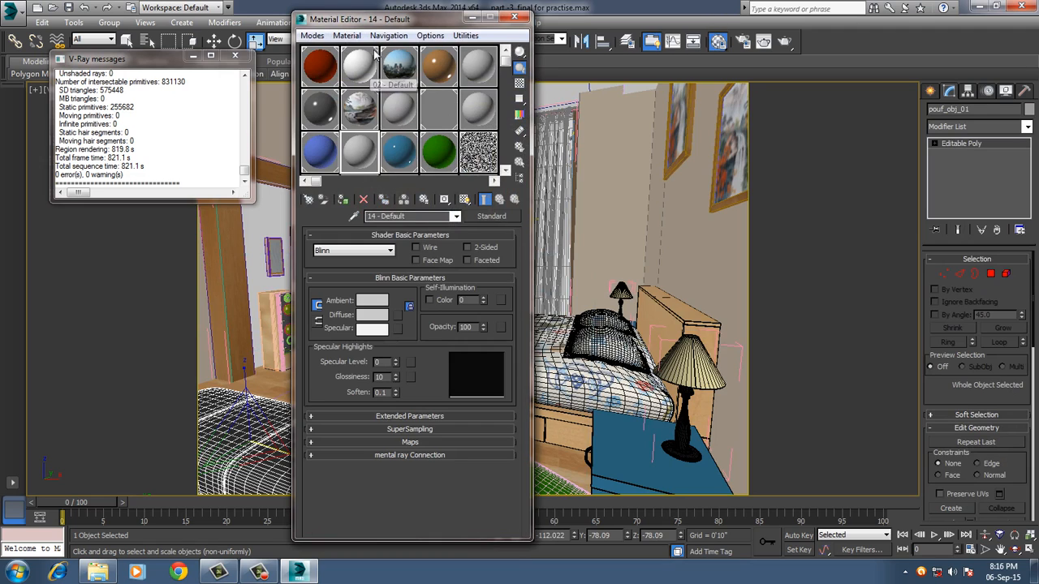
{"action": "left_click", "coordinate": [347, 35]}
{"action": "left_click", "coordinate": [381, 65]}
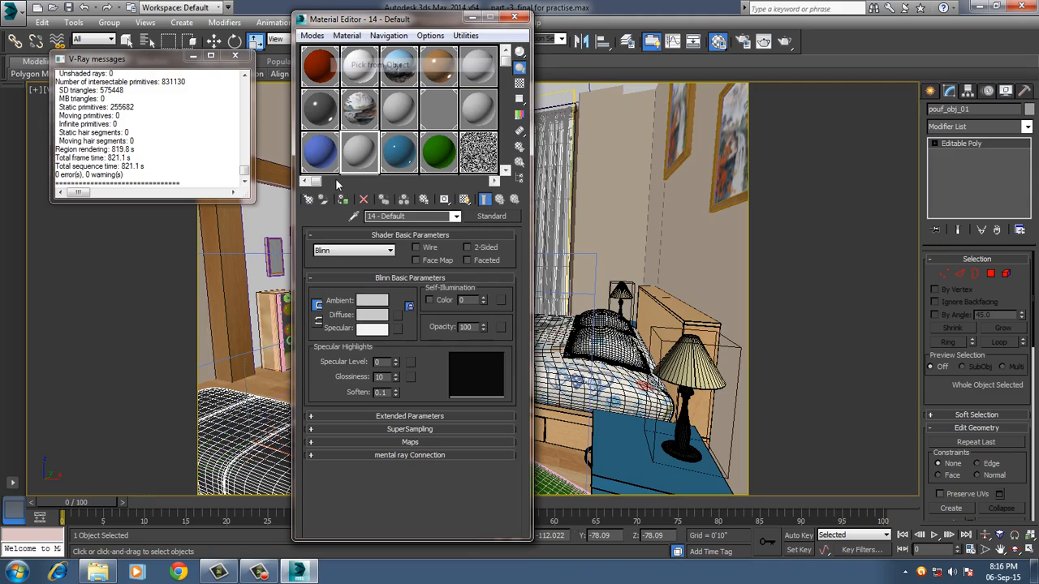
{"action": "left_click", "coordinate": [229, 458]}
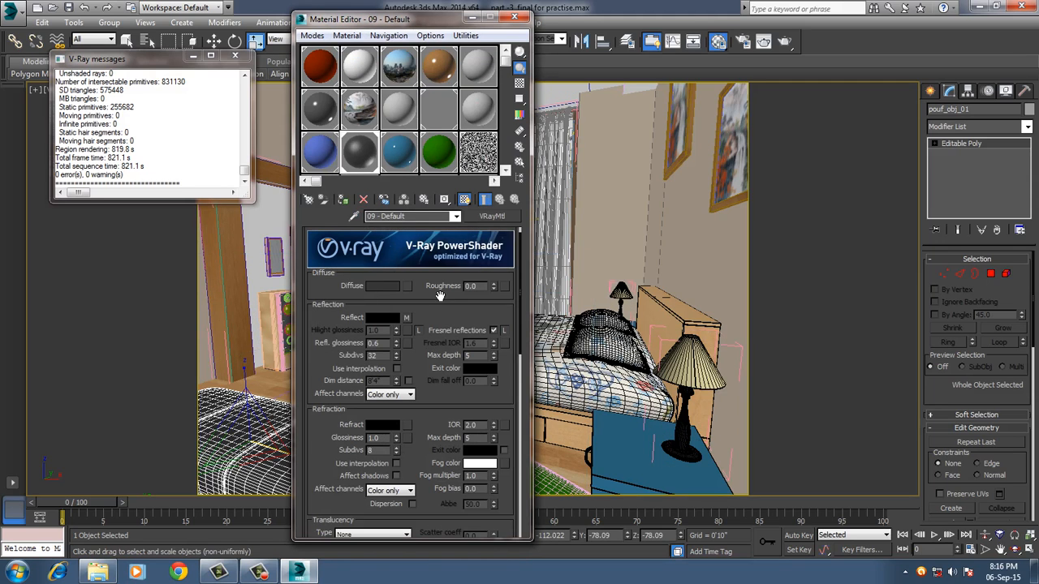
{"action": "scroll", "coordinate": [445, 323], "scroll_direction": "down", "scroll_amount": 2}
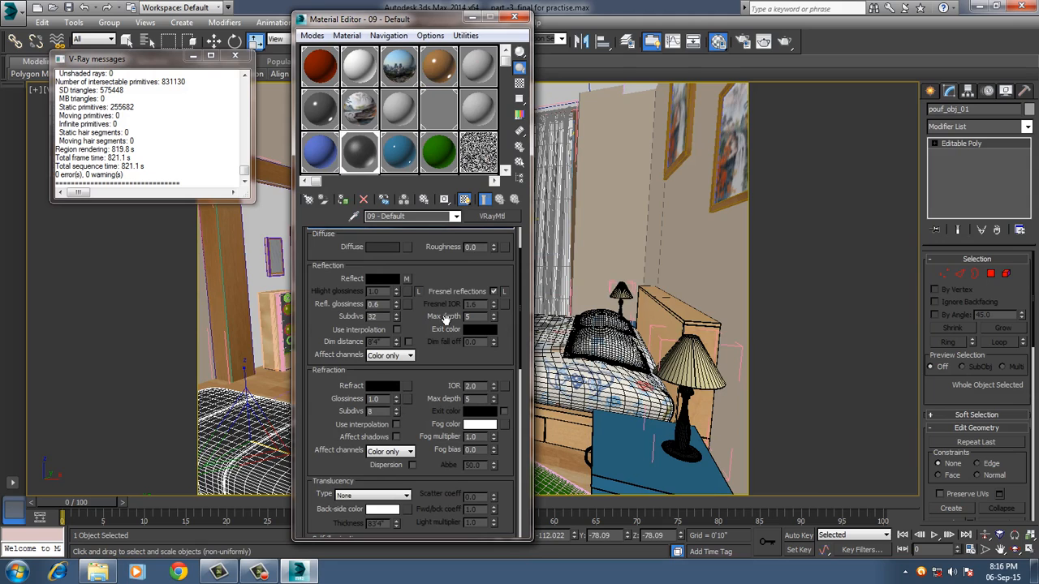
{"action": "double_click", "coordinate": [367, 152]}
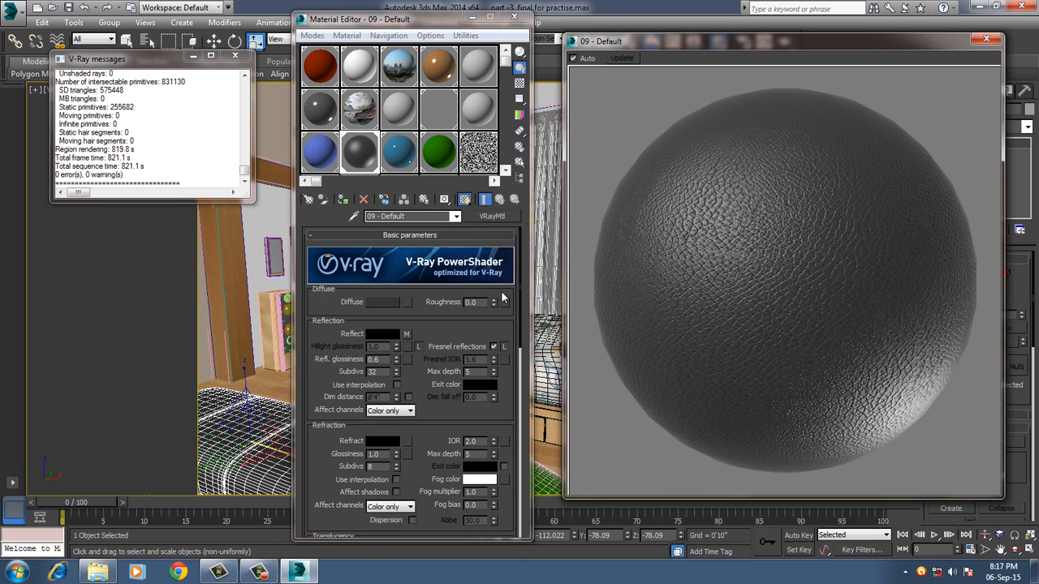
Lighten the pouf leather material's diffuse colour to a dark grey with a value of 18.
{"action": "left_click", "coordinate": [376, 301]}
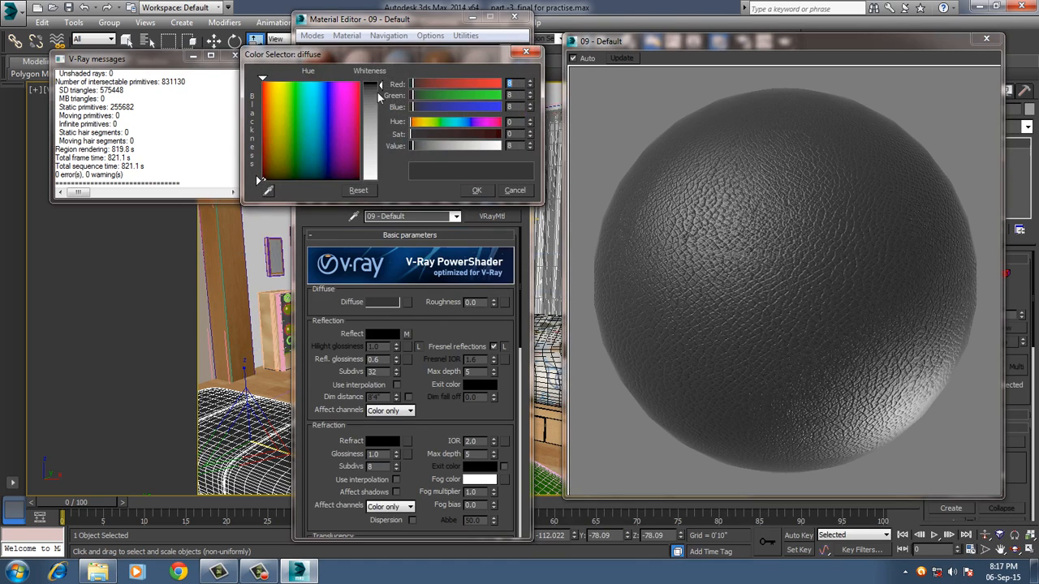
{"action": "left_click_drag", "start_coordinate": [380, 88], "coordinate": [380, 88]}
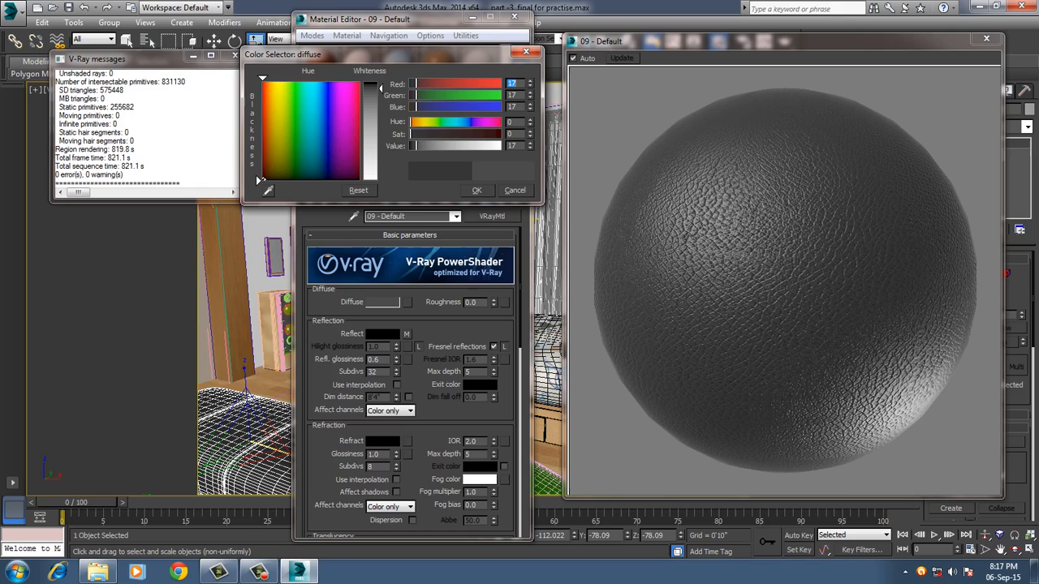
{"action": "left_click_drag", "start_coordinate": [380, 88], "coordinate": [380, 94]}
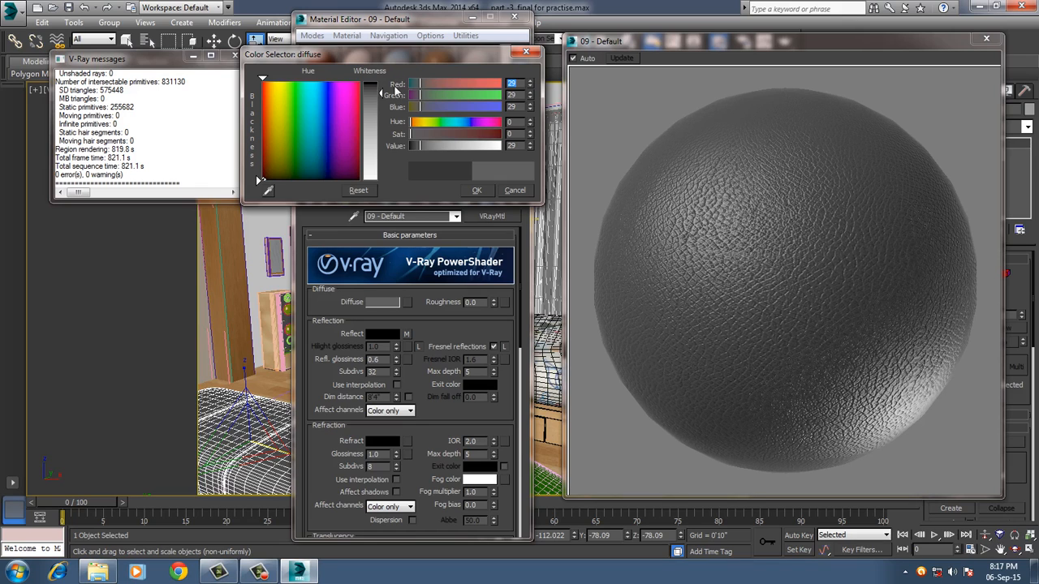
{"action": "left_click_drag", "start_coordinate": [381, 94], "coordinate": [381, 96]}
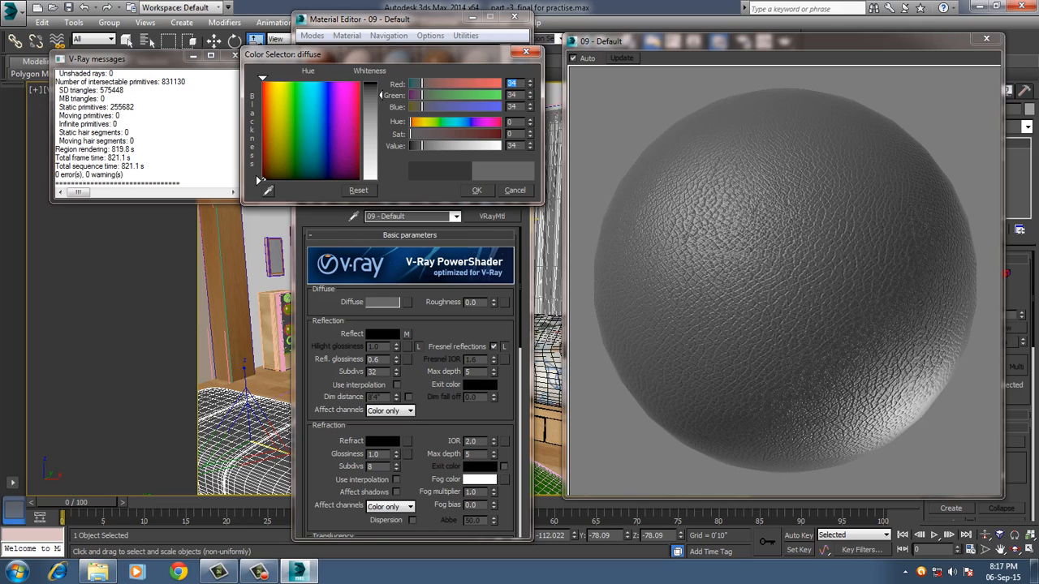
{"action": "left_click_drag", "start_coordinate": [381, 96], "coordinate": [381, 97]}
{"action": "left_click_drag", "start_coordinate": [383, 98], "coordinate": [380, 94]}
{"action": "left_click_drag", "start_coordinate": [381, 94], "coordinate": [384, 97]}
{"action": "left_click", "coordinate": [486, 192]}
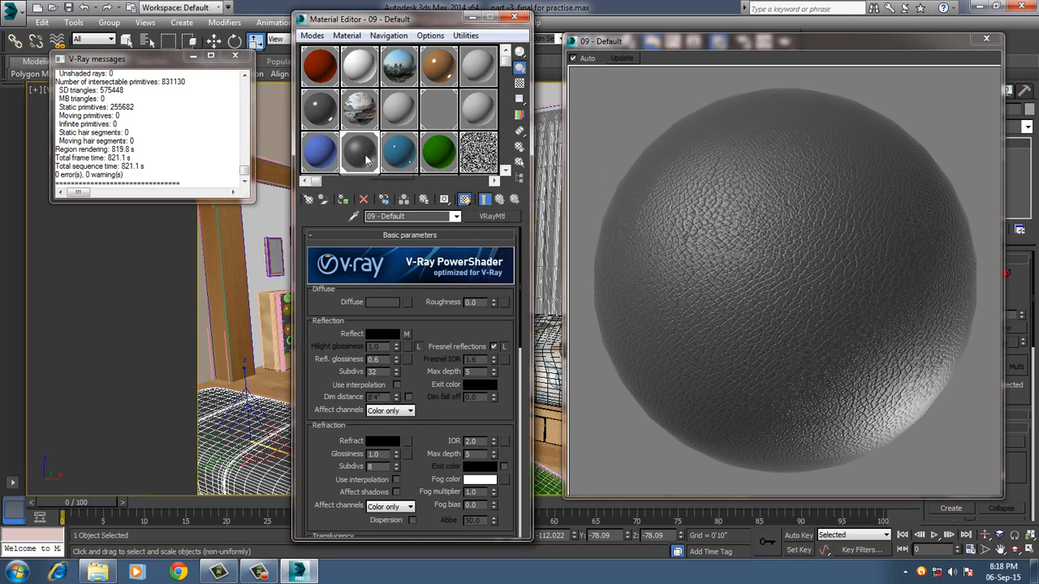
Set the pouf material's diffuse colour value to 15, and close the enlarged preview and the Material Editor.
{"action": "left_click", "coordinate": [390, 299]}
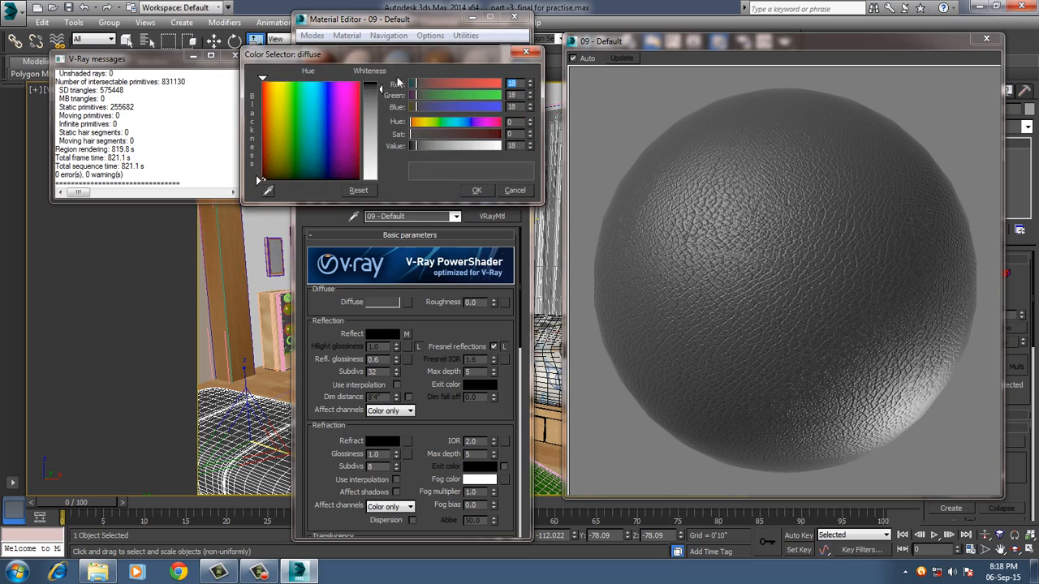
{"action": "left_click_drag", "start_coordinate": [381, 90], "coordinate": [381, 89]}
{"action": "left_click_drag", "start_coordinate": [381, 88], "coordinate": [381, 83]}
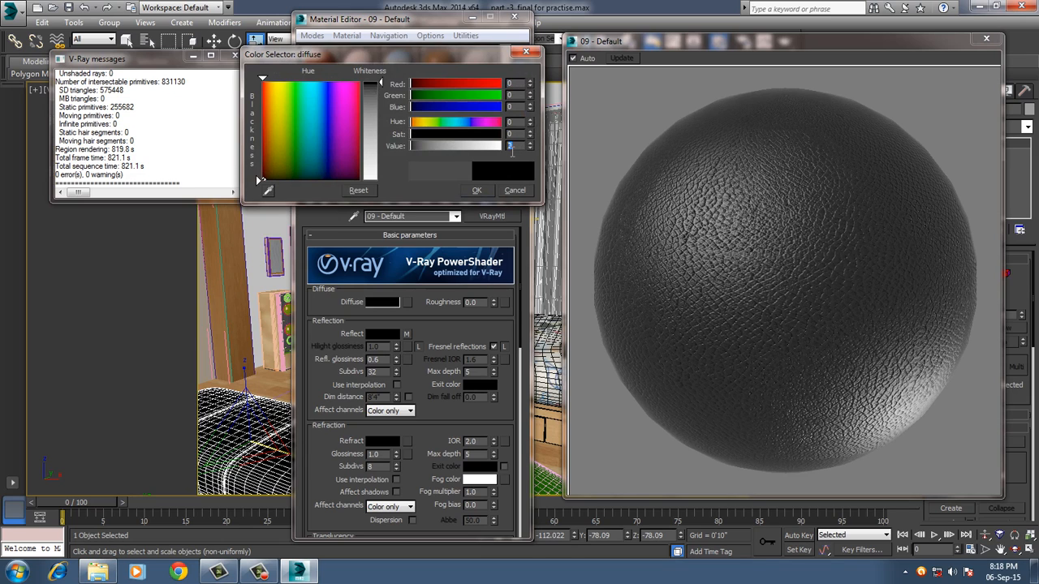
{"action": "type", "text": "15"}
{"action": "key", "text": "Return"}
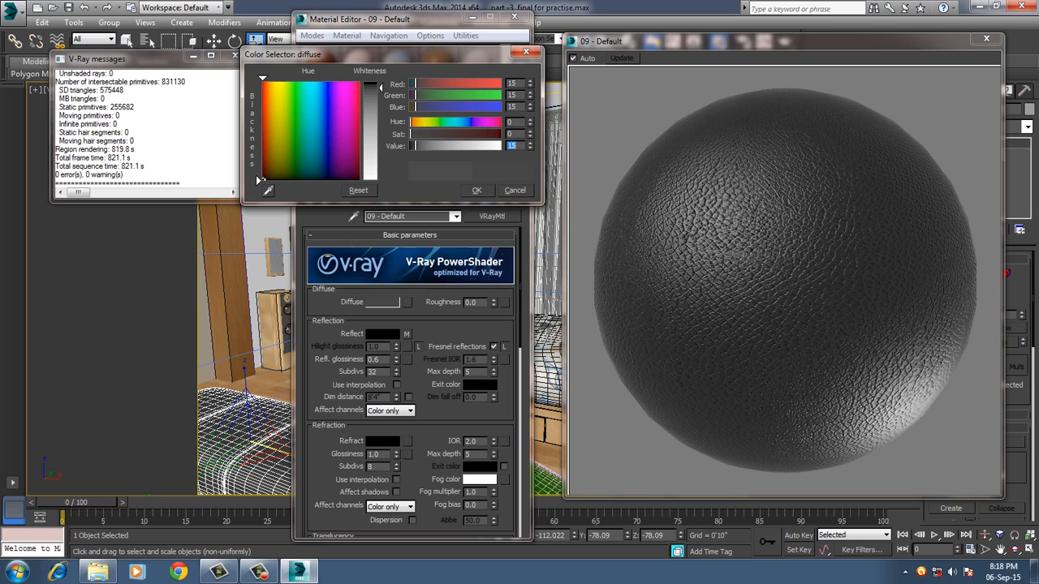
{"action": "left_click", "coordinate": [477, 191]}
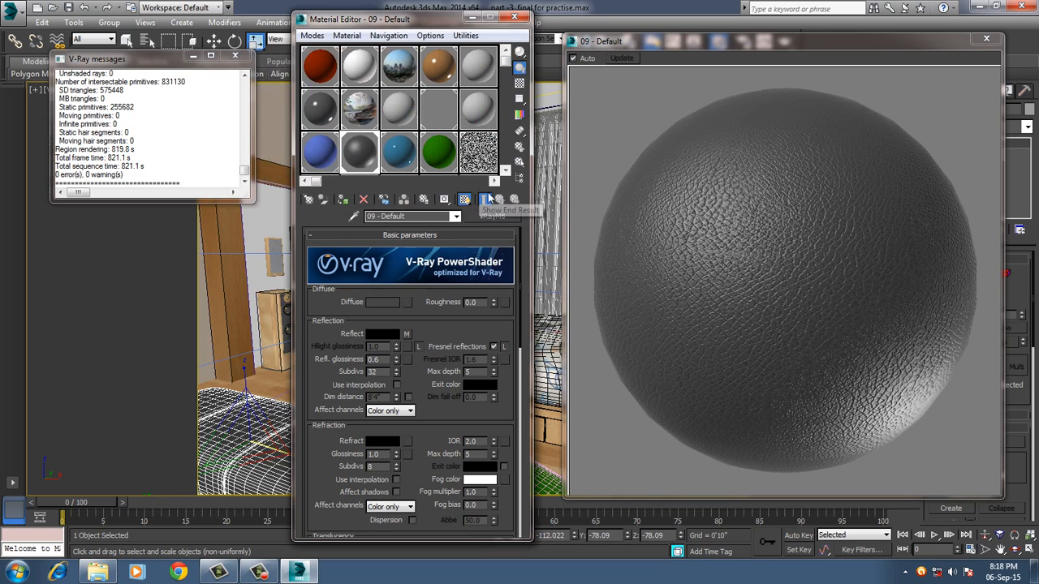
{"action": "left_click", "coordinate": [988, 41]}
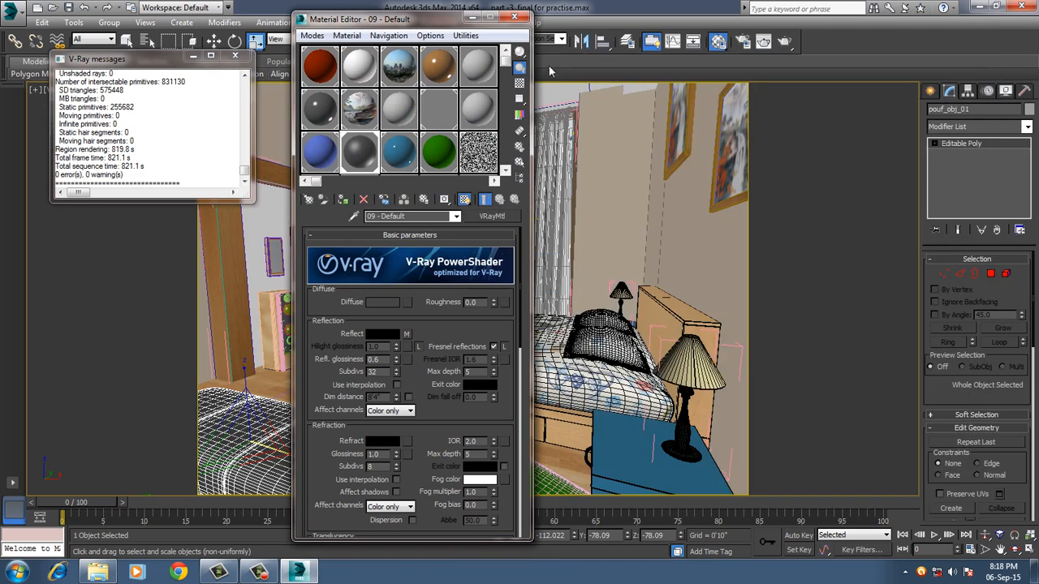
{"action": "left_click", "coordinate": [514, 17]}
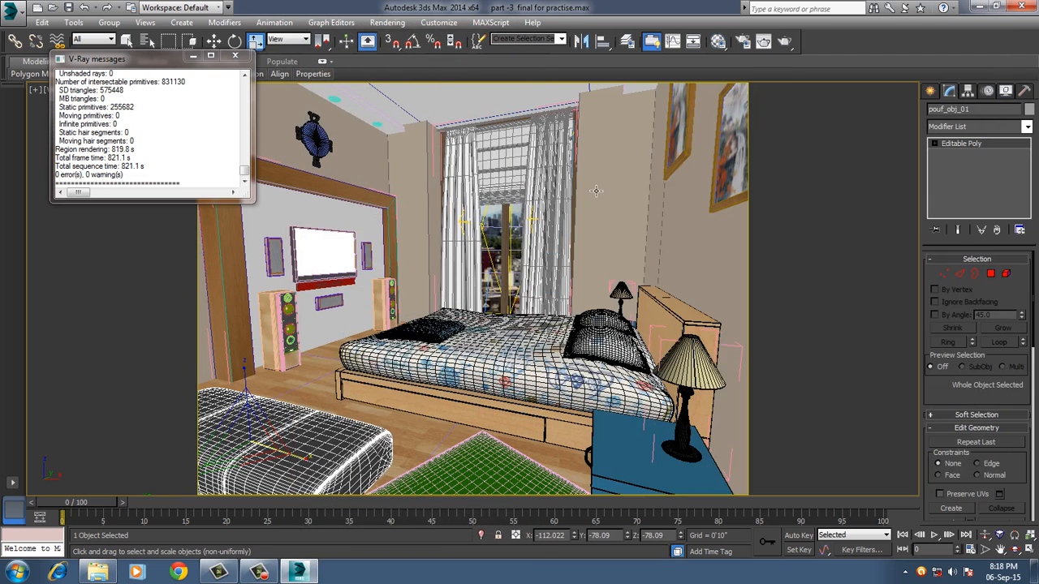
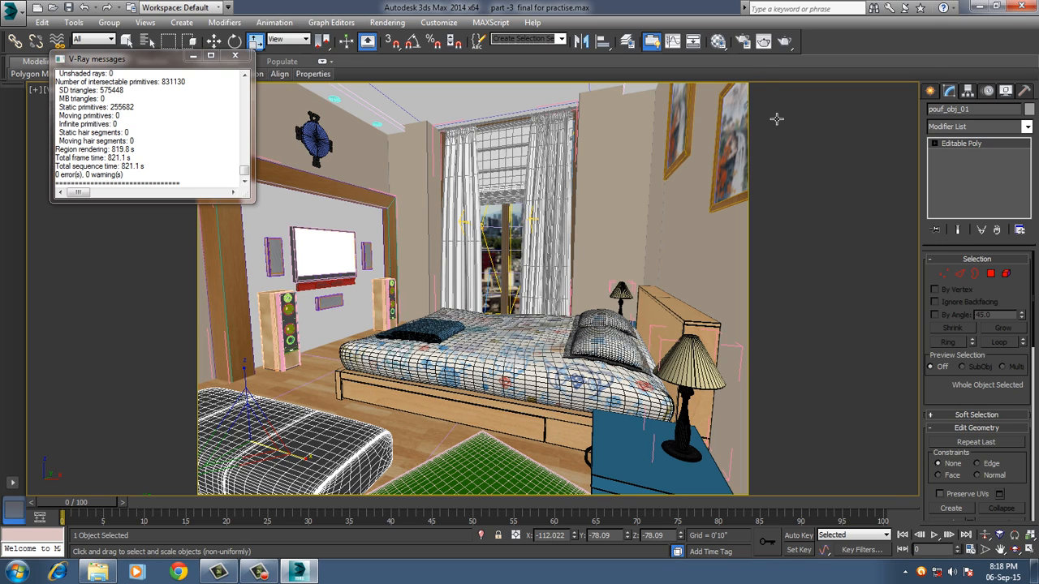
Set the render output width to 4000 pixels, keeping the image aspect locked.
{"action": "left_click", "coordinate": [743, 41]}
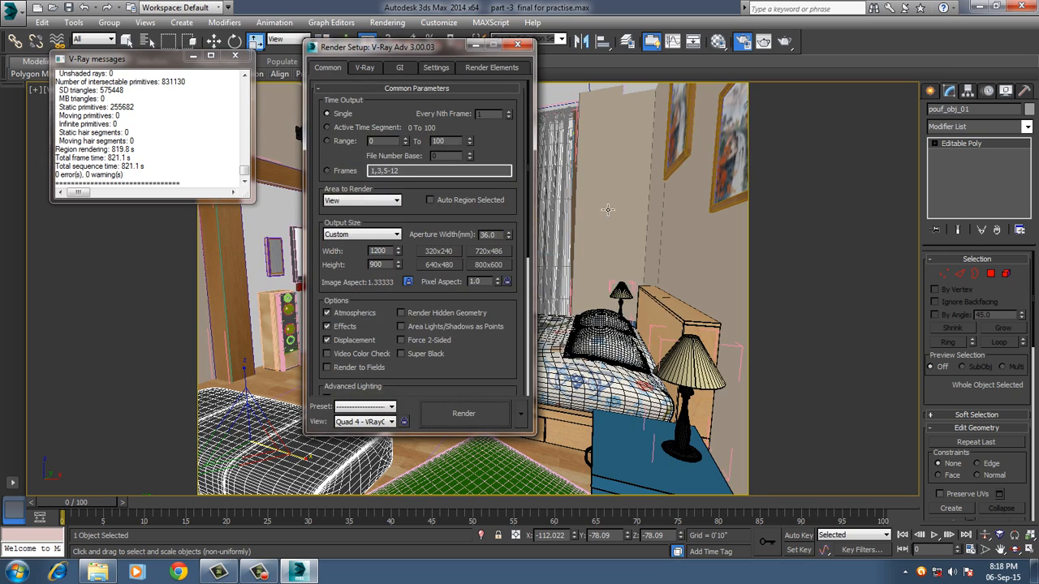
{"action": "double_click", "coordinate": [379, 250]}
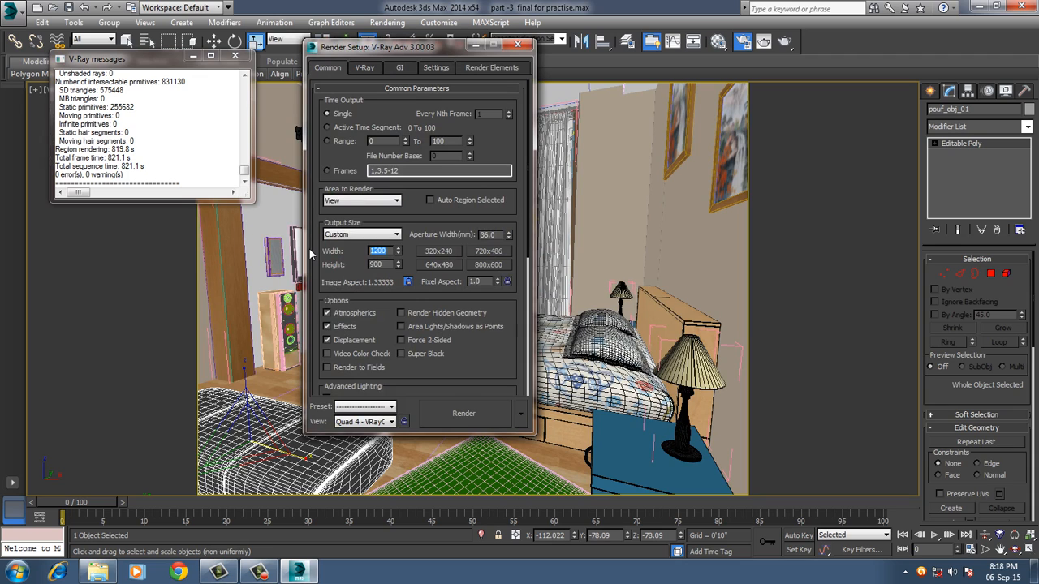
{"action": "type", "text": "4000"}
{"action": "key", "text": "Return"}
Set the adaptive image sampler's min subdivs to 3 and max subdivs to 6 in the V-Ray render settings.
{"action": "left_click", "coordinate": [365, 69]}
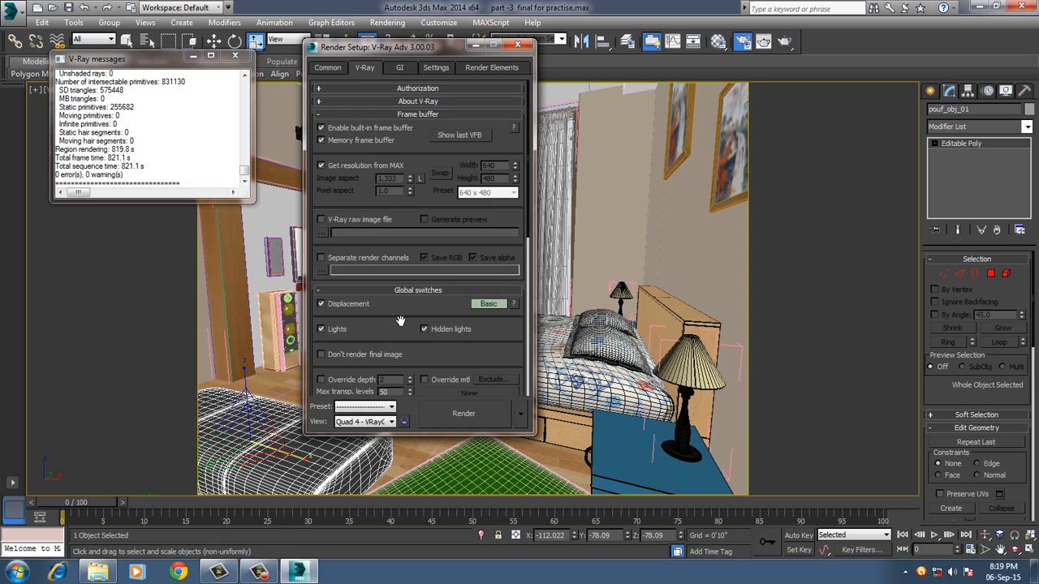
{"action": "scroll", "coordinate": [397, 321], "scroll_direction": "down", "scroll_amount": 3}
{"action": "scroll", "coordinate": [400, 321], "scroll_direction": "down", "scroll_amount": 12}
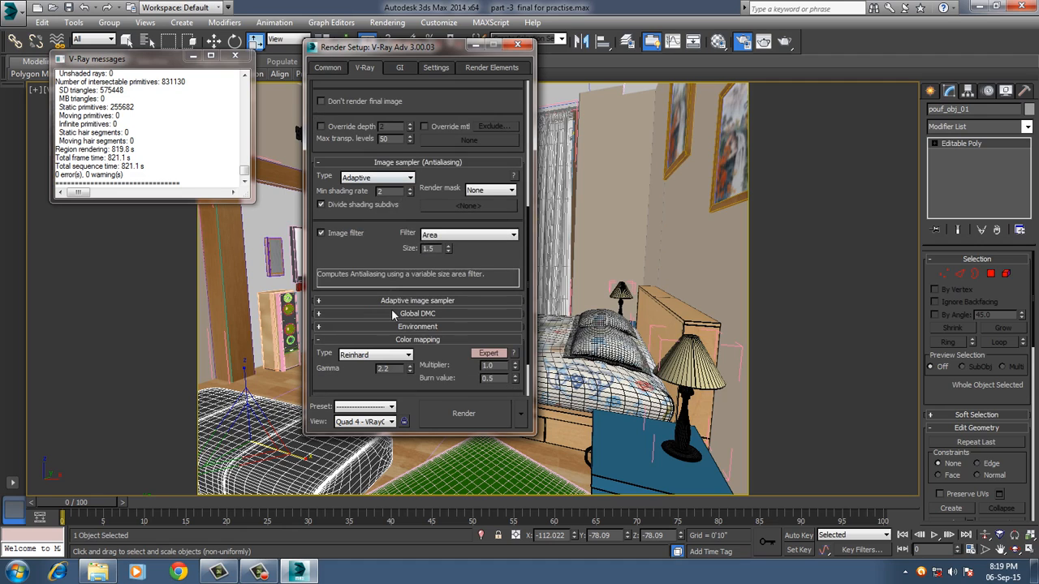
{"action": "scroll", "coordinate": [398, 322], "scroll_direction": "up", "scroll_amount": 5}
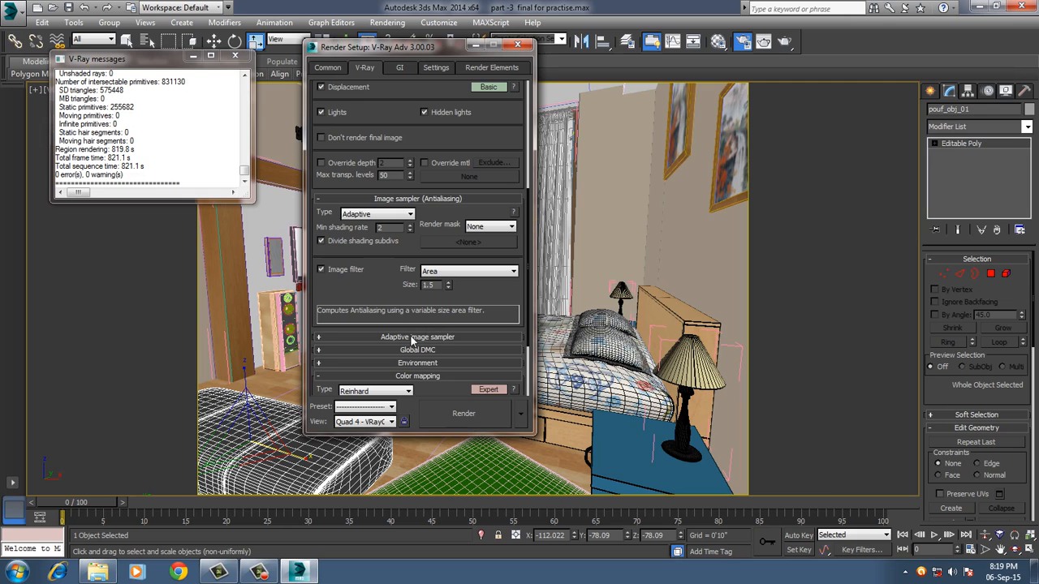
{"action": "left_click", "coordinate": [413, 337]}
{"action": "scroll", "coordinate": [394, 357], "scroll_direction": "down", "scroll_amount": 2}
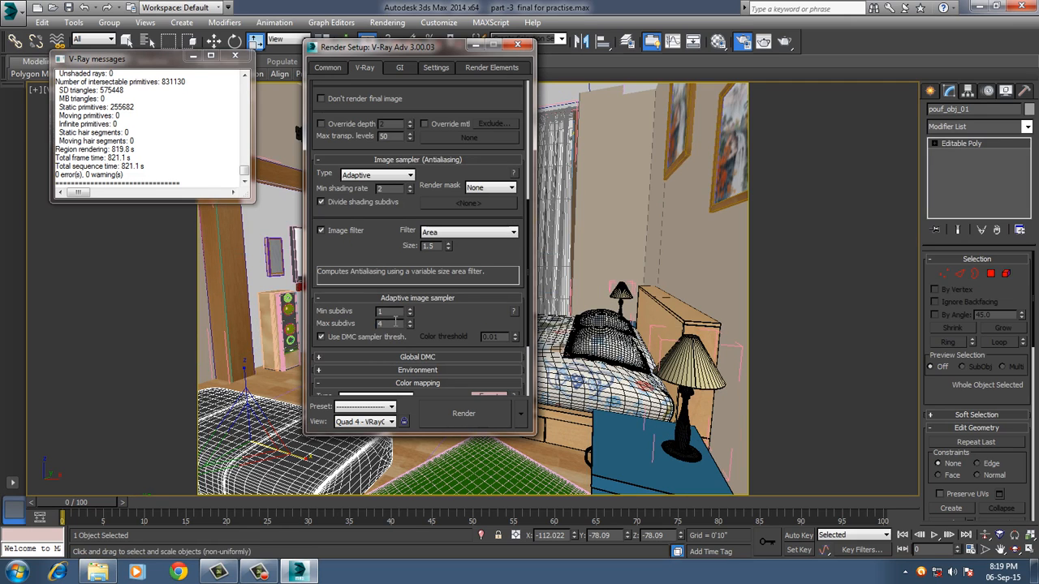
{"action": "type", "text": "3"}
{"action": "type", "text": "6"}
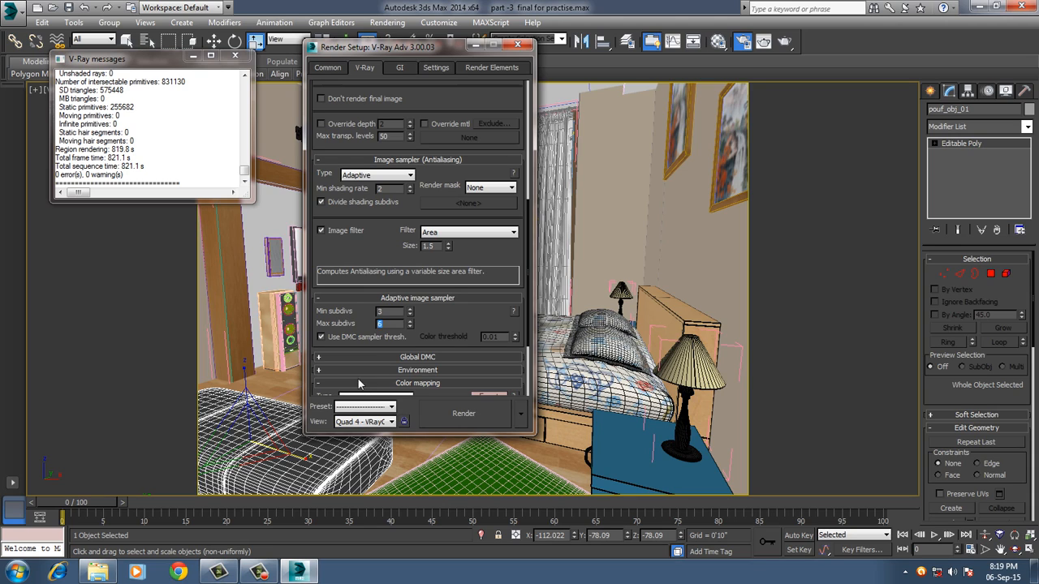
{"action": "scroll", "coordinate": [361, 357], "scroll_direction": "down", "scroll_amount": 1}
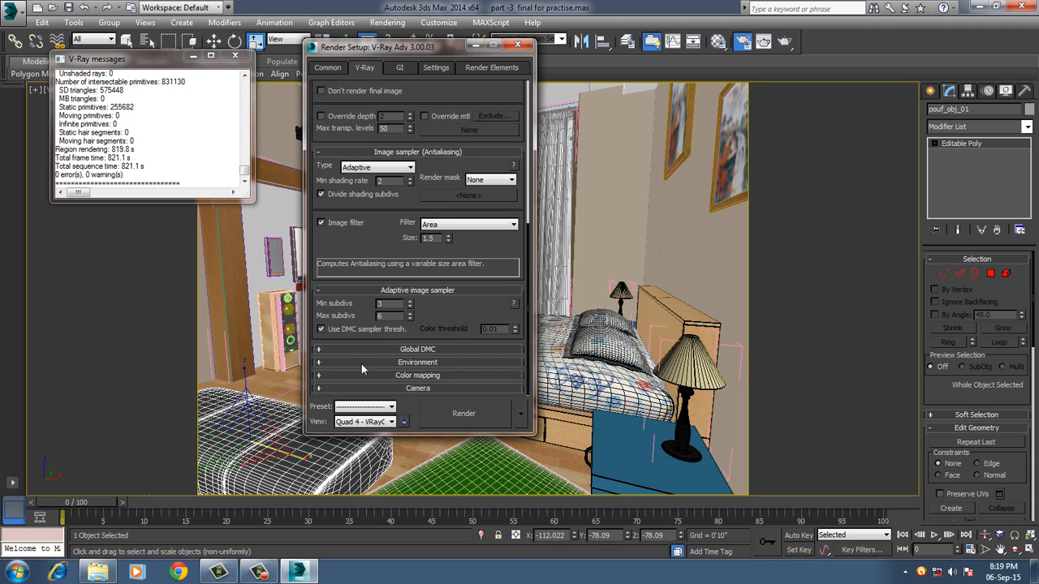
{"action": "left_click", "coordinate": [361, 374]}
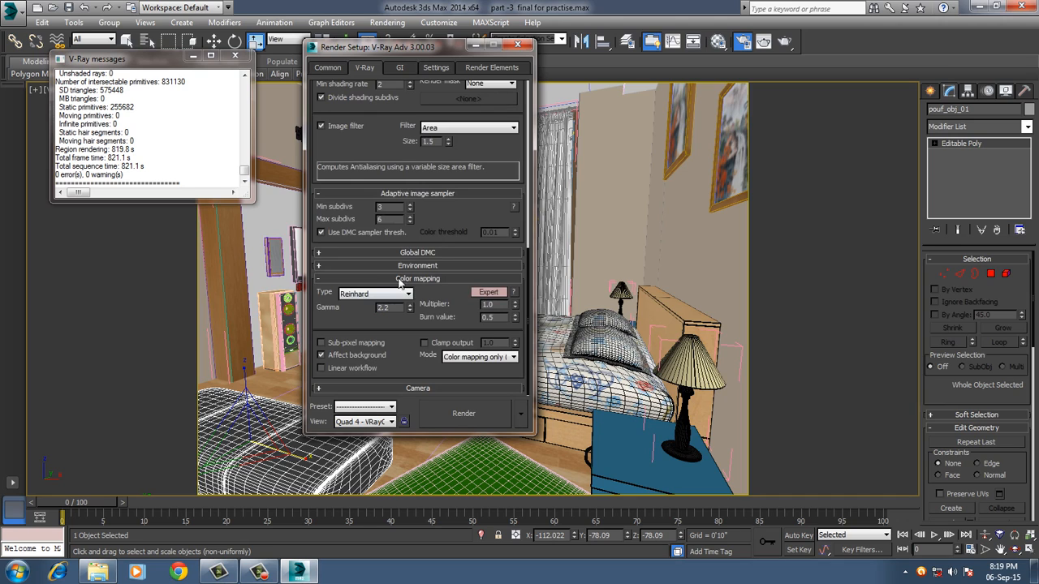
Set the irradiance map preset to High, with 90 subdivs and 50 interpolation samples.
{"action": "left_click", "coordinate": [396, 70]}
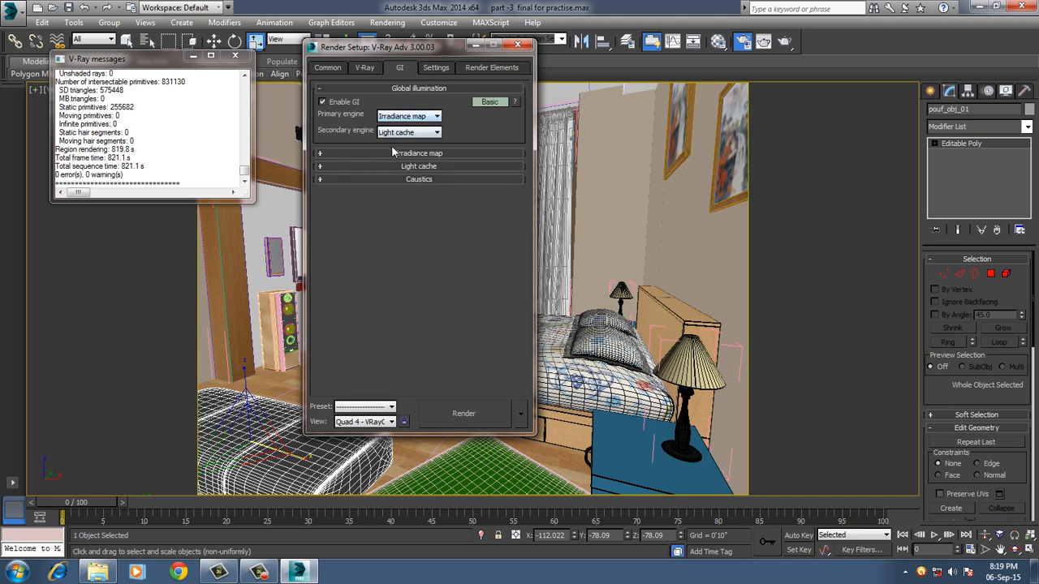
{"action": "left_click", "coordinate": [393, 153]}
{"action": "left_click", "coordinate": [438, 168]}
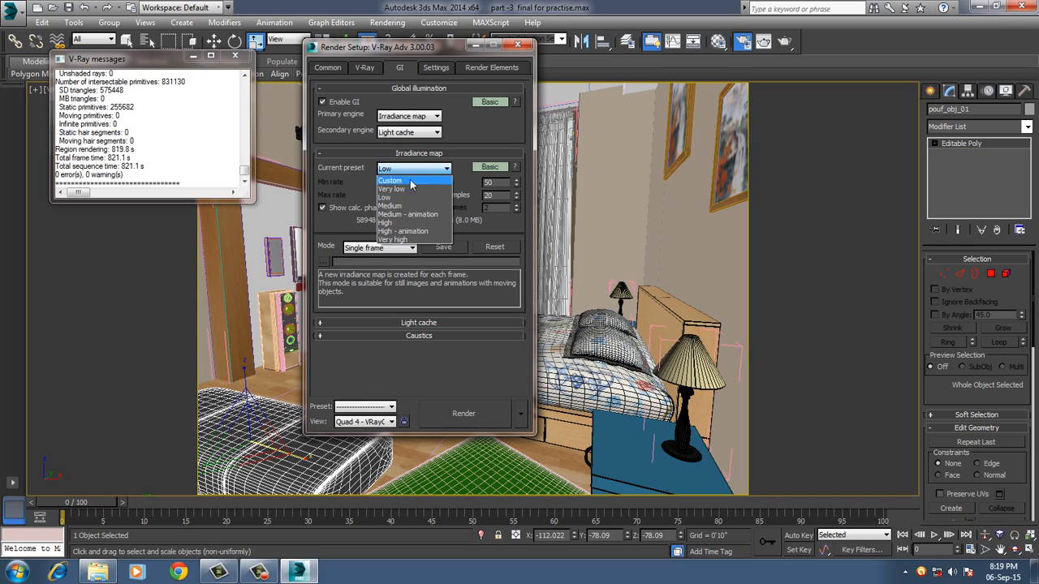
{"action": "left_click", "coordinate": [392, 223]}
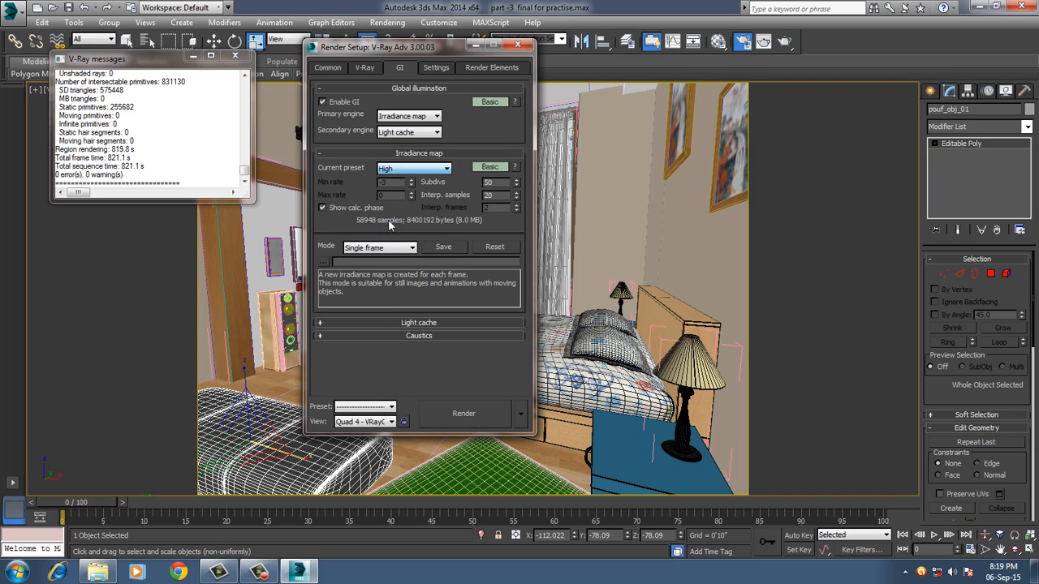
{"action": "double_click", "coordinate": [501, 185]}
{"action": "type", "text": "90"}
{"action": "key", "text": "Tab"}
{"action": "type", "text": "50"}
{"action": "key", "text": "Return"}
Set the light cache subdivs to 2500.
{"action": "left_click", "coordinate": [373, 324]}
{"action": "left_click_drag", "start_coordinate": [400, 295], "coordinate": [328, 297]}
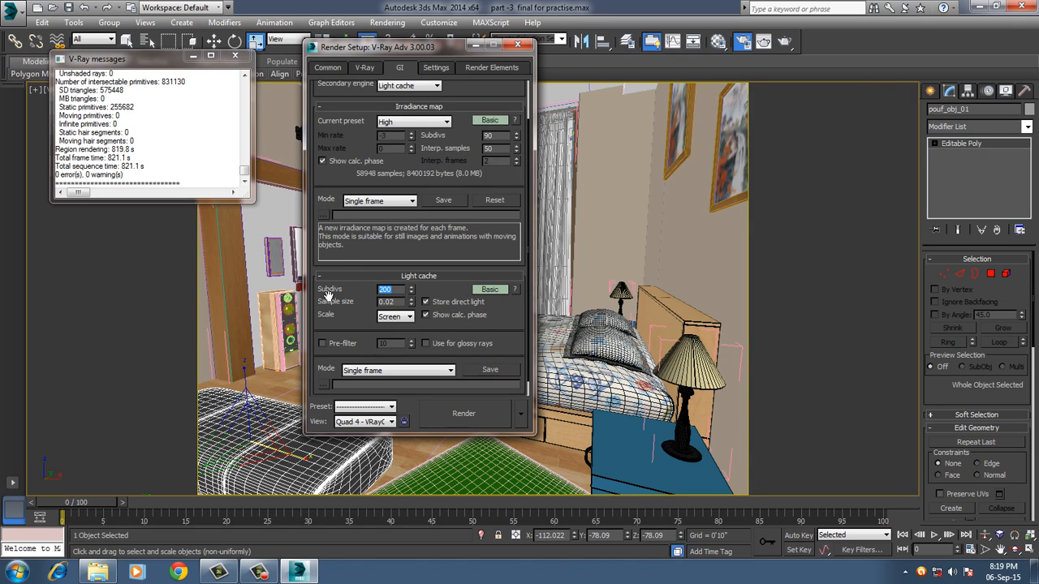
{"action": "type", "text": "2500"}
{"action": "key", "text": "Return"}
{"action": "scroll", "coordinate": [365, 155], "scroll_direction": "up", "scroll_amount": 2}
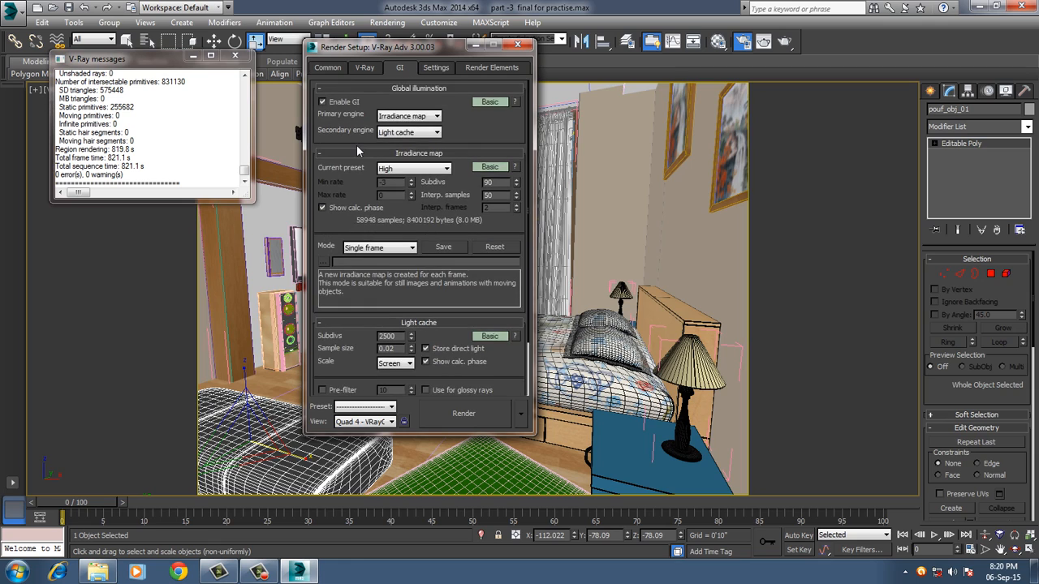
Enable ambient occlusion in the expert global illumination settings, then close the render windows and save the scene.
{"action": "left_click", "coordinate": [490, 102]}
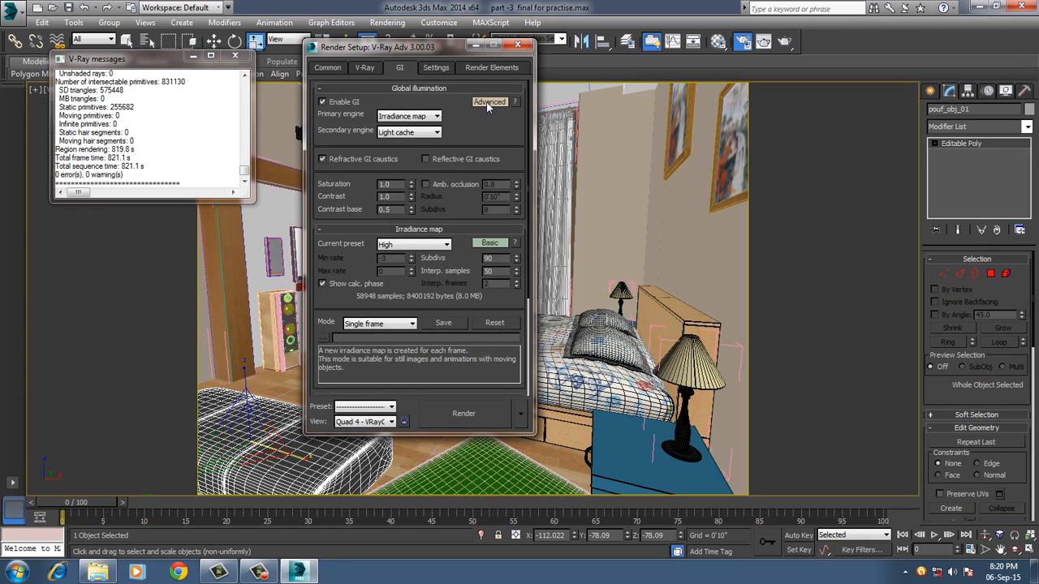
{"action": "left_click", "coordinate": [426, 185]}
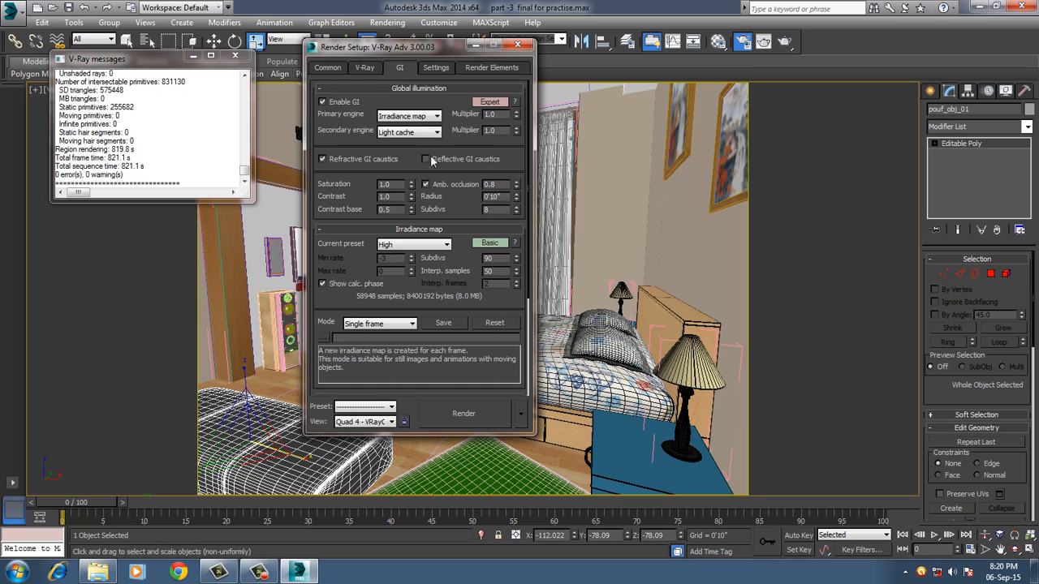
{"action": "left_click", "coordinate": [434, 68]}
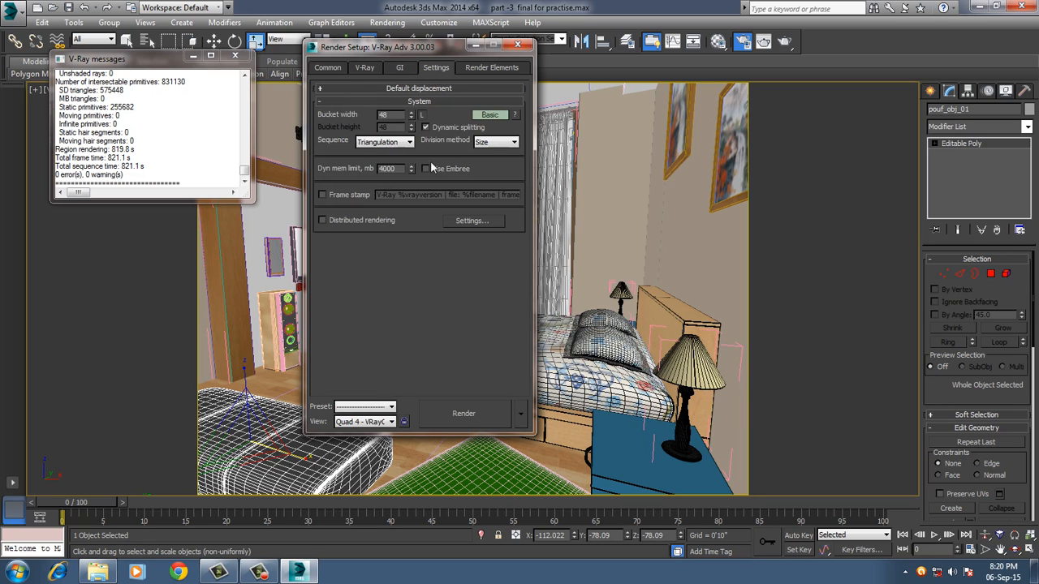
{"action": "left_click", "coordinate": [517, 44]}
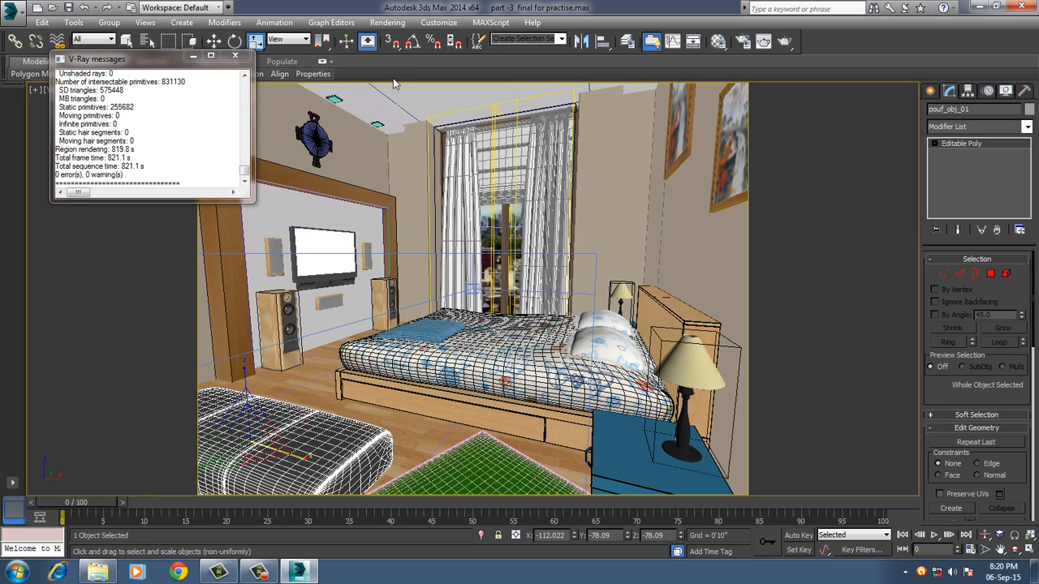
{"action": "left_click", "coordinate": [235, 55]}
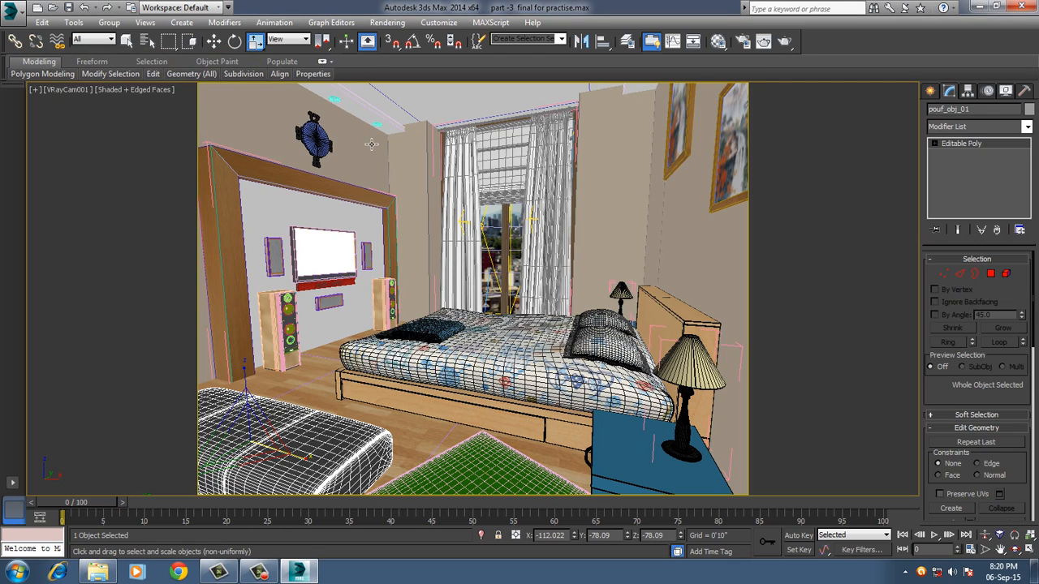
{"action": "key", "text": "ctrl+s"}
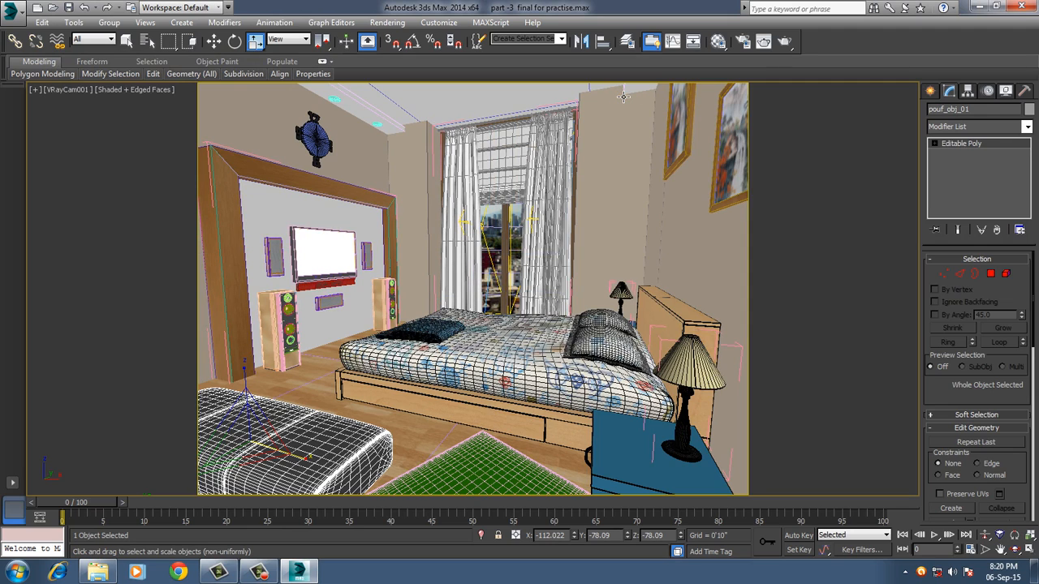
Select the blue bedside table and activate its material, 10 - Default, in the Material Editor.
{"action": "left_click", "coordinate": [642, 442]}
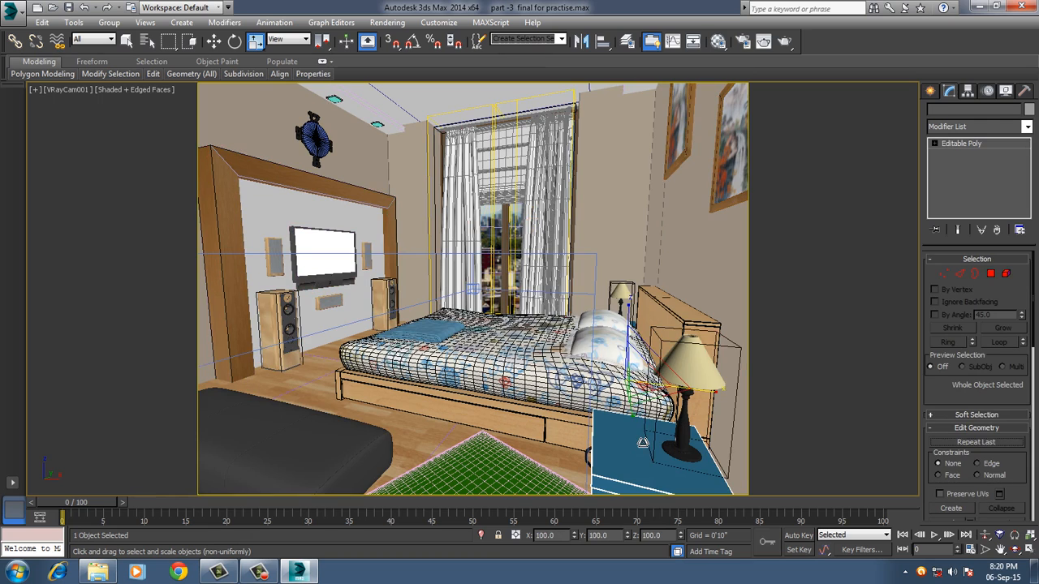
{"action": "key", "text": "m"}
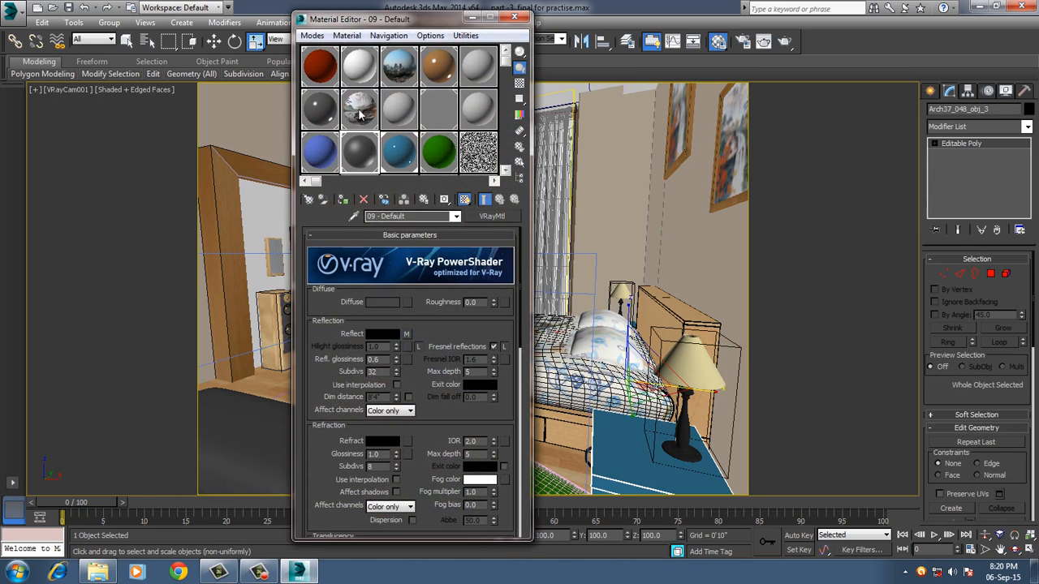
{"action": "left_click_drag", "start_coordinate": [425, 24], "coordinate": [357, 25]}
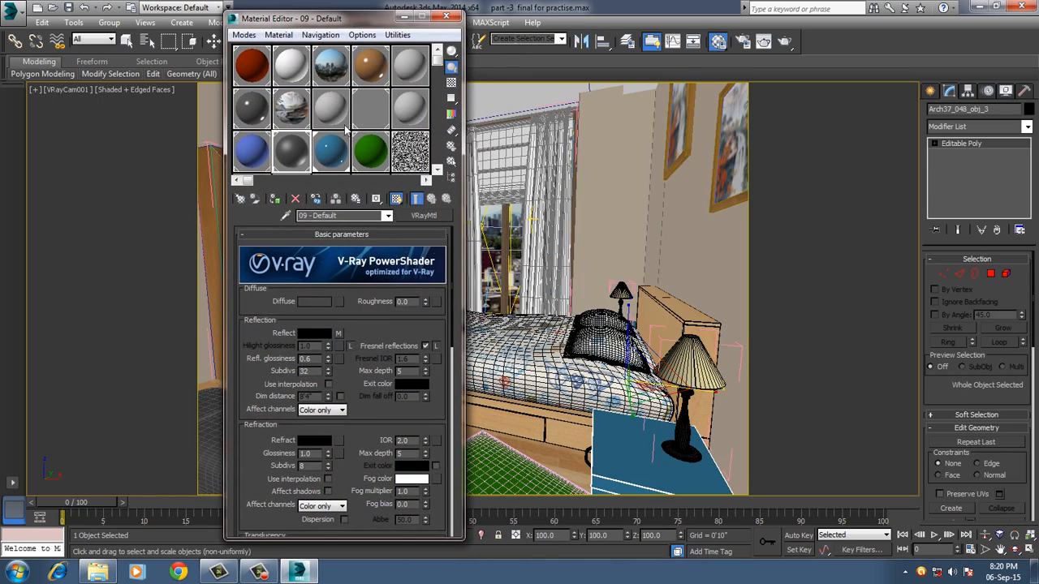
{"action": "left_click", "coordinate": [331, 150]}
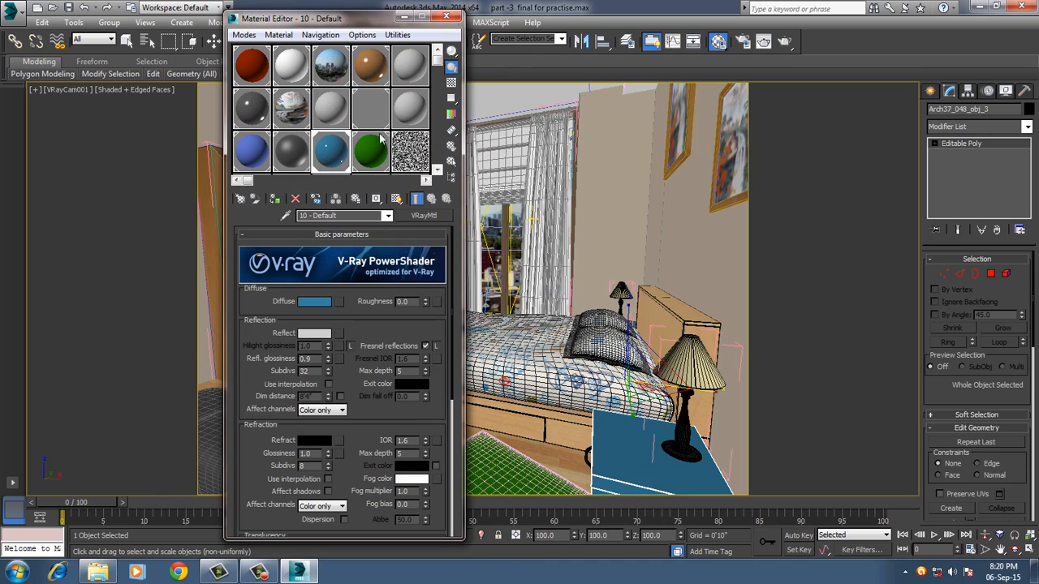
{"action": "left_click", "coordinate": [417, 102]}
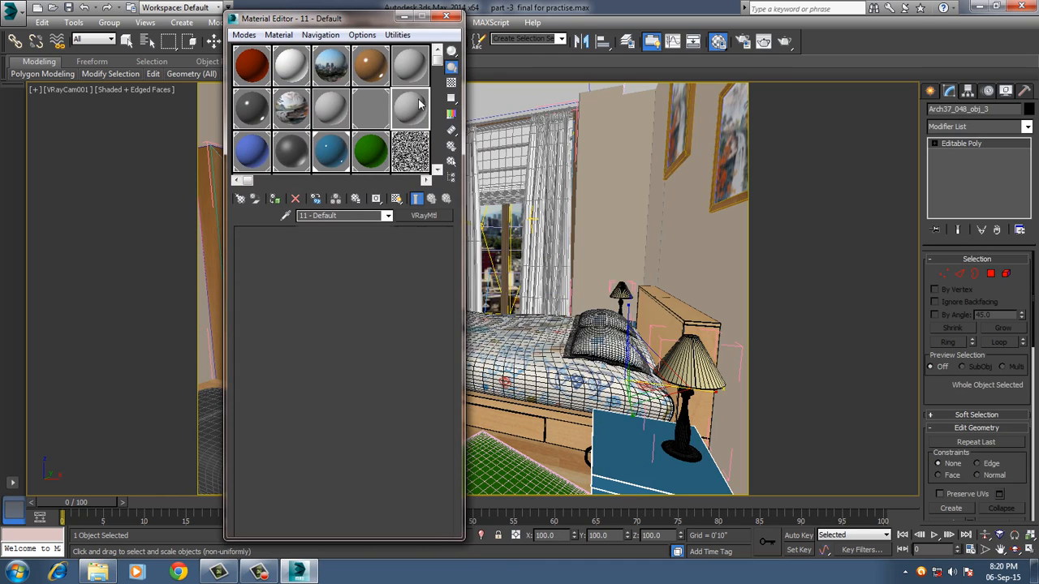
{"action": "left_click", "coordinate": [331, 152]}
Assign the tv counter texture bitmap as the bedside table material's diffuse map and show it in the viewport.
{"action": "left_click", "coordinate": [339, 301]}
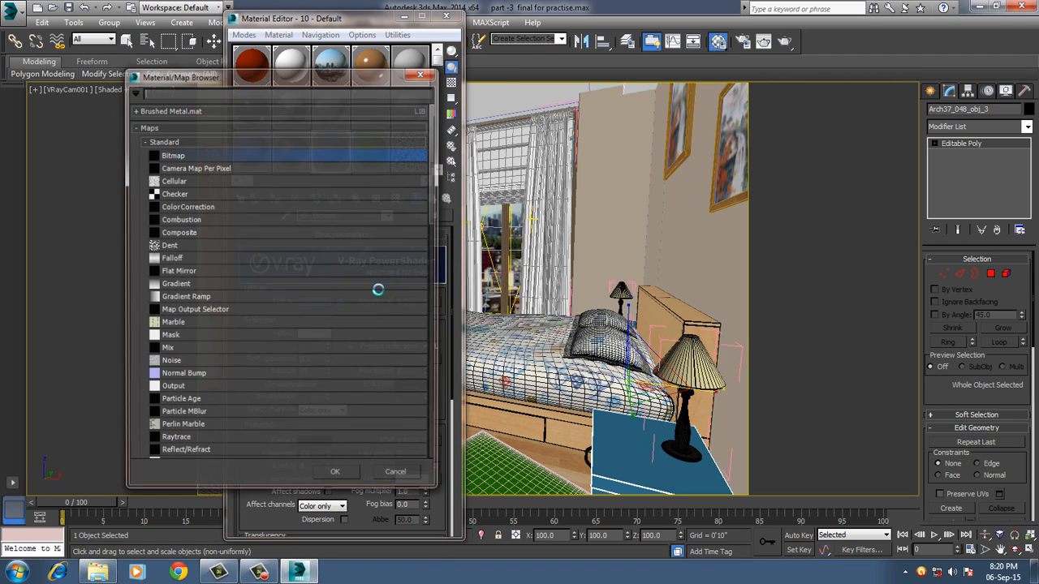
{"action": "double_click", "coordinate": [215, 155]}
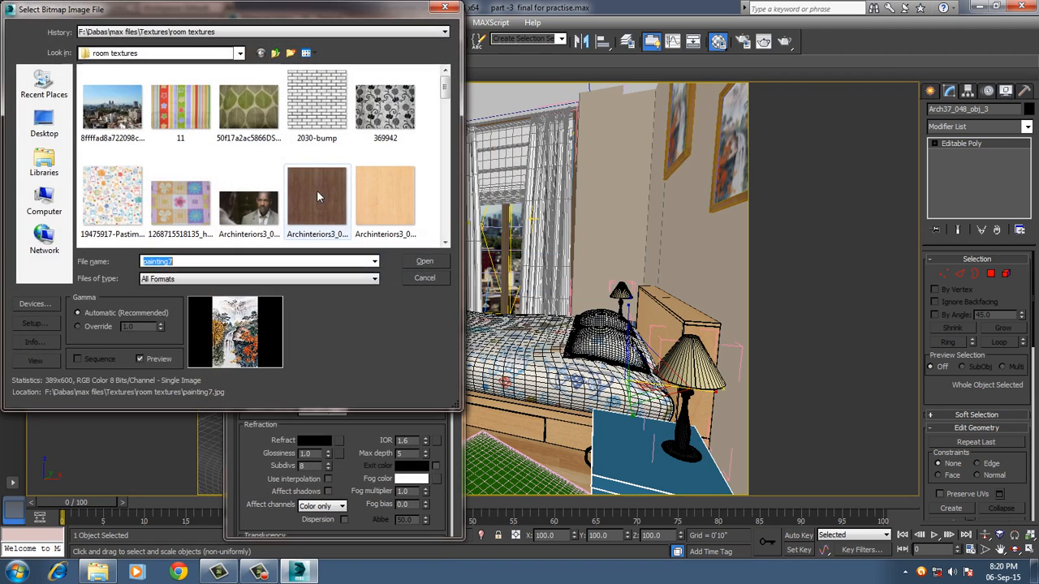
{"action": "left_click_drag", "start_coordinate": [445, 89], "coordinate": [445, 213]}
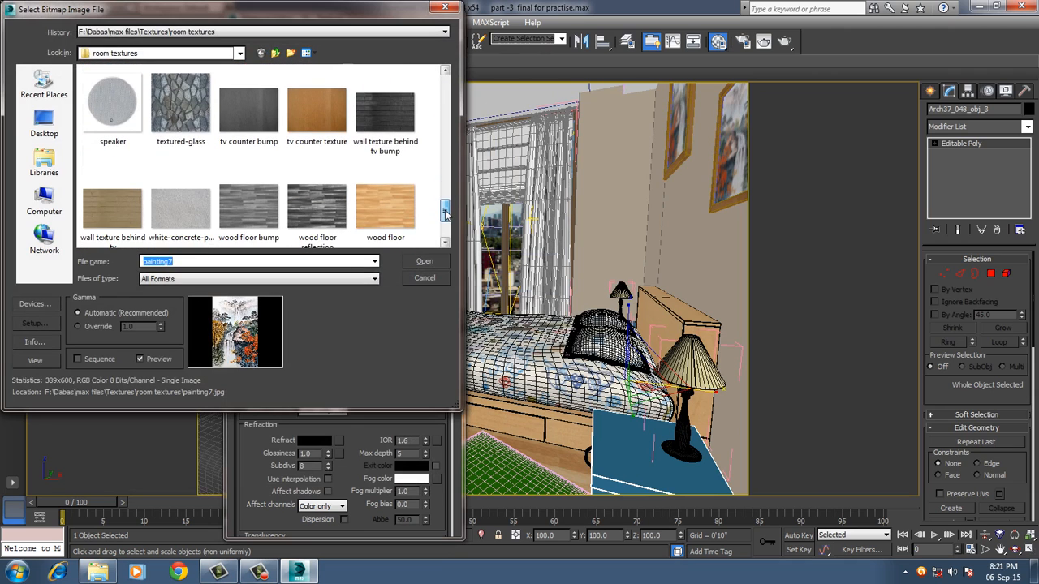
{"action": "double_click", "coordinate": [322, 110]}
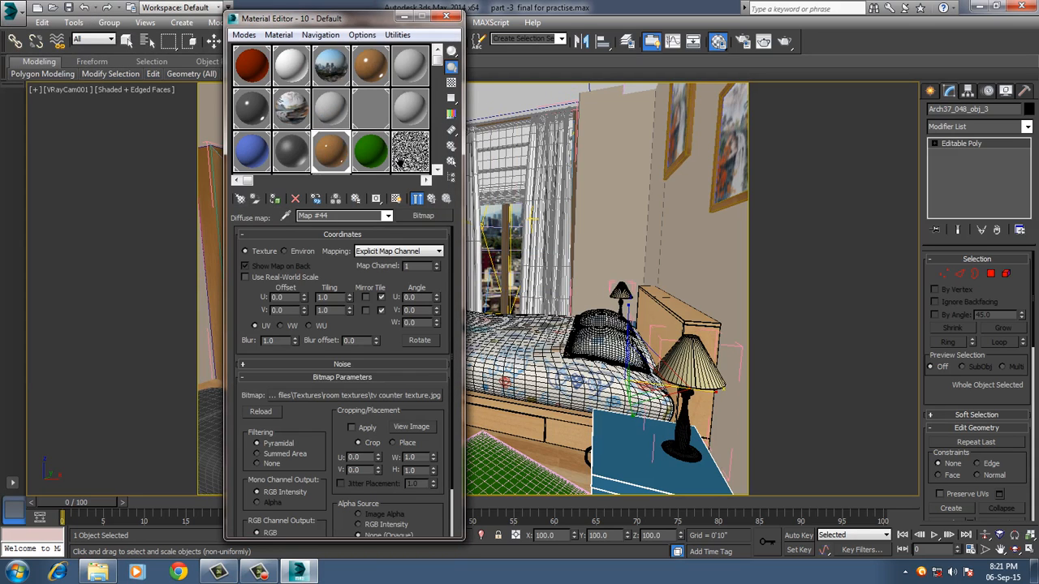
{"action": "left_click", "coordinate": [397, 201]}
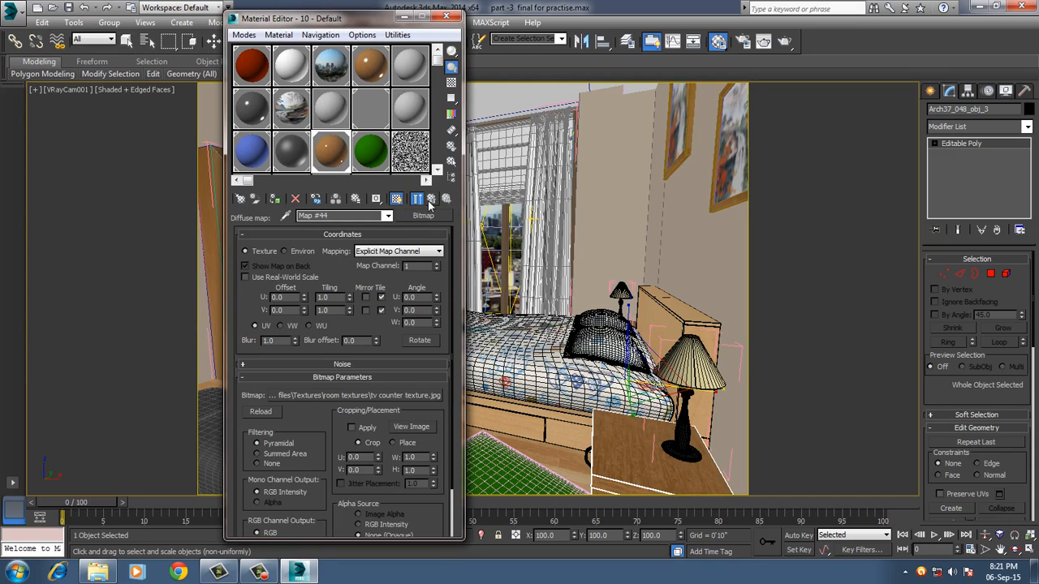
Darken the bedside table material's reflection to mid grey, set reflection glossiness to 0.7 and IOR to 3.0, and close the Material Editor.
{"action": "left_click", "coordinate": [431, 201]}
{"action": "left_click", "coordinate": [314, 334]}
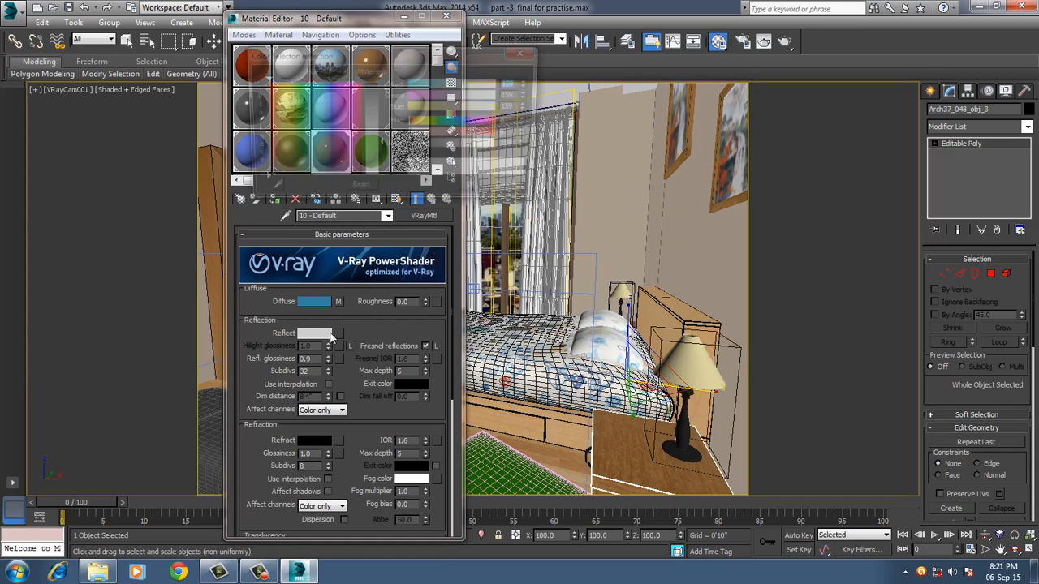
{"action": "left_click_drag", "start_coordinate": [373, 147], "coordinate": [379, 113]}
{"action": "left_click", "coordinate": [484, 194]}
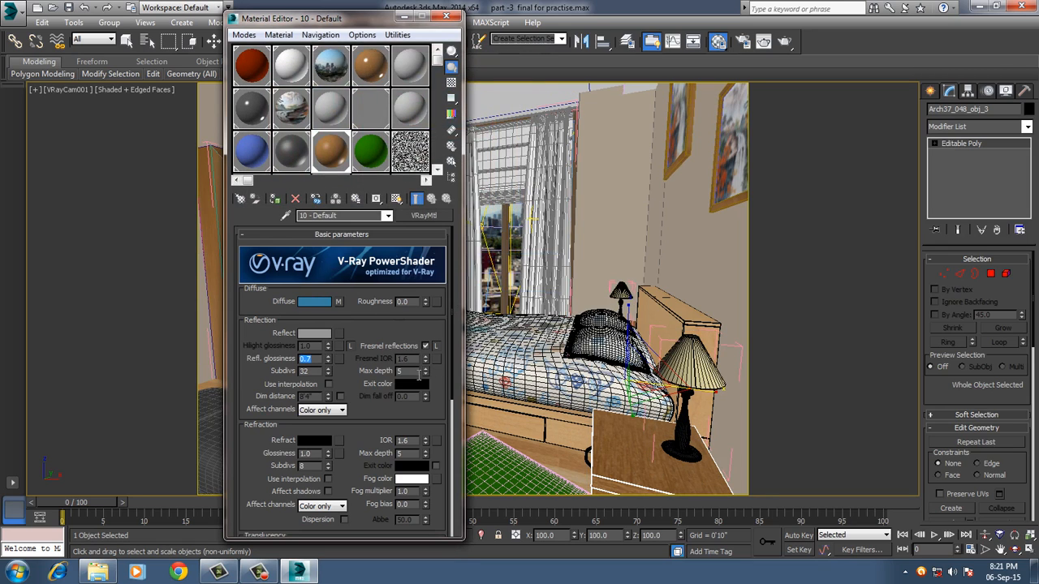
{"action": "left_click", "coordinate": [422, 441]}
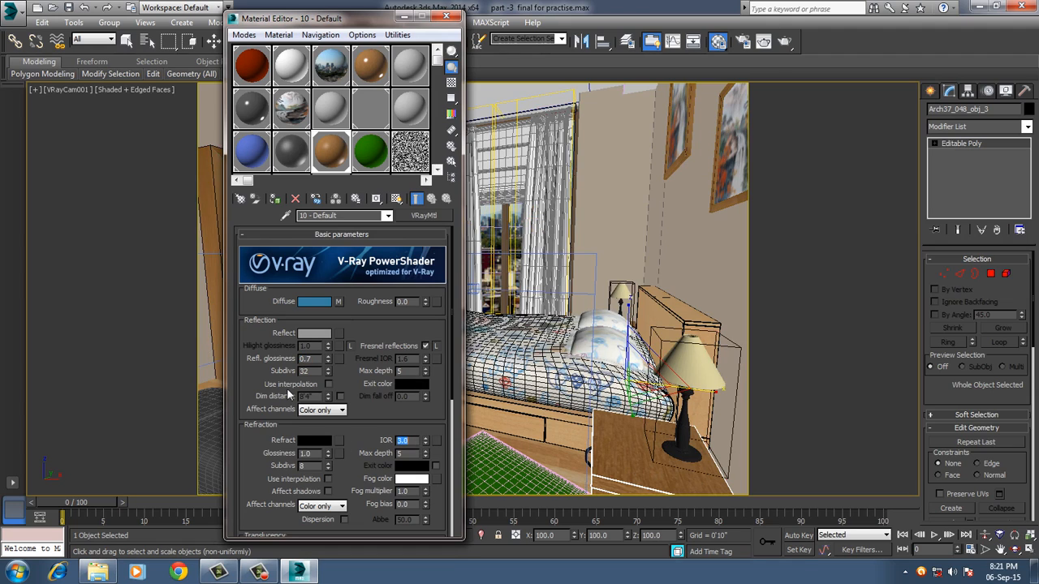
{"action": "left_click", "coordinate": [445, 18]}
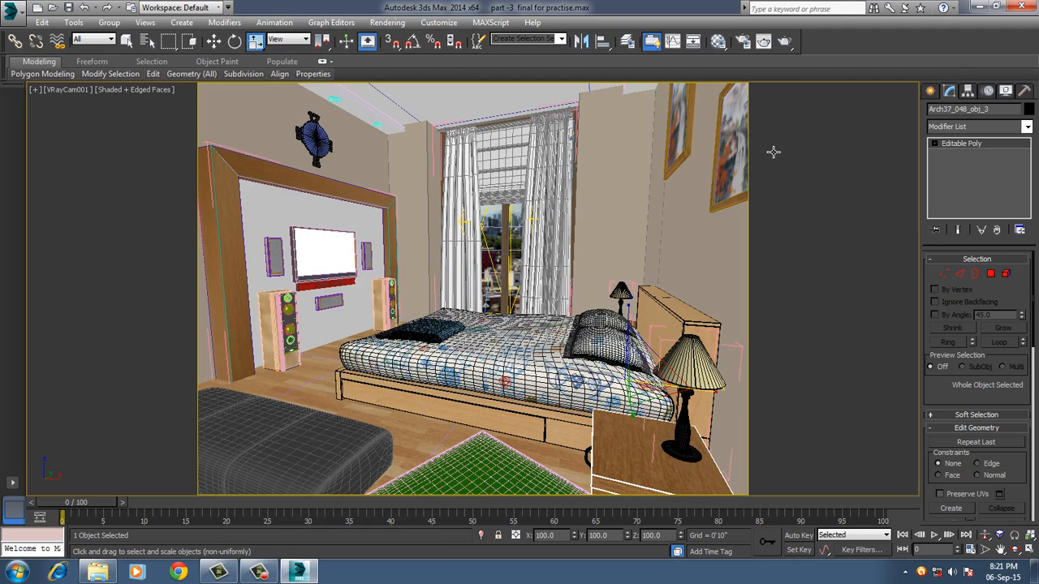
Save the scene and show the creation options for standard primitives.
{"action": "key", "text": "ctrl+s"}
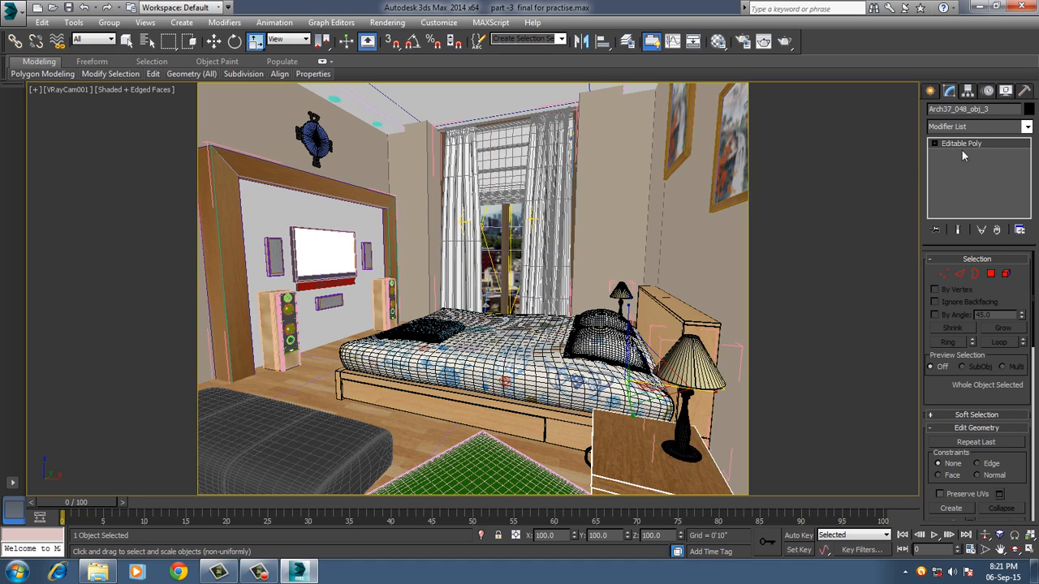
{"action": "left_click", "coordinate": [929, 91]}
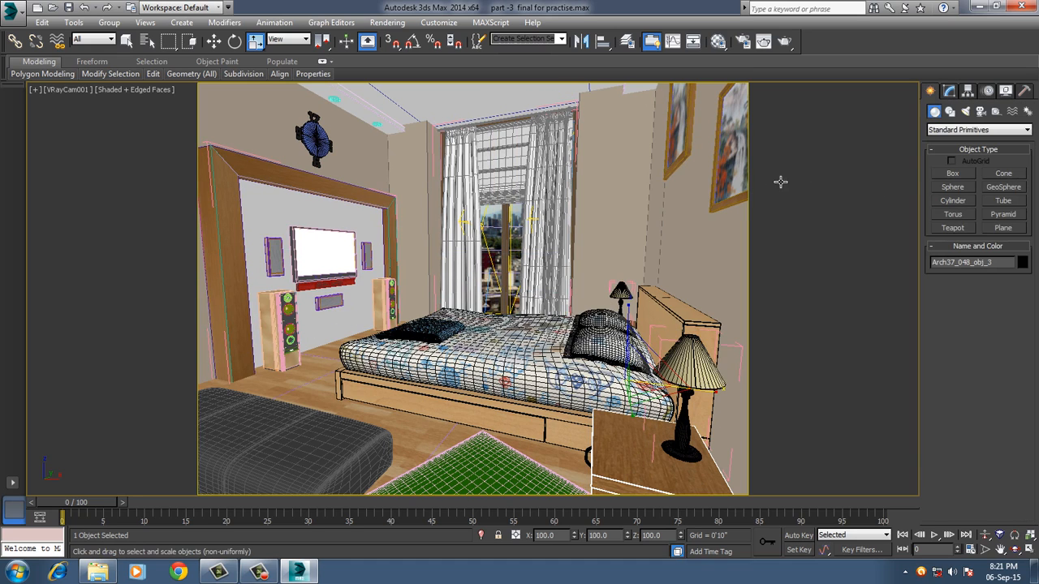
Create a sphere with a radius of about 3'4" in the camera view, behind the bed near the window.
{"action": "left_click", "coordinate": [952, 190]}
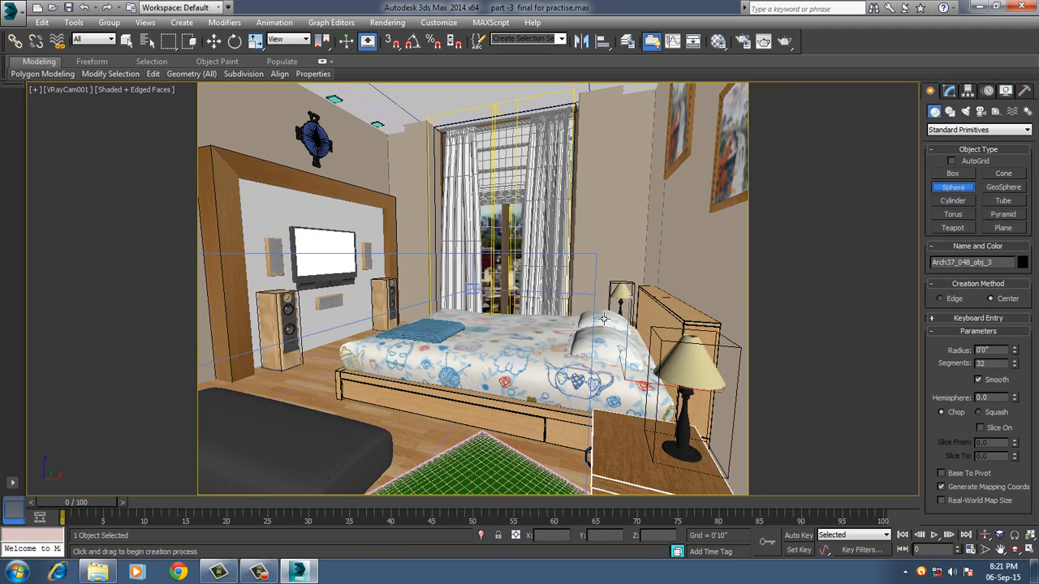
{"action": "left_click_drag", "start_coordinate": [462, 347], "coordinate": [497, 355]}
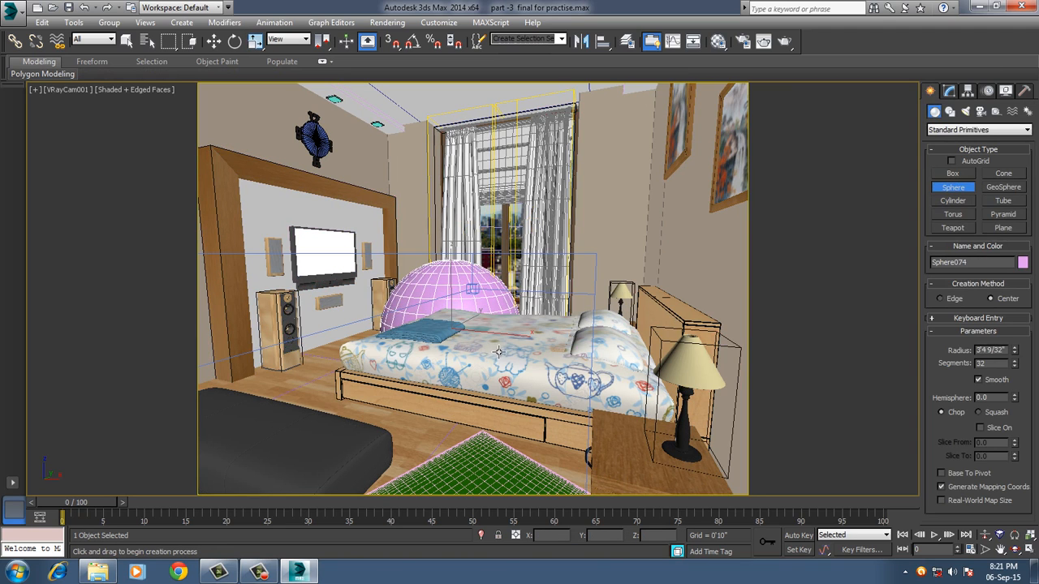
{"action": "right_click", "coordinate": [496, 355]}
Move the new sphere in the wireframe top view from the window area to over the bed.
{"action": "key", "text": "w"}
{"action": "key", "text": "t"}
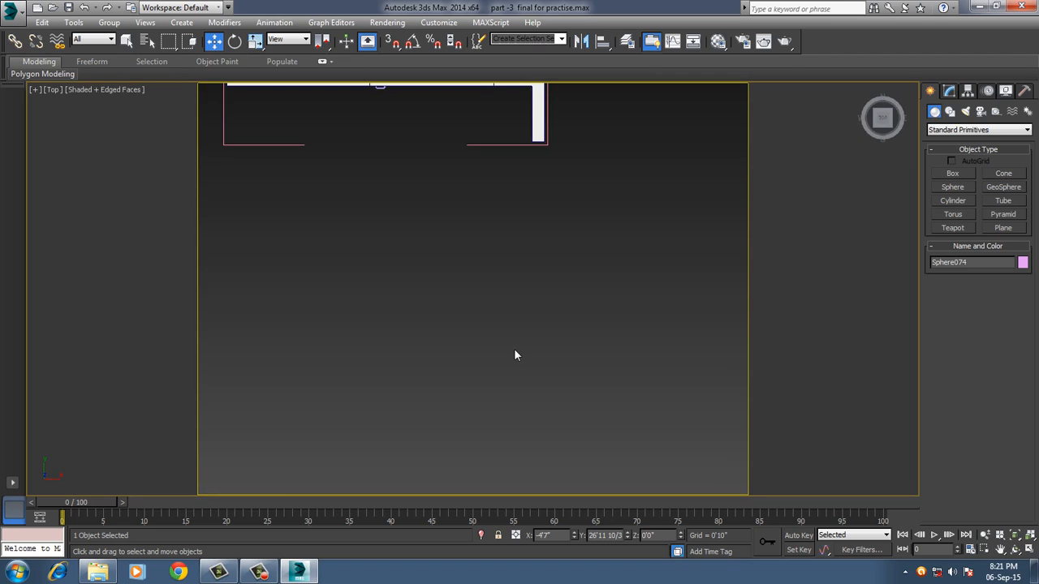
{"action": "scroll", "coordinate": [523, 321], "scroll_direction": "down", "scroll_amount": 5}
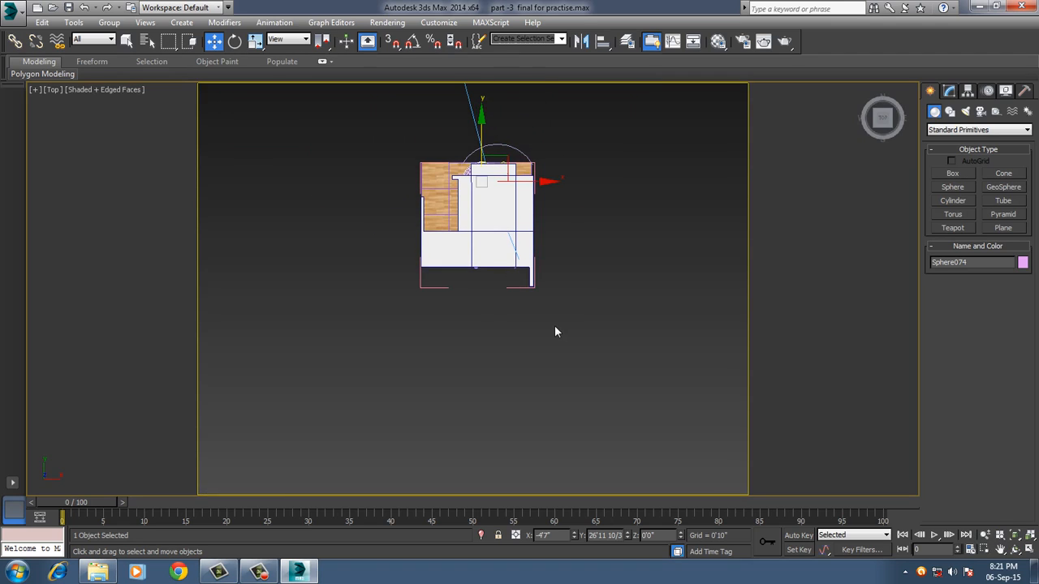
{"action": "key", "text": "F3"}
{"action": "scroll", "coordinate": [568, 311], "scroll_direction": "up", "scroll_amount": 5}
{"action": "middle_click_drag", "start_coordinate": [611, 315], "coordinate": [627, 327]}
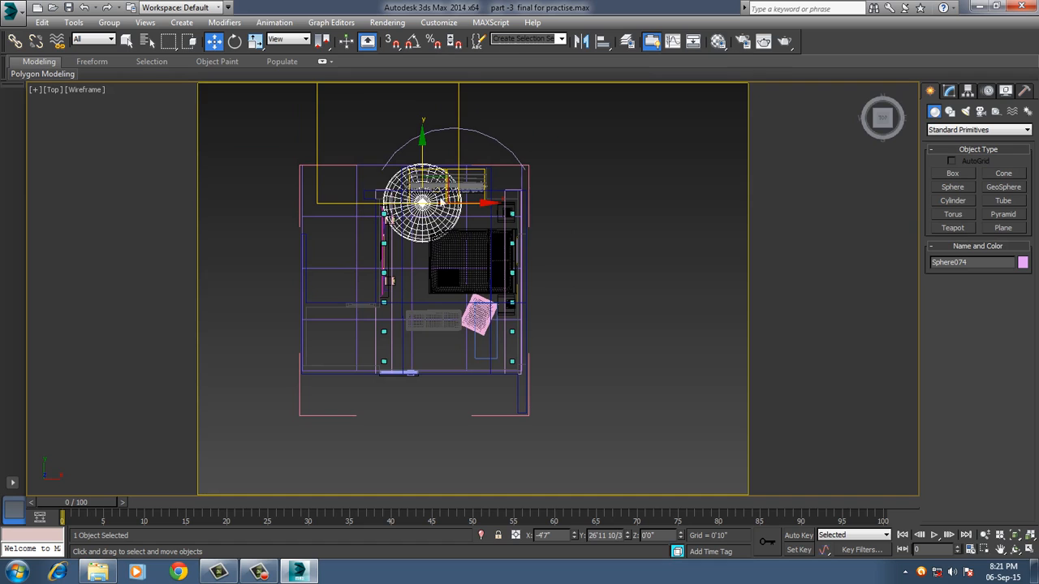
{"action": "left_click_drag", "start_coordinate": [432, 164], "coordinate": [519, 274]}
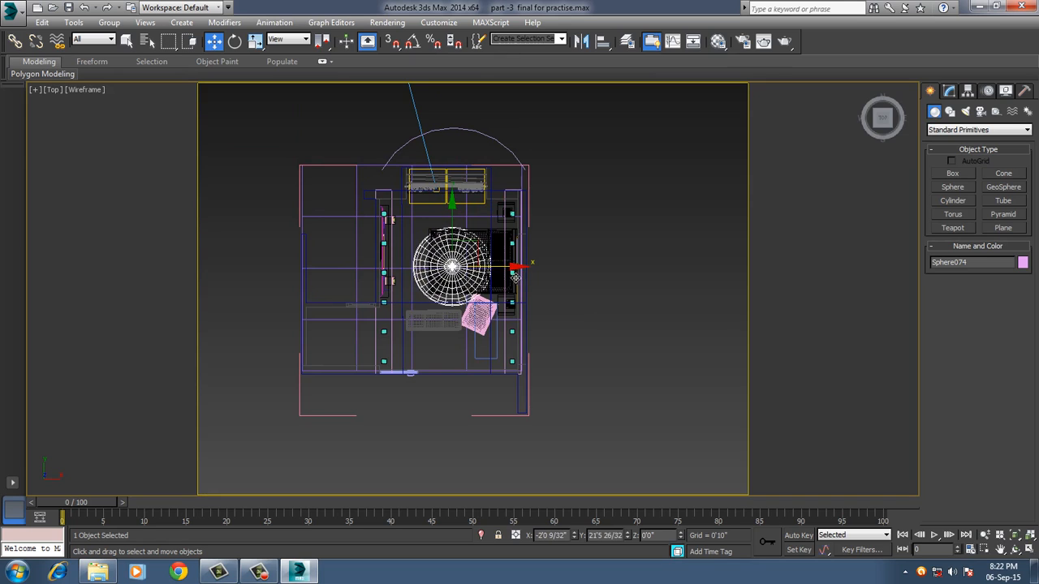
Raise the sphere to about 4'7" above the floor in the left view and scale it down uniformly.
{"action": "key", "text": "l"}
{"action": "middle_click_drag", "start_coordinate": [578, 308], "coordinate": [625, 292]}
{"action": "left_click_drag", "start_coordinate": [391, 243], "coordinate": [391, 187]}
{"action": "key", "text": "r"}
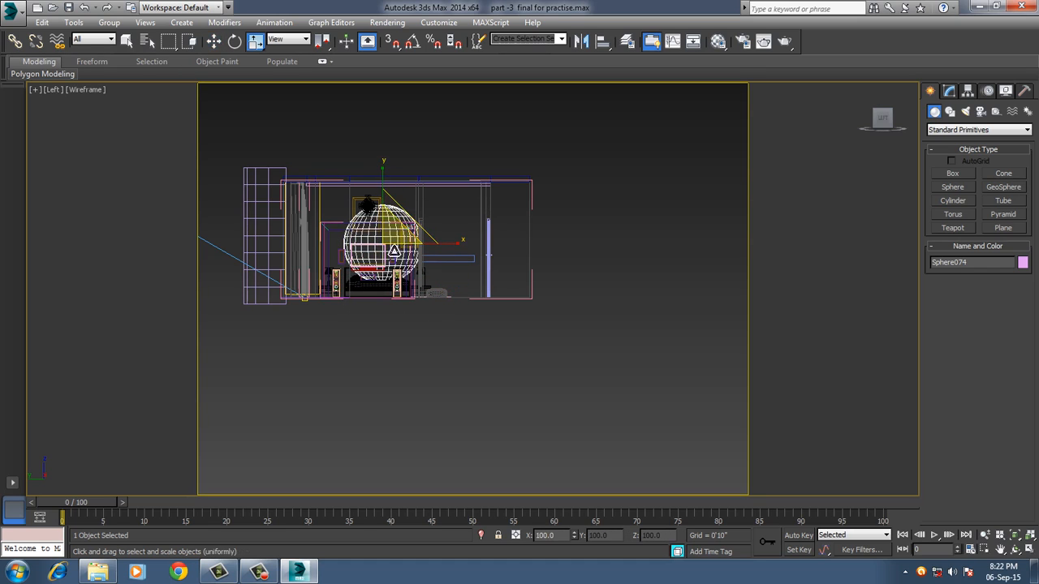
{"action": "left_click_drag", "start_coordinate": [397, 242], "coordinate": [395, 262]}
{"action": "key", "text": "w"}
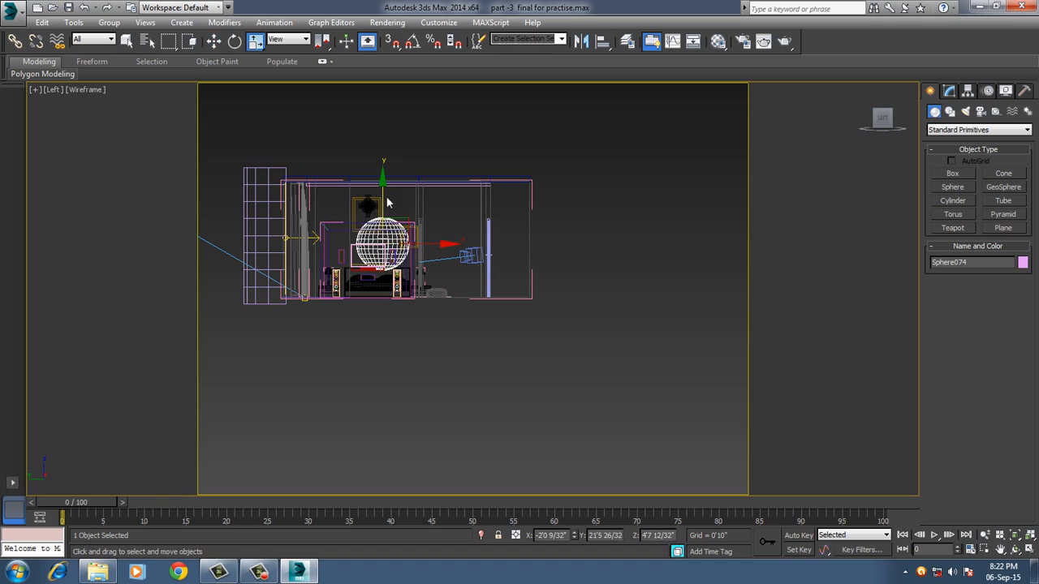
Return to the shaded VRayCam001 view and assign the 11 - Default material to the sphere.
{"action": "key", "text": "p"}
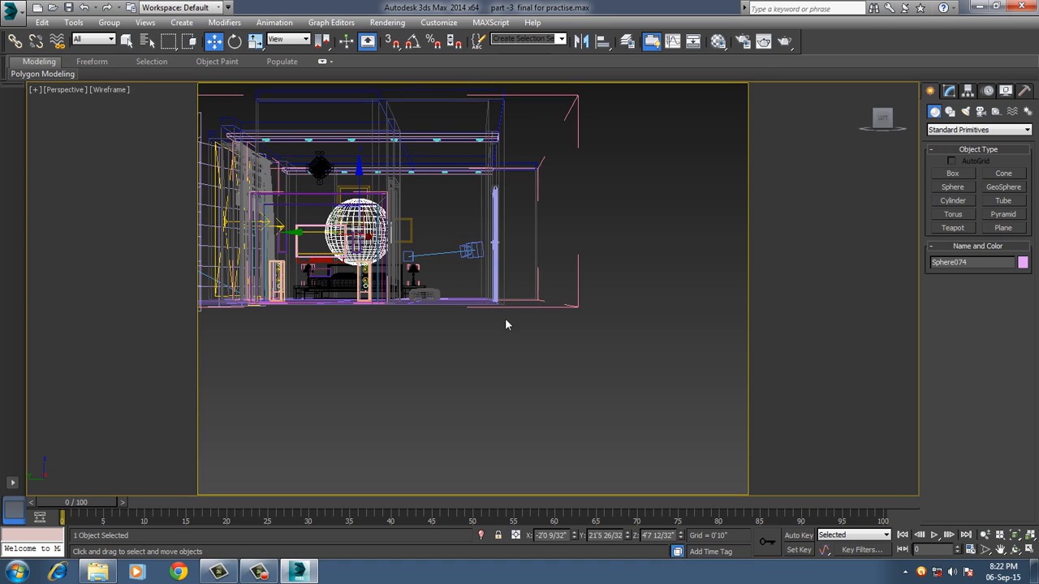
{"action": "middle_click_drag", "start_coordinate": [504, 318], "coordinate": [481, 325], "text": "alt"}
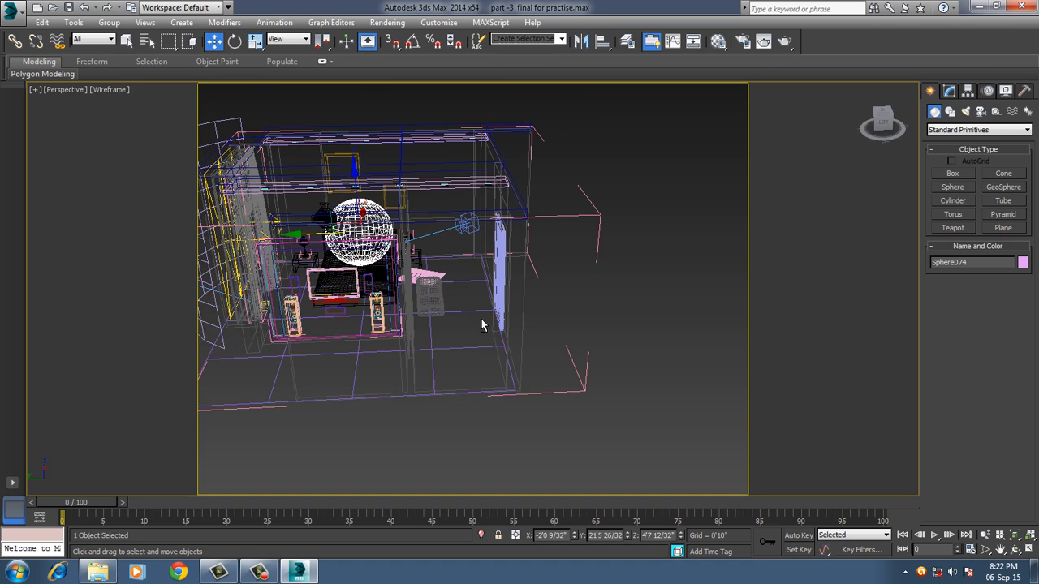
{"action": "key", "text": "c"}
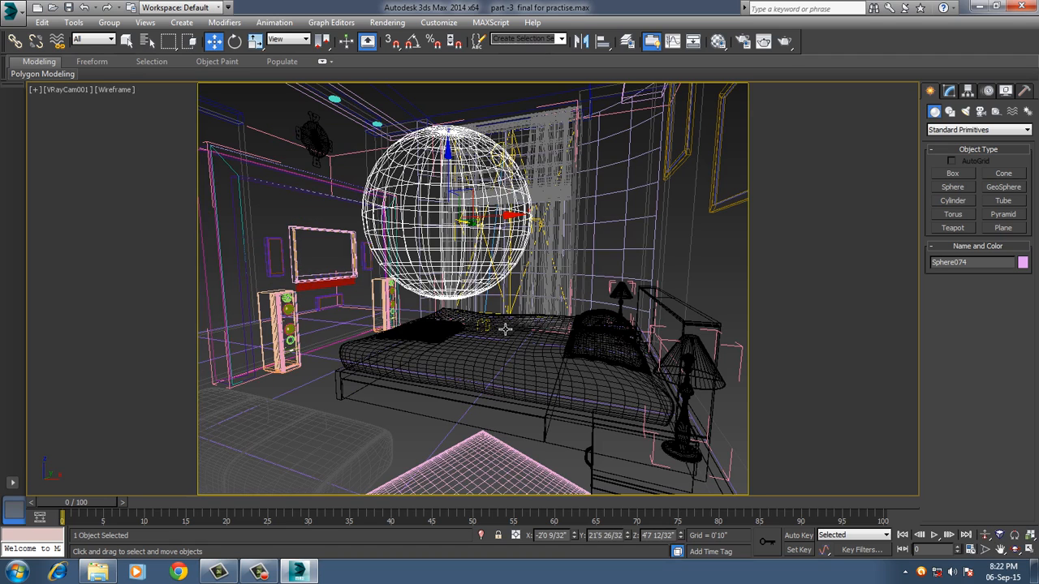
{"action": "key", "text": "F3"}
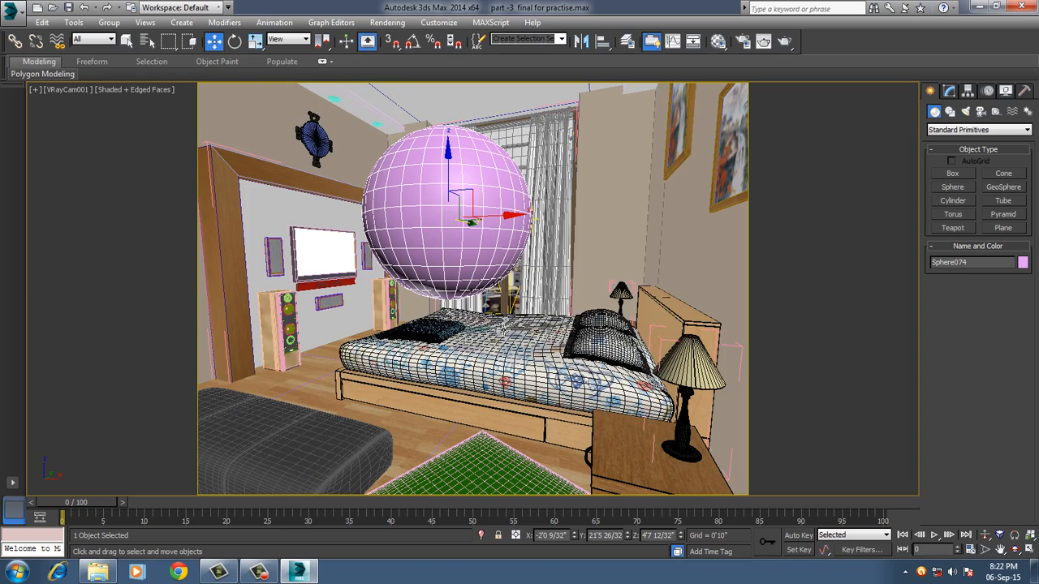
{"action": "left_click", "coordinate": [718, 41]}
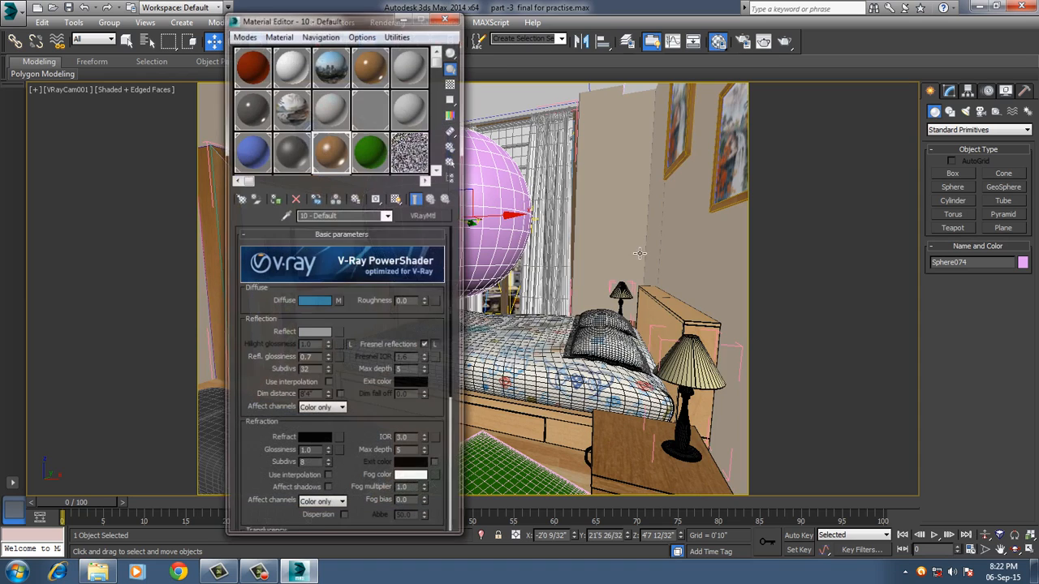
{"action": "left_click_drag", "start_coordinate": [354, 24], "coordinate": [732, 30]}
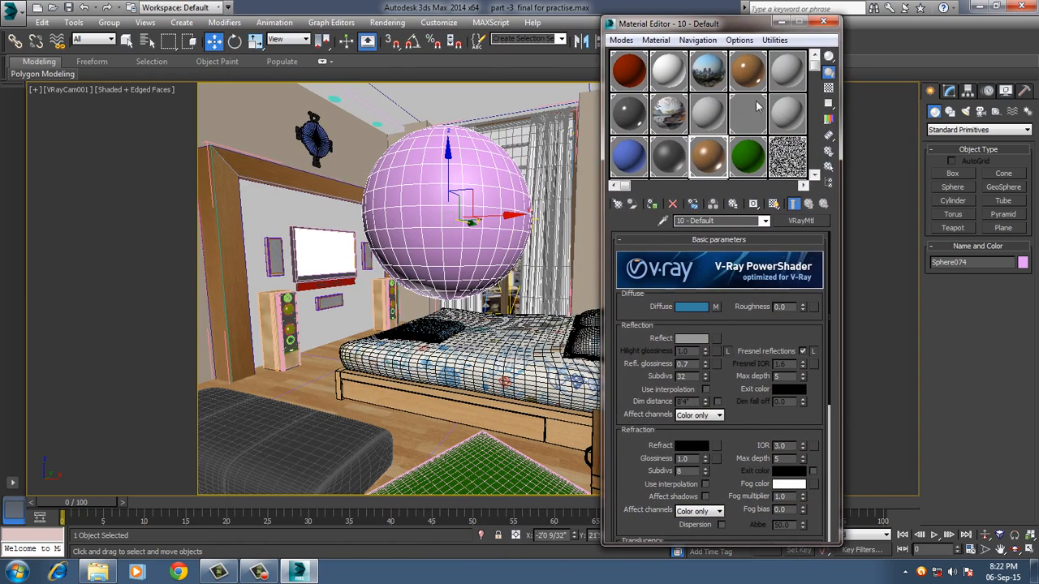
{"action": "left_click", "coordinate": [747, 110]}
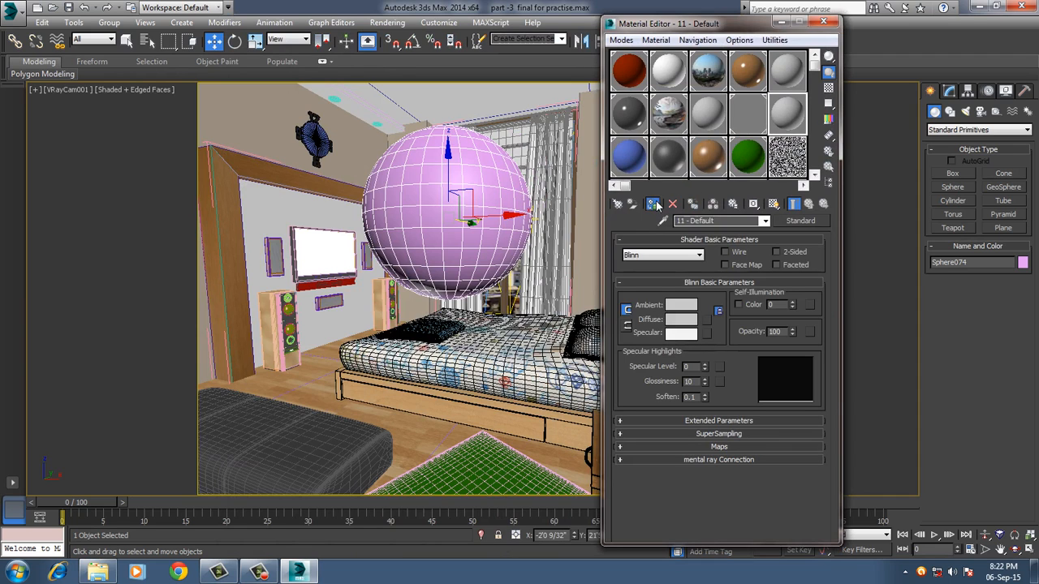
{"action": "left_click", "coordinate": [692, 203]}
Change the sphere's material type from Standard to VRayMtl.
{"action": "left_click", "coordinate": [793, 222]}
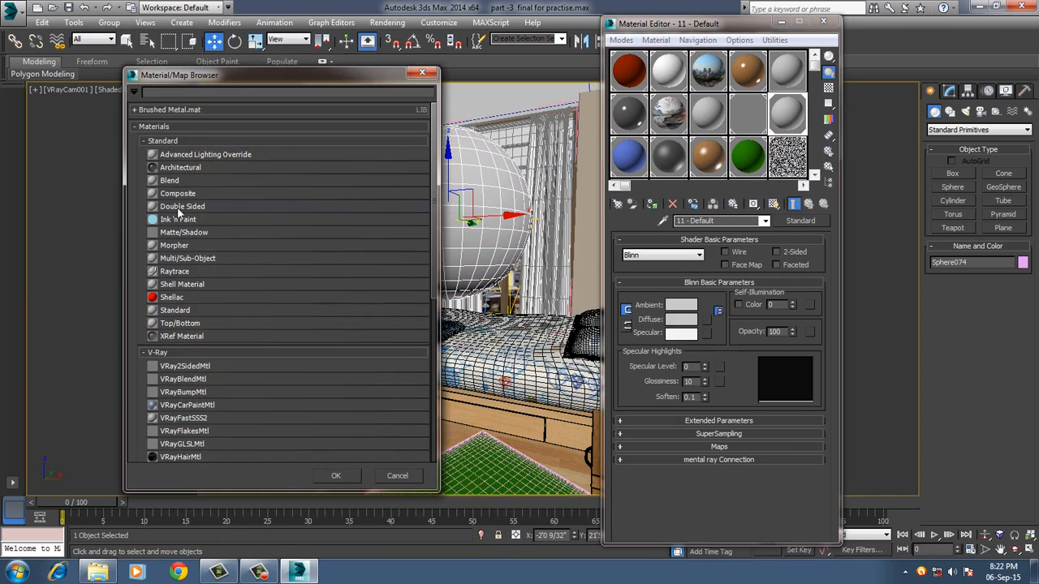
{"action": "scroll", "coordinate": [240, 324], "scroll_direction": "down", "scroll_amount": 2}
{"action": "scroll", "coordinate": [211, 402], "scroll_direction": "down", "scroll_amount": 1}
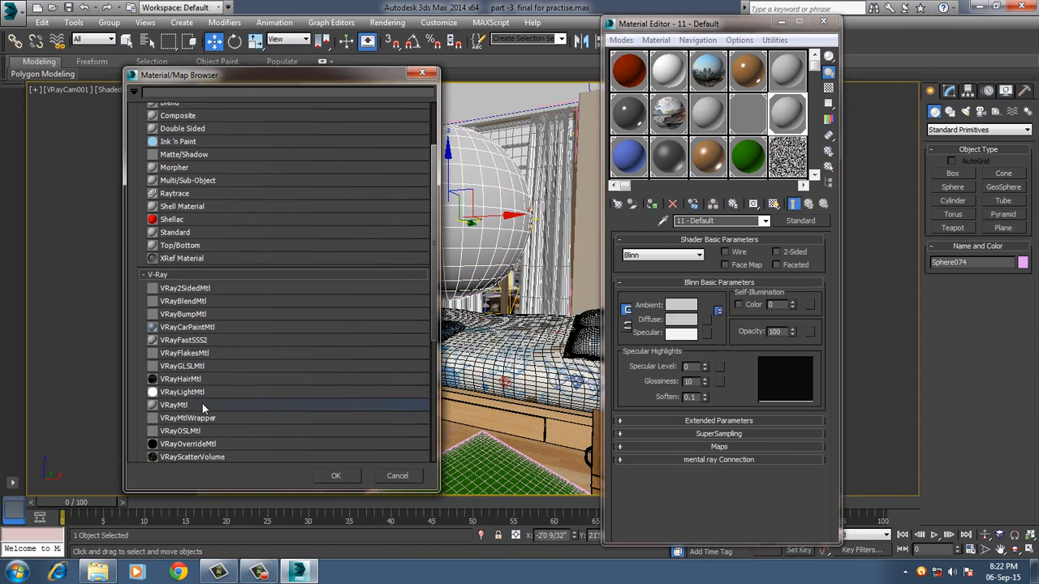
{"action": "double_click", "coordinate": [202, 404]}
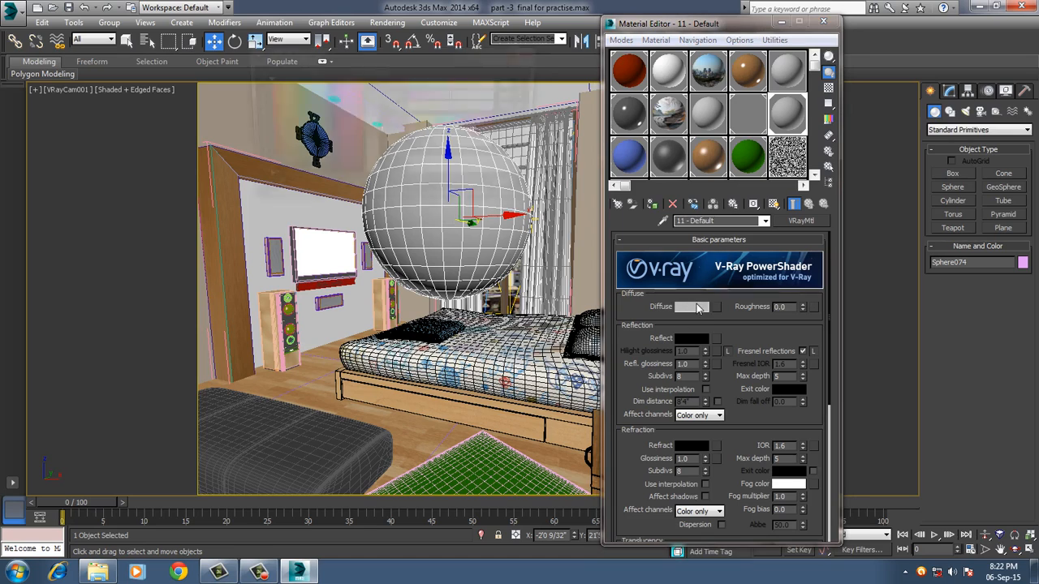
Set the sphere material's diffuse colour to pure white (255, 255, 255) and close the Material Editor.
{"action": "left_click", "coordinate": [691, 307]}
{"action": "left_click_drag", "start_coordinate": [379, 126], "coordinate": [382, 182]}
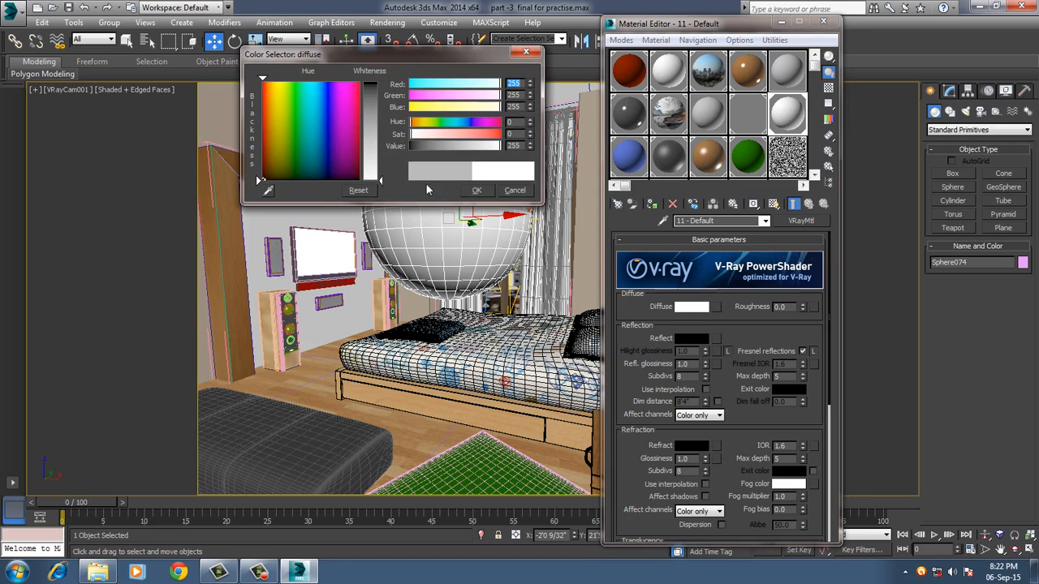
{"action": "left_click", "coordinate": [477, 190]}
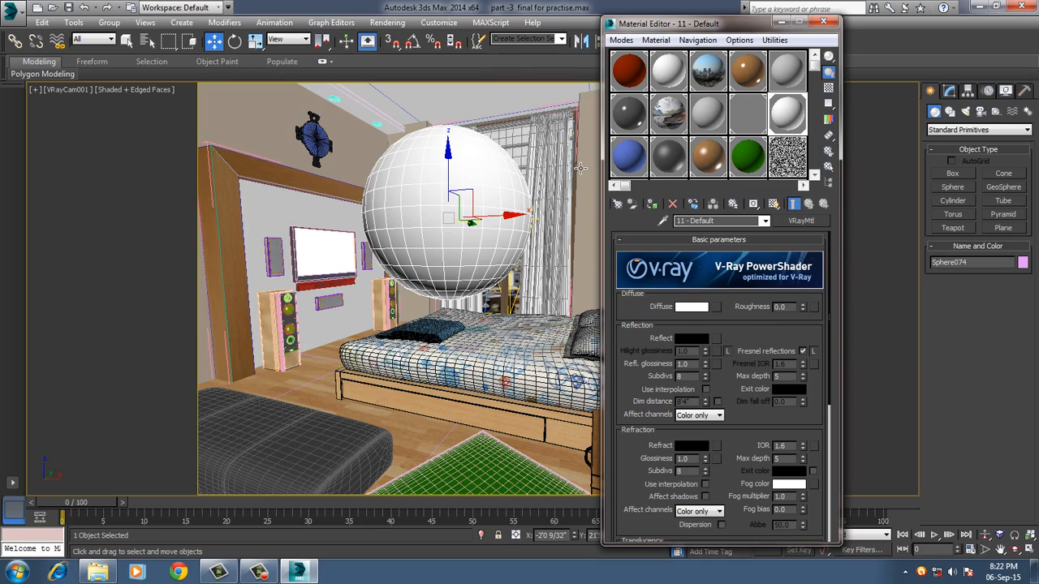
{"action": "left_click", "coordinate": [823, 21]}
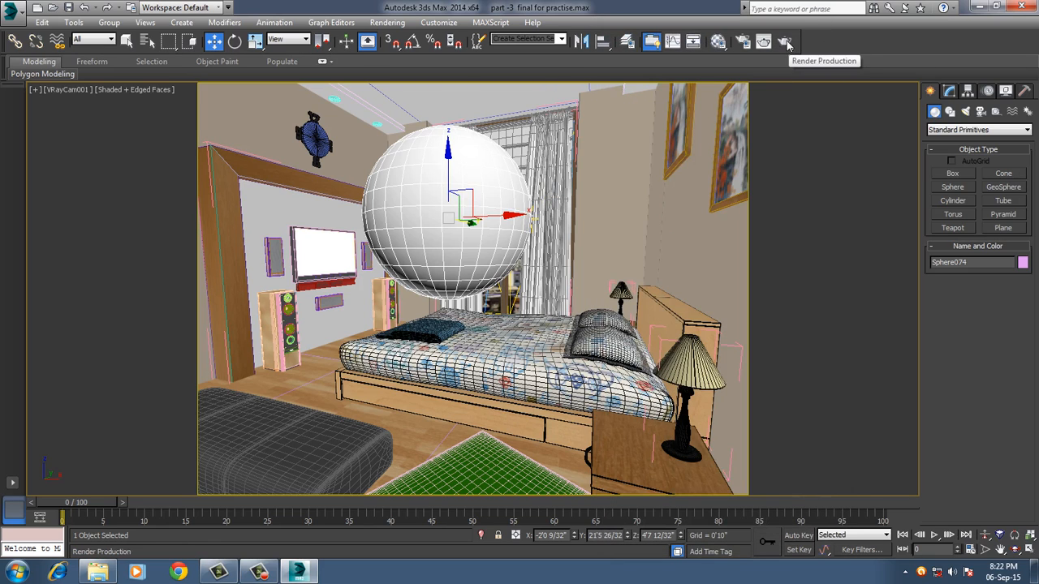
Start a production render of the camera view in the V-Ray frame buffer and cancel it during the light cache calculation.
{"action": "left_click", "coordinate": [787, 43]}
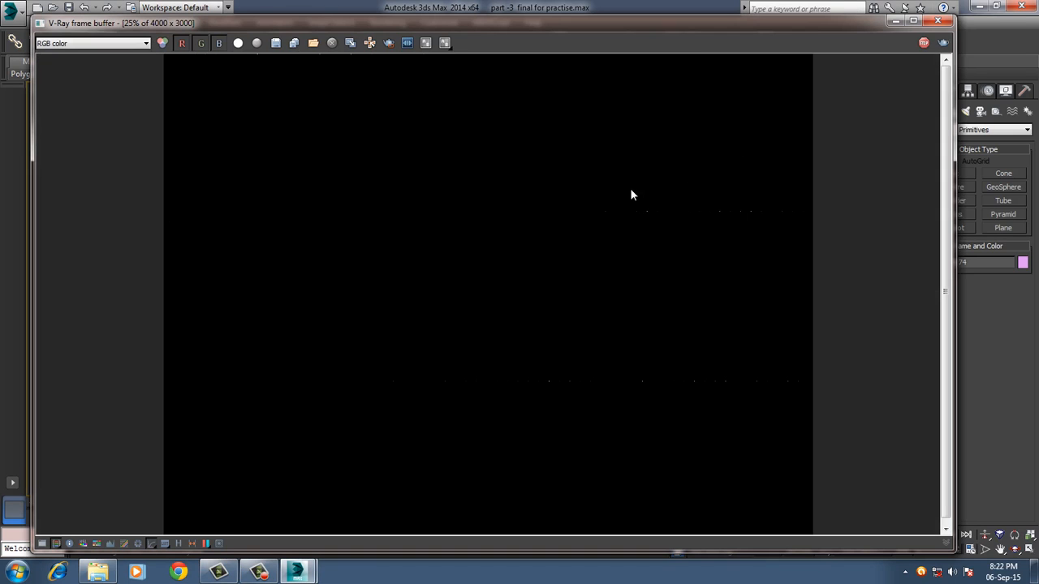
{"action": "scroll", "coordinate": [593, 219], "scroll_direction": "down", "scroll_amount": 2}
{"action": "scroll", "coordinate": [580, 244], "scroll_direction": "up", "scroll_amount": 1}
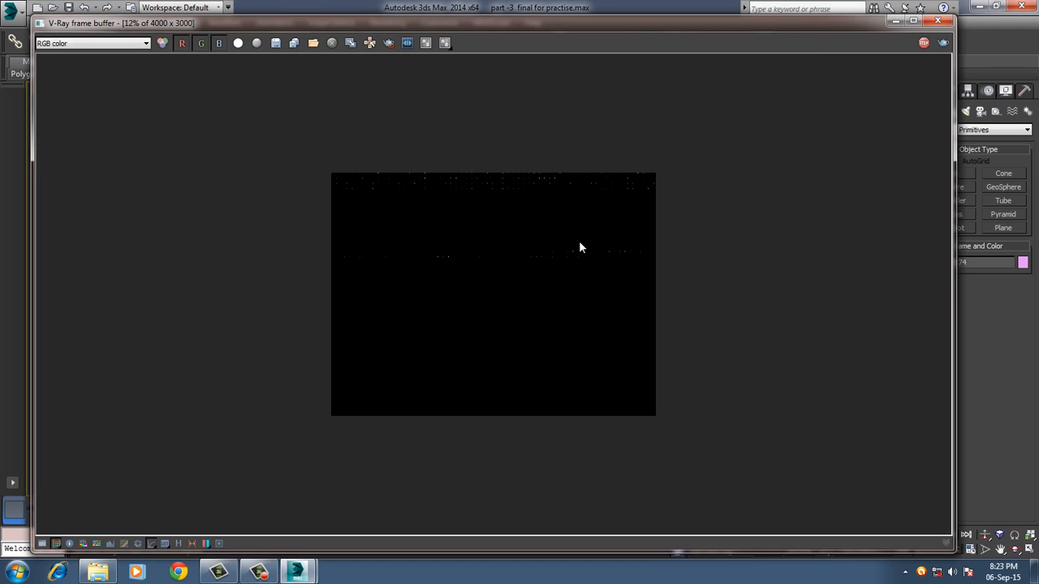
{"action": "scroll", "coordinate": [579, 248], "scroll_direction": "up", "scroll_amount": 1}
{"action": "scroll", "coordinate": [580, 245], "scroll_direction": "up", "scroll_amount": 1}
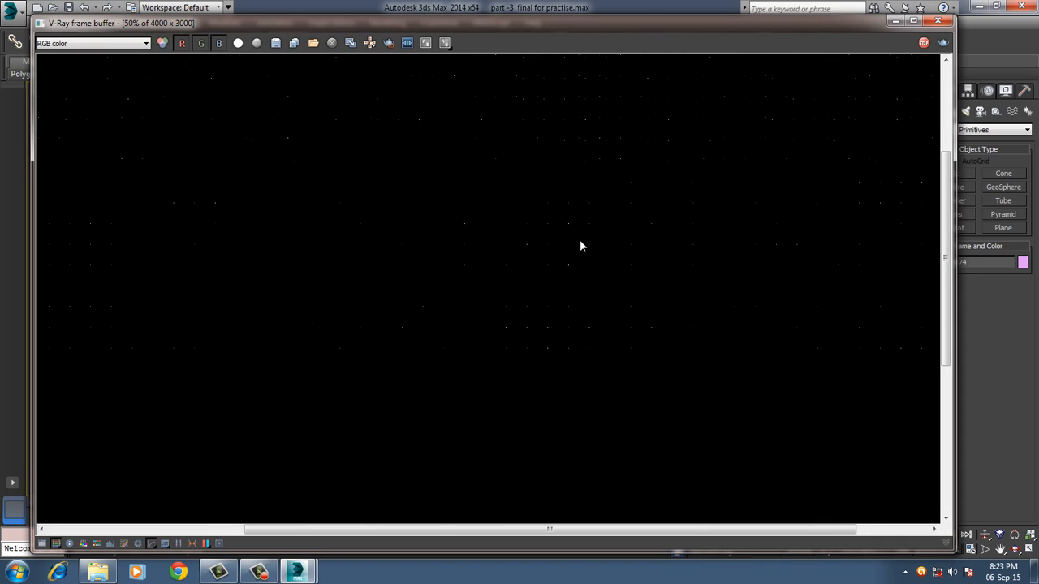
{"action": "scroll", "coordinate": [581, 245], "scroll_direction": "down", "scroll_amount": 2}
{"action": "scroll", "coordinate": [580, 245], "scroll_direction": "up", "scroll_amount": 1}
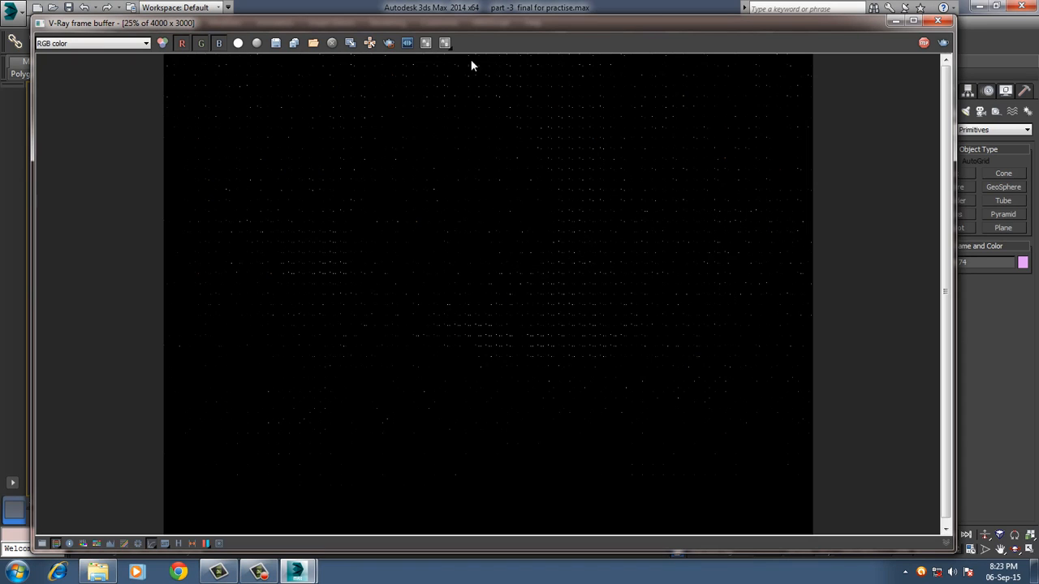
{"action": "left_click_drag", "start_coordinate": [720, 25], "coordinate": [720, 141]}
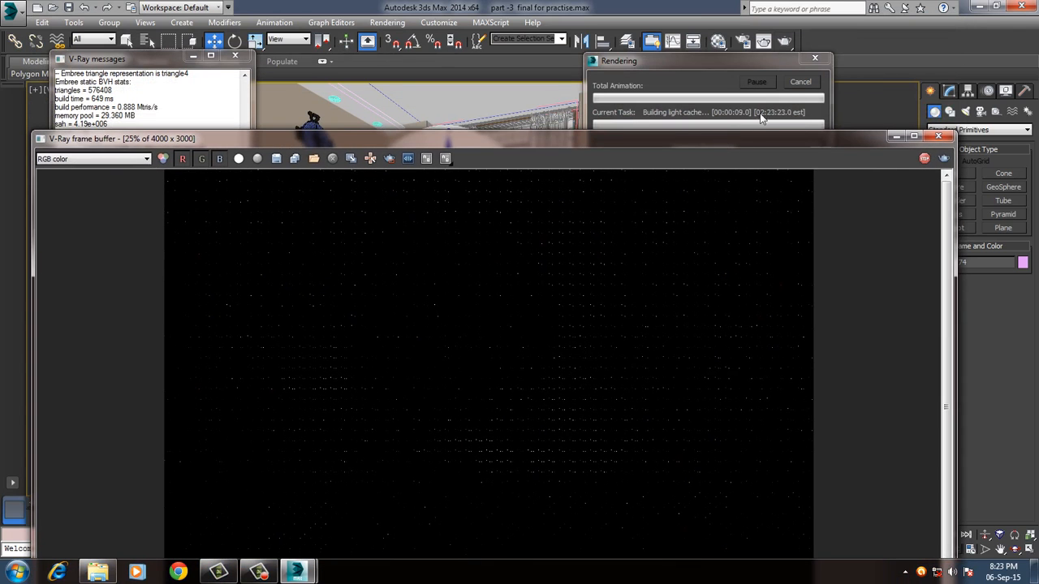
{"action": "left_click", "coordinate": [796, 84]}
Define a render region over part of the white sphere and the adjacent window curtain, and render only that region.
{"action": "left_click", "coordinate": [385, 159]}
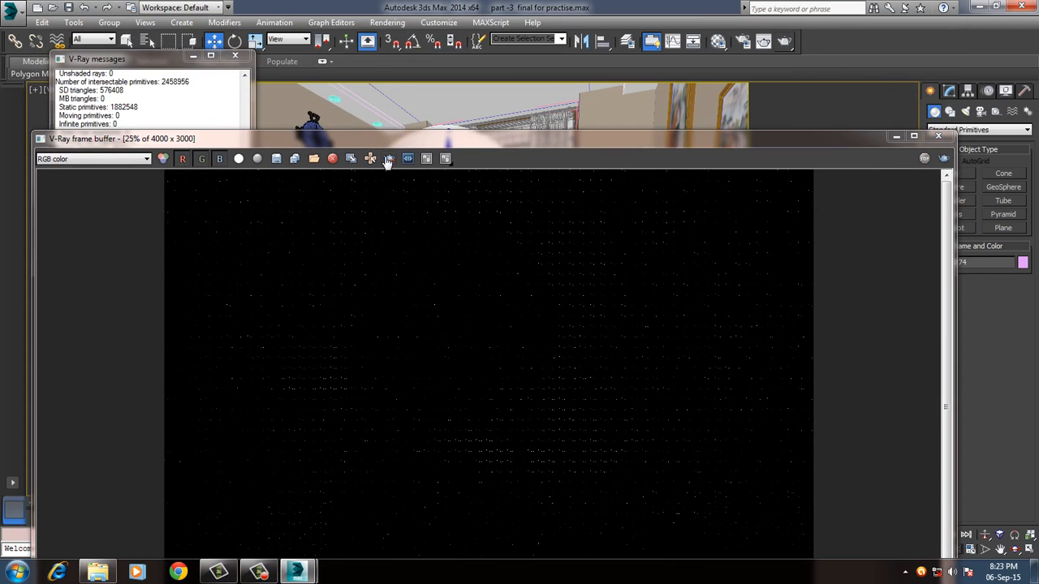
{"action": "left_click_drag", "start_coordinate": [442, 218], "coordinate": [601, 408]}
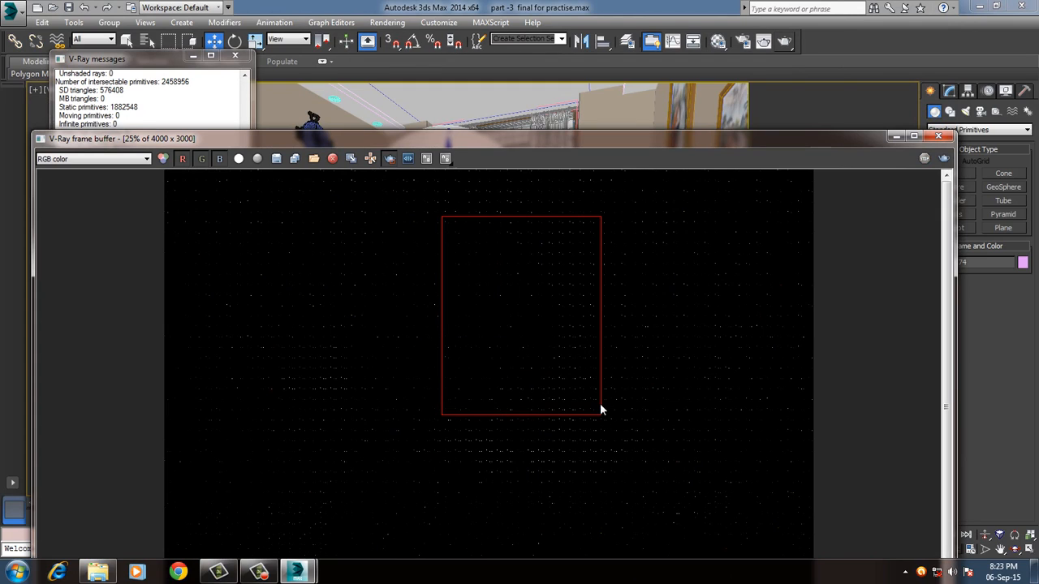
{"action": "left_click", "coordinate": [943, 158]}
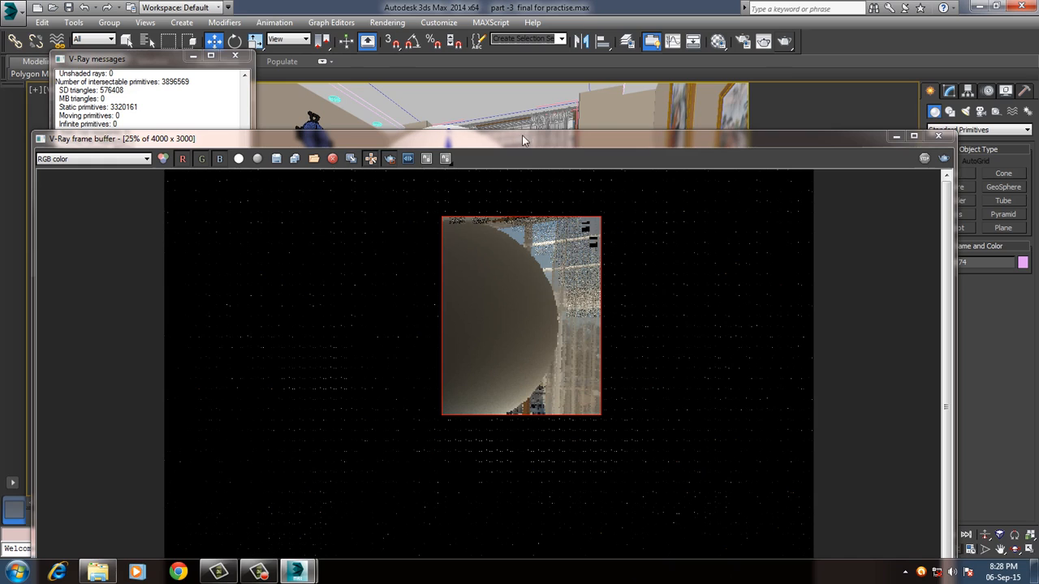
Shift the frame buffer away from the viewport label and select the VRayCam001 camera of the active view.
{"action": "left_click_drag", "start_coordinate": [526, 149], "coordinate": [585, 185]}
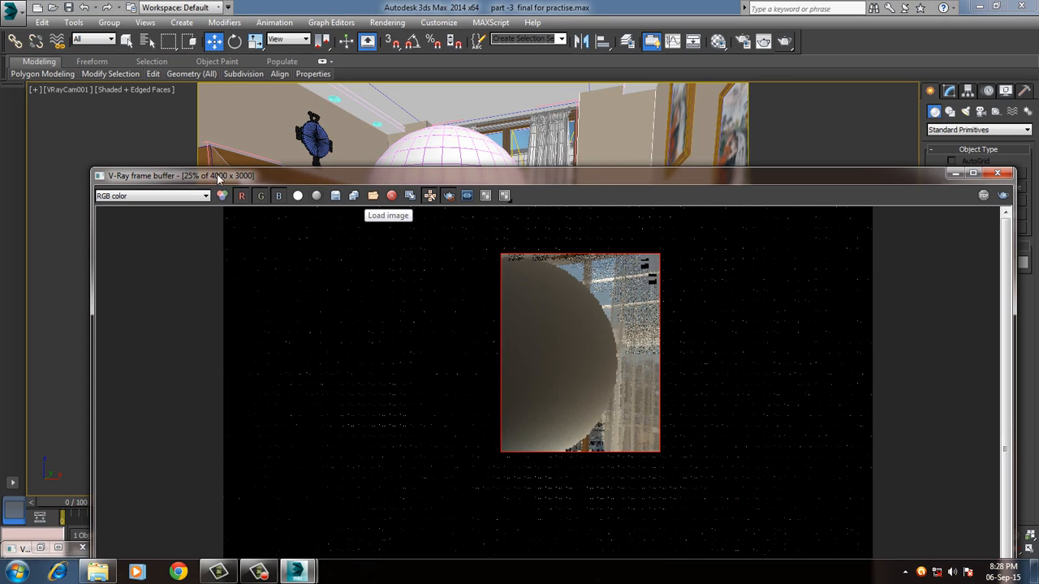
{"action": "left_click", "coordinate": [69, 90]}
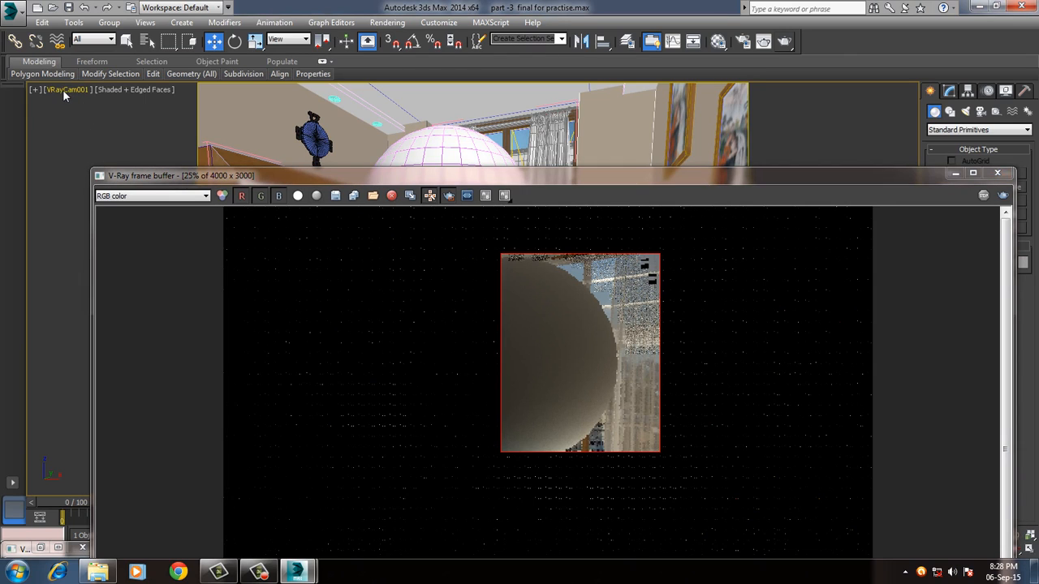
{"action": "left_click", "coordinate": [63, 90]}
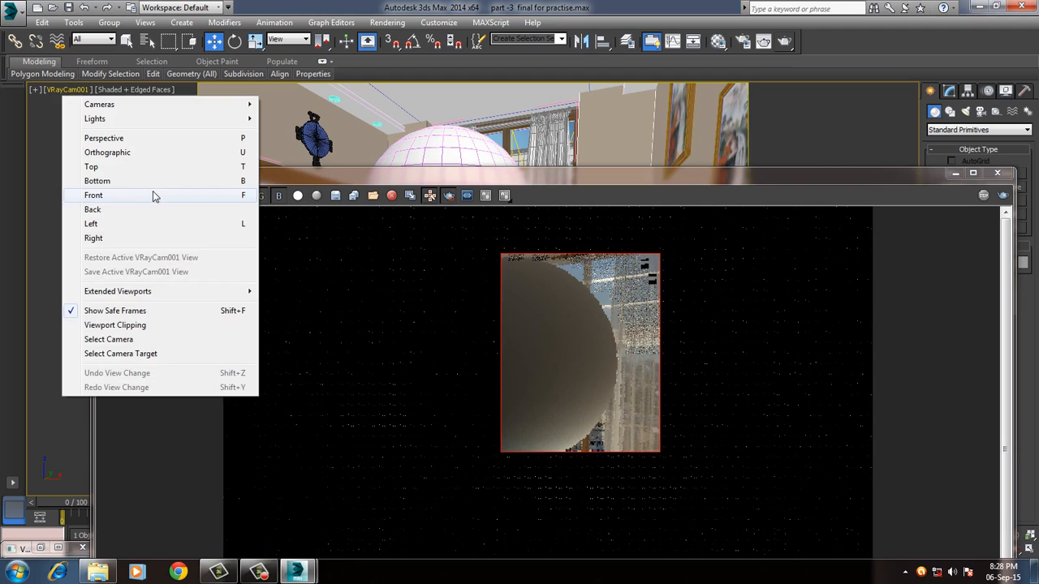
{"action": "left_click", "coordinate": [121, 339]}
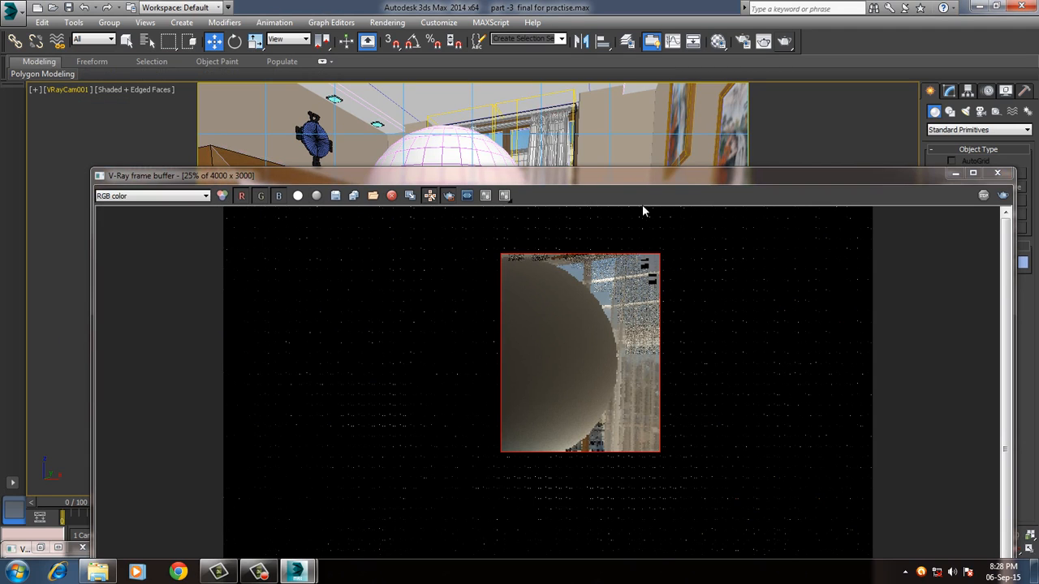
Move the frame buffer clear of the camera's parameters and set the VRayCam001 white balance to Custom.
{"action": "left_click_drag", "start_coordinate": [687, 176], "coordinate": [518, 153]}
{"action": "left_click", "coordinate": [953, 91]}
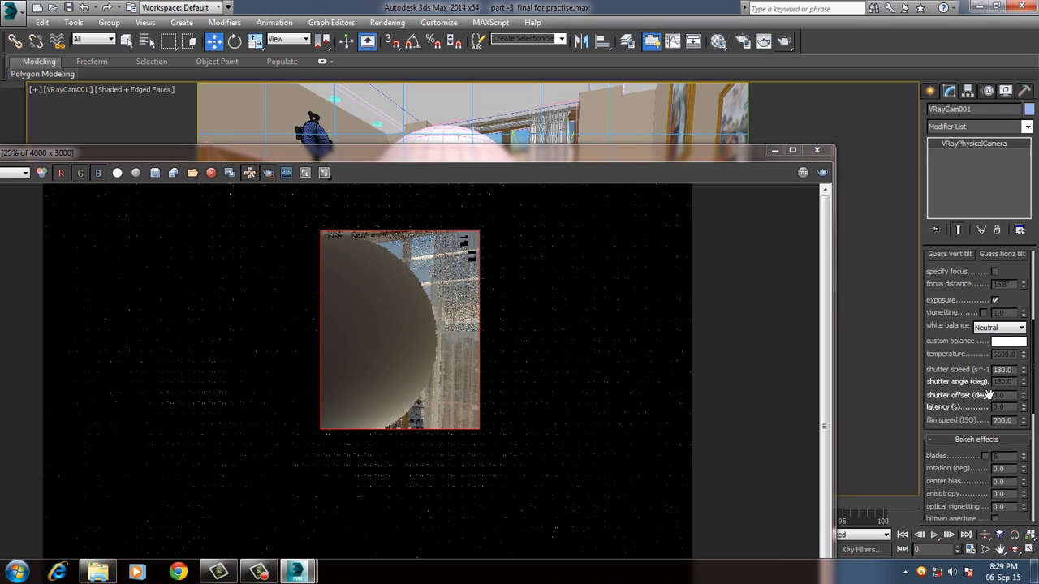
{"action": "left_click", "coordinate": [995, 329]}
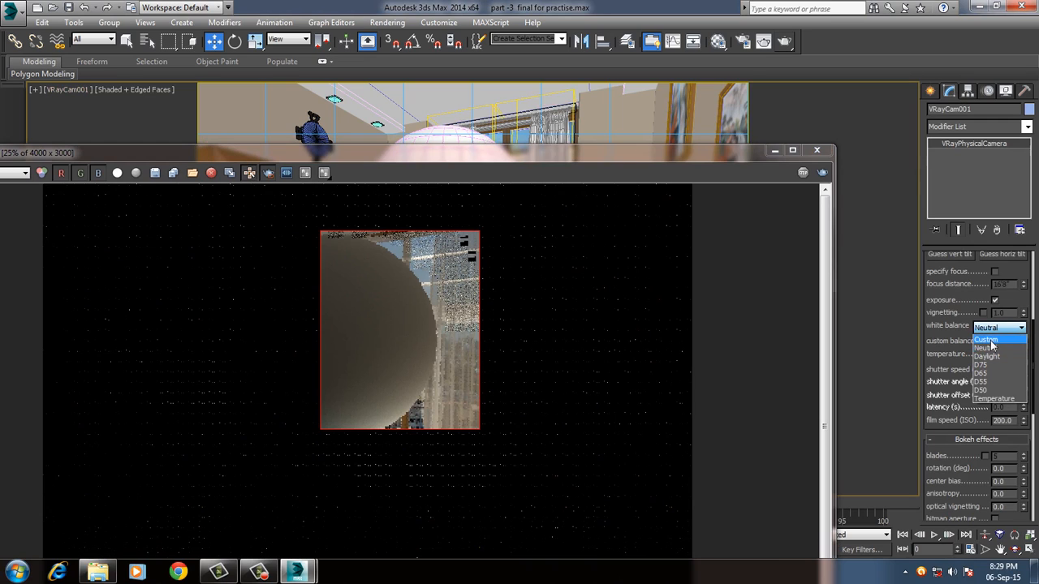
{"action": "left_click", "coordinate": [998, 344]}
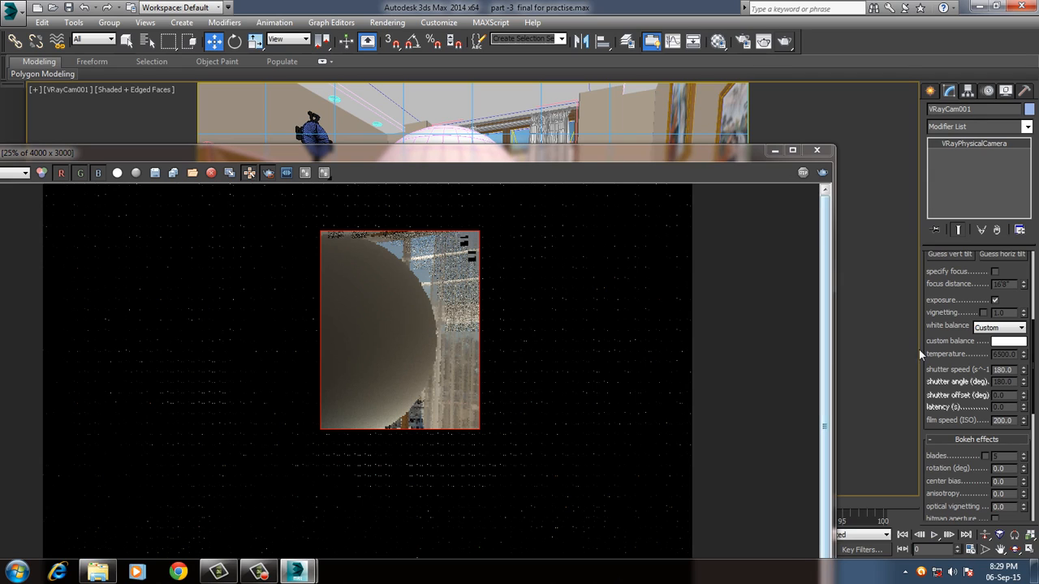
Sample the custom balance colour from the rendered sphere, lighten it to RGB 37, 34, 30, accept it and close the frame buffer.
{"action": "left_click", "coordinate": [1004, 345]}
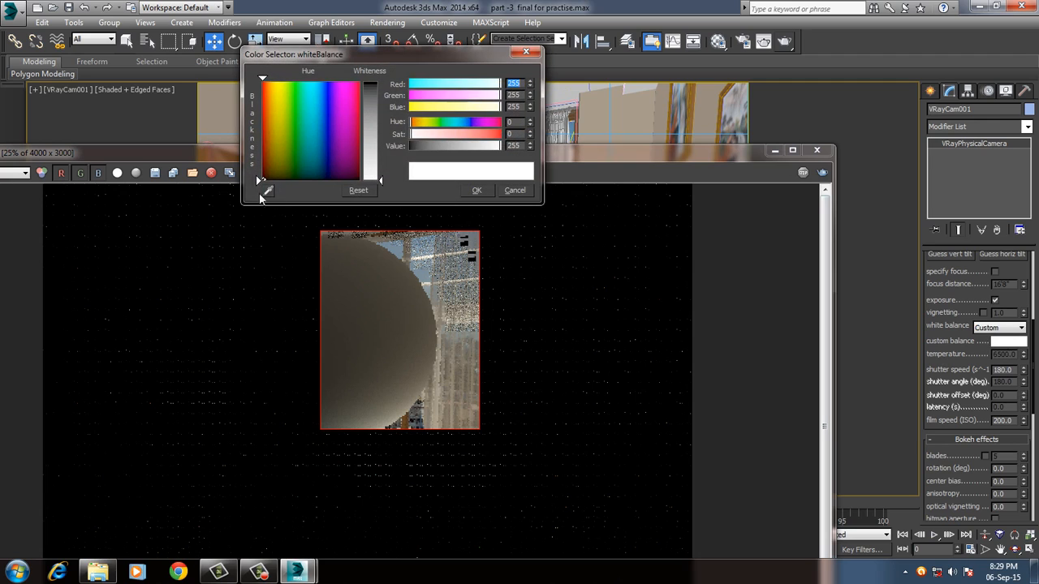
{"action": "left_click", "coordinate": [268, 190]}
{"action": "left_click", "coordinate": [430, 330]}
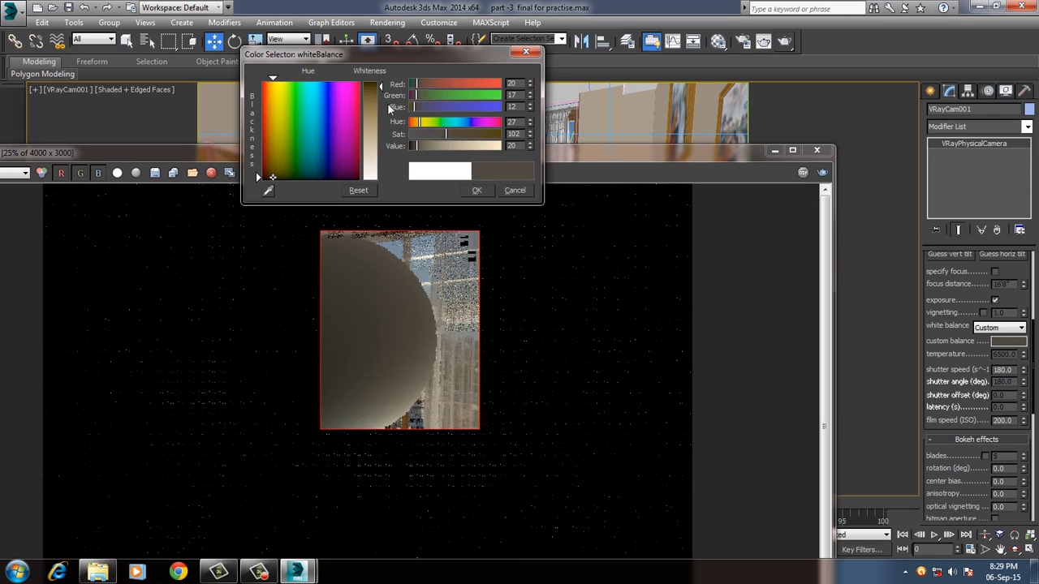
{"action": "left_click_drag", "start_coordinate": [381, 89], "coordinate": [381, 96]}
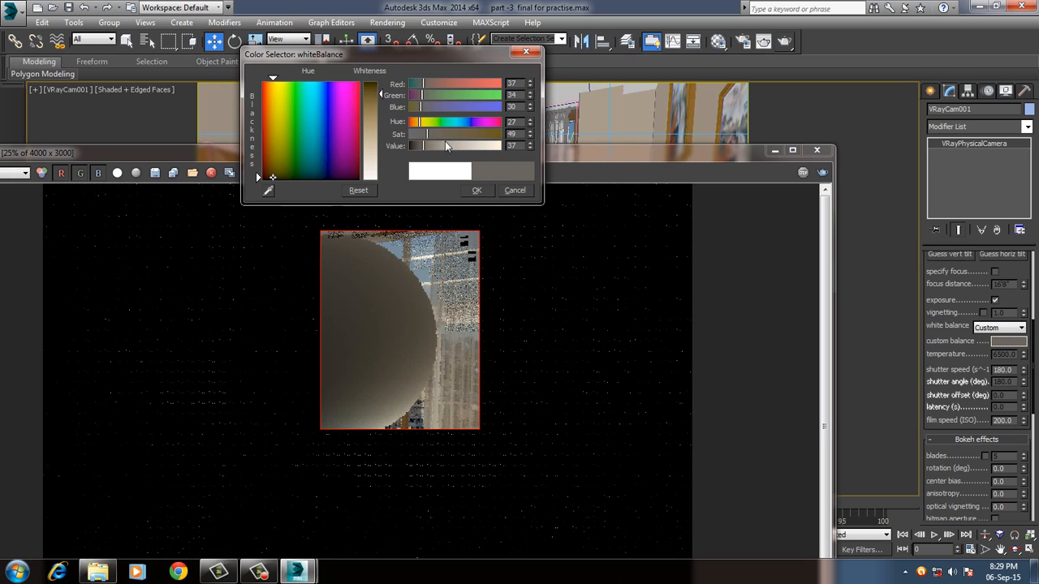
{"action": "left_click", "coordinate": [476, 191]}
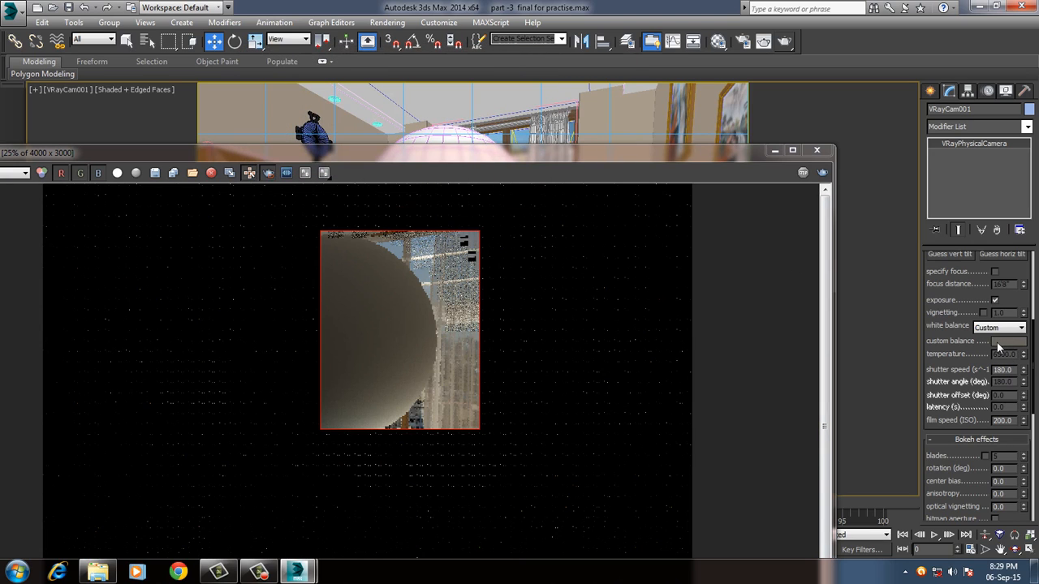
{"action": "left_click", "coordinate": [817, 151]}
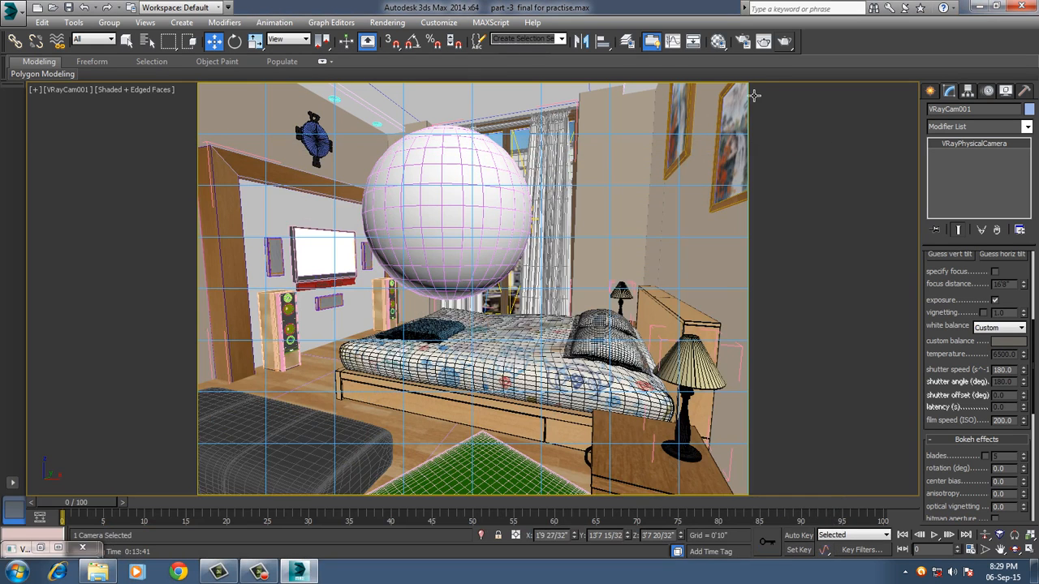
Reopen the last V-Ray frame buffer from the render setup, turn off region rendering, and close both windows.
{"action": "left_click", "coordinate": [744, 43]}
{"action": "key", "text": "F10"}
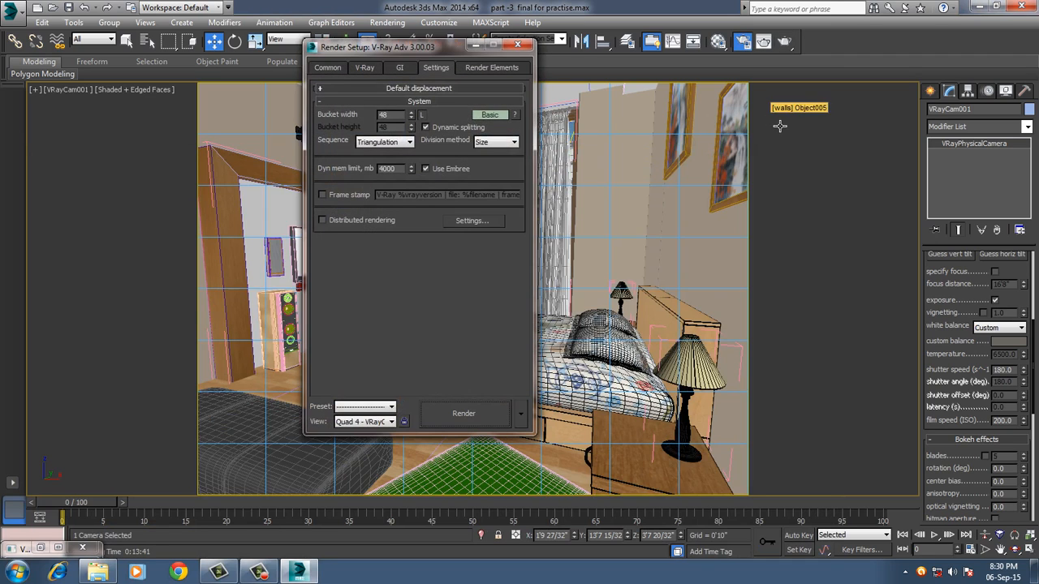
{"action": "left_click", "coordinate": [400, 69]}
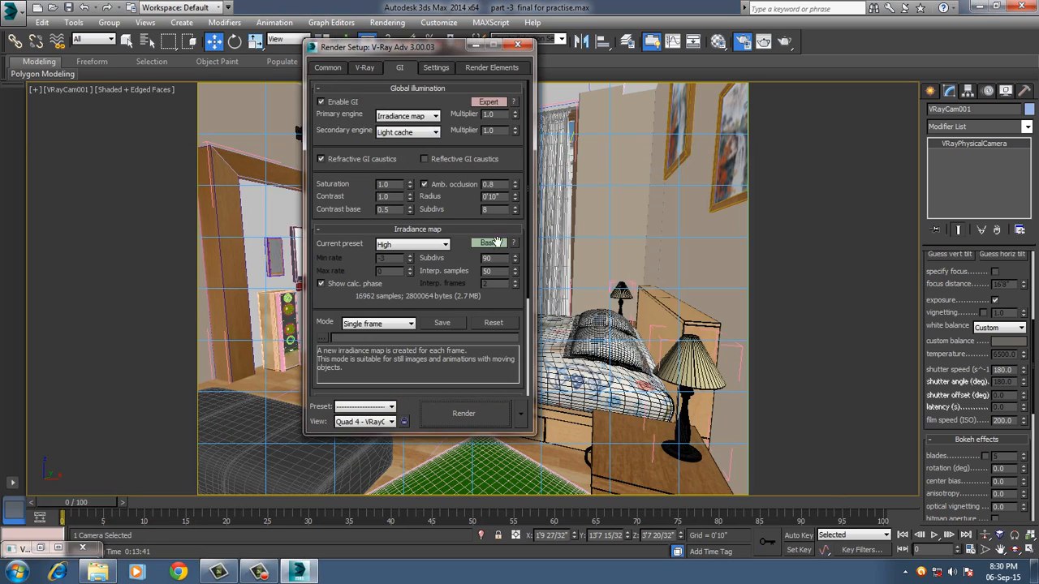
{"action": "left_click", "coordinate": [364, 69]}
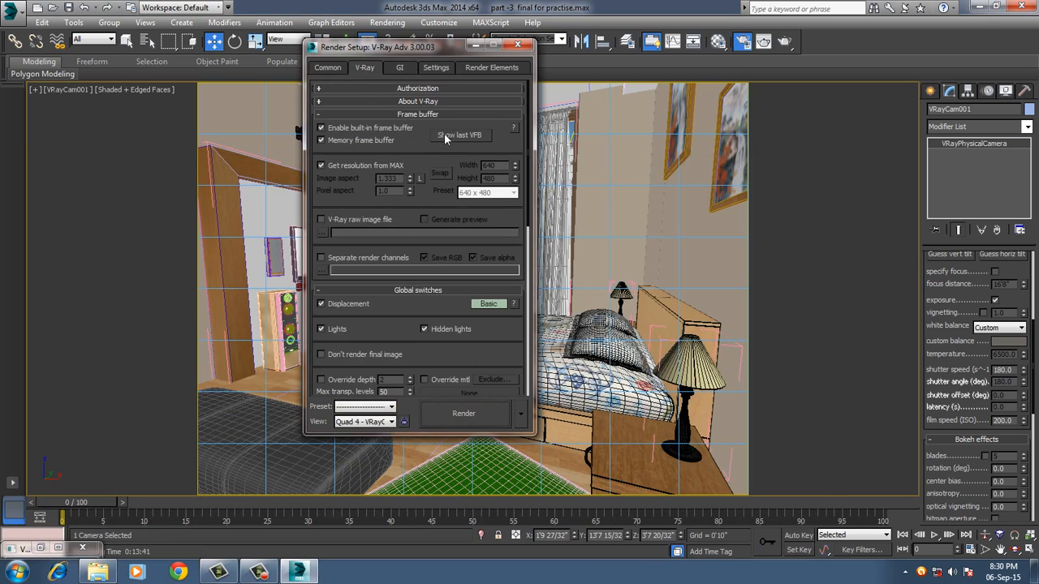
{"action": "left_click", "coordinate": [444, 133]}
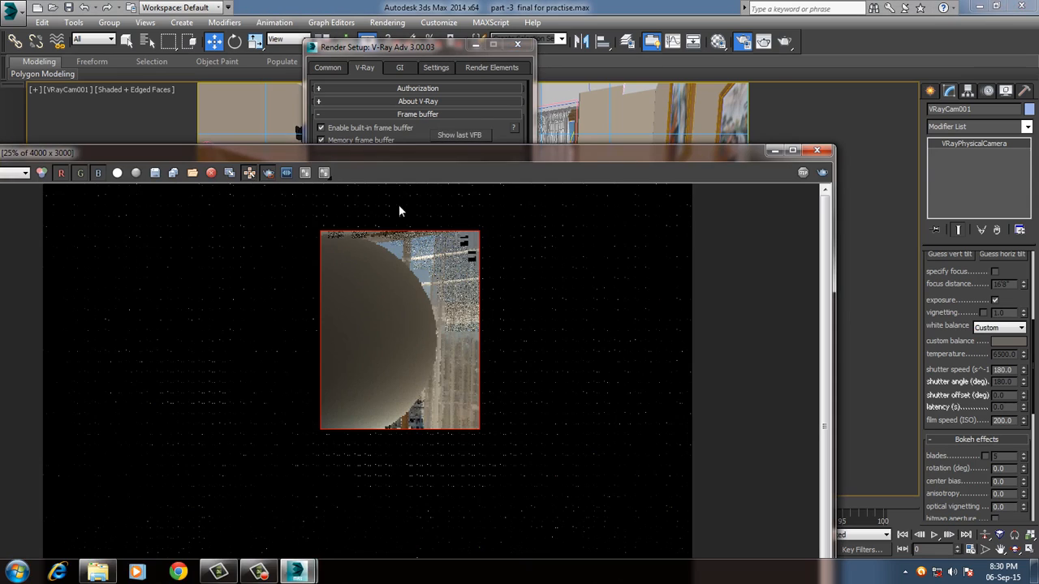
{"action": "left_click", "coordinate": [267, 172]}
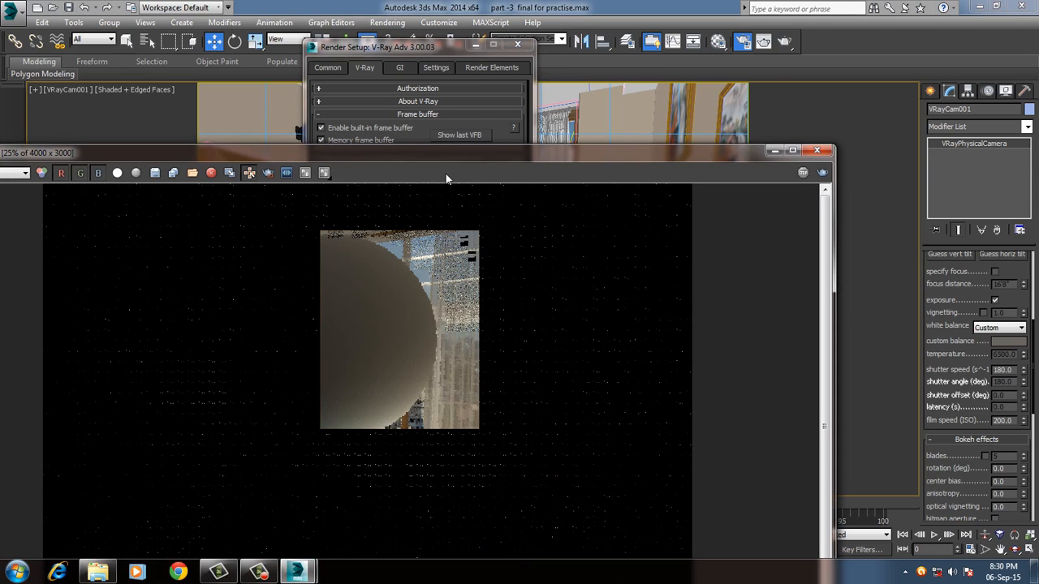
{"action": "left_click", "coordinate": [817, 151]}
{"action": "left_click", "coordinate": [519, 47]}
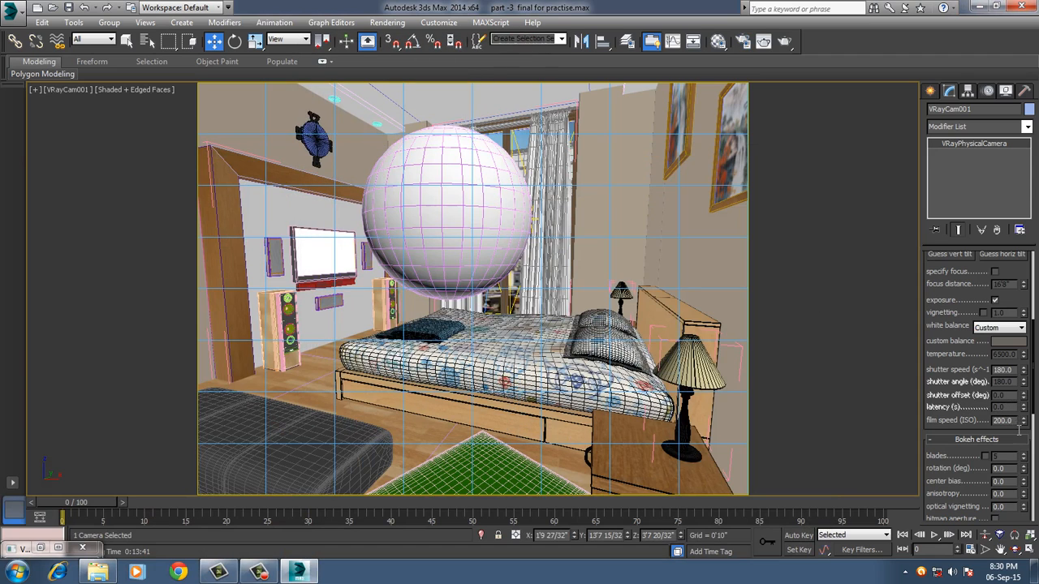
Set the camera's film speed (ISO) to 300.
{"action": "left_click_drag", "start_coordinate": [1015, 422], "coordinate": [975, 425]}
{"action": "type", "text": "300"}
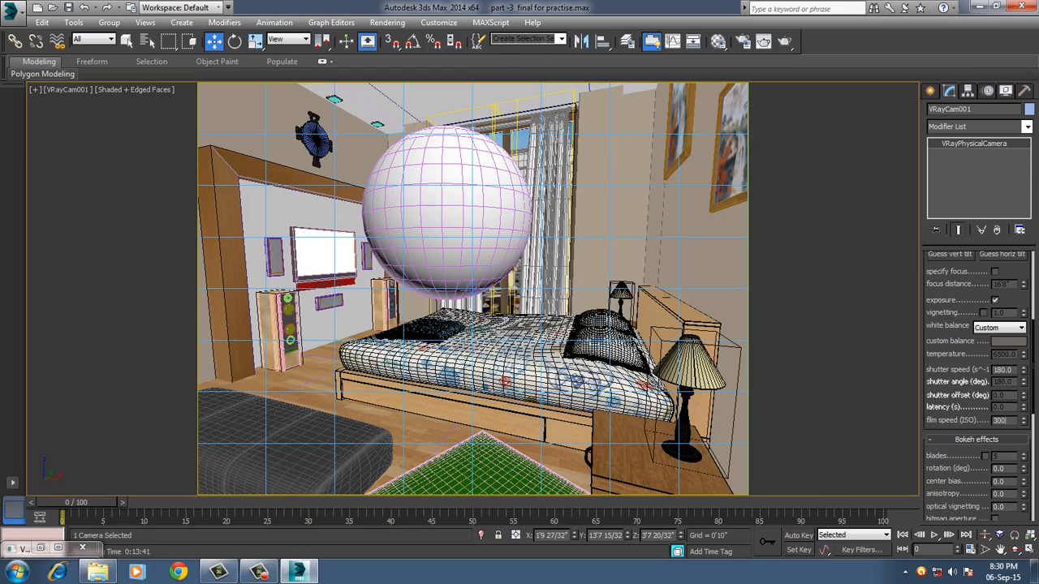
{"action": "key", "text": "Return"}
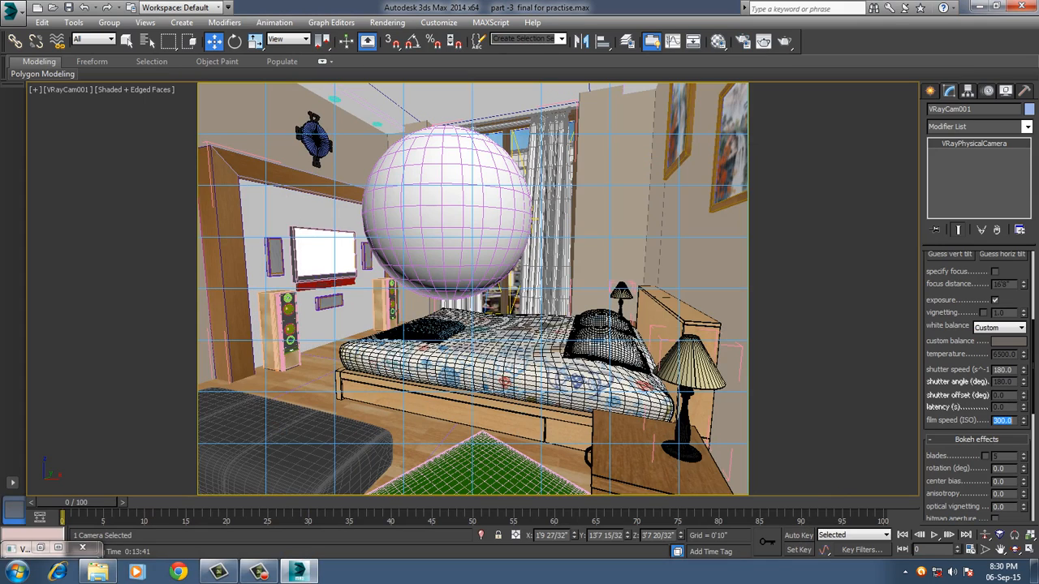
Delete the white test sphere from the scene.
{"action": "left_click", "coordinate": [463, 231]}
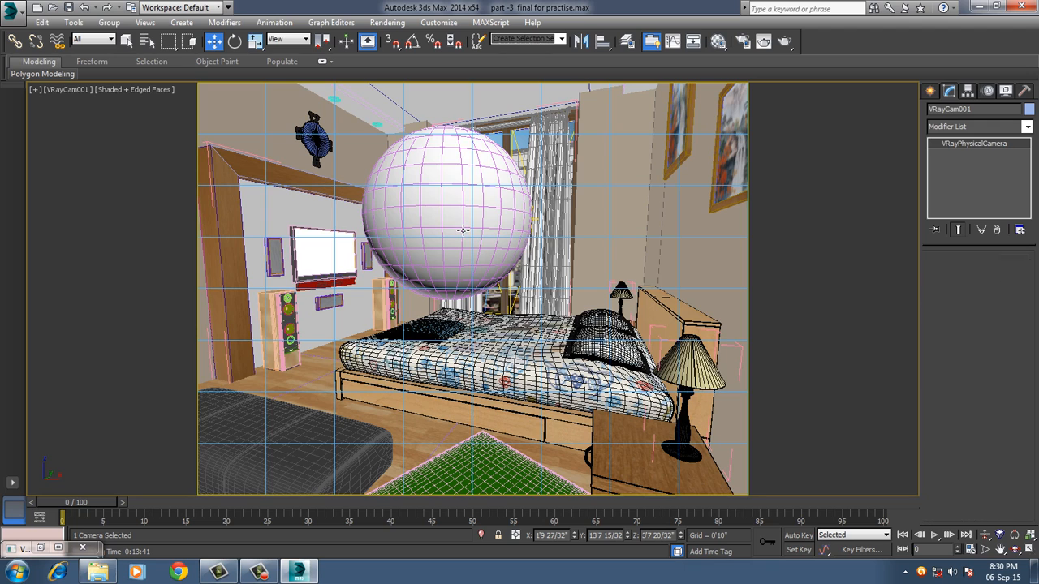
{"action": "key", "text": "Delete"}
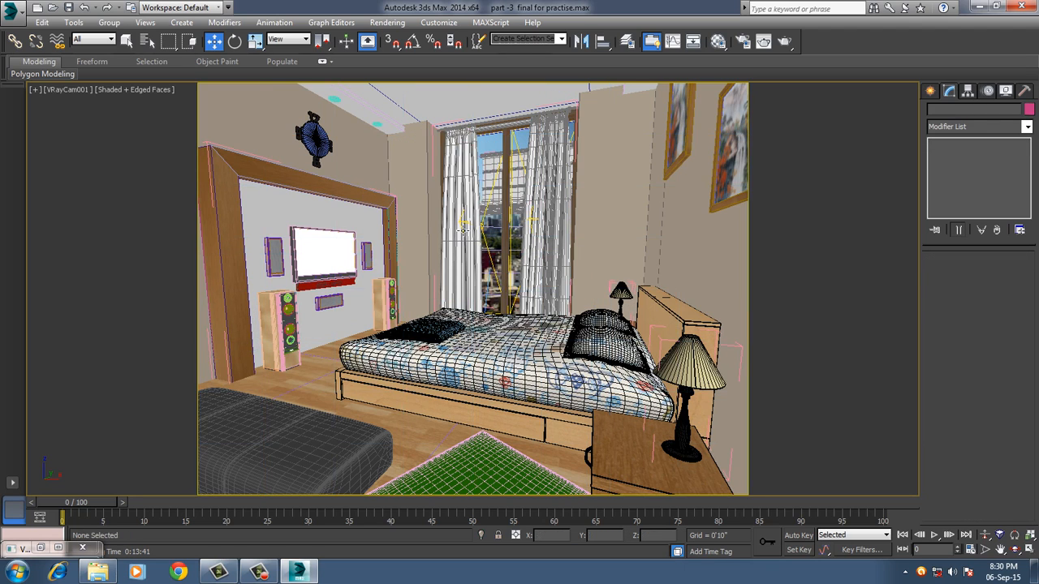
{"action": "key", "text": "F10"}
Load the material of the white wall panel behind the TV into the fifth Material Editor slot by picking it from the object.
{"action": "key", "text": "m"}
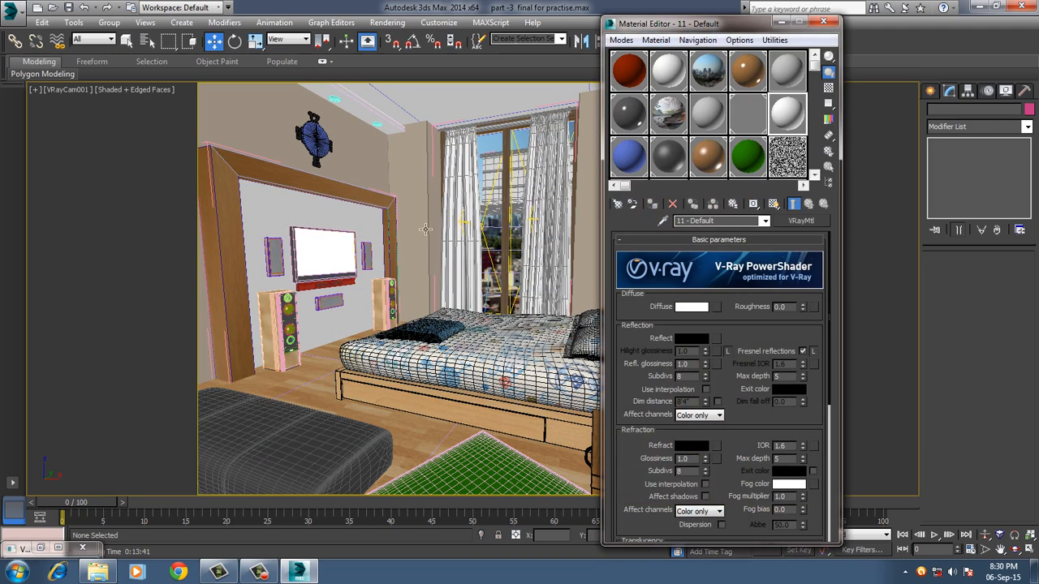
{"action": "left_click", "coordinate": [786, 75]}
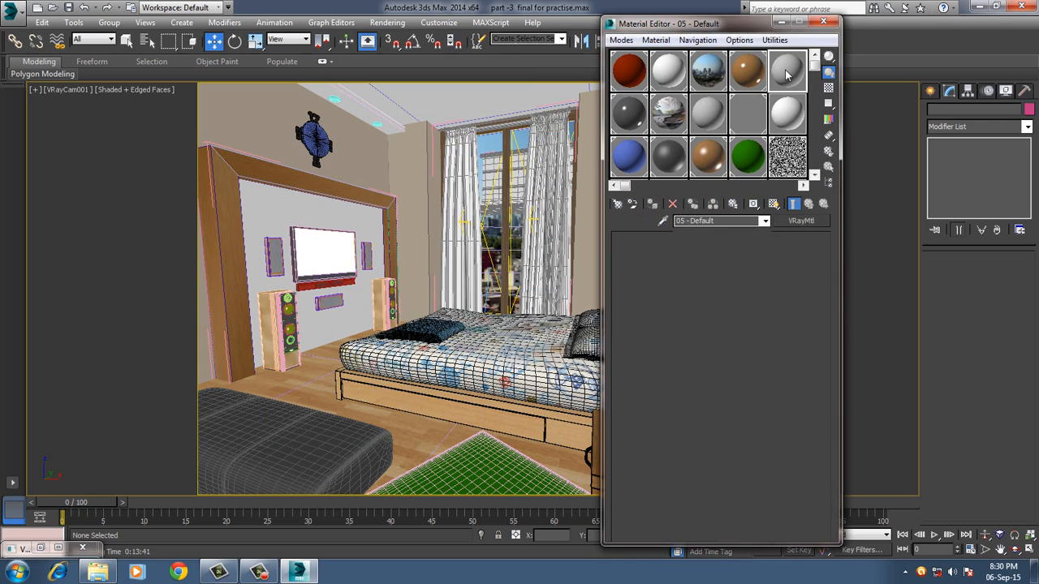
{"action": "left_click", "coordinate": [656, 40]}
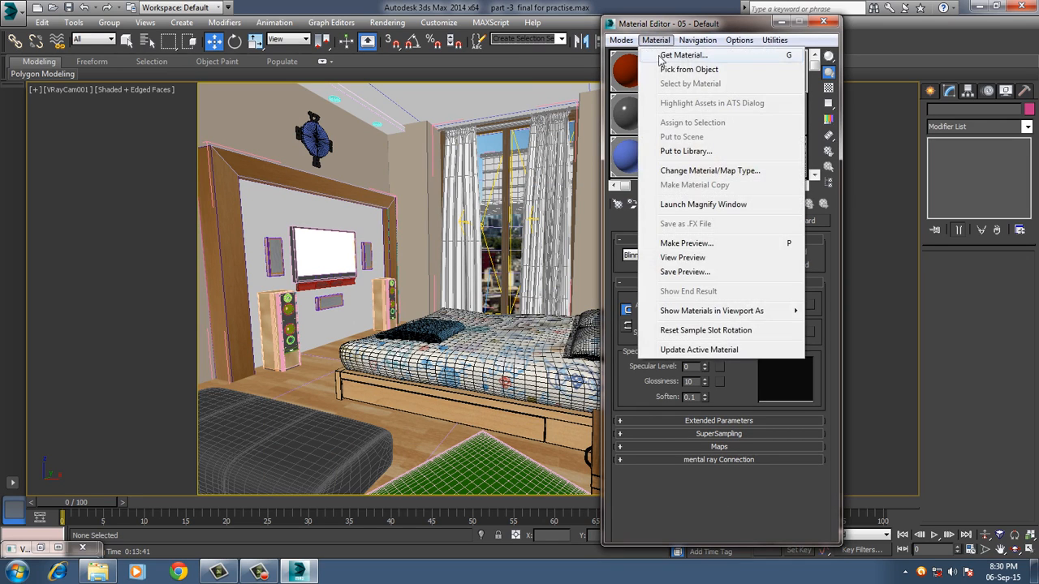
{"action": "left_click", "coordinate": [675, 70]}
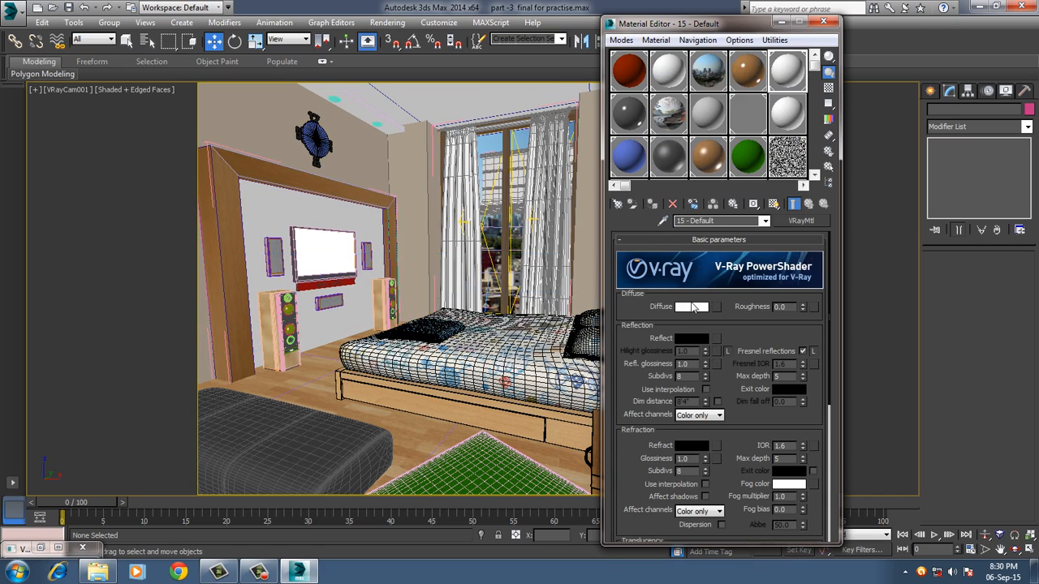
Set the TV wall material's diffuse colour to dark red (RGB 86, 3, 0) and close the Material Editor.
{"action": "left_click", "coordinate": [691, 309]}
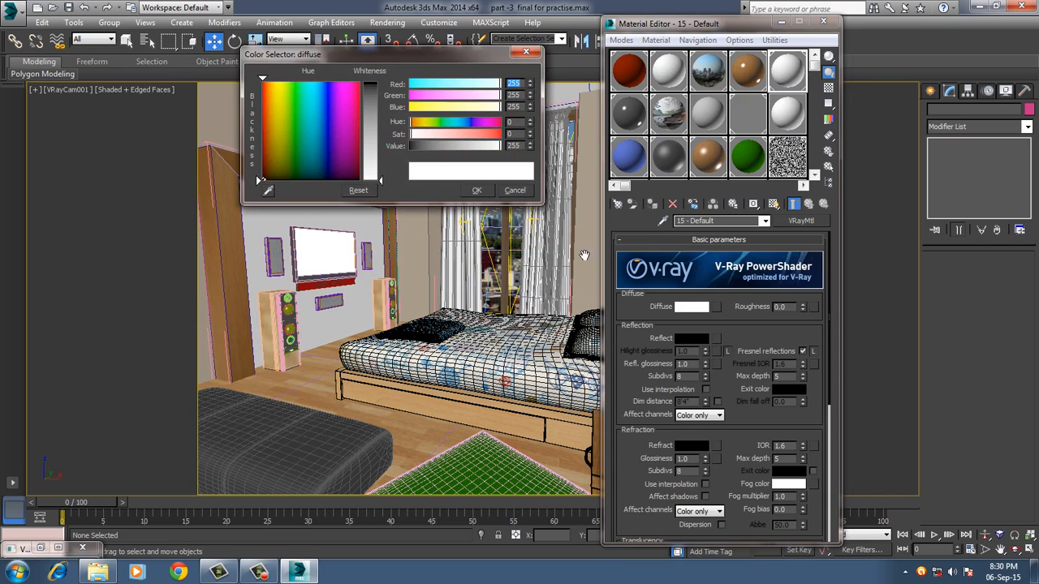
{"action": "left_click", "coordinate": [264, 97]}
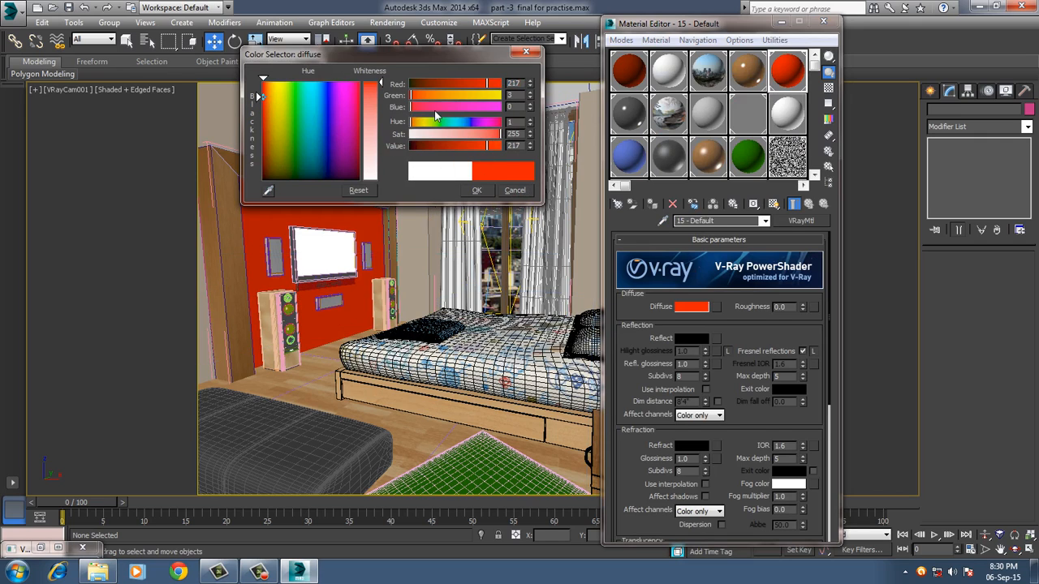
{"action": "left_click", "coordinate": [453, 84]}
{"action": "left_click_drag", "start_coordinate": [453, 85], "coordinate": [438, 82]}
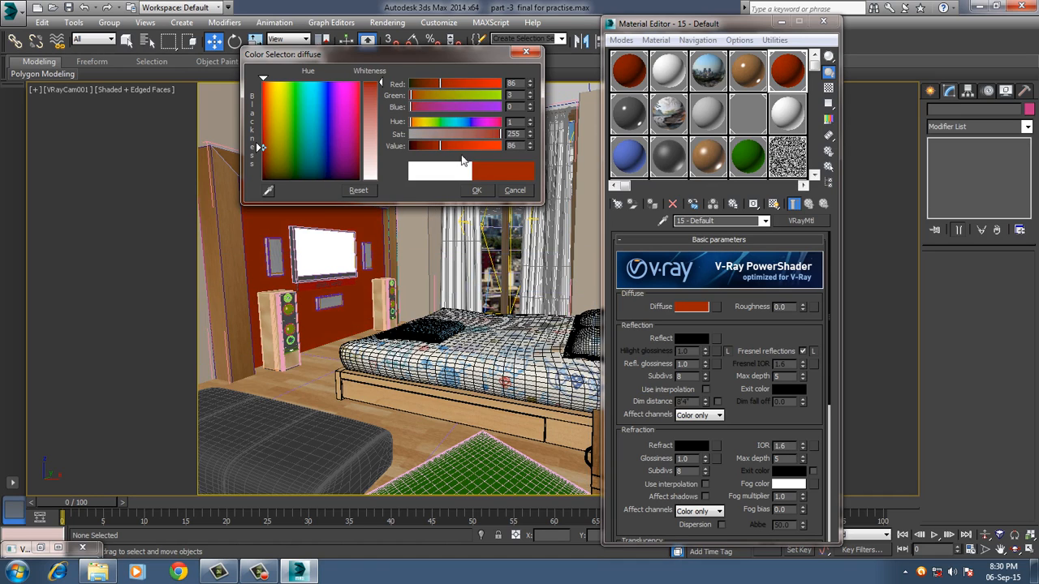
{"action": "left_click", "coordinate": [476, 190]}
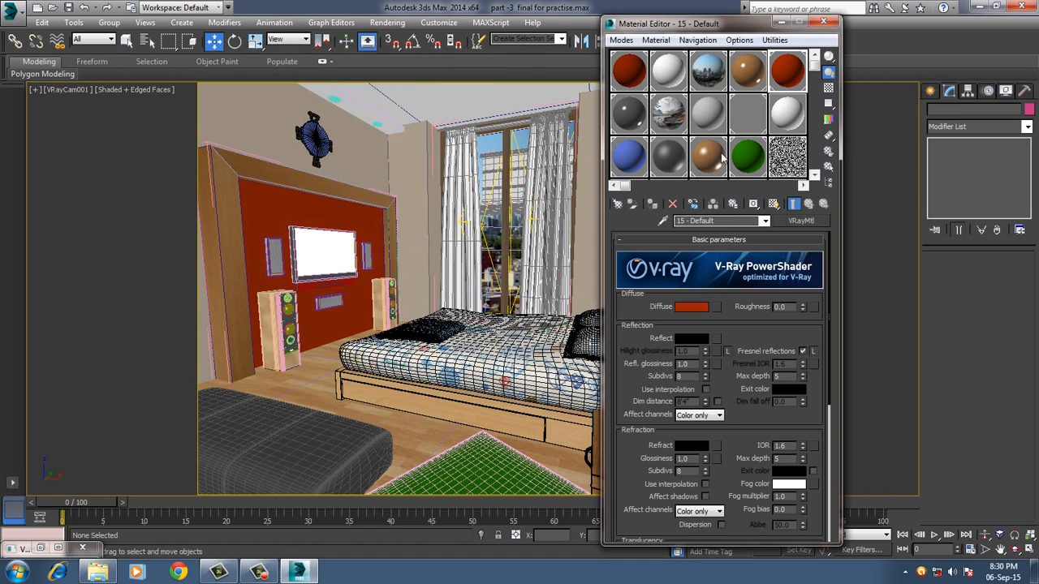
{"action": "left_click", "coordinate": [824, 23]}
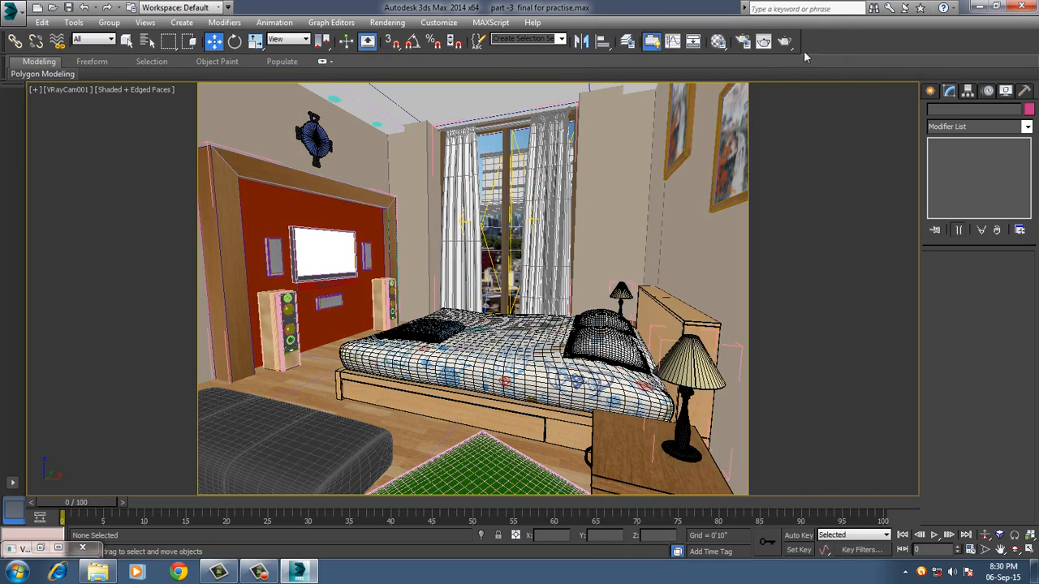
Review the render setup's system, global illumination, irradiance map, light cache and output size settings, and close it.
{"action": "left_click", "coordinate": [742, 42]}
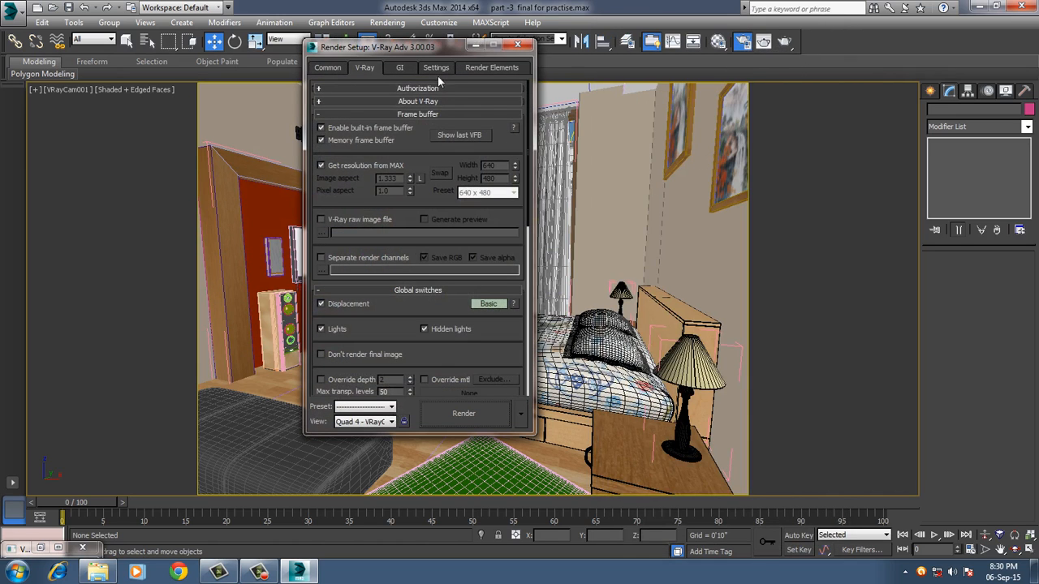
{"action": "left_click", "coordinate": [435, 68]}
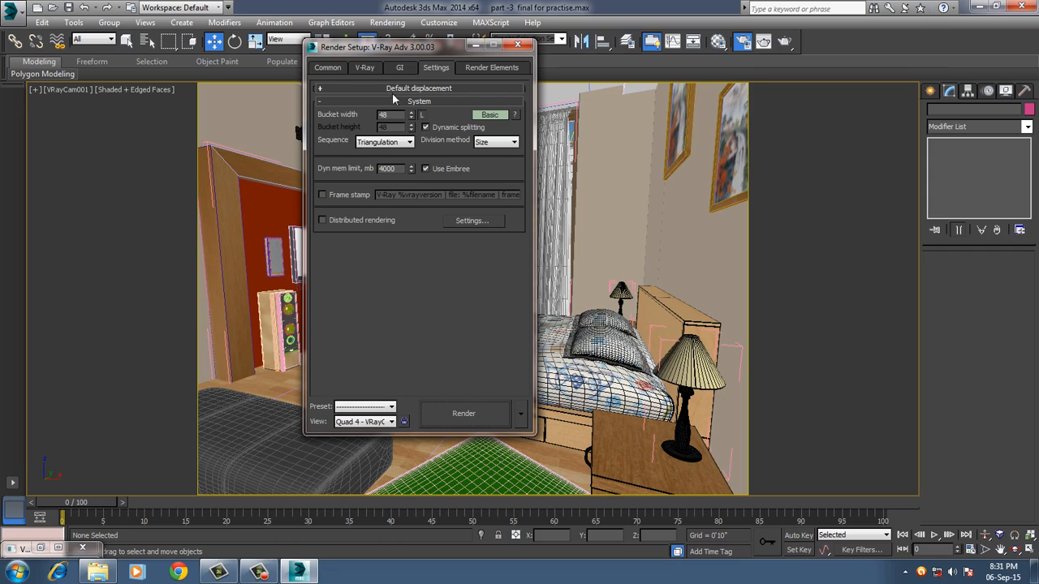
{"action": "left_click", "coordinate": [399, 68]}
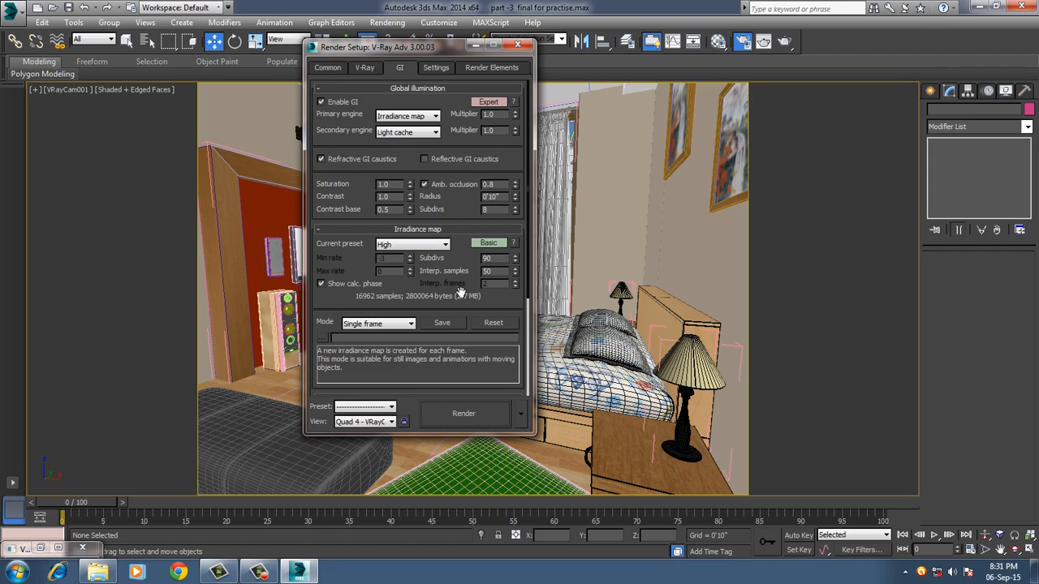
{"action": "scroll", "coordinate": [370, 296], "scroll_direction": "down", "scroll_amount": 5}
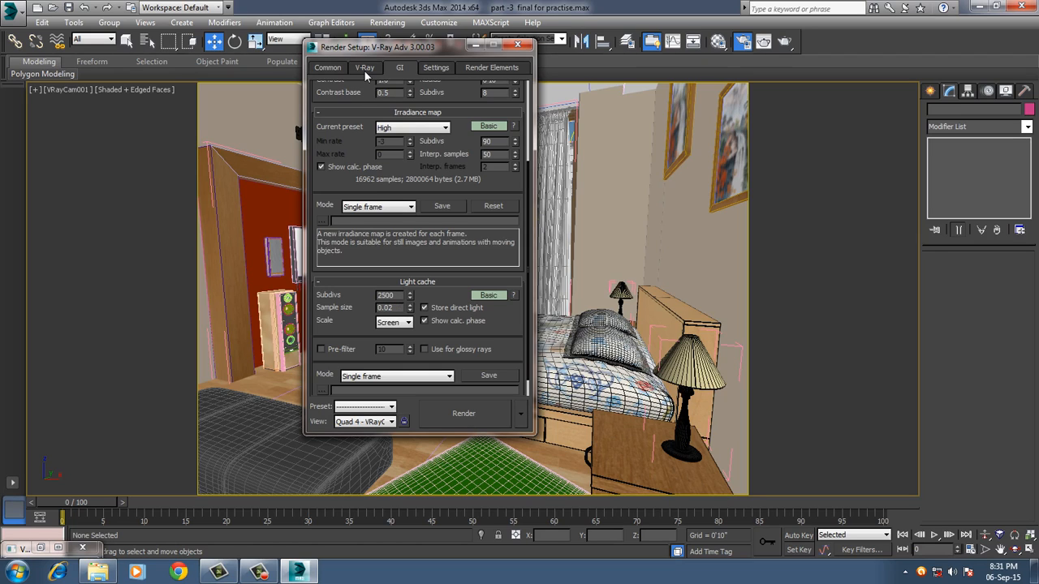
{"action": "scroll", "coordinate": [355, 160], "scroll_direction": "up", "scroll_amount": 5}
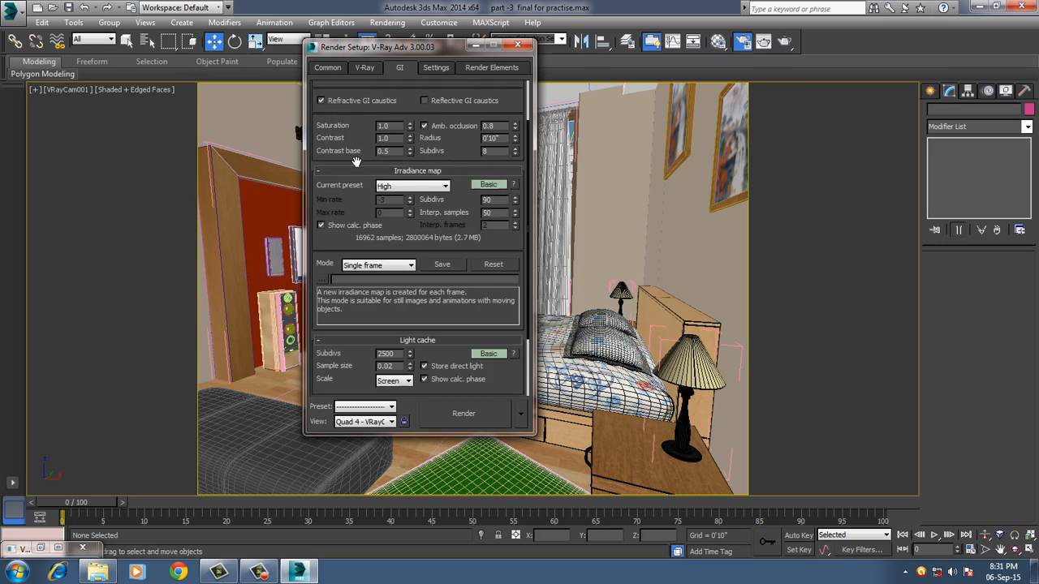
{"action": "left_click", "coordinate": [332, 70]}
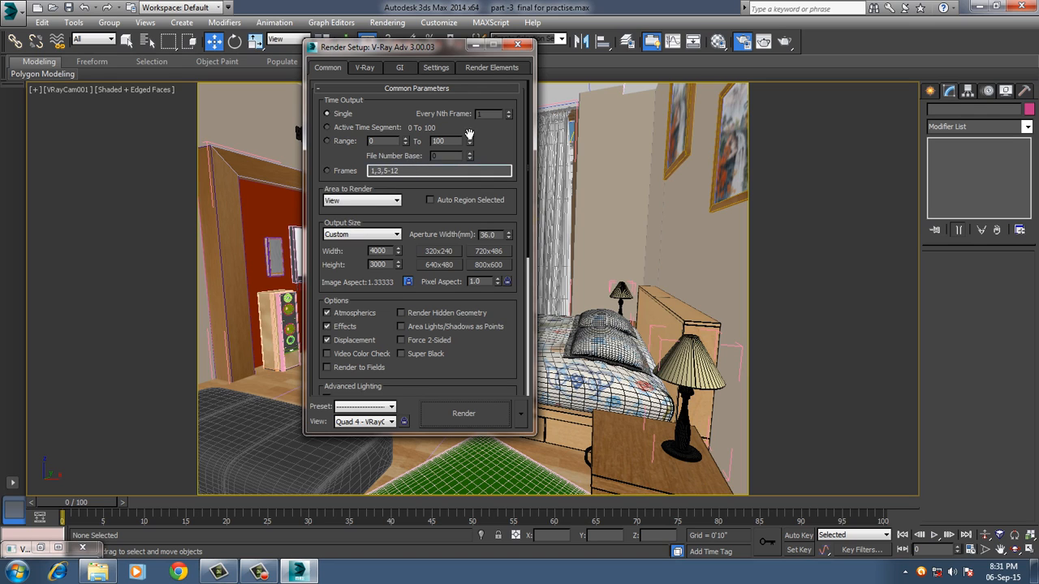
{"action": "left_click", "coordinate": [517, 44]}
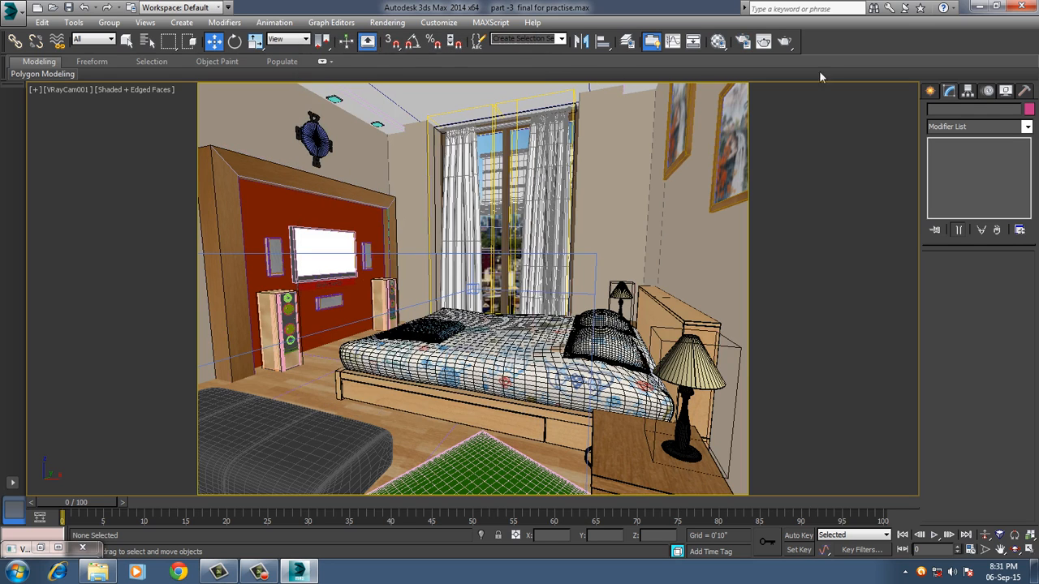
Cancel the started render and hide the curved city backdrop plane outside the window in the perspective view.
{"action": "left_click", "coordinate": [786, 41]}
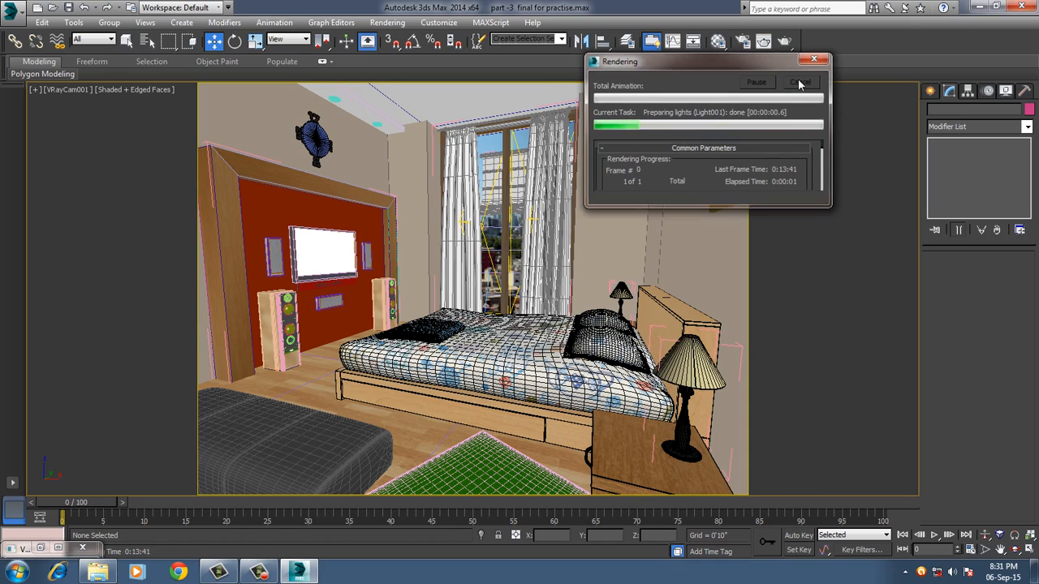
{"action": "left_click", "coordinate": [546, 216]}
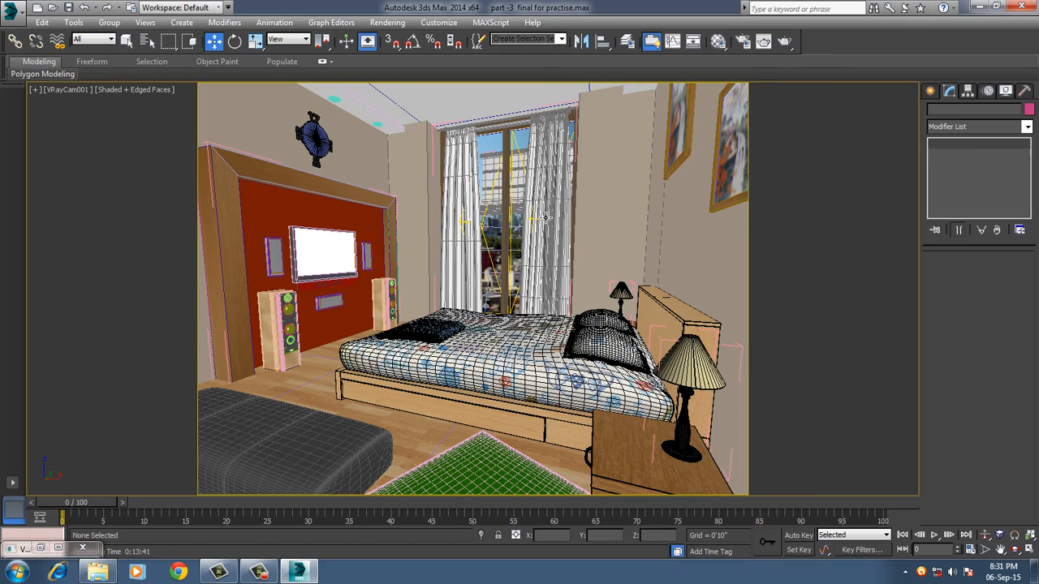
{"action": "key", "text": "p"}
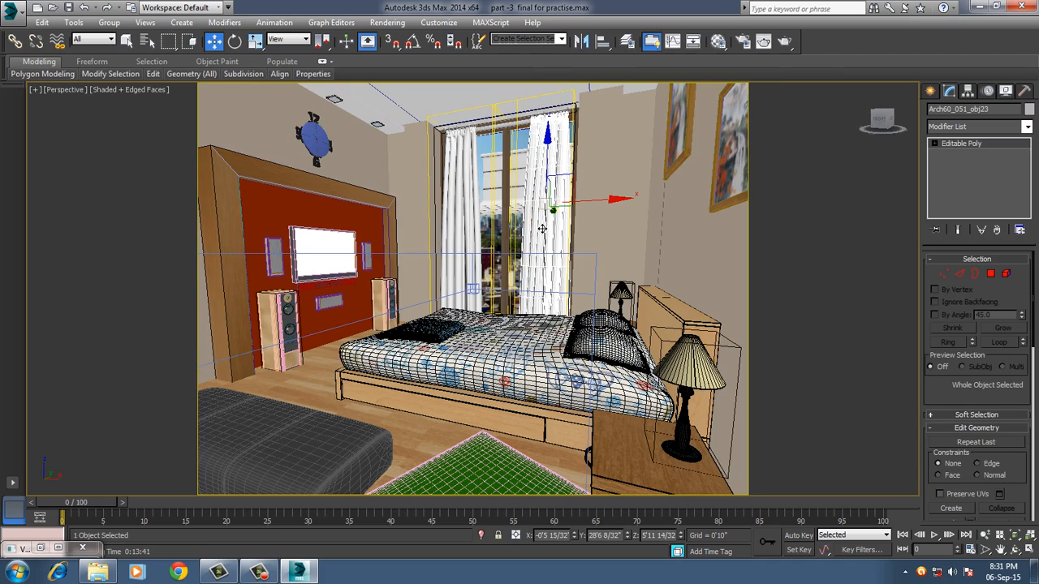
{"action": "middle_click_drag", "start_coordinate": [591, 242], "coordinate": [552, 222], "text": "alt"}
{"action": "left_click", "coordinate": [553, 222]}
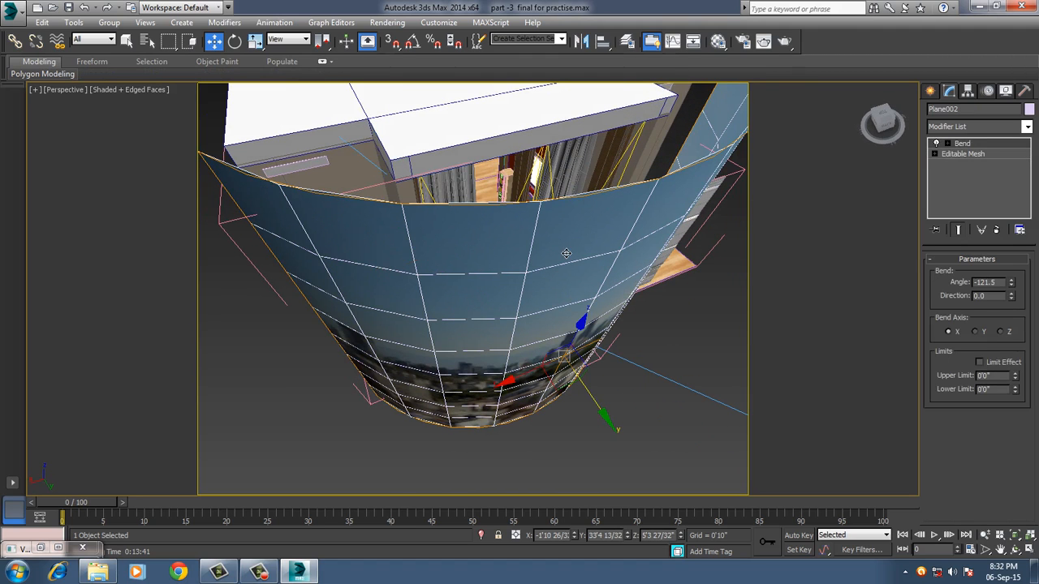
{"action": "right_click", "coordinate": [550, 236]}
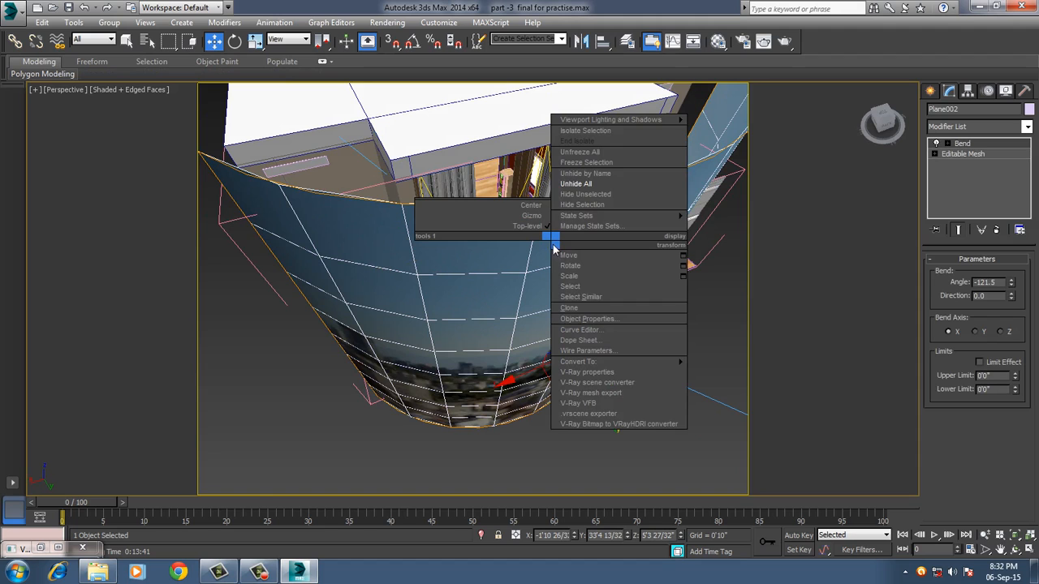
{"action": "left_click", "coordinate": [582, 205]}
Move the white blind outside the building about 4'1" inward along Y, into the window opening.
{"action": "left_click", "coordinate": [566, 272]}
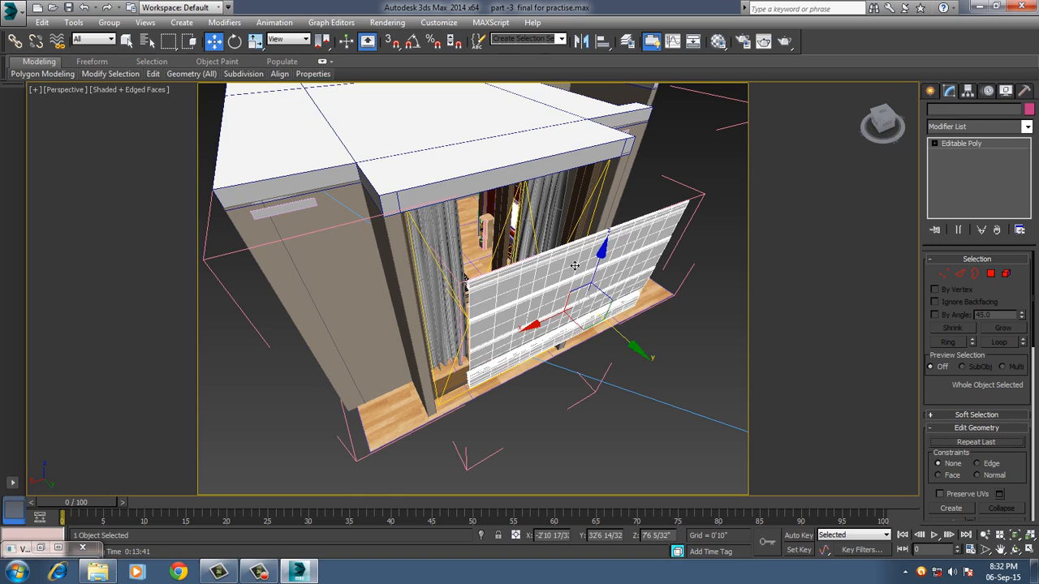
{"action": "middle_click_drag", "start_coordinate": [568, 273], "coordinate": [639, 315], "text": "alt"}
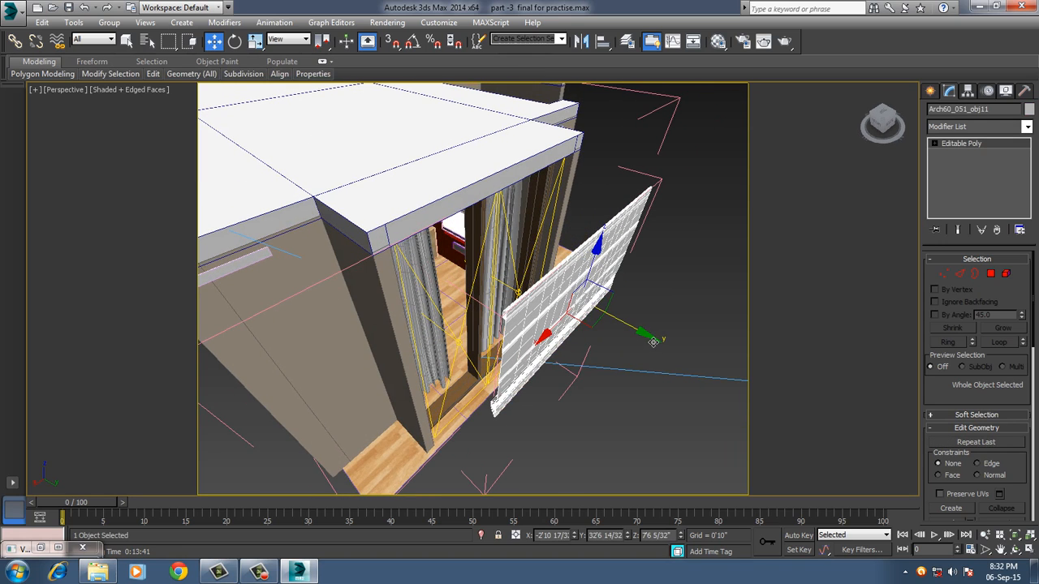
{"action": "left_click_drag", "start_coordinate": [653, 341], "coordinate": [562, 305]}
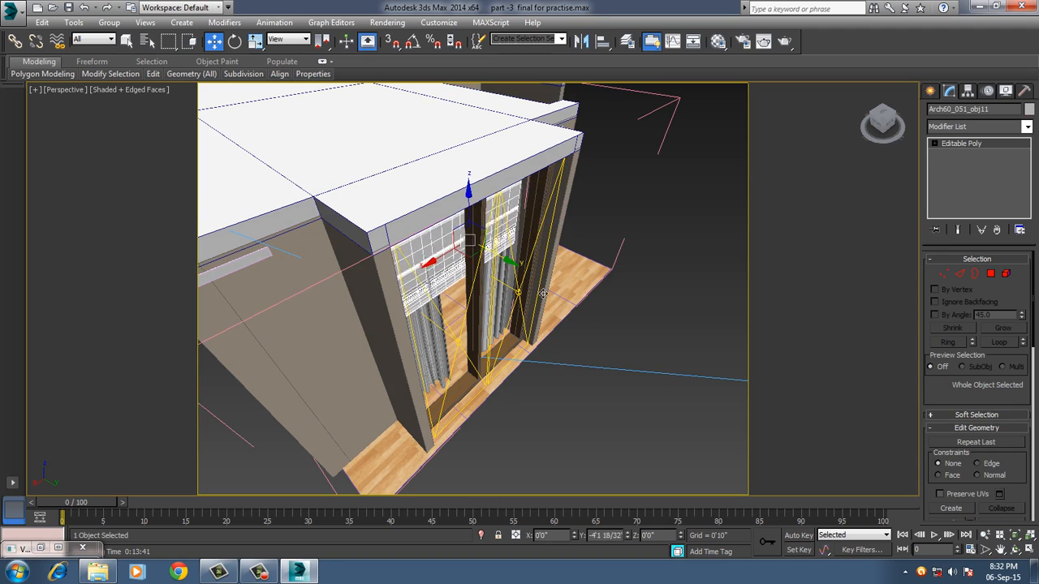
{"action": "middle_click_drag", "start_coordinate": [543, 295], "coordinate": [516, 253], "text": "alt"}
{"action": "scroll", "coordinate": [516, 253], "scroll_direction": "up", "scroll_amount": 2}
{"action": "middle_click_drag", "start_coordinate": [572, 306], "coordinate": [582, 316]}
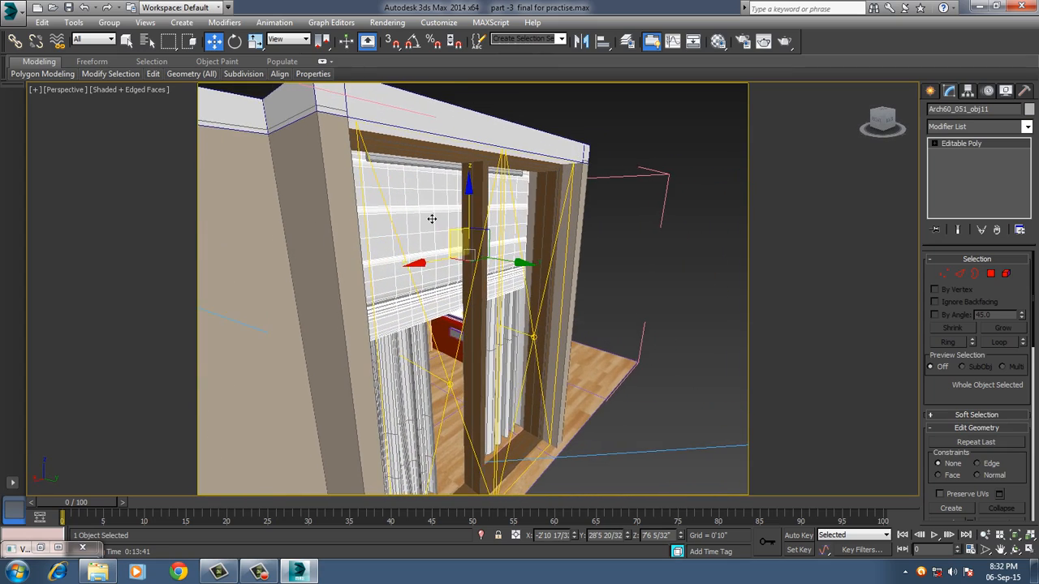
Delete the window glass object in front of the blind.
{"action": "scroll", "coordinate": [405, 168], "scroll_direction": "up", "scroll_amount": 2}
{"action": "left_click", "coordinate": [404, 166]}
{"action": "left_click", "coordinate": [402, 162]}
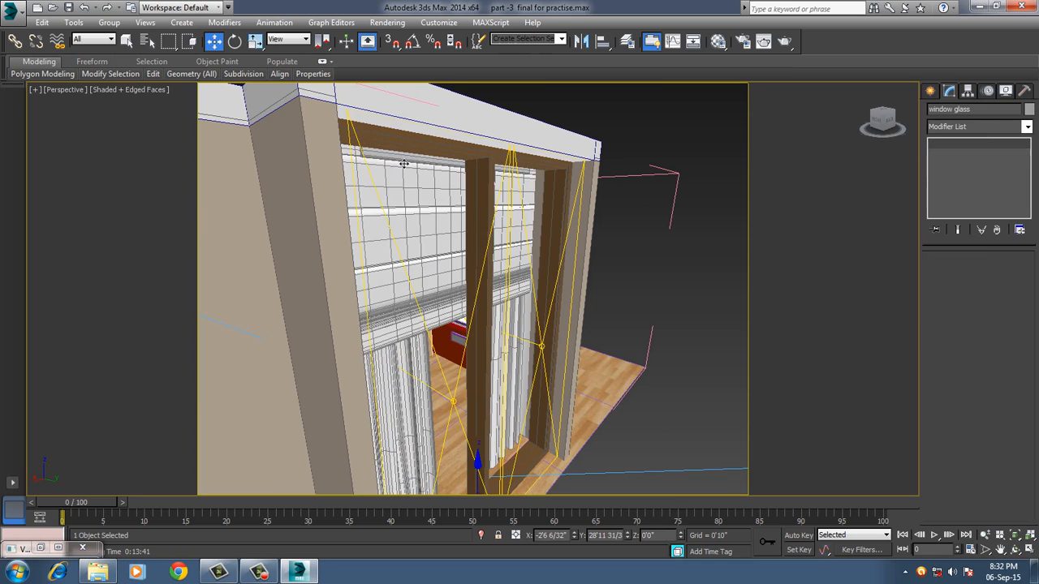
{"action": "middle_click_drag", "start_coordinate": [442, 211], "coordinate": [469, 245], "text": "alt"}
{"action": "key", "text": "Delete"}
{"action": "middle_click_drag", "start_coordinate": [367, 241], "coordinate": [411, 274], "text": "alt"}
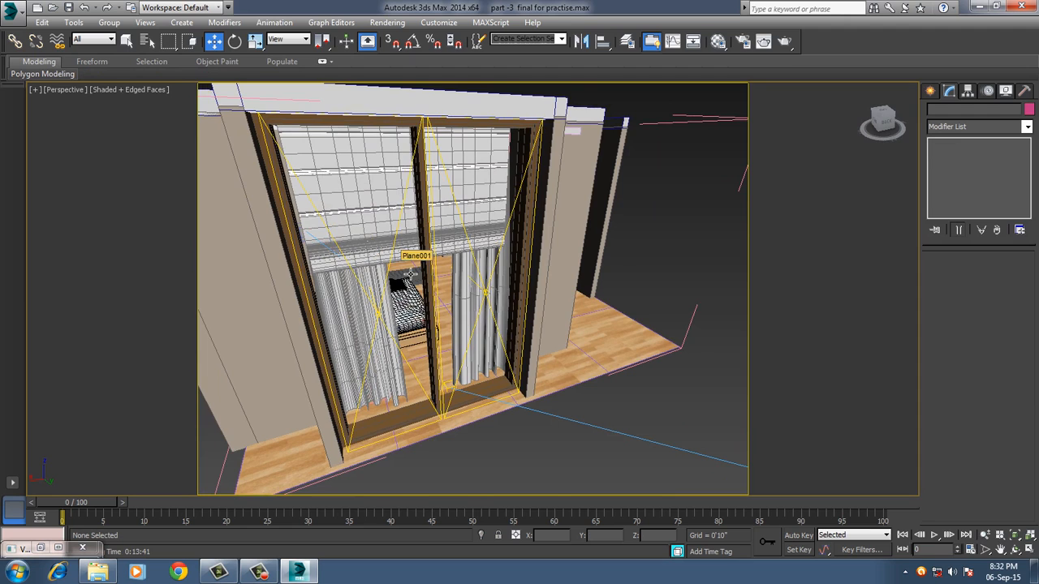
Return to the VRayCam001 camera view and render the scene with the repositioned blind.
{"action": "key", "text": "c"}
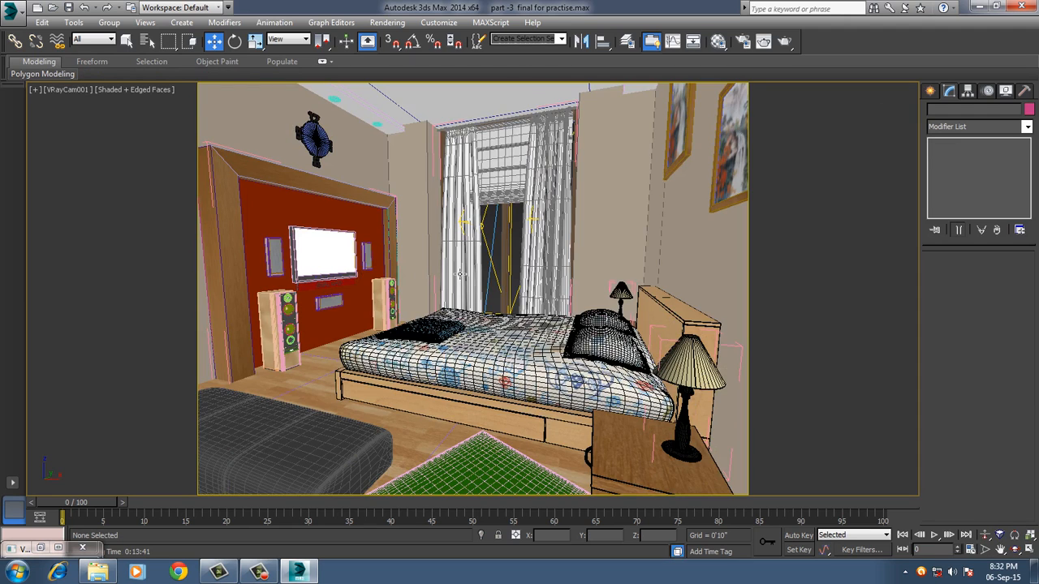
{"action": "left_click", "coordinate": [511, 177]}
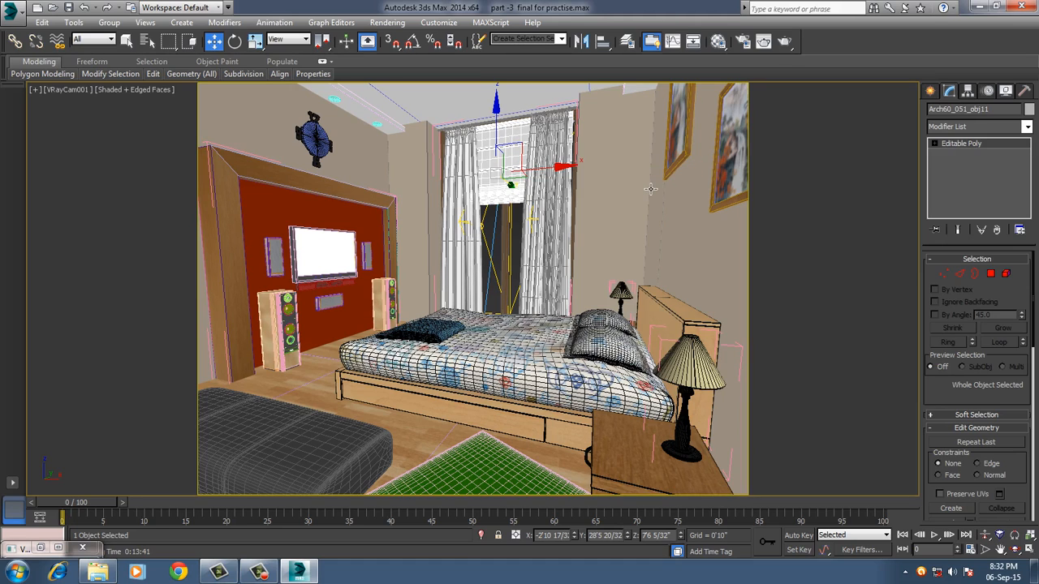
{"action": "left_click", "coordinate": [784, 41]}
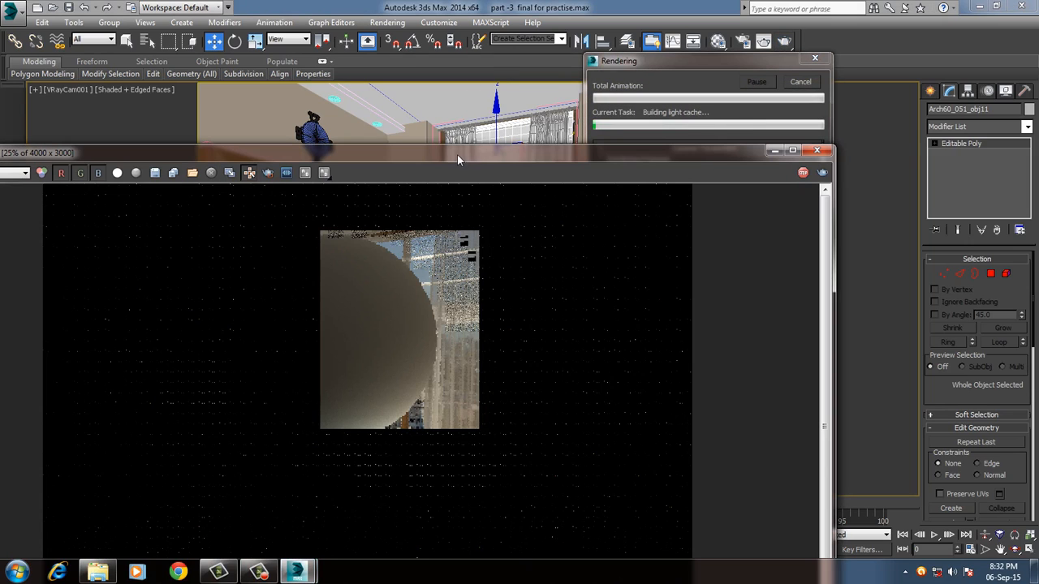
{"action": "left_click_drag", "start_coordinate": [456, 153], "coordinate": [556, 13]}
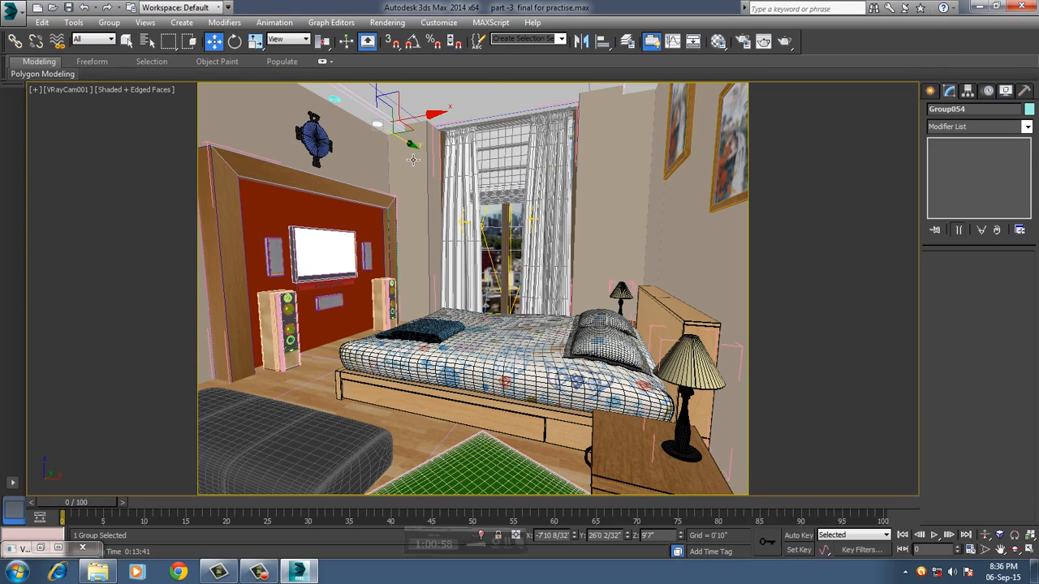
Ungroup the round ceiling light nearest the window wall and select its inner disc.
{"action": "key", "text": "p"}
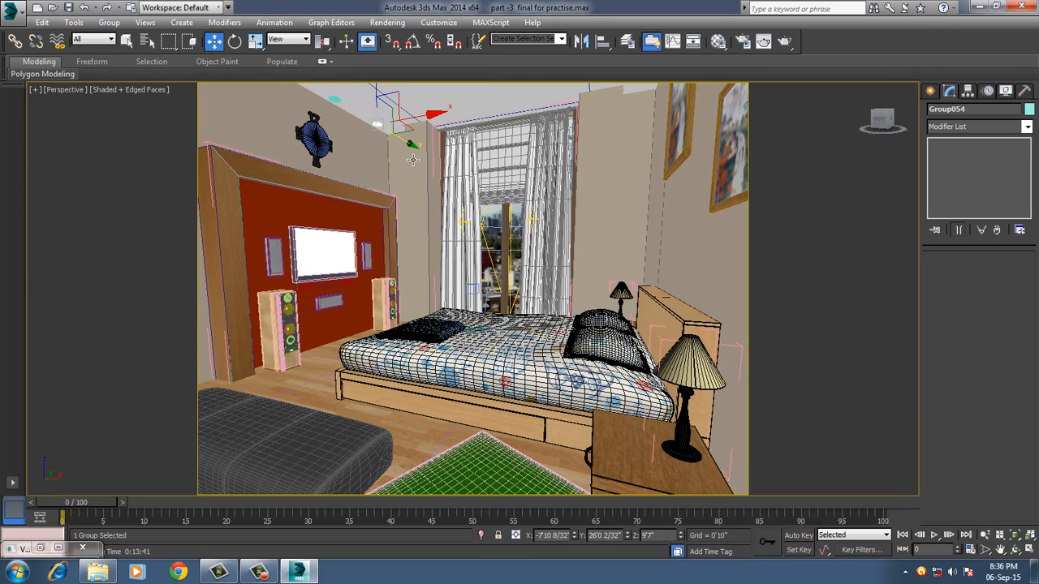
{"action": "key", "text": "z"}
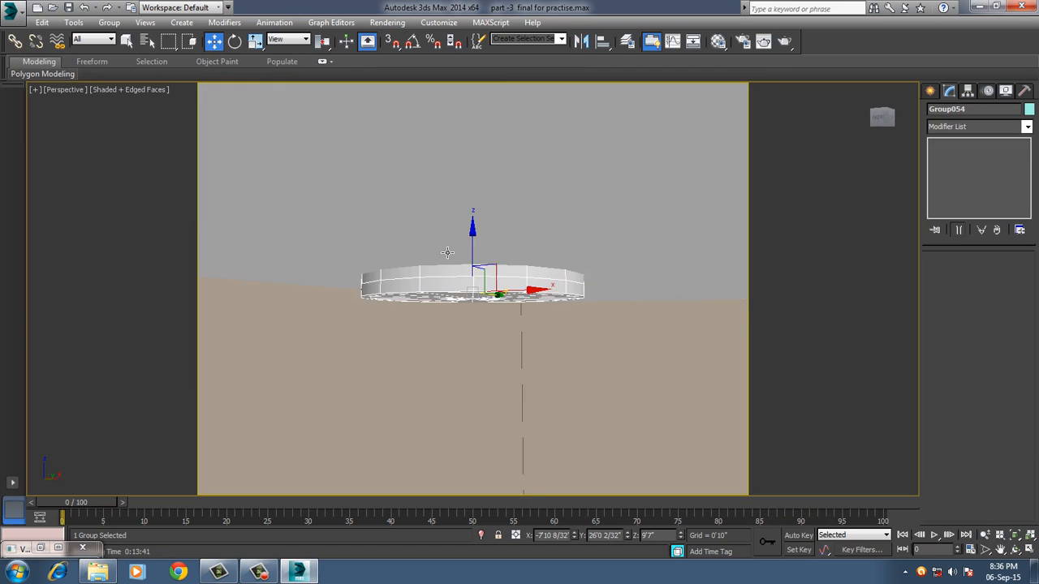
{"action": "mouse_move", "coordinate": [447, 253]}
{"action": "middle_mouse_down", "text": "alt"}
{"action": "mouse_move", "coordinate": [481, 252]}
{"action": "mouse_move", "coordinate": [462, 252]}
{"action": "middle_mouse_up", "text": "alt"}
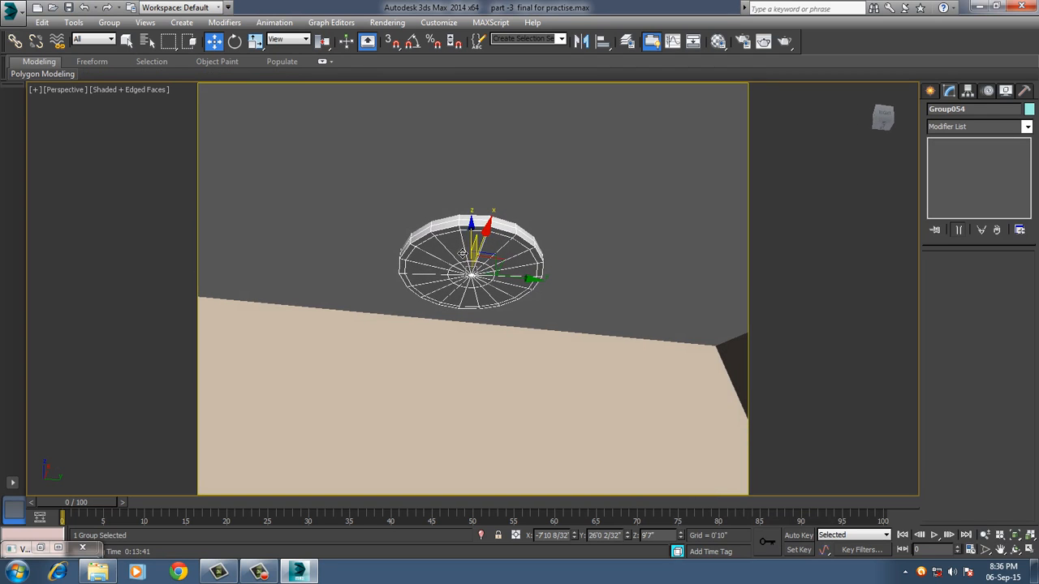
{"action": "left_click", "coordinate": [110, 24]}
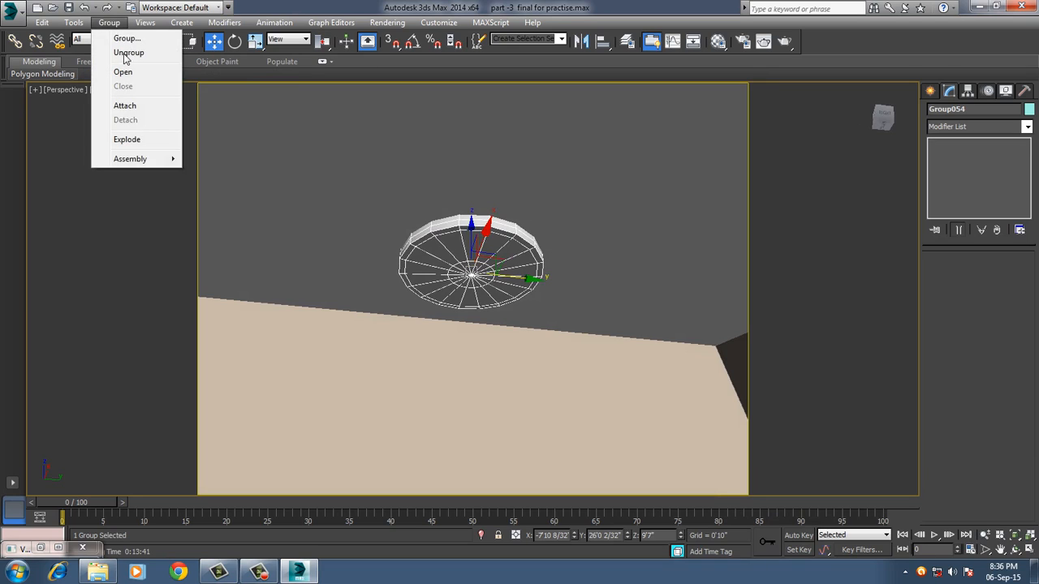
{"action": "left_click", "coordinate": [128, 53]}
{"action": "middle_click_drag", "start_coordinate": [423, 265], "coordinate": [438, 278], "text": "alt"}
{"action": "left_click", "coordinate": [442, 280]}
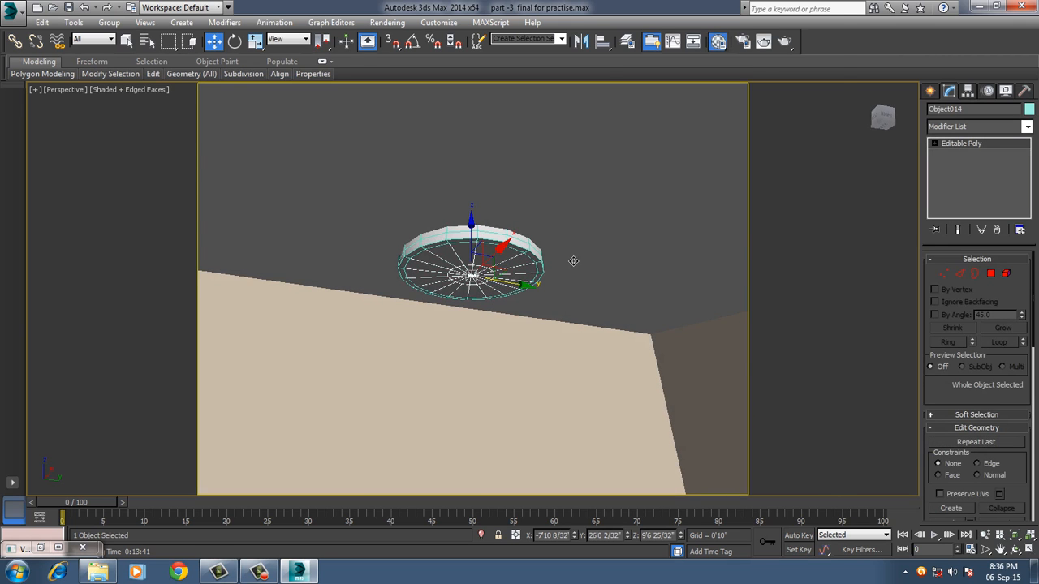
Open the Material Editor and reset all of its material slots.
{"action": "key", "text": "m"}
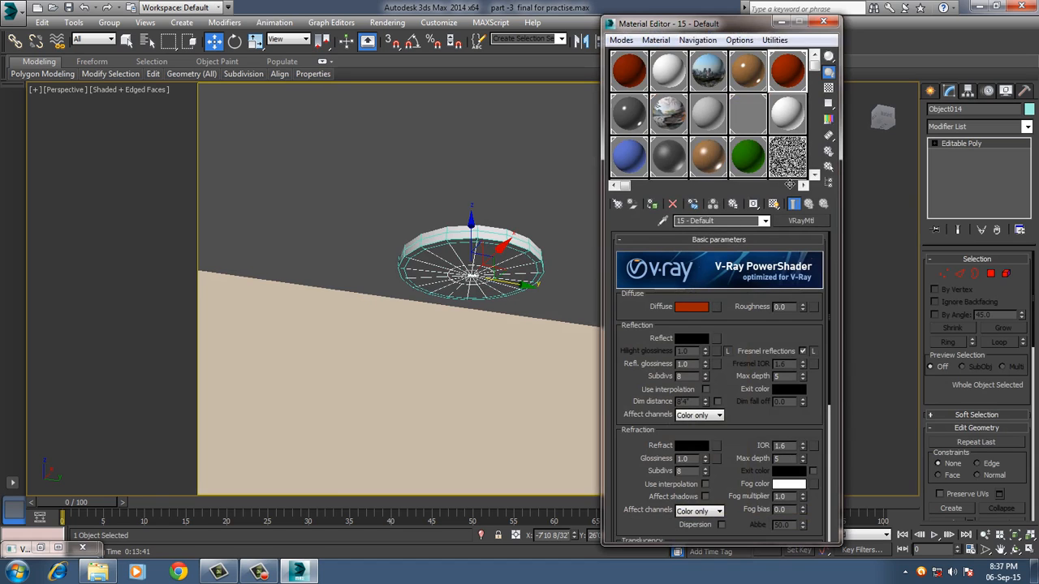
{"action": "left_click", "coordinate": [775, 41]}
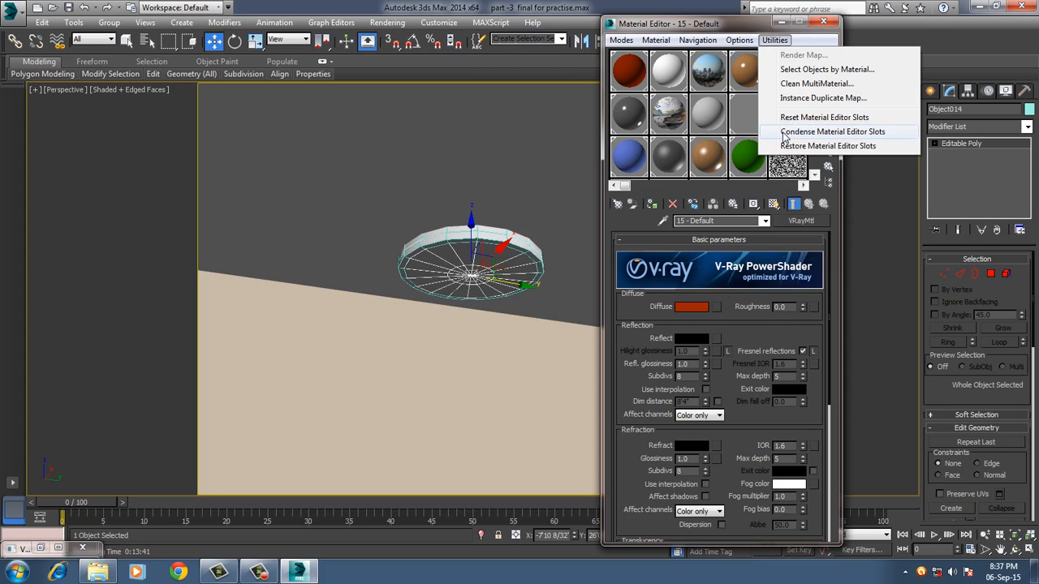
{"action": "left_click", "coordinate": [797, 119]}
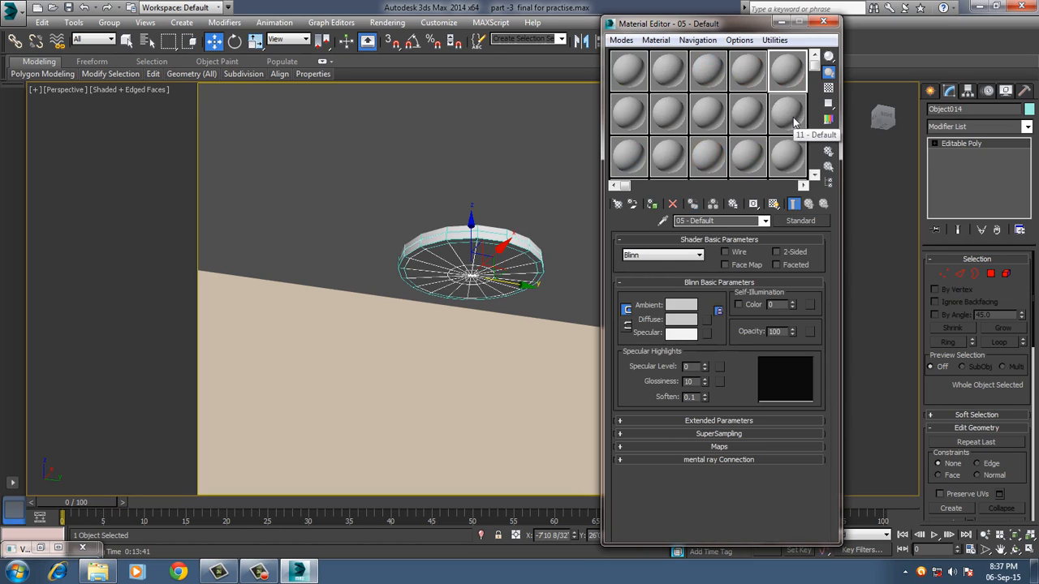
Change the first slot's material to VRayLightMtl and turn on its direct illumination.
{"action": "left_click", "coordinate": [635, 79]}
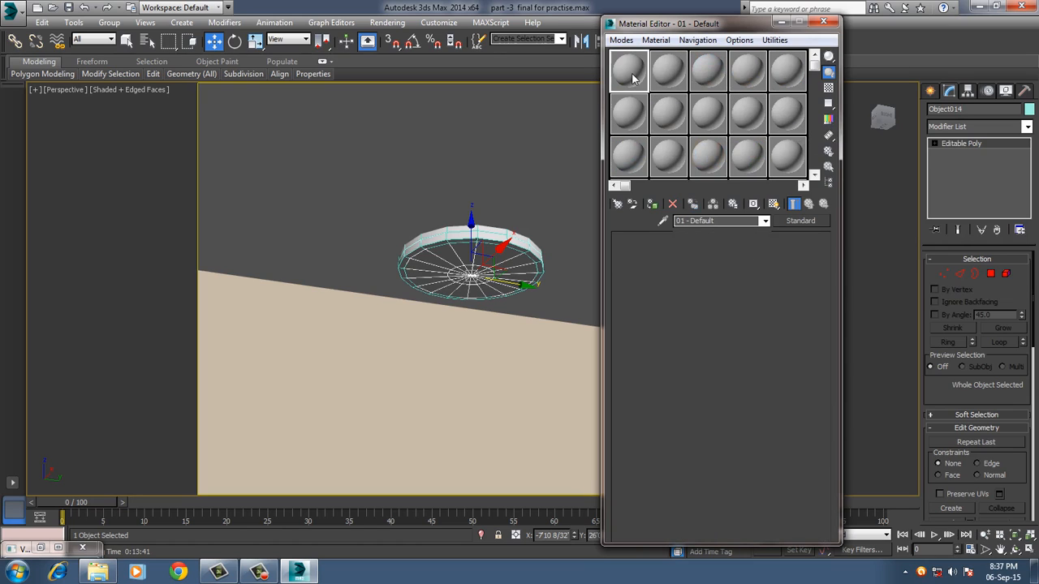
{"action": "left_click", "coordinate": [799, 221]}
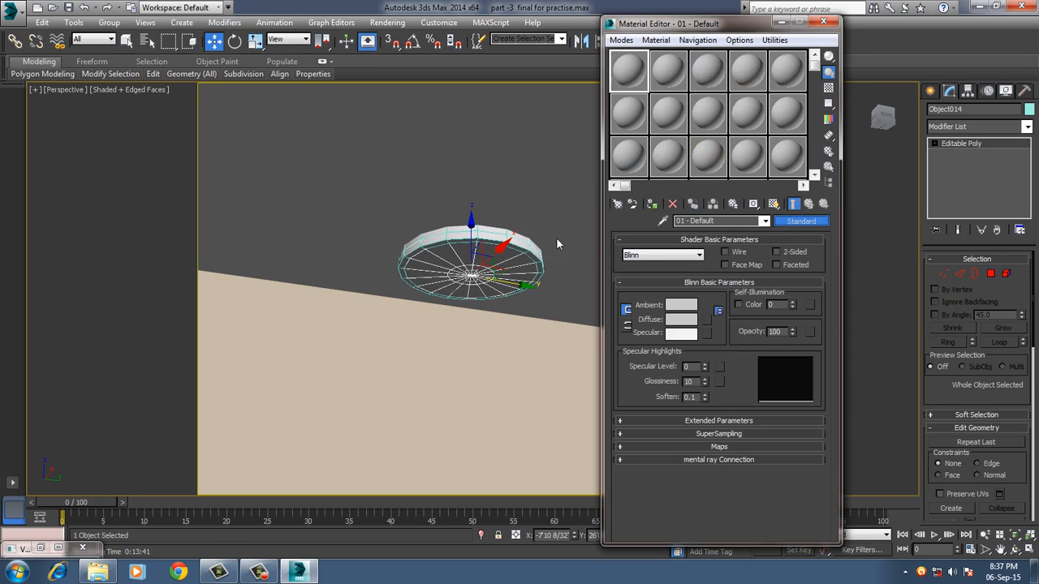
{"action": "scroll", "coordinate": [303, 369], "scroll_direction": "down", "scroll_amount": 1}
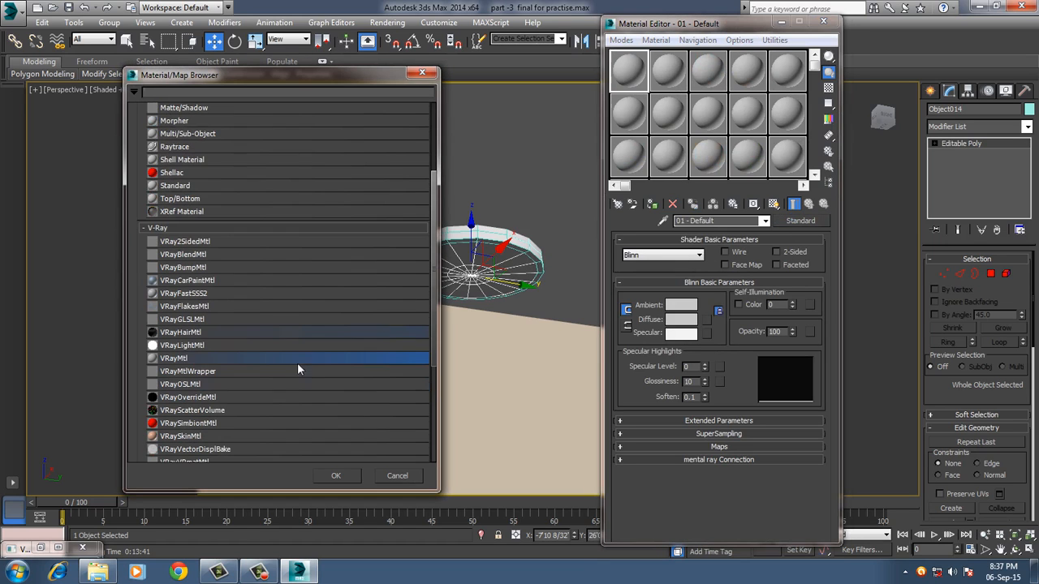
{"action": "double_click", "coordinate": [186, 345]}
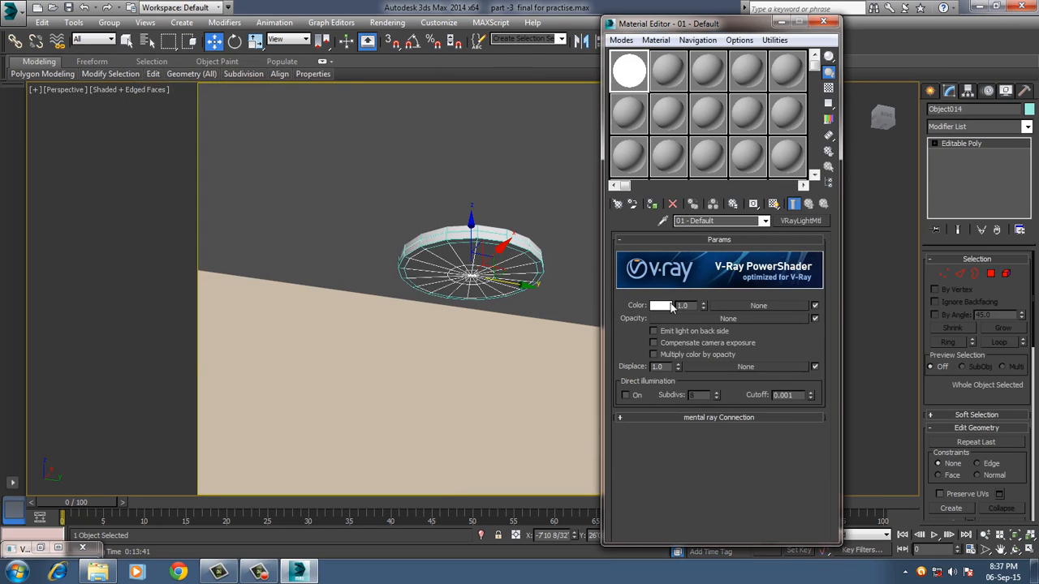
{"action": "left_click", "coordinate": [625, 395]}
Assign the light material to the ceiling light's inner disc, renaming it ggggggg to avoid the duplicate name.
{"action": "left_click", "coordinate": [652, 205]}
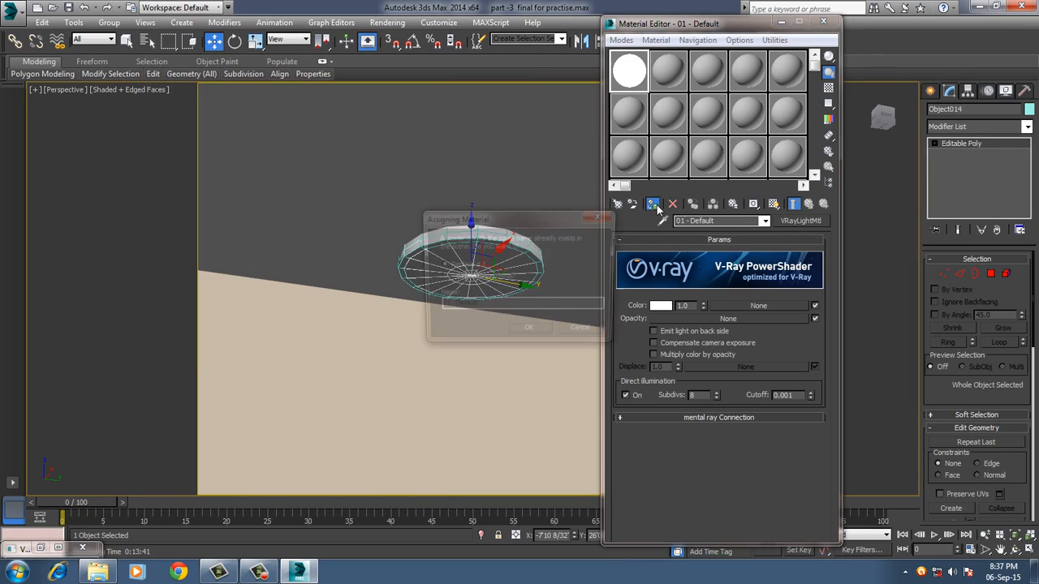
{"action": "left_click", "coordinate": [450, 280]}
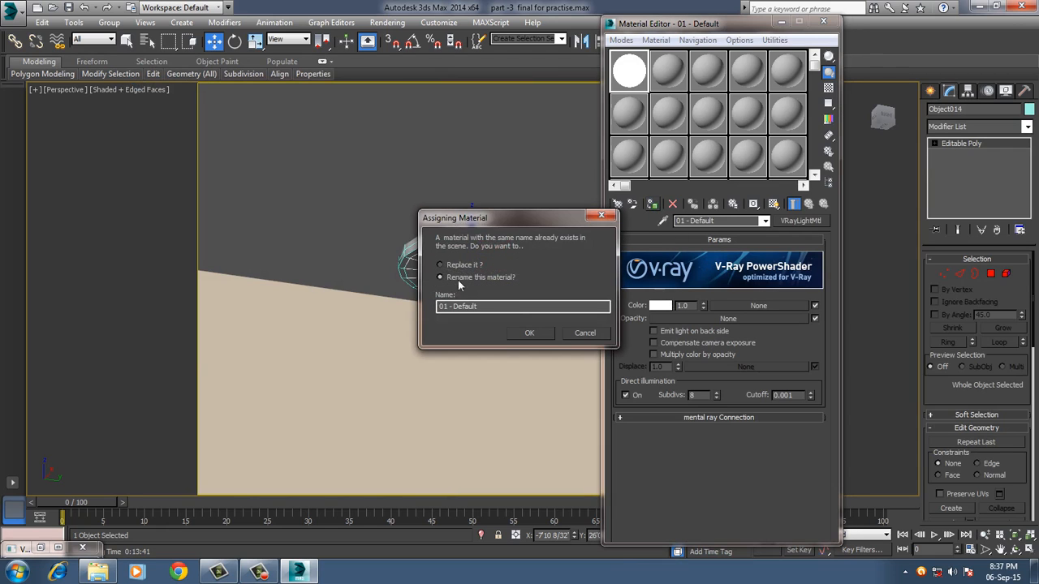
{"action": "left_click_drag", "start_coordinate": [492, 311], "coordinate": [427, 312]}
{"action": "type", "text": "gfgfgg"}
{"action": "left_click", "coordinate": [517, 332]}
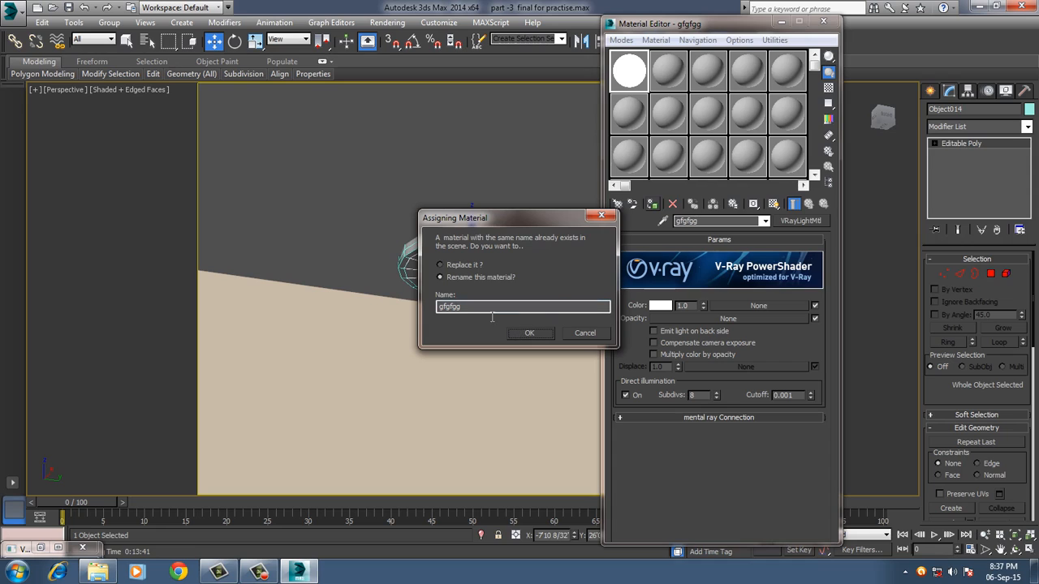
{"action": "left_click_drag", "start_coordinate": [495, 311], "coordinate": [410, 311]}
{"action": "type", "text": "ggggg"}
{"action": "left_click", "coordinate": [527, 334]}
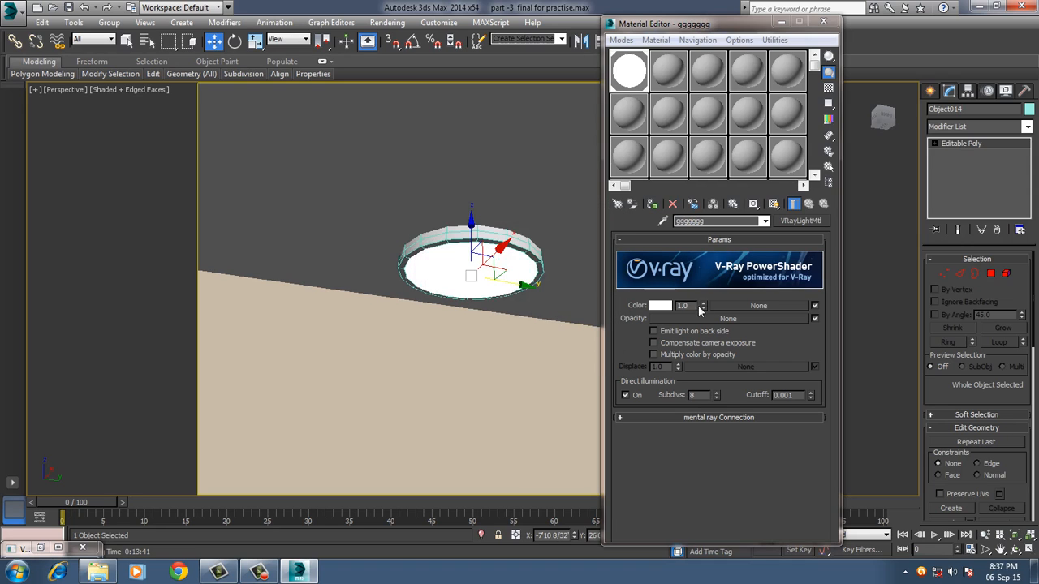
Set the light material's color multiplier to 20.
{"action": "left_click_drag", "start_coordinate": [697, 308], "coordinate": [634, 305]}
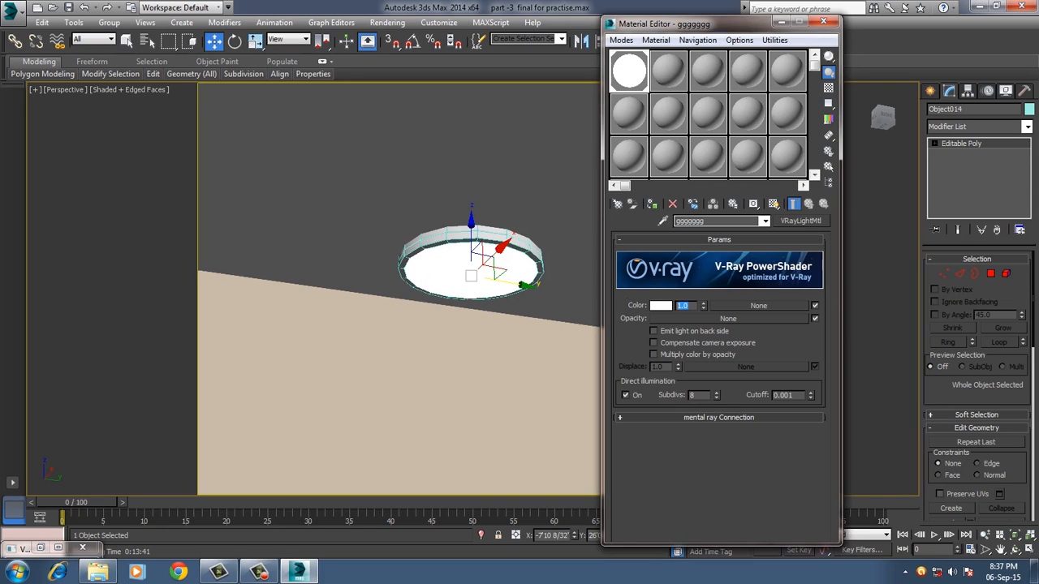
{"action": "type", "text": "20"}
{"action": "key", "text": "Return"}
Load the chrome material from the wall clock's numeral 3 into the second material slot.
{"action": "left_click", "coordinate": [543, 258]}
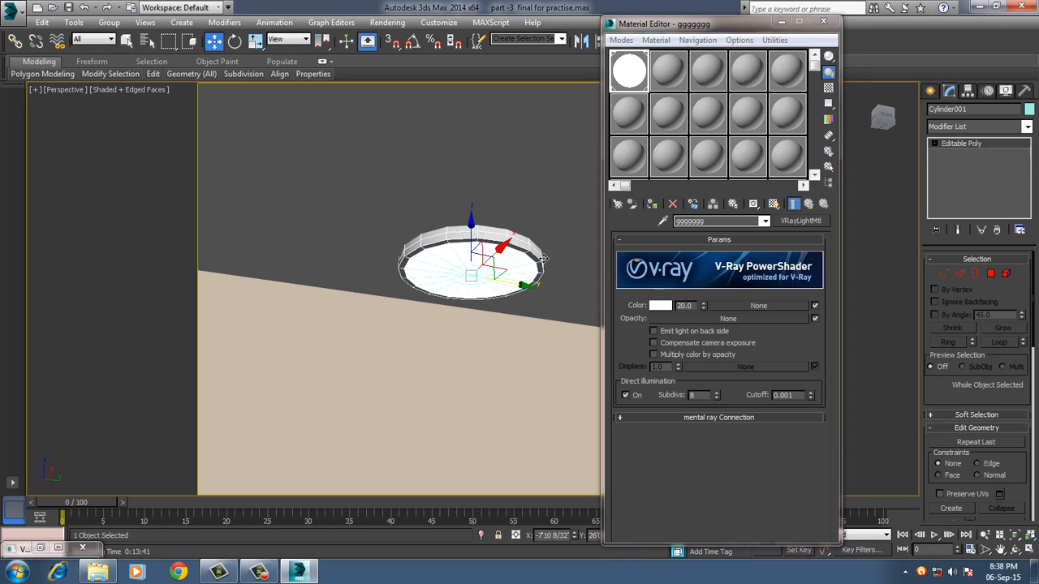
{"action": "left_click", "coordinate": [671, 76]}
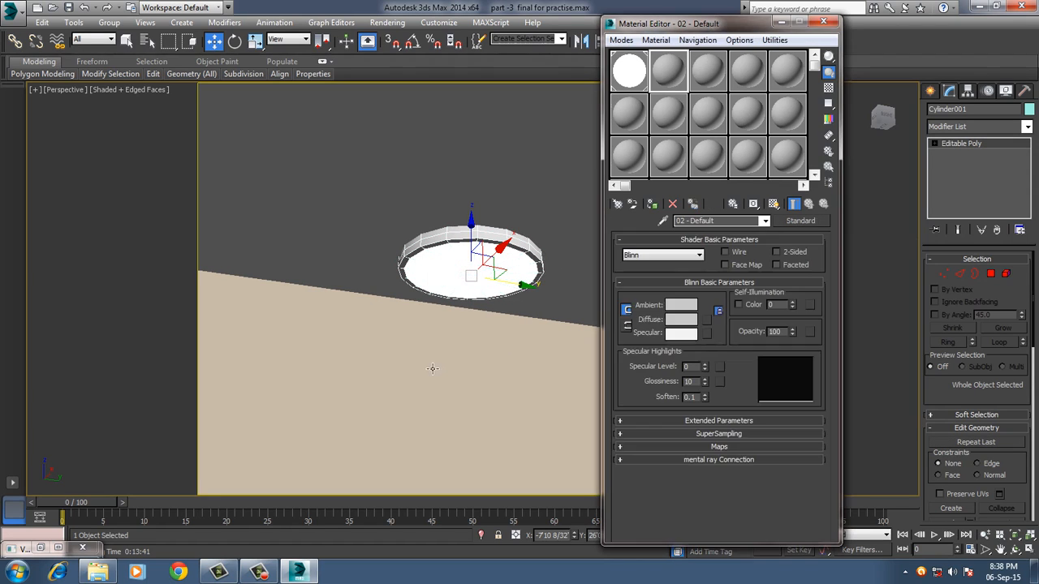
{"action": "middle_click_drag", "start_coordinate": [433, 368], "coordinate": [463, 355], "text": "alt"}
{"action": "scroll", "coordinate": [427, 378], "scroll_direction": "down", "scroll_amount": 3}
{"action": "middle_click_drag", "start_coordinate": [417, 316], "coordinate": [477, 392]}
{"action": "middle_click_drag", "start_coordinate": [447, 324], "coordinate": [447, 399]}
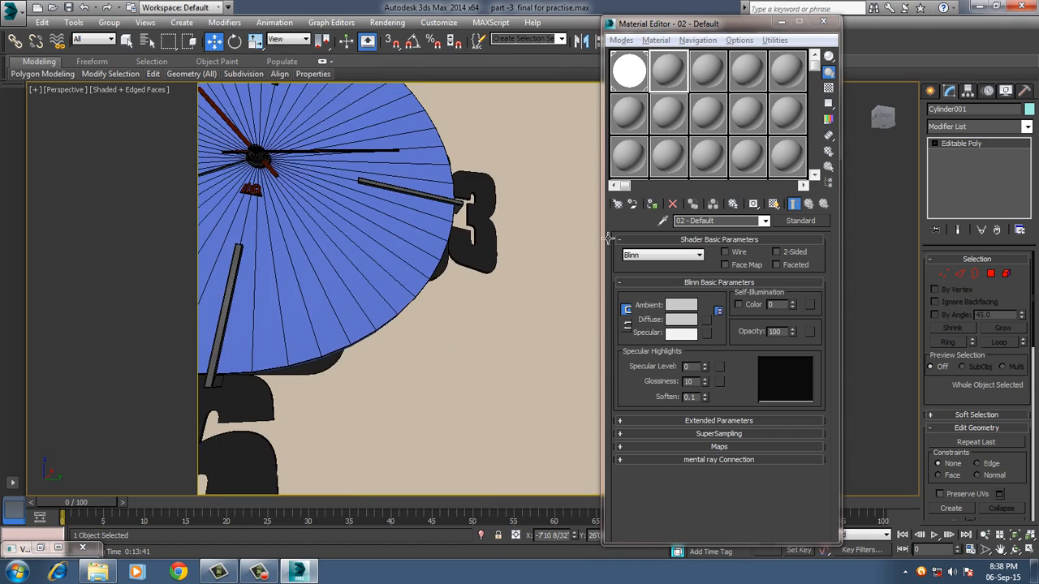
{"action": "left_click", "coordinate": [673, 66]}
{"action": "left_click", "coordinate": [656, 40]}
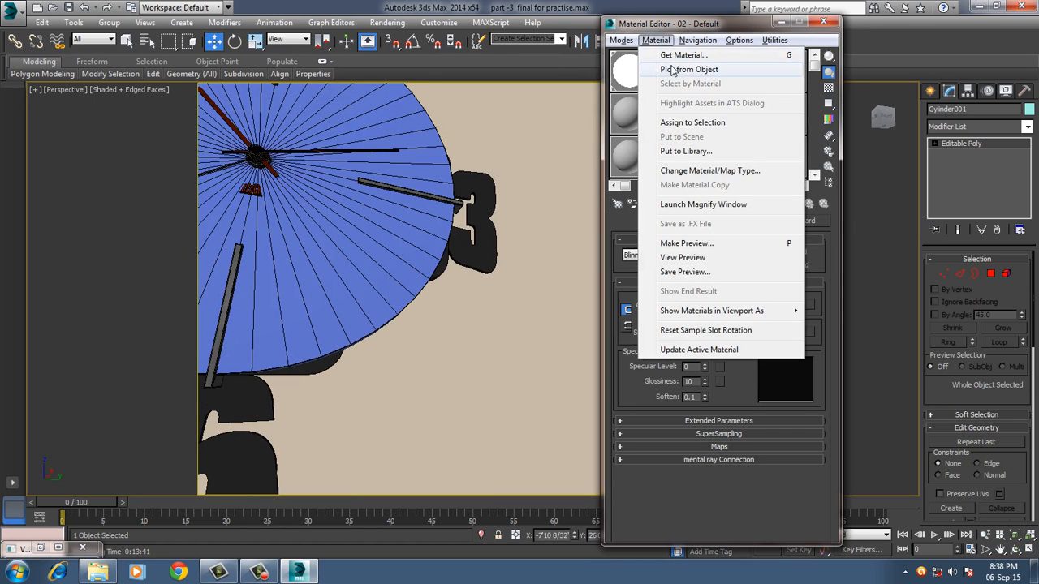
{"action": "left_click", "coordinate": [672, 70]}
{"action": "left_click", "coordinate": [494, 196]}
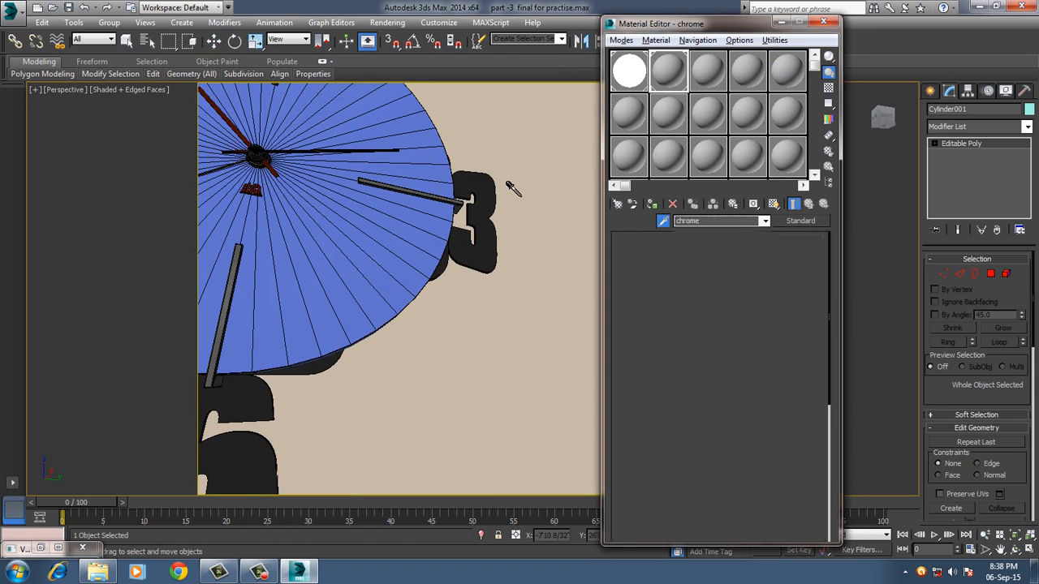
Assign the chrome material to the outer ring of the first ceiling light.
{"action": "middle_click_drag", "start_coordinate": [521, 175], "coordinate": [424, 306]}
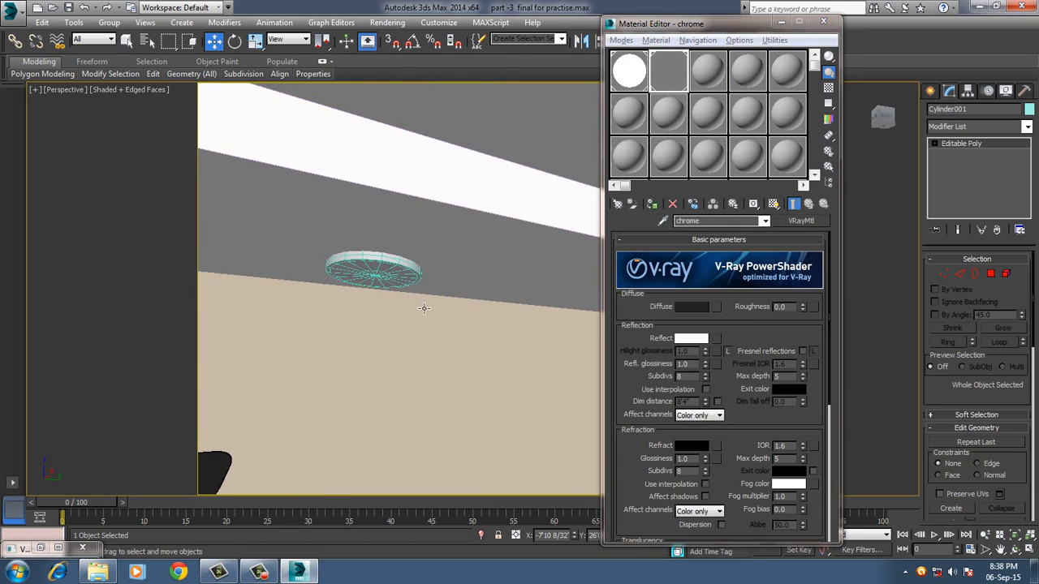
{"action": "scroll", "coordinate": [417, 300], "scroll_direction": "up", "scroll_amount": 3}
{"action": "left_click", "coordinate": [399, 239]}
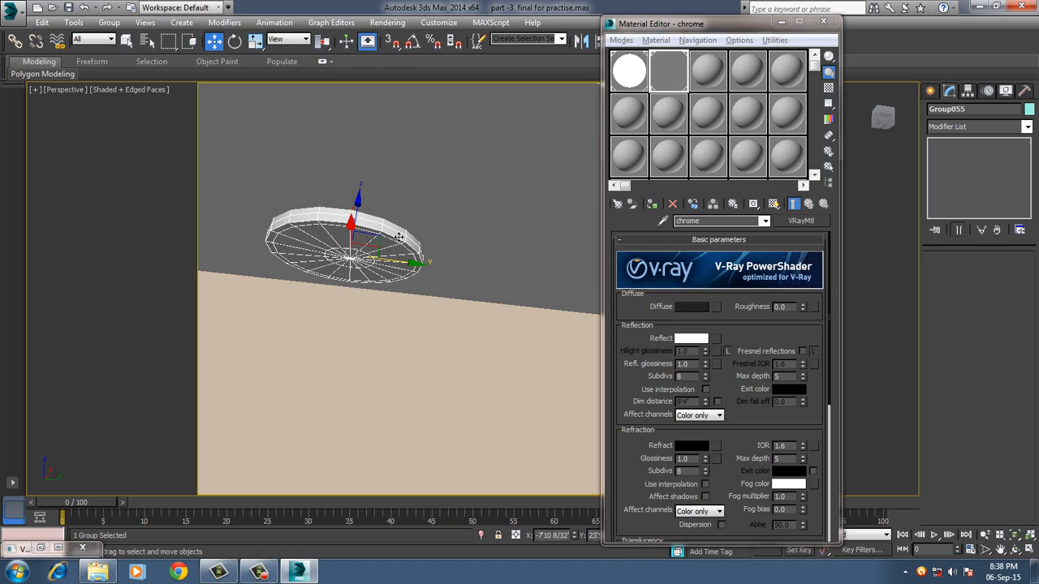
{"action": "middle_click_drag", "start_coordinate": [494, 281], "coordinate": [220, 273]}
{"action": "scroll", "coordinate": [344, 276], "scroll_direction": "down", "scroll_amount": 1}
{"action": "scroll", "coordinate": [439, 307], "scroll_direction": "up", "scroll_amount": 3}
{"action": "mouse_move", "coordinate": [439, 306]}
{"action": "middle_mouse_down", "text": "alt"}
{"action": "mouse_move", "coordinate": [434, 293]}
{"action": "mouse_move", "coordinate": [438, 305]}
{"action": "middle_mouse_up", "text": "alt"}
{"action": "left_click", "coordinate": [434, 344]}
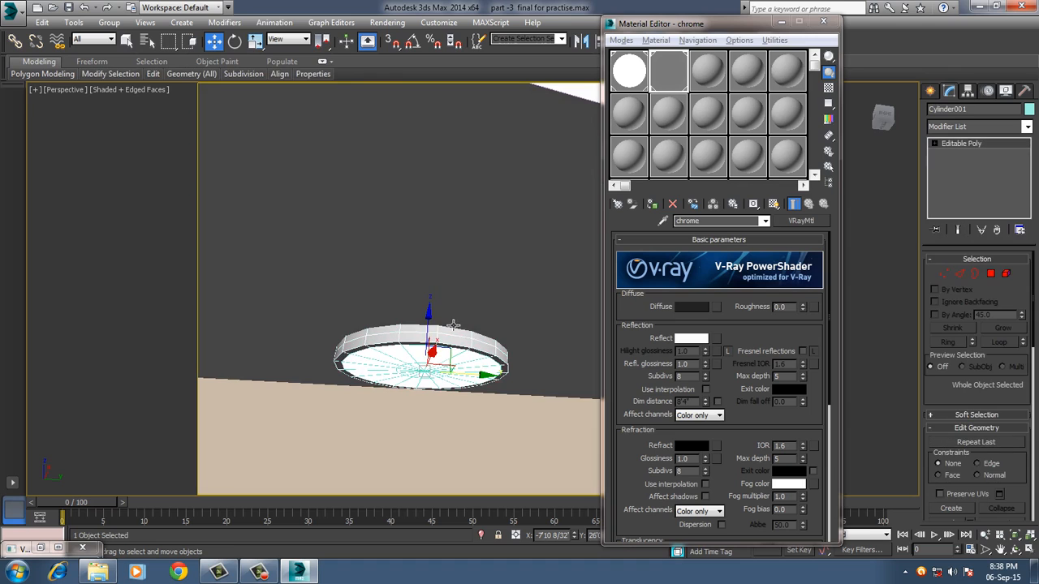
{"action": "middle_click_drag", "start_coordinate": [435, 346], "coordinate": [439, 355], "text": "alt"}
{"action": "left_click_drag", "start_coordinate": [439, 354], "coordinate": [439, 356]}
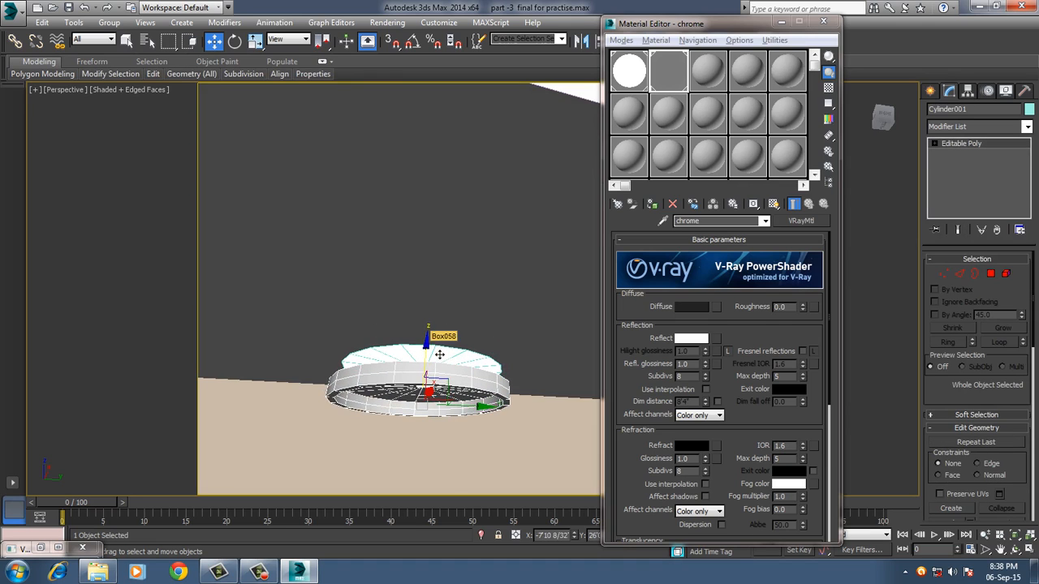
{"action": "key", "text": "ctrl+z"}
{"action": "left_click", "coordinate": [652, 204]}
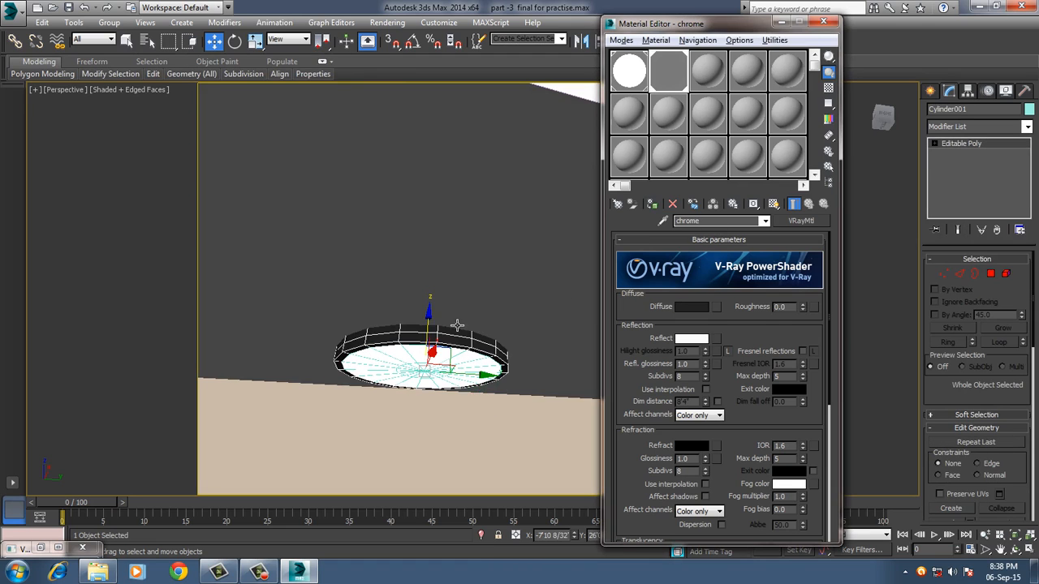
Ungroup the second ceiling light so its ring and inner disc can be selected separately.
{"action": "middle_click_drag", "start_coordinate": [374, 326], "coordinate": [601, 325]}
{"action": "mouse_move", "coordinate": [374, 308]}
{"action": "middle_mouse_down"}
{"action": "mouse_move", "coordinate": [592, 301]}
{"action": "mouse_move", "coordinate": [515, 336]}
{"action": "mouse_move", "coordinate": [401, 290]}
{"action": "mouse_move", "coordinate": [357, 299]}
{"action": "middle_mouse_up"}
{"action": "scroll", "coordinate": [357, 300], "scroll_direction": "down", "scroll_amount": 6}
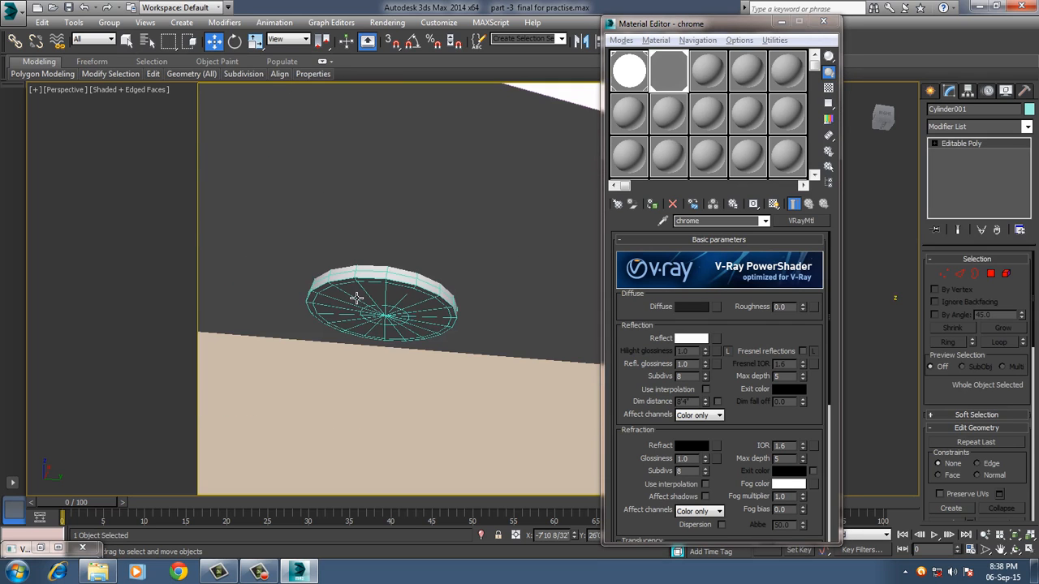
{"action": "left_click", "coordinate": [353, 266]}
{"action": "left_click", "coordinate": [109, 22]}
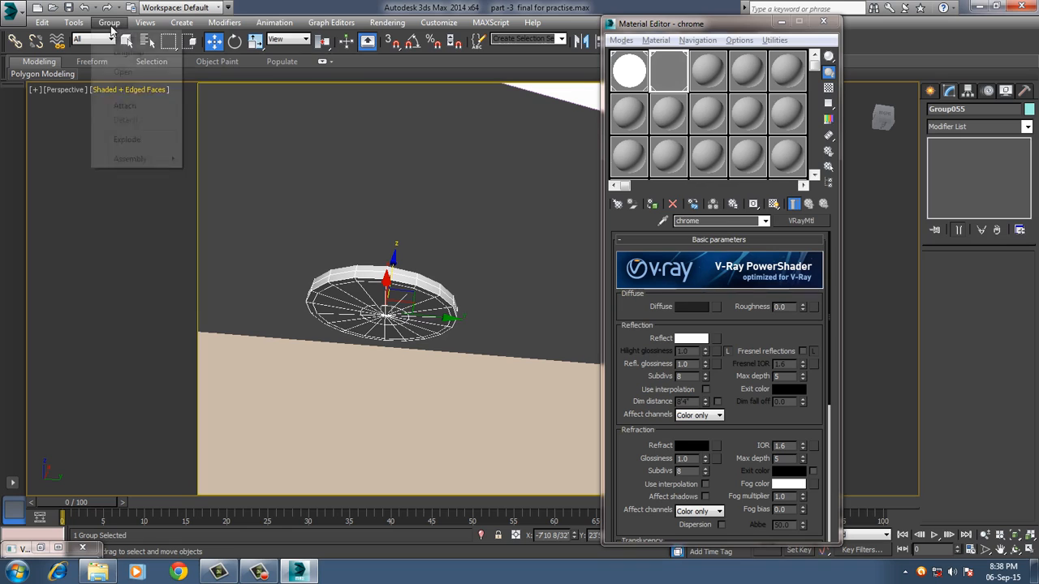
{"action": "left_click", "coordinate": [126, 53]}
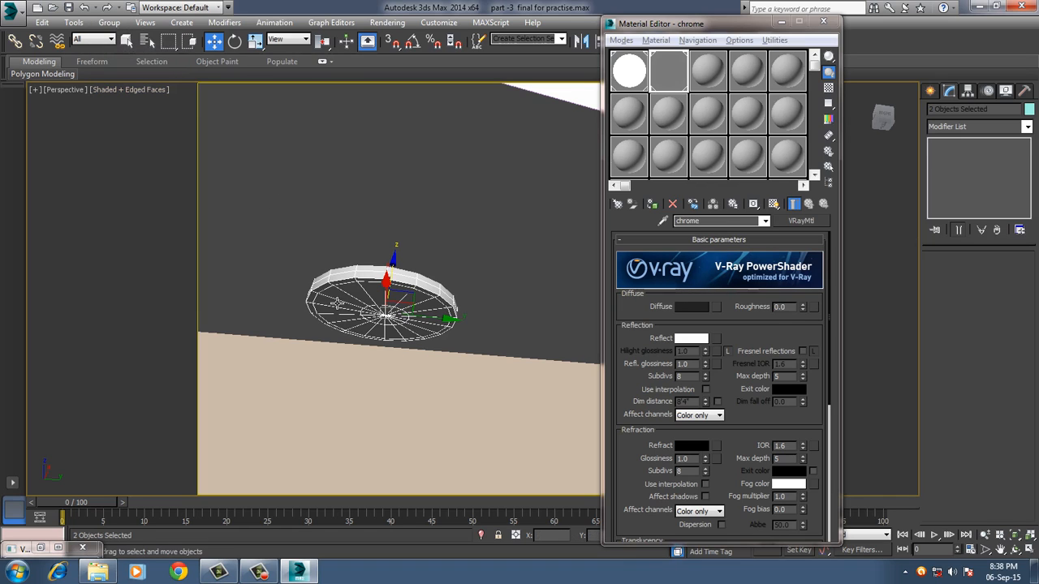
Assign the ggggggg light material to the second ceiling light's inner disc.
{"action": "left_click", "coordinate": [383, 295]}
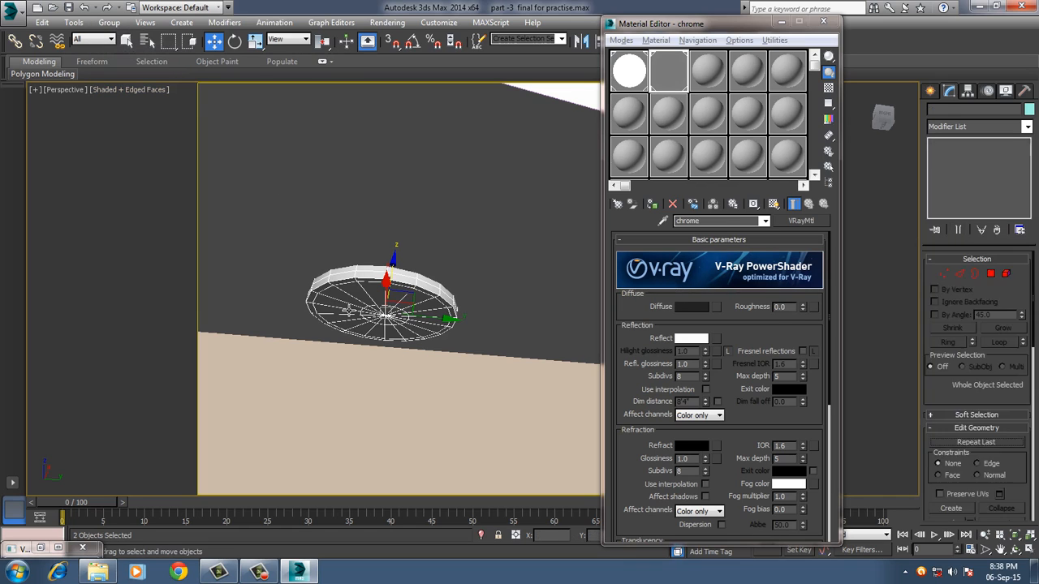
{"action": "left_click", "coordinate": [640, 85]}
{"action": "left_click", "coordinate": [652, 204]}
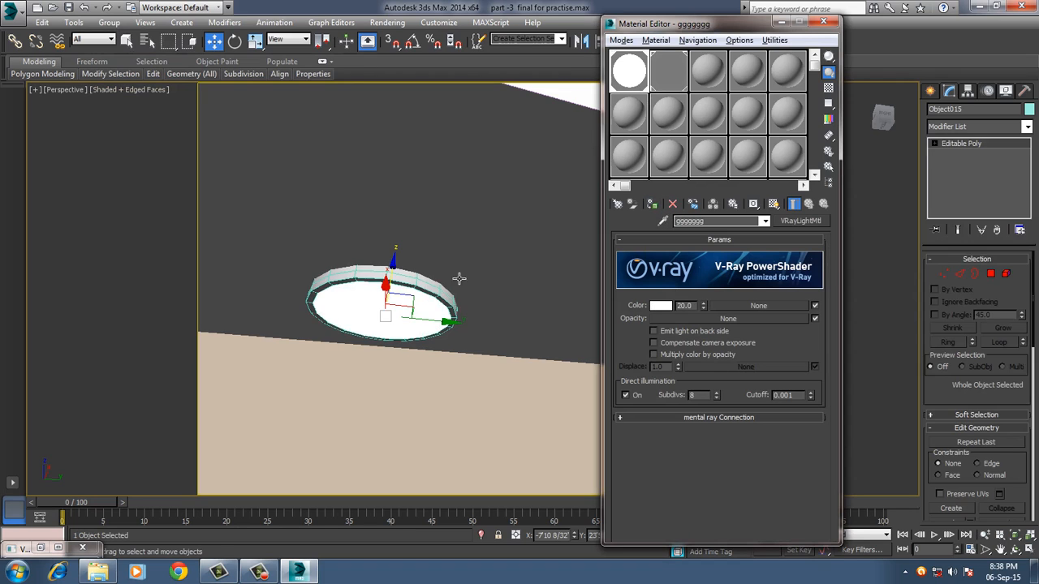
Assign the chrome material to the second ceiling light's outer ring and close the Material Editor.
{"action": "left_click", "coordinate": [673, 77]}
{"action": "left_click", "coordinate": [652, 204]}
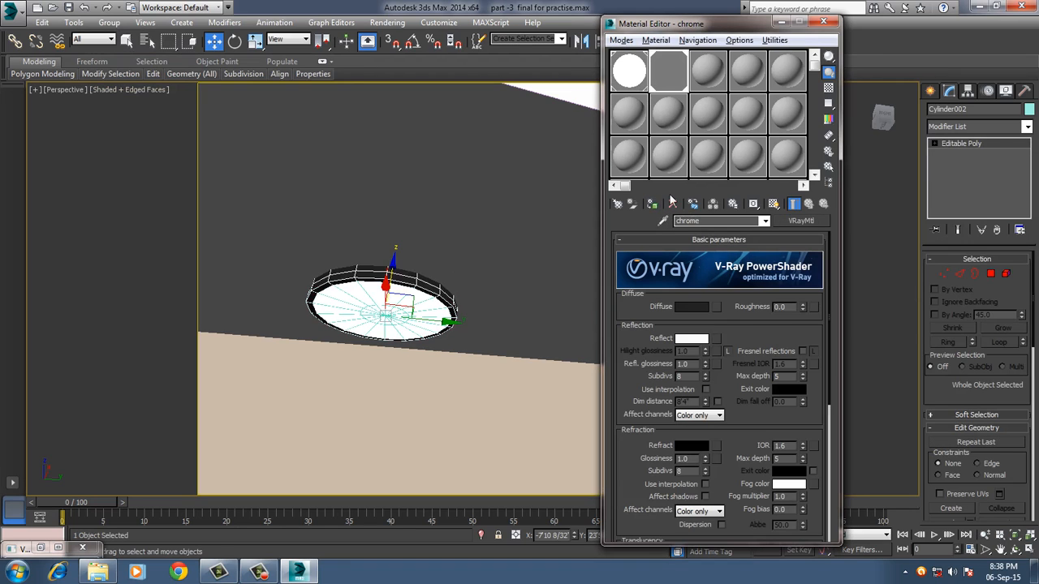
{"action": "left_click", "coordinate": [823, 22]}
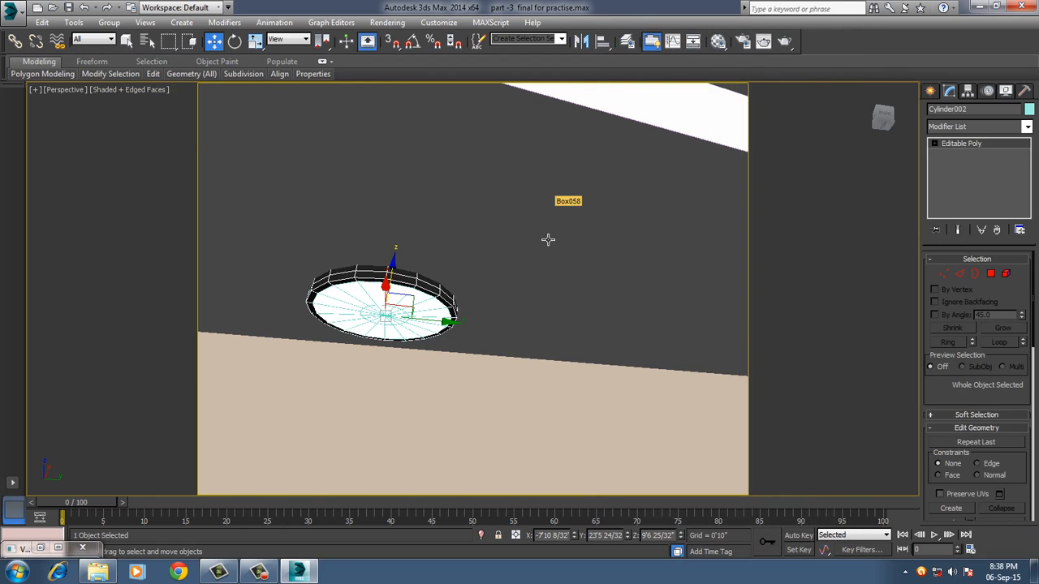
Render the bedroom from the VRayCam001 view and maximize the V-Ray frame buffer.
{"action": "key", "text": "c"}
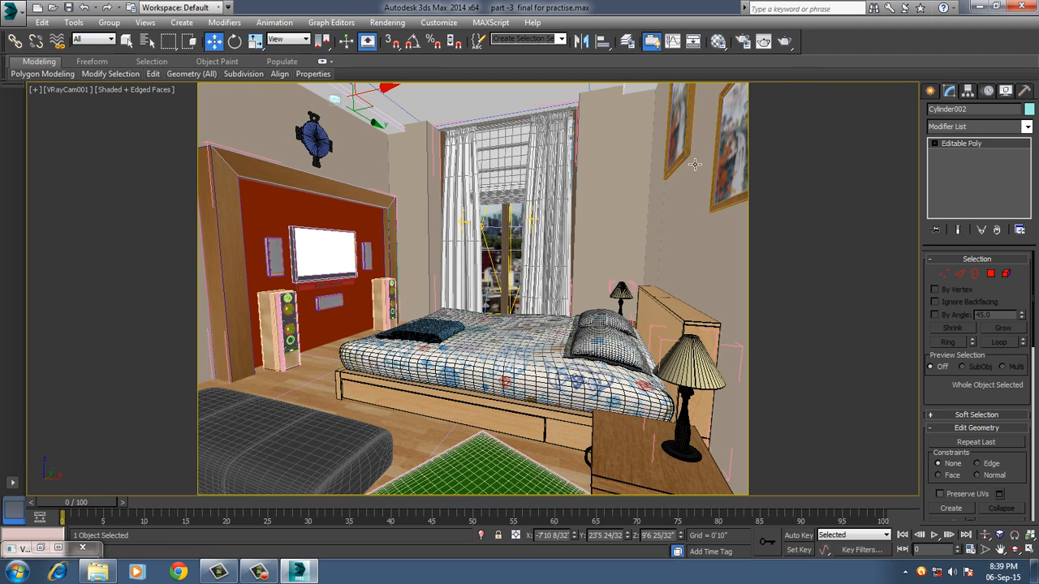
{"action": "left_click", "coordinate": [784, 41]}
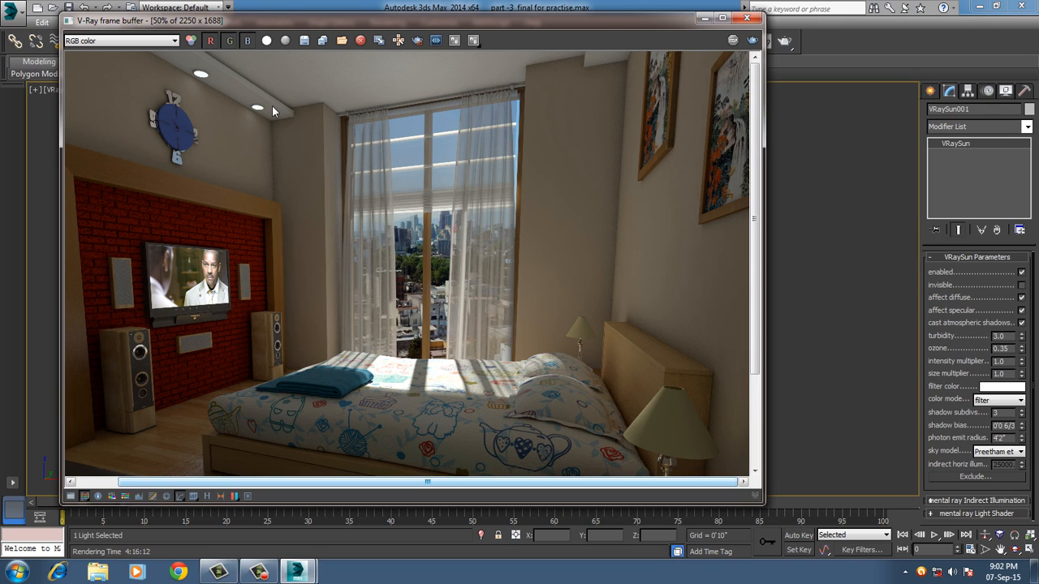
{"action": "left_click", "coordinate": [775, 508]}
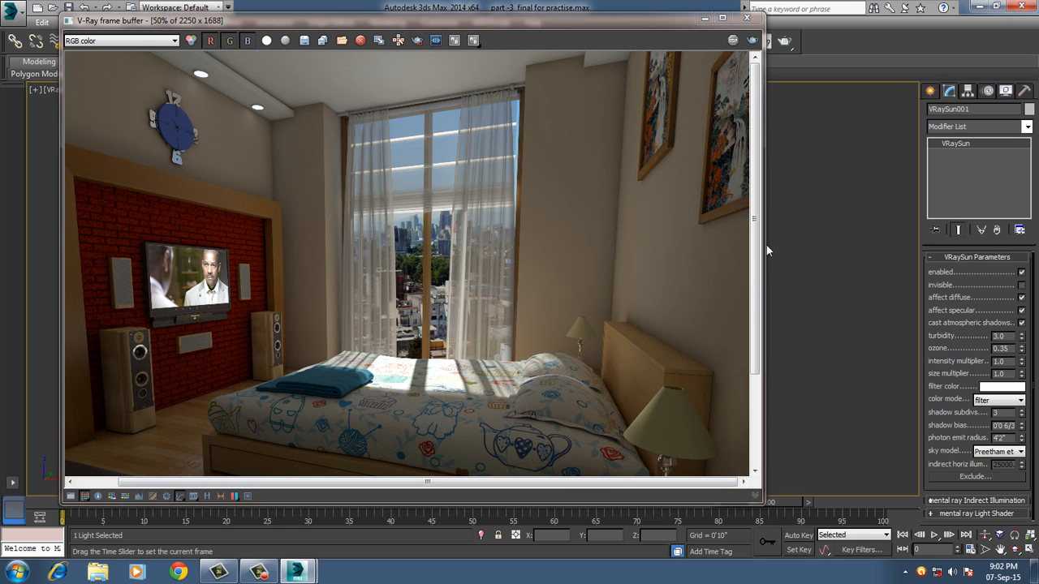
{"action": "left_click", "coordinate": [721, 19]}
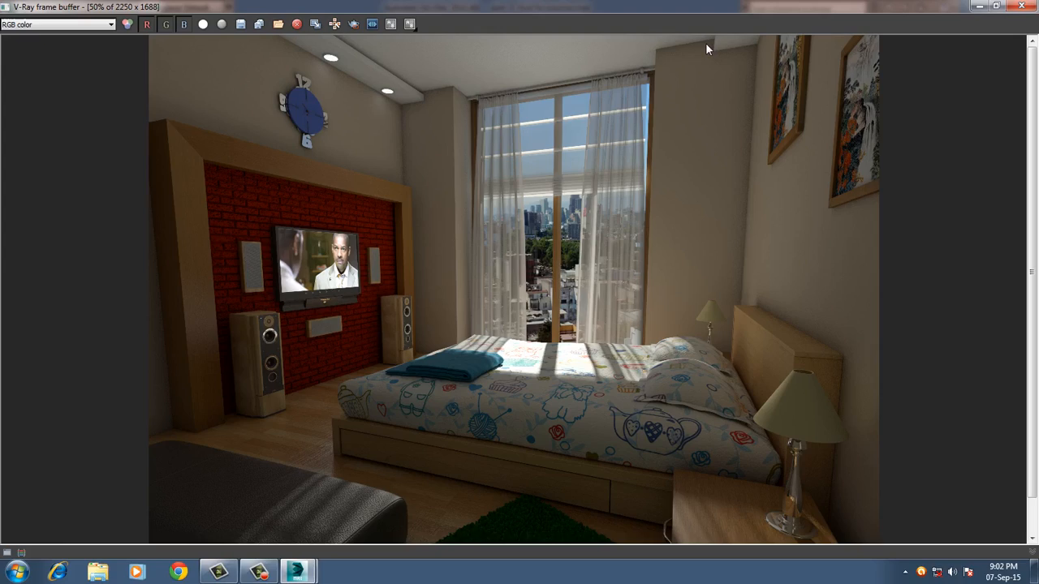
Examine the render's bed, folded blanket, leather bench, green rug and bedside table up close.
{"action": "scroll", "coordinate": [474, 381], "scroll_direction": "up", "scroll_amount": 2}
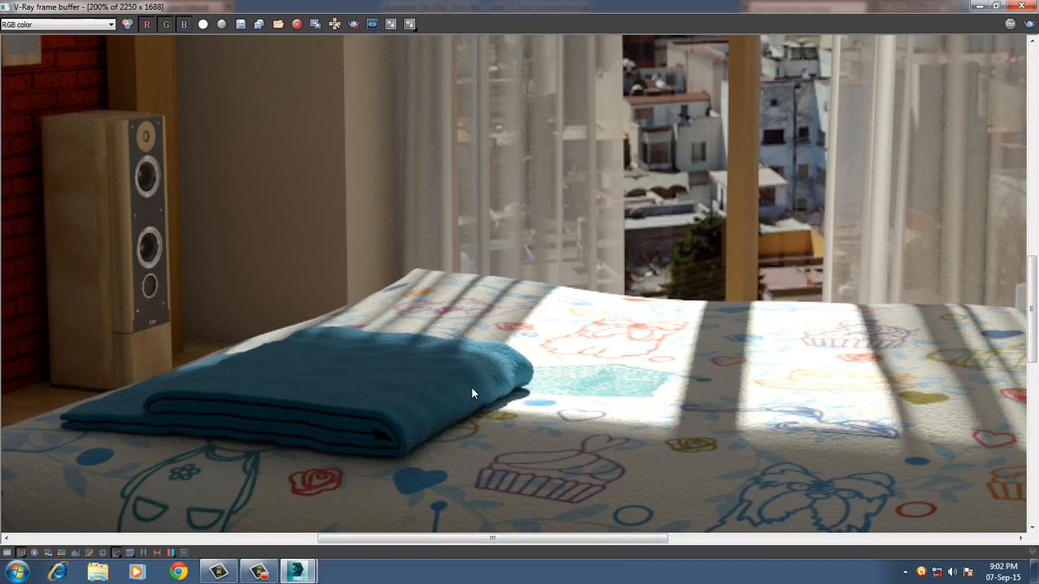
{"action": "scroll", "coordinate": [469, 392], "scroll_direction": "down", "scroll_amount": 4}
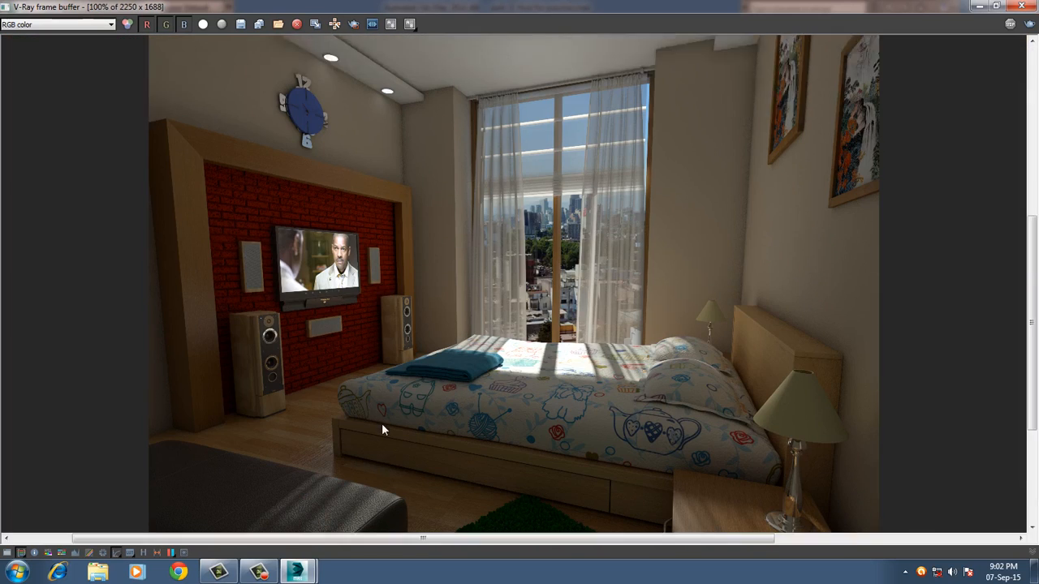
{"action": "scroll", "coordinate": [409, 363], "scroll_direction": "up", "scroll_amount": 4}
{"action": "middle_click_drag", "start_coordinate": [472, 352], "coordinate": [472, 319]}
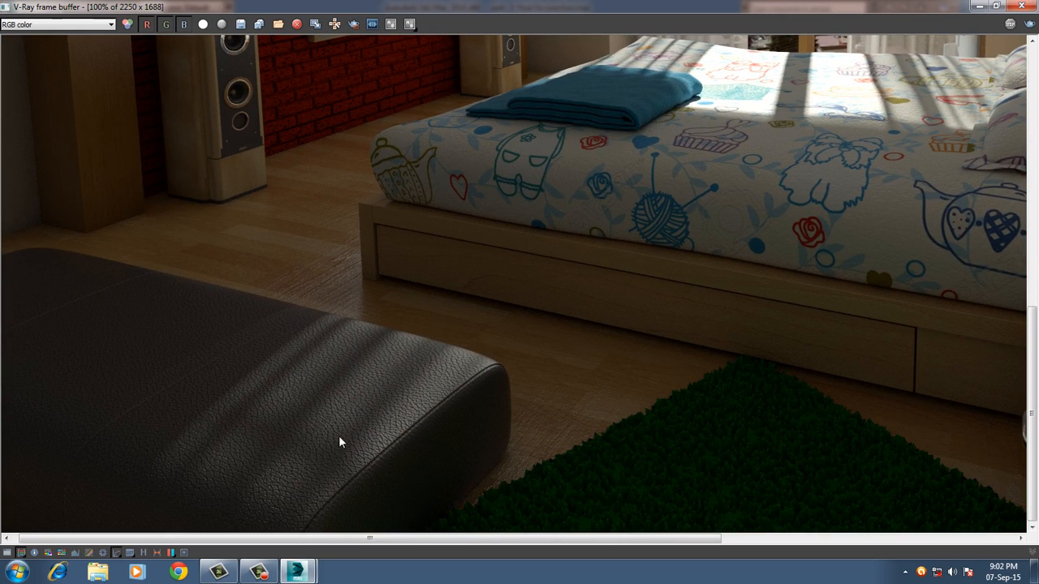
{"action": "middle_click_drag", "start_coordinate": [576, 349], "coordinate": [456, 331]}
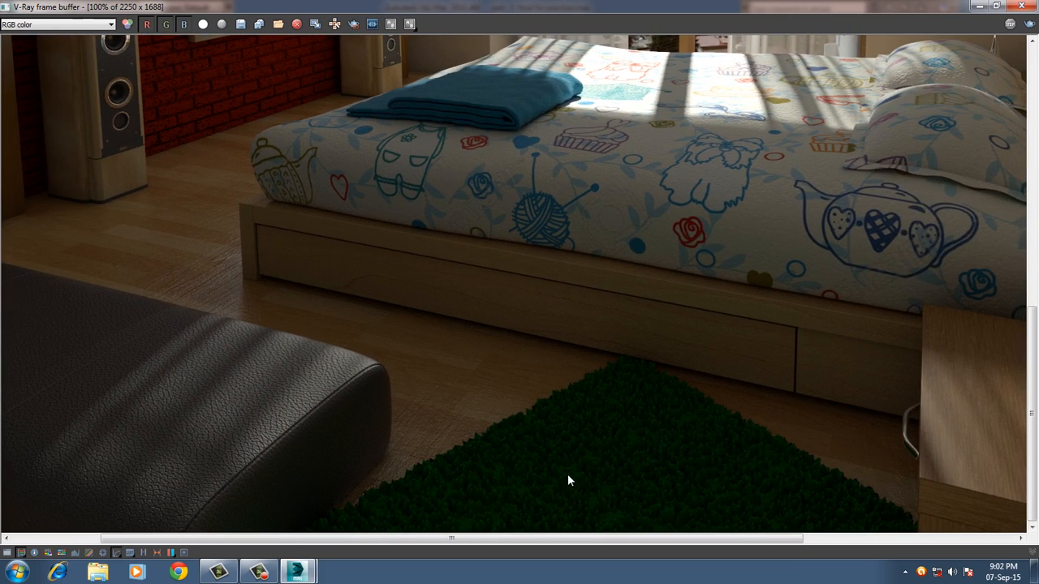
{"action": "middle_click_drag", "start_coordinate": [662, 378], "coordinate": [541, 470]}
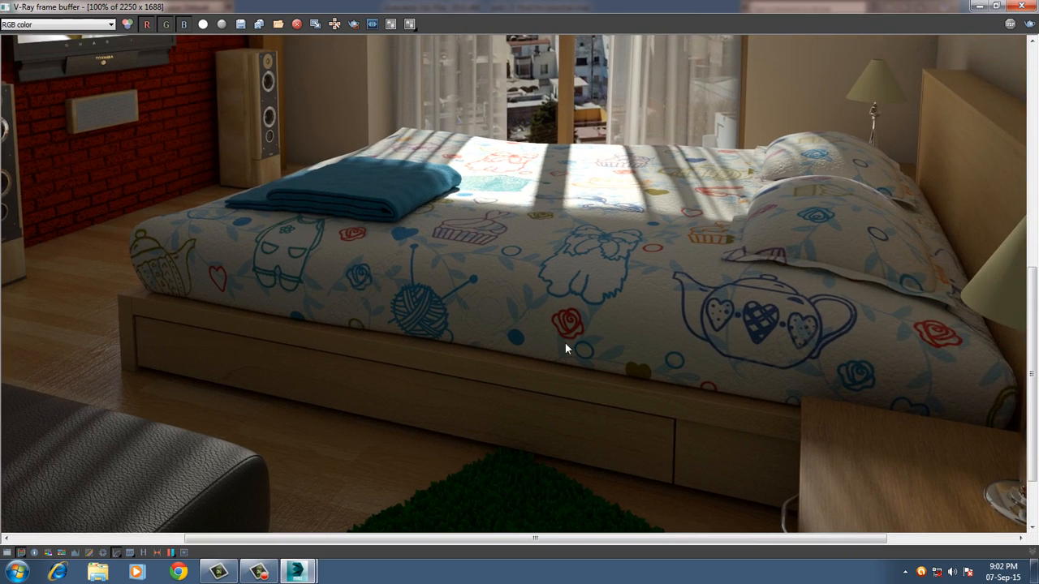
{"action": "middle_click_drag", "start_coordinate": [566, 347], "coordinate": [568, 398]}
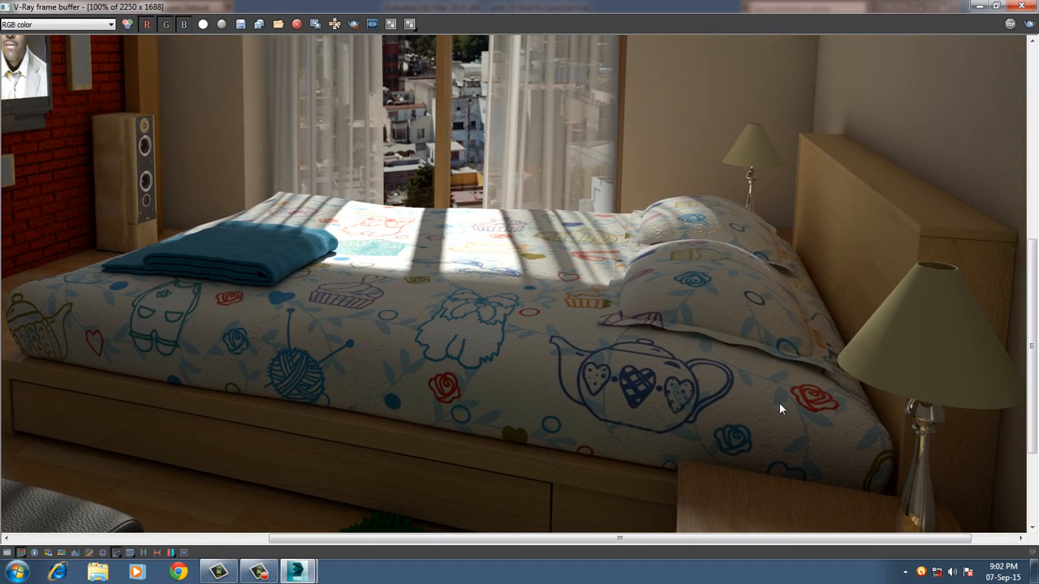
{"action": "middle_click_drag", "start_coordinate": [779, 404], "coordinate": [693, 278]}
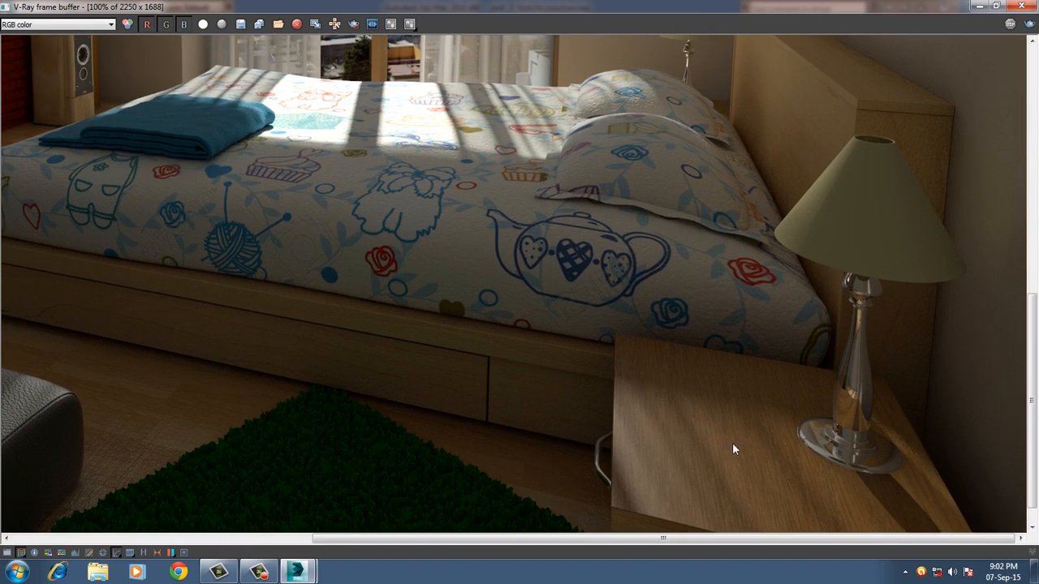
{"action": "middle_click_drag", "start_coordinate": [733, 447], "coordinate": [731, 399]}
Examine the render's brick TV wall, speakers, wall clock and ceiling lights up close.
{"action": "middle_click_drag", "start_coordinate": [405, 230], "coordinate": [619, 370]}
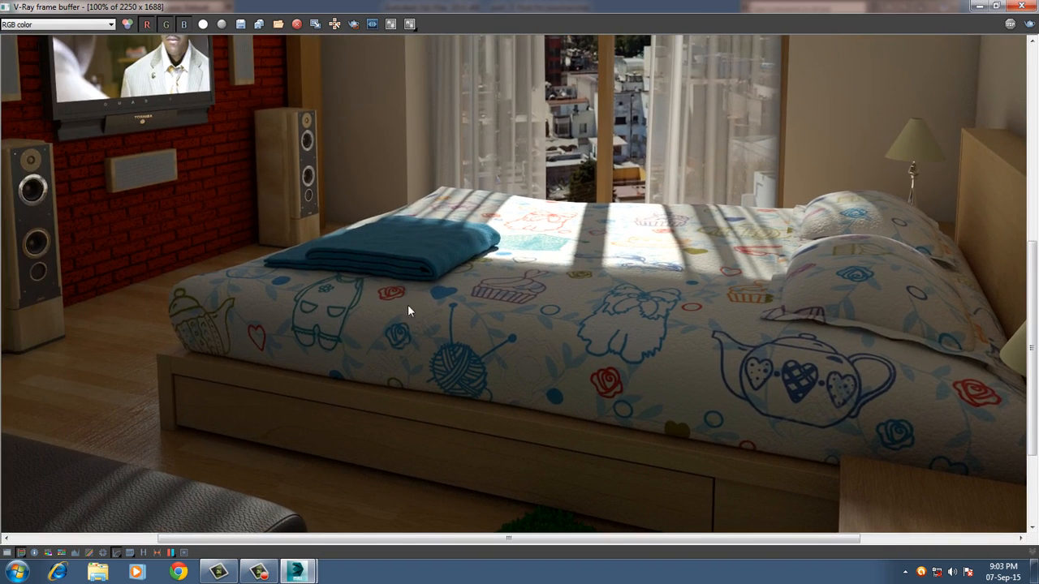
{"action": "middle_click_drag", "start_coordinate": [229, 232], "coordinate": [381, 303]}
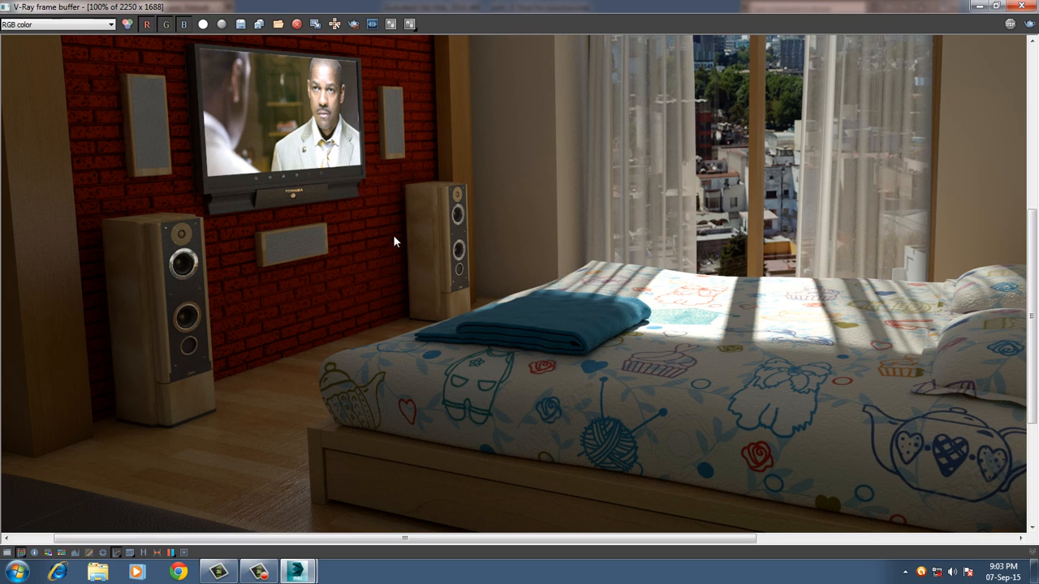
{"action": "middle_click_drag", "start_coordinate": [361, 289], "coordinate": [428, 452]}
{"action": "middle_click_drag", "start_coordinate": [438, 266], "coordinate": [442, 355]}
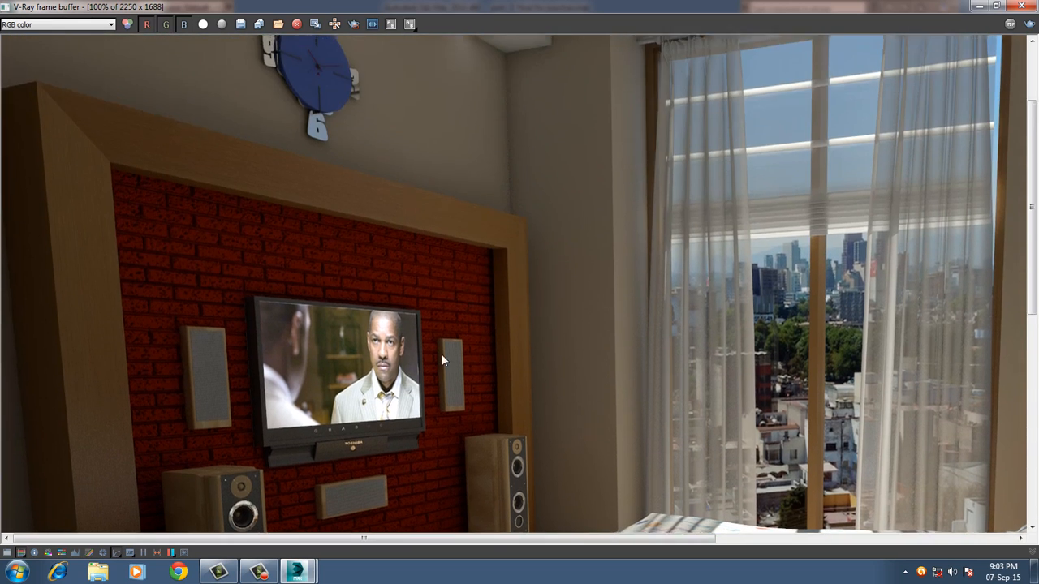
{"action": "middle_click_drag", "start_coordinate": [459, 299], "coordinate": [463, 408]}
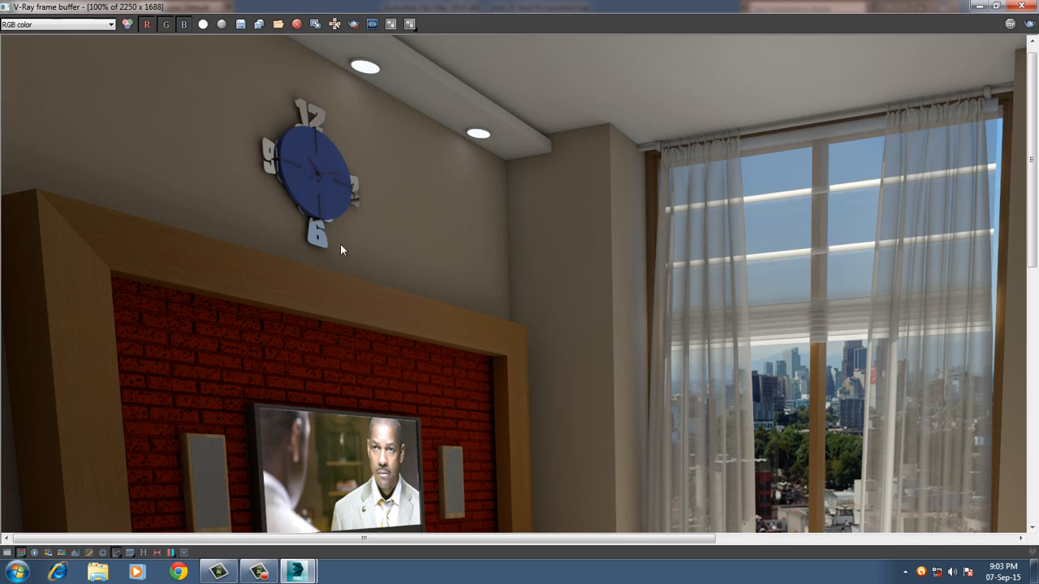
{"action": "scroll", "coordinate": [345, 236], "scroll_direction": "down", "scroll_amount": 5}
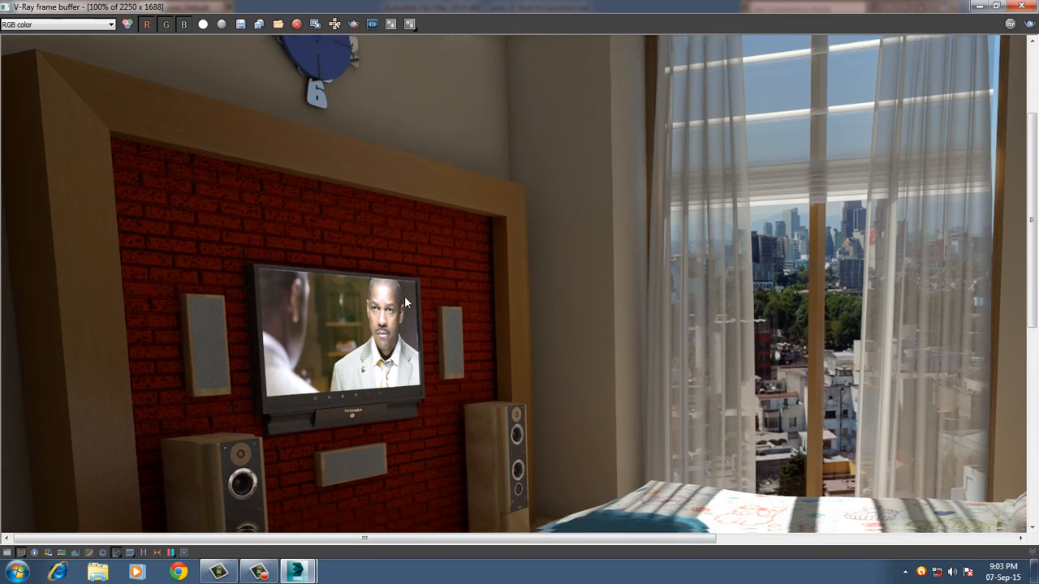
{"action": "scroll", "coordinate": [409, 259], "scroll_direction": "down", "scroll_amount": 3}
{"action": "scroll", "coordinate": [243, 257], "scroll_direction": "up", "scroll_amount": 2}
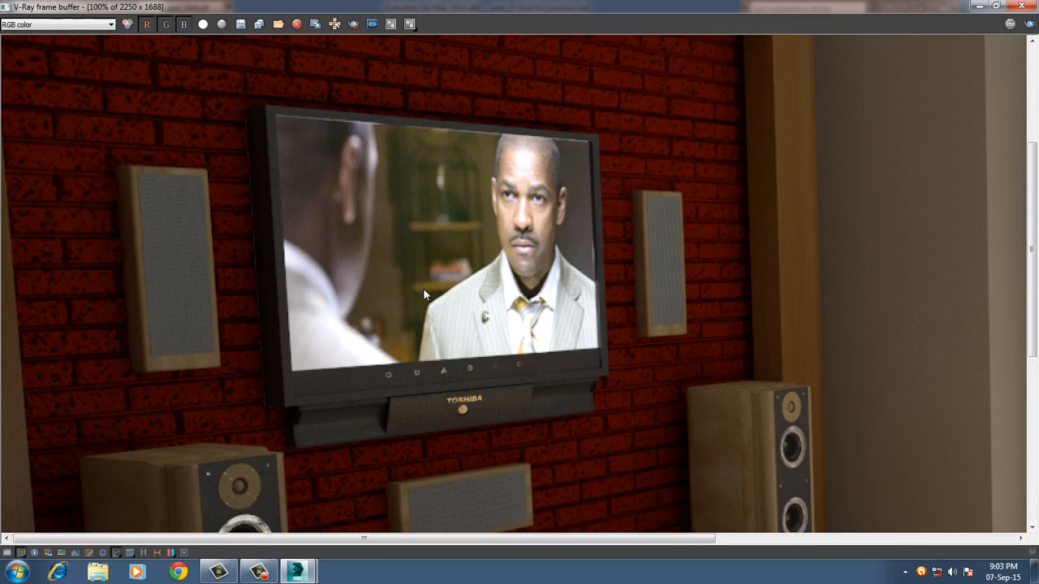
{"action": "scroll", "coordinate": [425, 288], "scroll_direction": "down", "scroll_amount": 2}
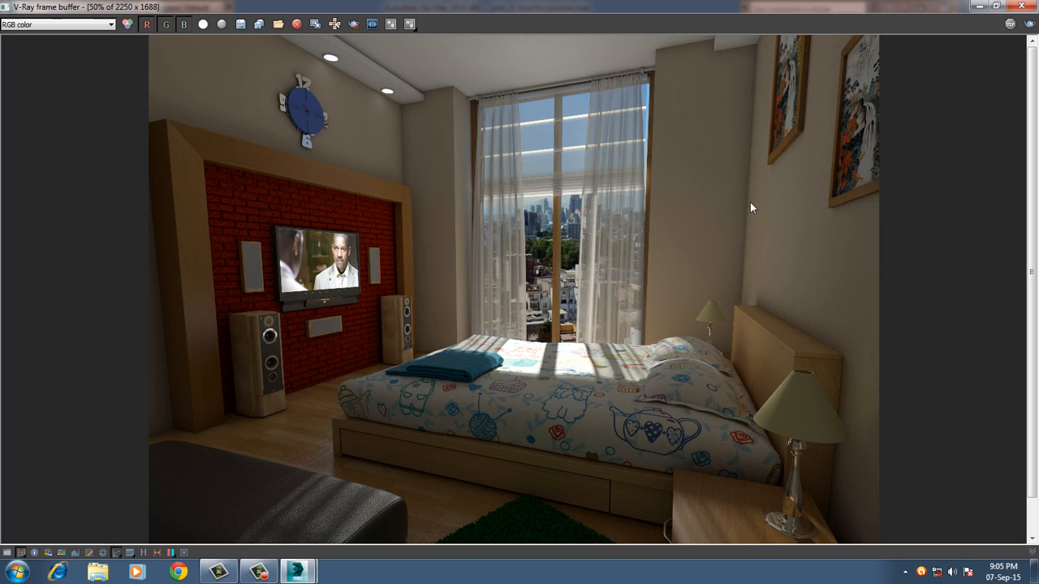
Inspect the curtains, window blind and city view in the render and close the V-Ray frame buffer.
{"action": "scroll", "coordinate": [713, 299], "scroll_direction": "up", "scroll_amount": 1}
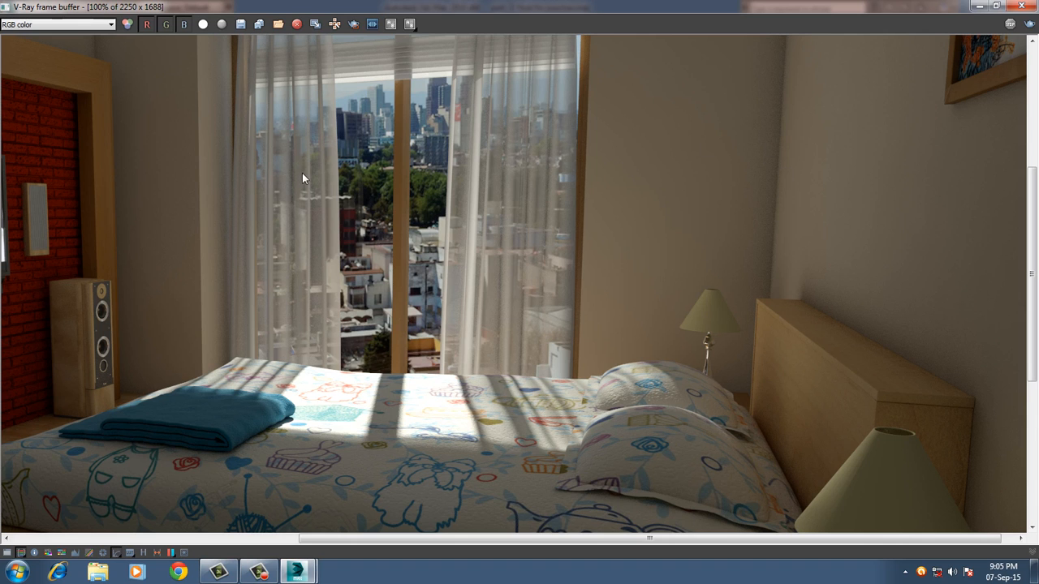
{"action": "middle_click_drag", "start_coordinate": [302, 172], "coordinate": [467, 339]}
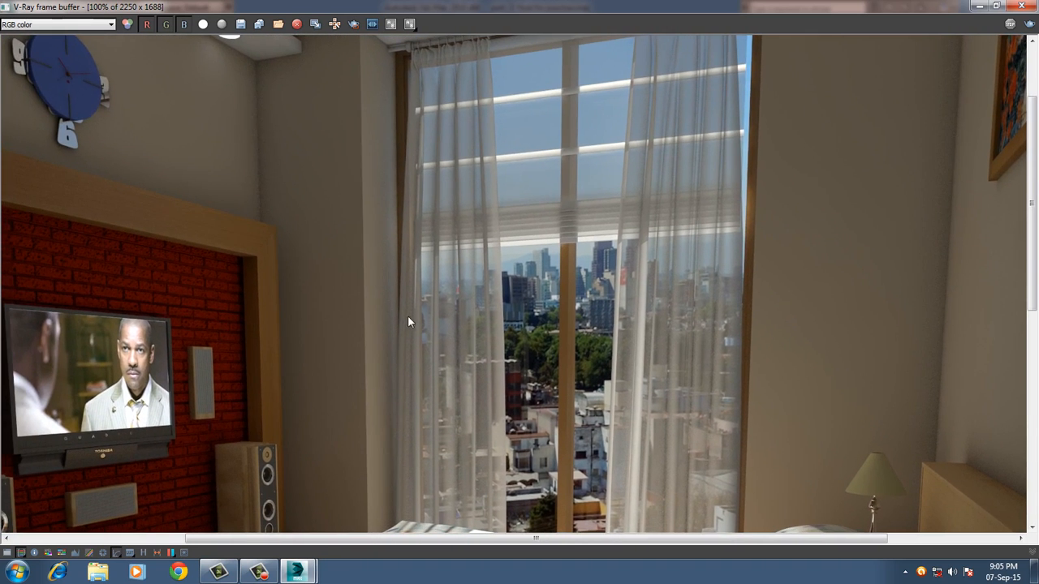
{"action": "middle_click_drag", "start_coordinate": [407, 321], "coordinate": [515, 250]}
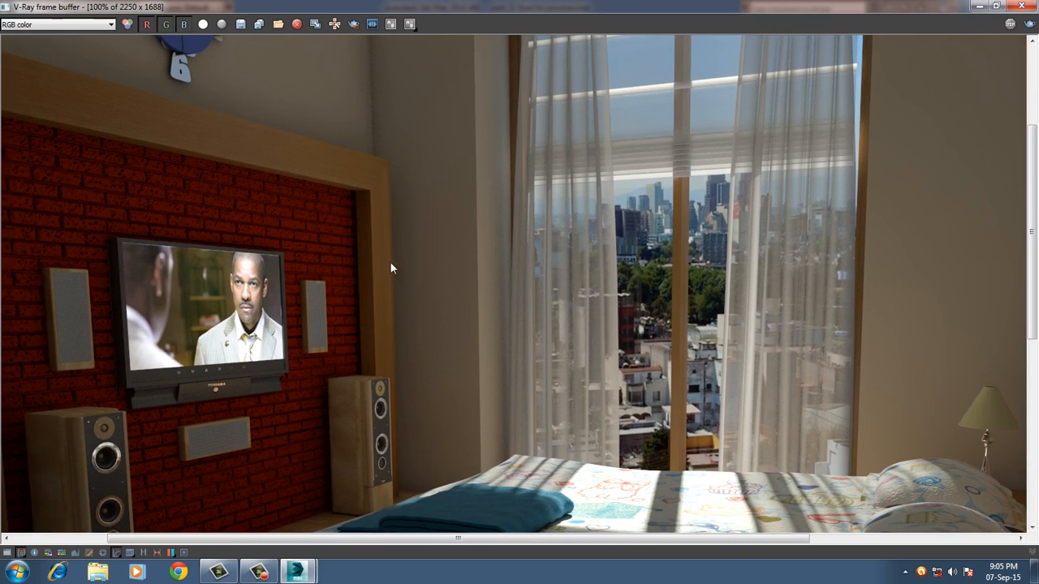
{"action": "scroll", "coordinate": [446, 279], "scroll_direction": "down", "scroll_amount": 1}
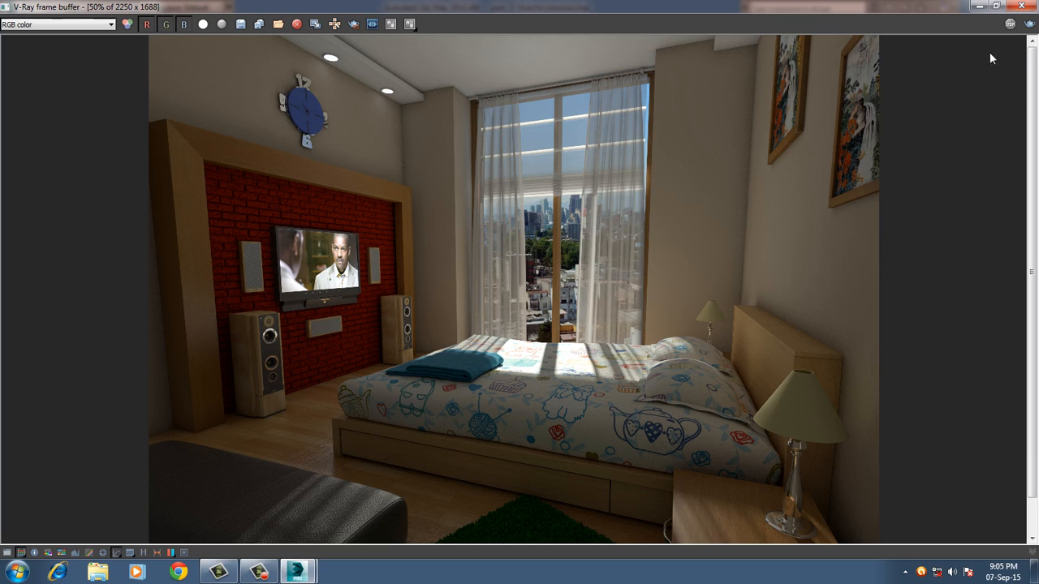
{"action": "left_click", "coordinate": [1021, 6]}
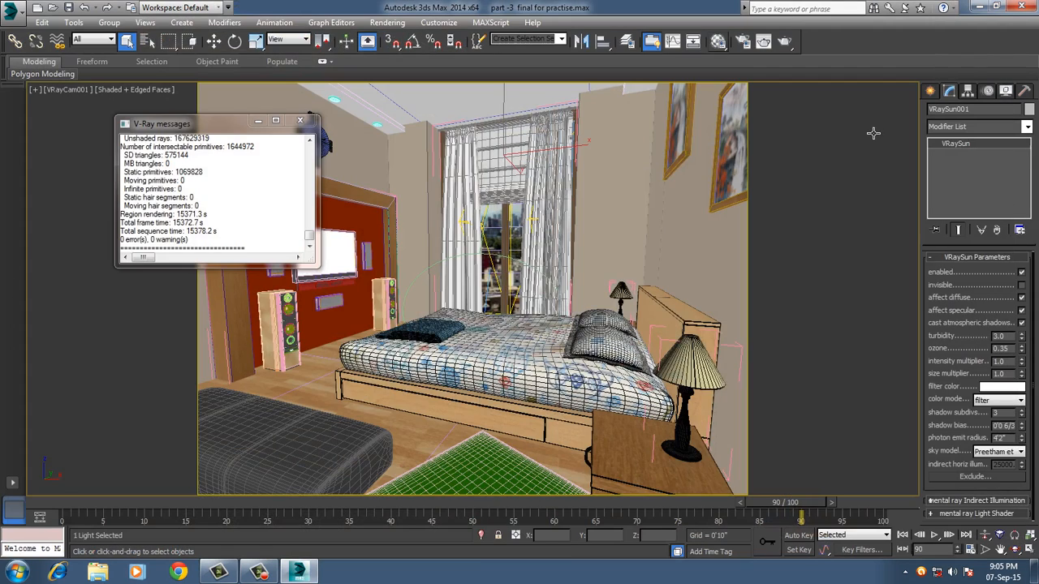